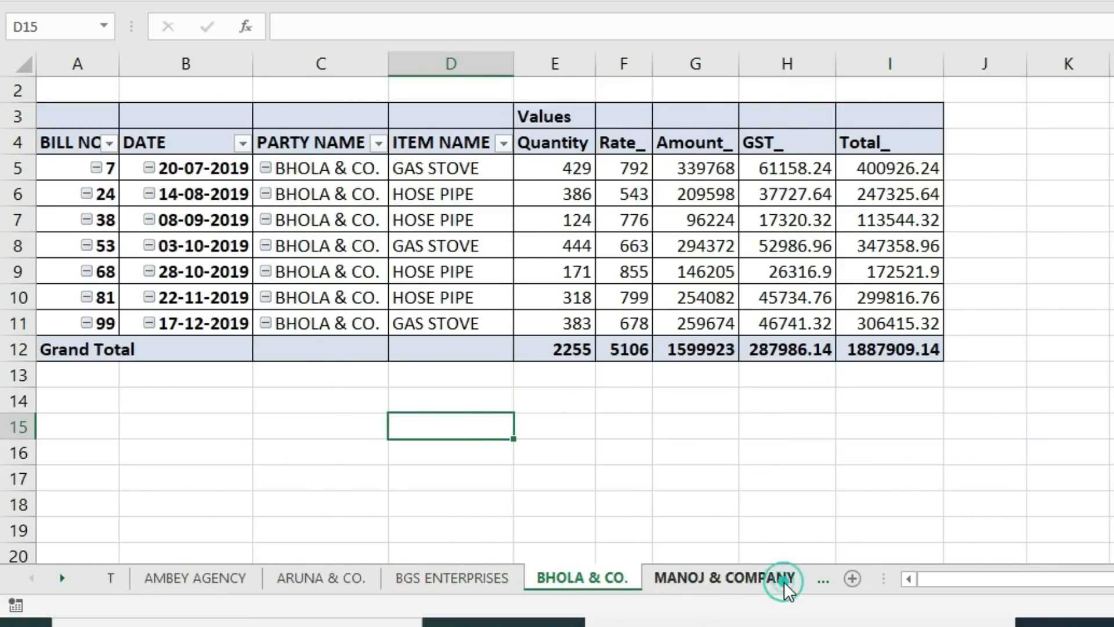
Step: Look through the party sheets from MANOJ & COMPANY onward to RANA UDYOG
left_click(787, 581)
left_click(776, 582)
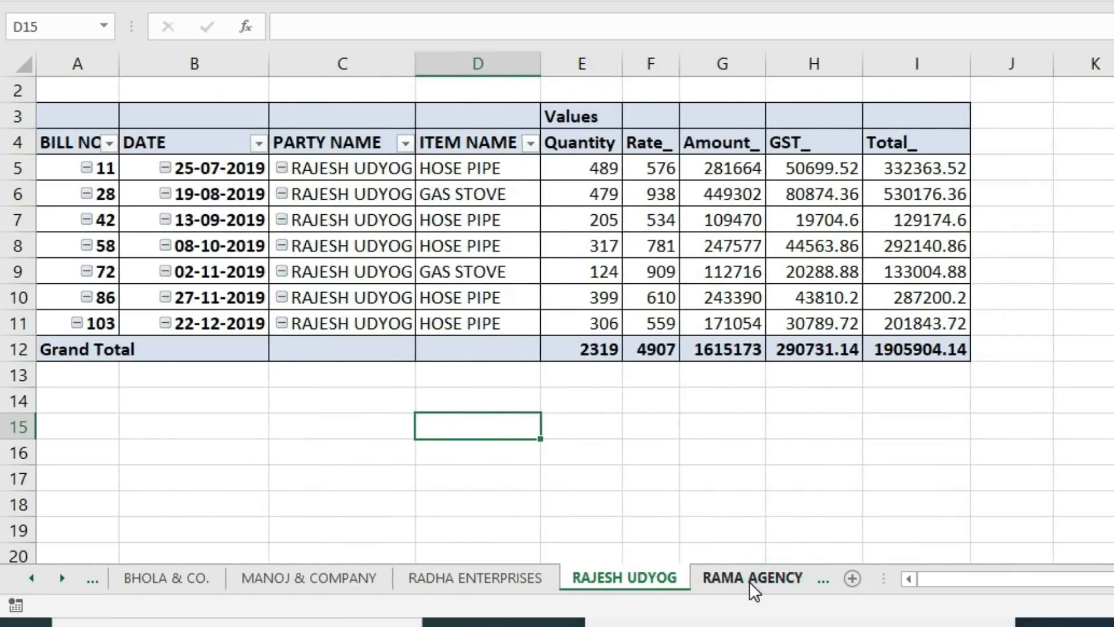
left_click(749, 582)
left_click(750, 581)
left_click(750, 581)
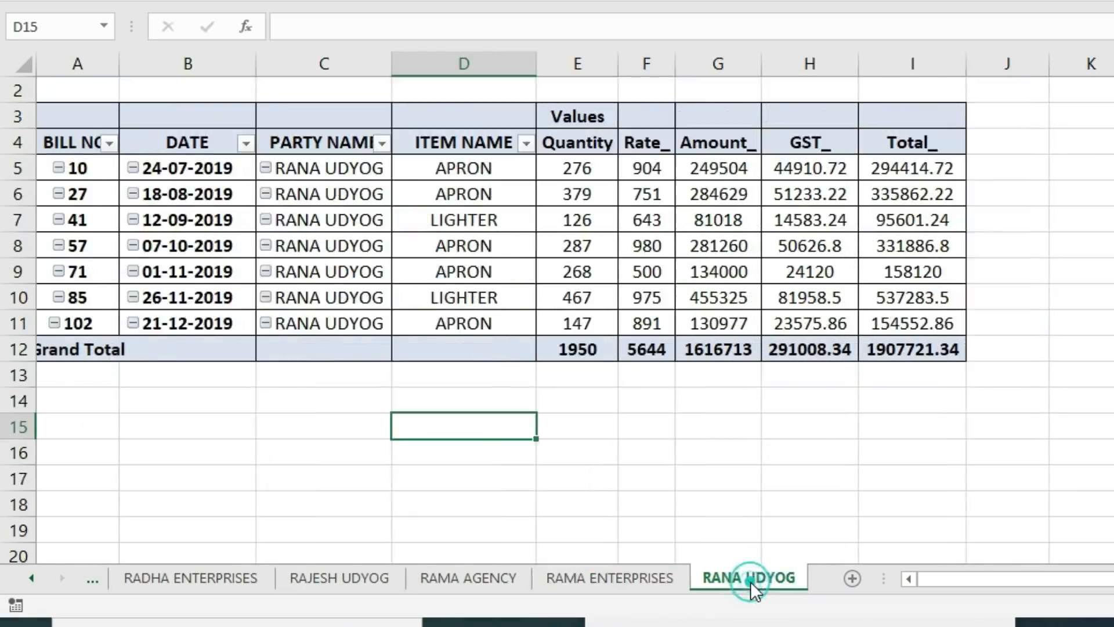
Step: Review the party sheets in reverse order, from RAMA ENTERPRISES back to AMBEY AGENCY
left_click(607, 582)
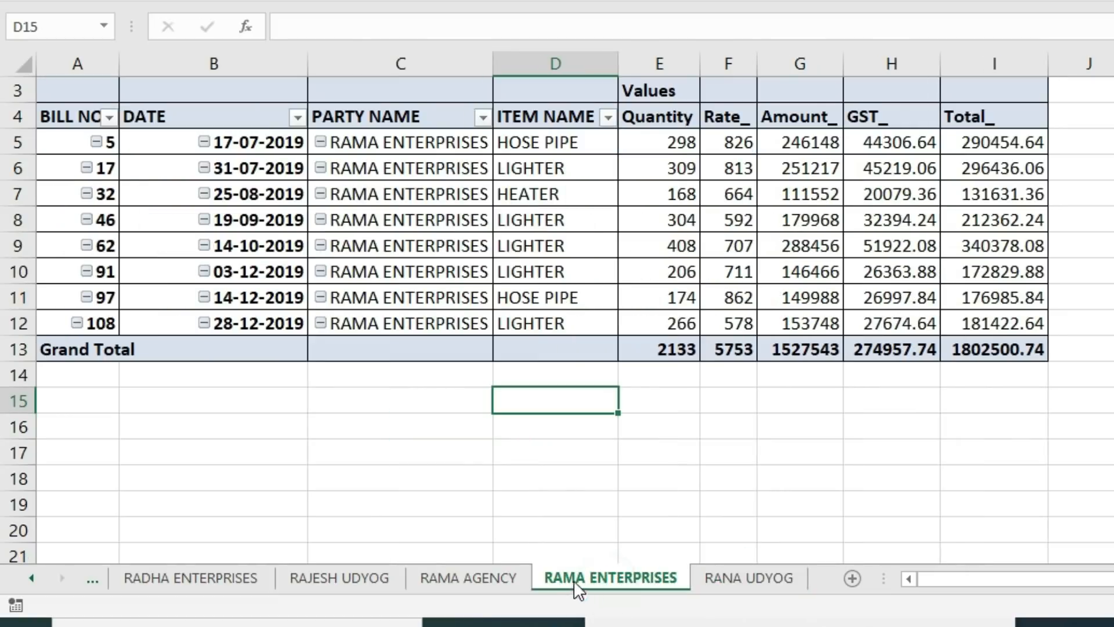
left_click(467, 577)
left_click(362, 577)
left_click(232, 577)
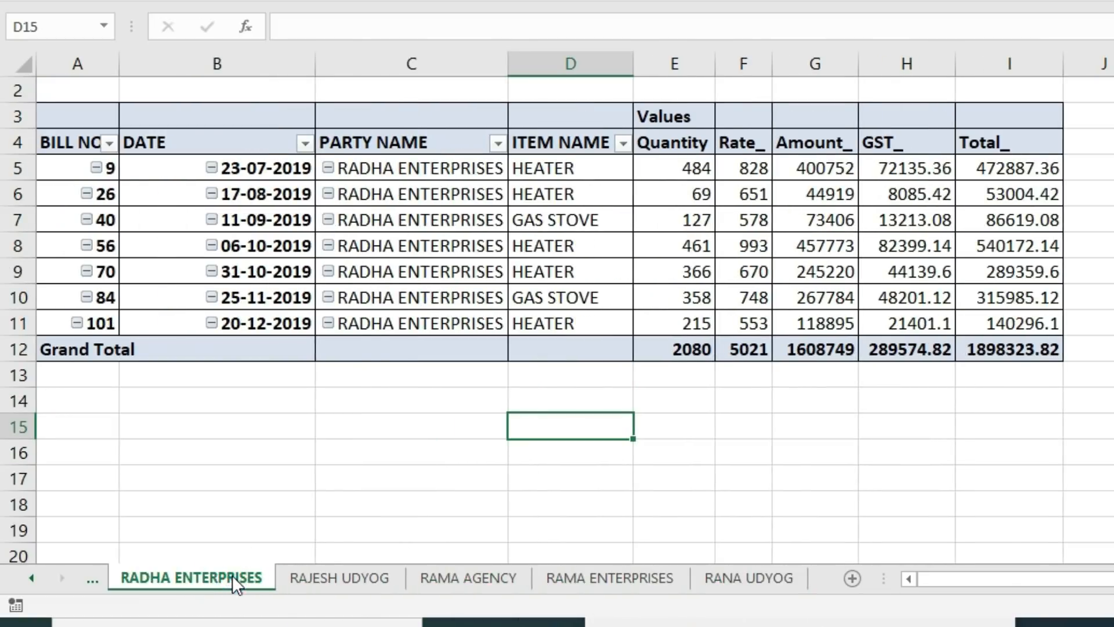
left_click(32, 577)
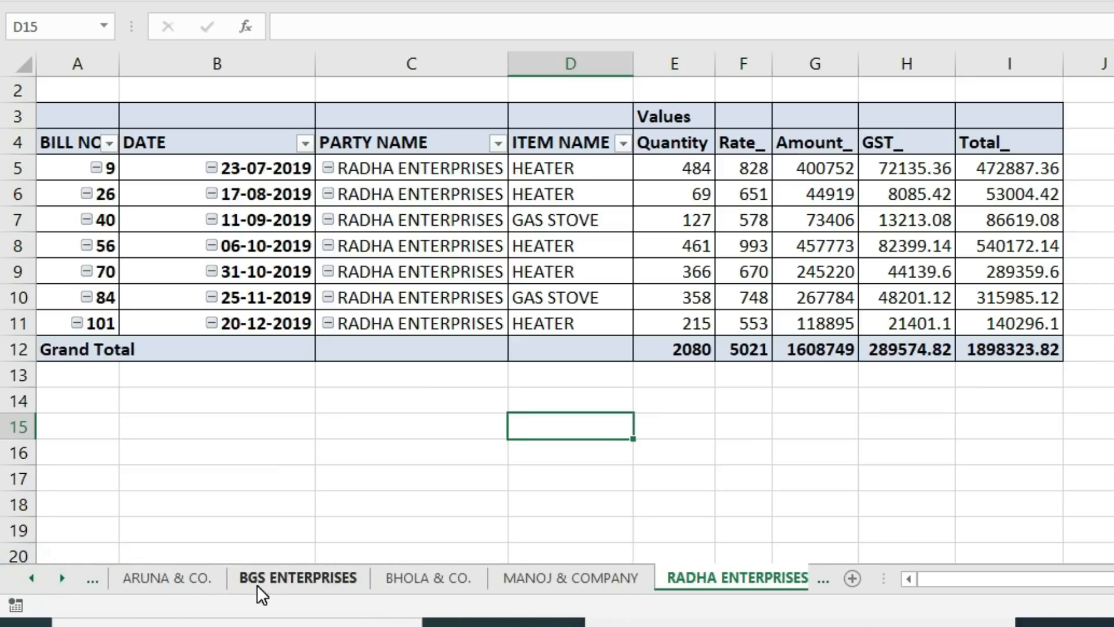
left_click(257, 580)
left_click(192, 582)
left_click(32, 579)
left_click(31, 579)
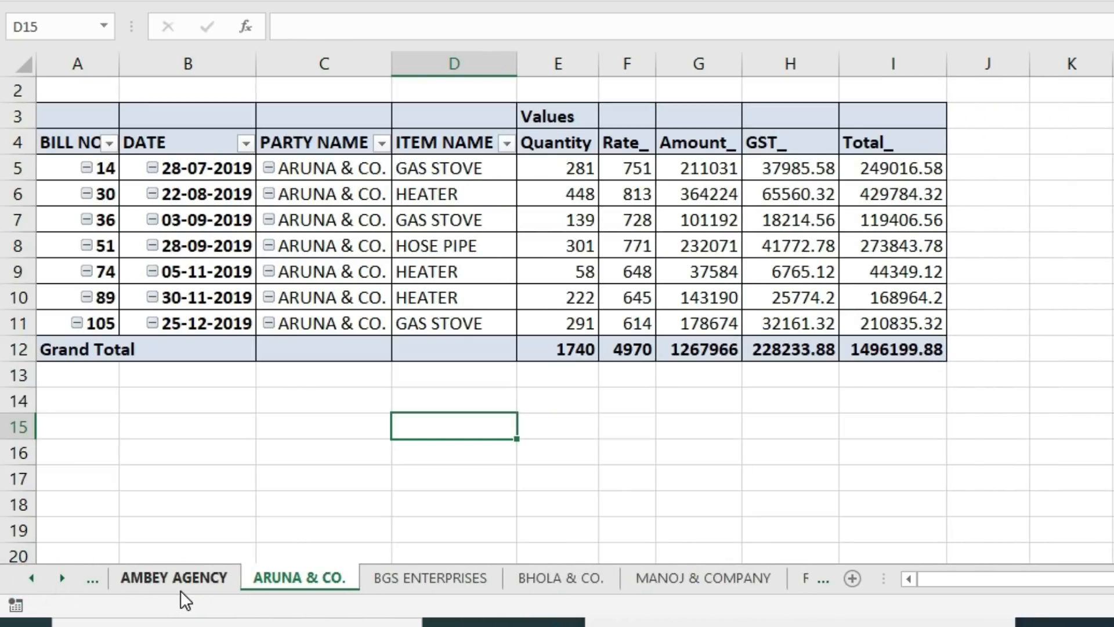
left_click(175, 582)
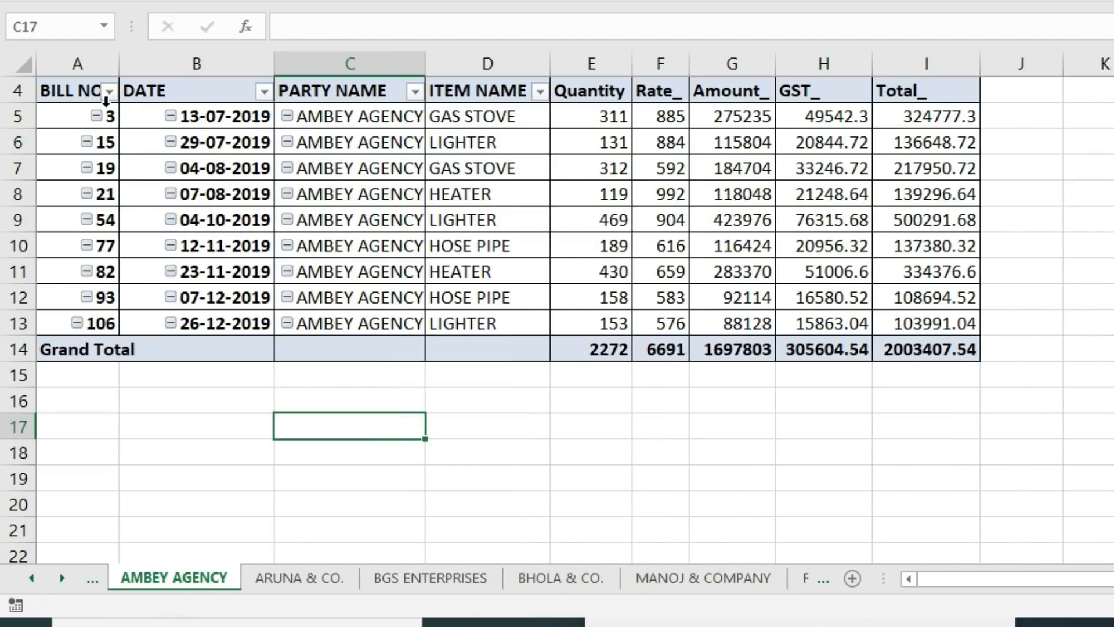
left_click(31, 580)
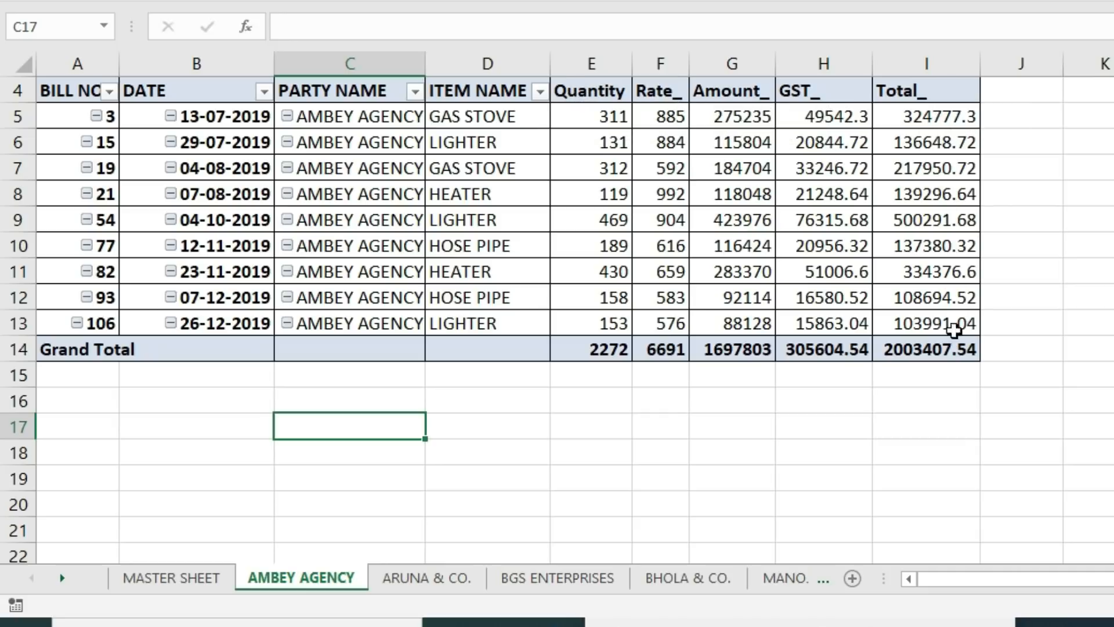
Step: Examine the Grand Total row on the AMBEY AGENCY sheet for Quantity, Rate, Amount, GST and Total
left_click(573, 355)
left_click_drag(573, 356, 956, 349)
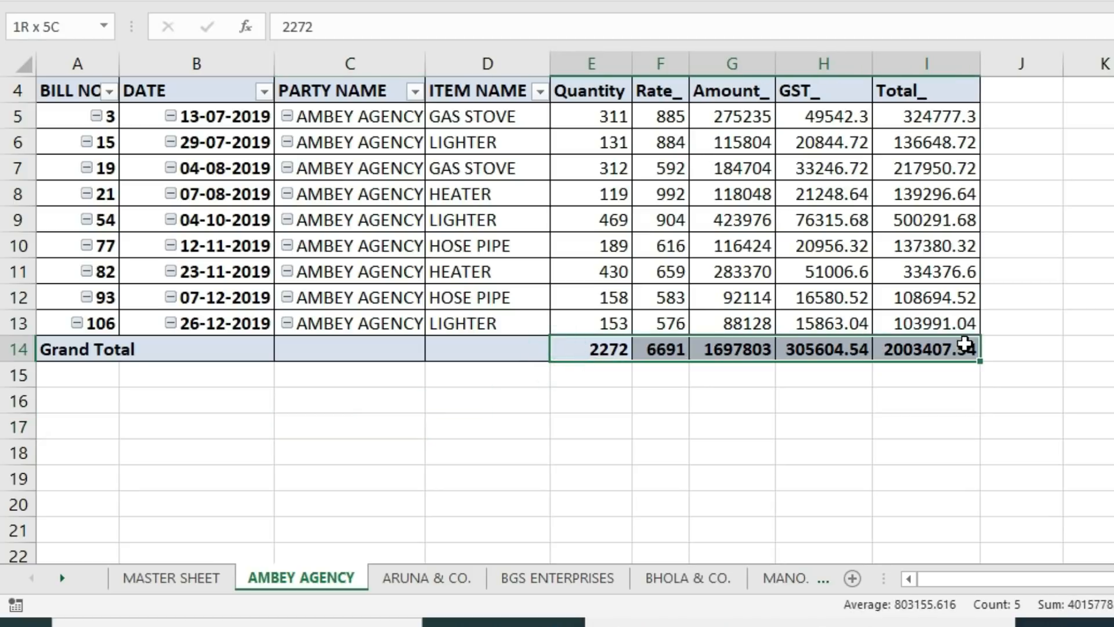
left_click(935, 353)
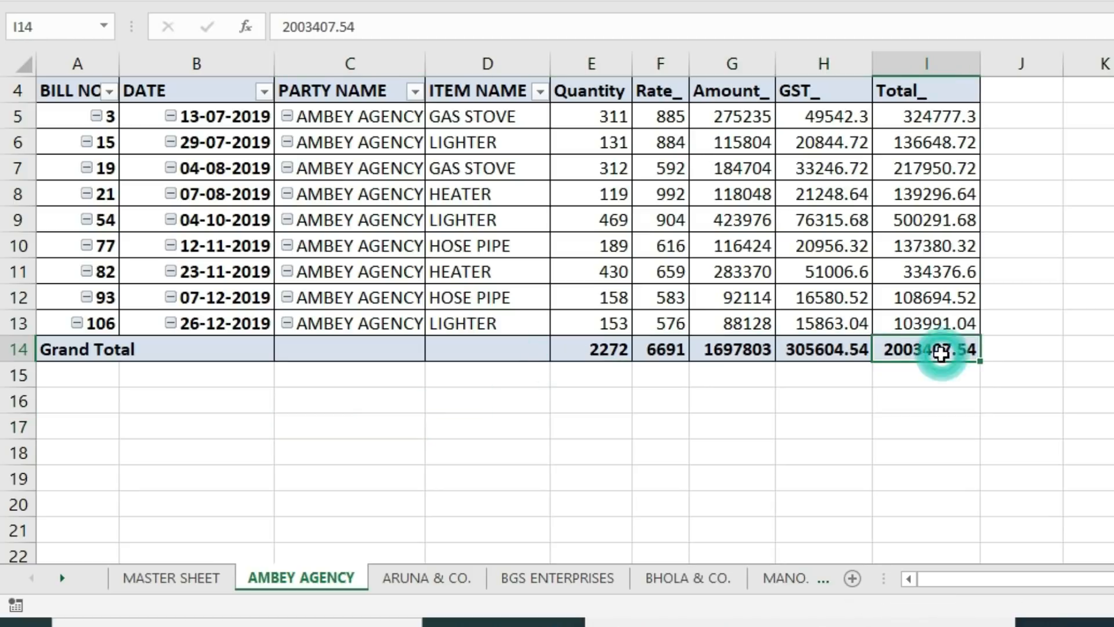
left_click(827, 351)
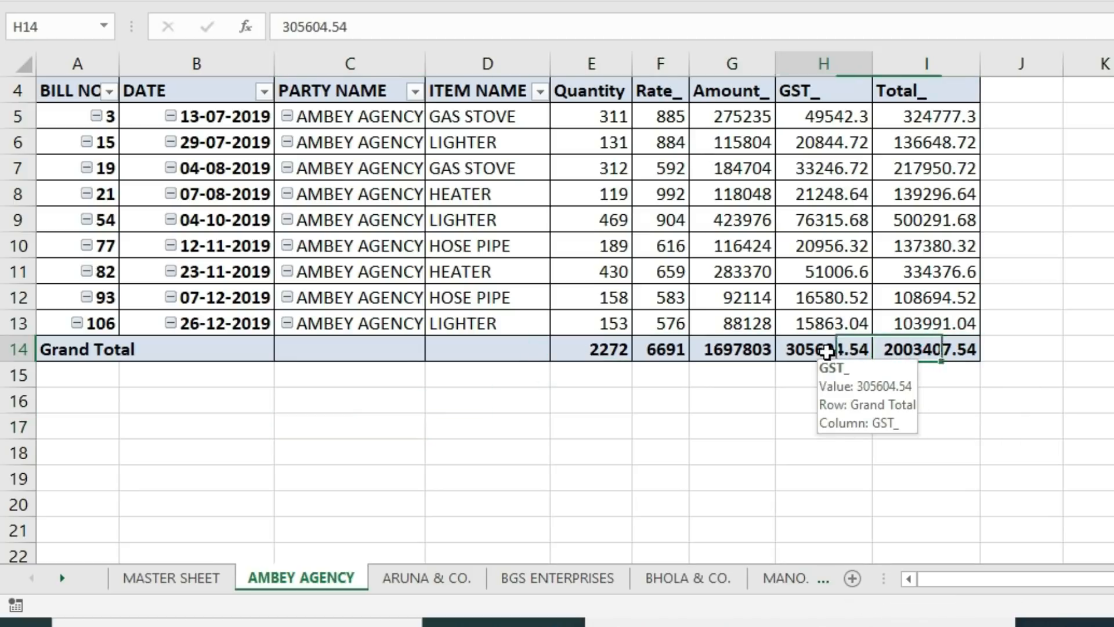
left_click(712, 353)
left_click(655, 352)
left_click(573, 348)
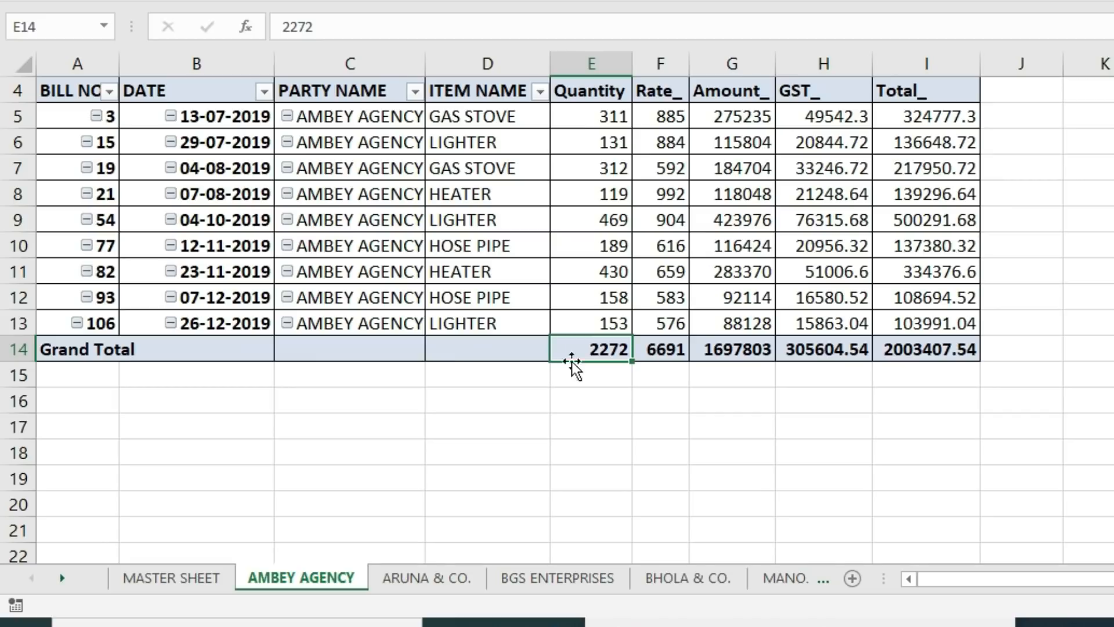
mouse_move(685, 360)
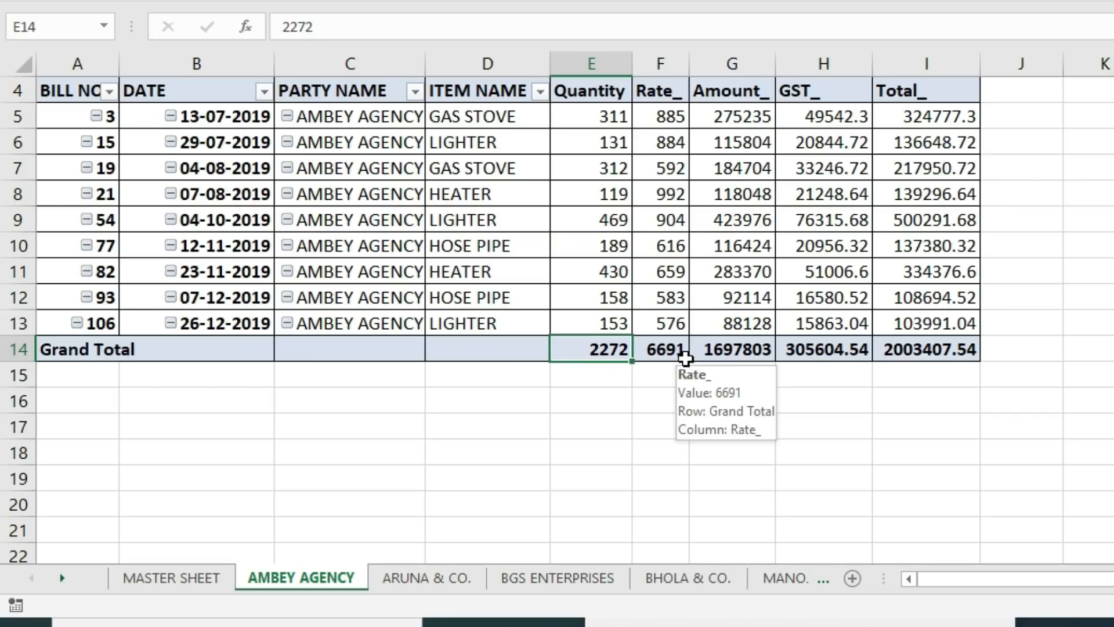
Step: View the ARUNA & CO., BGS ENTERPRISES and BHOLA & CO. sheets in turn
left_click(427, 578)
left_click(560, 580)
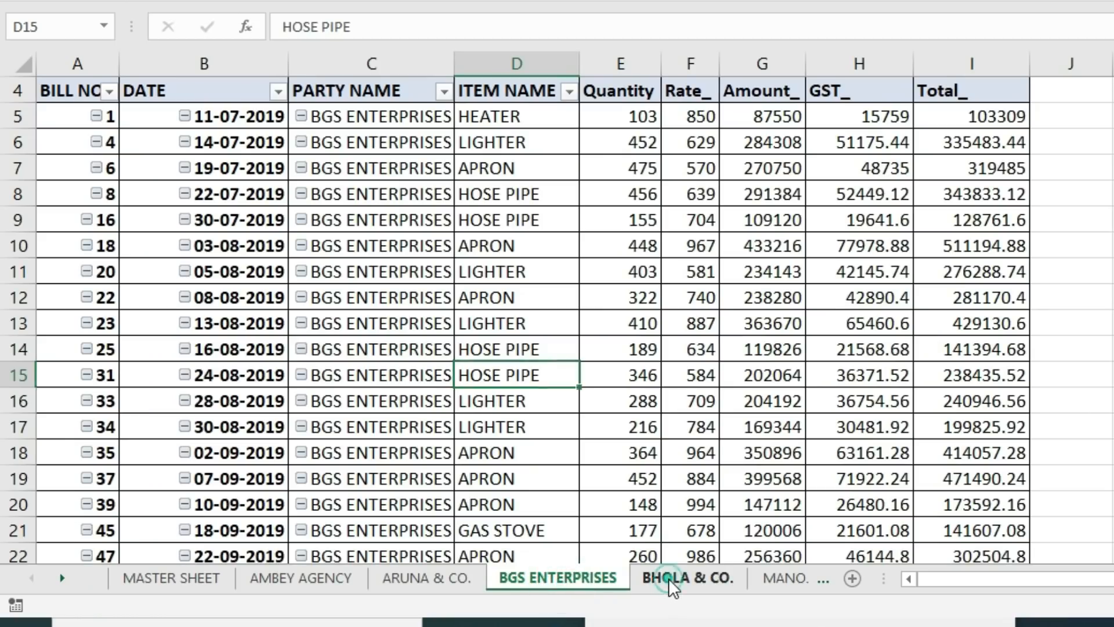
left_click(668, 577)
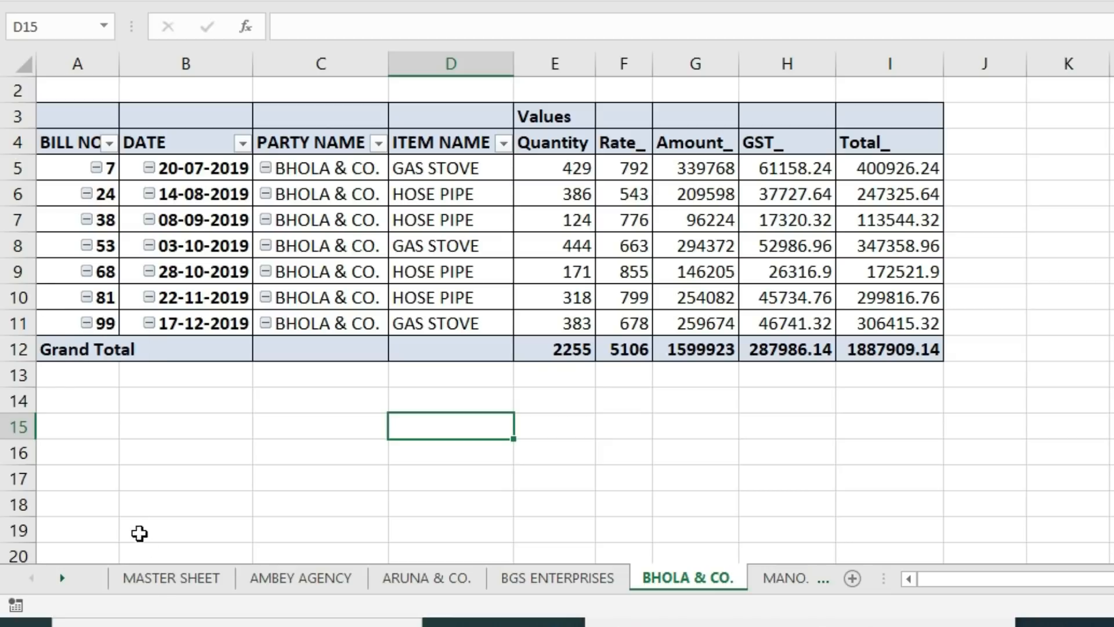
Step: In the first empty row of MASTER SHEET, enter bill number 110, date 01-01-2020 and party BHOLA & CO
left_click(155, 575)
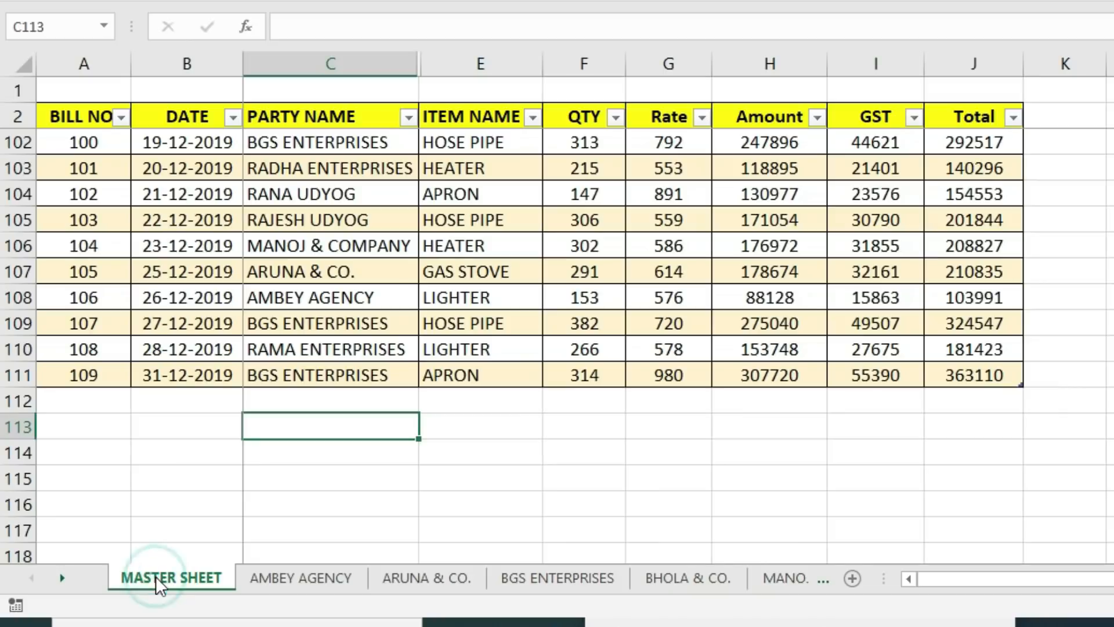
left_click(87, 402)
type("110")
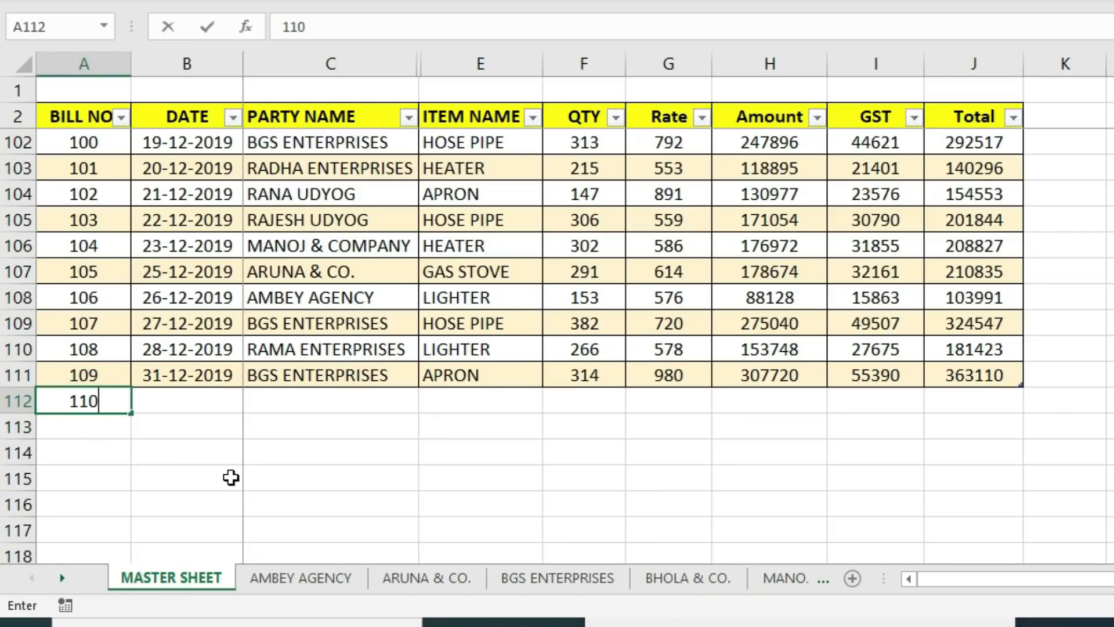
key("Tab")
type("1-01-2020")
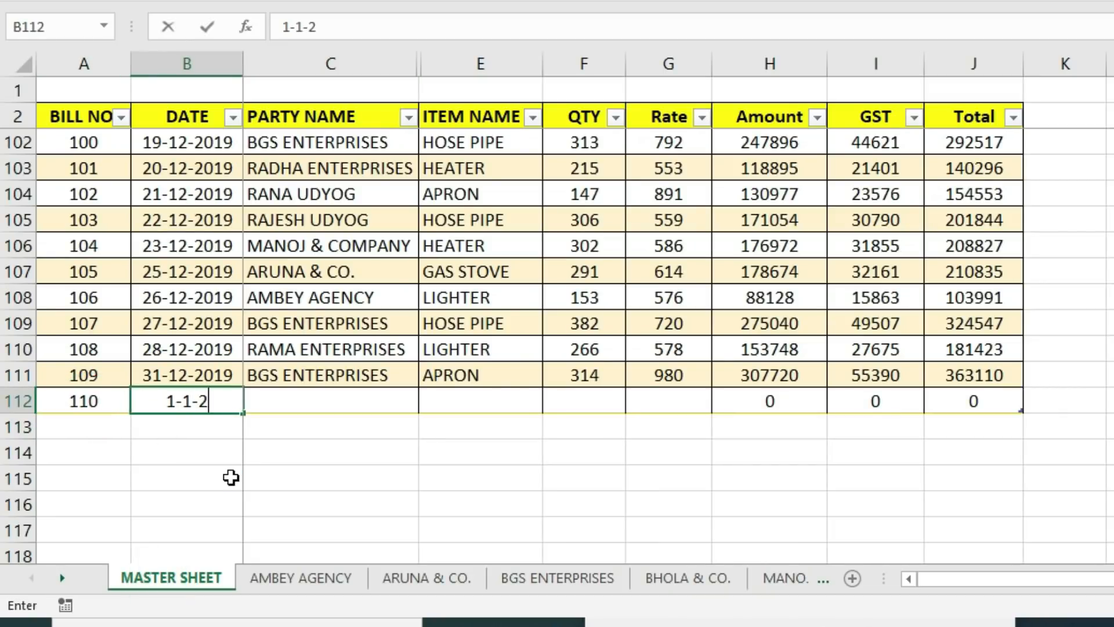
key("Tab")
type("BHOLA & CO.")
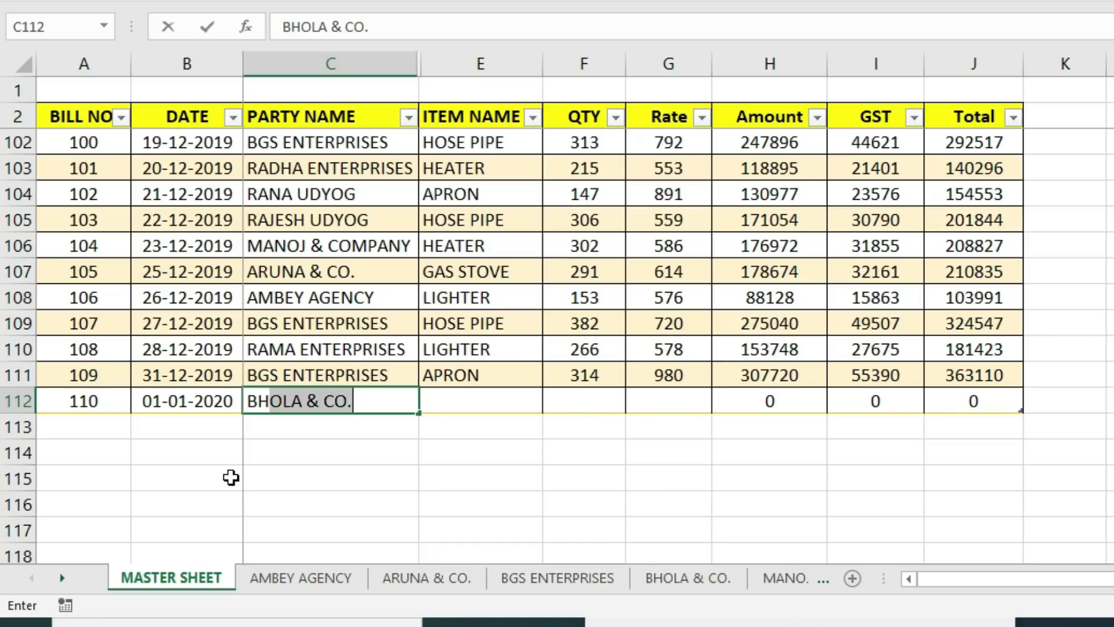
key("Tab")
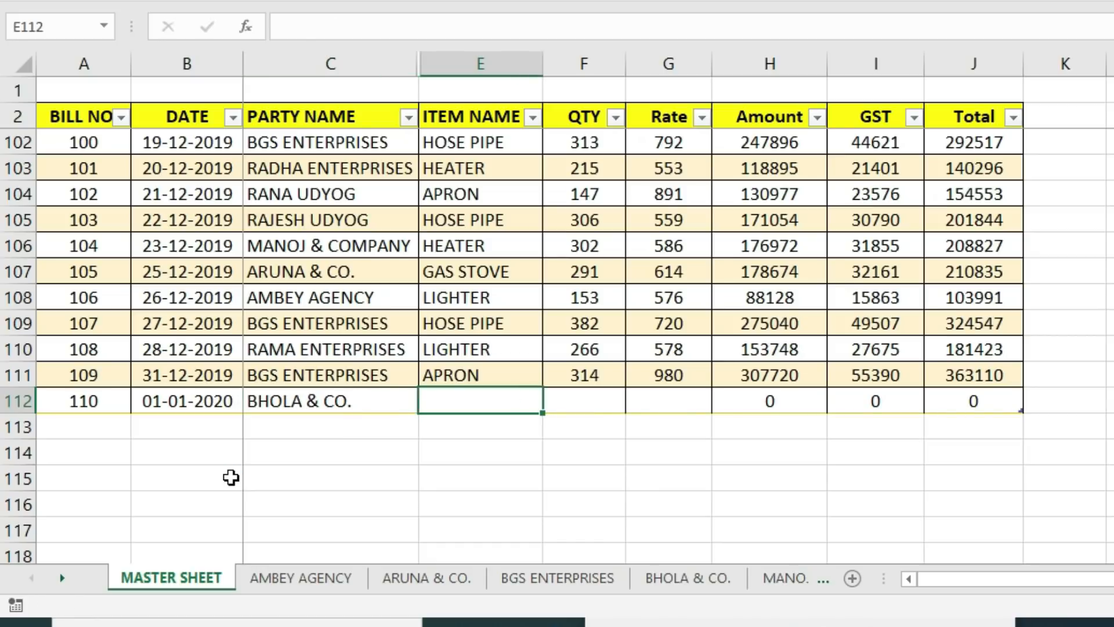
Step: Complete the bill 110 row with item GAS STOVE, quantity 10000 and rate 890
type("GAS STOVE")
key("Tab")
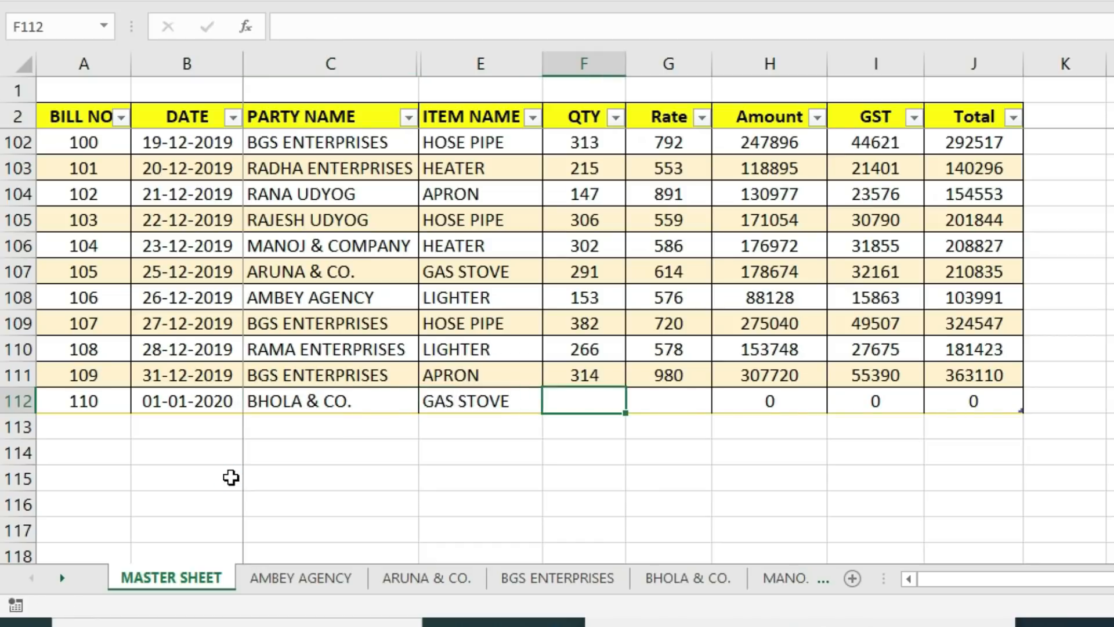
type("10000")
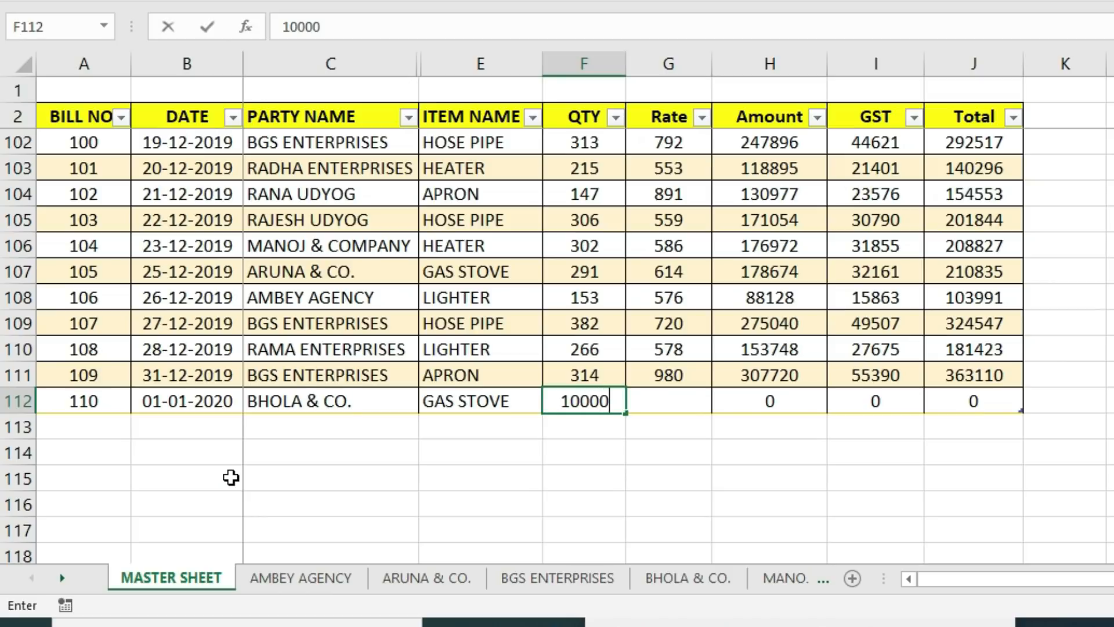
key("Tab")
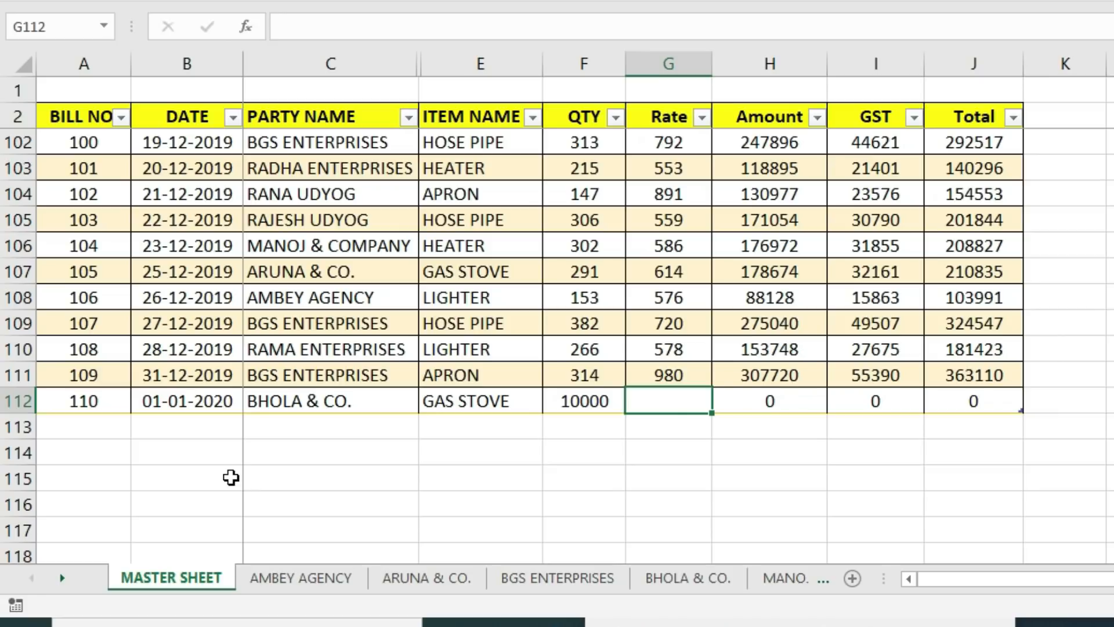
type("890")
key("Tab")
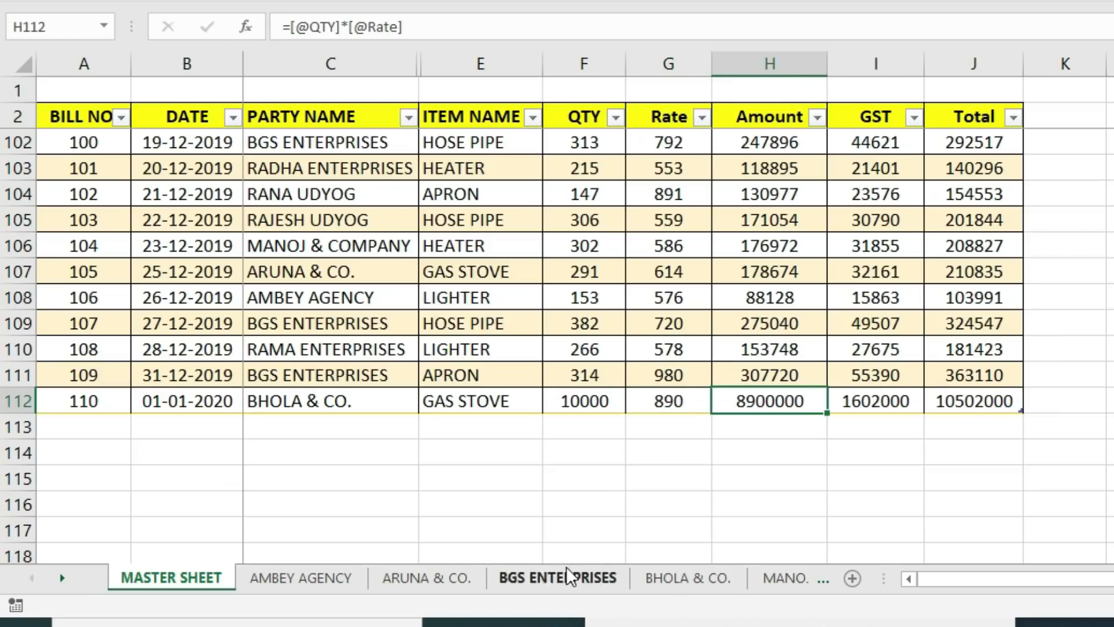
Step: Check the bill 110 row on the BHOLA & CO. sheet, from party name through quantity to total
left_click(704, 575)
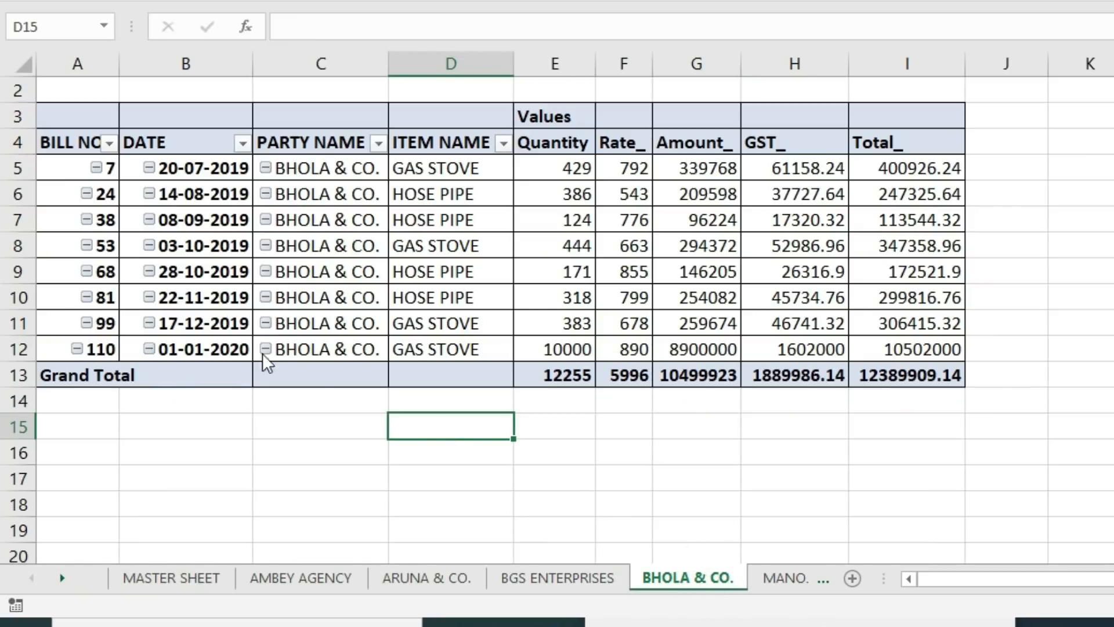
left_click(318, 351)
left_click(545, 355)
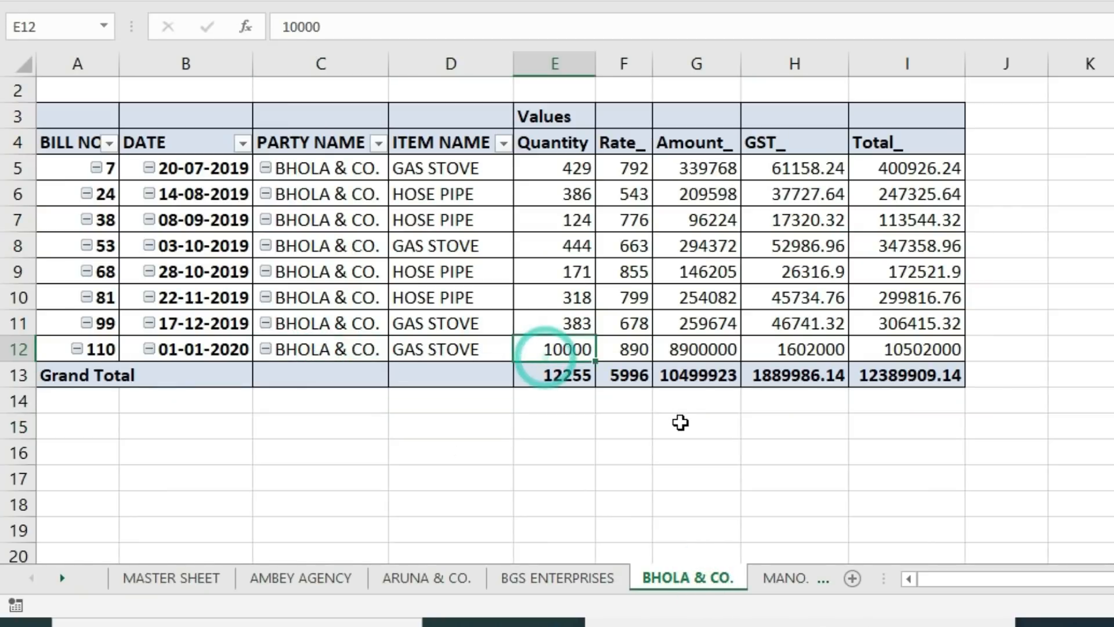
key("Right")
key("Right")
key("Right")
key("Right")
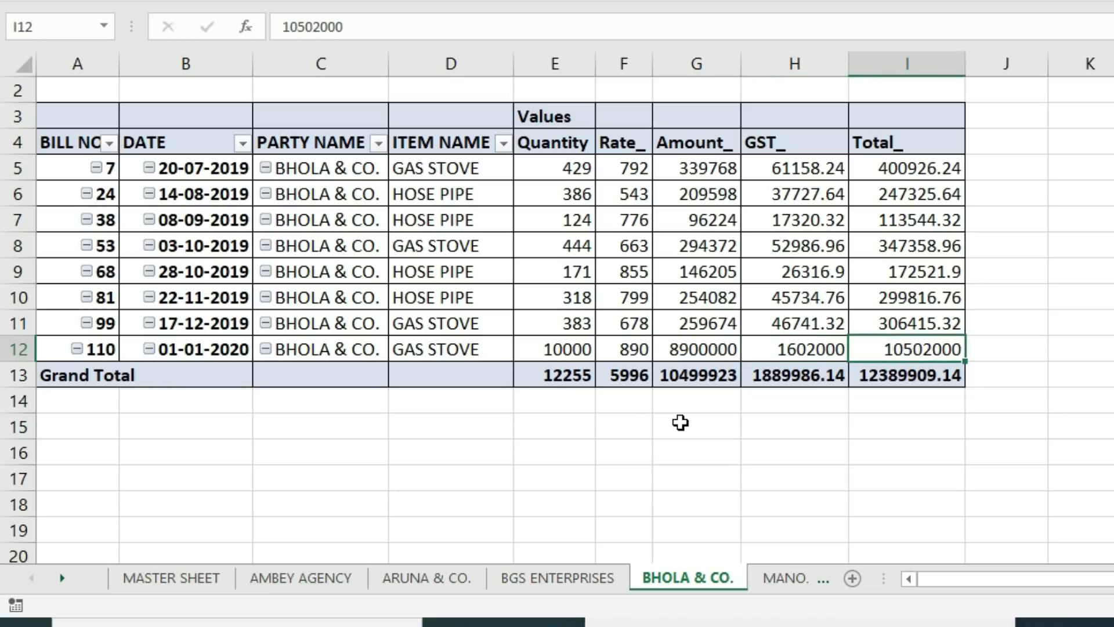
Step: In the first empty row of MASTER SHEET, enter bill number 111, date 01-01-2020 and party AMBEY AGENCY
left_click(311, 577)
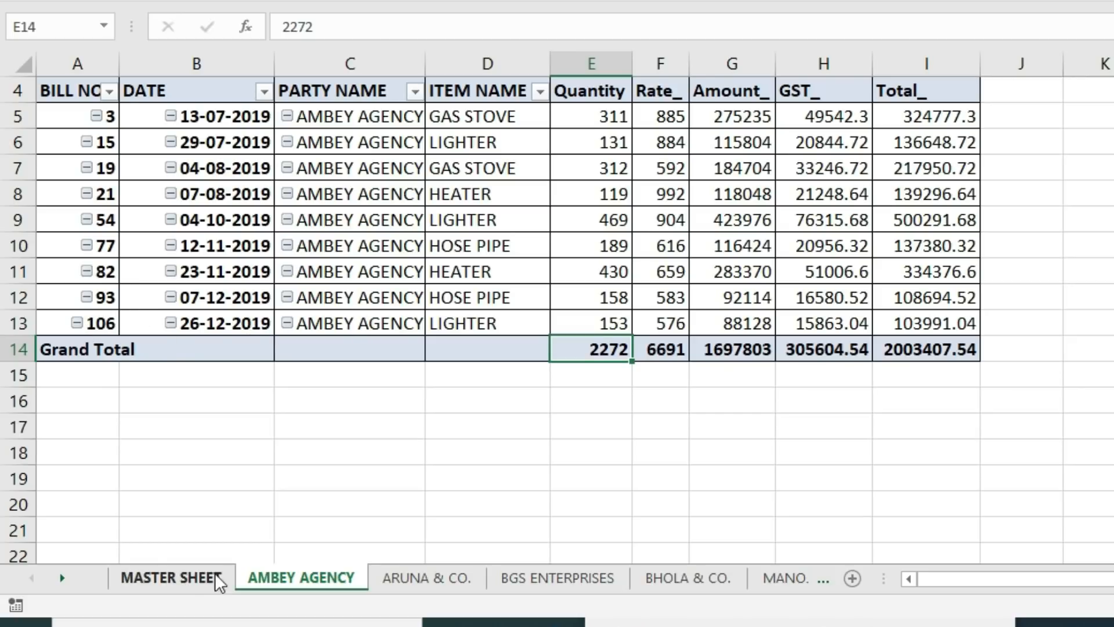
left_click(196, 582)
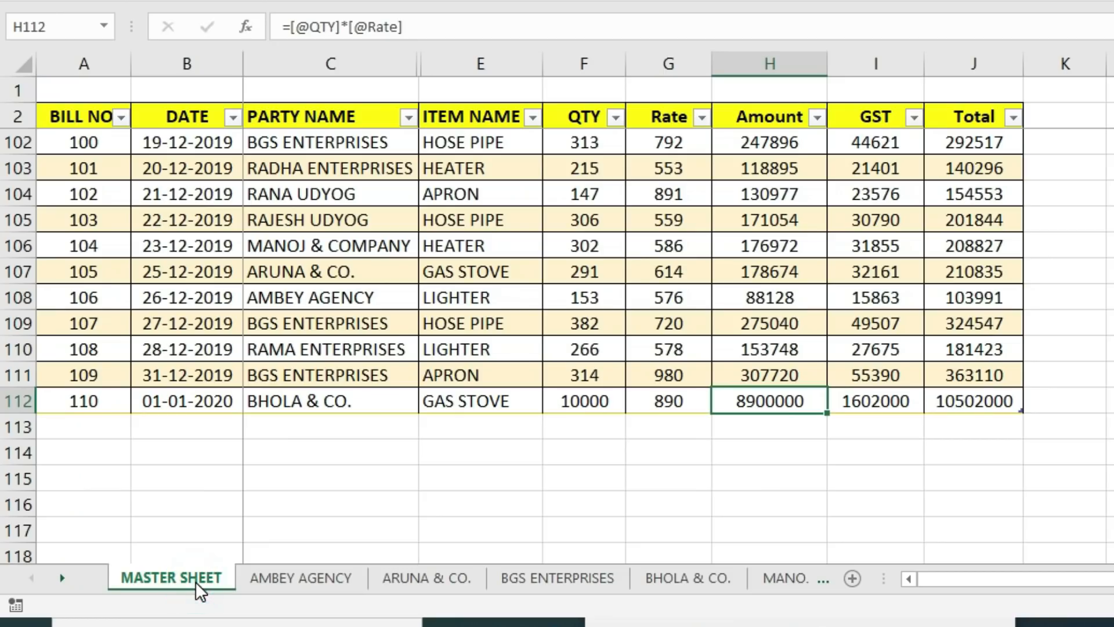
left_click(85, 426)
type("111")
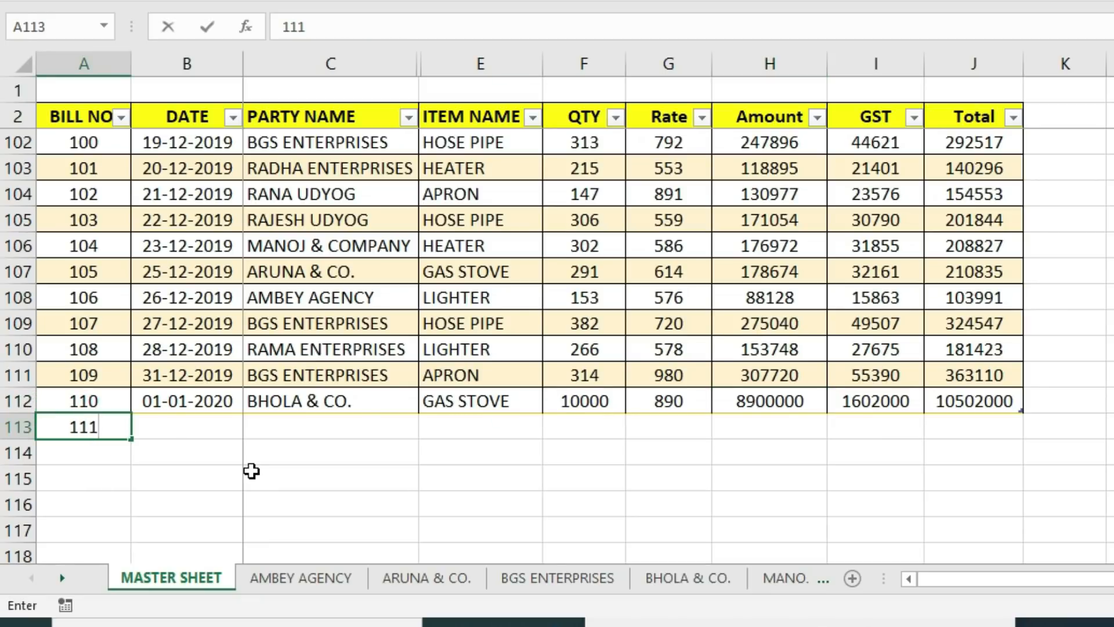
key("Tab")
type("1")
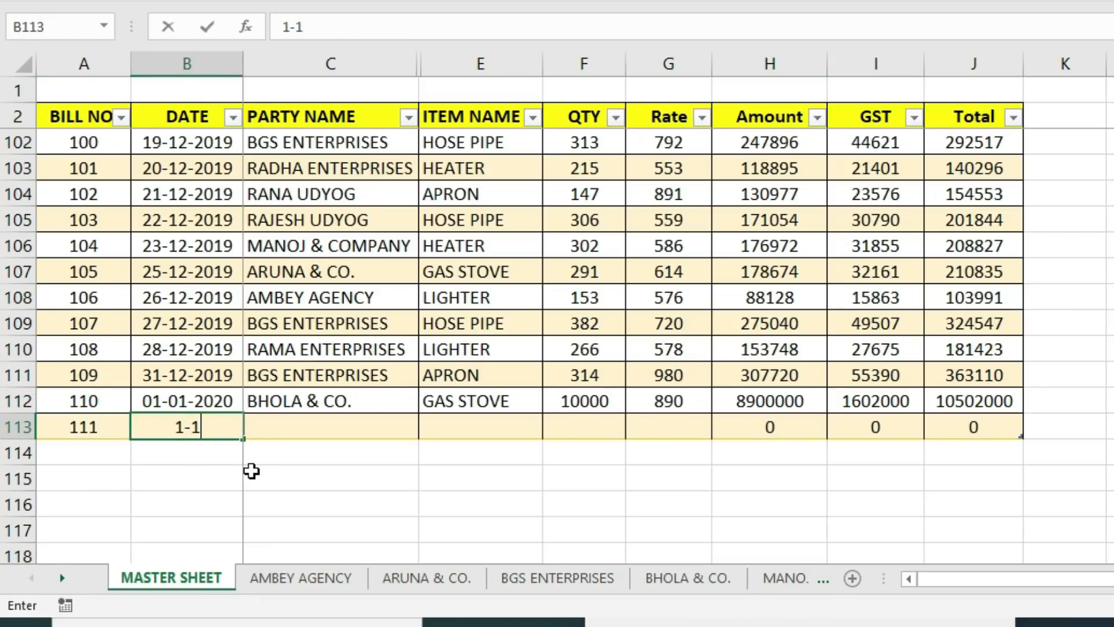
type("-01-20")
key("Tab")
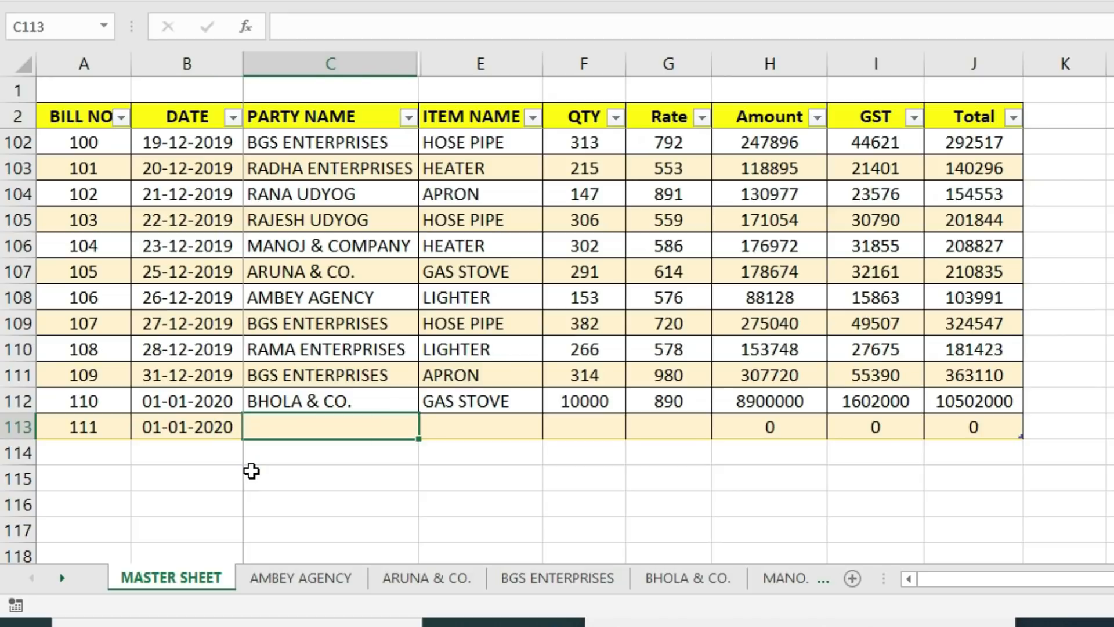
type("AMBEY AGENCY")
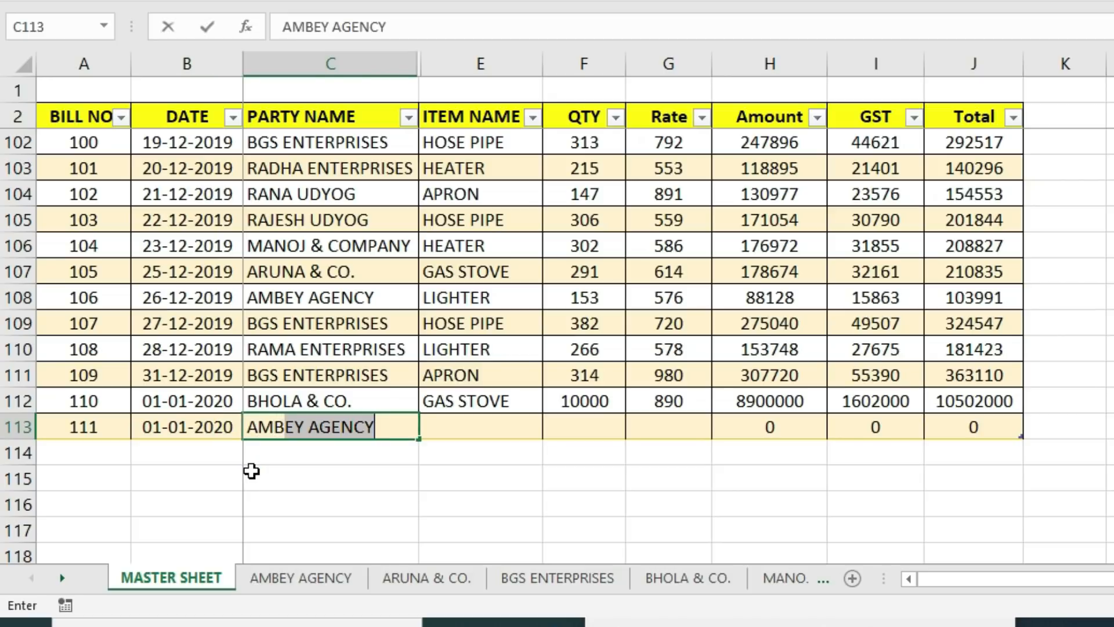
key("Tab")
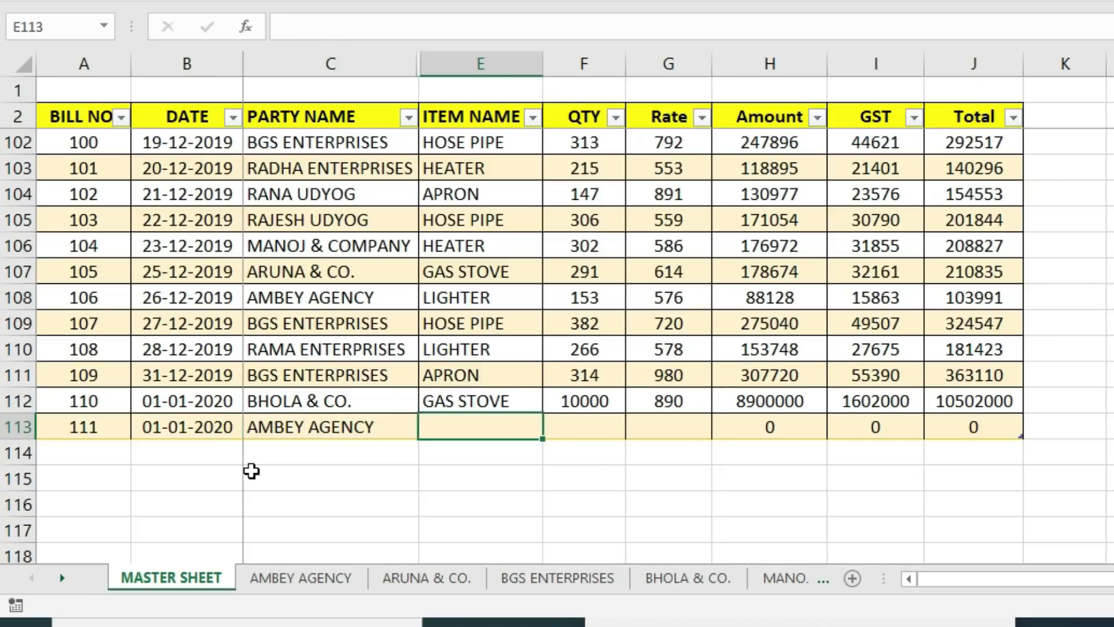
Step: Complete the bill 111 row with item HOSE PIPE, quantity 100000 and rate 350
type("HOSE PIPE")
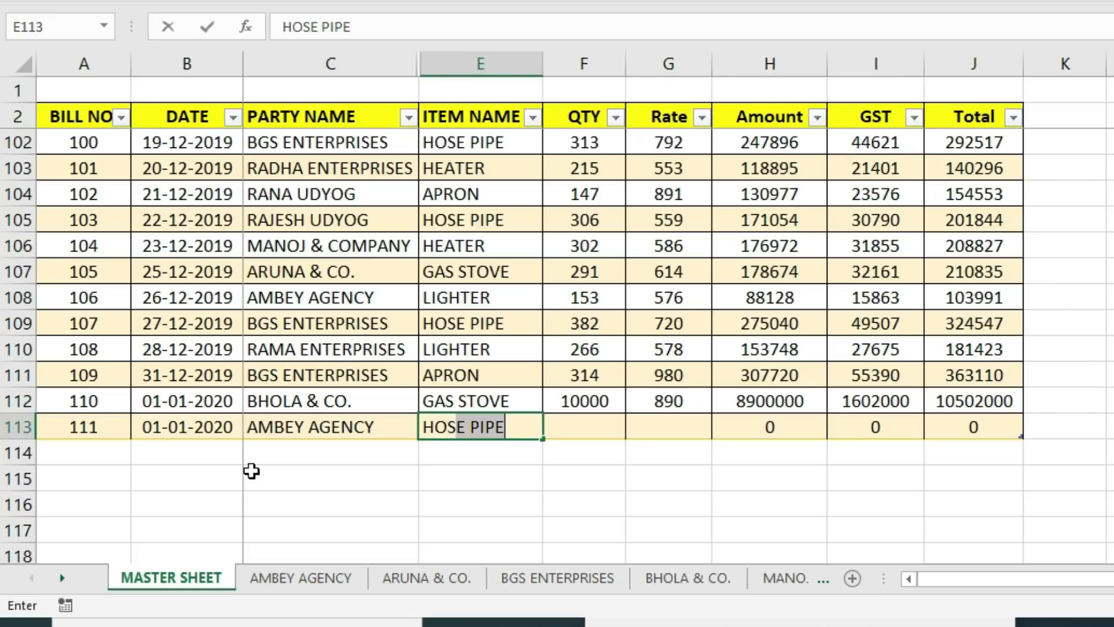
key("Tab")
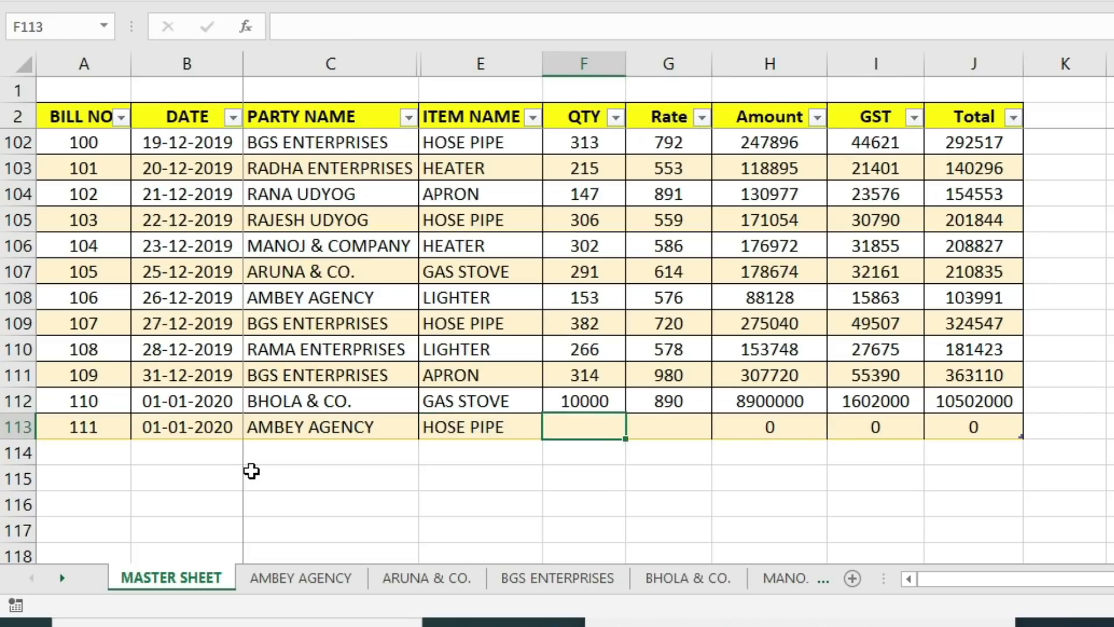
type("100000")
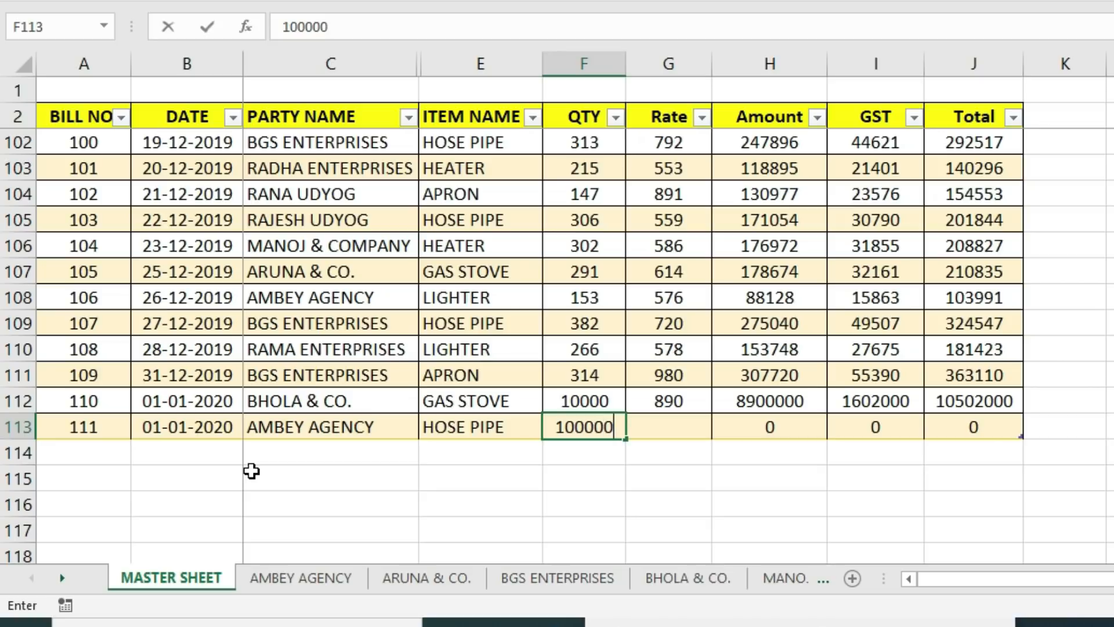
key("Tab")
type("350")
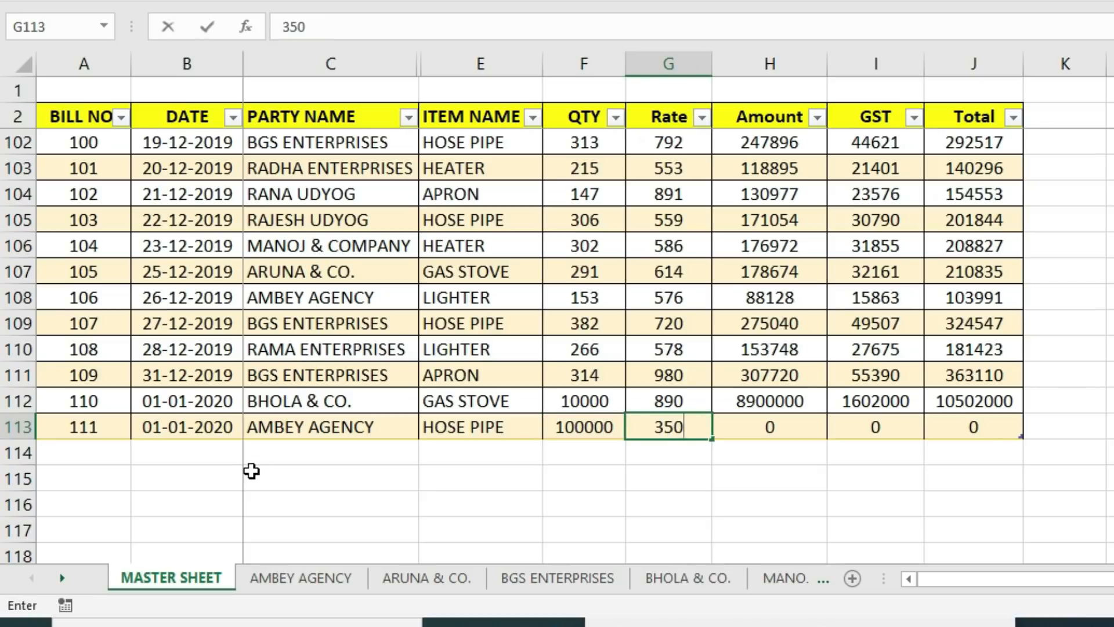
key("Tab")
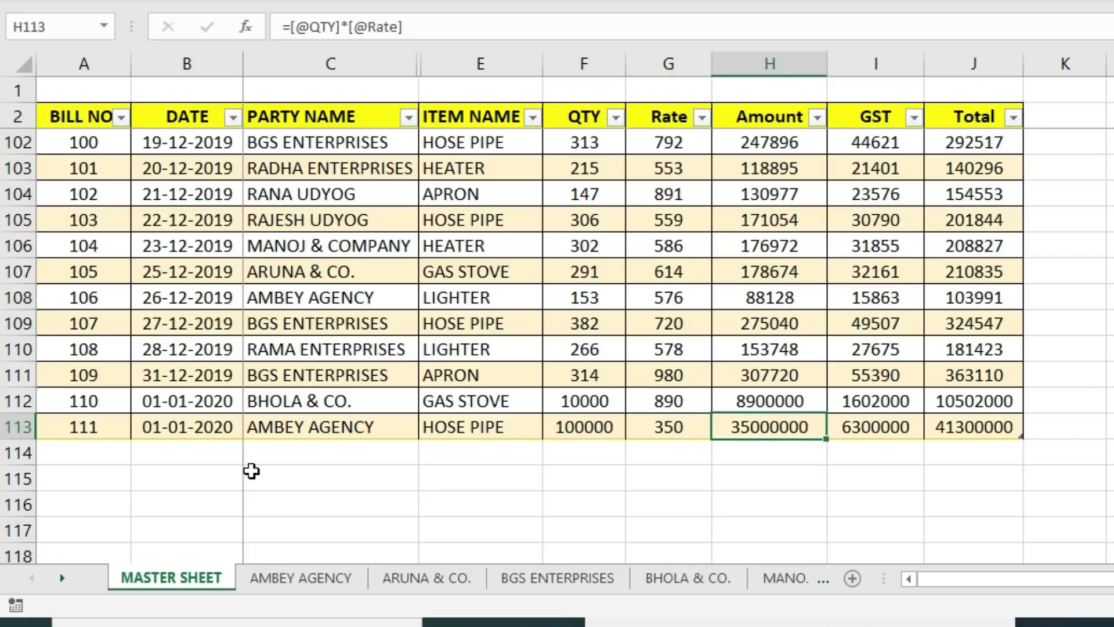
Step: Check the bill 111 row on the AMBEY AGENCY sheet across to its total
left_click(296, 578)
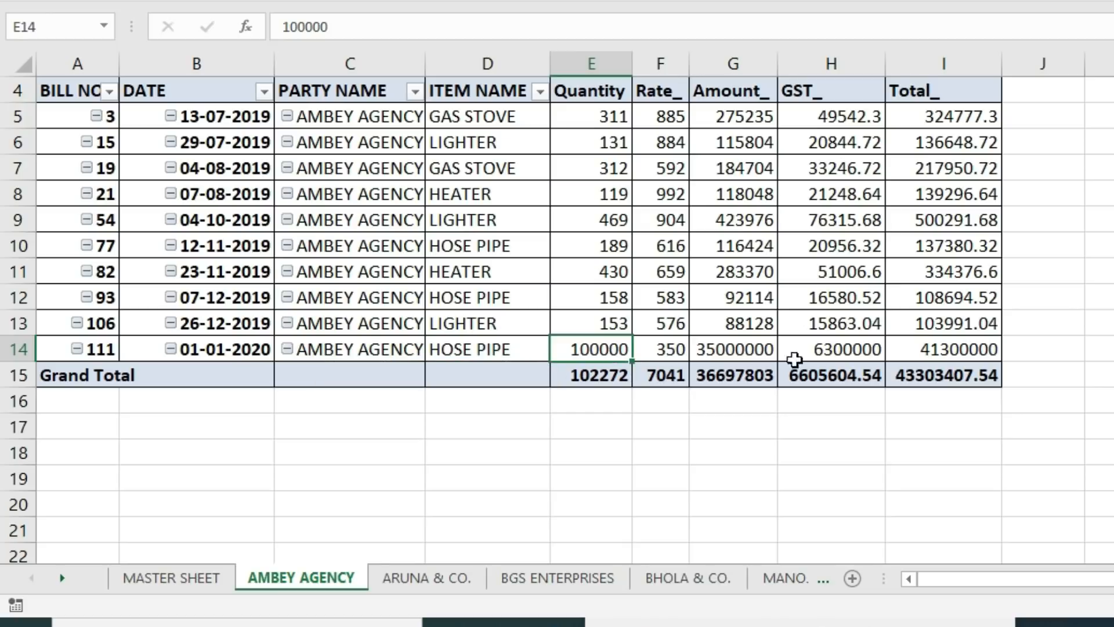
mouse_move(954, 355)
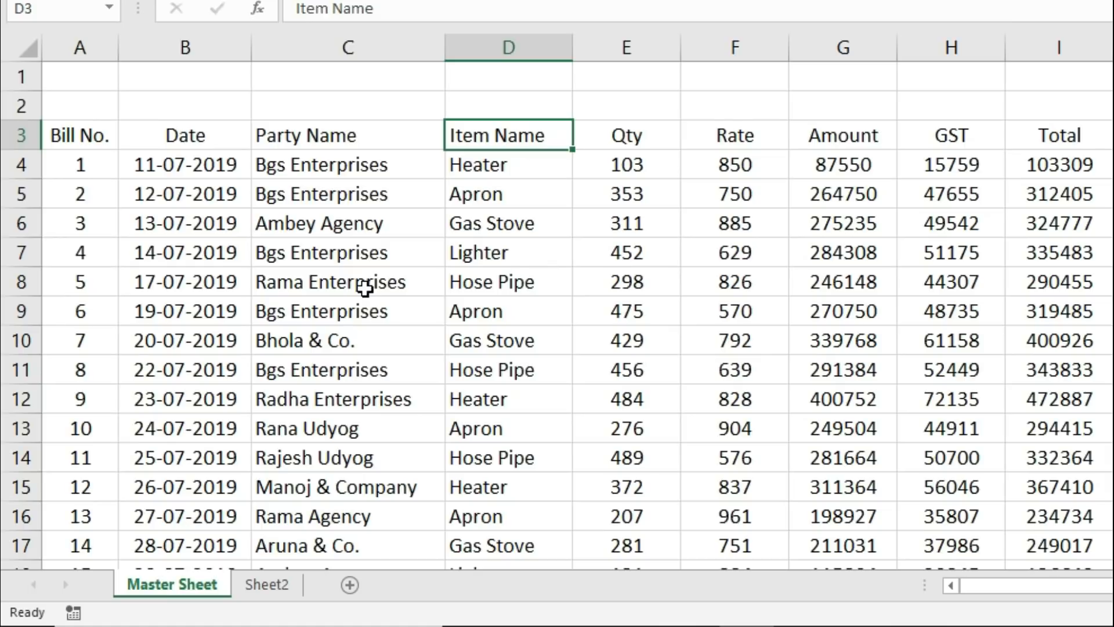
Step: Convert the plain bill list A3:I112 on the Master Sheet into a table with headers
scroll(365, 287, "down", 20)
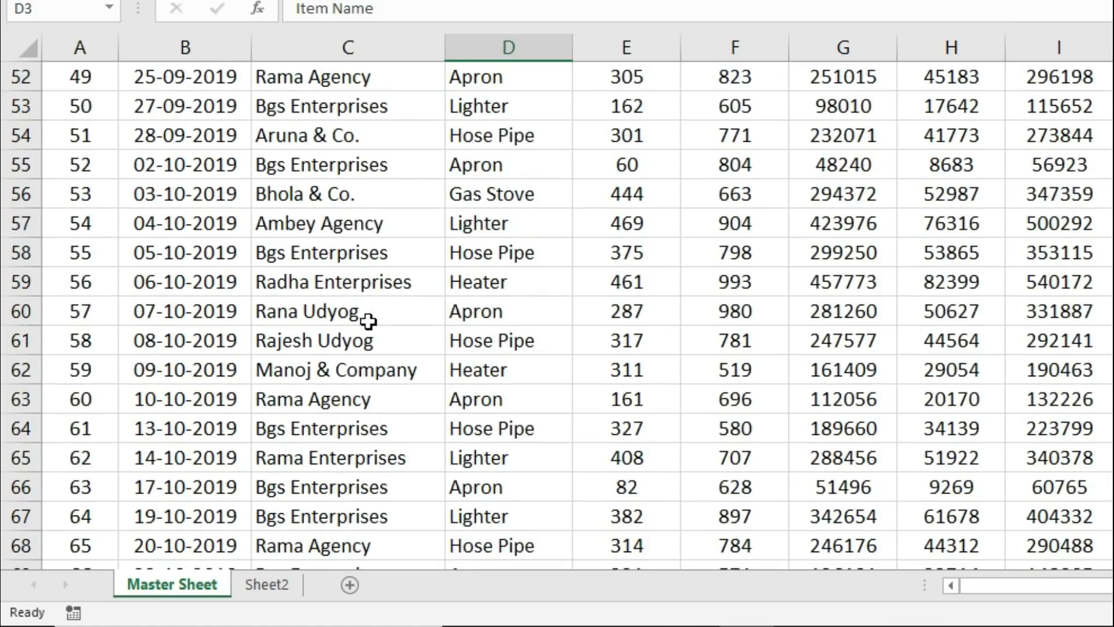
scroll(368, 323, "down", 6)
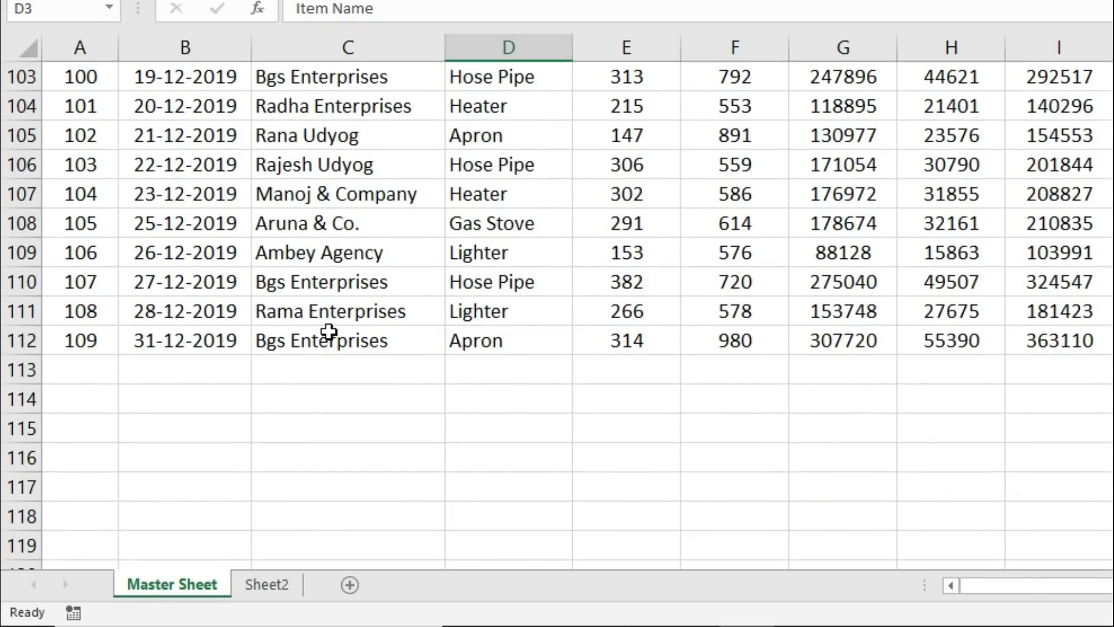
scroll(328, 331, "up", 20)
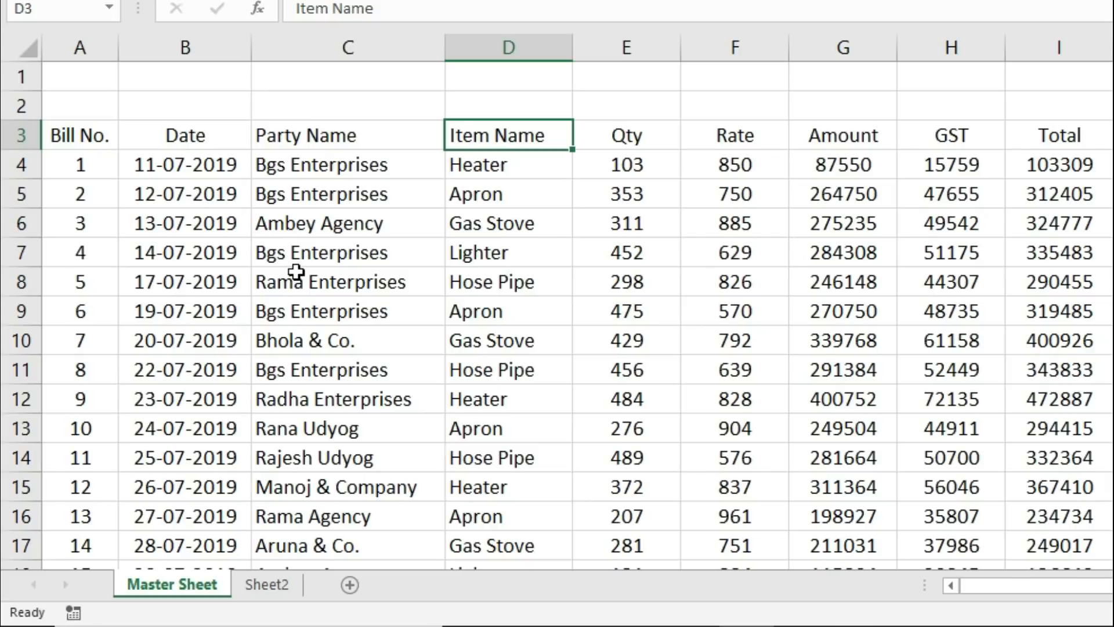
left_click(21, 72)
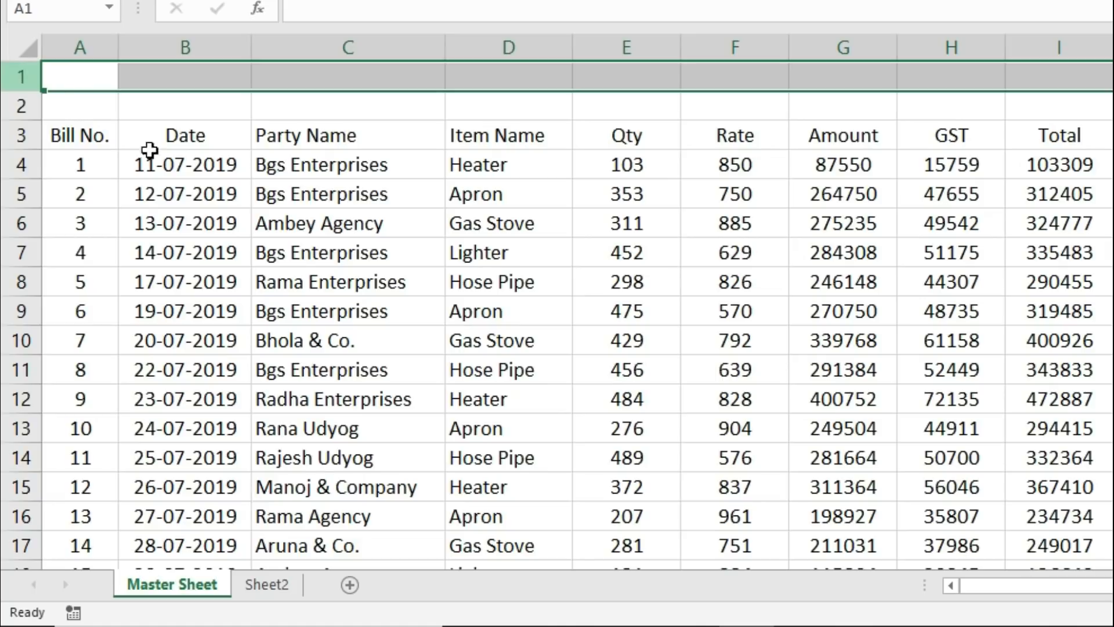
left_click(196, 155)
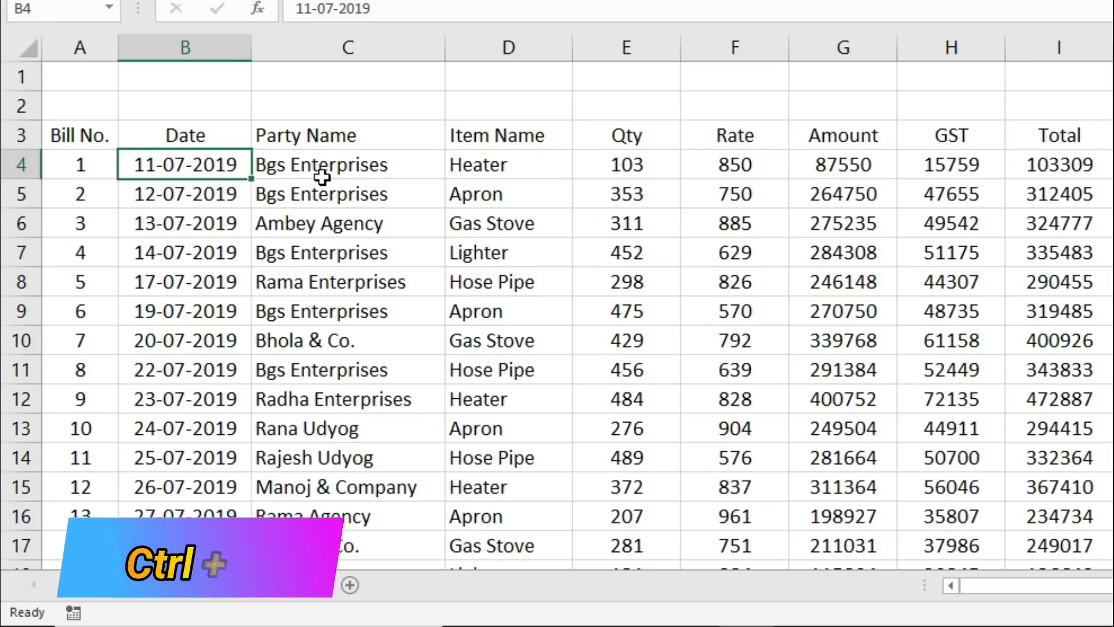
key("ctrl+t")
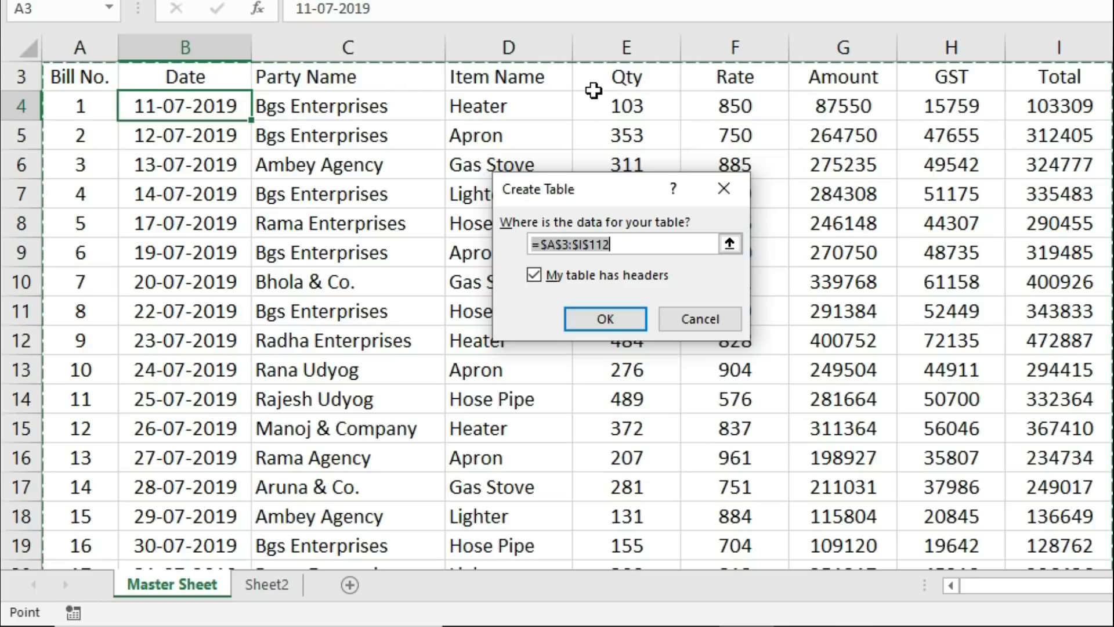
left_click(643, 319)
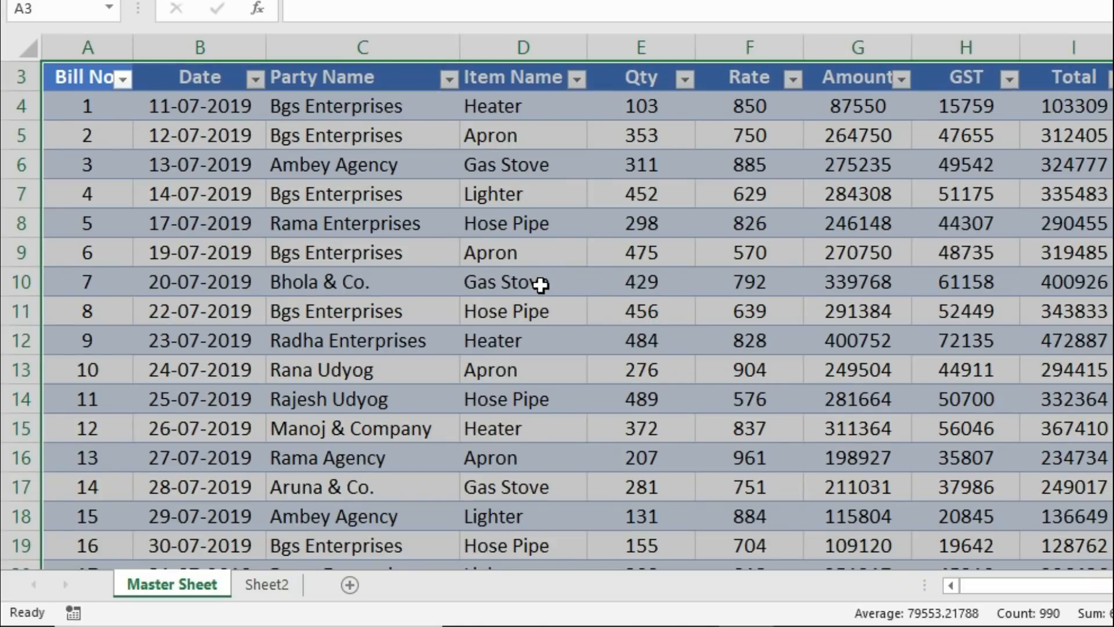
Step: Apply the light green table style with a solid green header row to the bill table
scroll(538, 279, "up", 1)
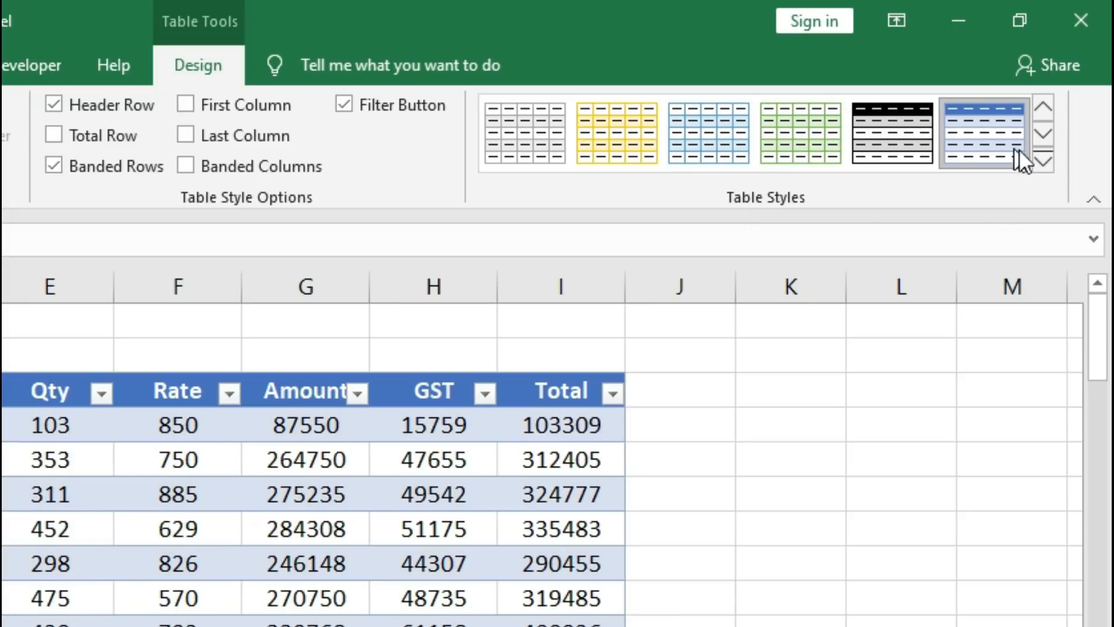
left_click(1037, 169)
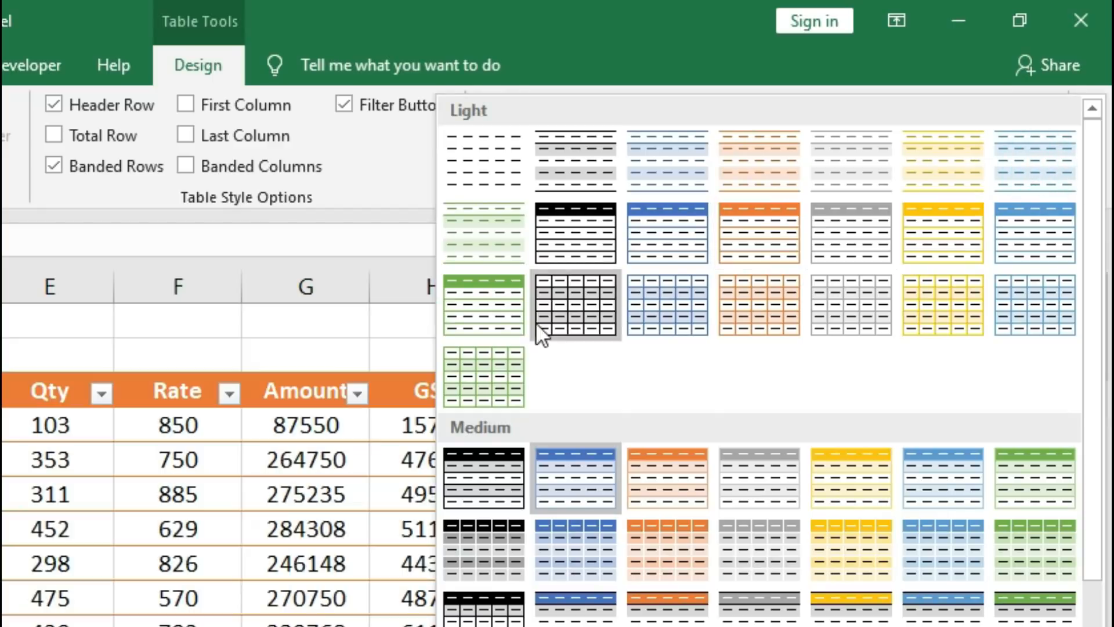
left_click(500, 316)
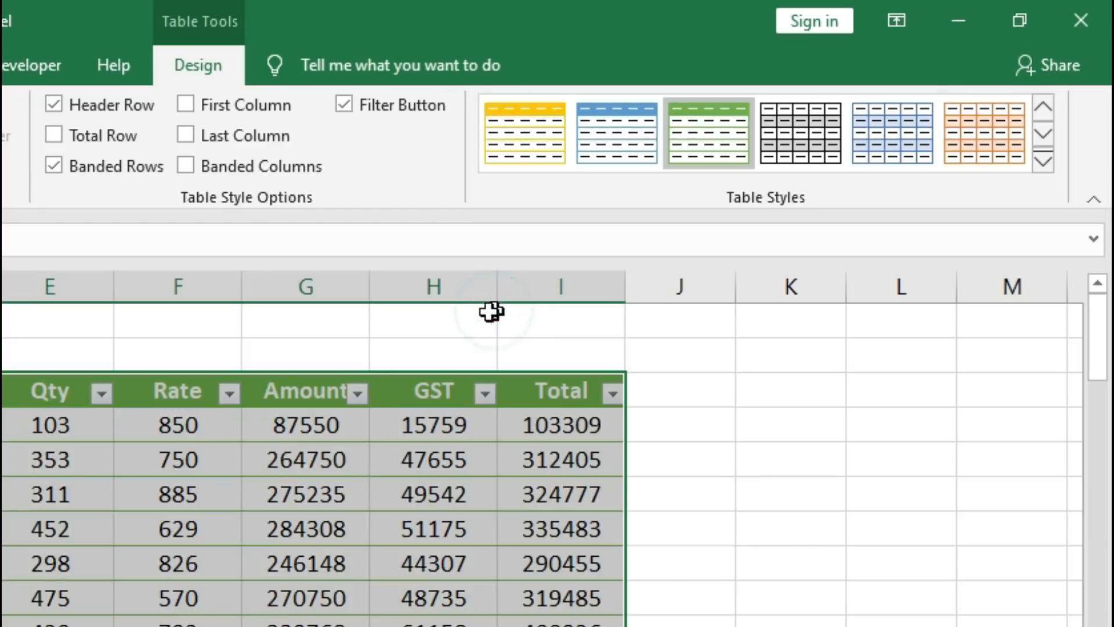
left_click(450, 256)
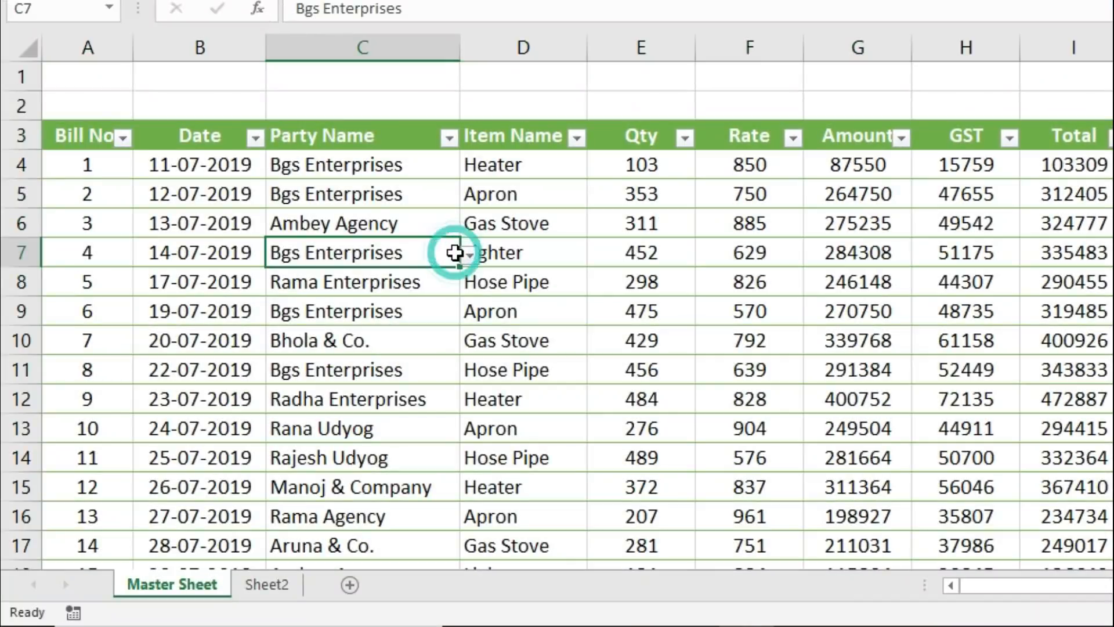
left_click(395, 205)
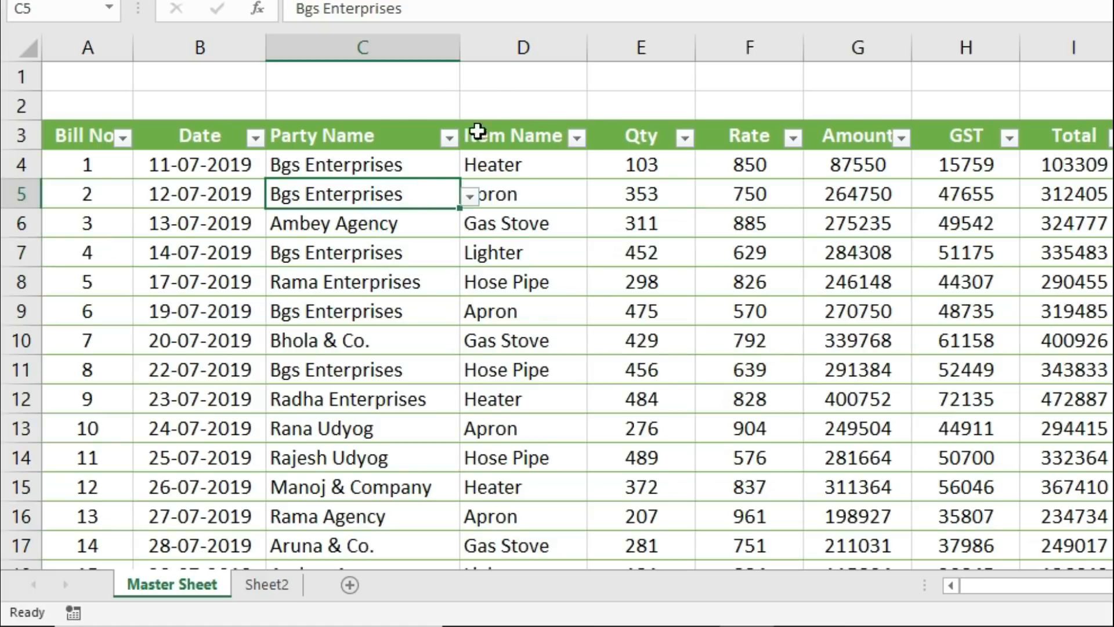
Step: Insert a new table column between Party Name and Item Name
left_click(503, 43)
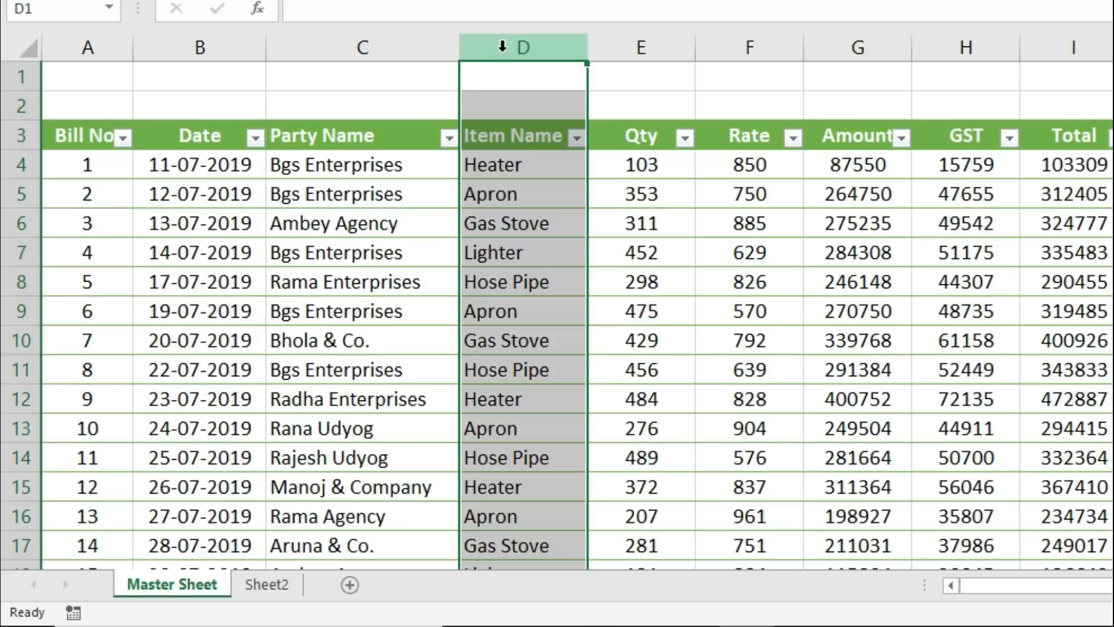
left_click(502, 43)
right_click(502, 44)
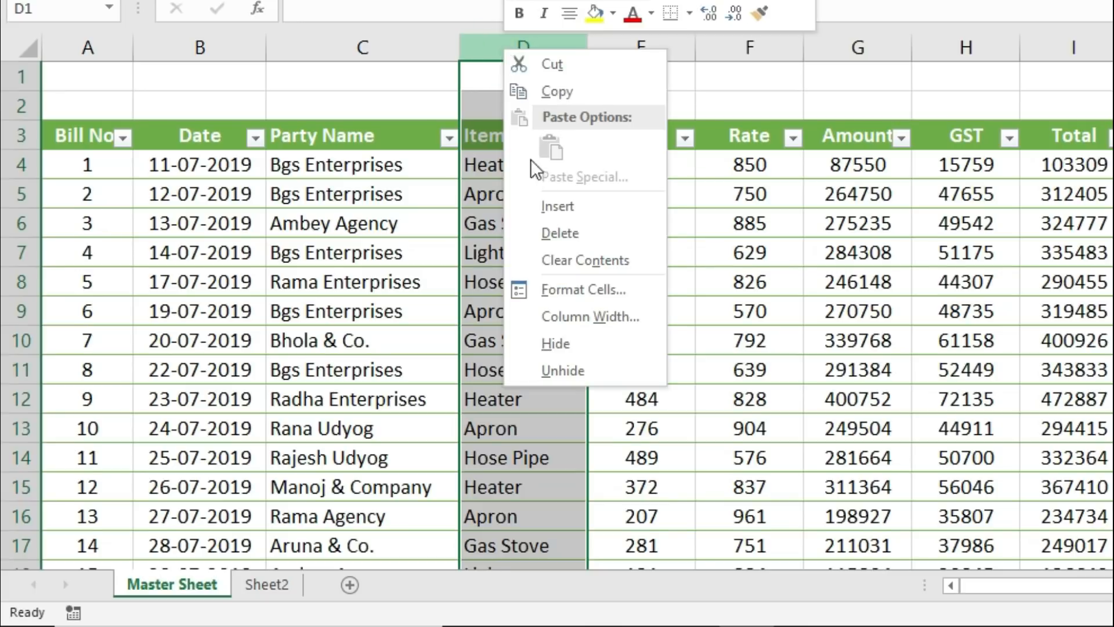
left_click(560, 195)
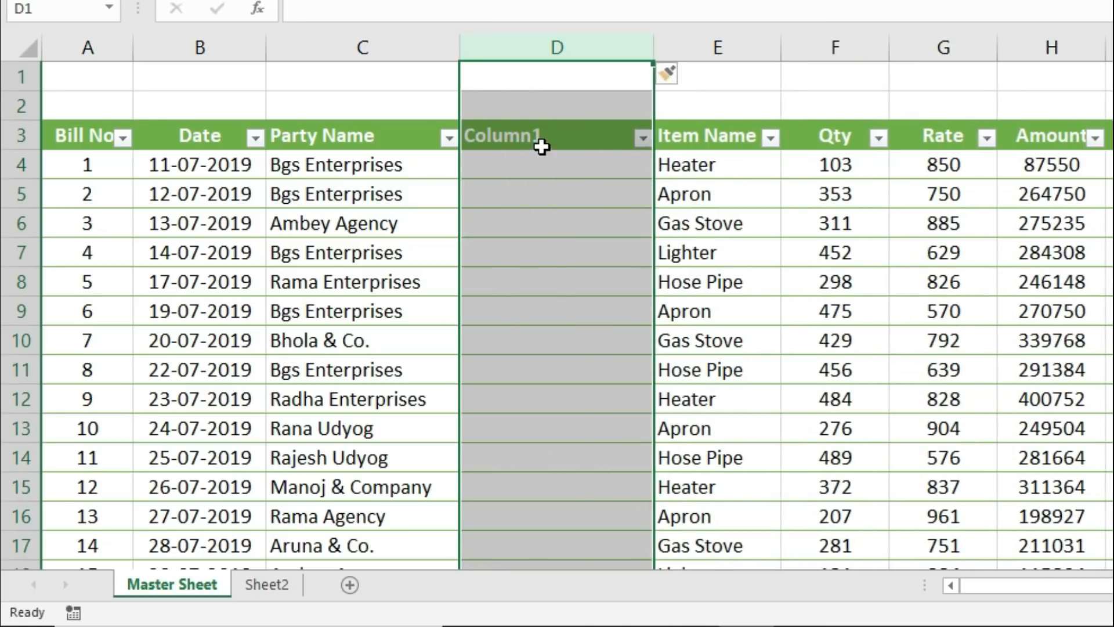
Step: Name the new column's header "Party Name for Filter"
left_click(542, 143)
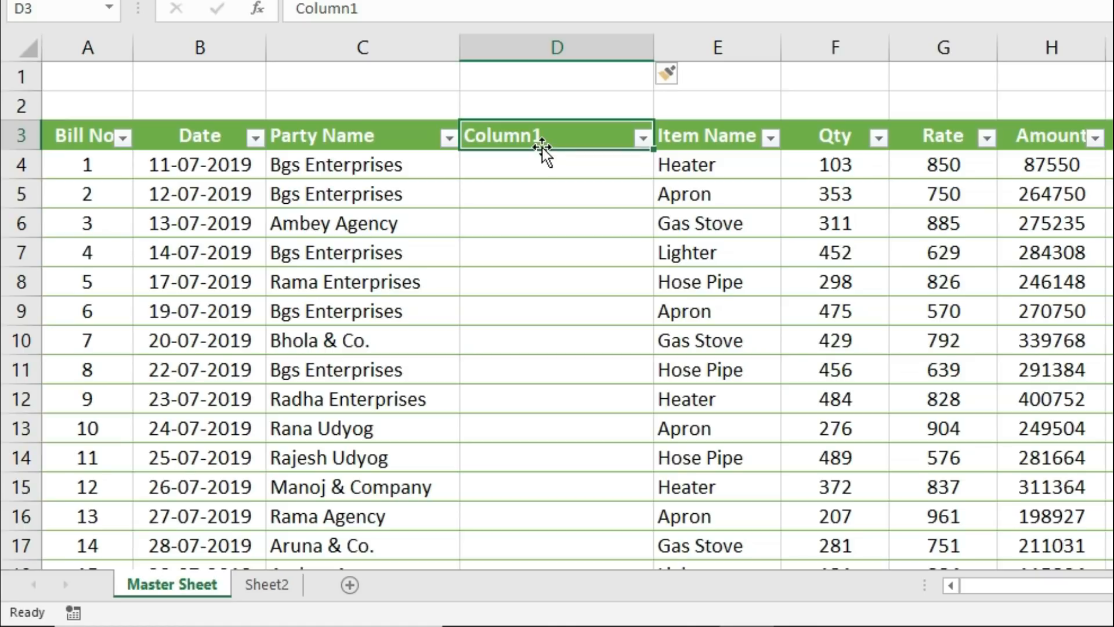
type("P")
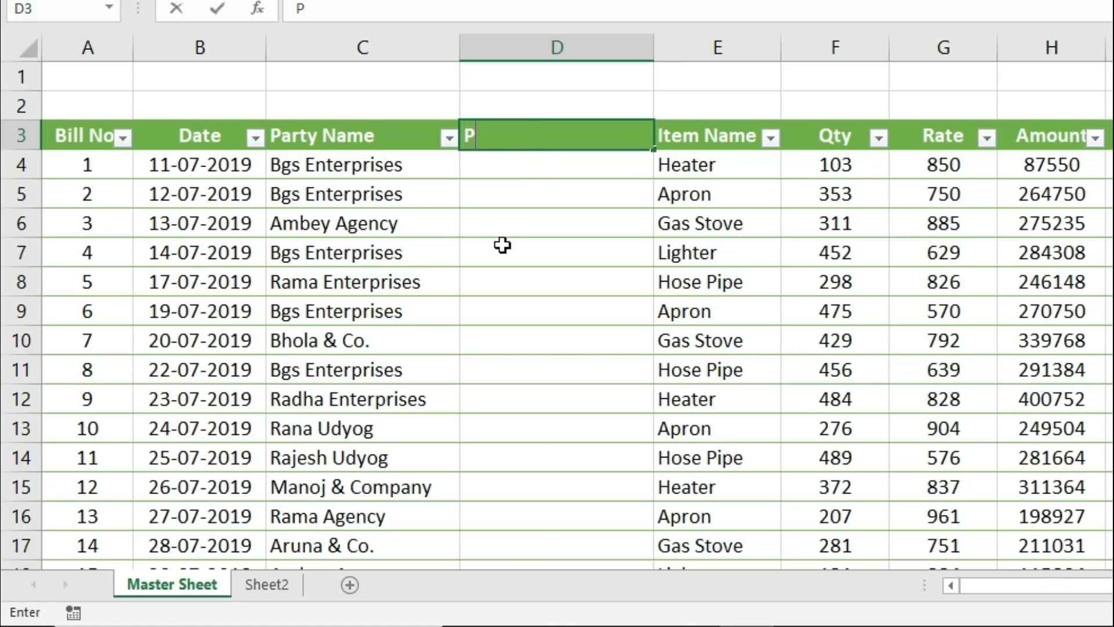
type("arty Name")
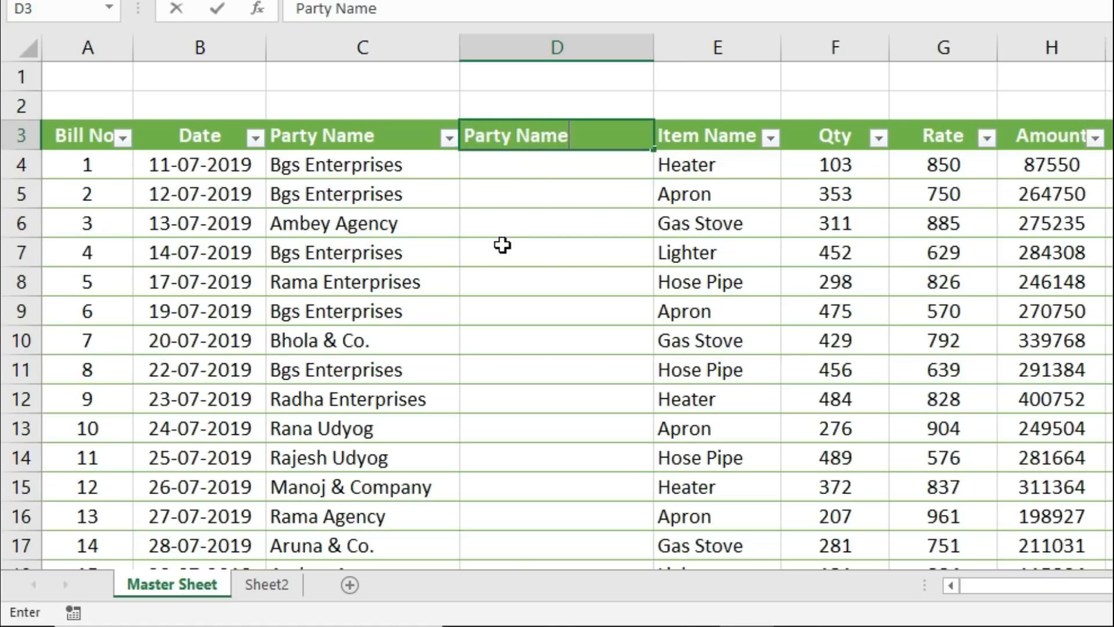
type(" for Filter")
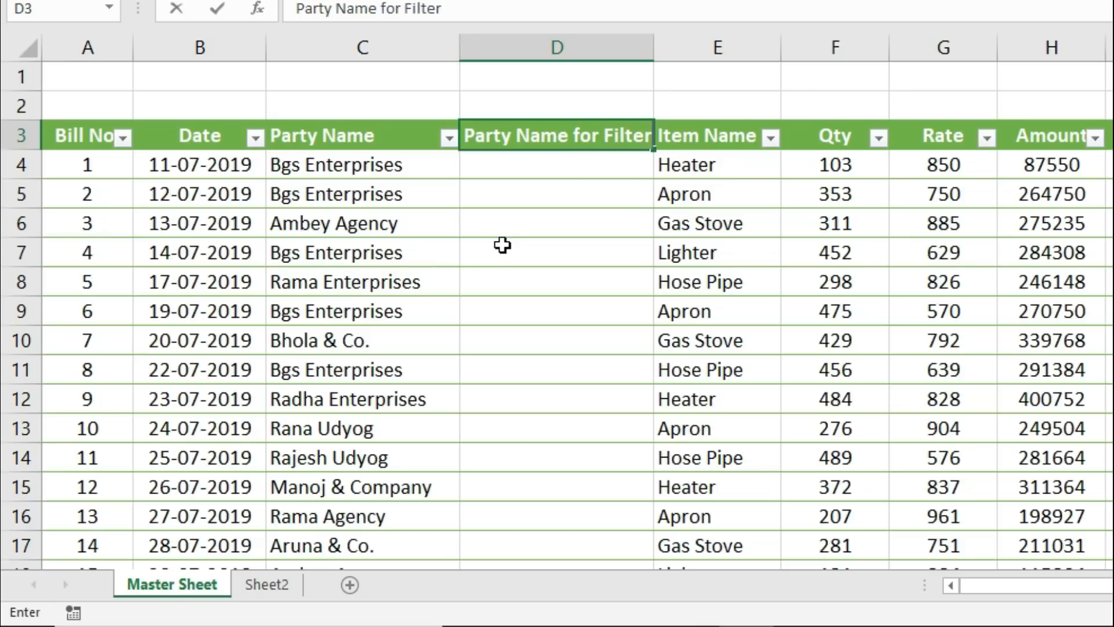
key("Return")
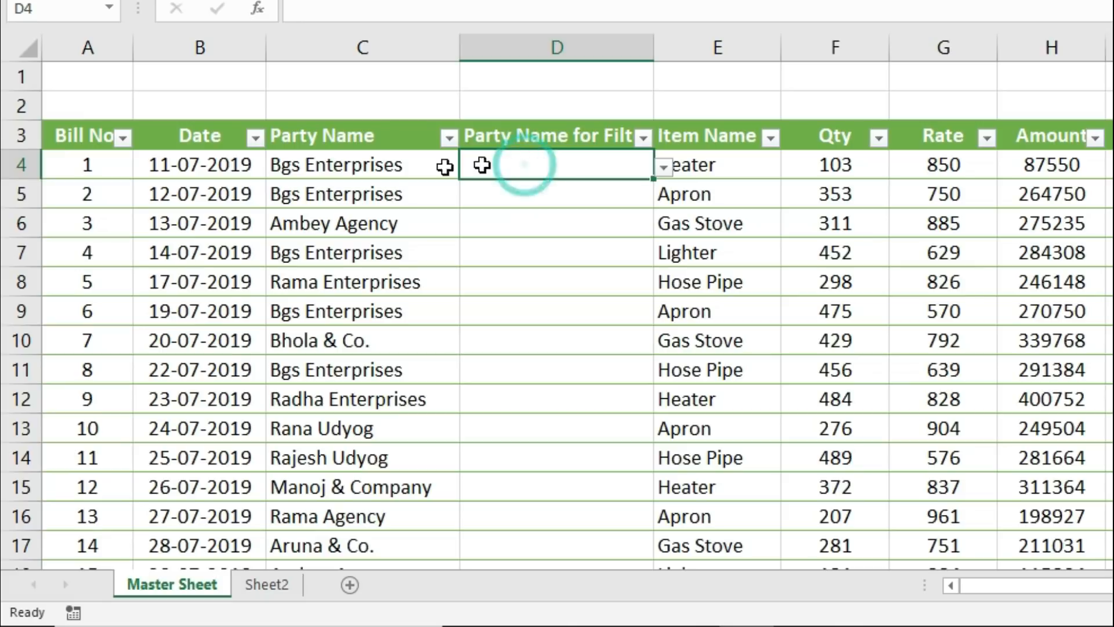
left_click(381, 166)
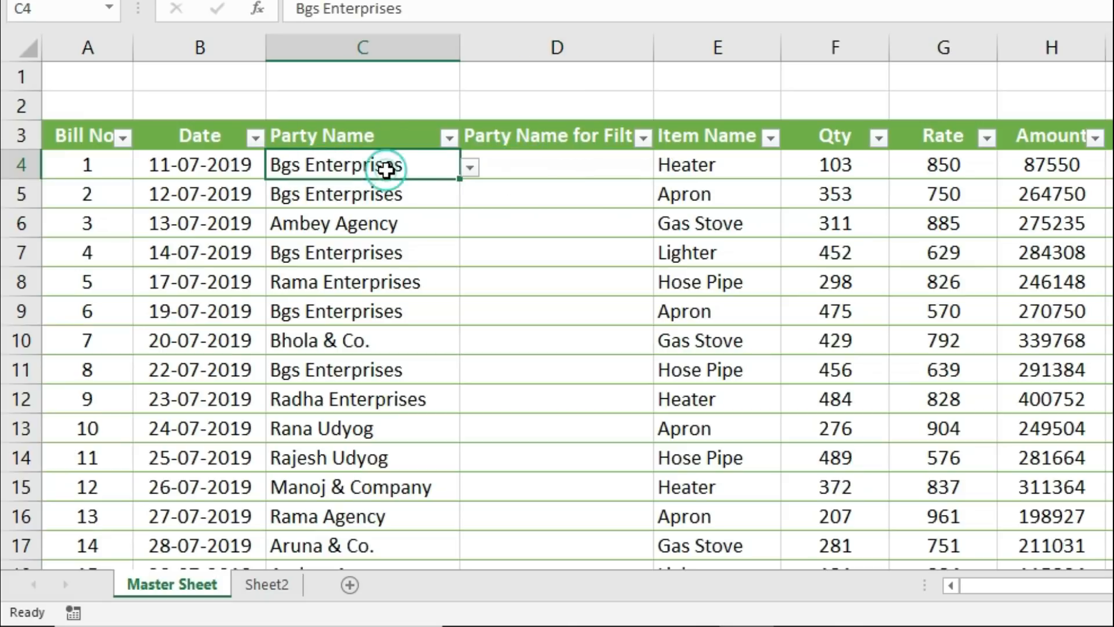
Step: Fill the Party Name for Filter column with the formula =[@[Party Name]], referring to each row's Party Name
left_click(506, 168)
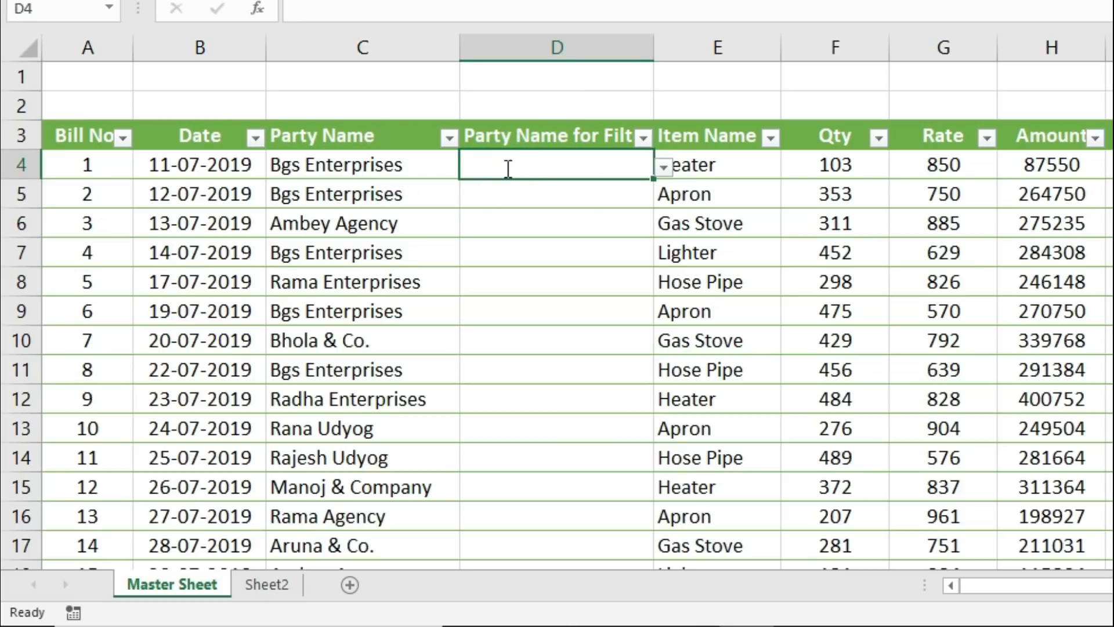
type("=")
left_click(404, 164)
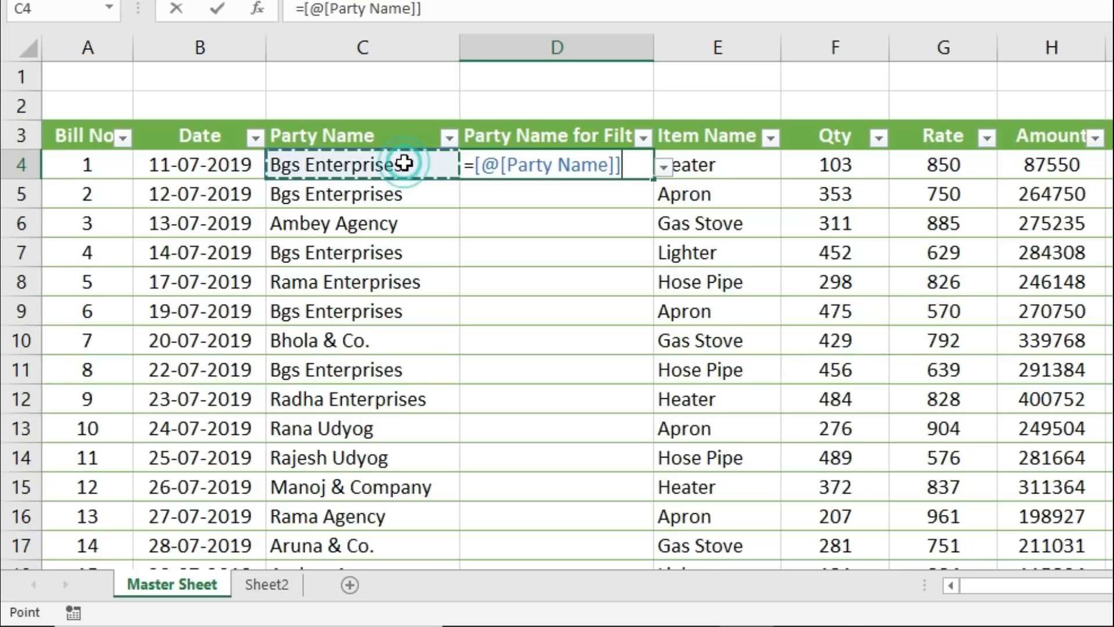
key("Return")
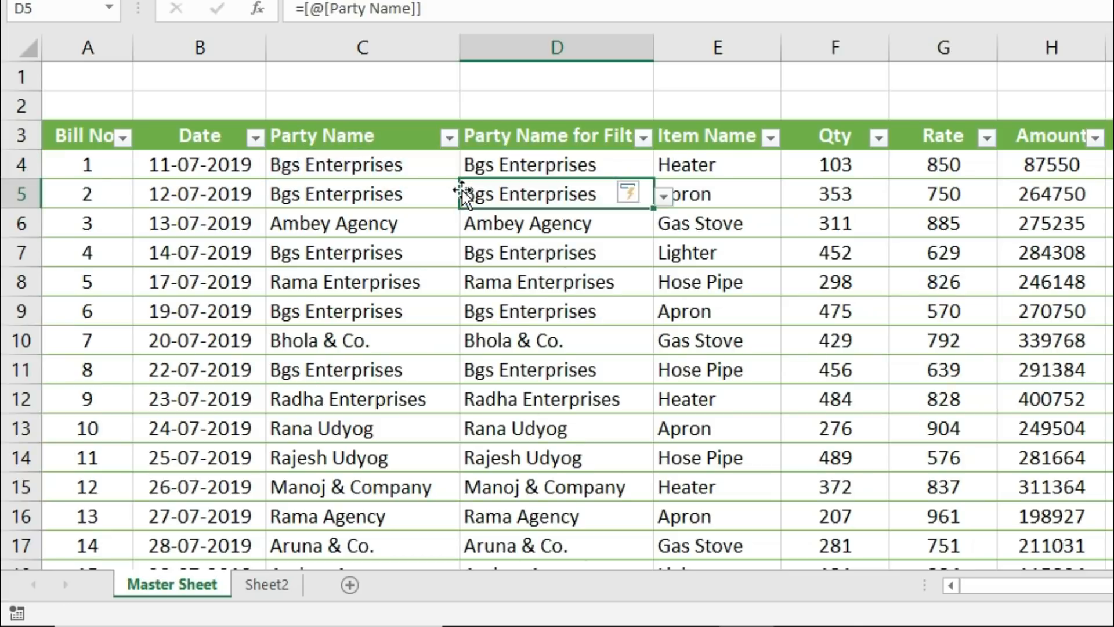
left_click_drag(405, 167, 386, 529)
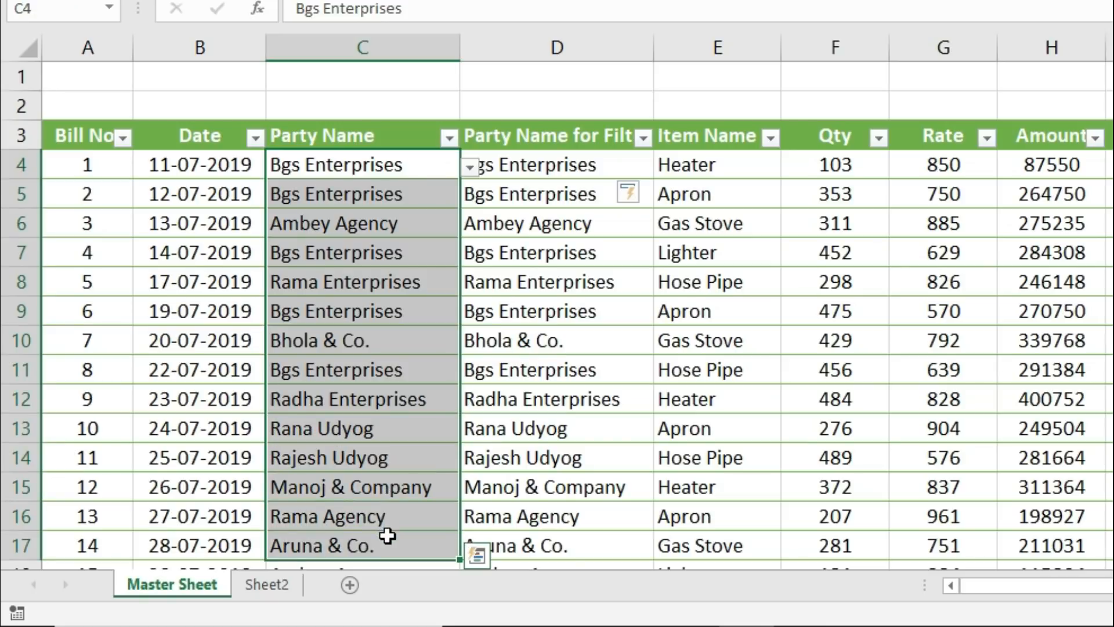
left_click(544, 543)
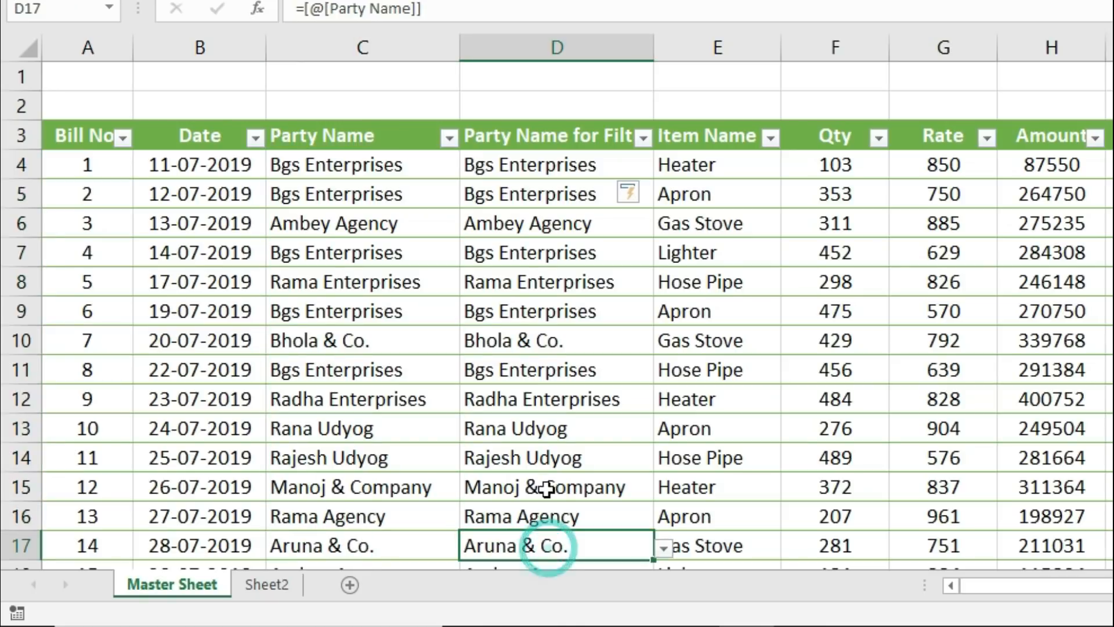
left_click_drag(553, 169, 542, 552)
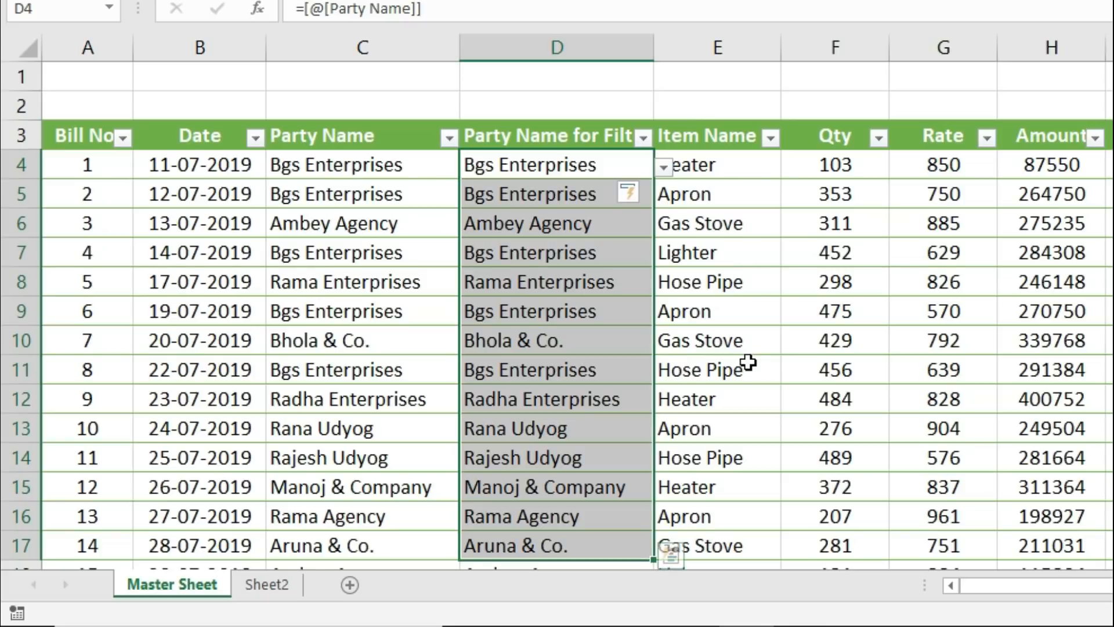
Step: Create a PivotTable from the bill table Table8 on a new worksheet
left_click(562, 232)
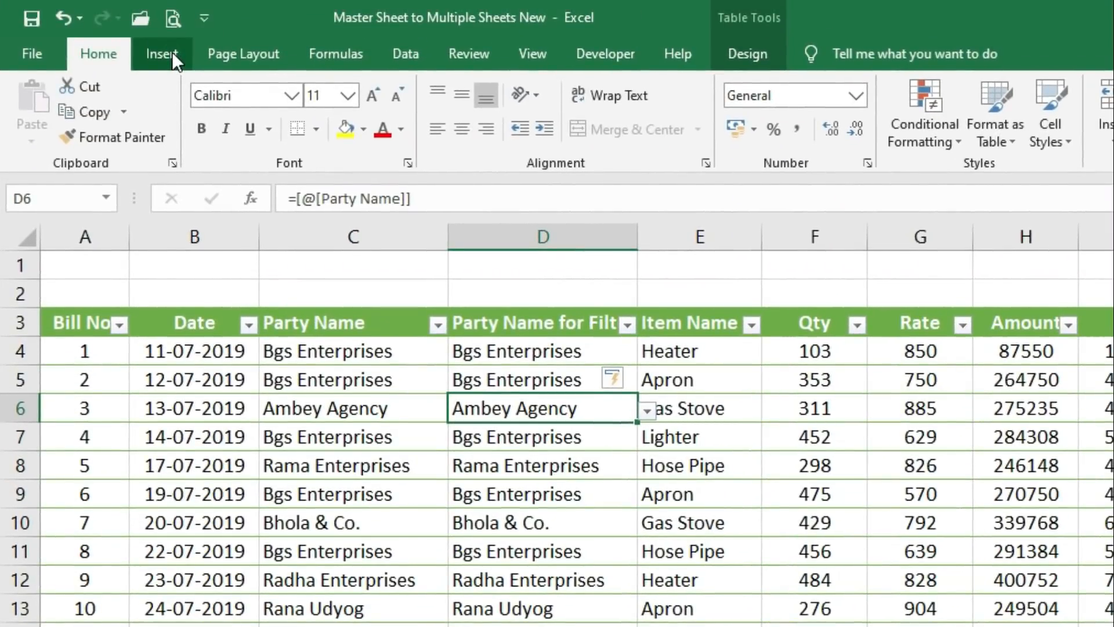
left_click(168, 53)
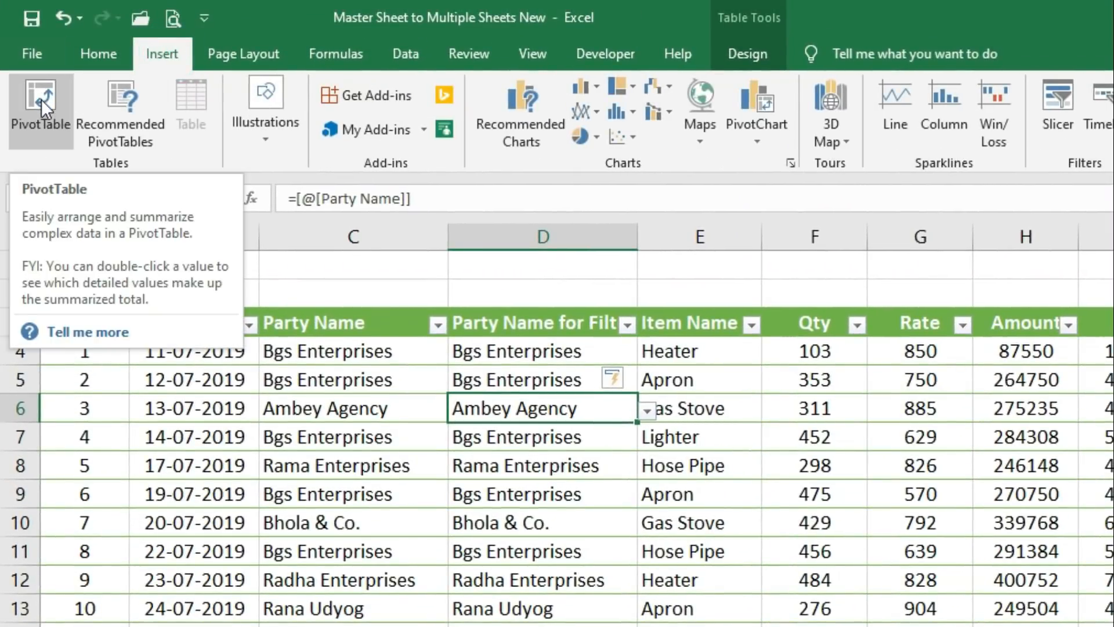
left_click(40, 92)
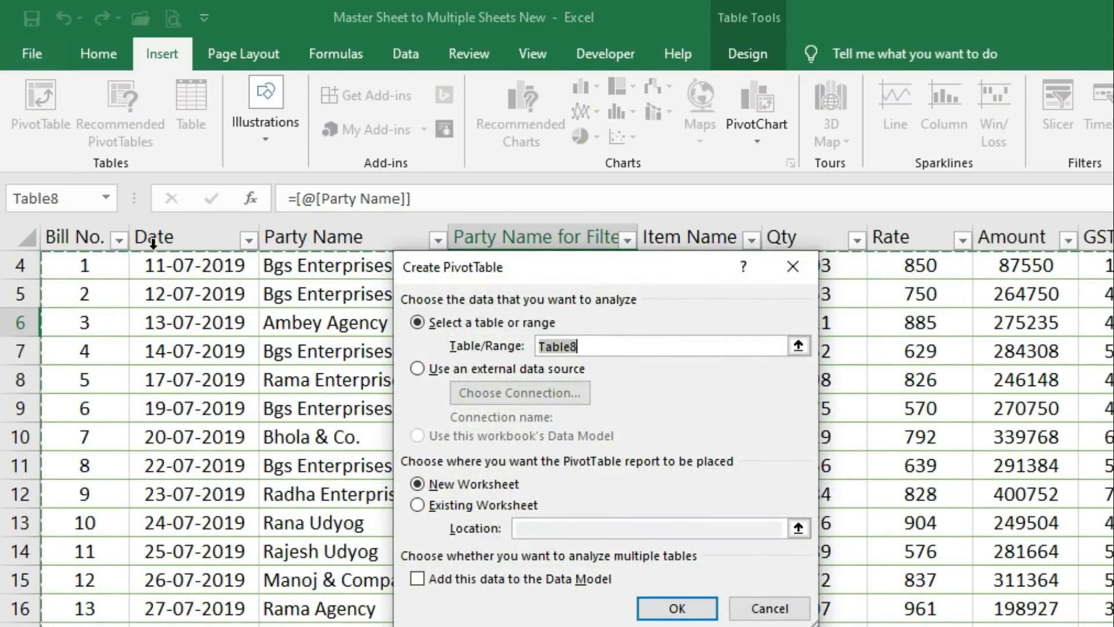
left_click(676, 609)
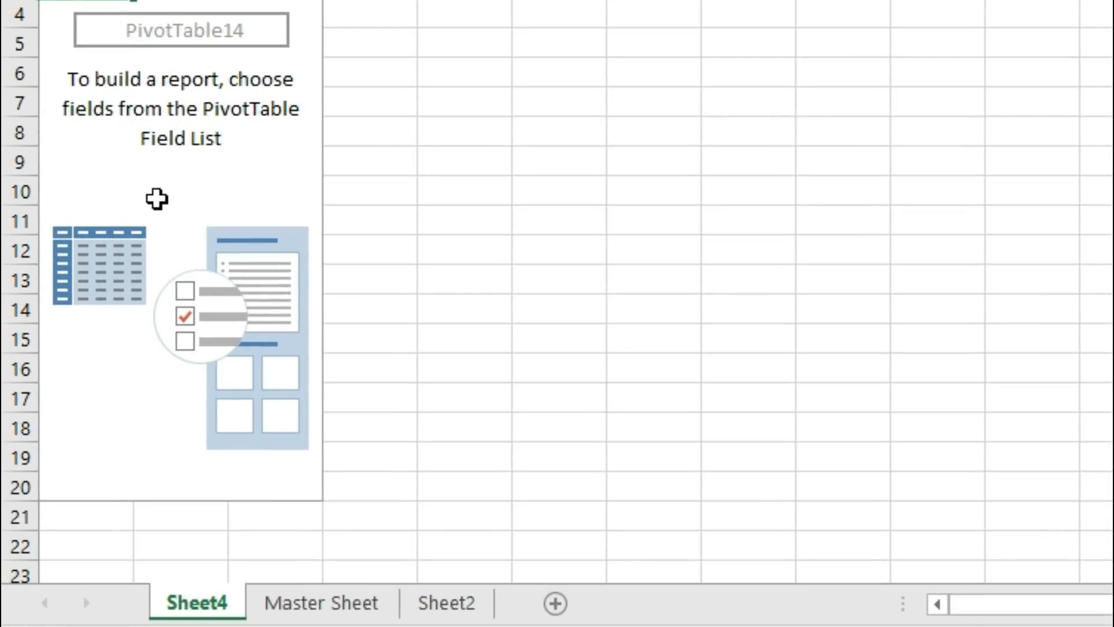
Step: Enable the Classic PivotTable layout in the new PivotTable's display options
right_click(156, 199)
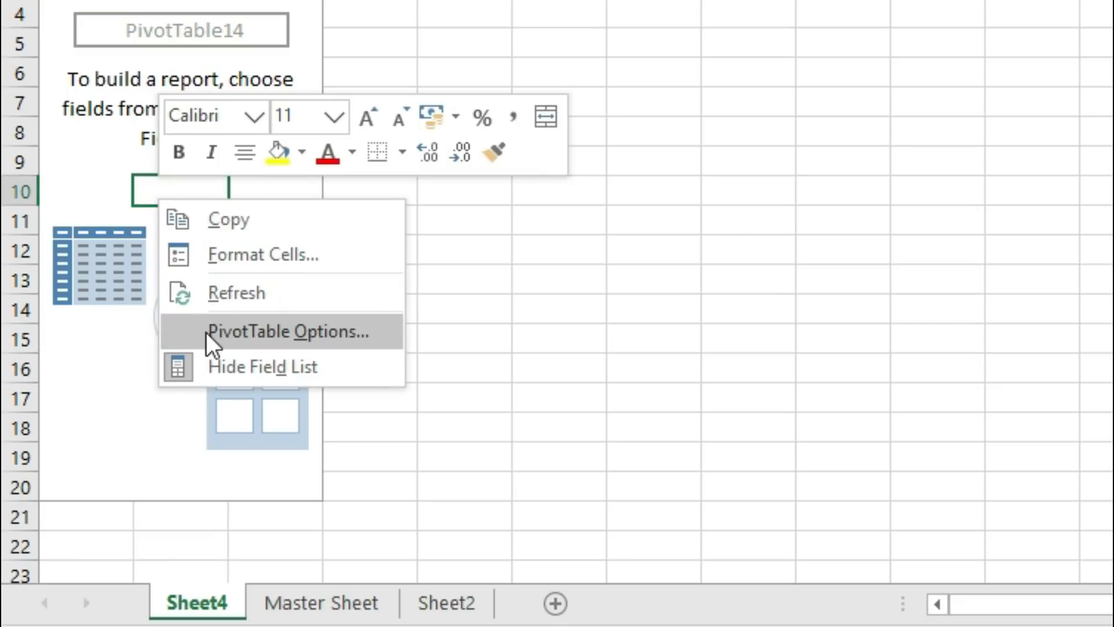
left_click(375, 335)
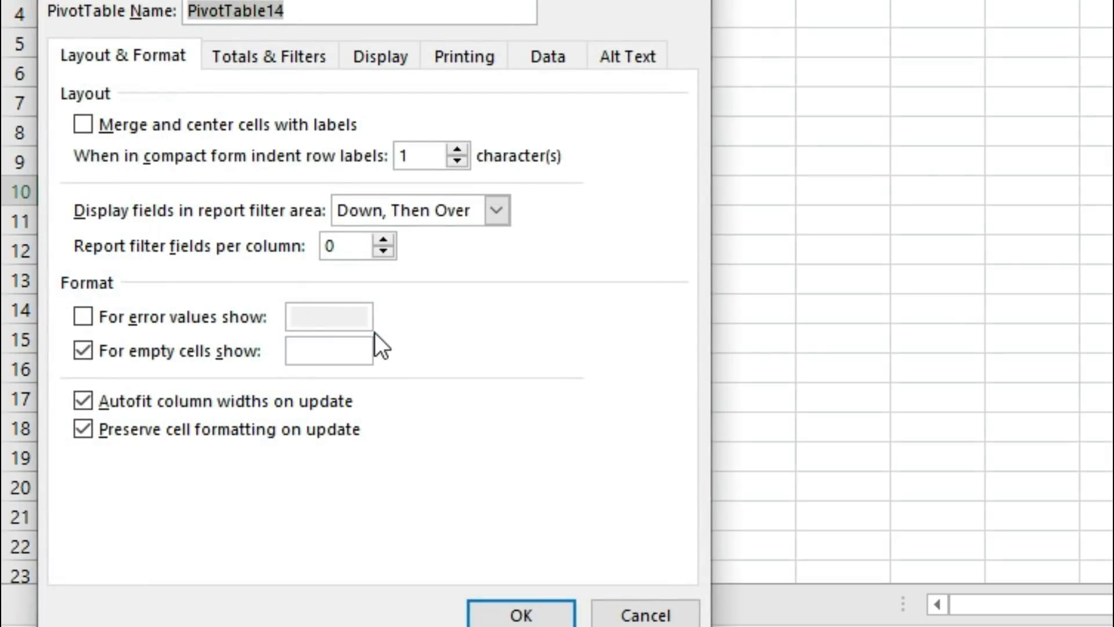
left_click(387, 56)
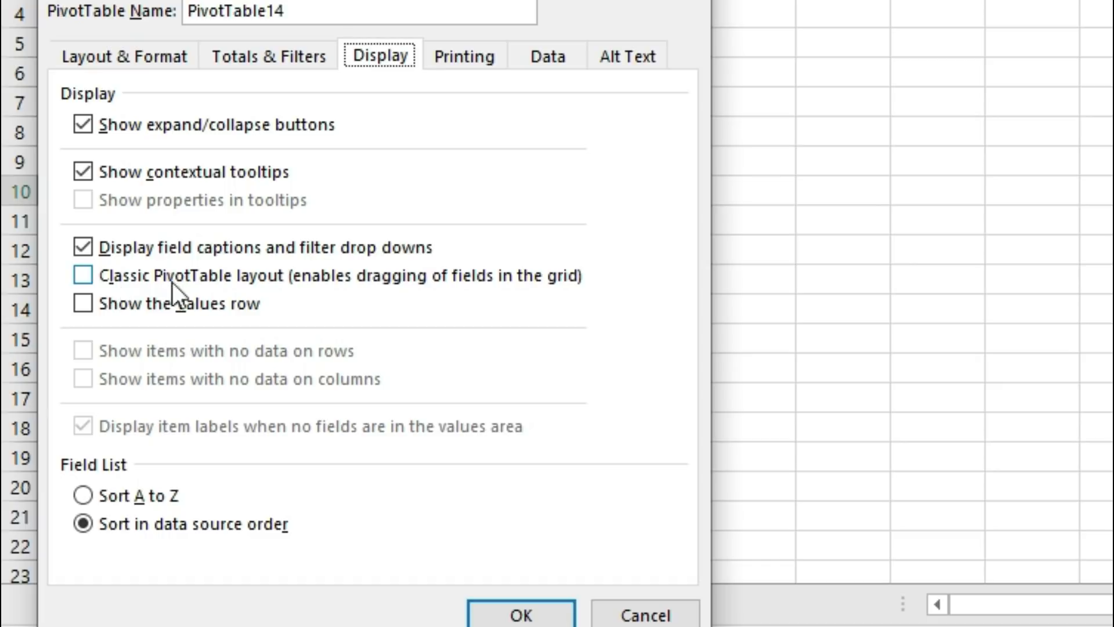
left_click(84, 279)
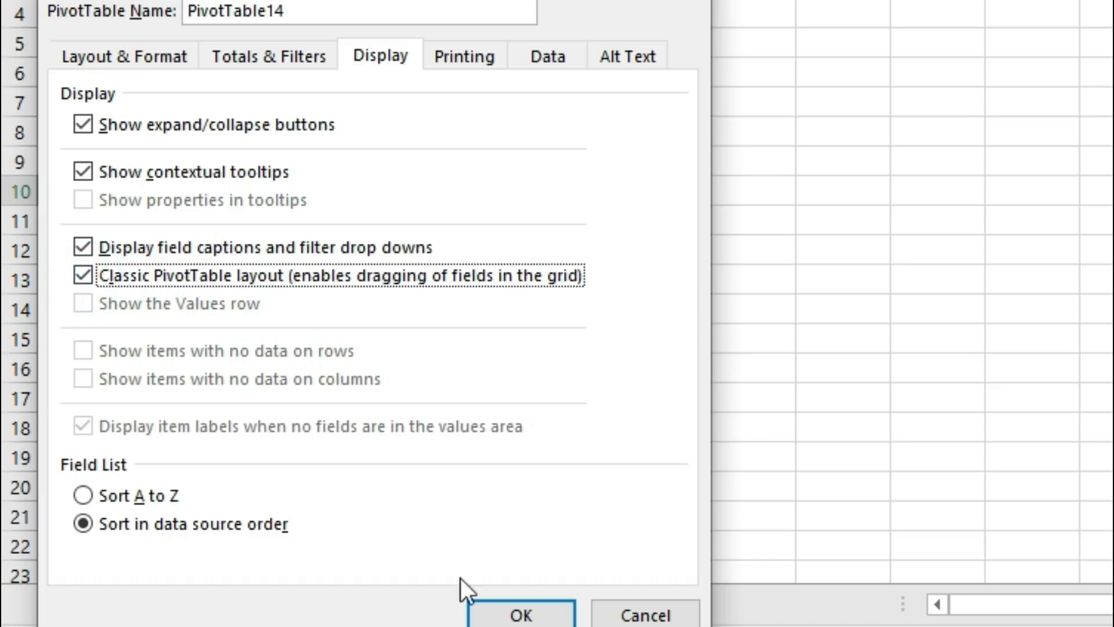
left_click(525, 614)
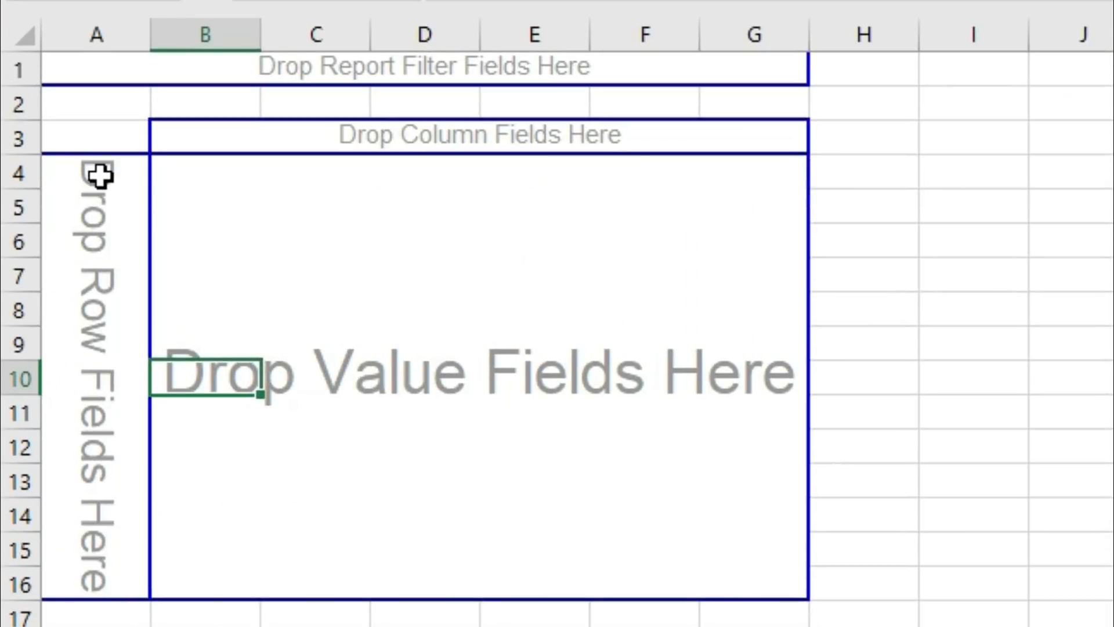
left_click_drag(100, 176, 103, 579)
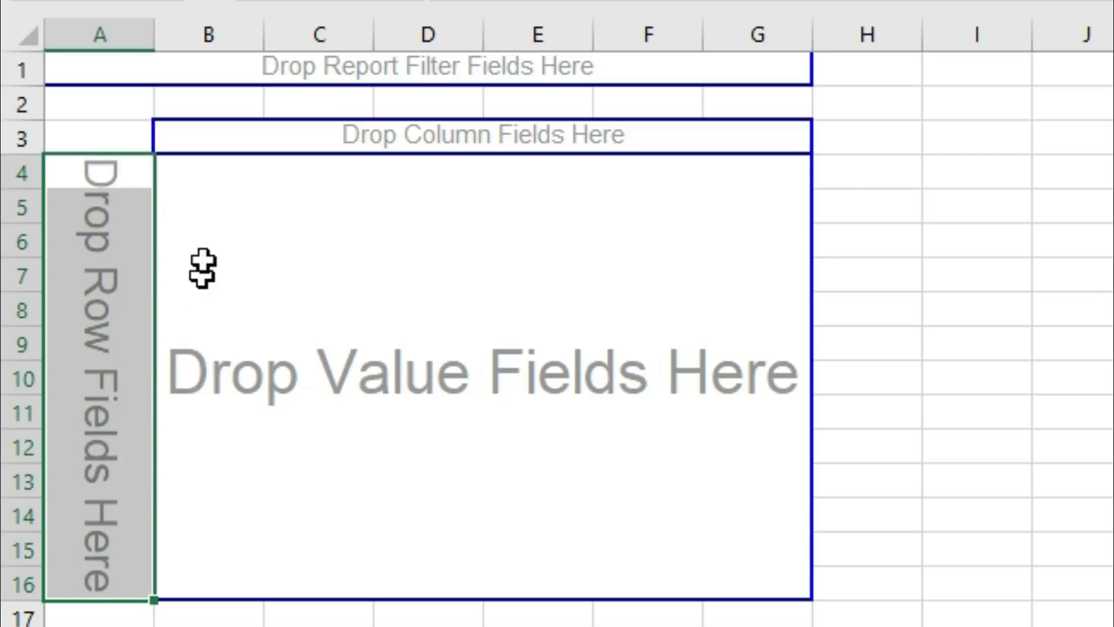
mouse_move(195, 182)
left_mouse_down()
mouse_move(664, 527)
mouse_move(746, 612)
left_mouse_up()
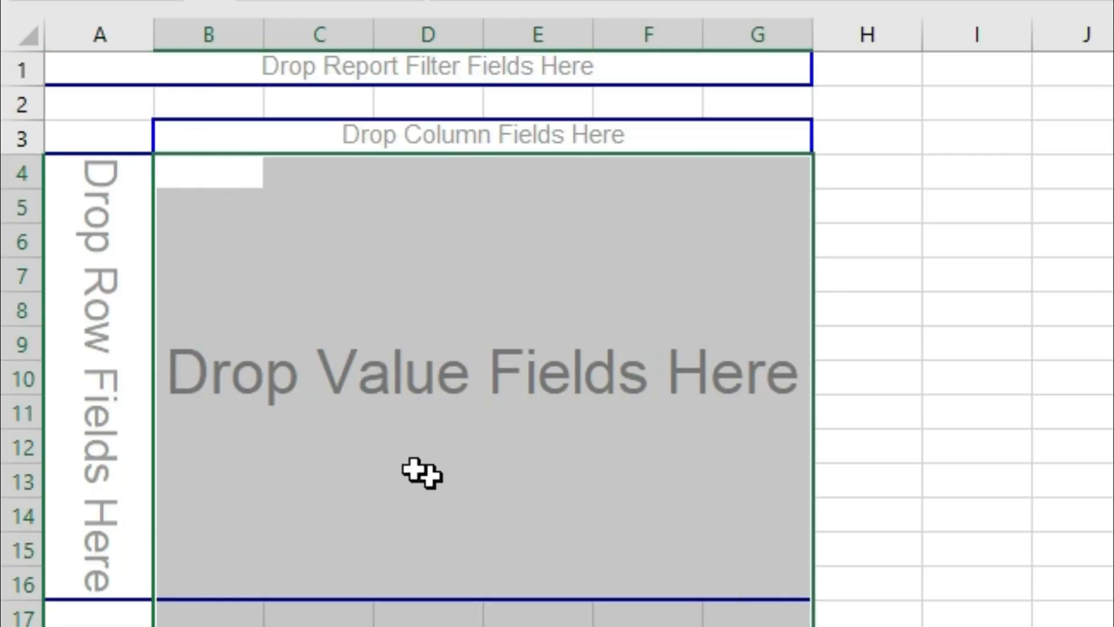
left_click(354, 447)
left_click(96, 189)
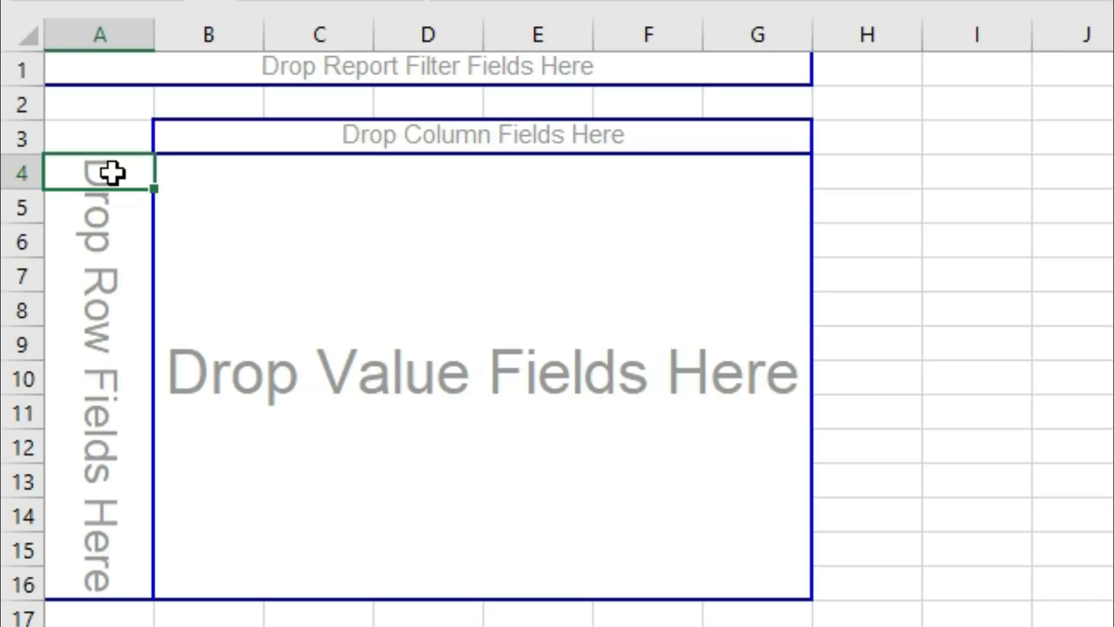
left_click_drag(111, 172, 128, 579)
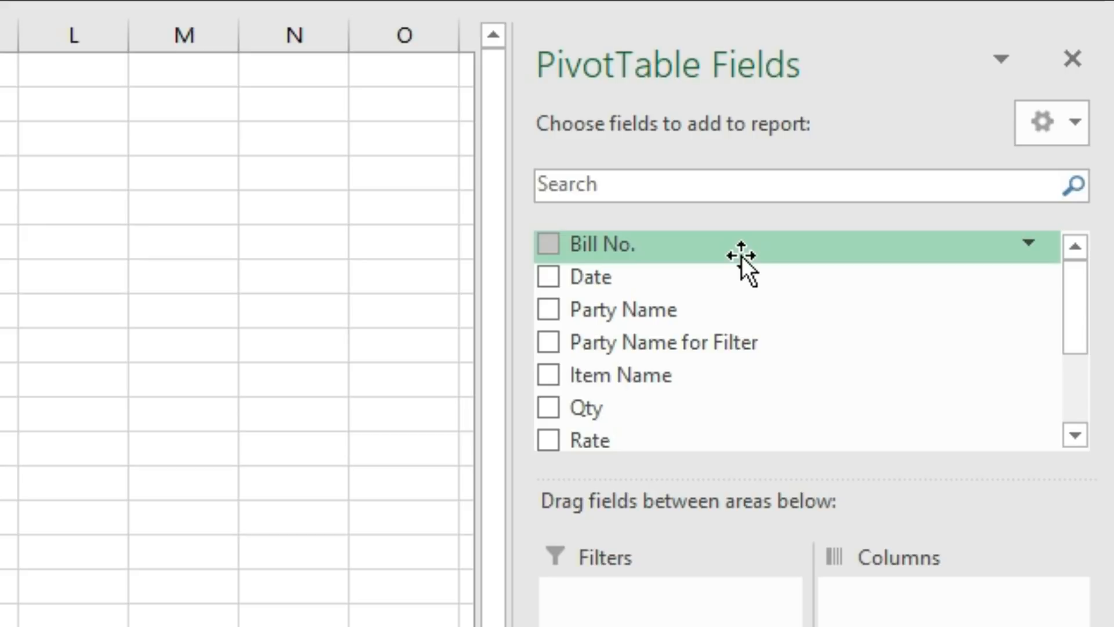
Step: Add the Bill No. field to the PivotTable's row area
left_click_drag(742, 256, 48, 431)
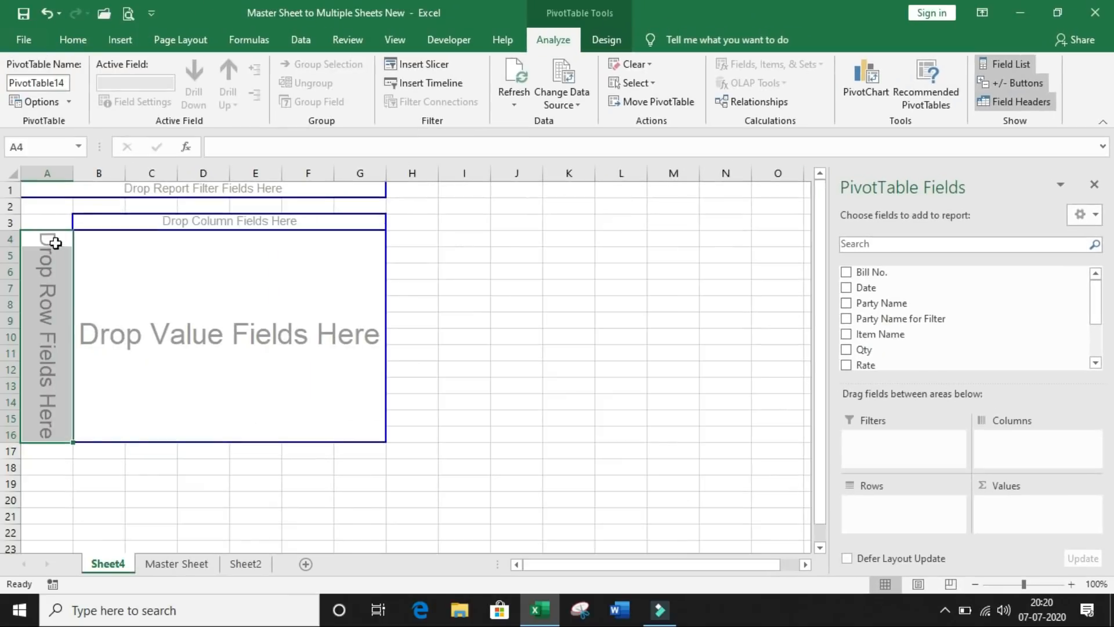
left_click_drag(54, 239, 47, 380)
left_click(47, 370)
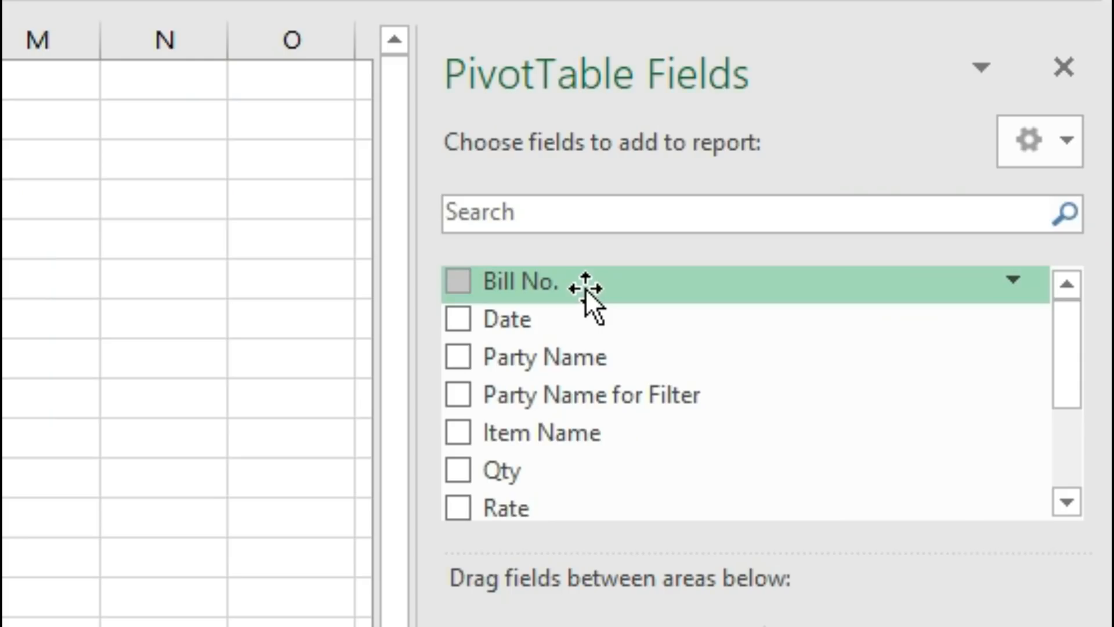
left_click(586, 288)
left_click_drag(586, 288, 40, 277)
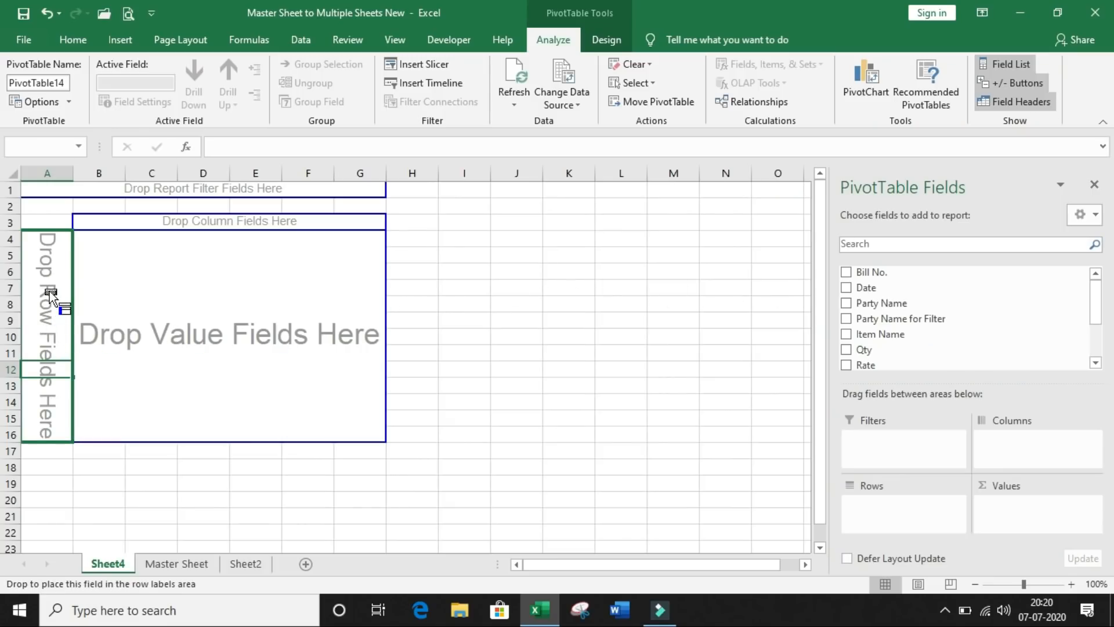
left_click_drag(49, 288, 50, 287)
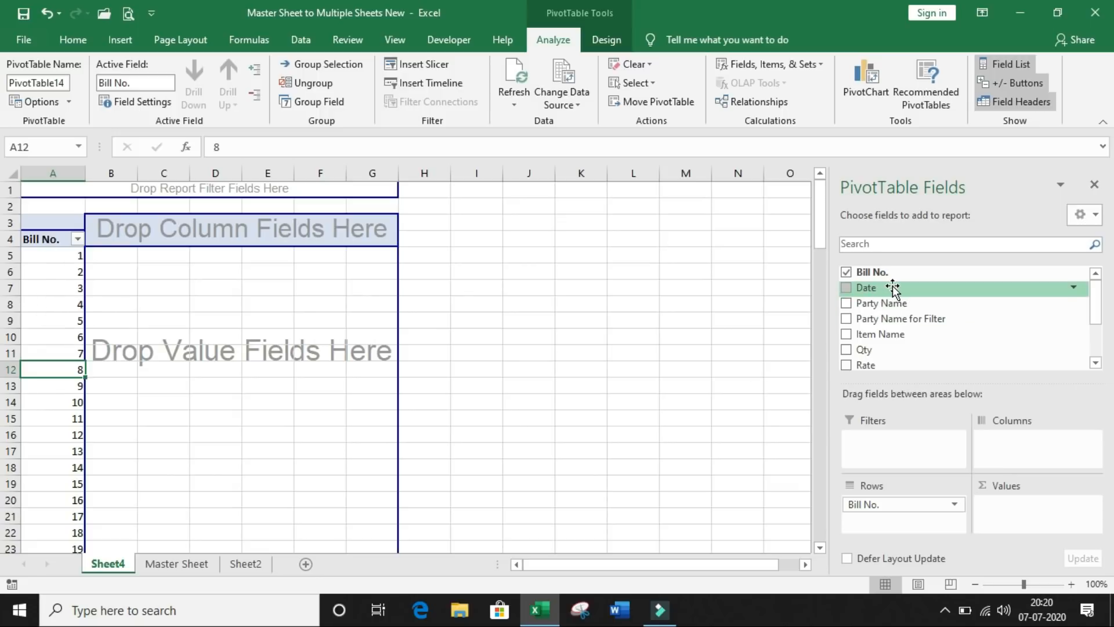
Step: Add the Date field to the PivotTable's row area, directly after Bill No
left_click_drag(893, 288, 47, 297)
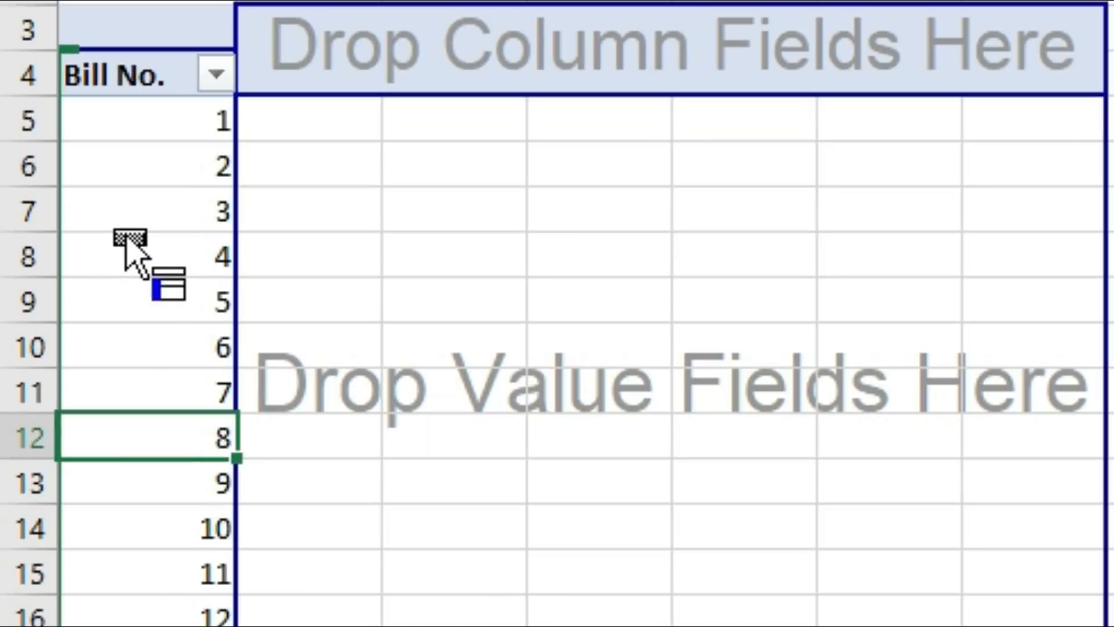
left_click_drag(125, 238, 118, 238)
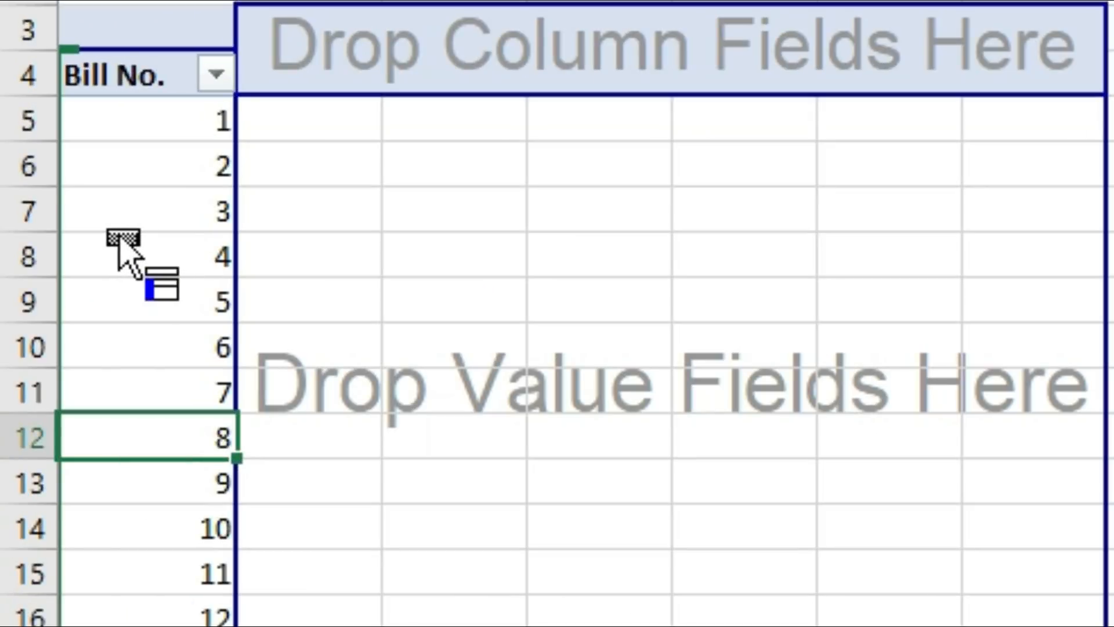
left_click_drag(119, 238, 107, 238)
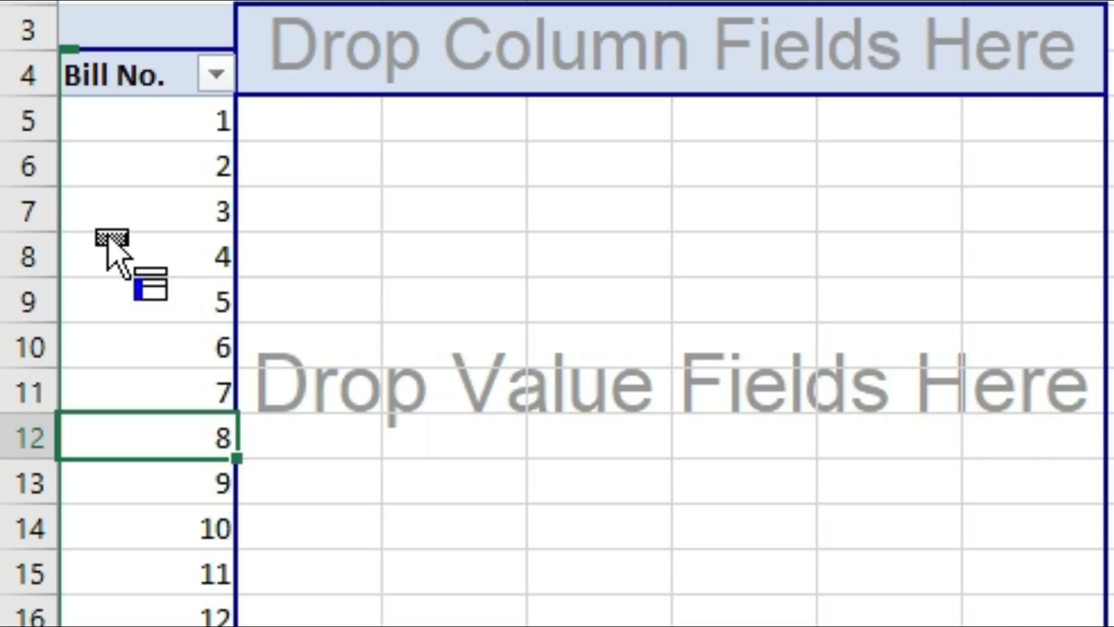
left_click_drag(108, 238, 206, 232)
mouse_move(204, 233)
left_mouse_down()
mouse_move(204, 213)
mouse_move(207, 257)
left_mouse_up()
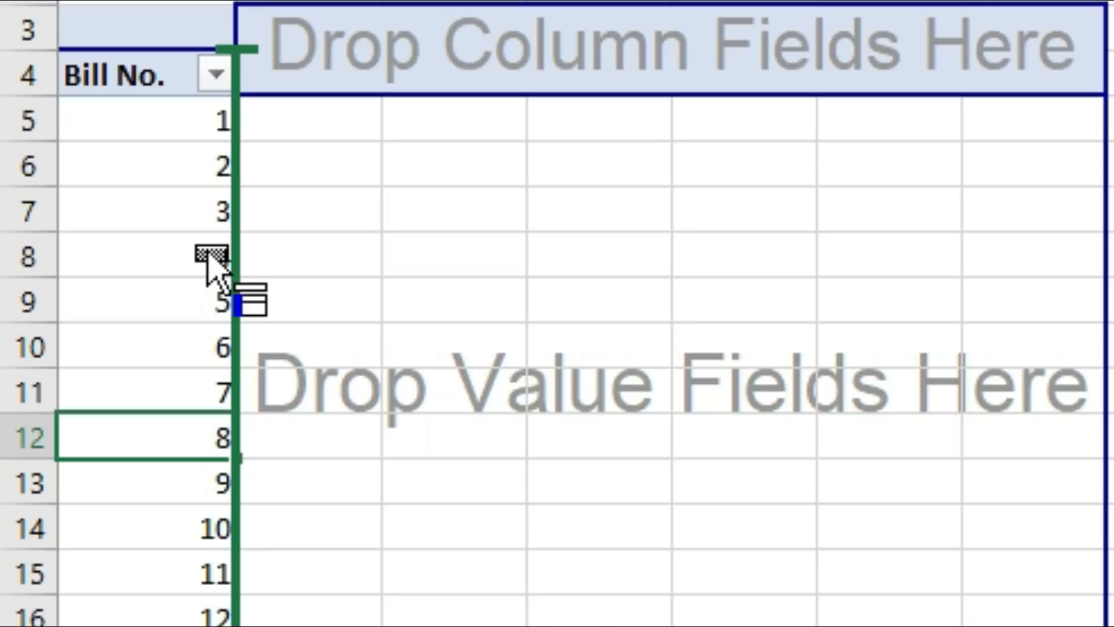
mouse_move(206, 257)
left_mouse_down()
mouse_move(206, 232)
mouse_move(207, 293)
mouse_move(213, 227)
mouse_move(210, 255)
left_mouse_up()
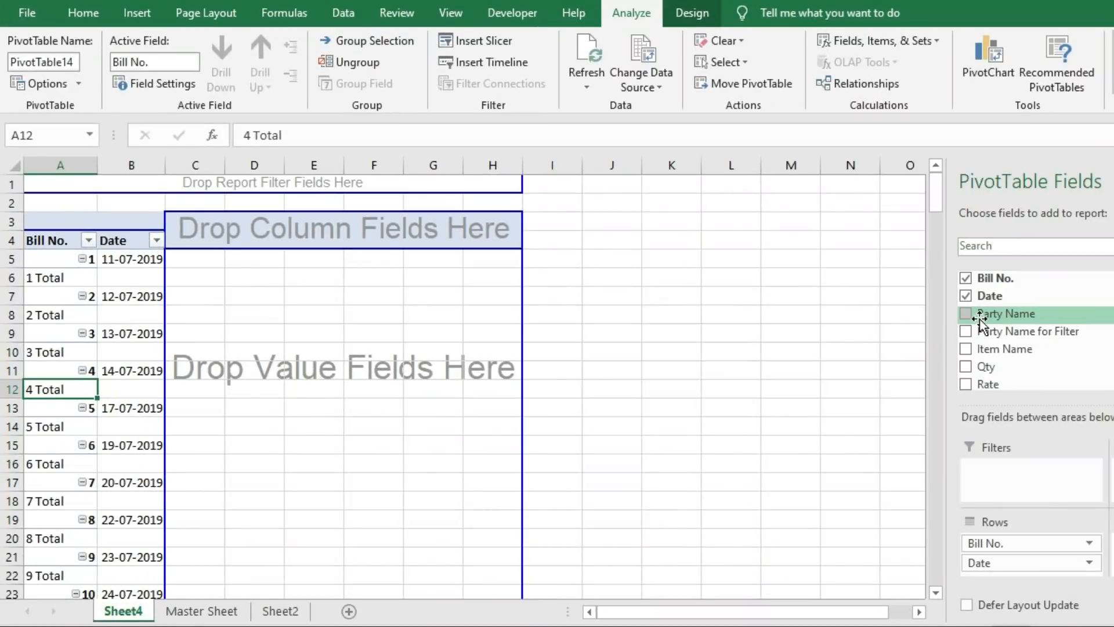
Step: Add Party Name and Item Name as row fields after Date, and autofit the Date column's width
left_click_drag(980, 316, 152, 288)
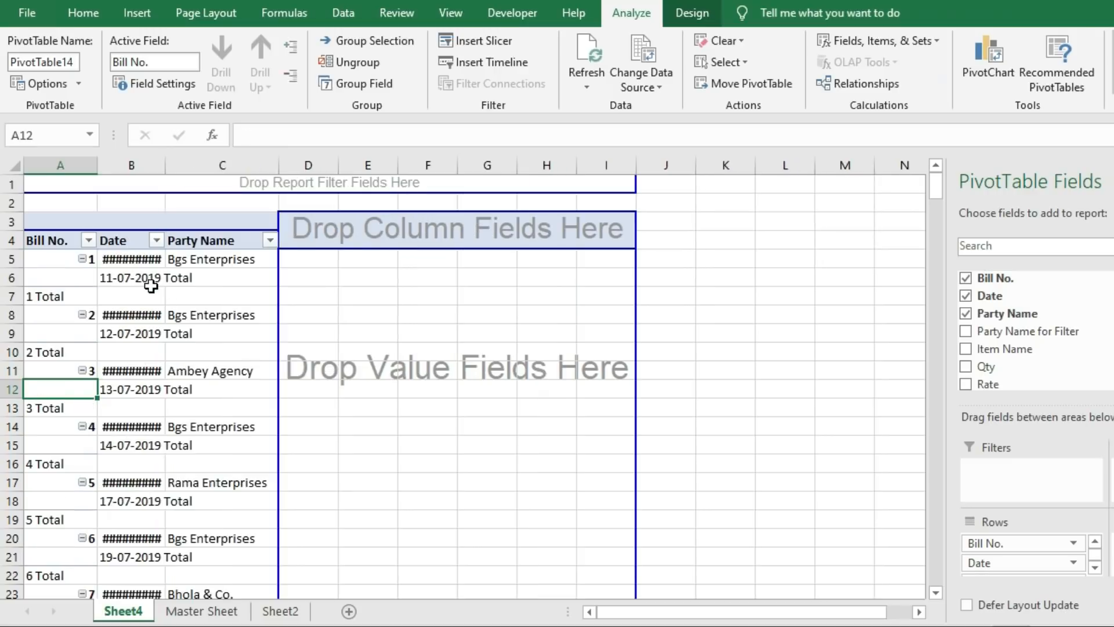
left_click_drag(967, 349, 288, 291)
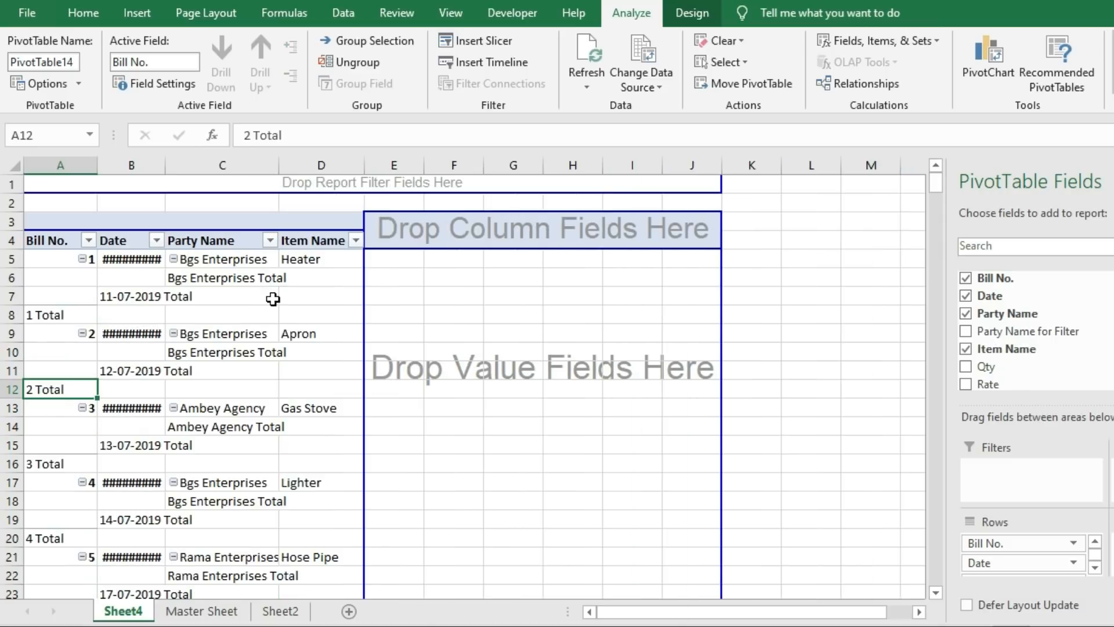
double_click(165, 163)
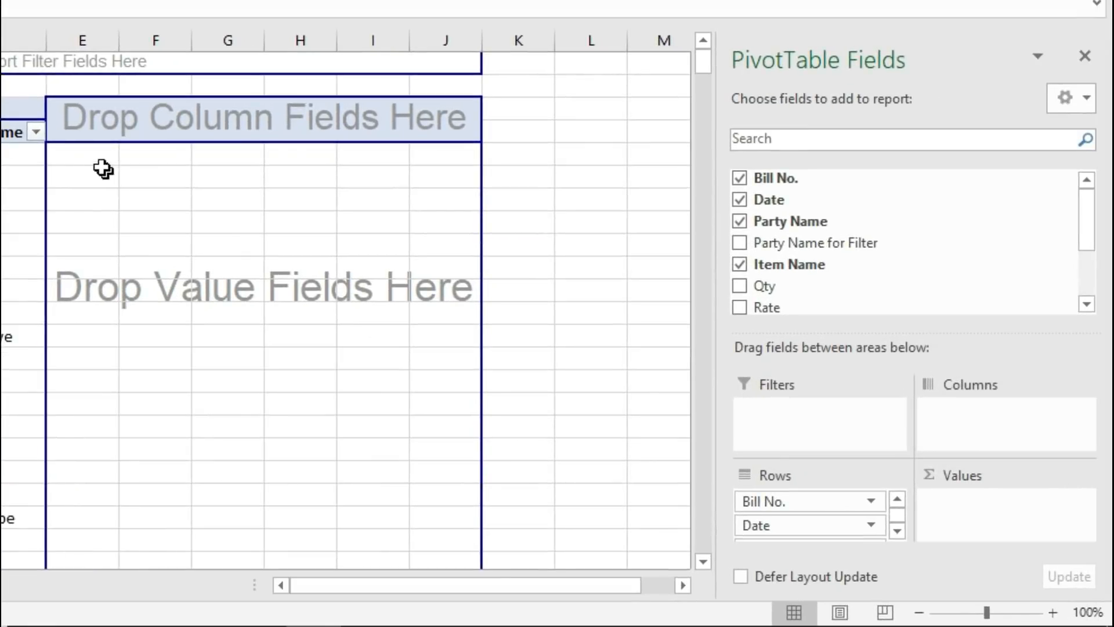
Step: Add the Qty field to the PivotTable's value area
left_click_drag(428, 261, 728, 486)
left_click_drag(451, 430, 442, 515)
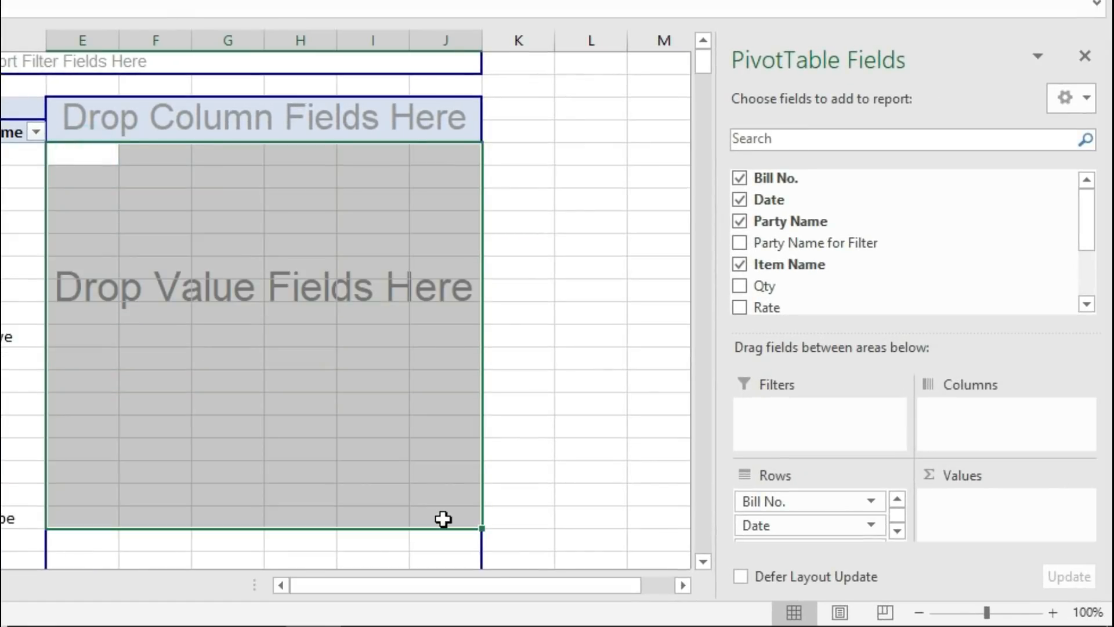
left_click(153, 355)
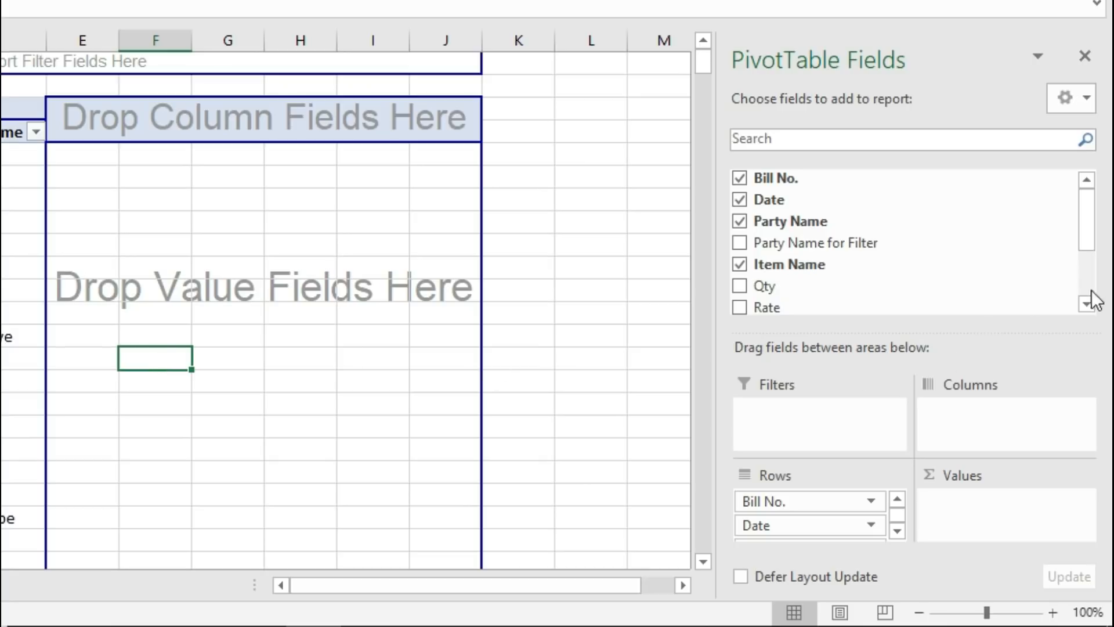
left_click_drag(1084, 207, 1086, 254)
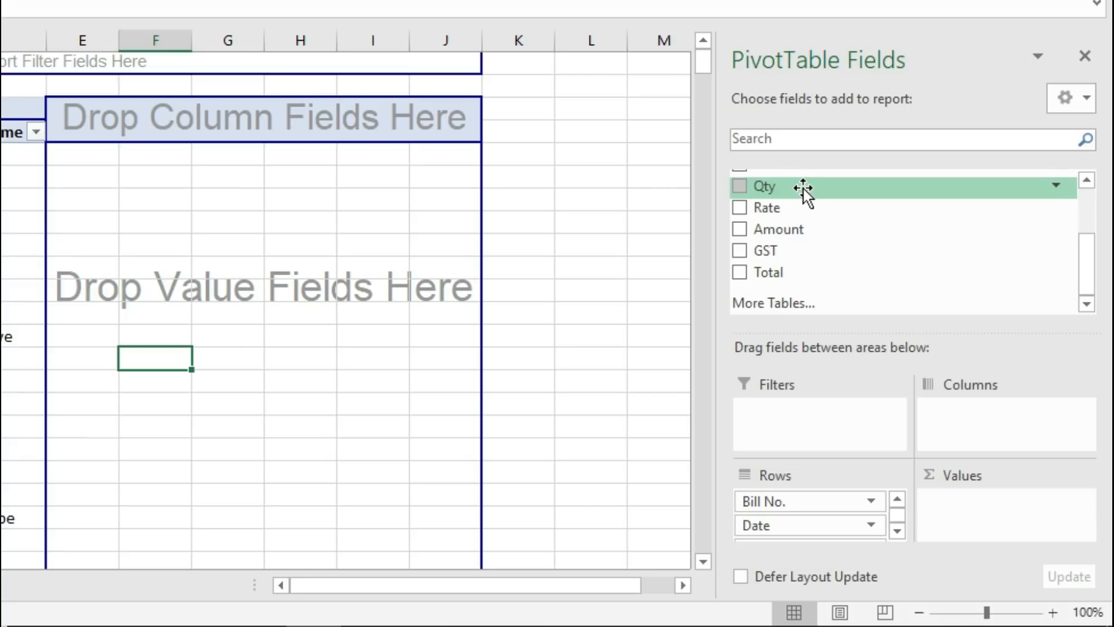
left_click_drag(803, 189, 249, 202)
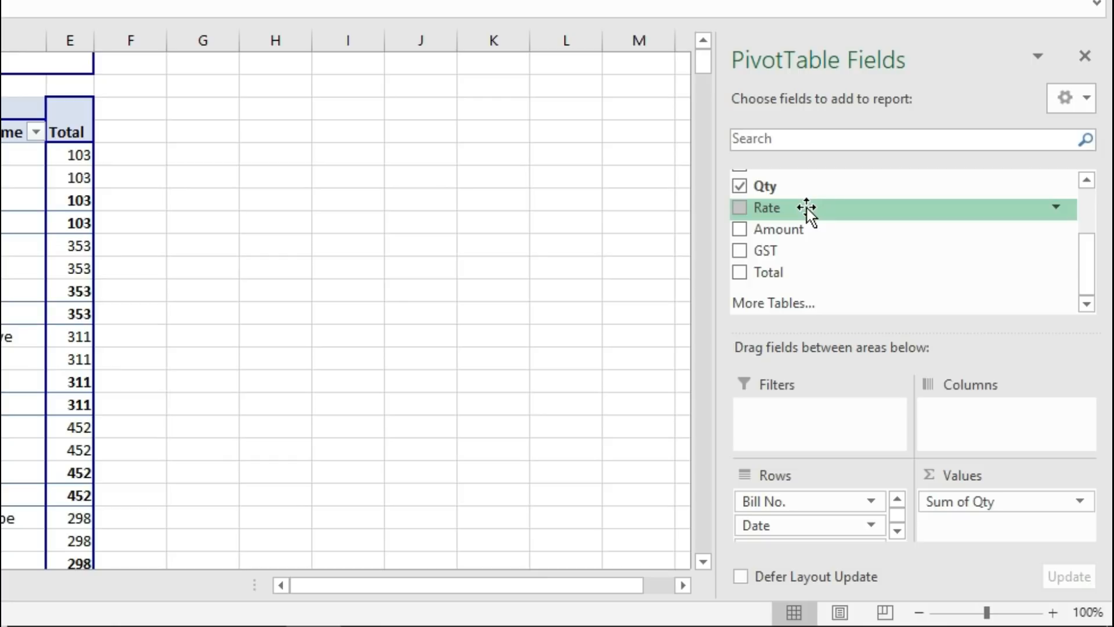
Step: Add the Rate, Amount, GST and Total fields to the PivotTable's value area, in that order after Qty
left_click_drag(806, 207, 83, 212)
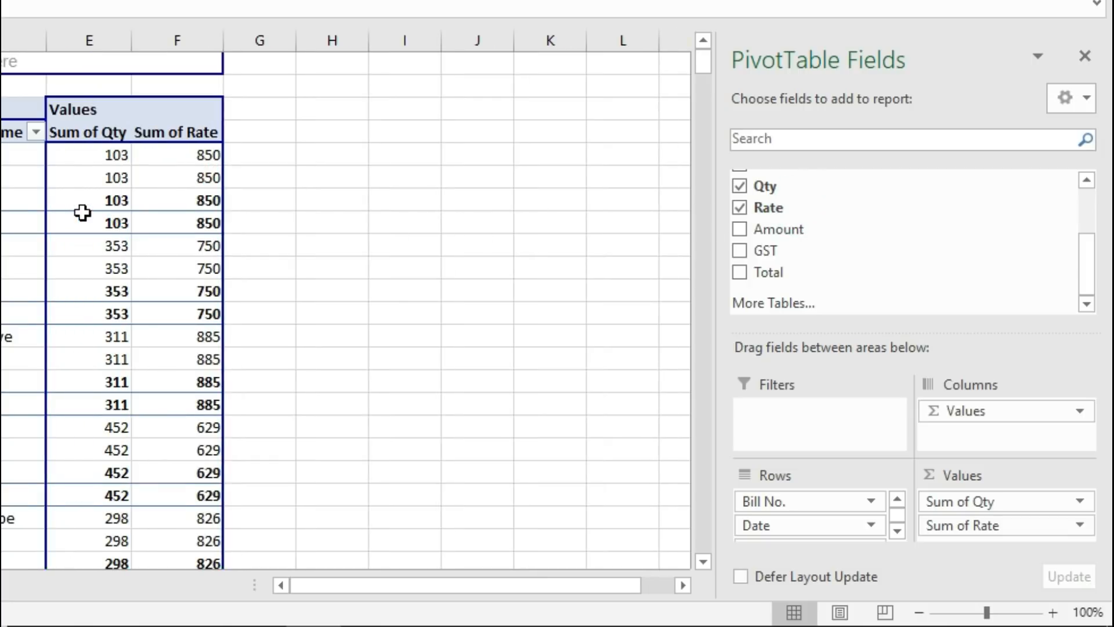
left_click_drag(875, 231, 203, 203)
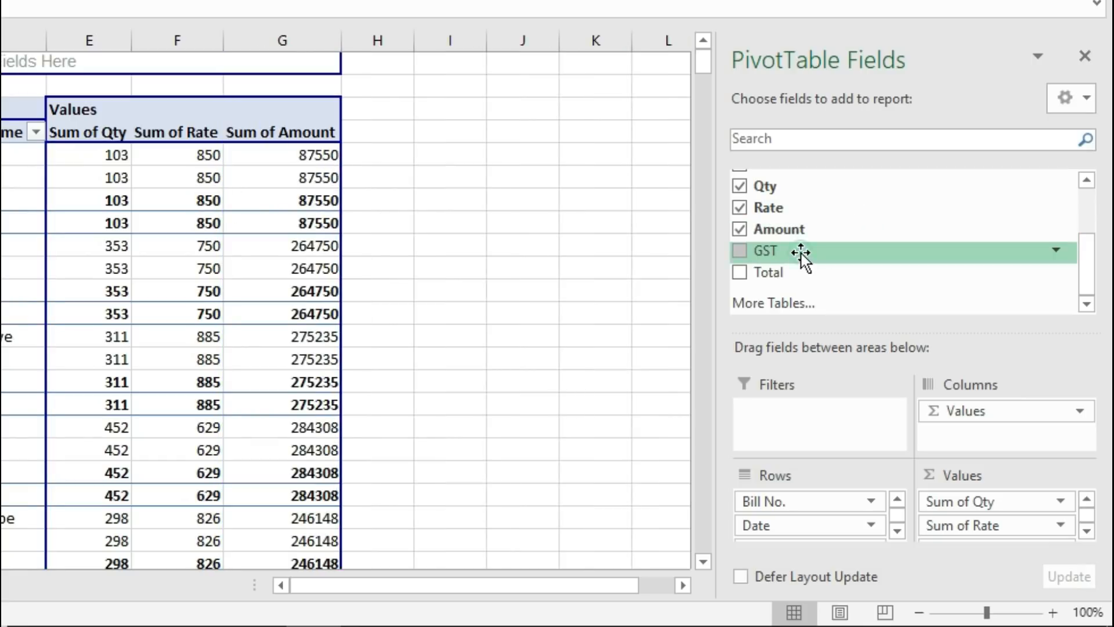
left_click_drag(801, 253, 333, 251)
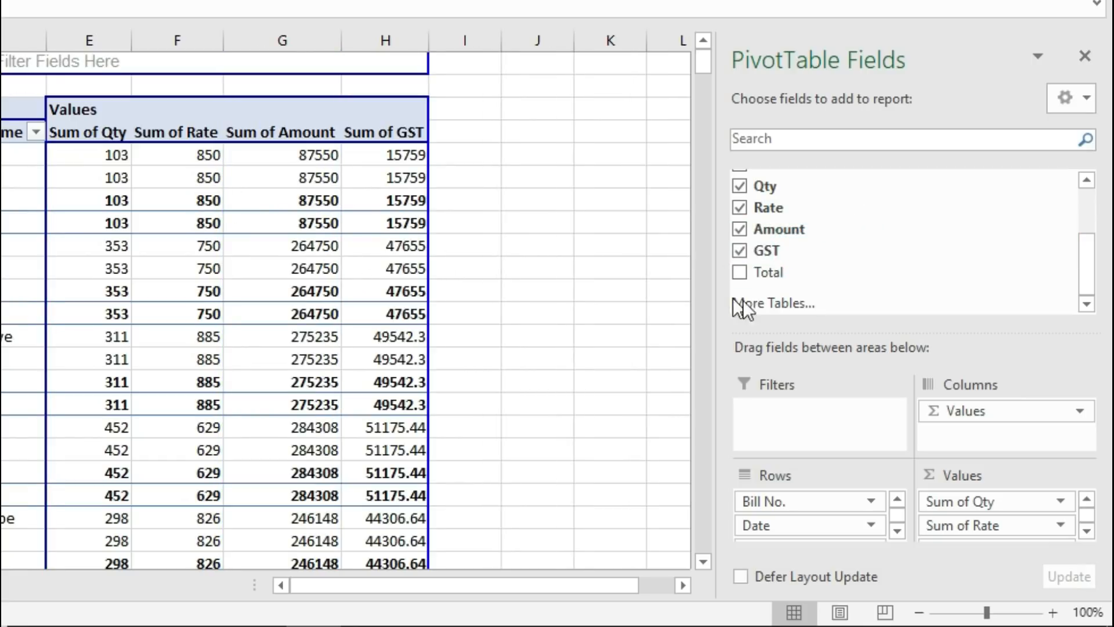
left_click_drag(767, 273, 412, 236)
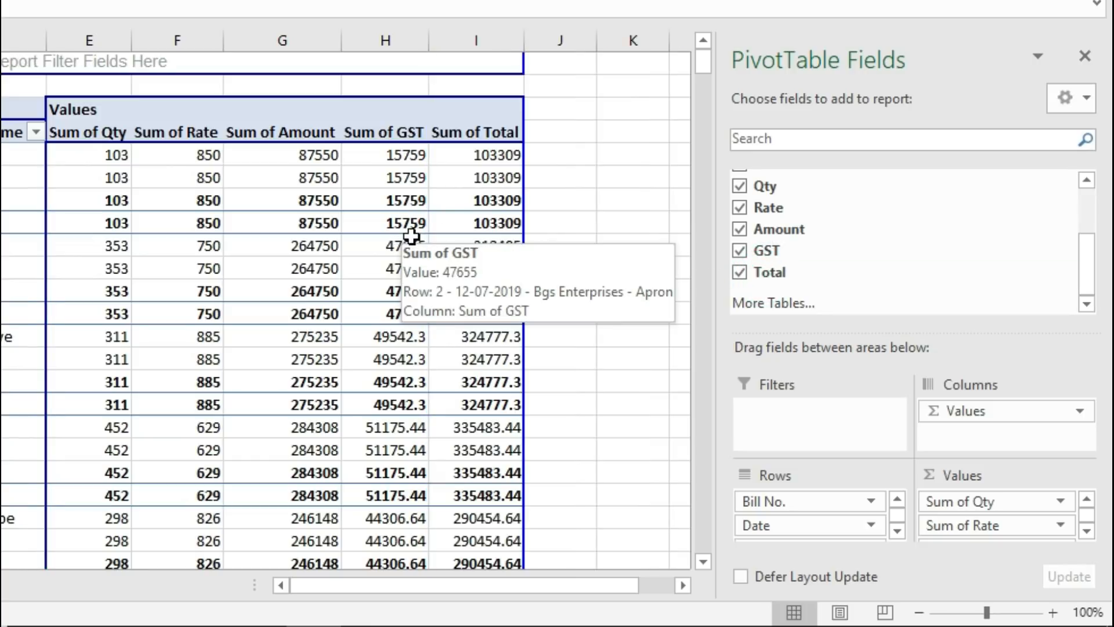
Step: Add the Party Name for Filter field to the PivotTable's report filter area
left_click(1086, 268)
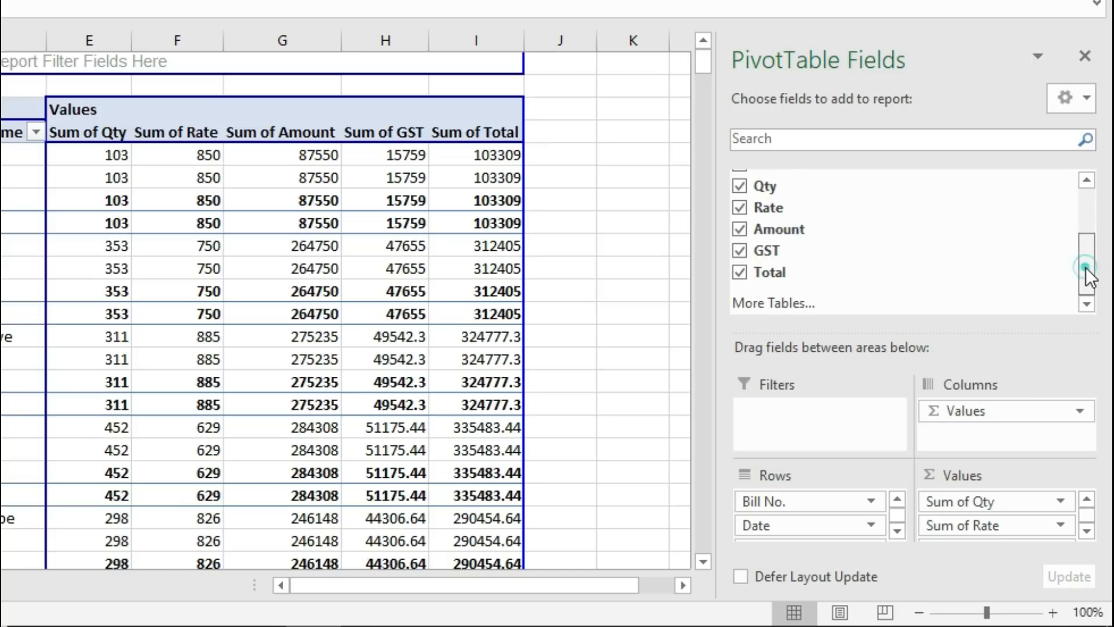
left_click_drag(1086, 268, 1076, 211)
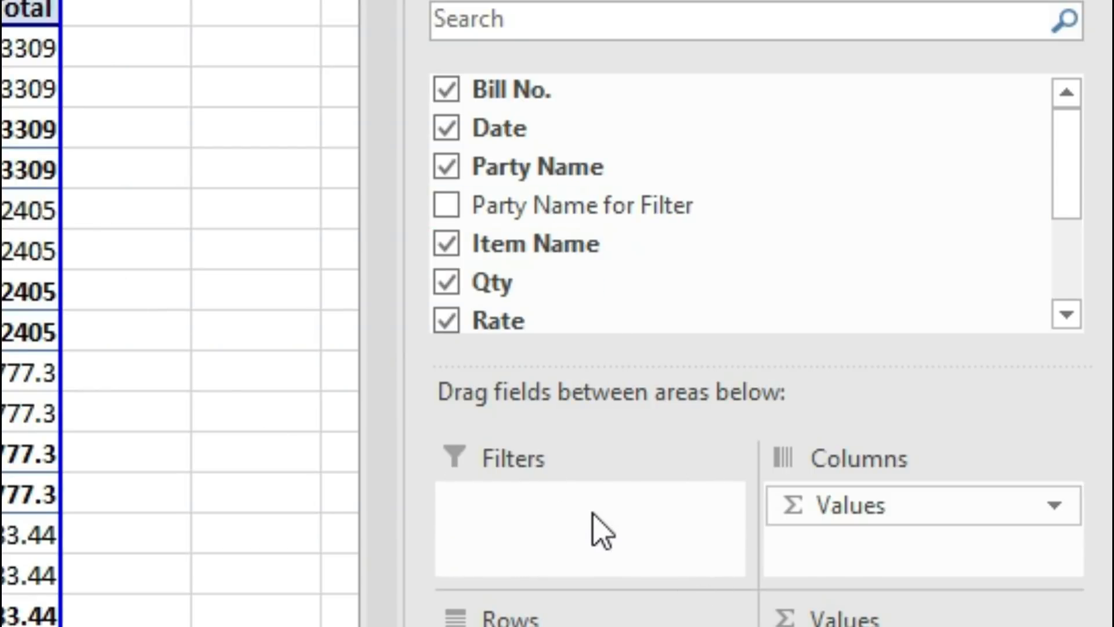
left_click_drag(533, 213, 588, 522)
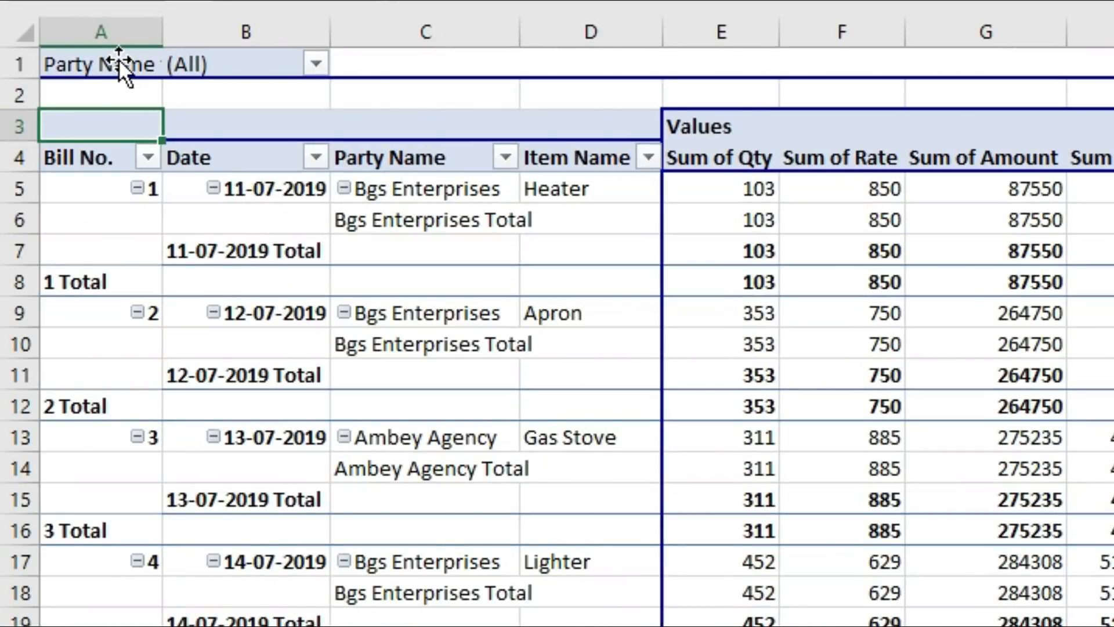
Step: Examine the list of parties offered by the PivotTable's report filter, keeping the filter on (All)
left_click(119, 58)
left_click(223, 61)
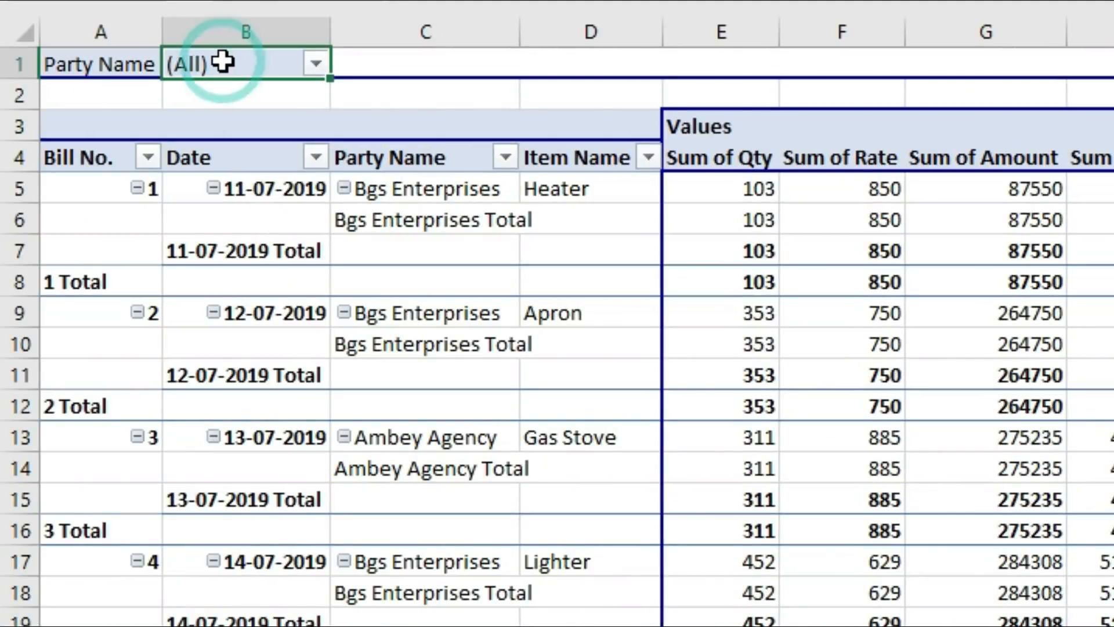
left_click(309, 65)
left_click(308, 64)
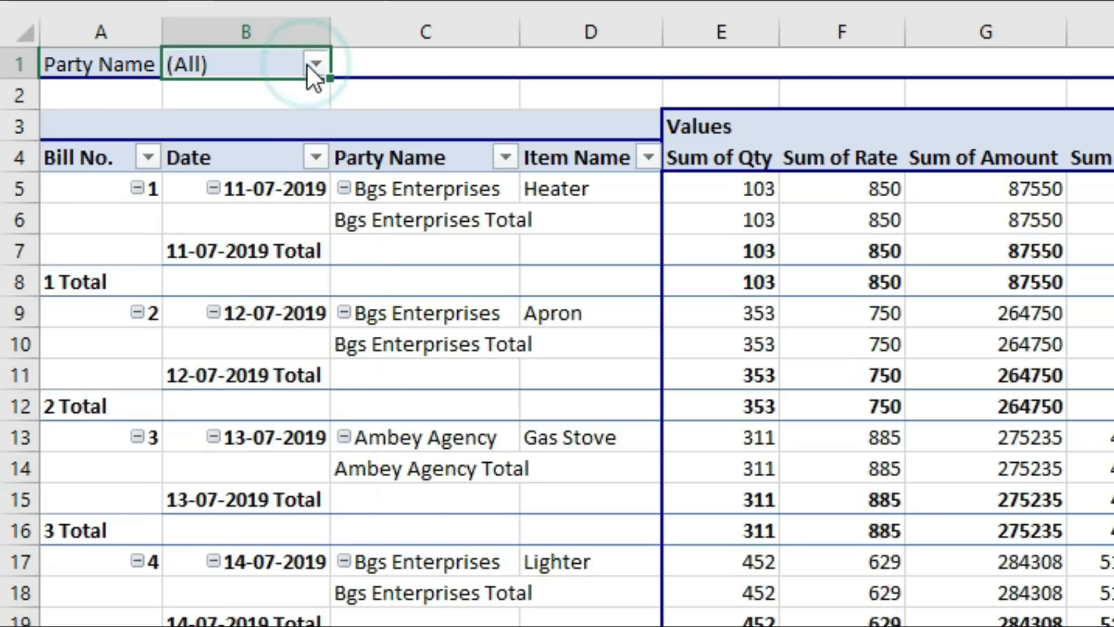
left_click(308, 65)
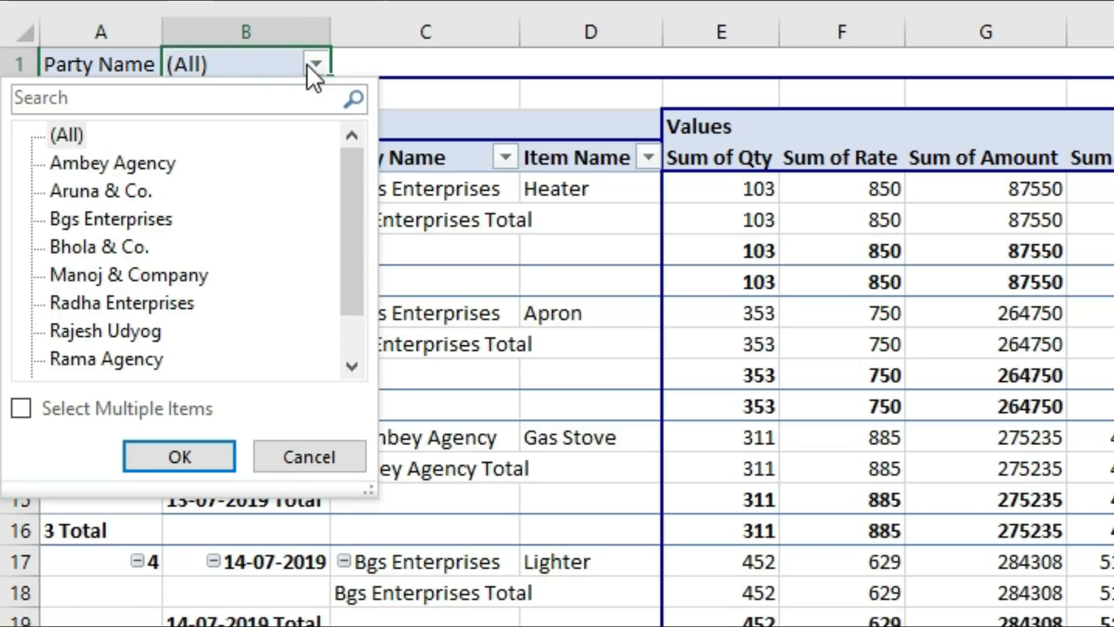
left_click(309, 64)
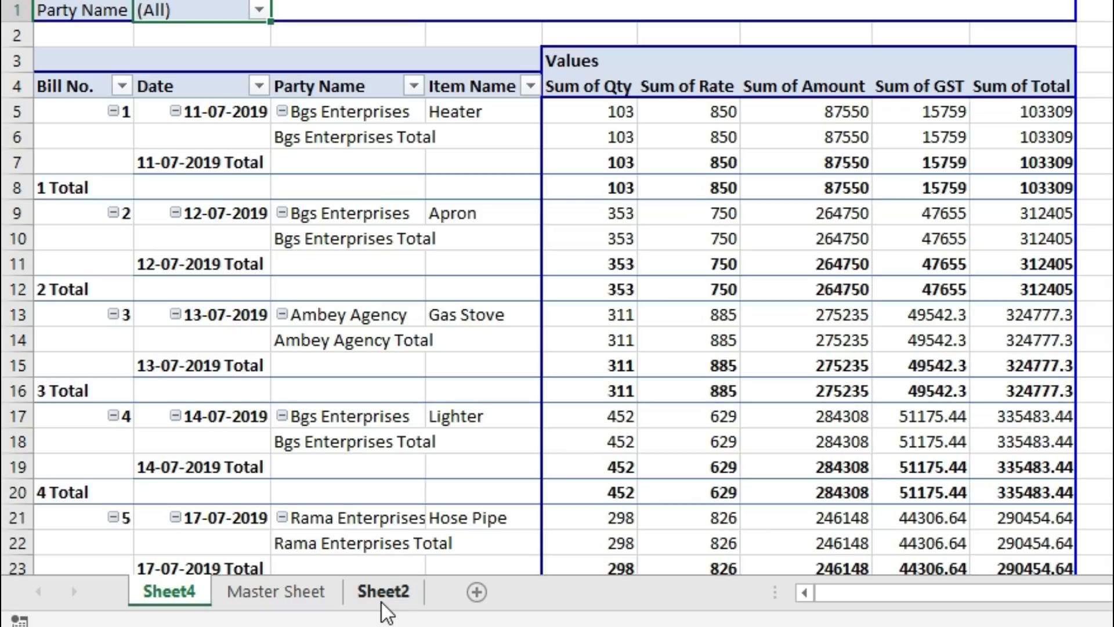
Step: Examine the Party Name, Party Name for Filter, Item Name and Qty columns on Master Sheet, and return to Sheet4
left_click(309, 601)
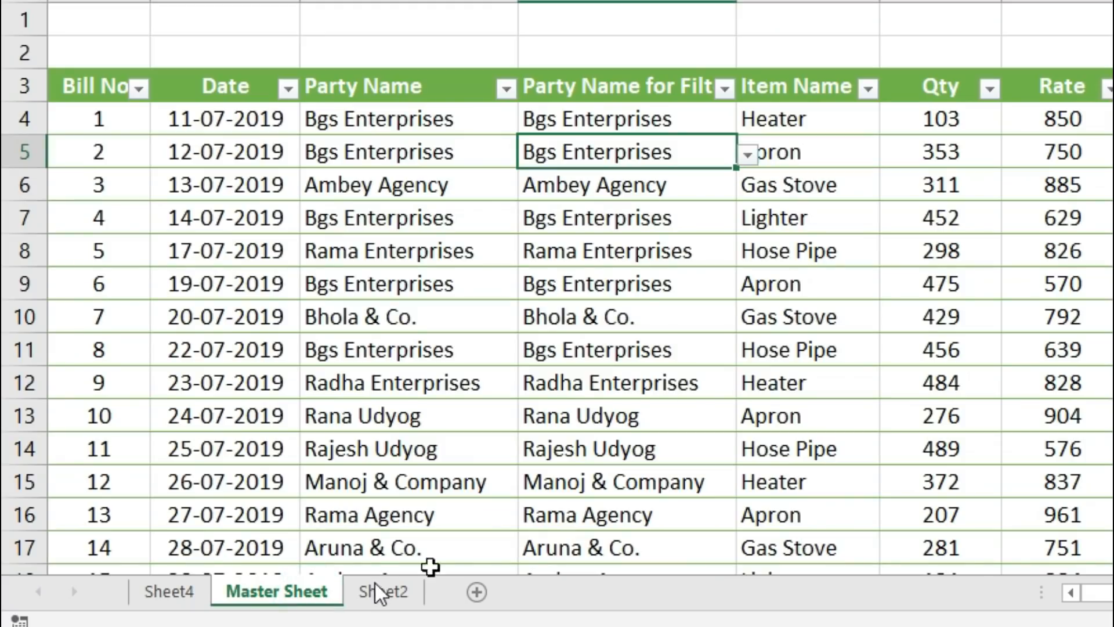
left_click(637, 0)
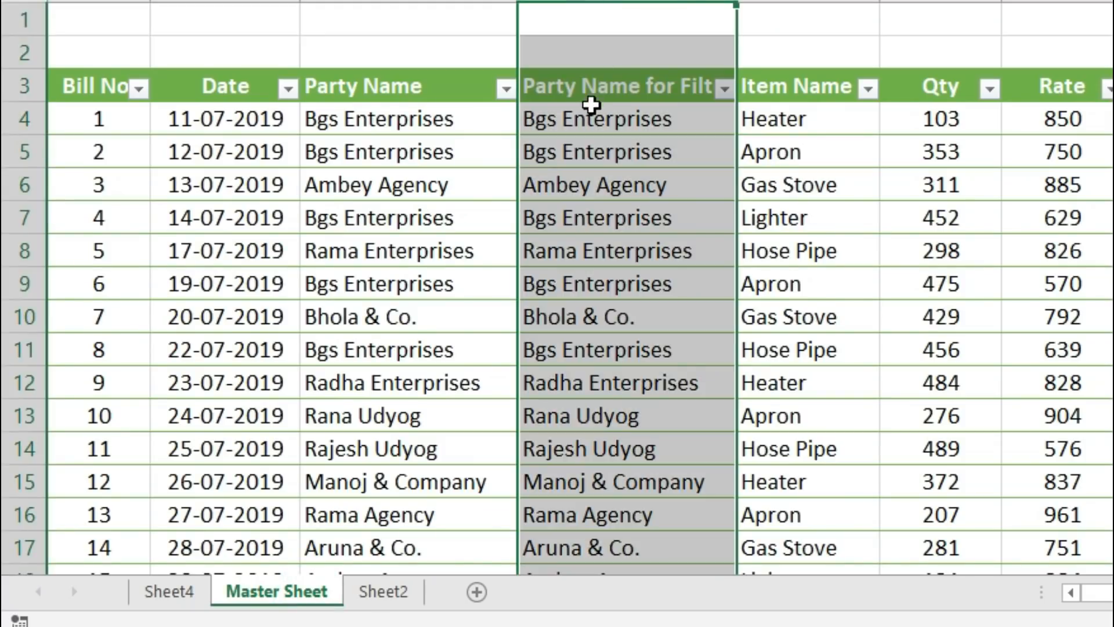
left_click(590, 114)
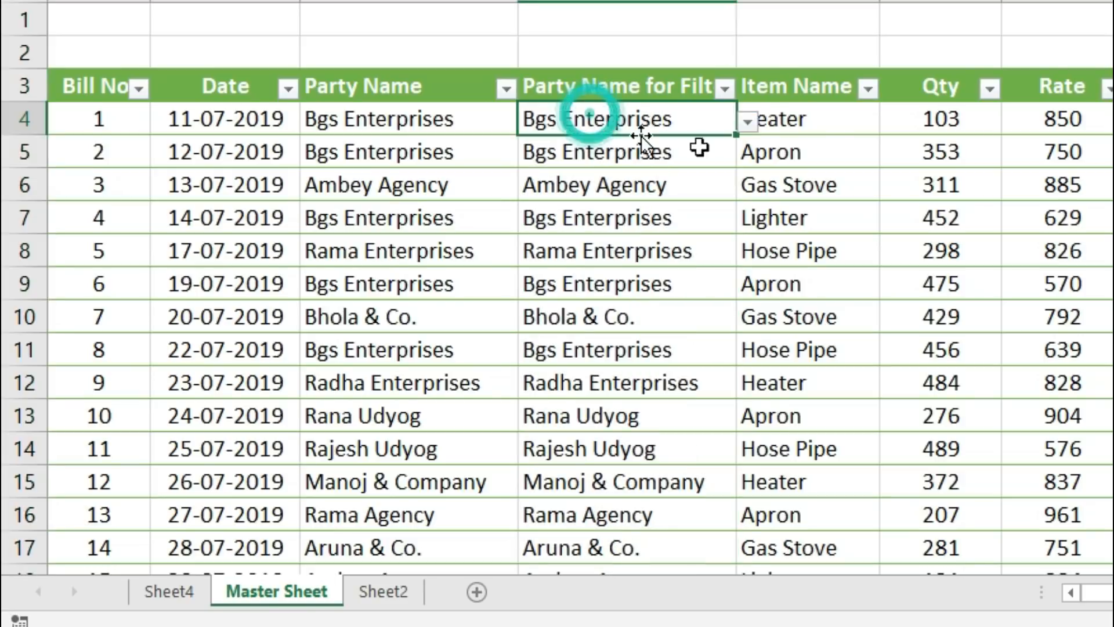
left_click(848, 124)
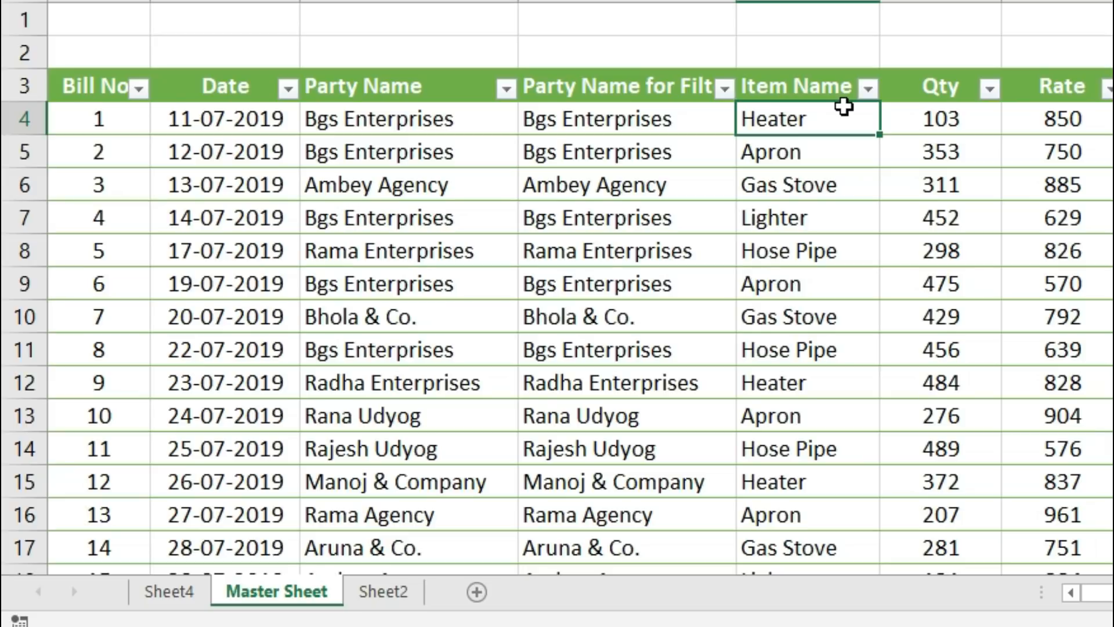
left_click(806, 71)
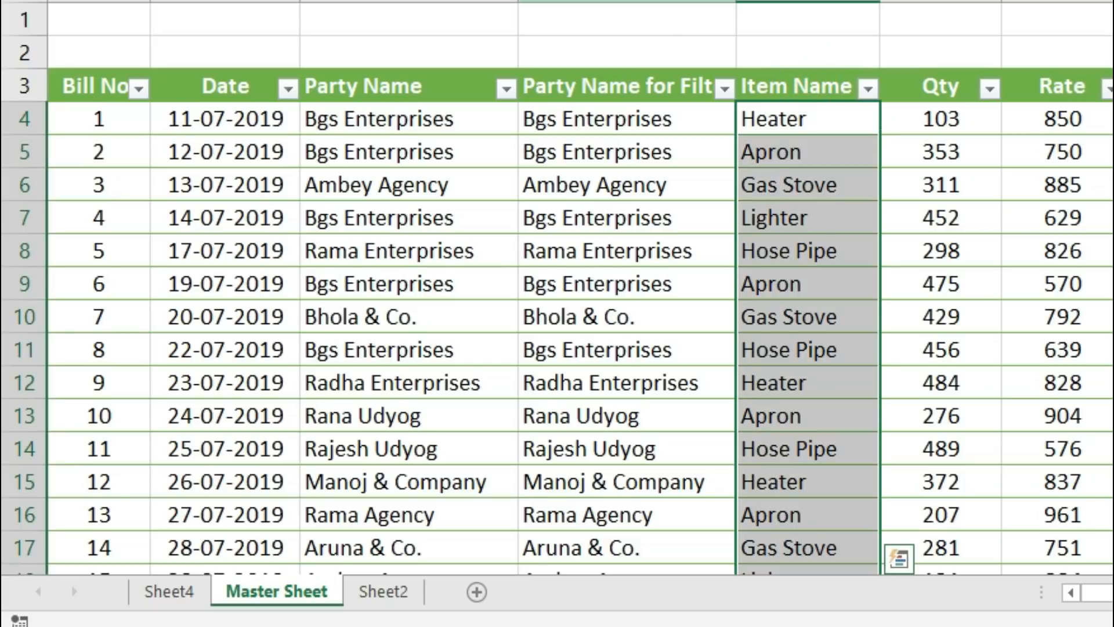
left_click(619, 1)
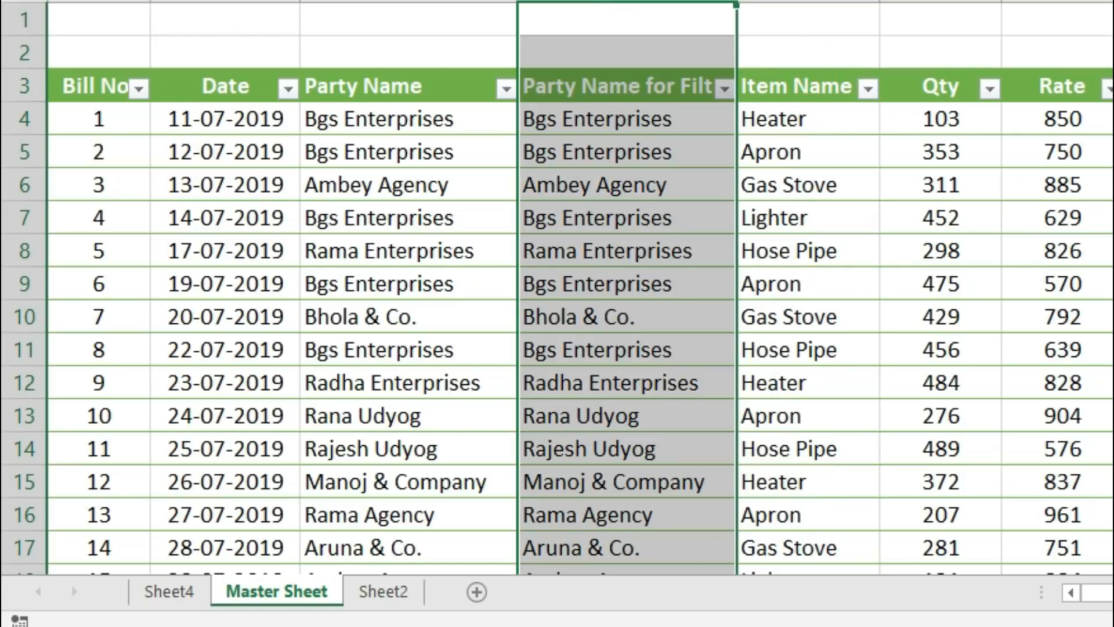
left_click(937, 1)
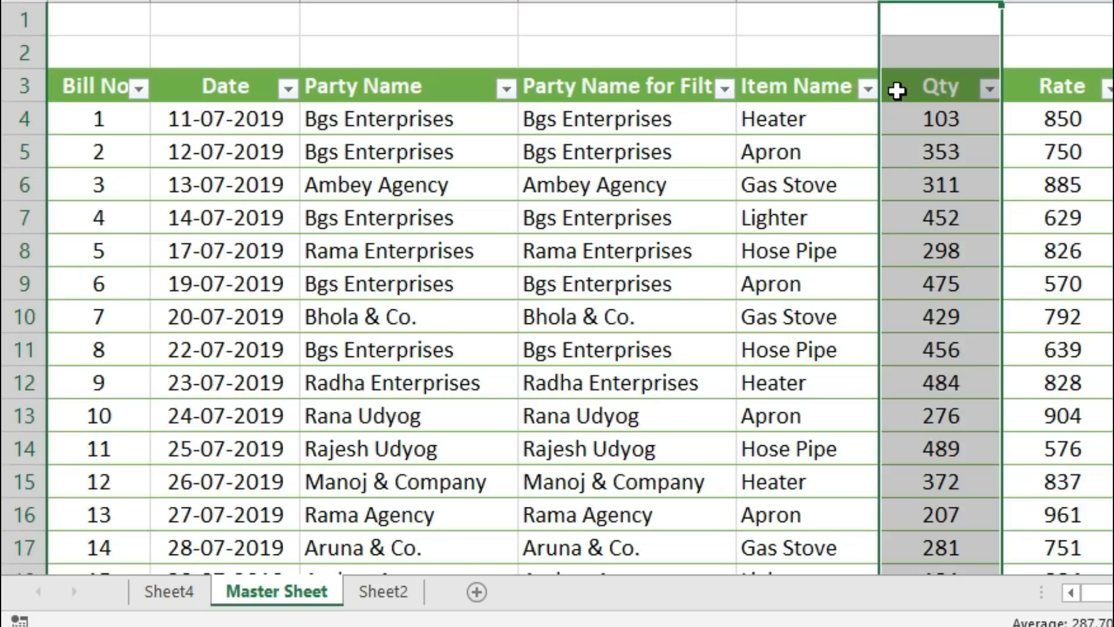
left_click(789, 1)
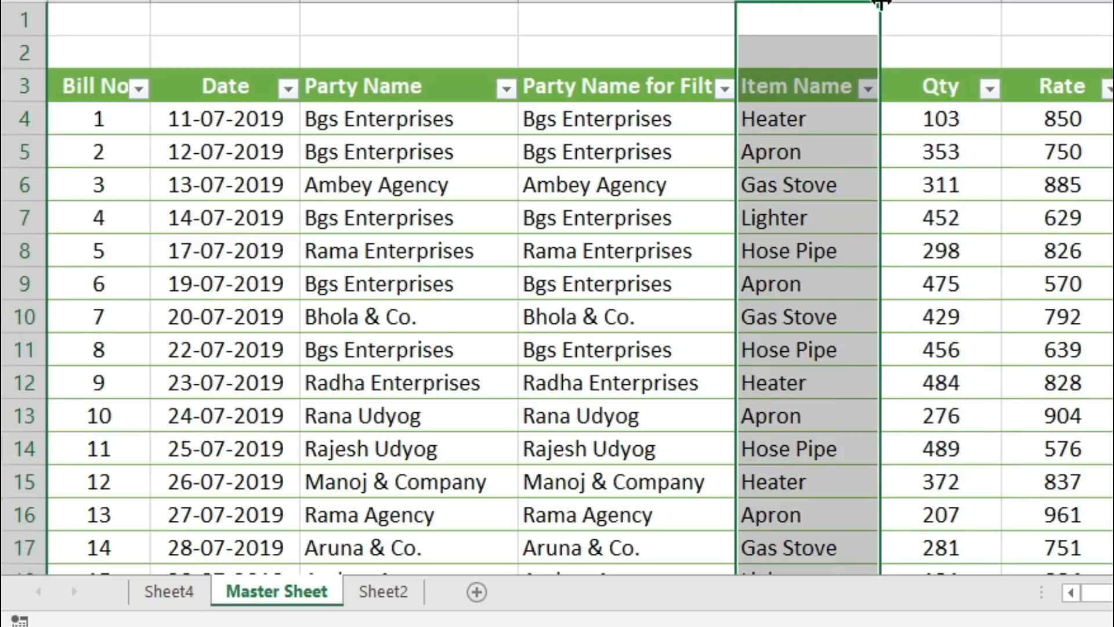
left_click(928, 3)
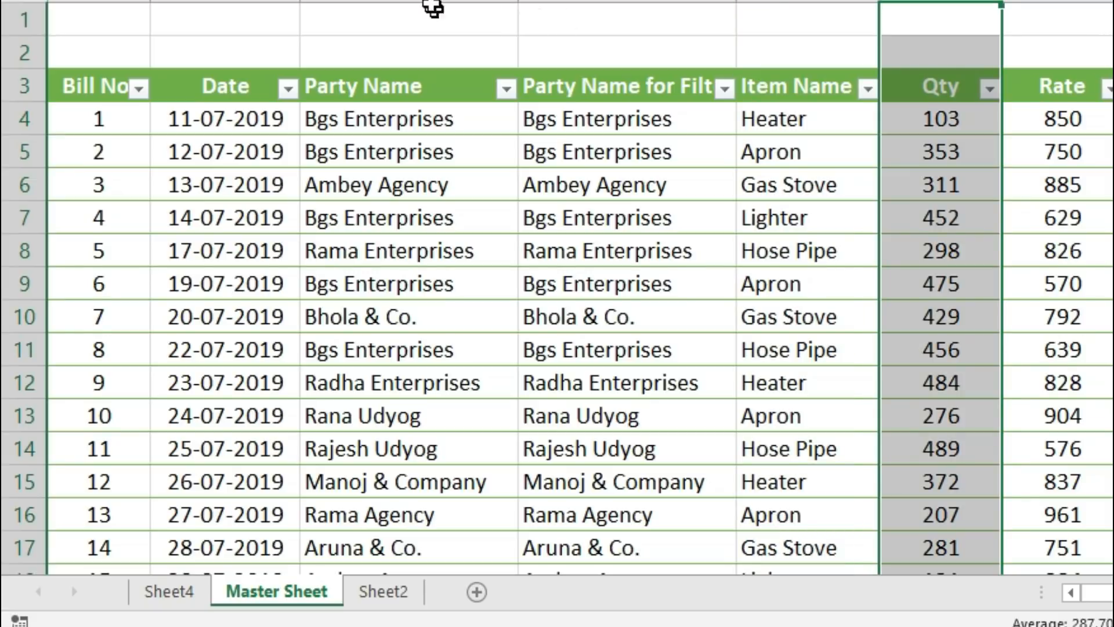
left_click_drag(433, 7, 626, 5)
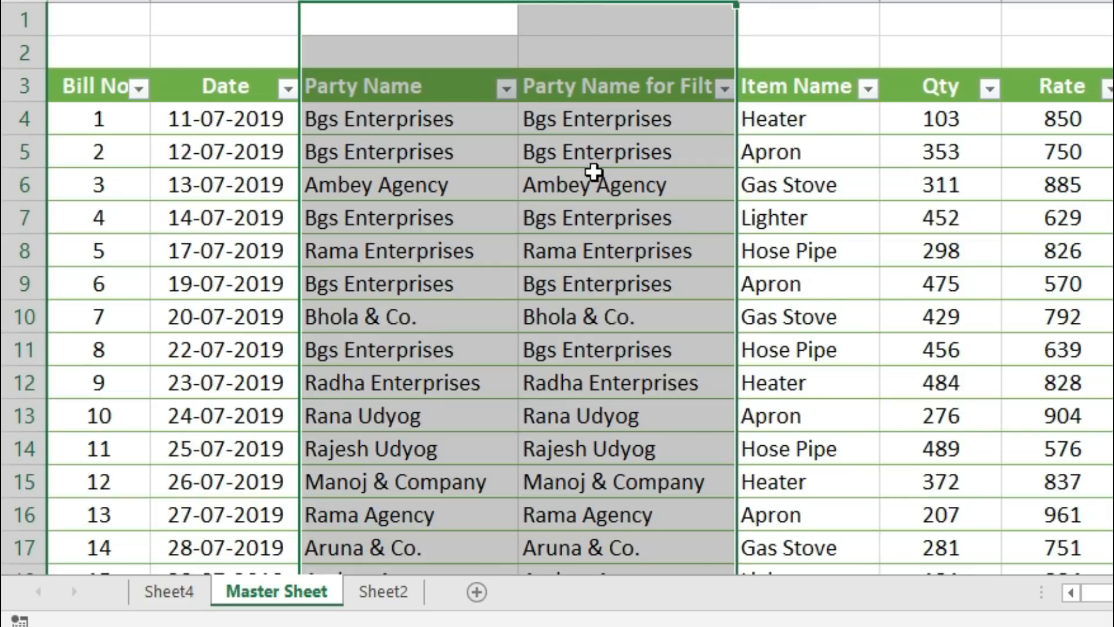
left_click(463, 374)
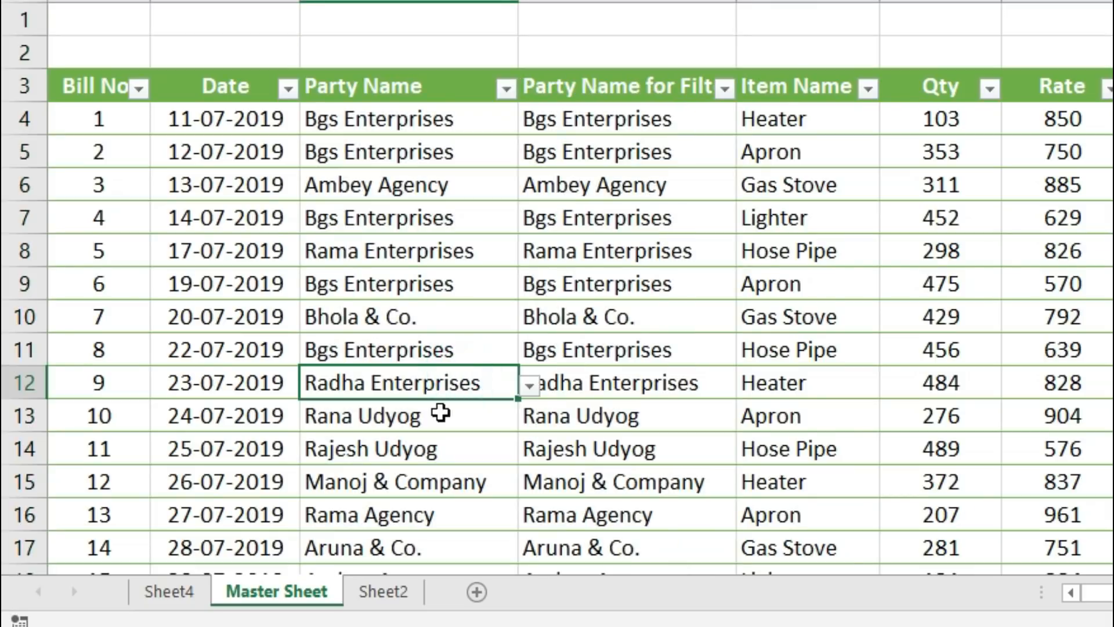
left_click(176, 596)
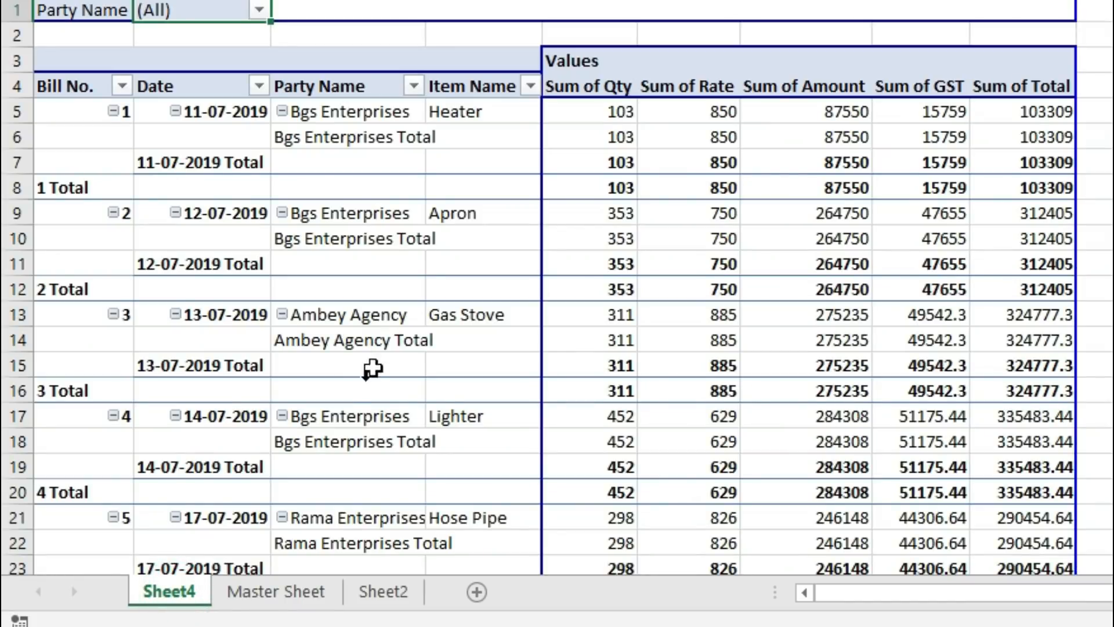
Step: Set the PivotTable to show no subtotals for the bill, date and party groups
left_click(380, 138)
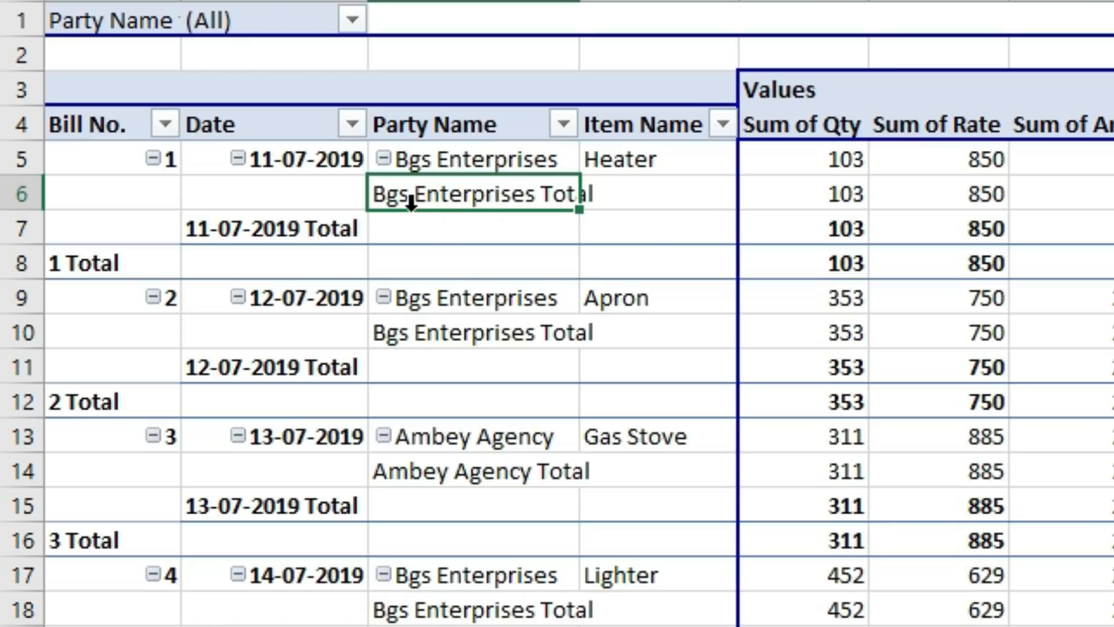
left_click(212, 228)
left_click(91, 253)
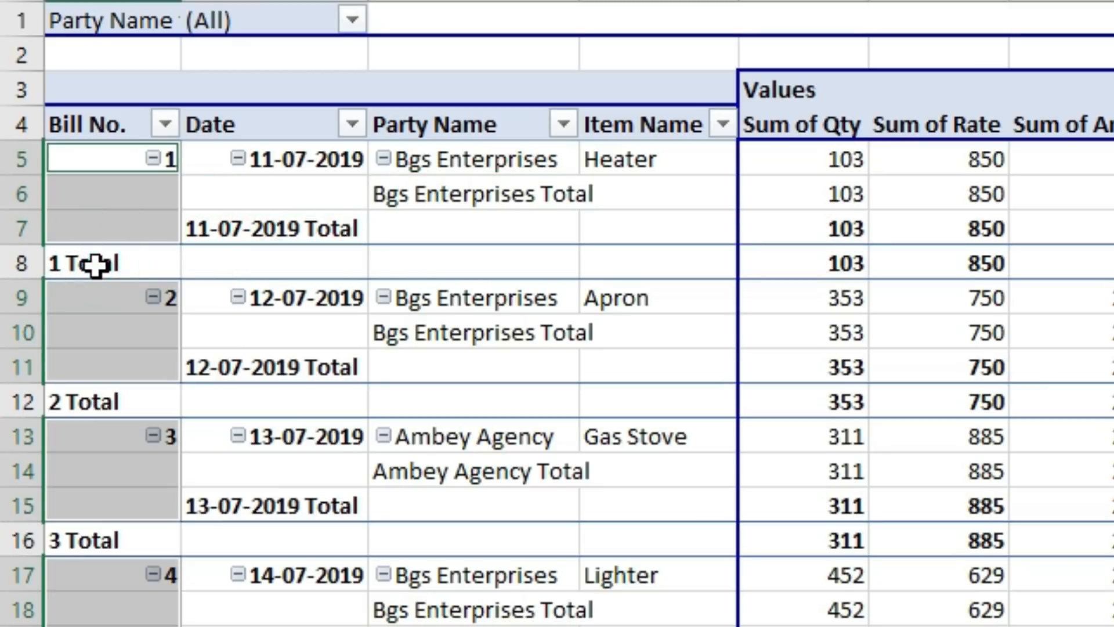
left_click(401, 336)
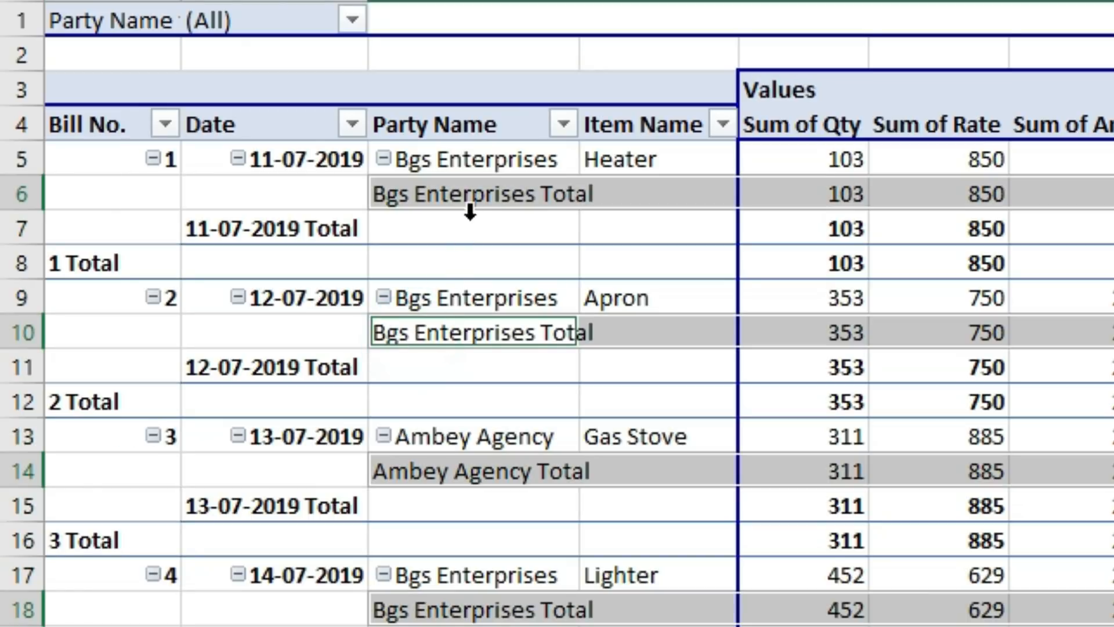
left_click(474, 205)
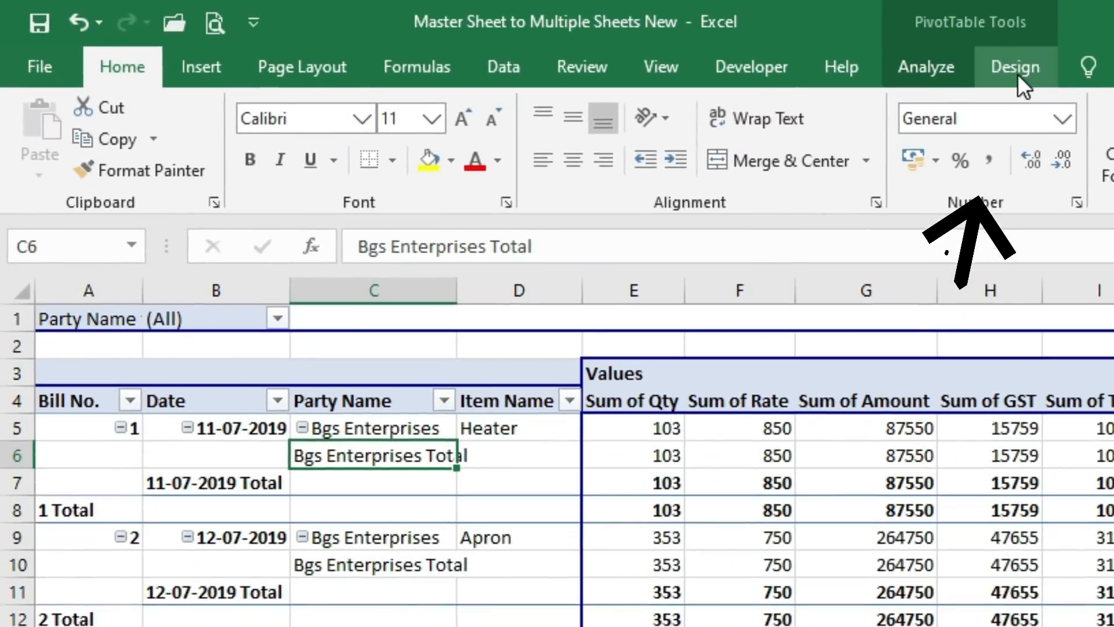
left_click(1018, 72)
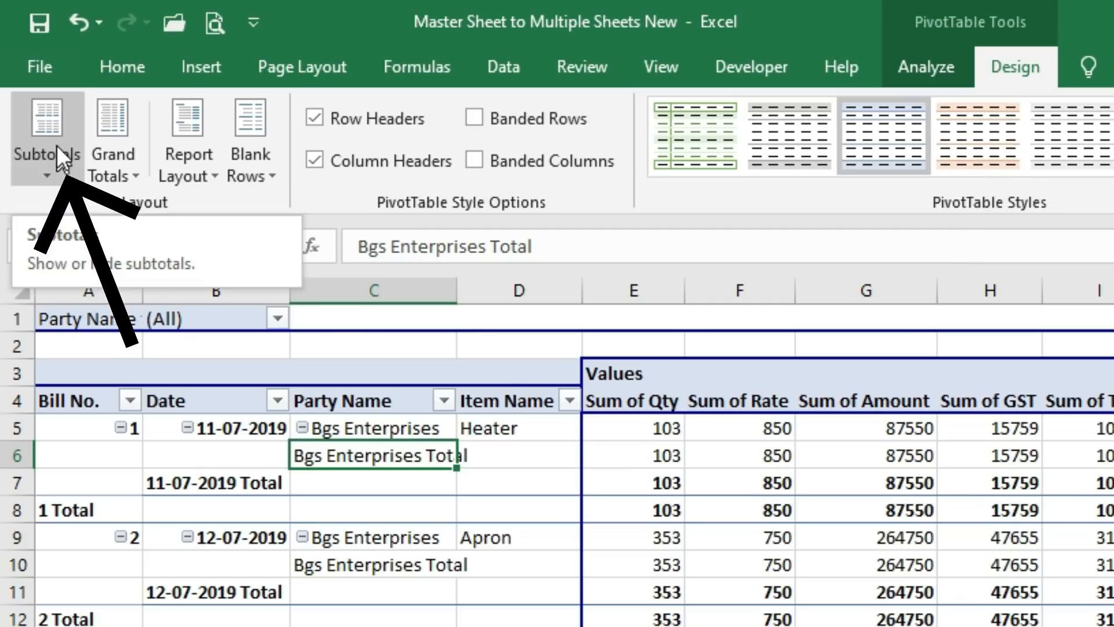
left_click(55, 183)
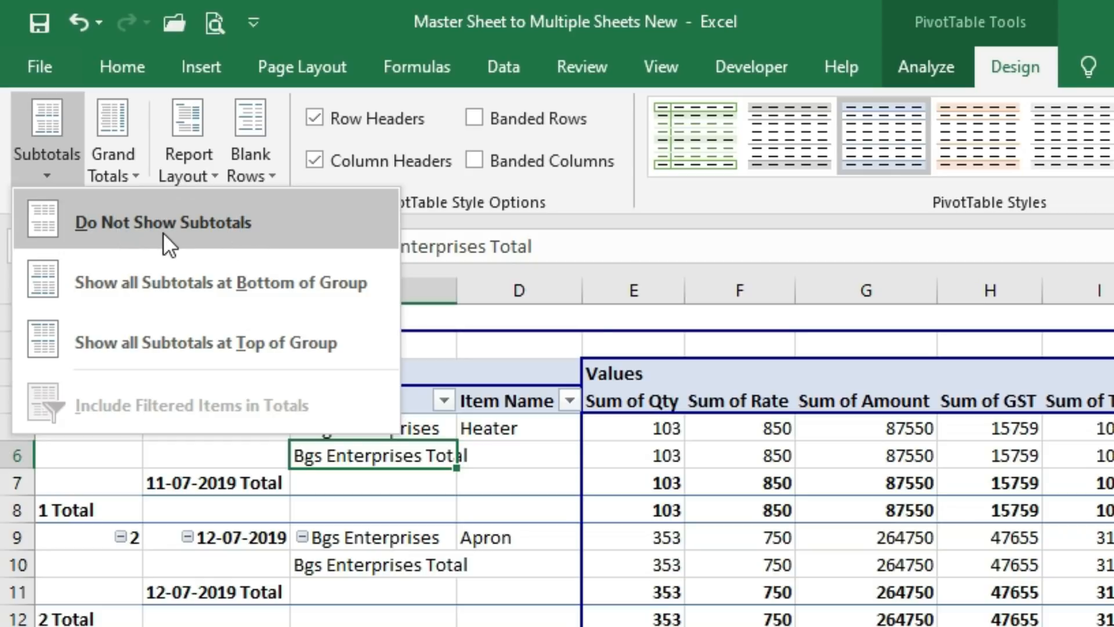
left_click(290, 234)
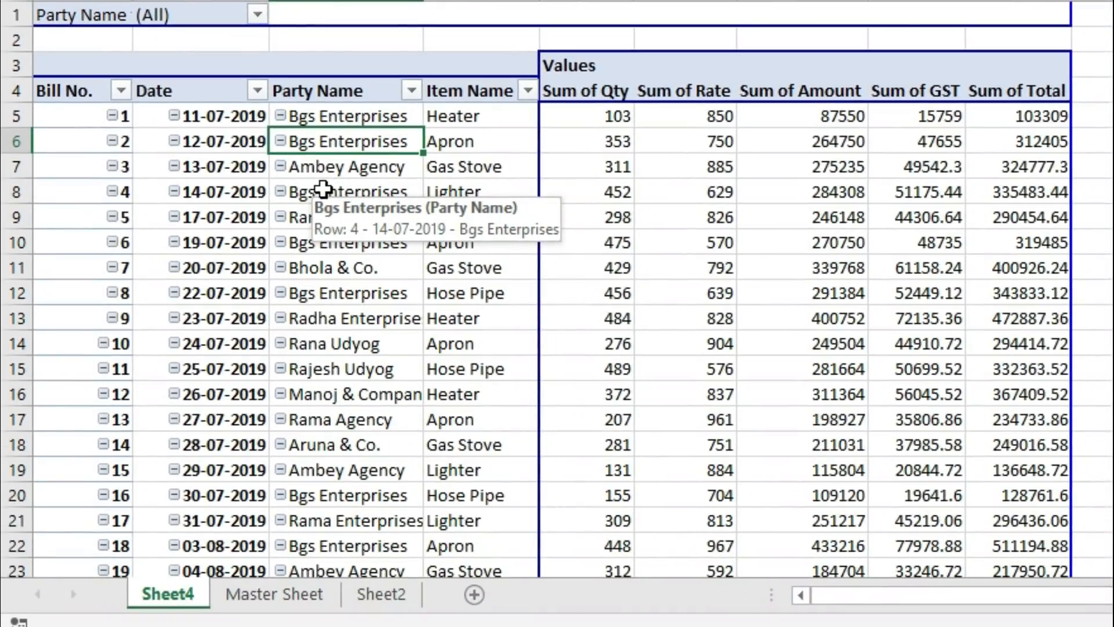
Step: Apply All Borders to the whole PivotTable body, including its header rows
left_click(471, 224)
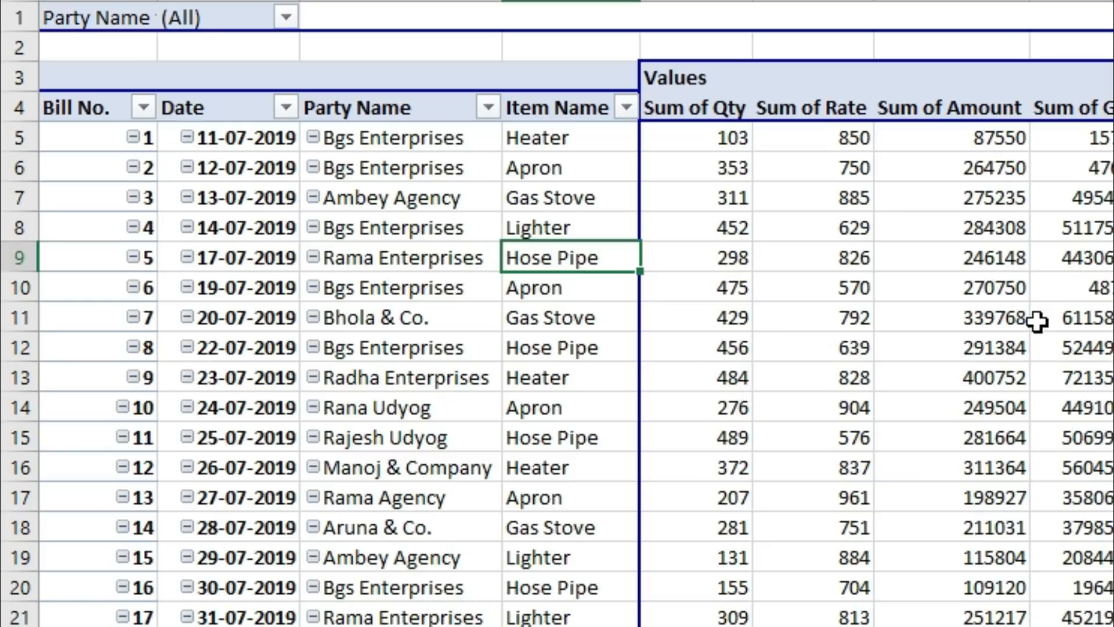
key("ctrl+a")
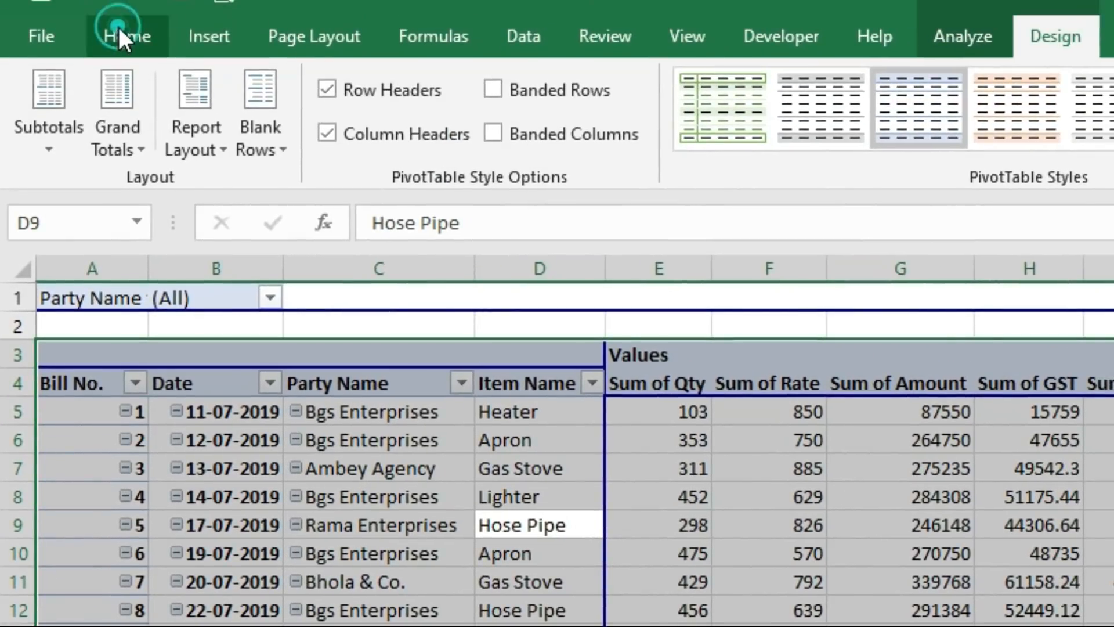
left_click(120, 30)
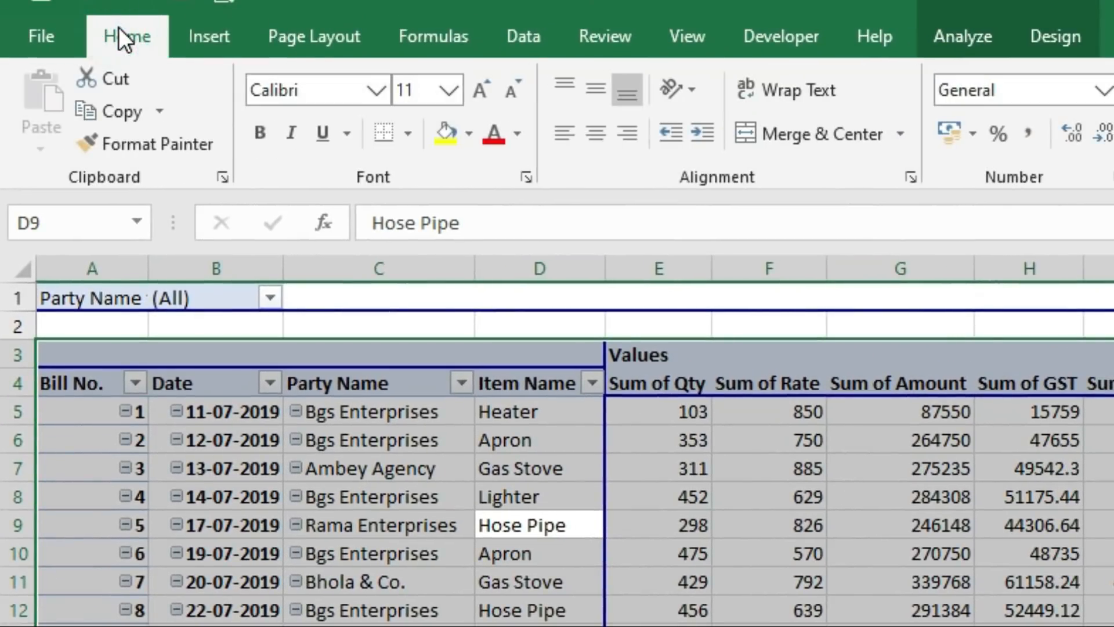
left_click(411, 130)
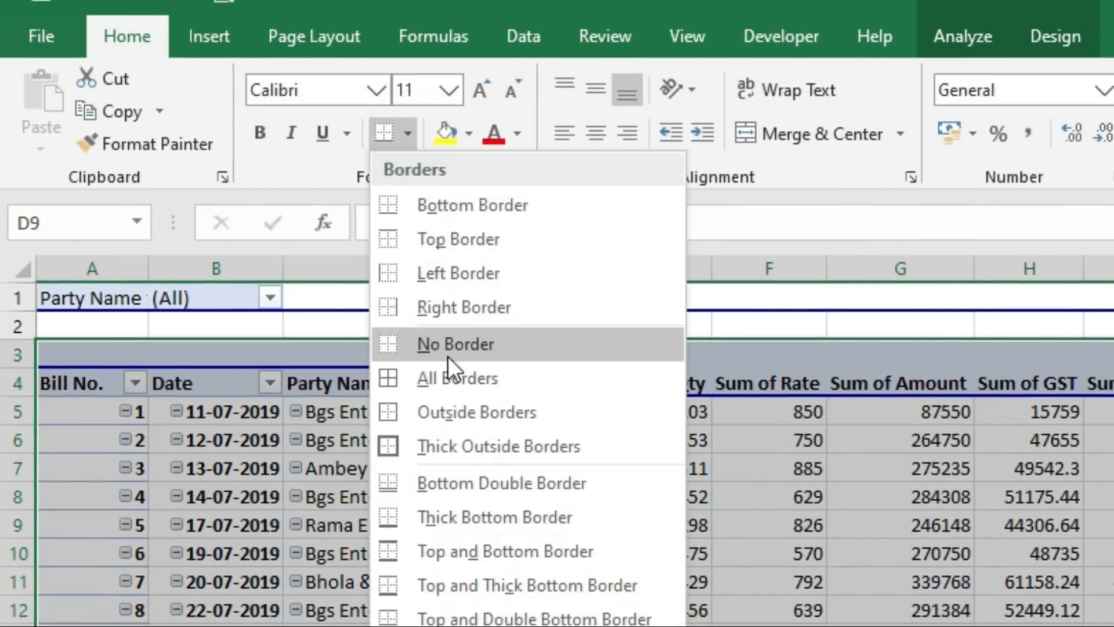
left_click(462, 378)
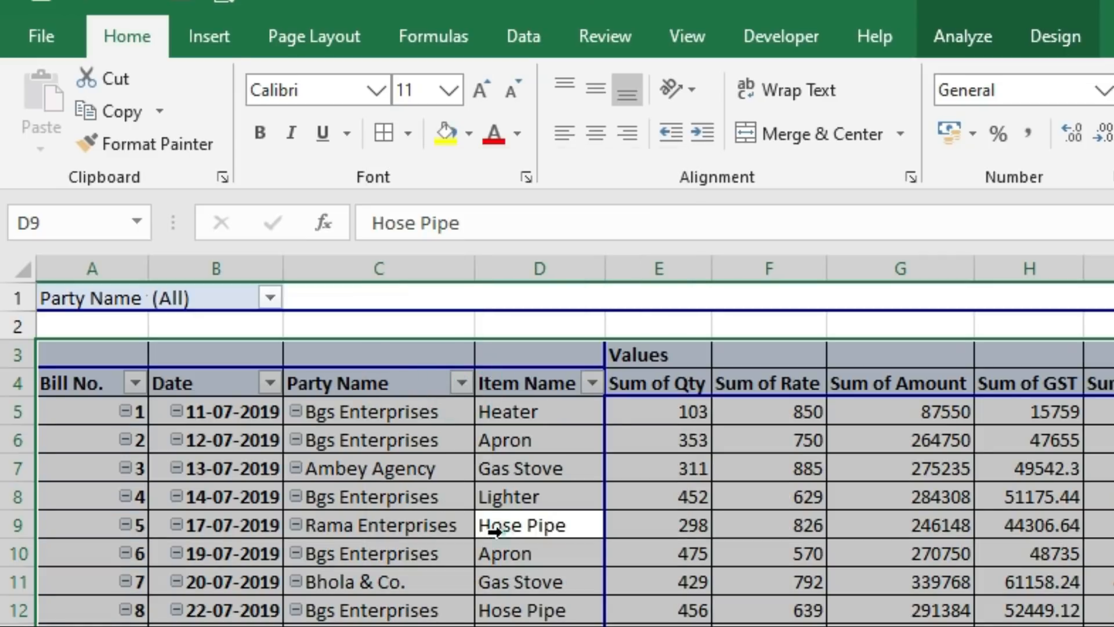
Step: Generate a separate sheet for every party with Show Report Filter Pages, using the Party Name for Filter field
left_click(521, 525)
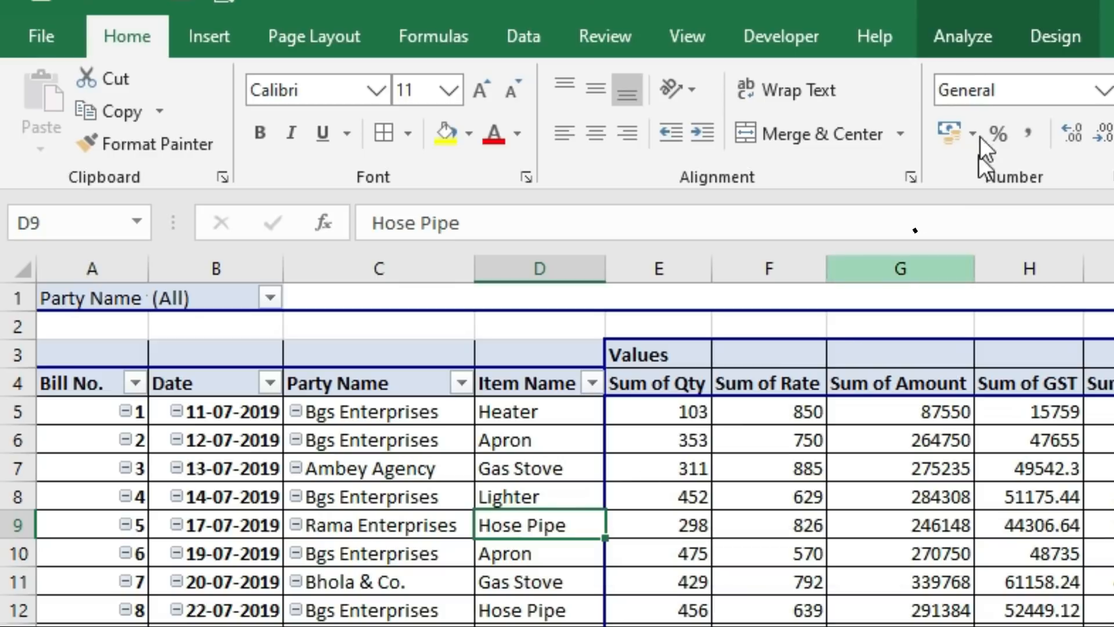
left_click(973, 35)
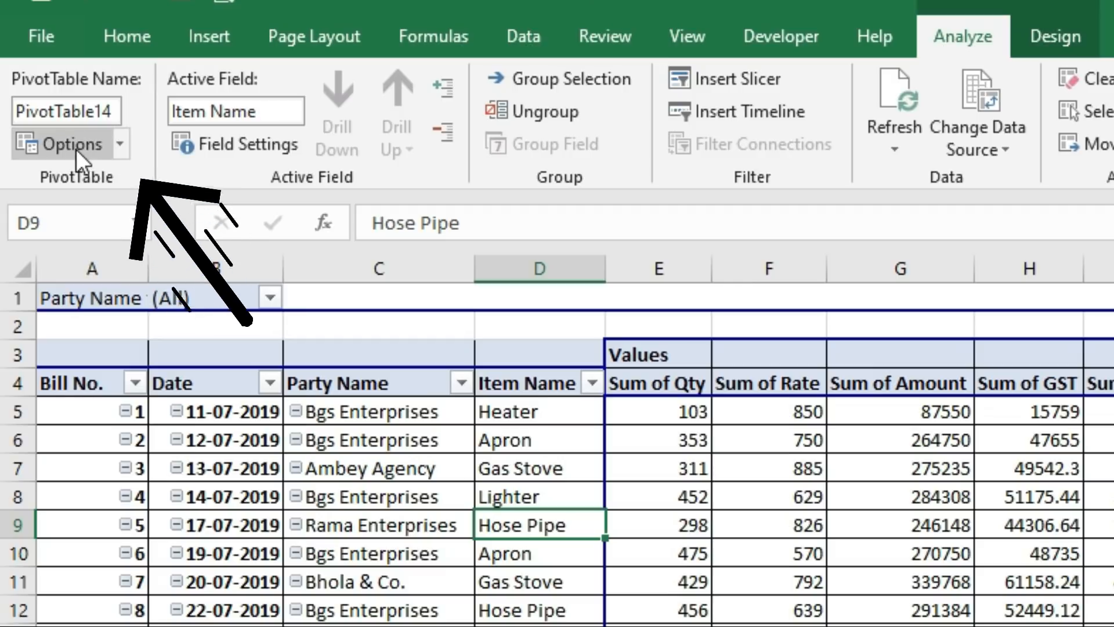
left_click(121, 146)
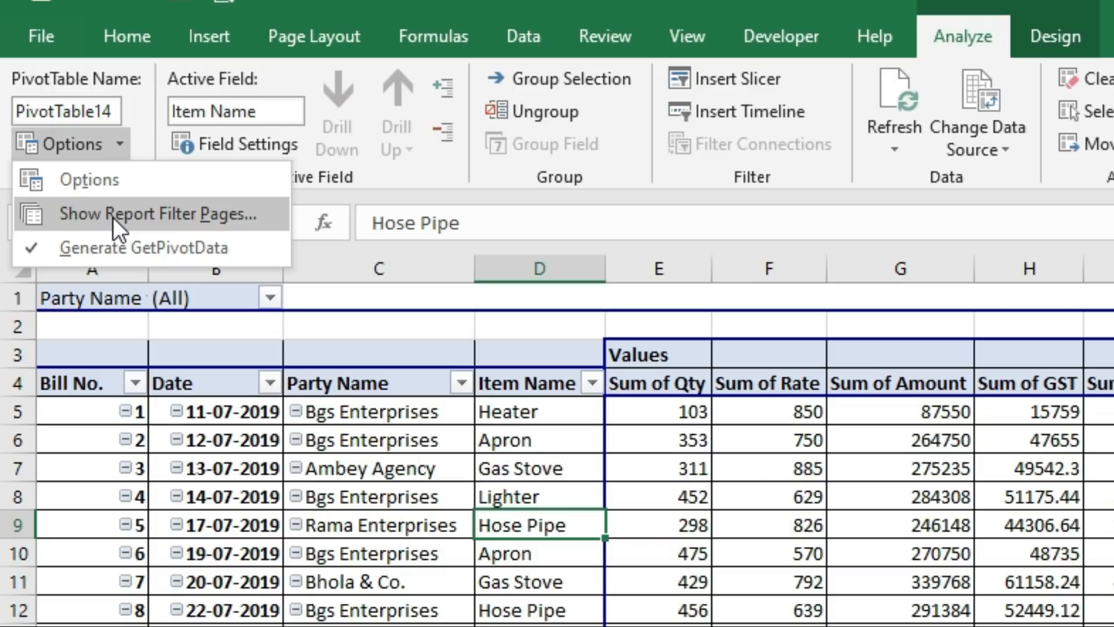
left_click(252, 217)
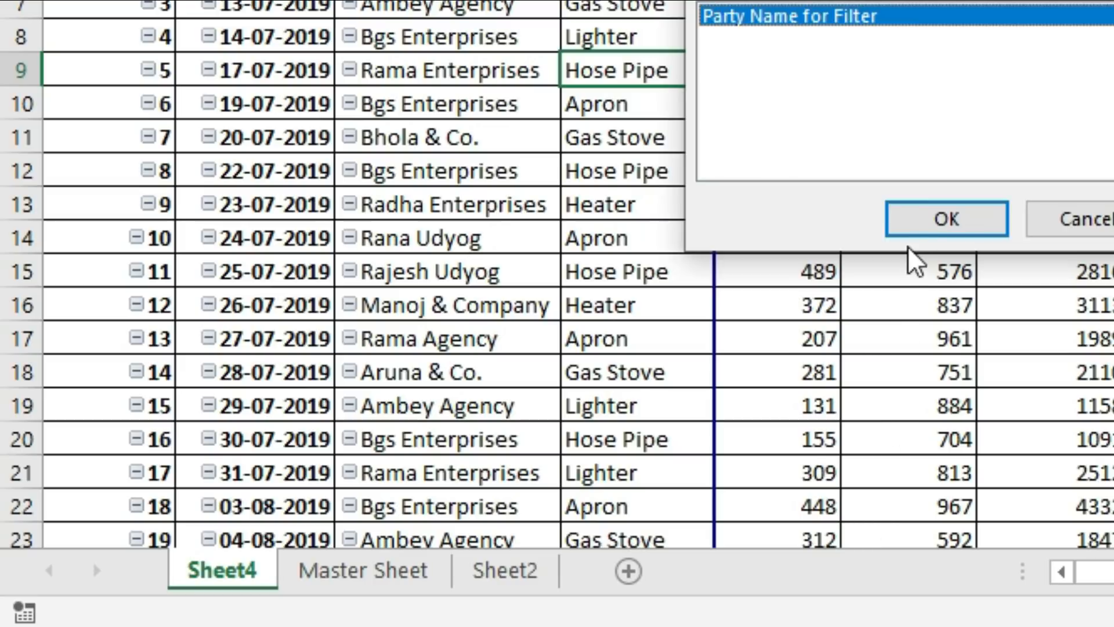
left_click(912, 219)
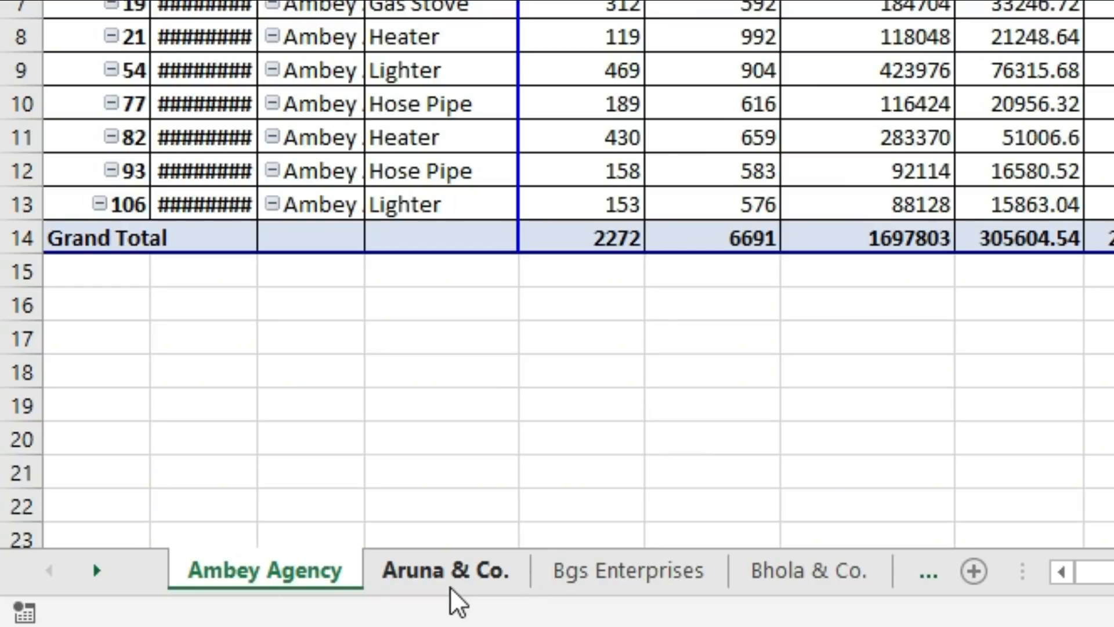
Step: Examine the generated party sheets in order, from Aruna & Co. through to Rana Udyog
left_click(462, 573)
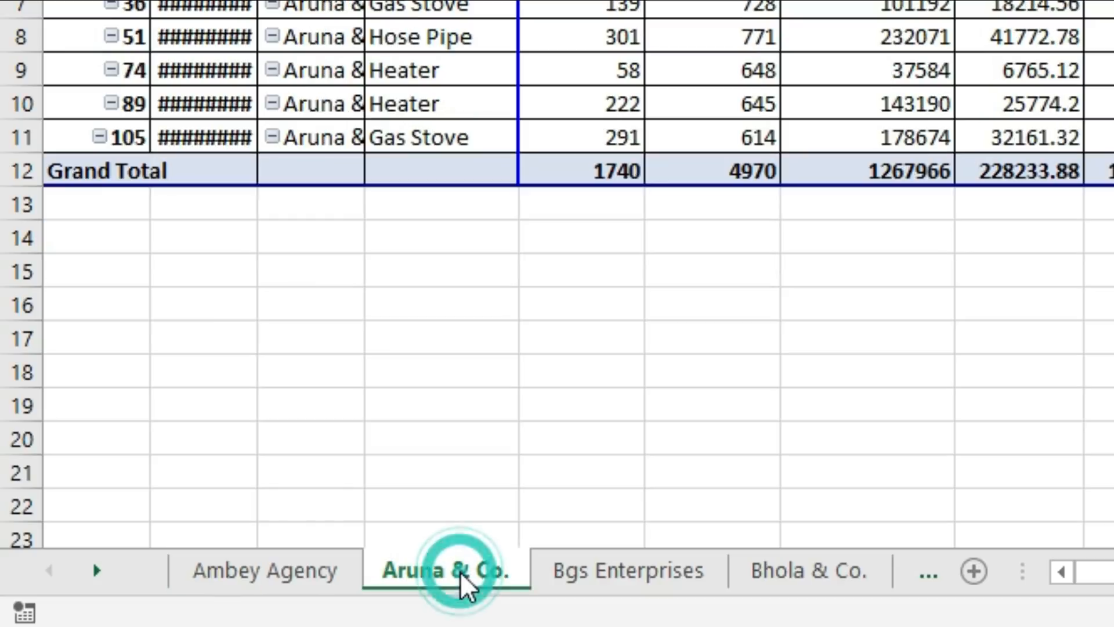
left_click(580, 575)
left_click(756, 572)
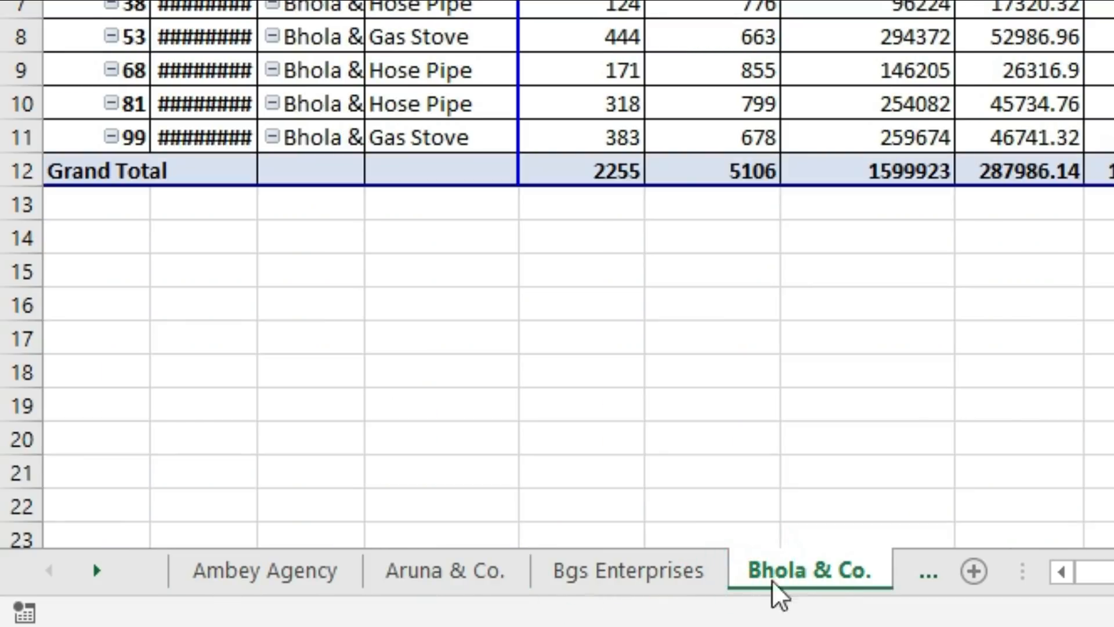
left_click(928, 573)
left_click(839, 585)
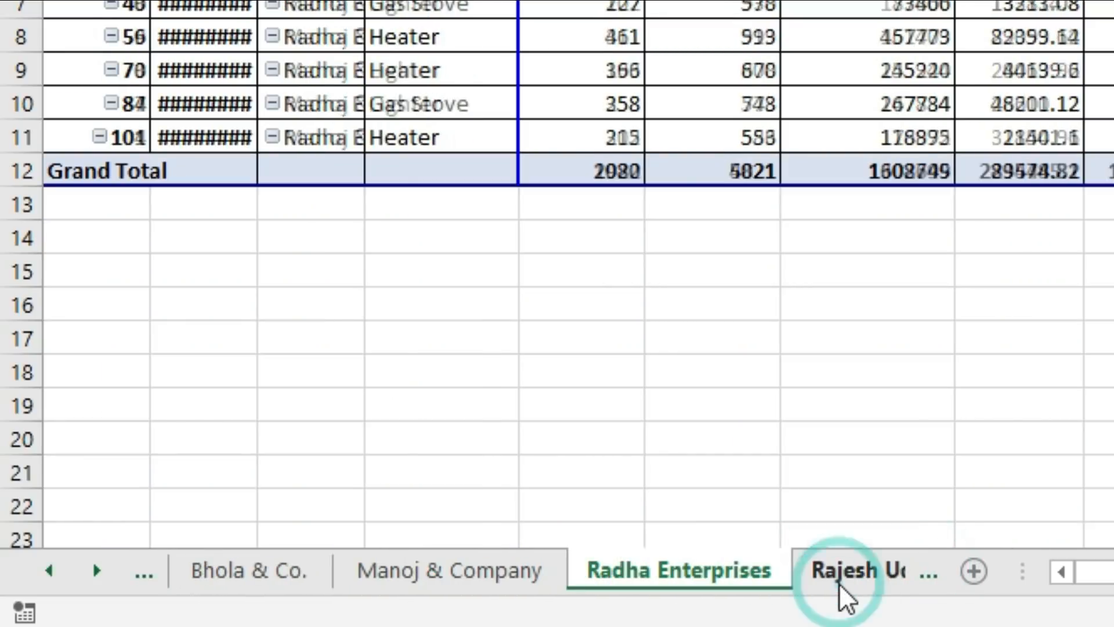
left_click(841, 580)
left_click(850, 575)
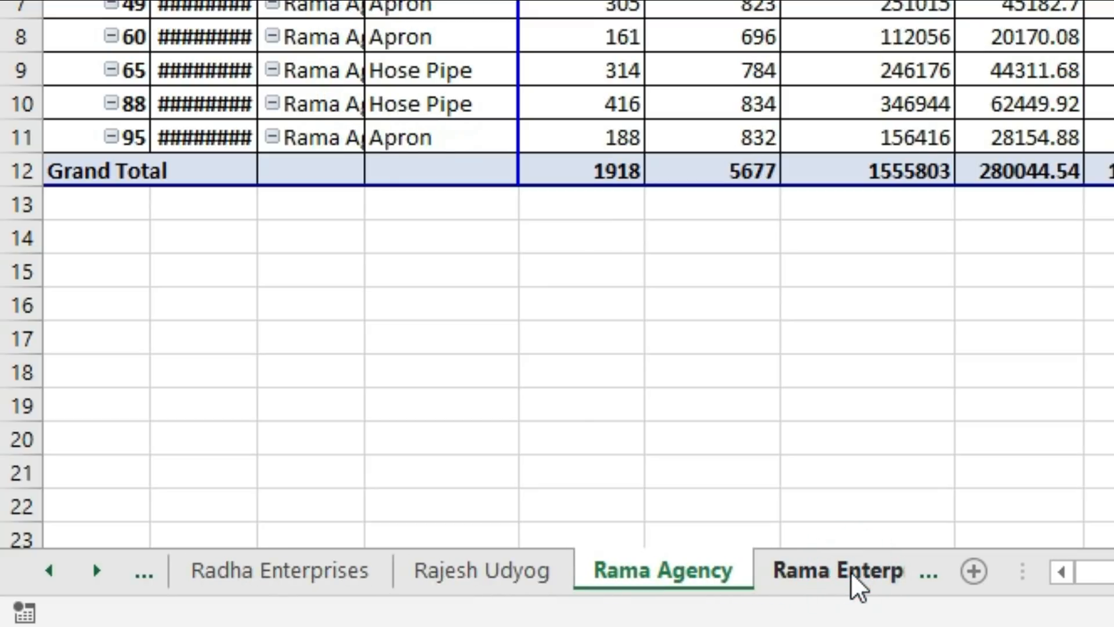
left_click(852, 583)
left_click(850, 583)
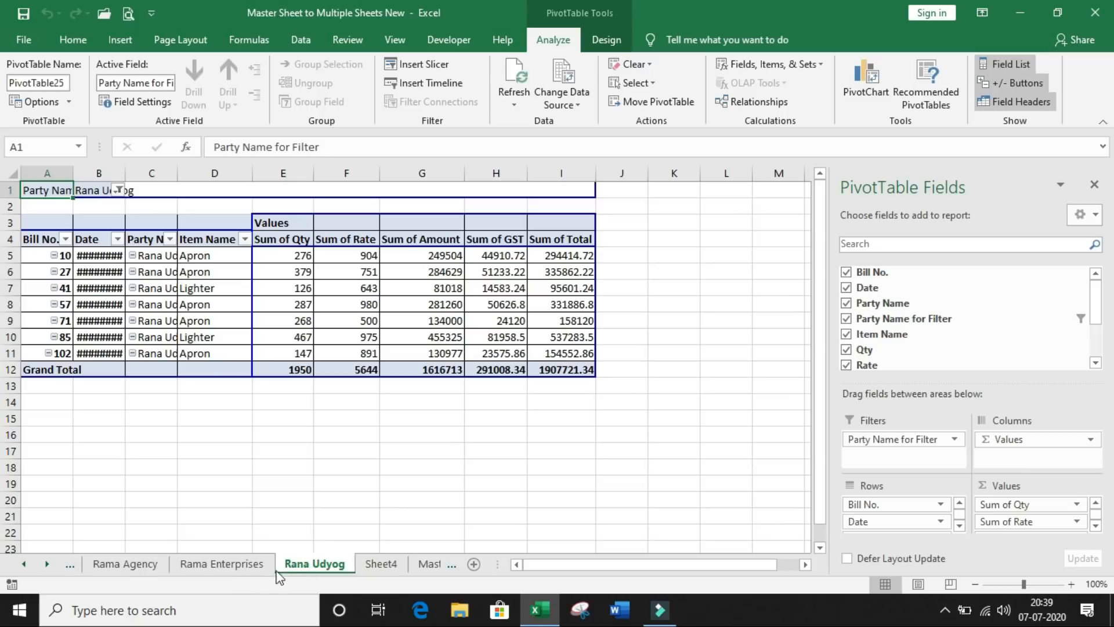
Step: Review the party sheets in reverse from Rama Enterprises to Manoj & Company, and return to Radha Enterprises
left_click(239, 569)
left_click(128, 565)
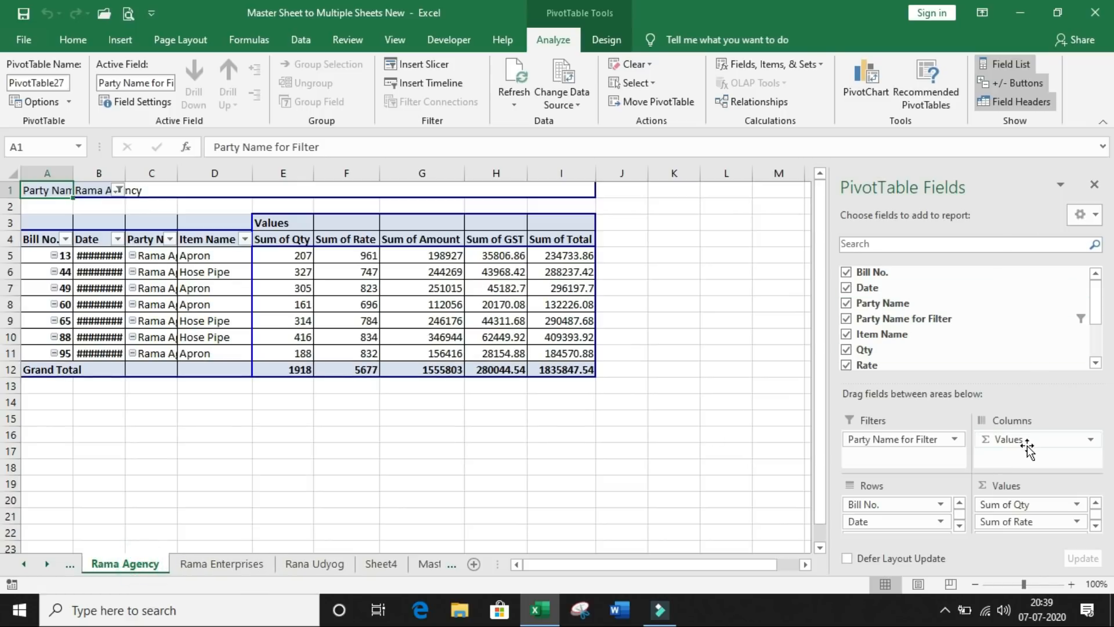
left_click(25, 564)
left_click(99, 567)
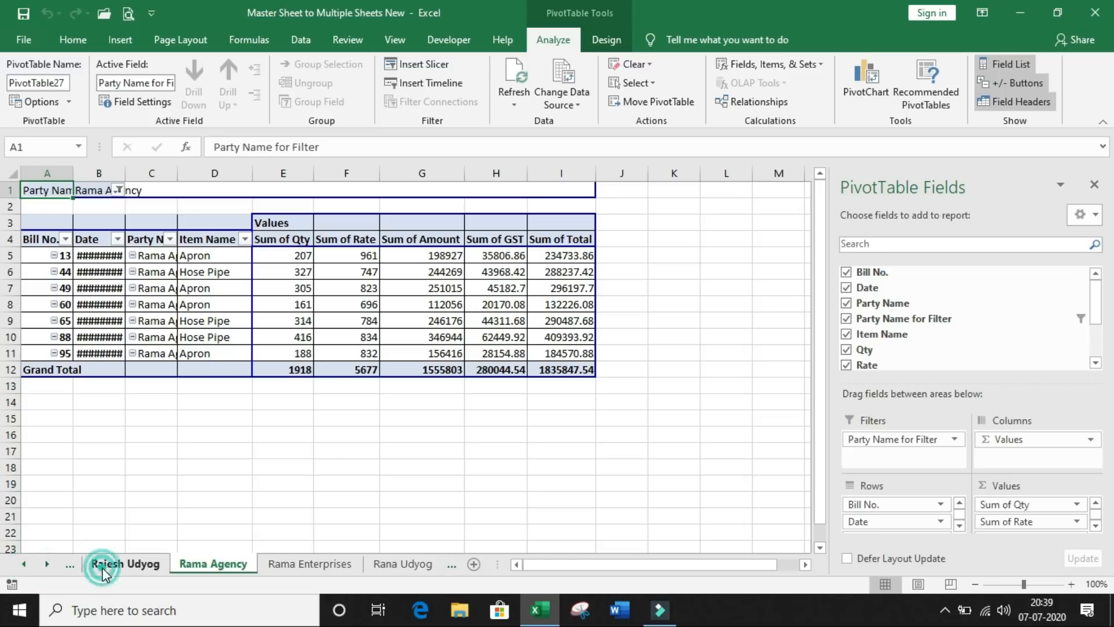
left_click(24, 563)
left_click(92, 564)
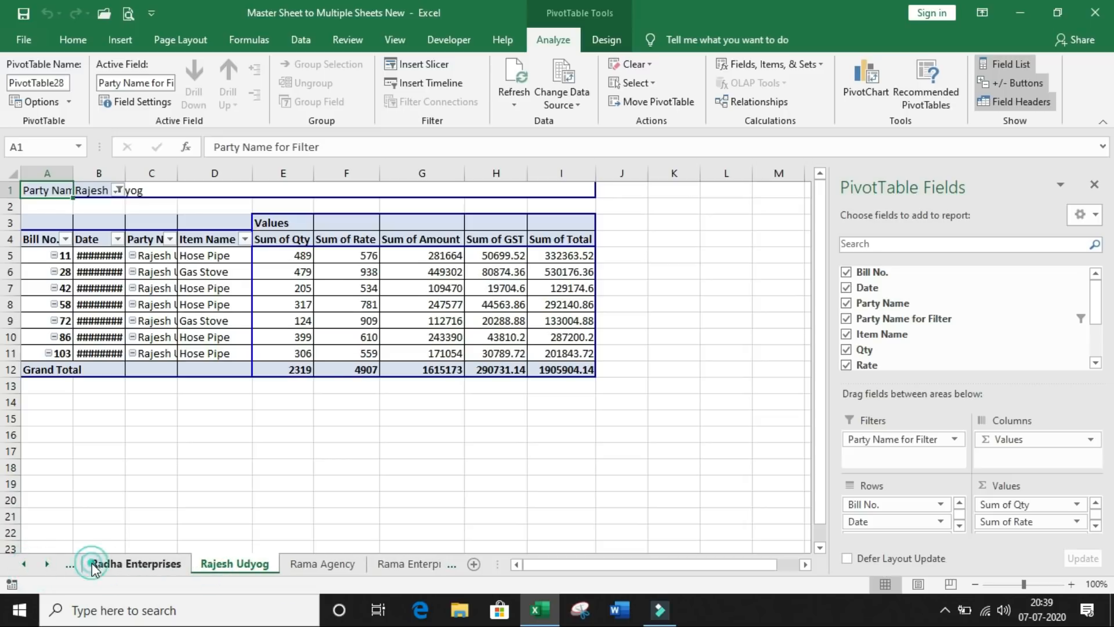
left_click(24, 564)
left_click(145, 567)
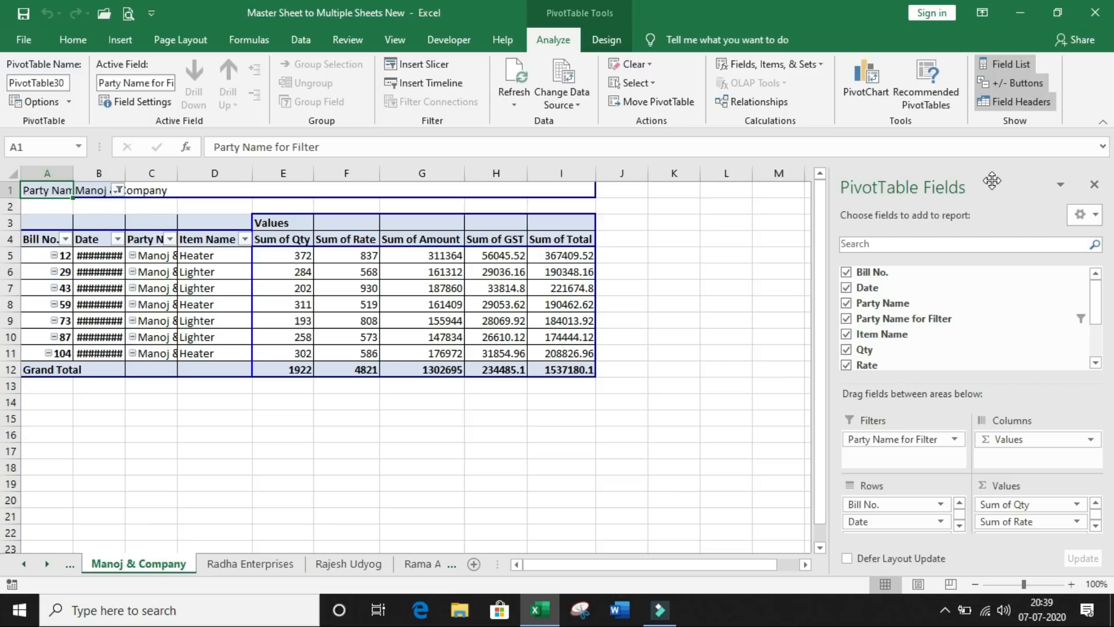
left_click(238, 563)
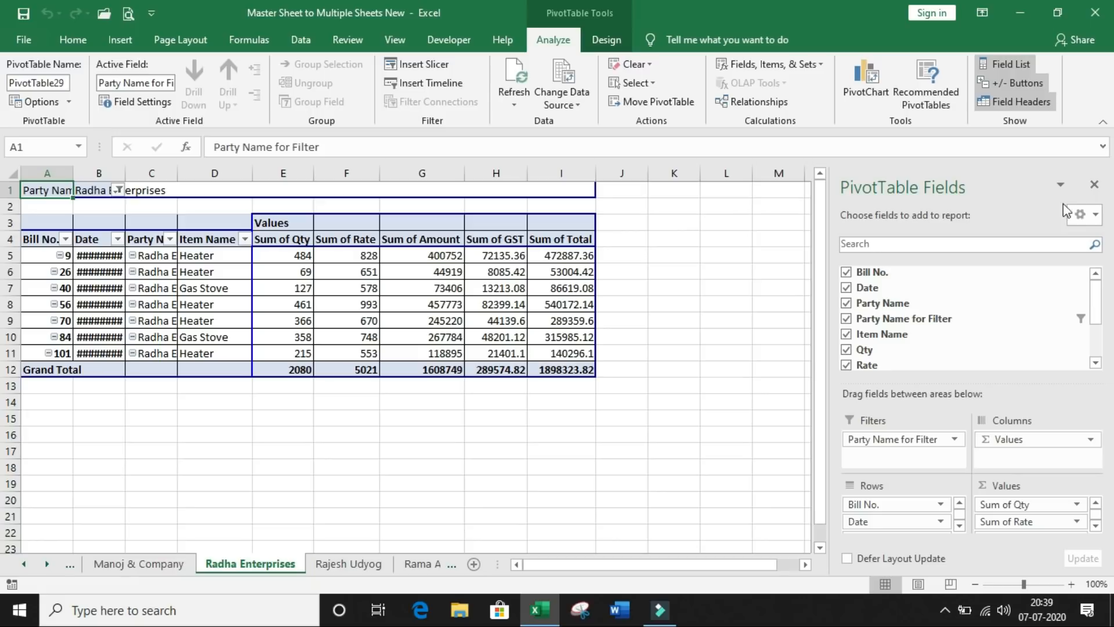
Step: Close the PivotTable Fields pane and check the Rajesh Udyog, Rama Agency and Rama Enterprises sheets
left_click(1094, 188)
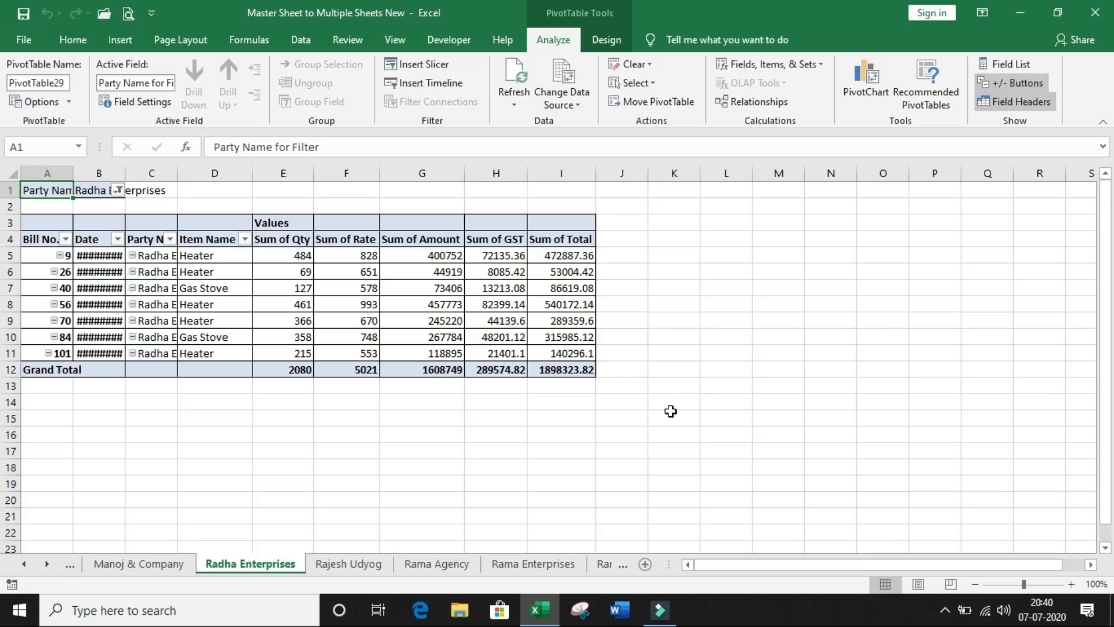
left_click(351, 565)
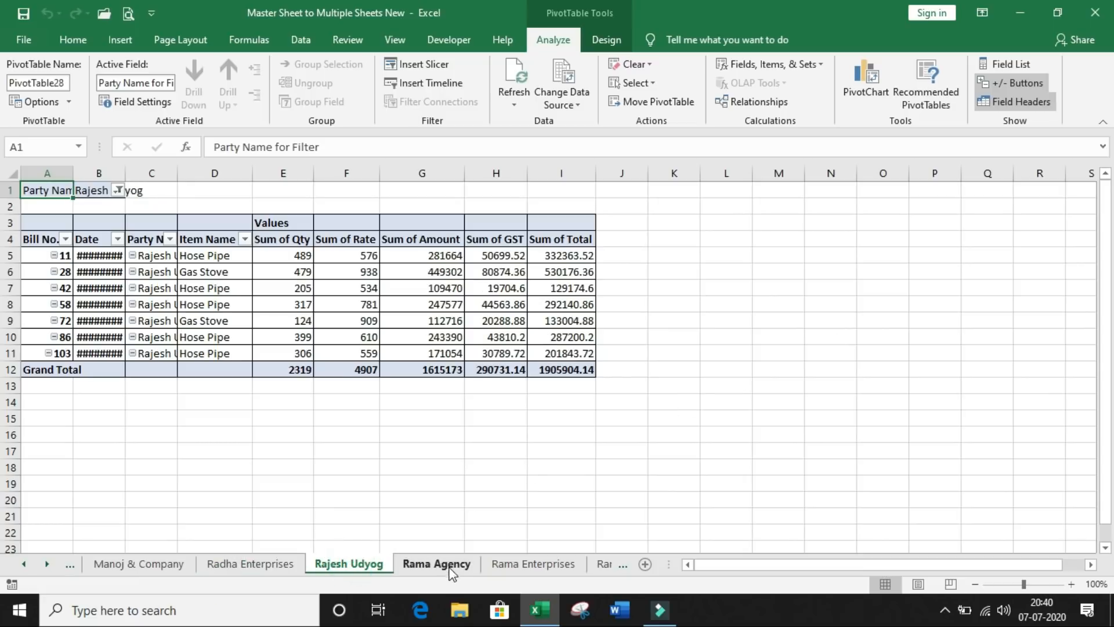
left_click(445, 565)
left_click(498, 566)
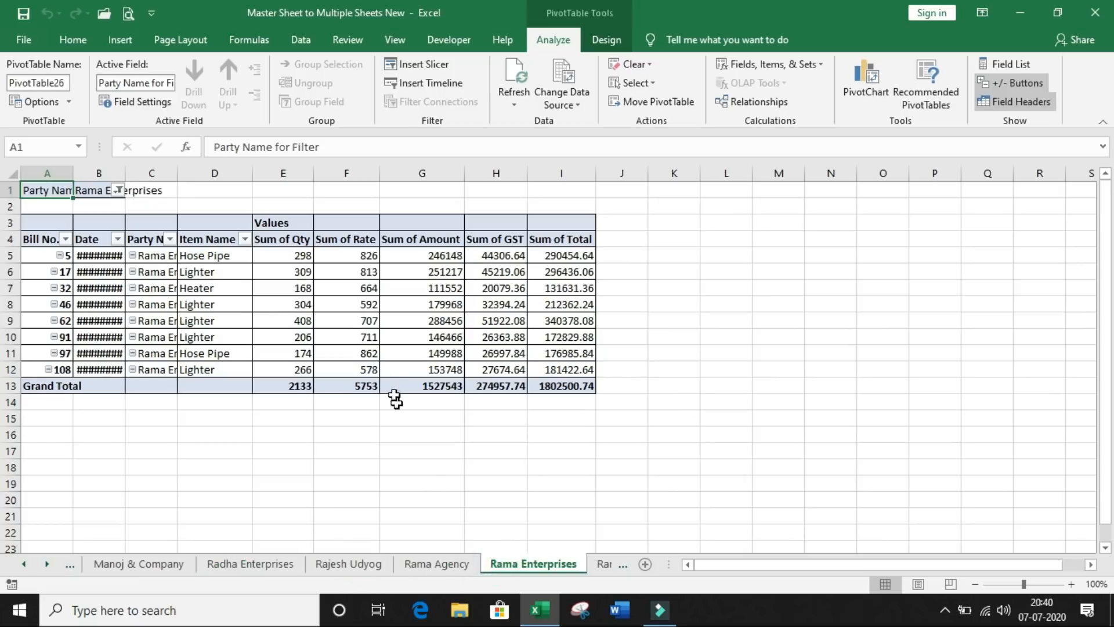
Step: Show the field list again for the Rama Enterprises PivotTable, and close it
left_click(351, 334)
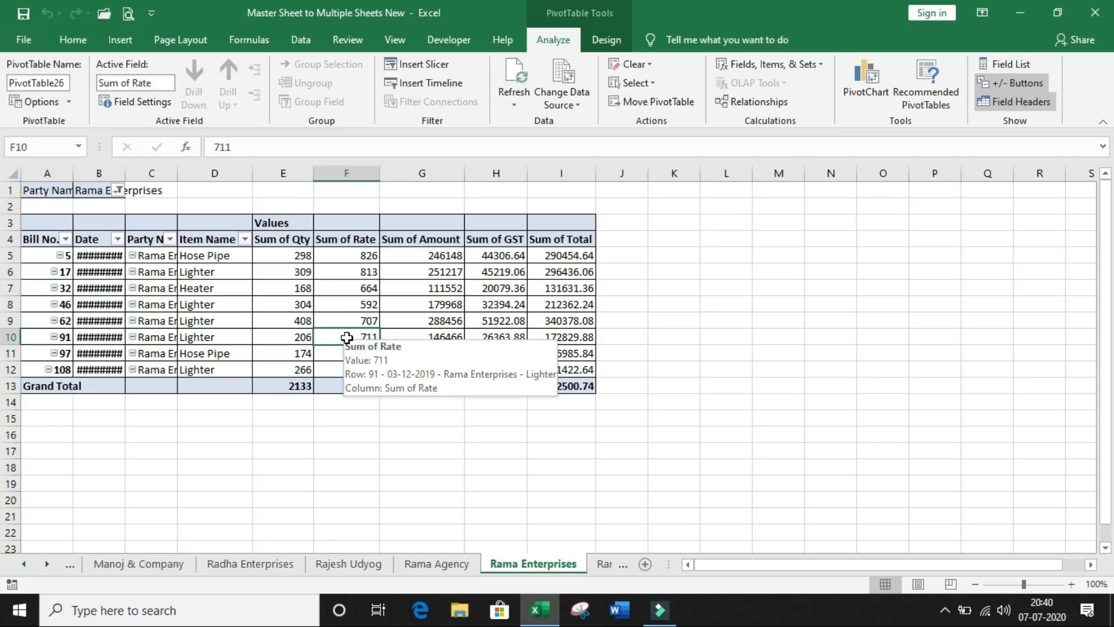
left_click(337, 306)
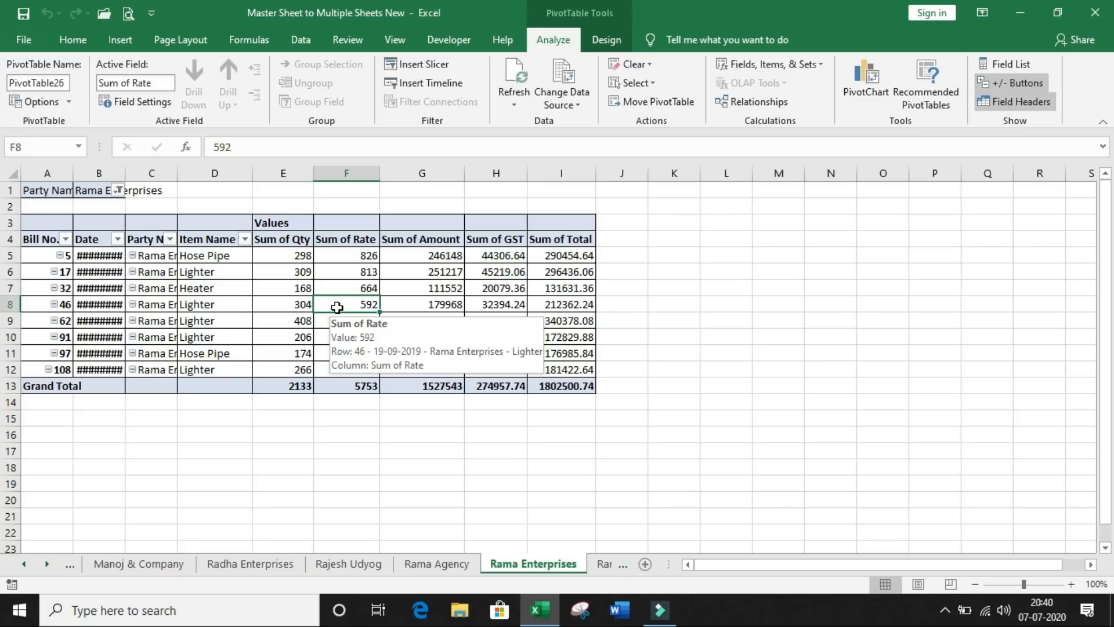
right_click(338, 304)
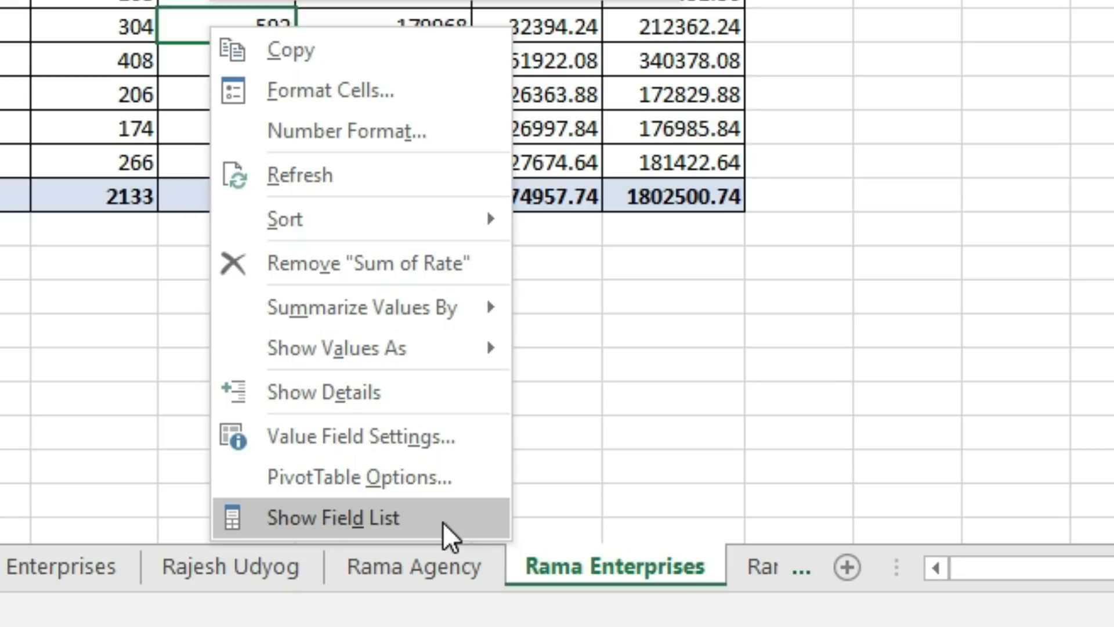
left_click(443, 522)
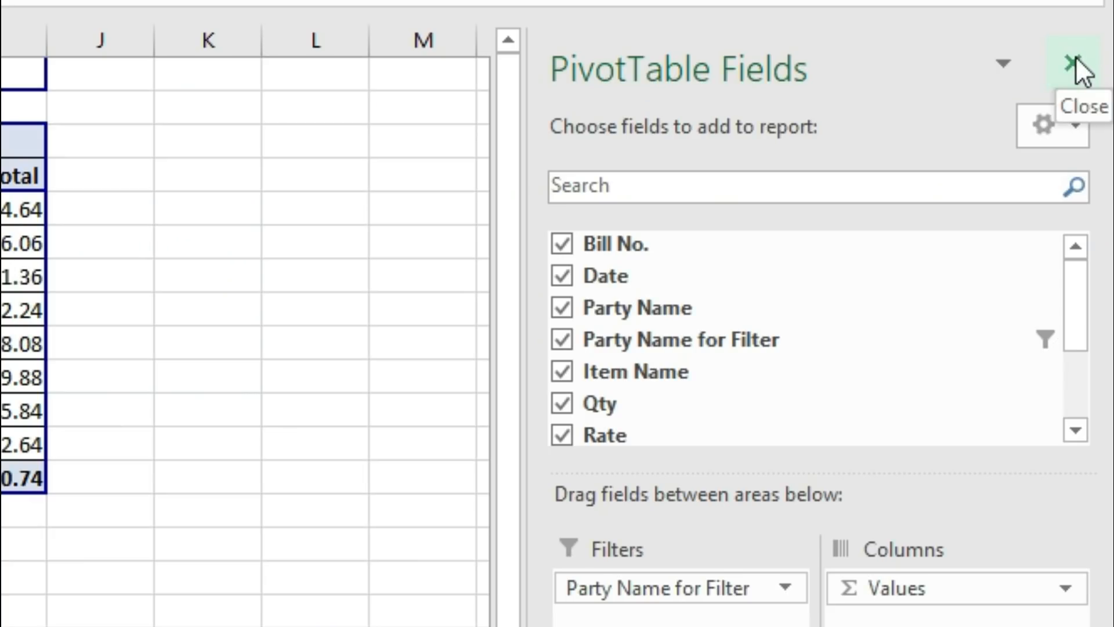
left_click(1083, 181)
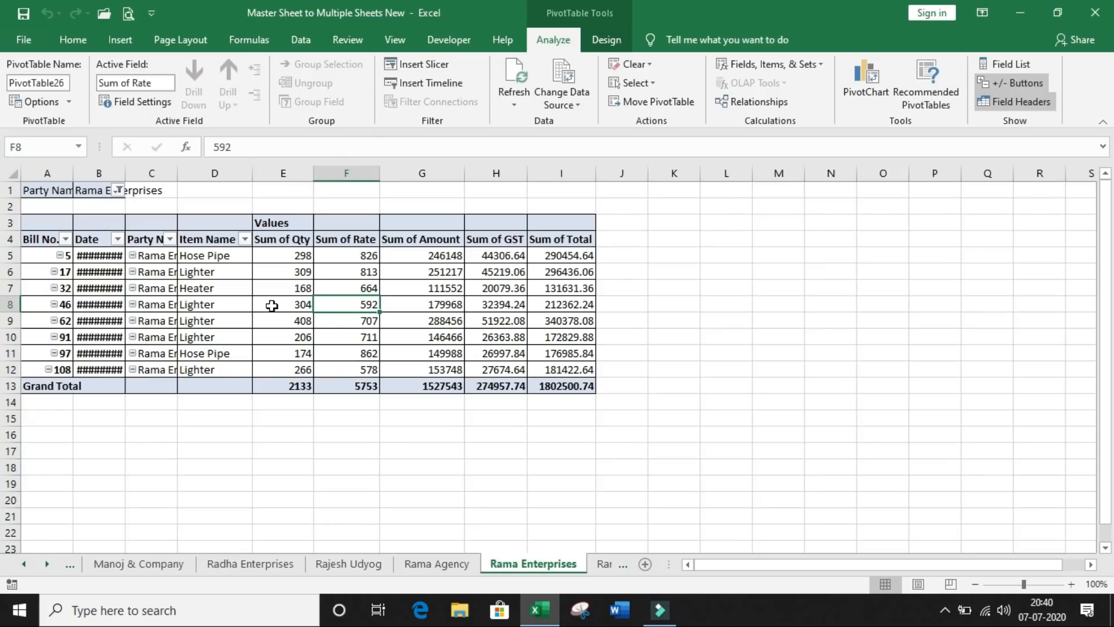
Step: Examine the PivotTable cells and the party filter in row 1 of the Rama Enterprises sheet
left_click(272, 305)
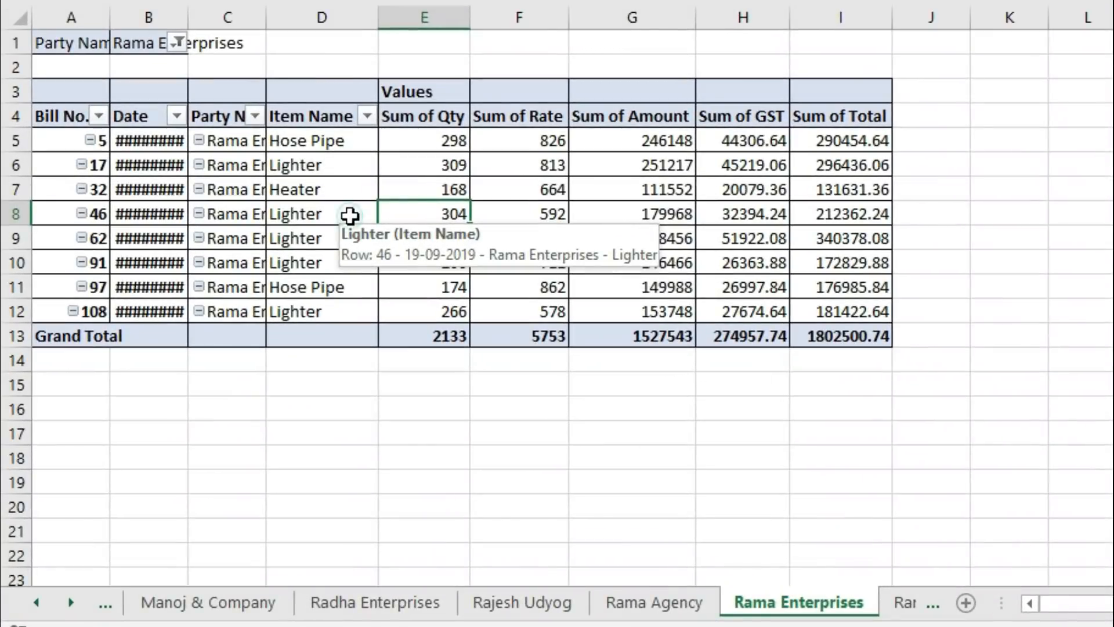
left_click(234, 306)
left_click(19, 43)
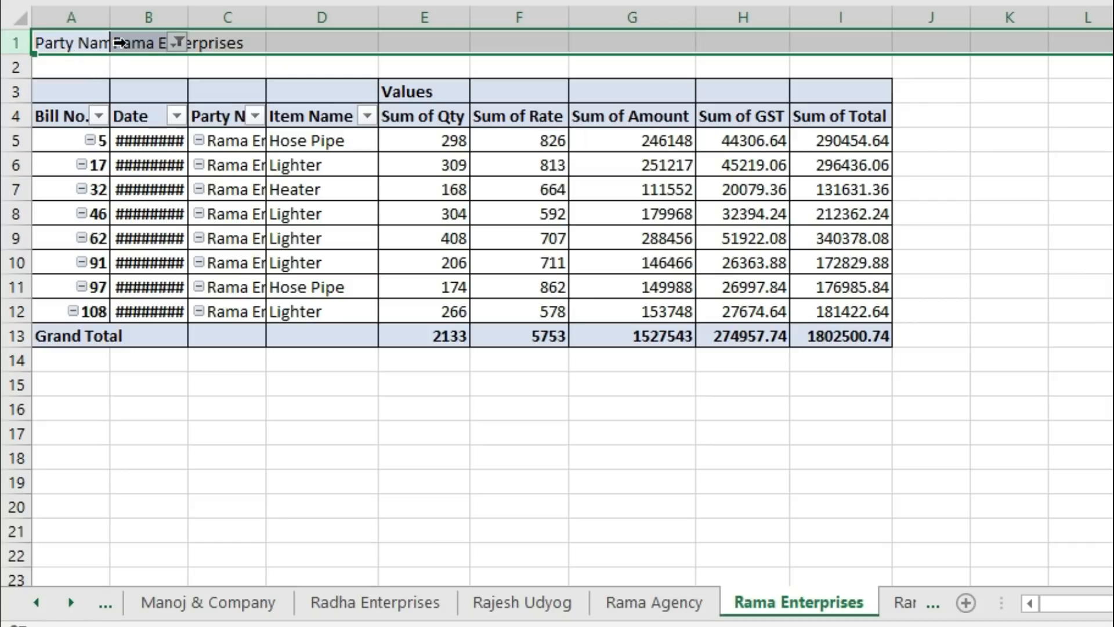
left_click(80, 42)
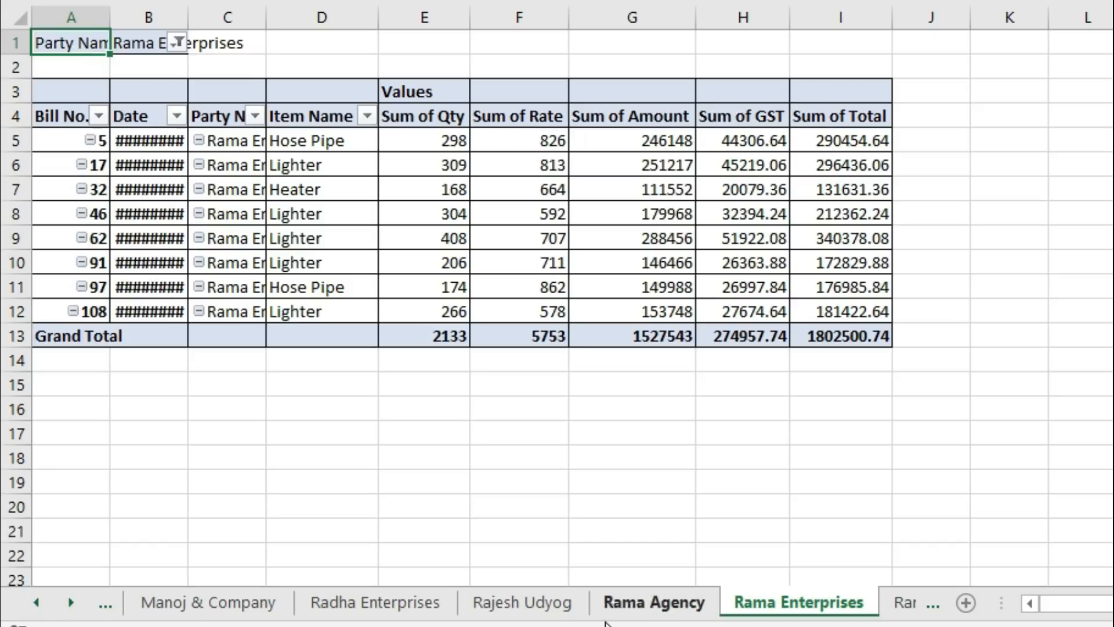
Step: Compare the filter row and table layout across the Rama Agency, Rajesh Udyog, Radha Enterprises and Manoj & Company sheets
left_click(642, 608)
left_click(551, 602)
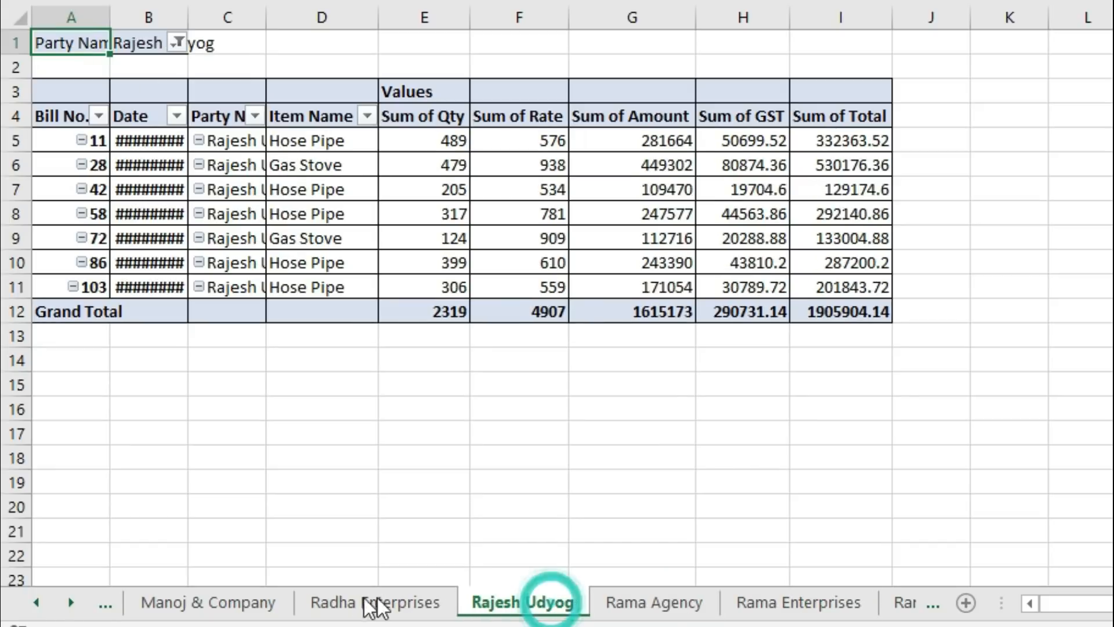
left_click(386, 604)
left_click(246, 610)
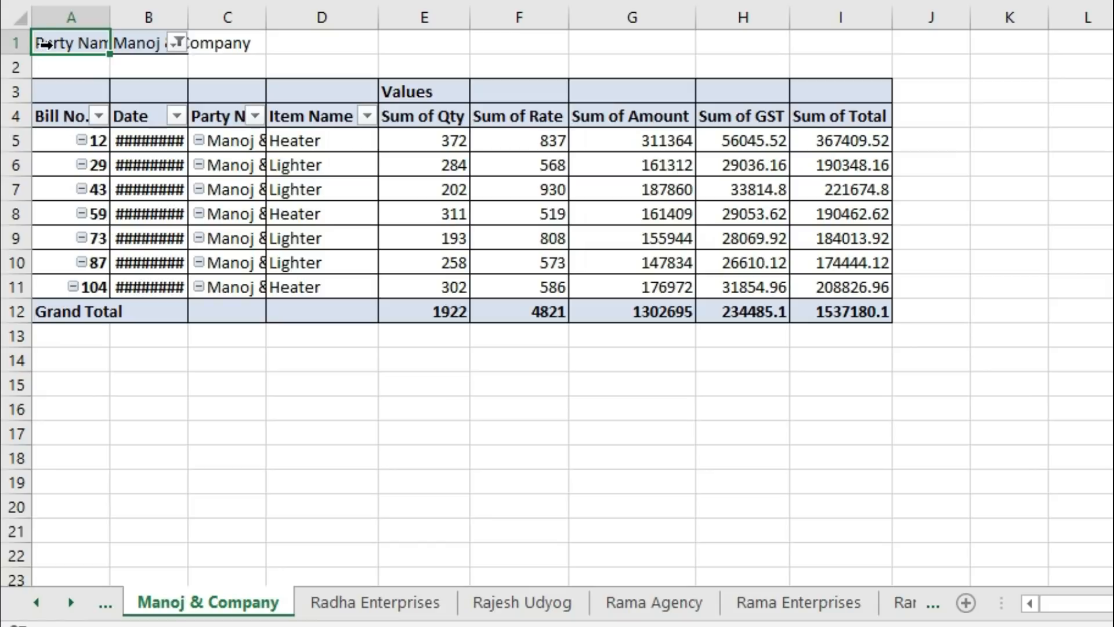
left_click(432, 601)
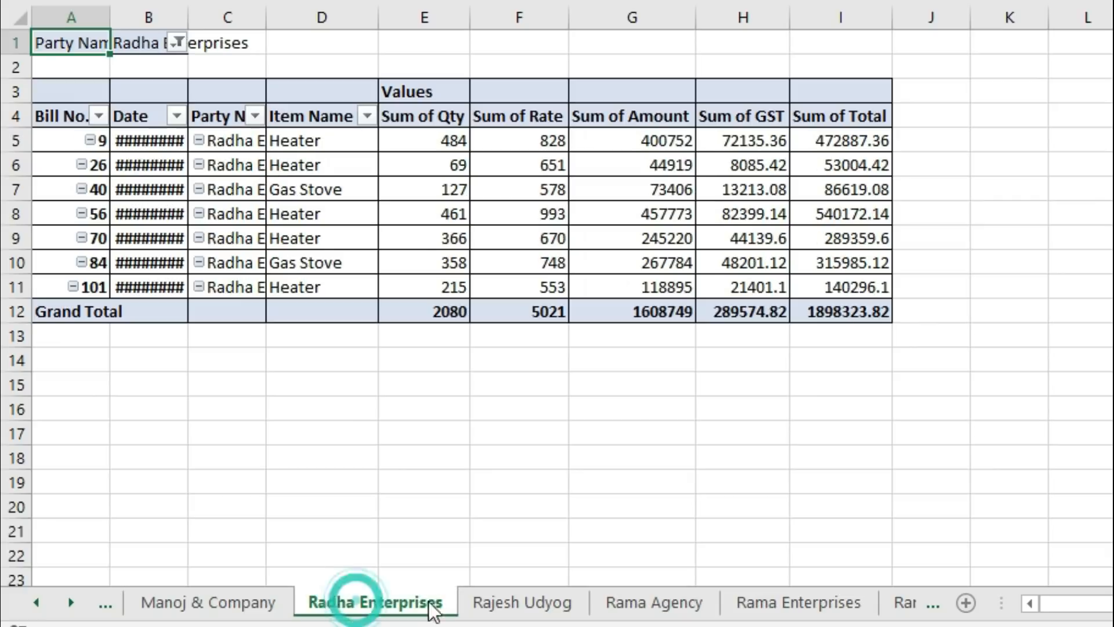
left_click(513, 601)
left_click(626, 603)
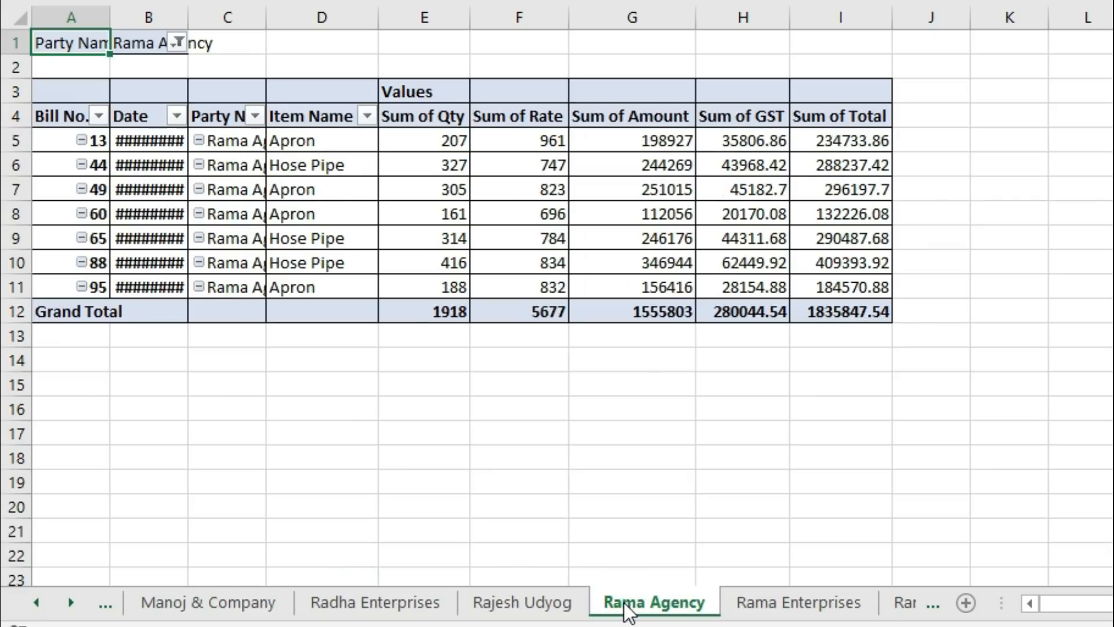
left_click(498, 604)
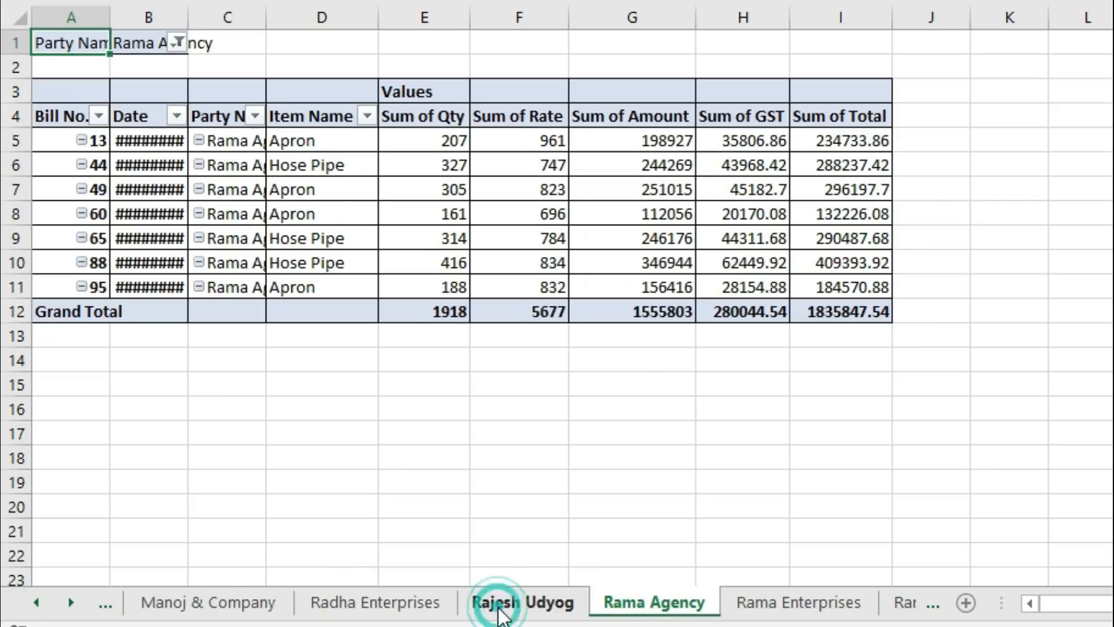
left_click(394, 602)
left_click(169, 595)
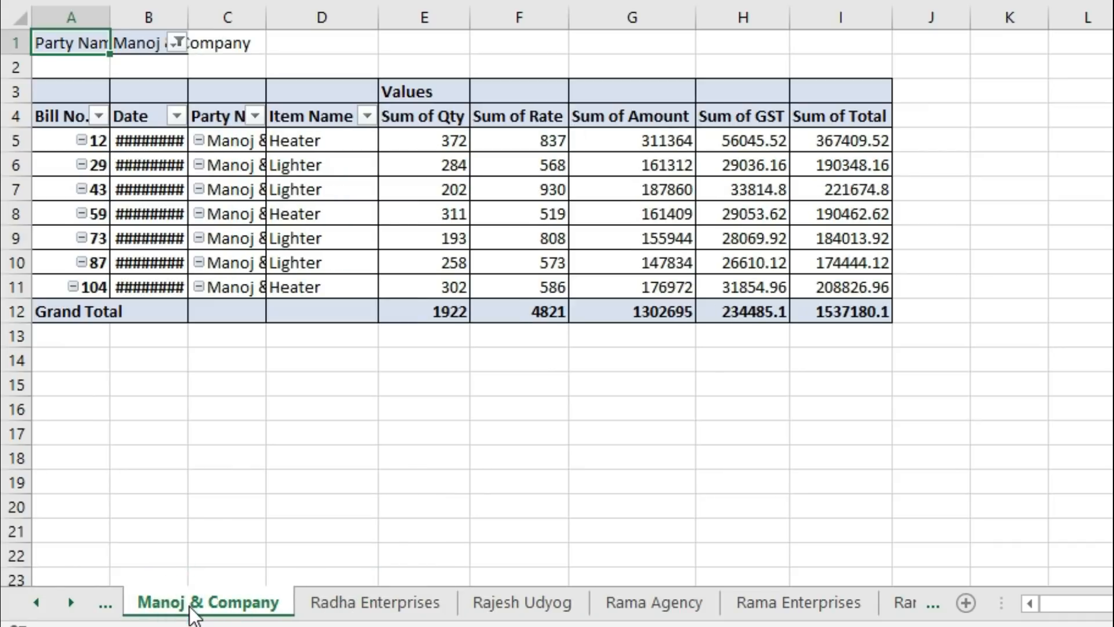
Step: Group all sheets of the workbook and hide row 1 with the party filter on every sheet at once
right_click(337, 603)
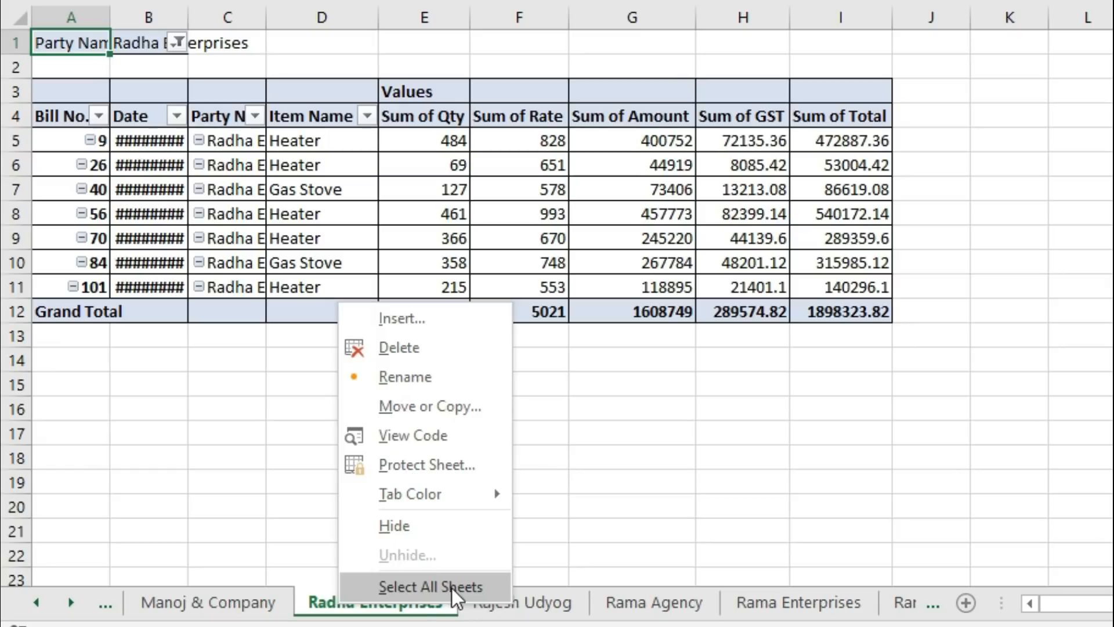
left_click(495, 587)
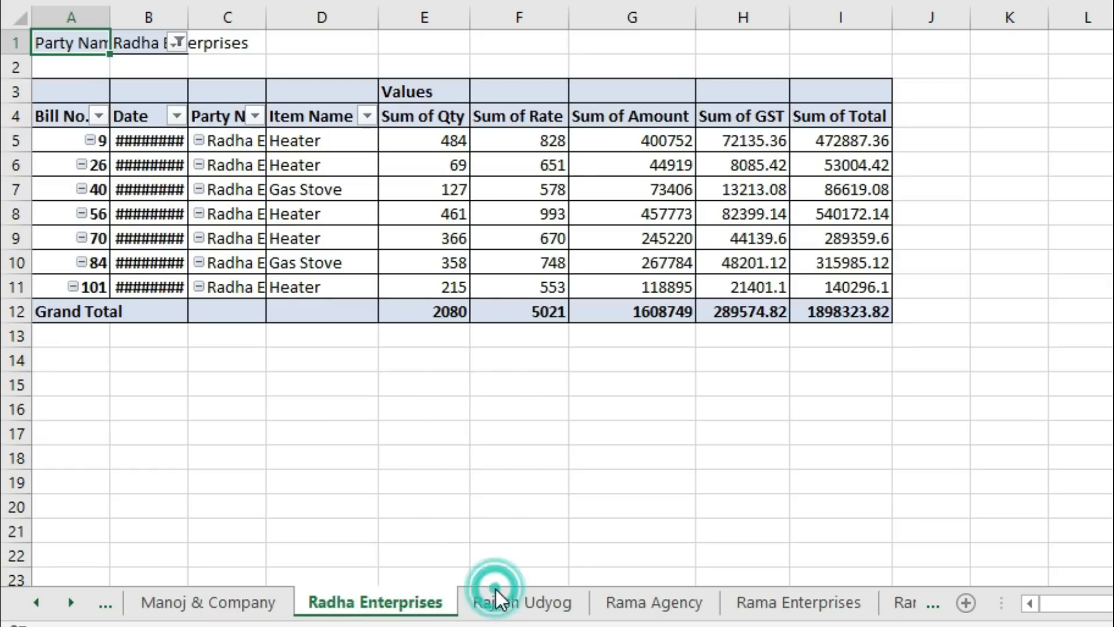
left_click(19, 45)
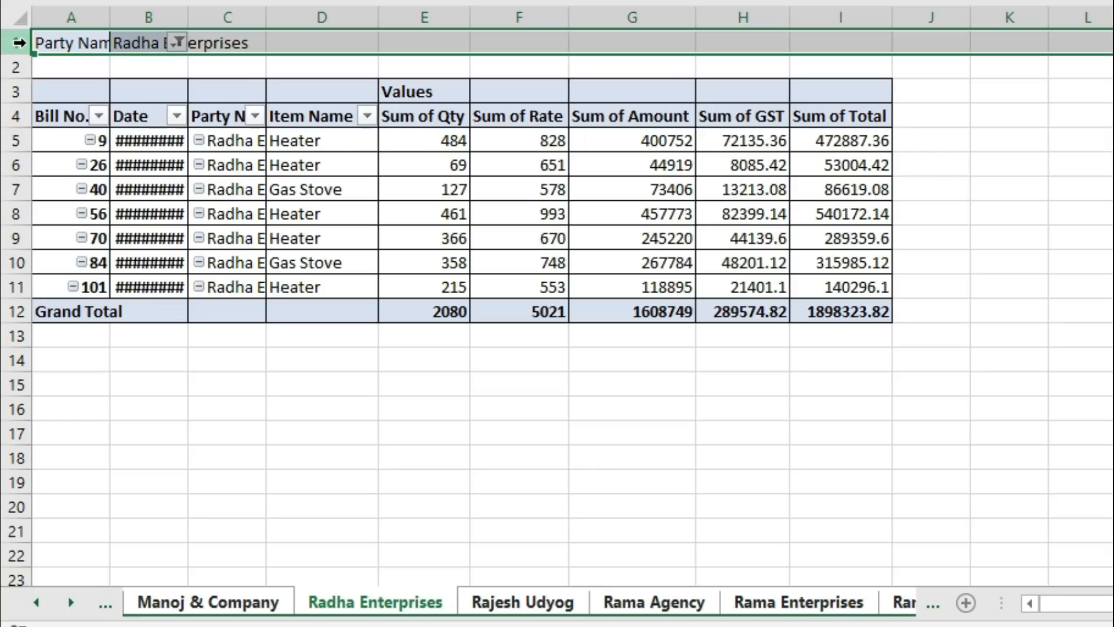
right_click(19, 43)
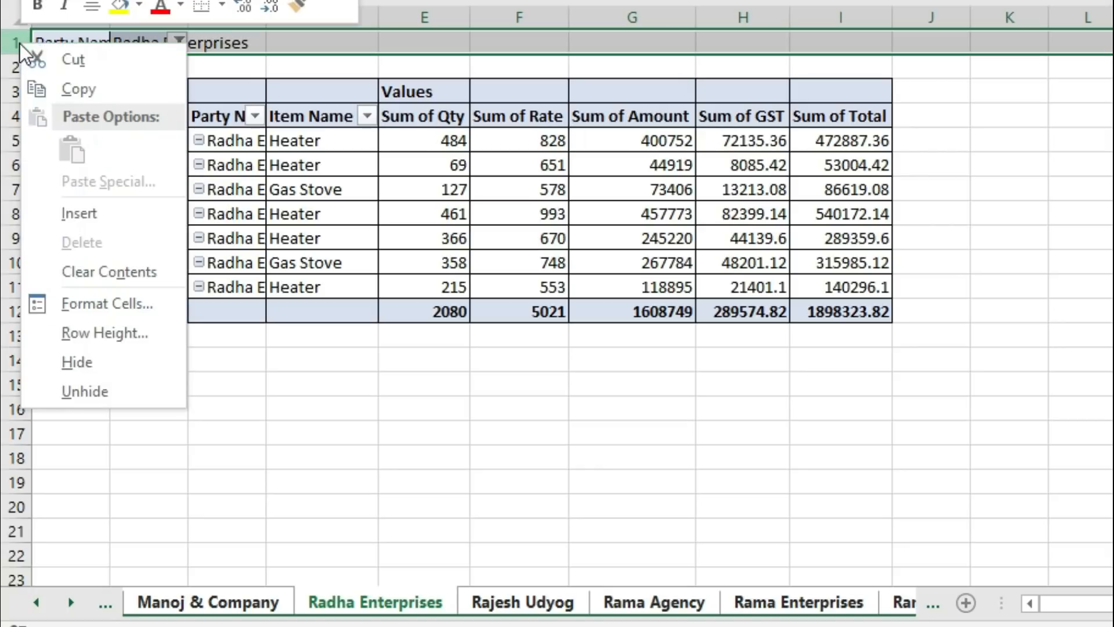
left_click(129, 365)
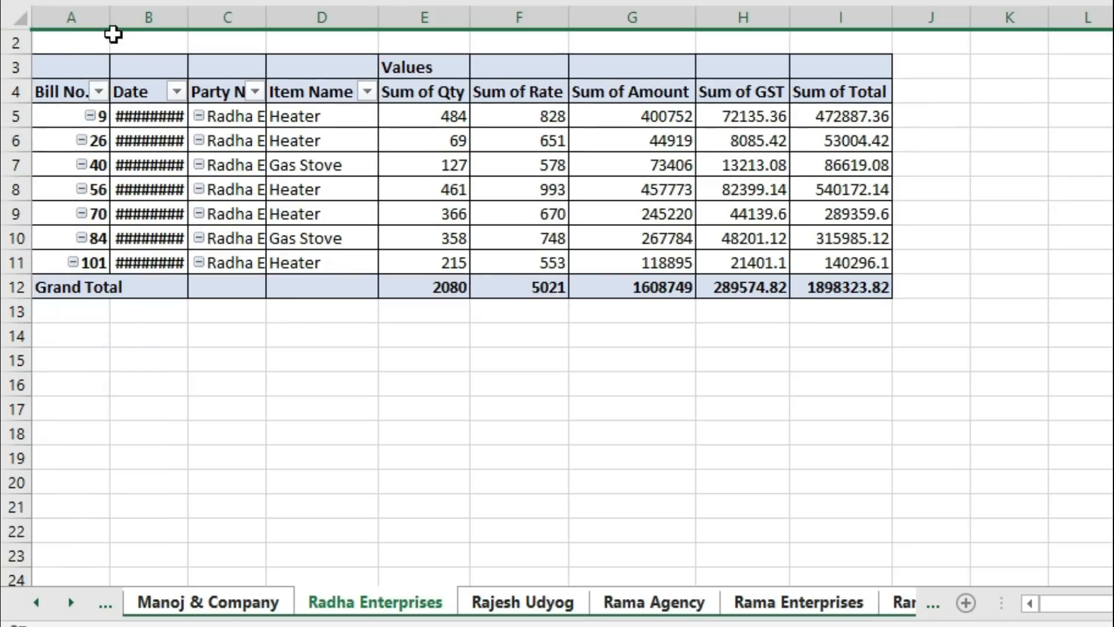
left_click(95, 38)
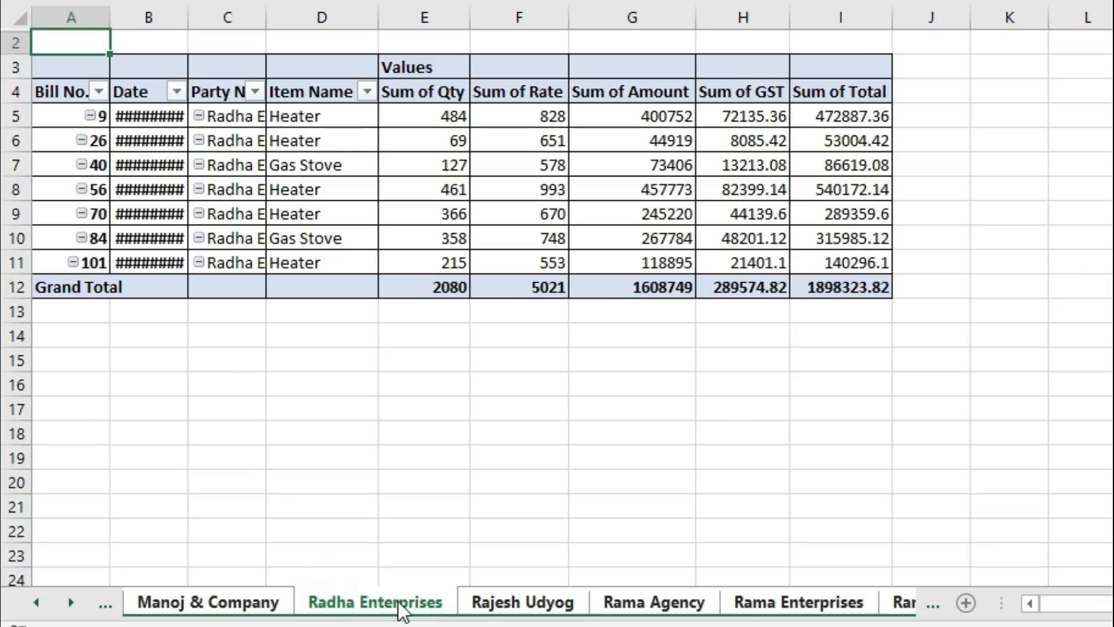
Step: Check row 1 and the table layout on the Manoj & Company, Radha Enterprises, Rajesh Udyog, Rama Agency and Rama Enterprises sheets
left_click(514, 602)
left_click(622, 603)
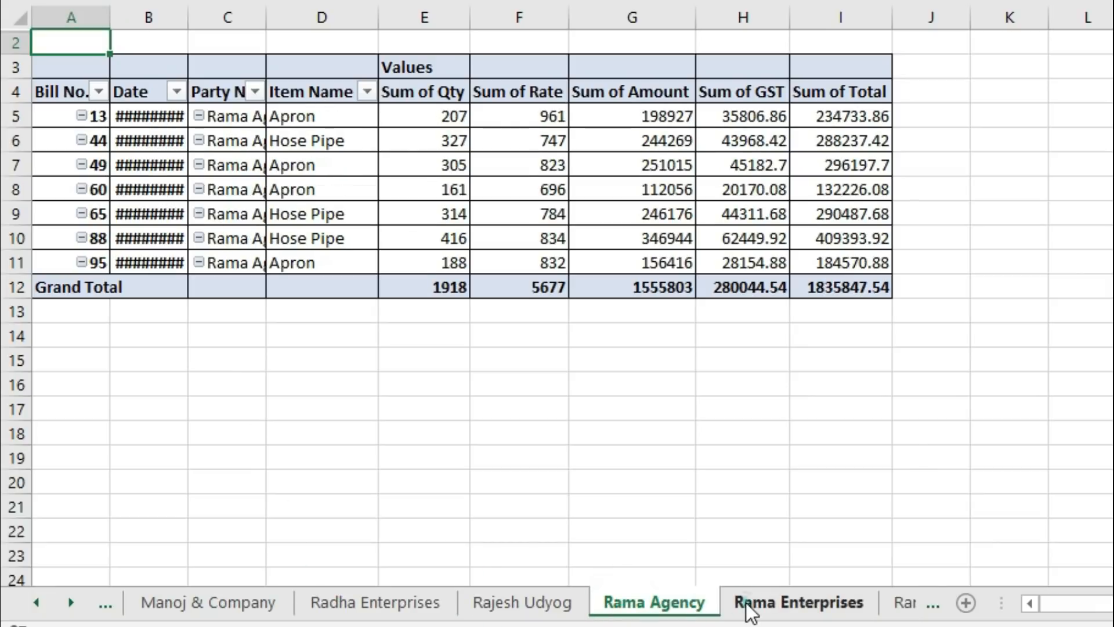
left_click(754, 604)
left_click(658, 603)
left_click(519, 601)
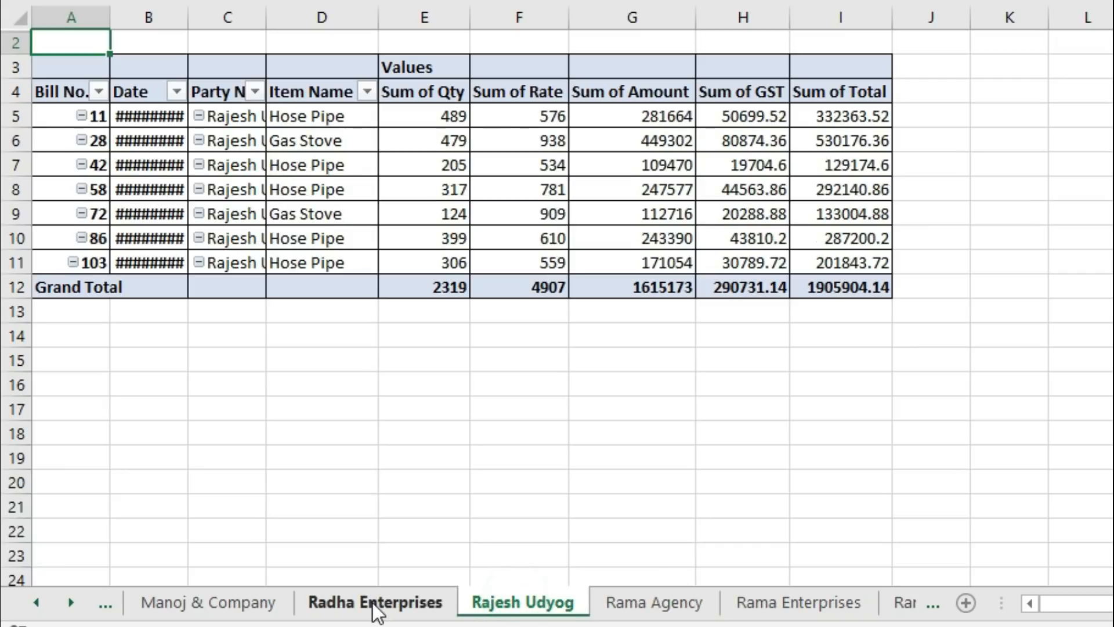
left_click(373, 602)
left_click(244, 609)
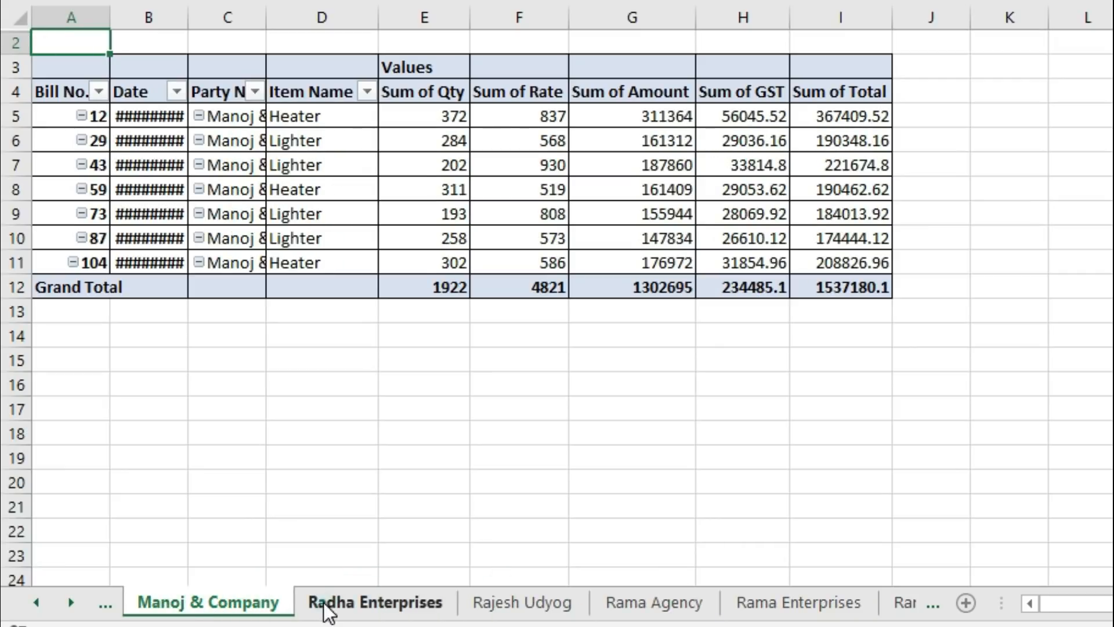
left_click(348, 607)
left_click(498, 609)
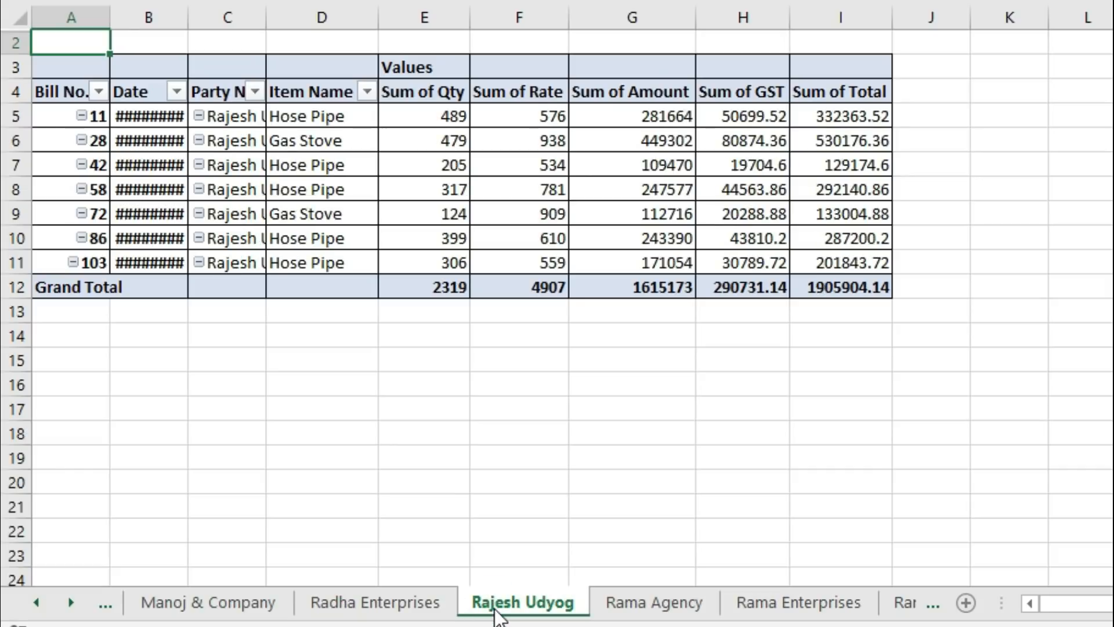
left_click(385, 609)
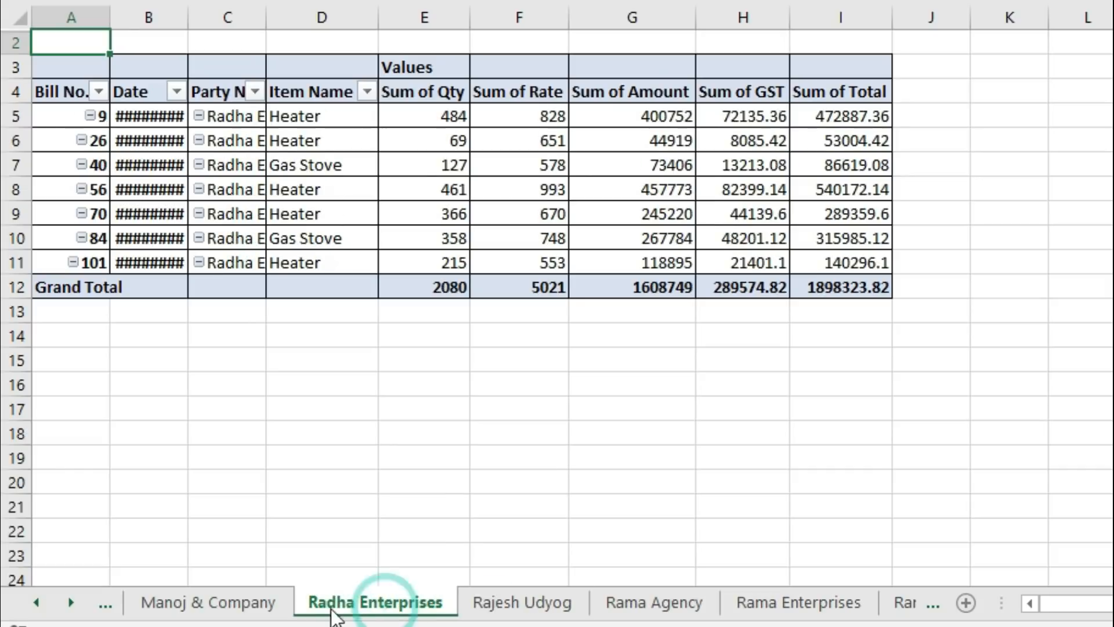
left_click(244, 609)
left_click(673, 612)
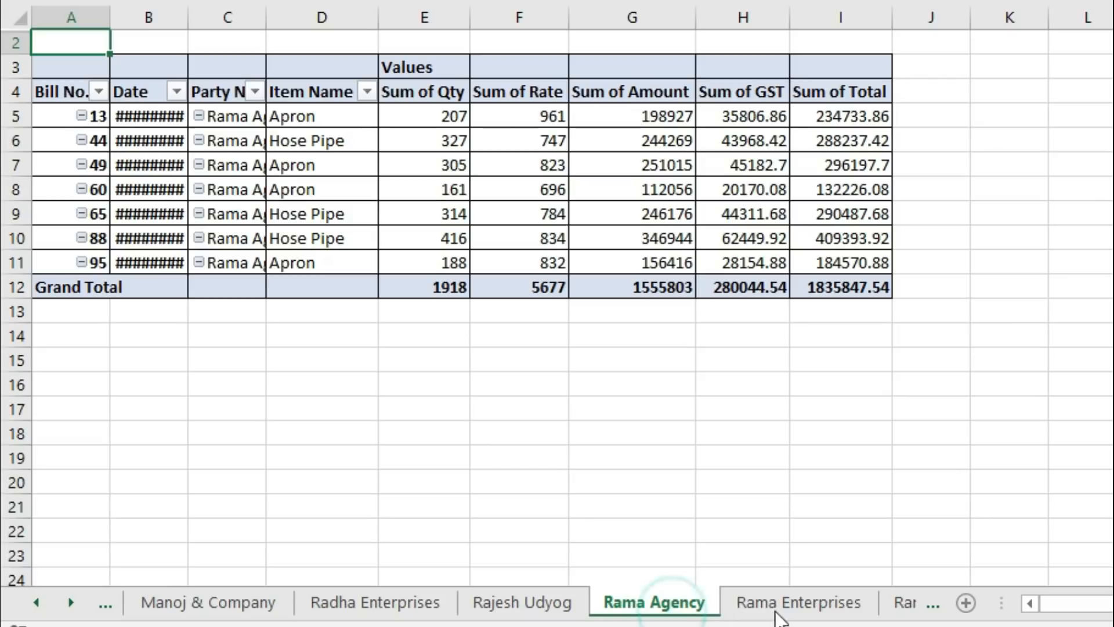
left_click(778, 612)
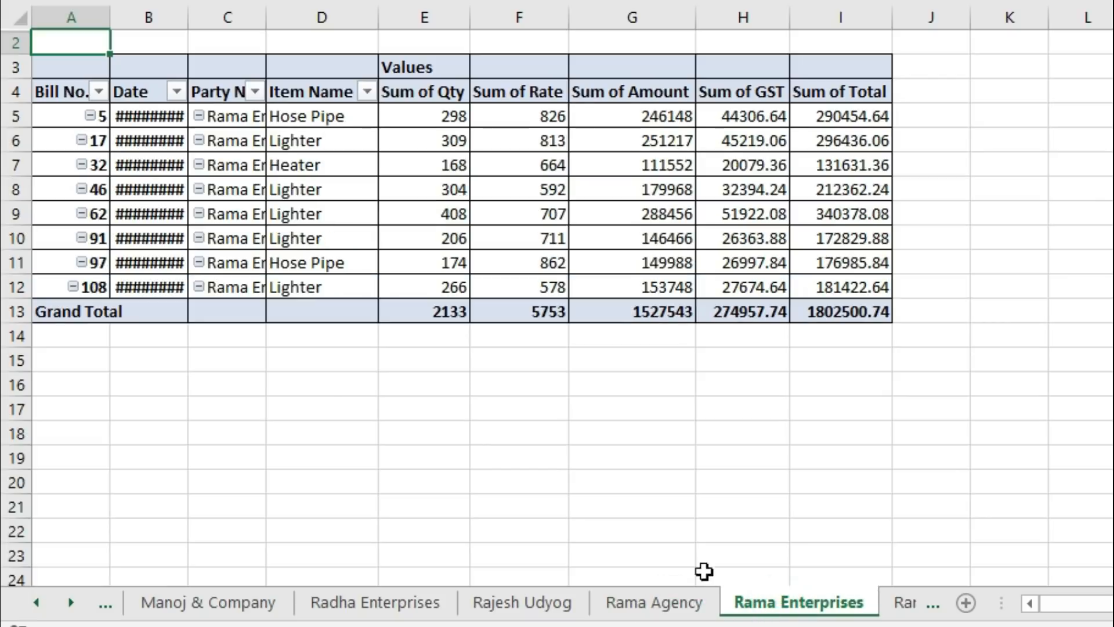
Step: Group all sheets from Rajesh Udyog, widen the Date column to fit full dates, and autofit the Party Name column
left_click(149, 17)
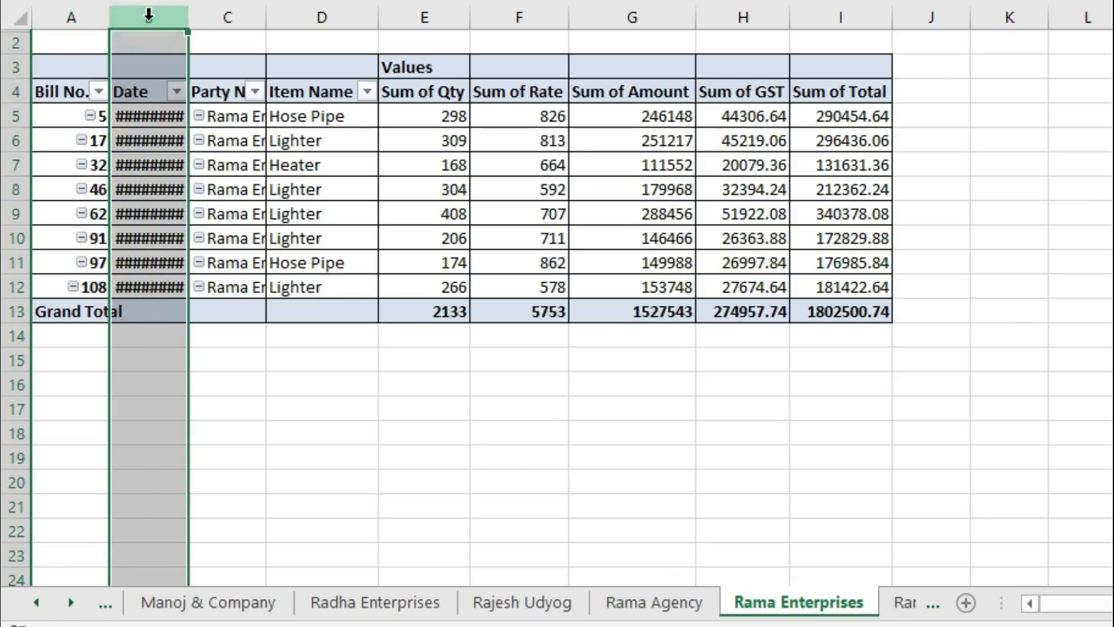
left_click(224, 6)
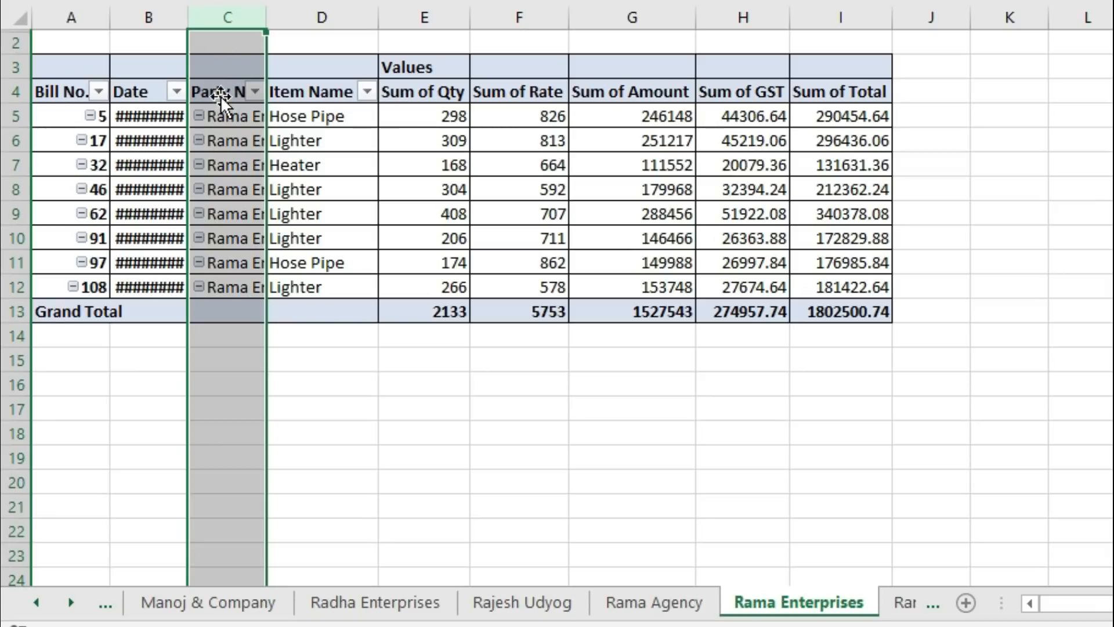
left_click(148, 115)
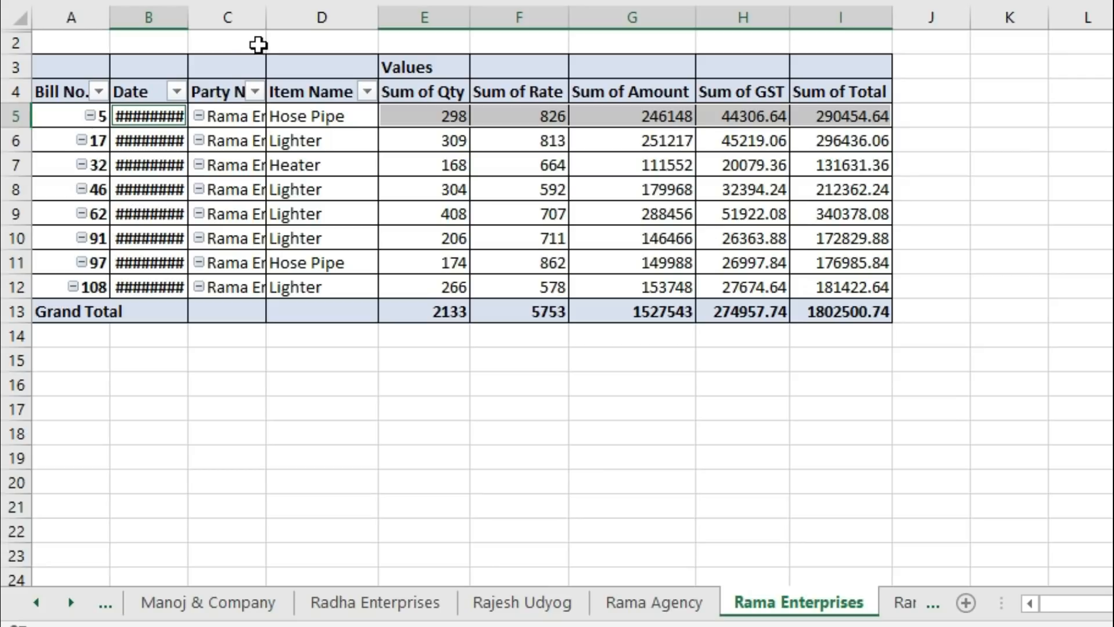
right_click(501, 615)
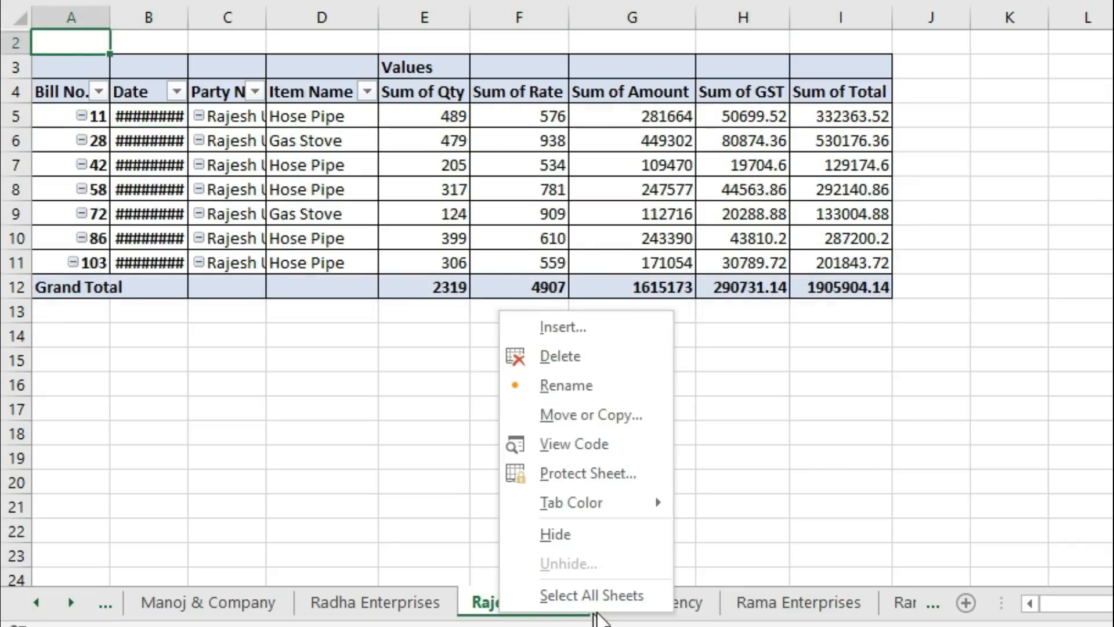
left_click(604, 603)
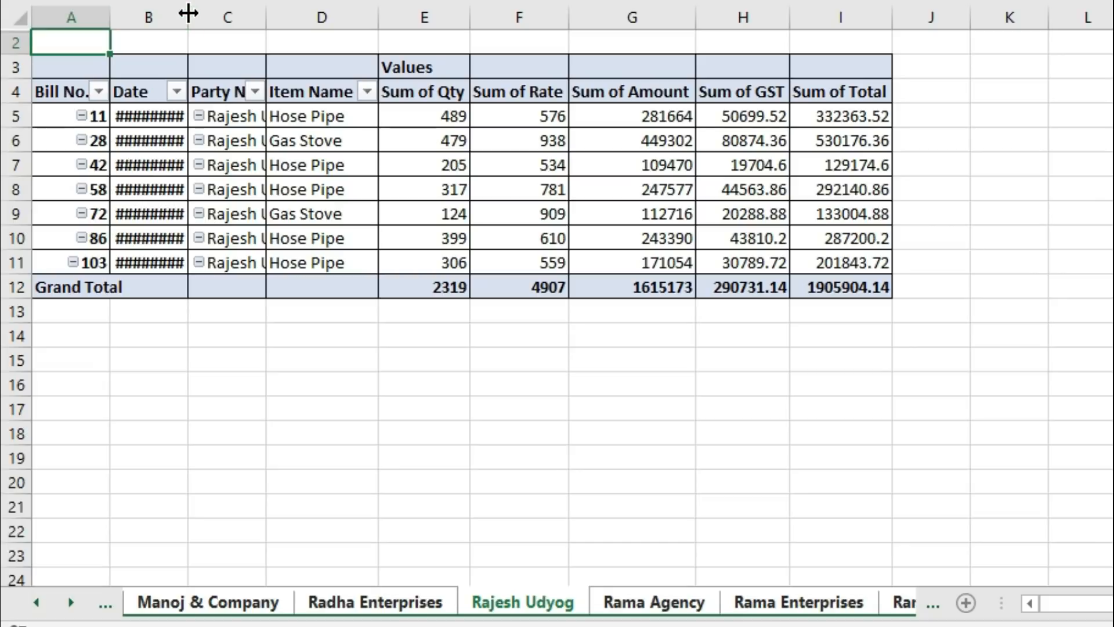
left_click_drag(188, 13, 232, 18)
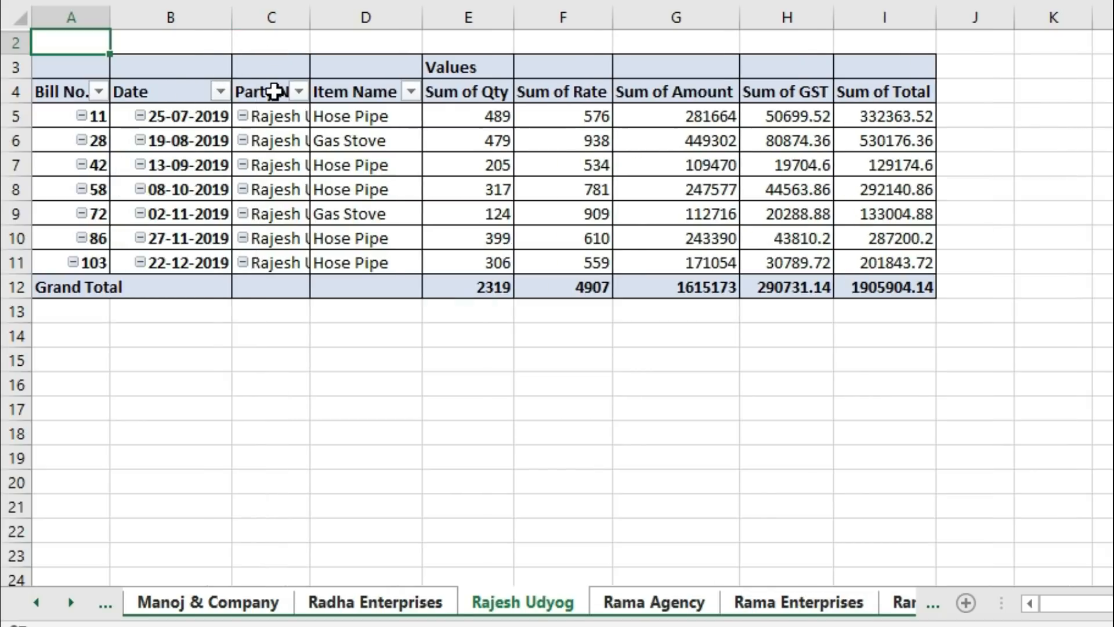
double_click(310, 18)
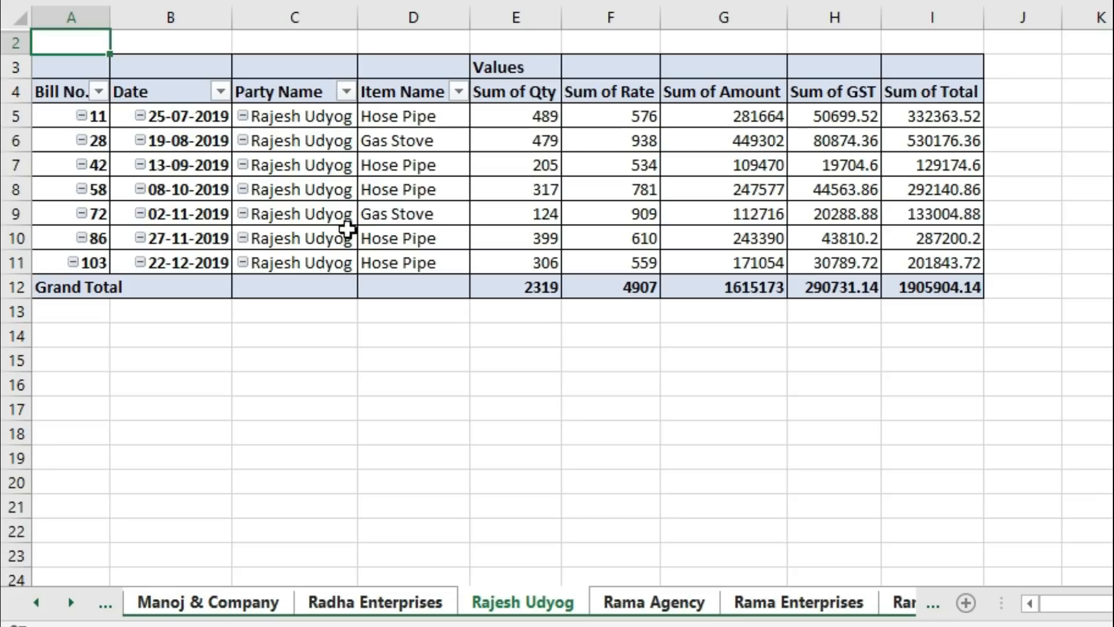
Step: Check the Date and Party Name column widths on the party sheets from Manoj & Company through Rana Udyog
scroll(557, 313, "up", 4)
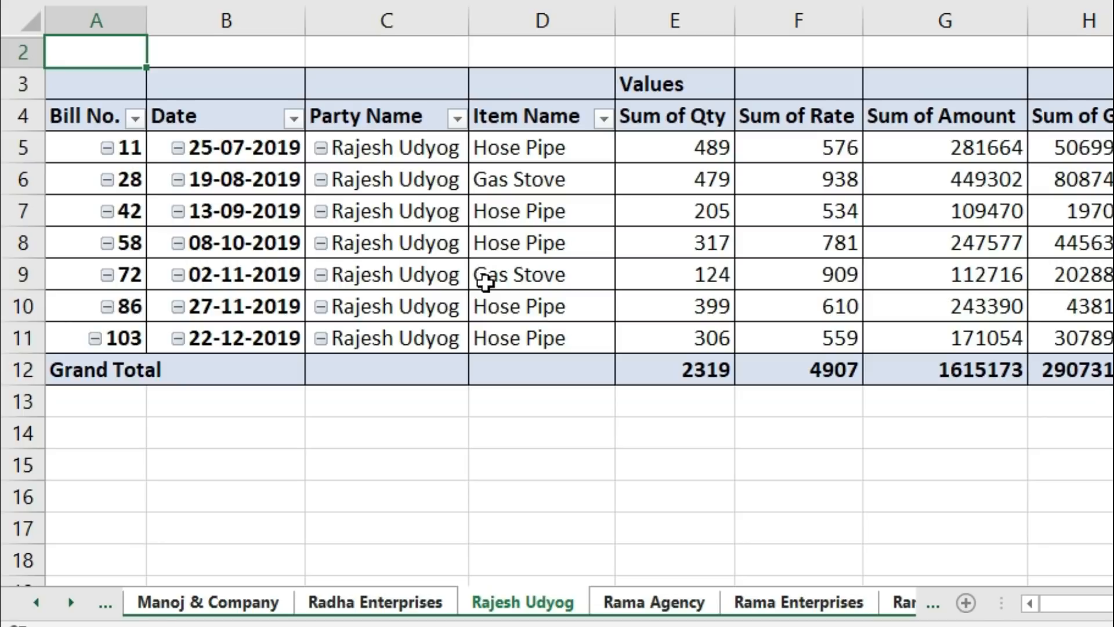
left_click(224, 604)
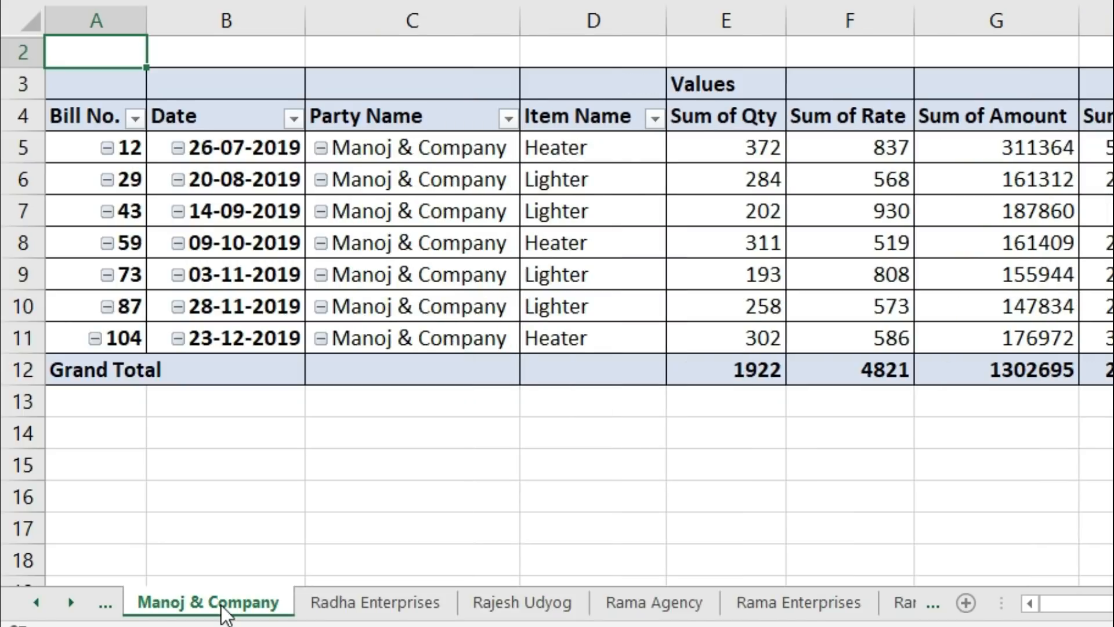
left_click(316, 606)
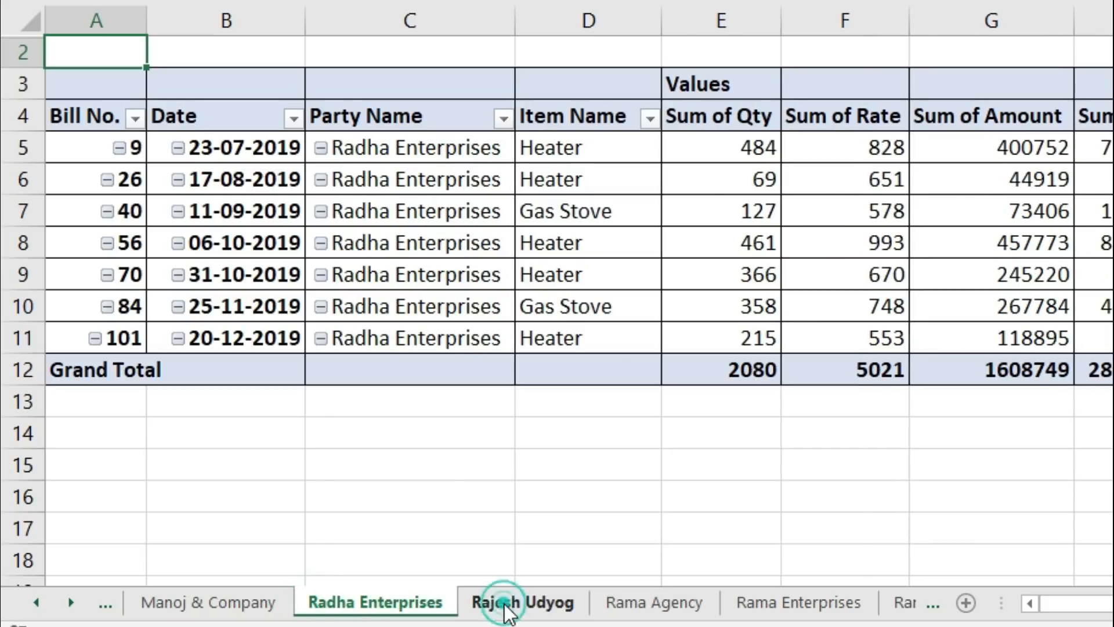
left_click(505, 605)
left_click(651, 603)
left_click(748, 604)
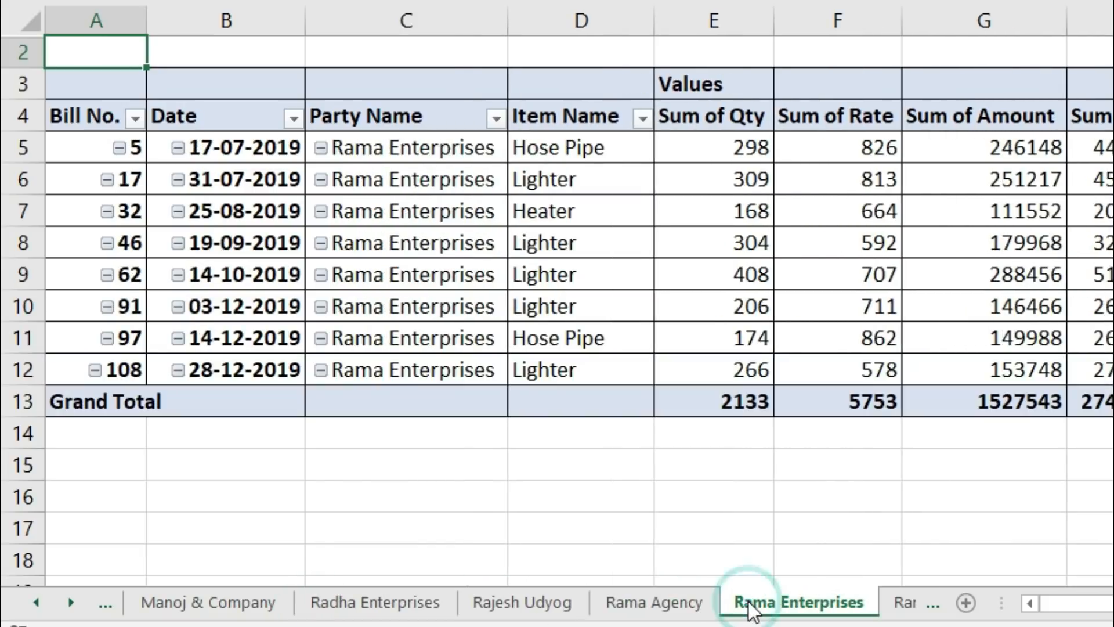
left_click(897, 600)
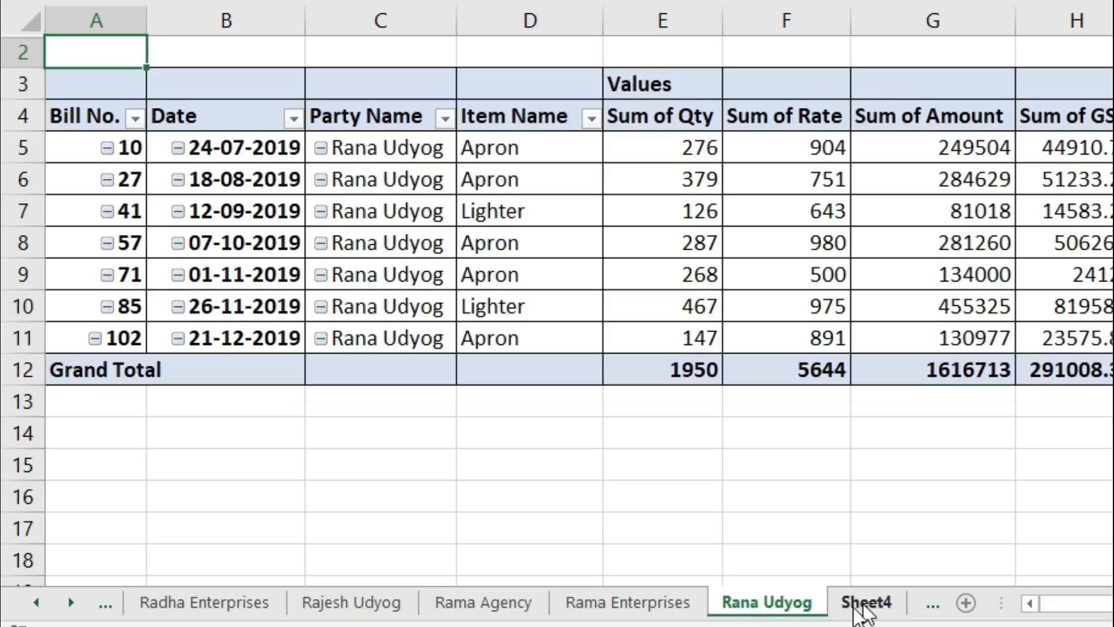
left_click(664, 604)
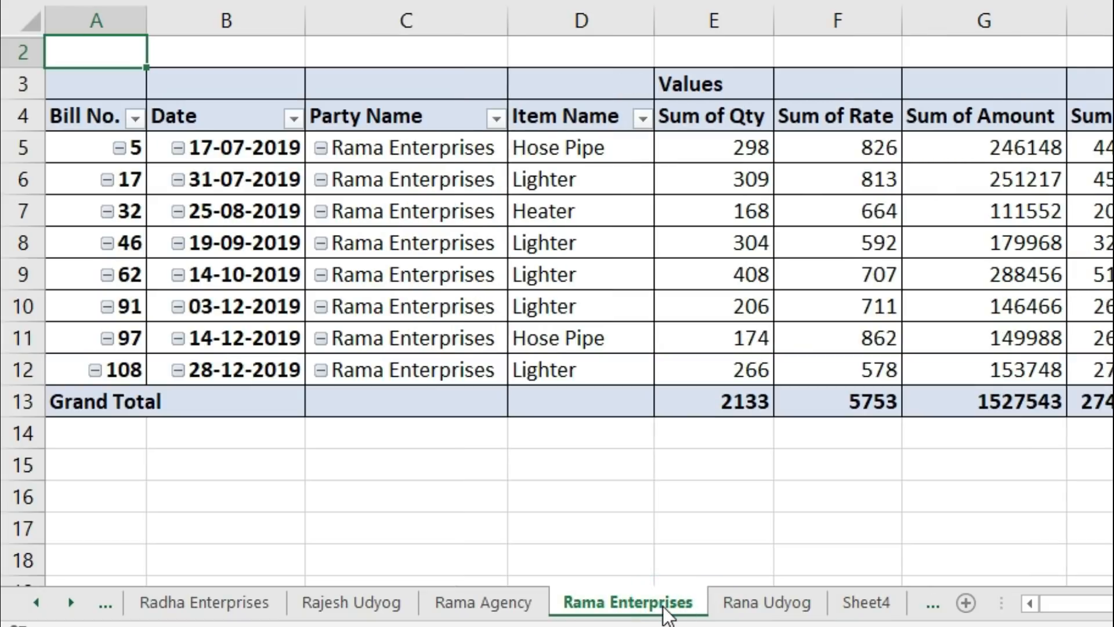
Step: Browse the workbook's sheet tabs back and forth between the first party sheets and the last sheet
left_click(65, 605)
left_click(65, 604)
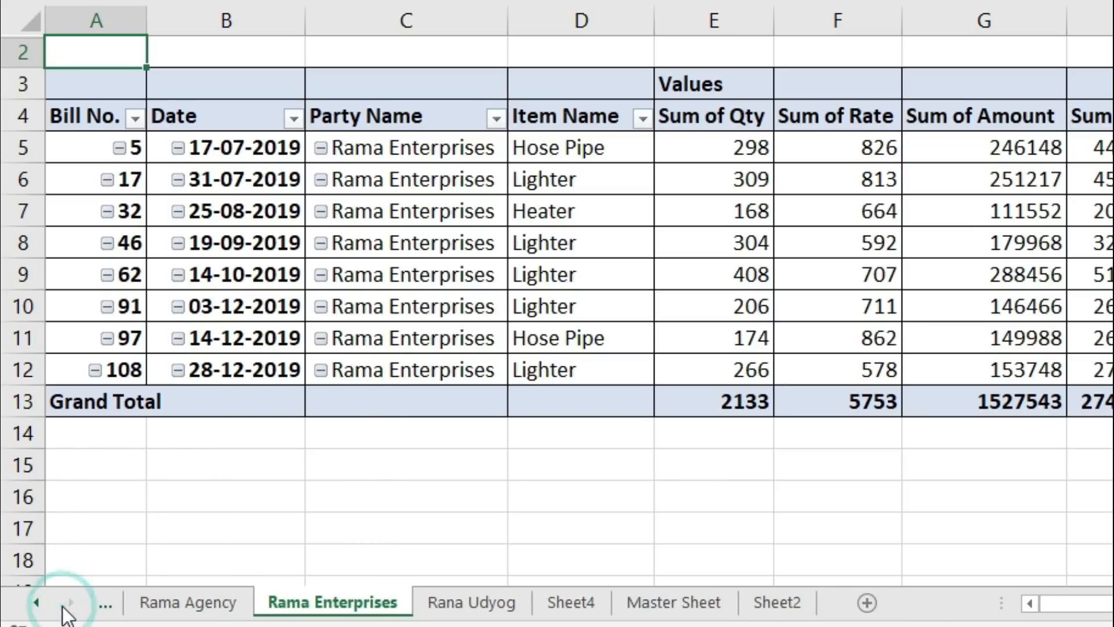
left_click(36, 603)
left_click(36, 603)
left_click(36, 603)
left_click(35, 603)
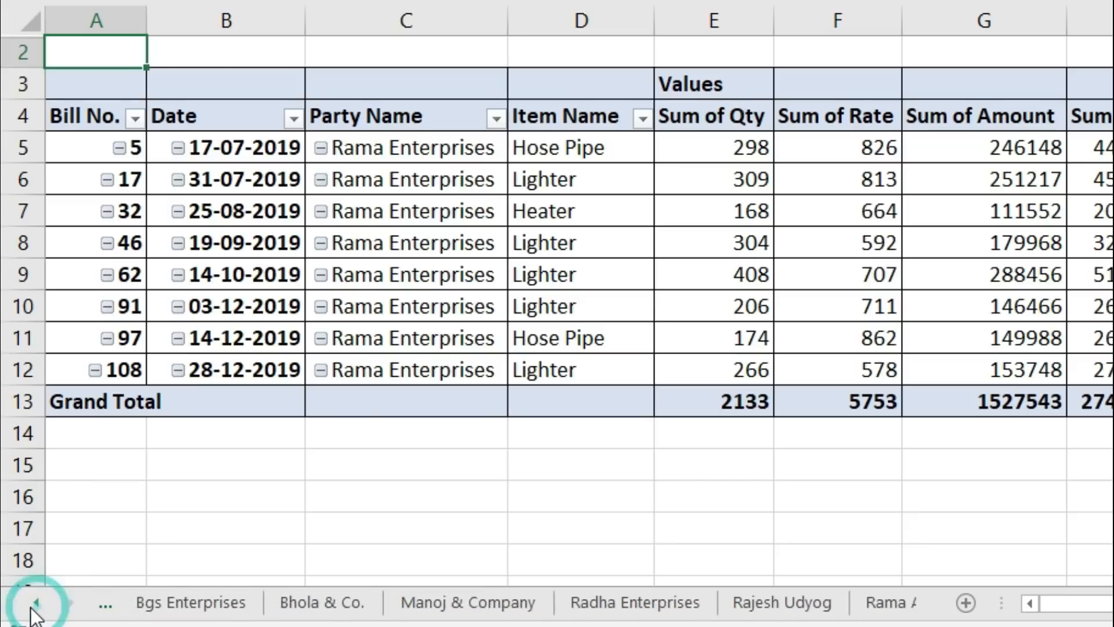
left_click(65, 605)
left_click(65, 605)
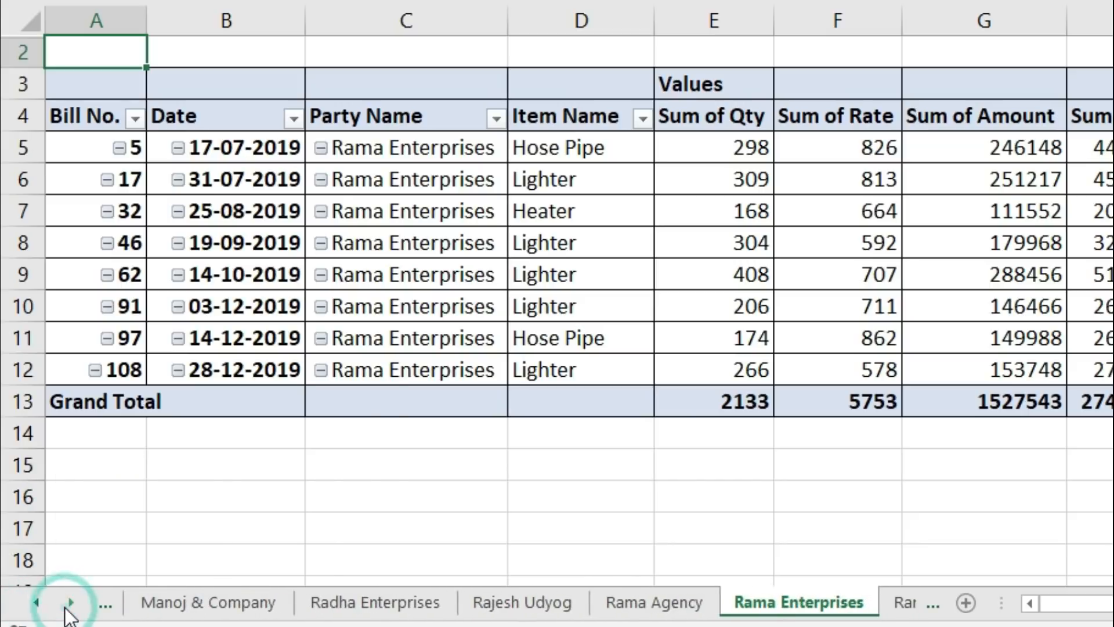
left_click(36, 603)
left_click(37, 603)
left_click(36, 603)
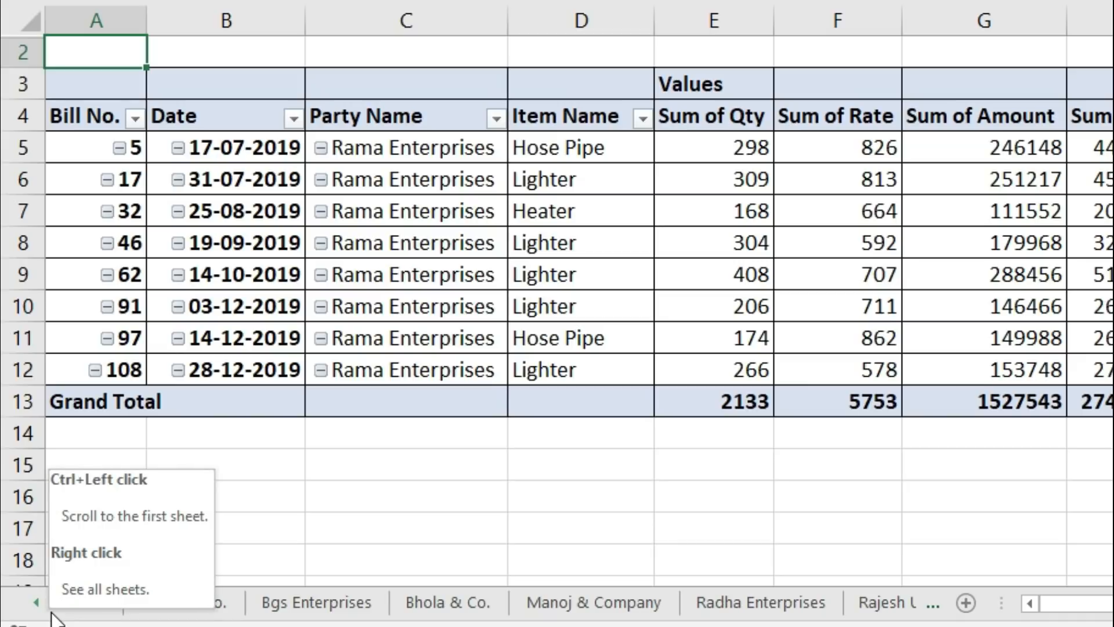
Step: Jump to Master Sheet from the list of all sheets and select cell D8 in the Party Name for Filter column
right_click(52, 616)
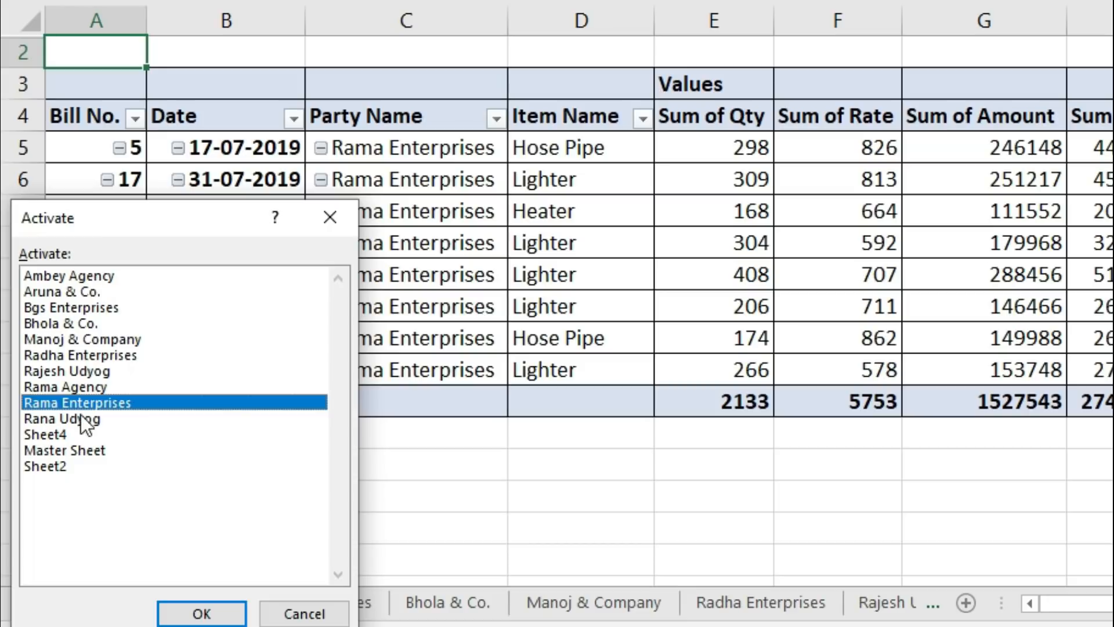
left_click(86, 456)
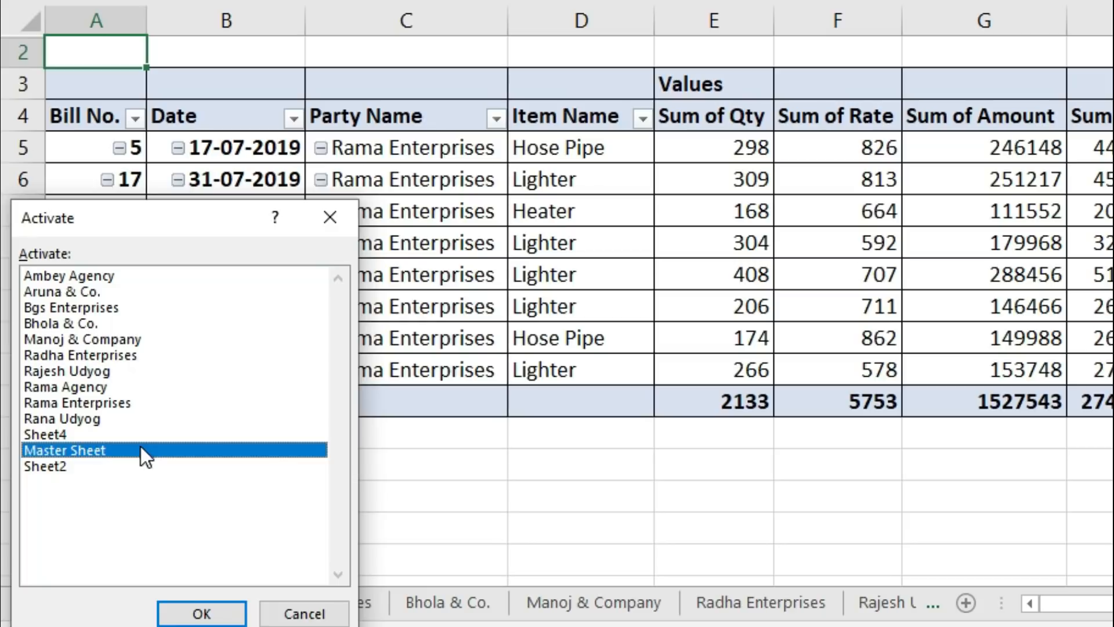
left_click(203, 613)
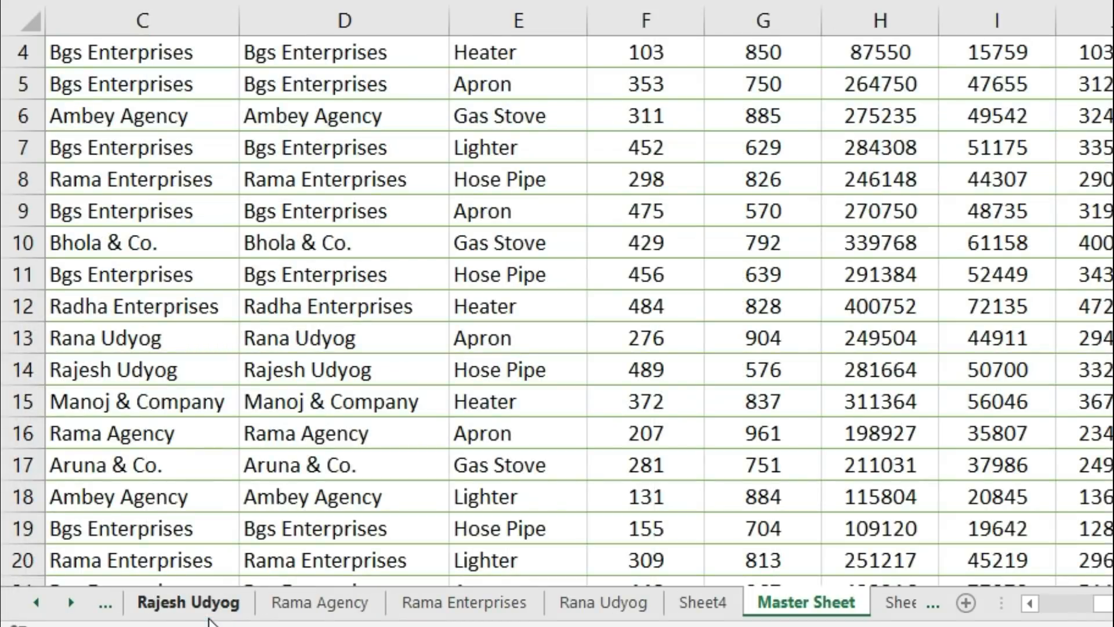
scroll(679, 393, "up", 1)
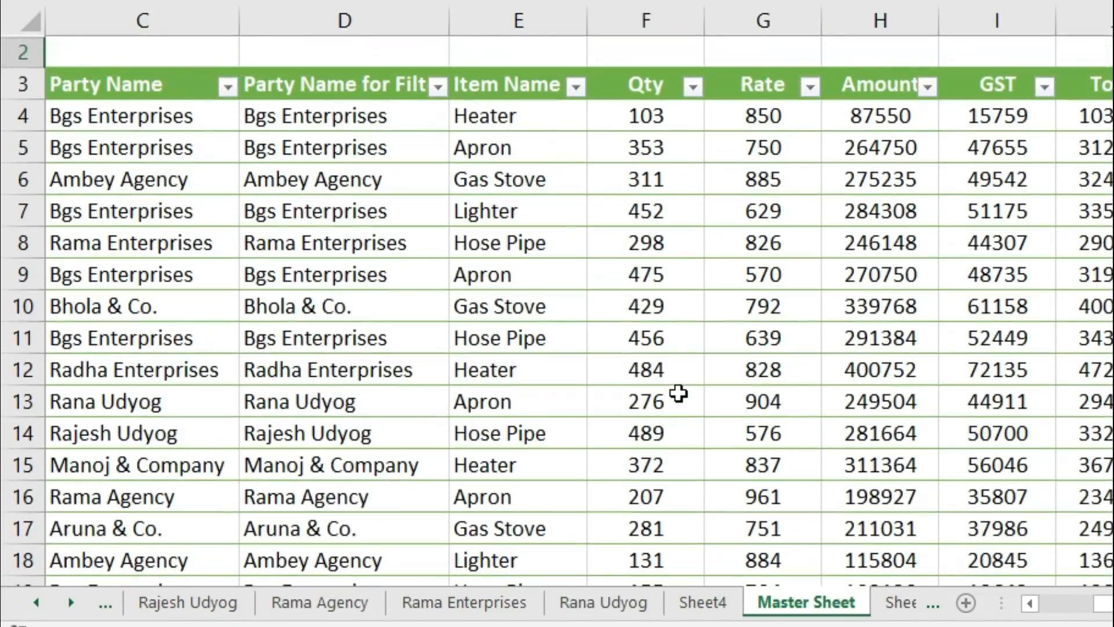
left_click(364, 257)
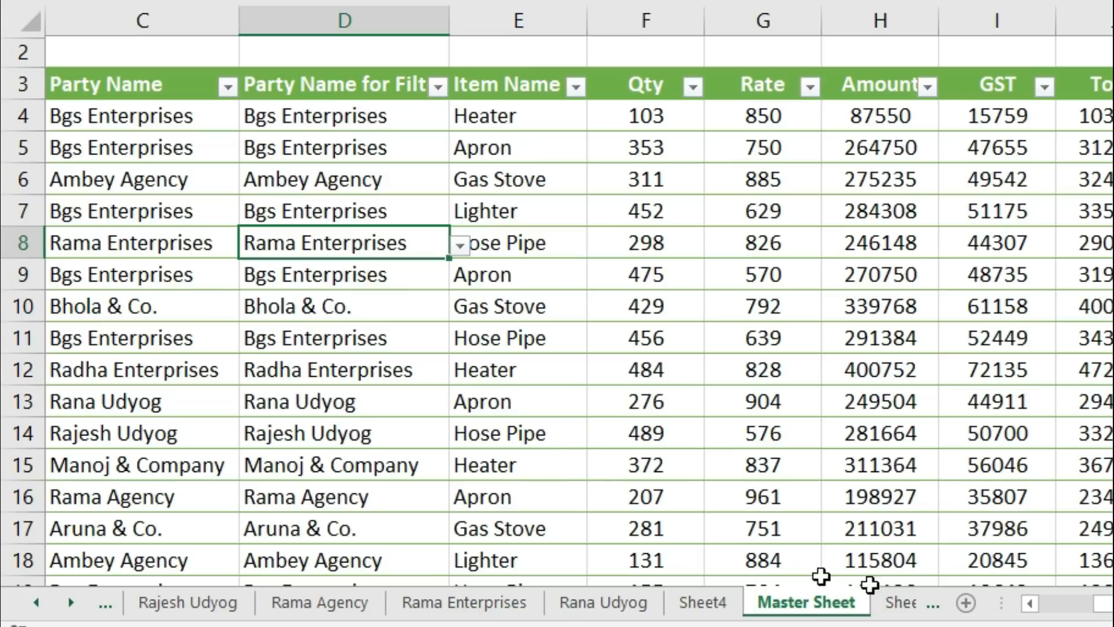
Step: Compare the Master Sheet's bill columns with the Rana Udyog party sheet, ending on the Master Sheet
left_click_drag(1102, 603, 965, 616)
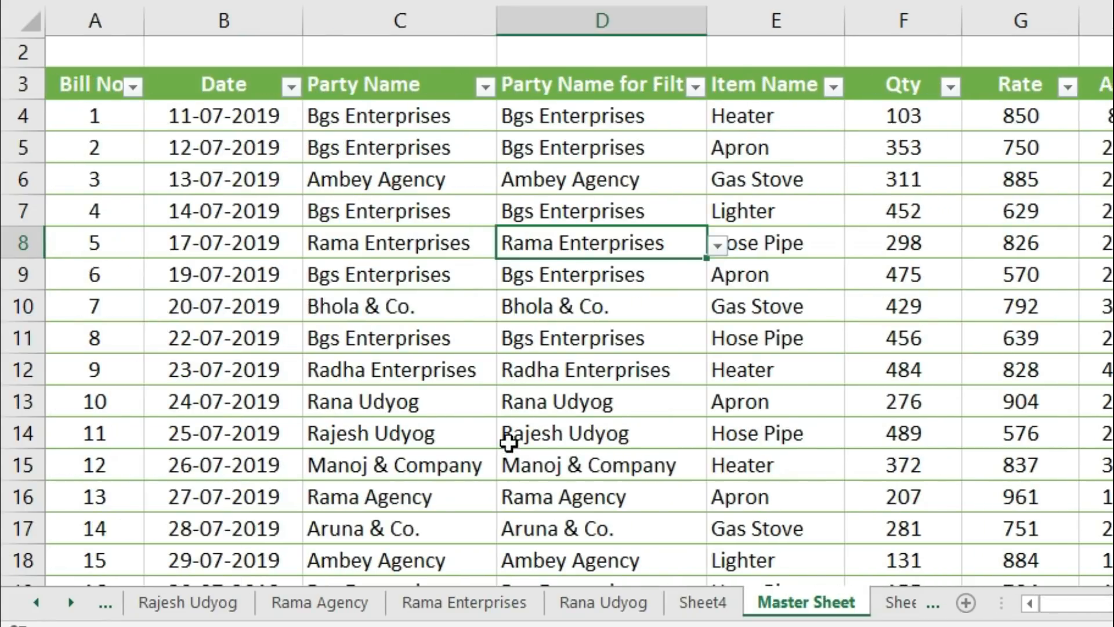
left_click(561, 605)
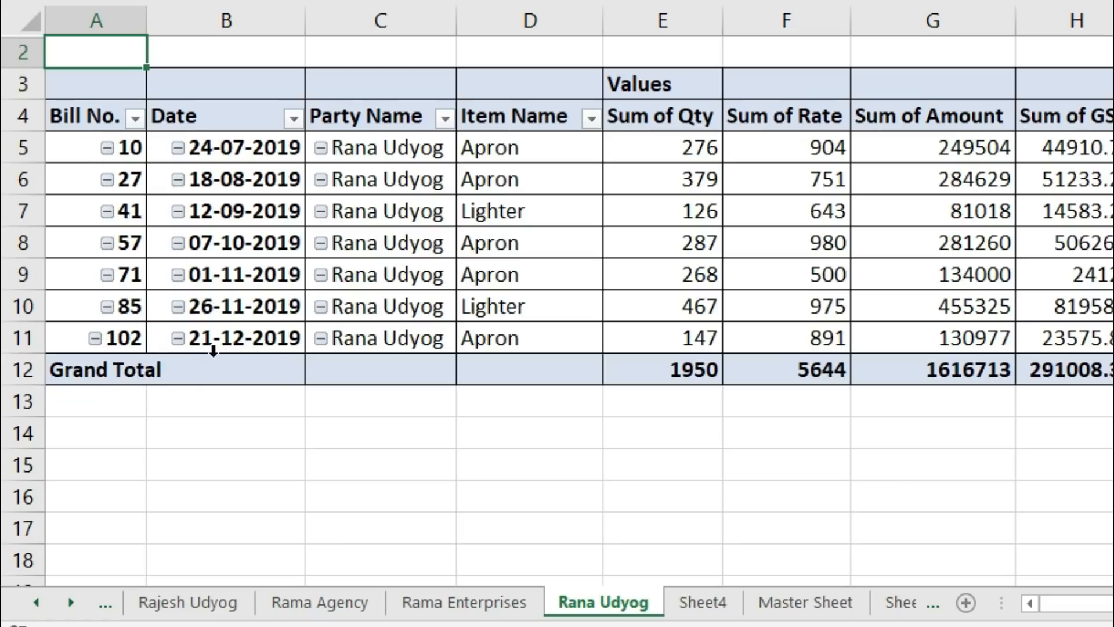
left_click(790, 604)
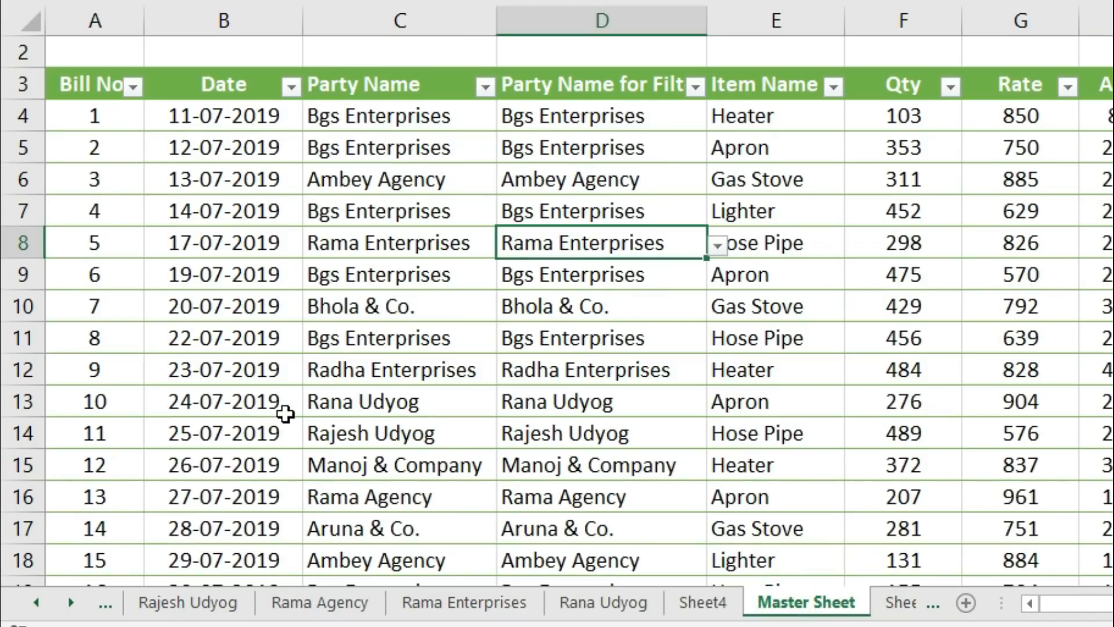
Step: Start a new entry below the last Master Sheet row with Bill No. 110 and the date 31-12-2019 copied from the row above
scroll(286, 410, "down", 16)
left_click(286, 391)
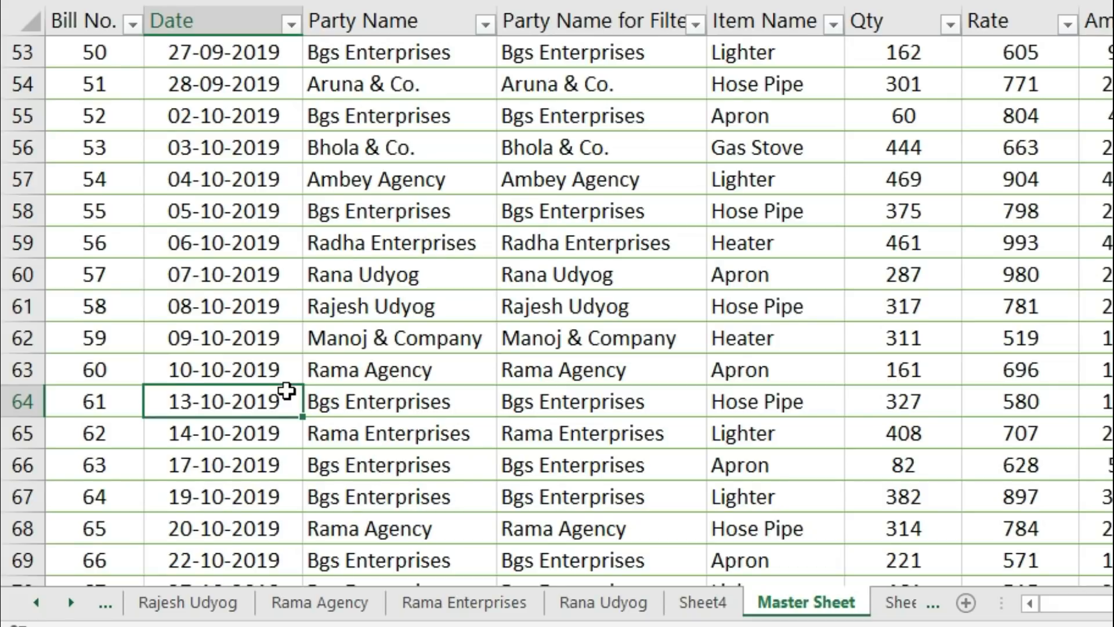
key("ctrl+Down")
key("Down")
key("Down")
key("Down")
key("Down")
key("Down")
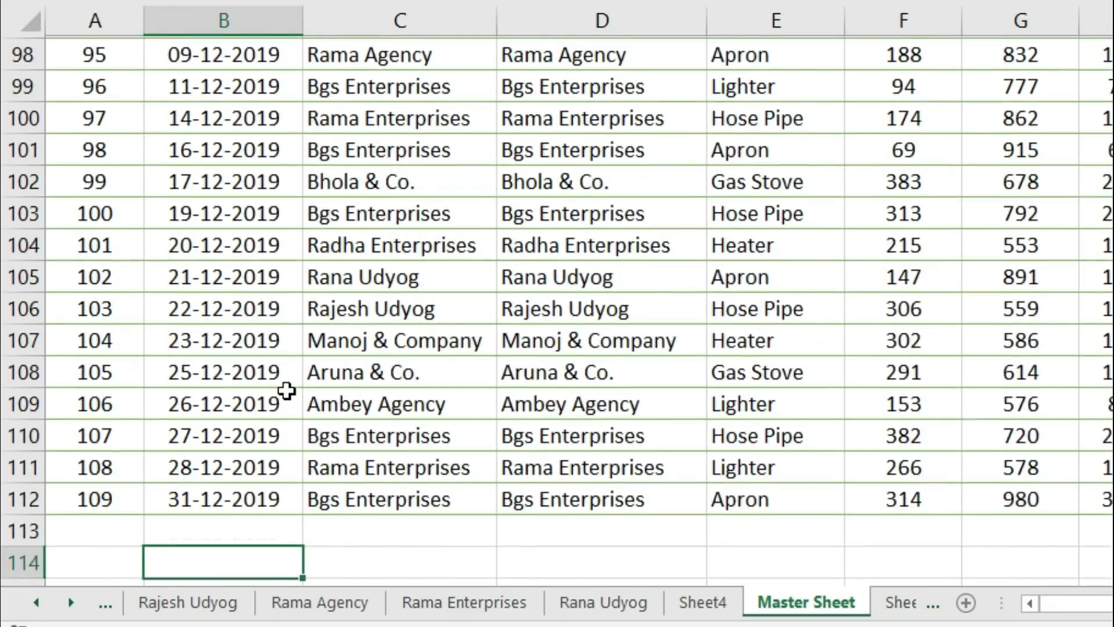
key("Up")
key("Up")
key("Up")
key("Up")
key("Up")
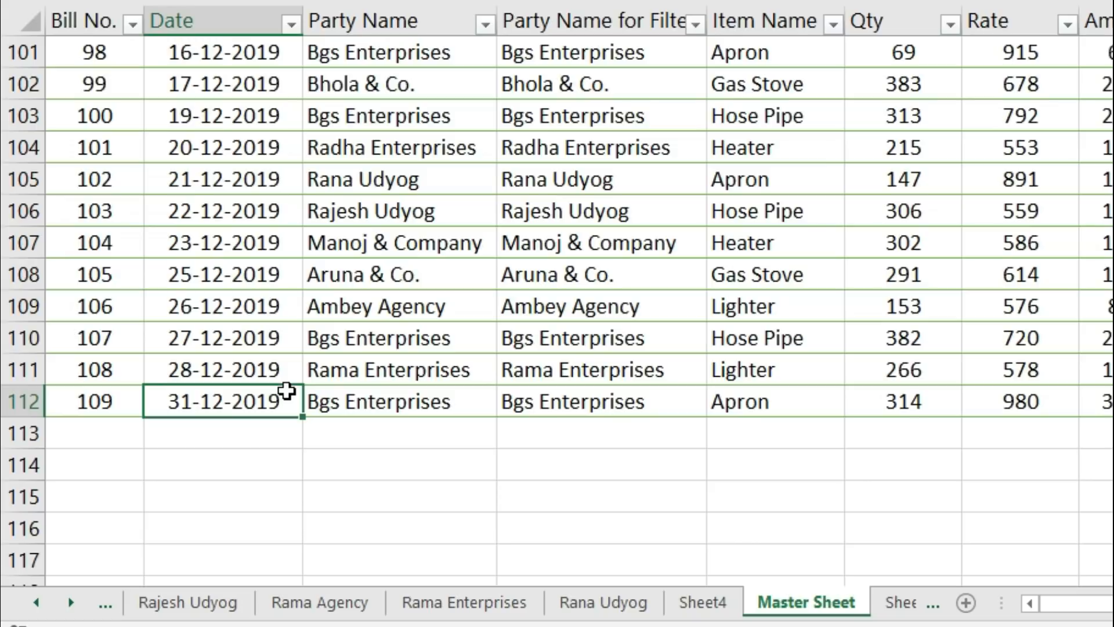
key("Down")
key("Left")
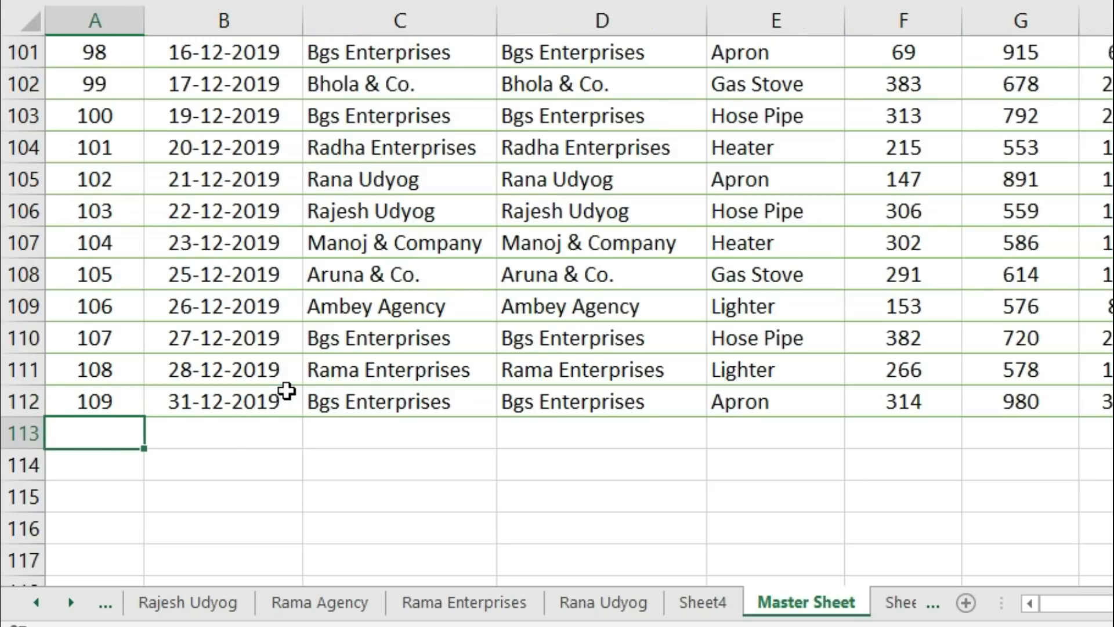
type("110")
key("Tab")
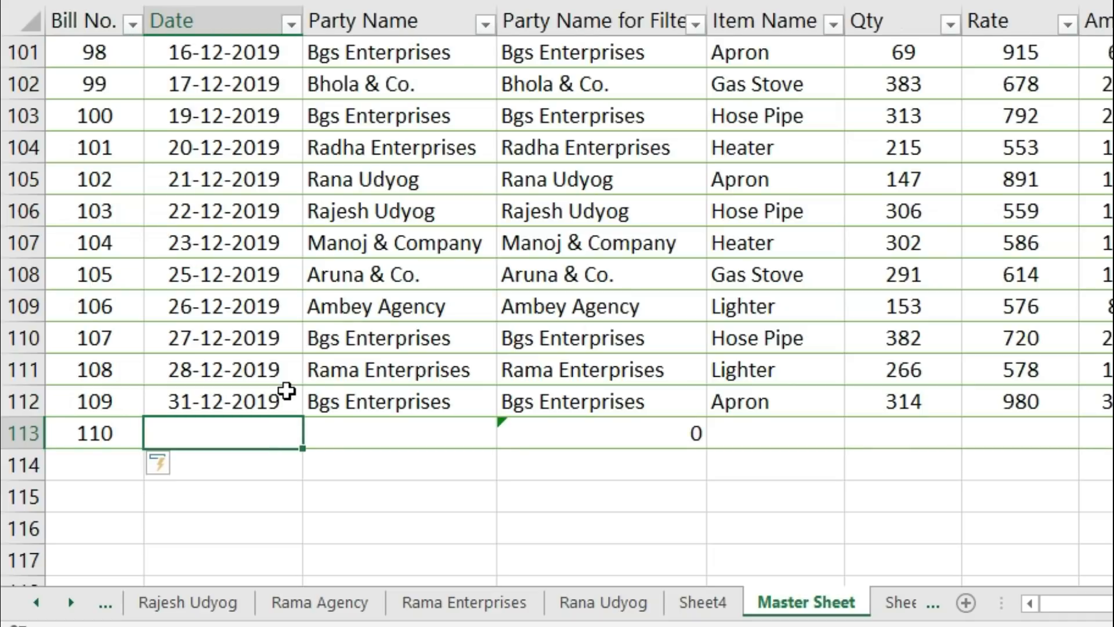
key("ctrl+d")
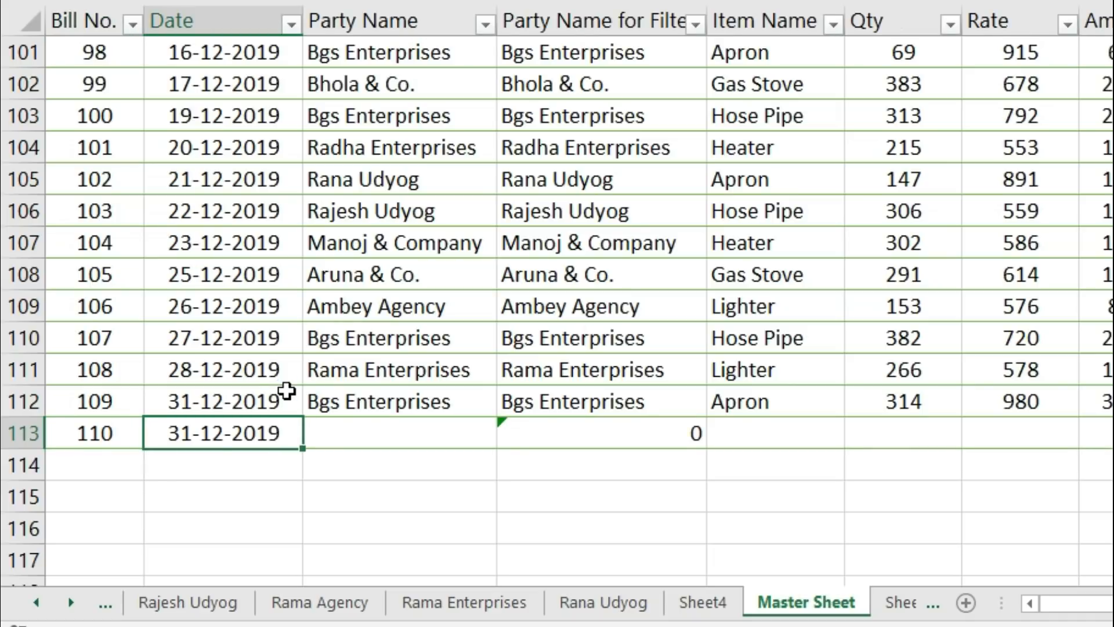
key("Tab")
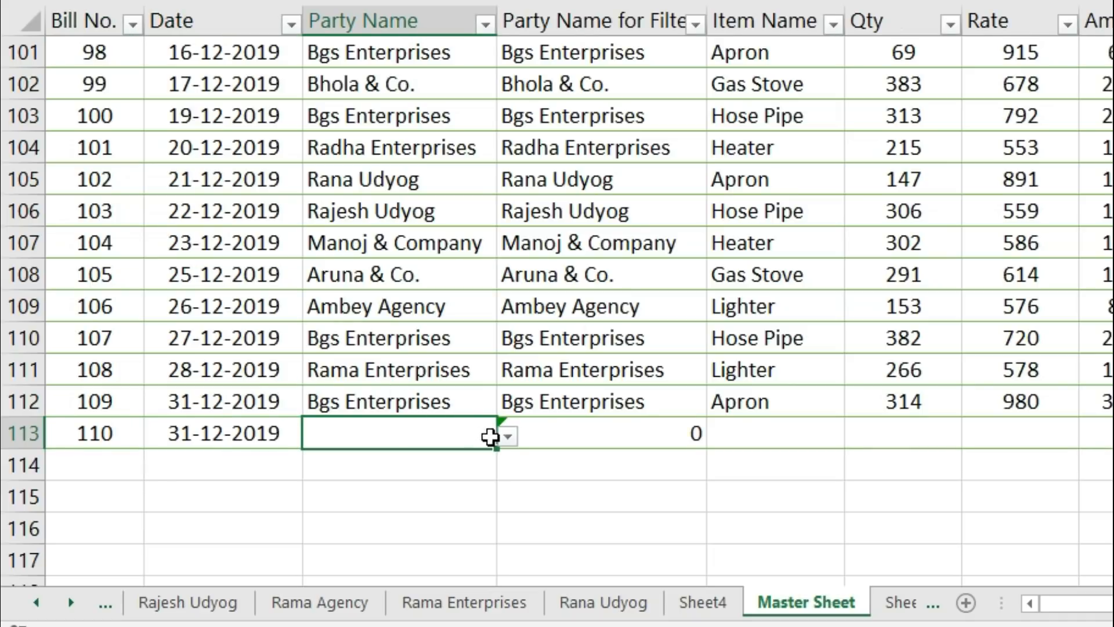
Step: Choose Rana Udyog as the new row's Party Name and check its Party Name for Filter cell
left_click(509, 436)
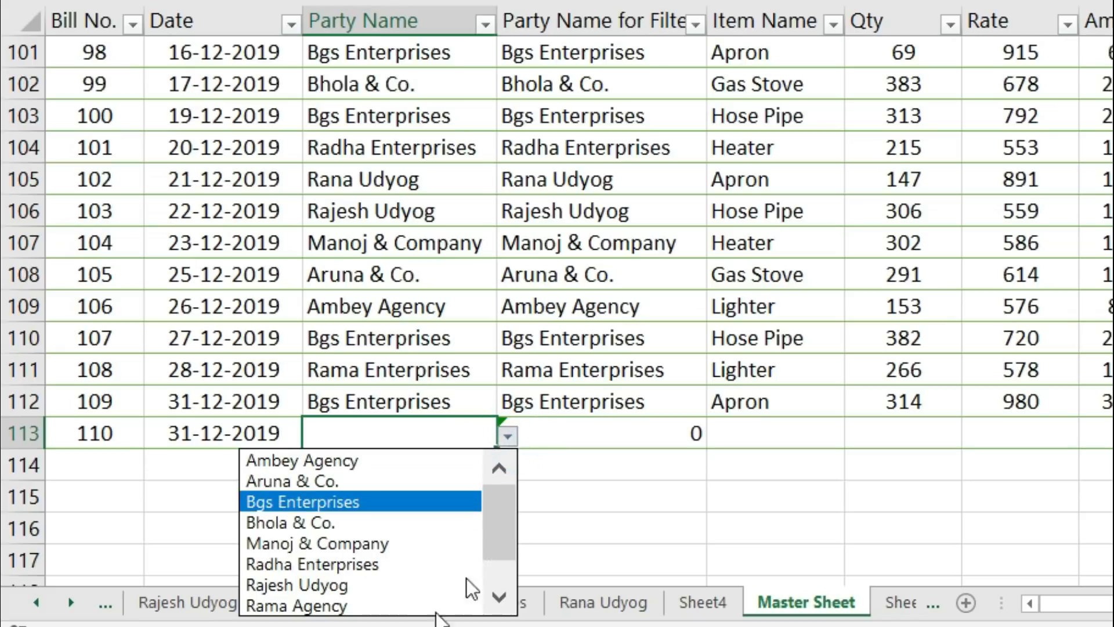
left_click_drag(499, 552, 501, 568)
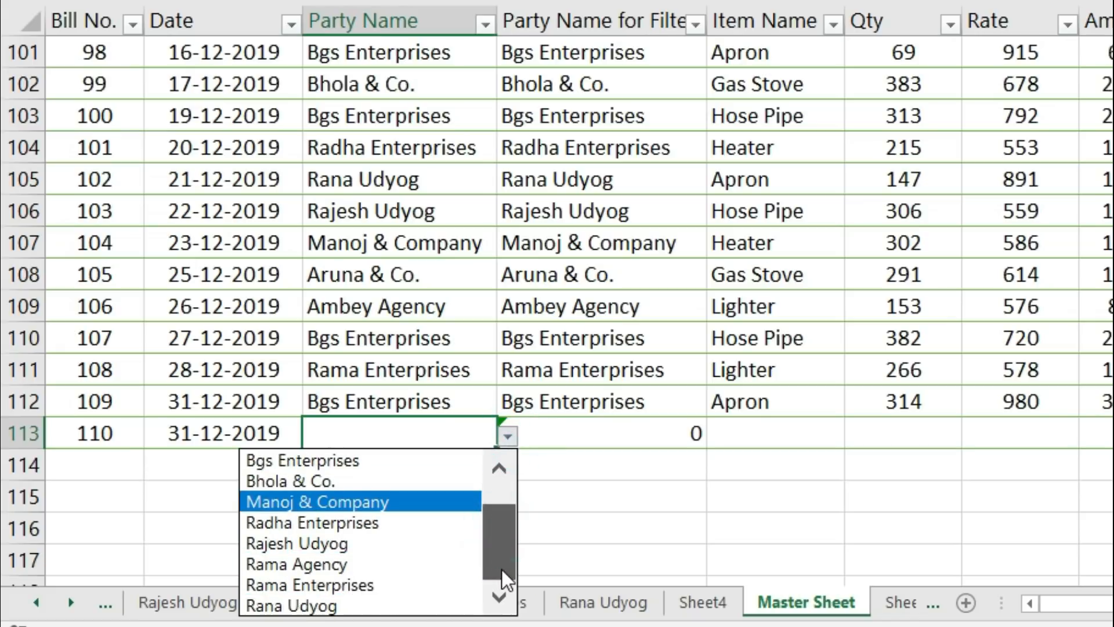
left_click(371, 607)
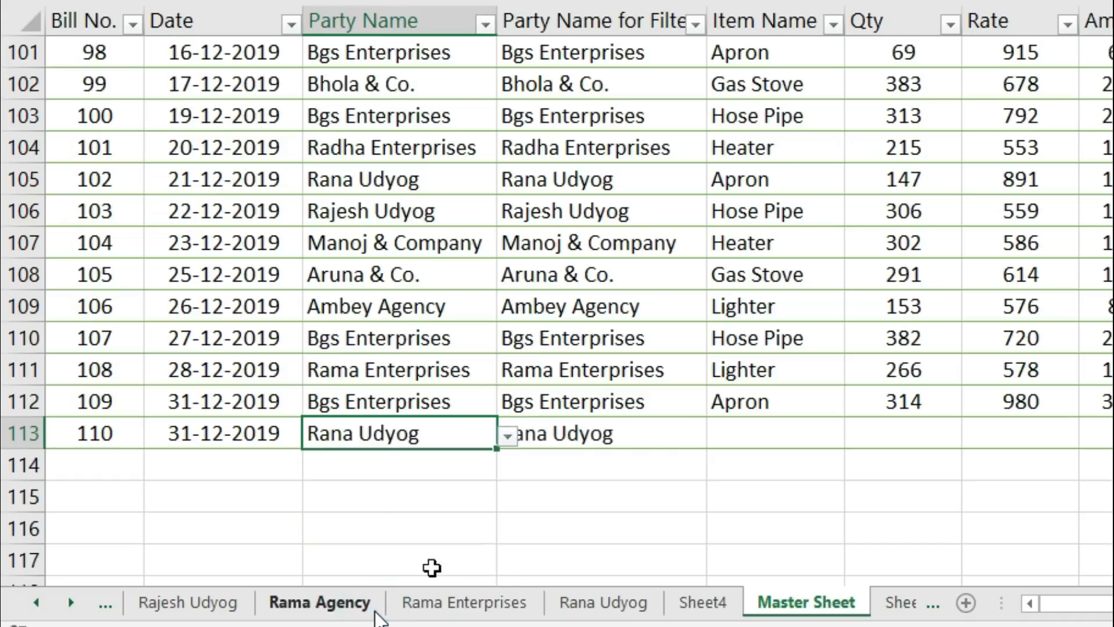
left_click(660, 444)
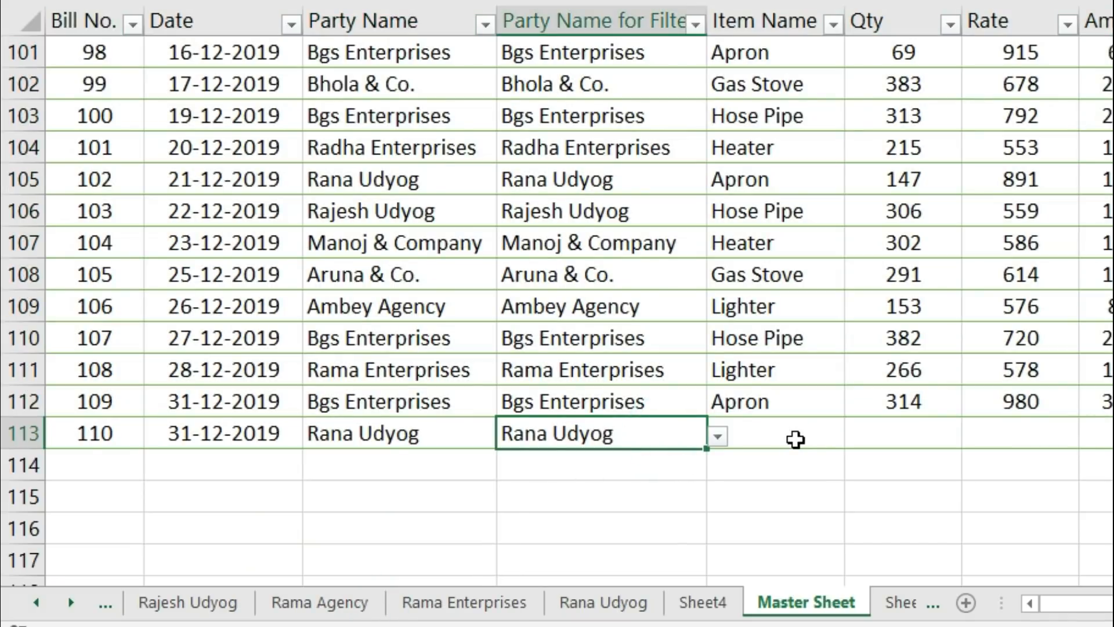
left_click(796, 439)
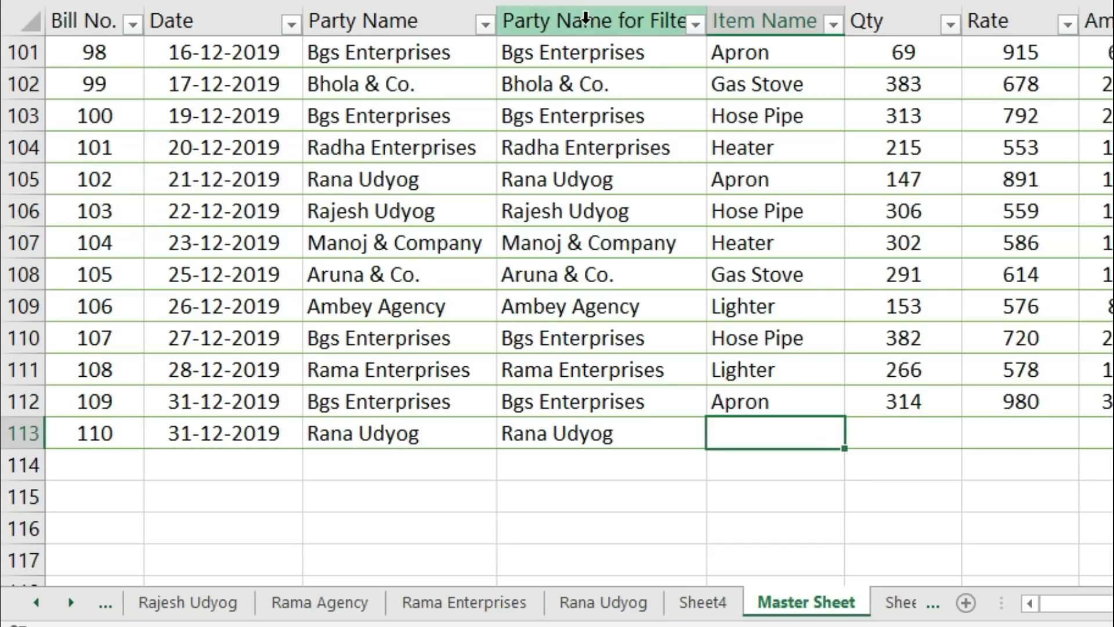
Step: Hide the Party Name for Filter column in the Master Sheet table
left_click(586, 19)
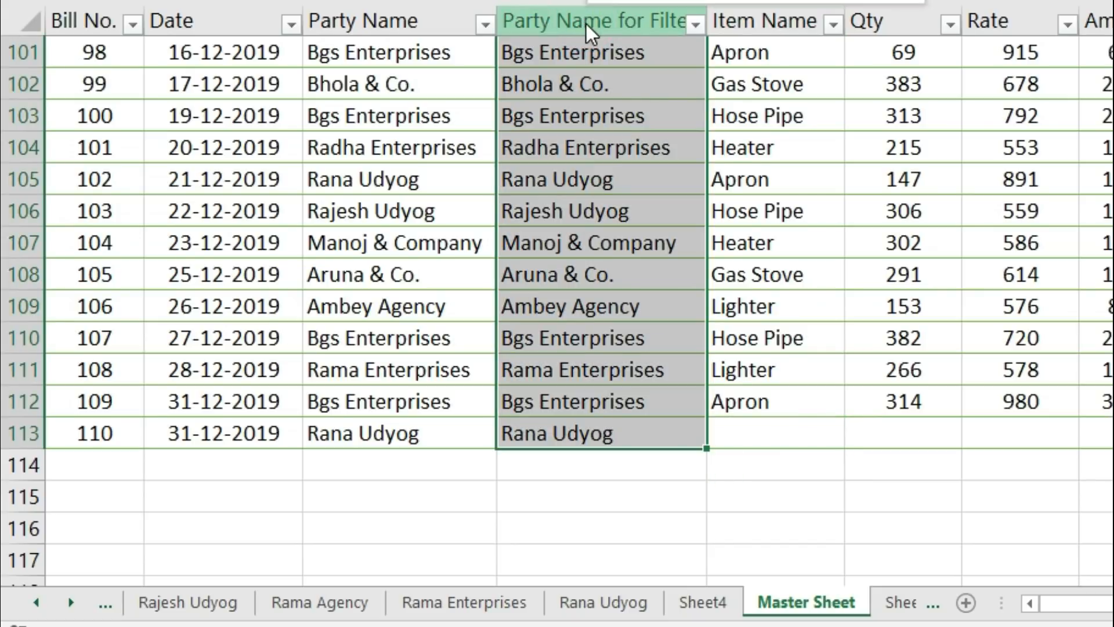
right_click(586, 20)
left_click(692, 340)
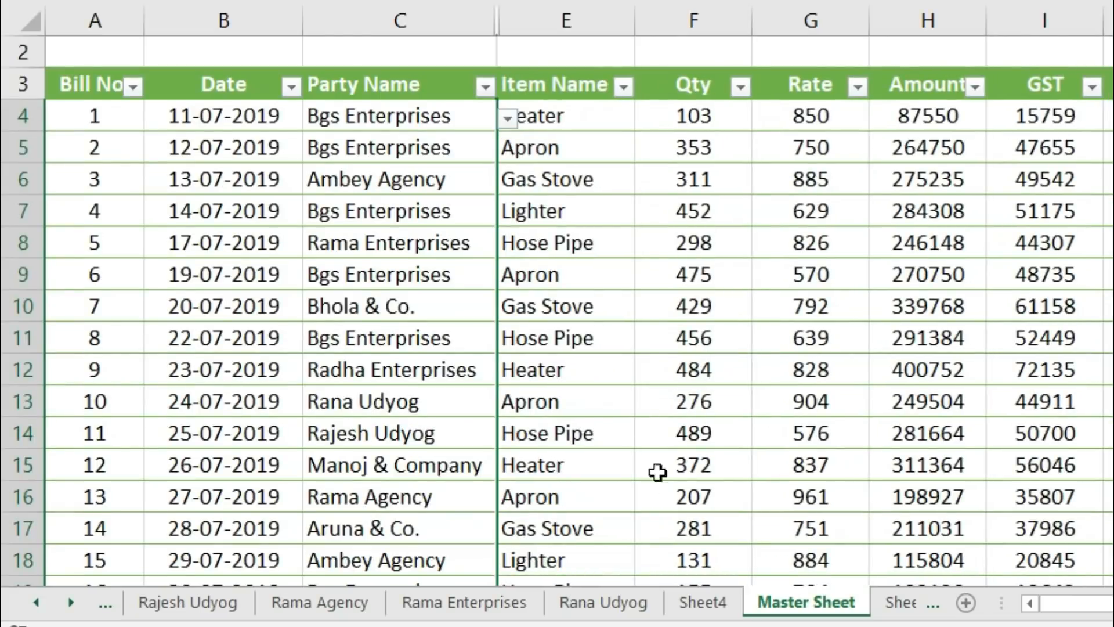
Step: Complete the new bill 110 row with Item Name Apron, Qty 10 and Rate 980
scroll(667, 477, "down", 5)
left_click(632, 400)
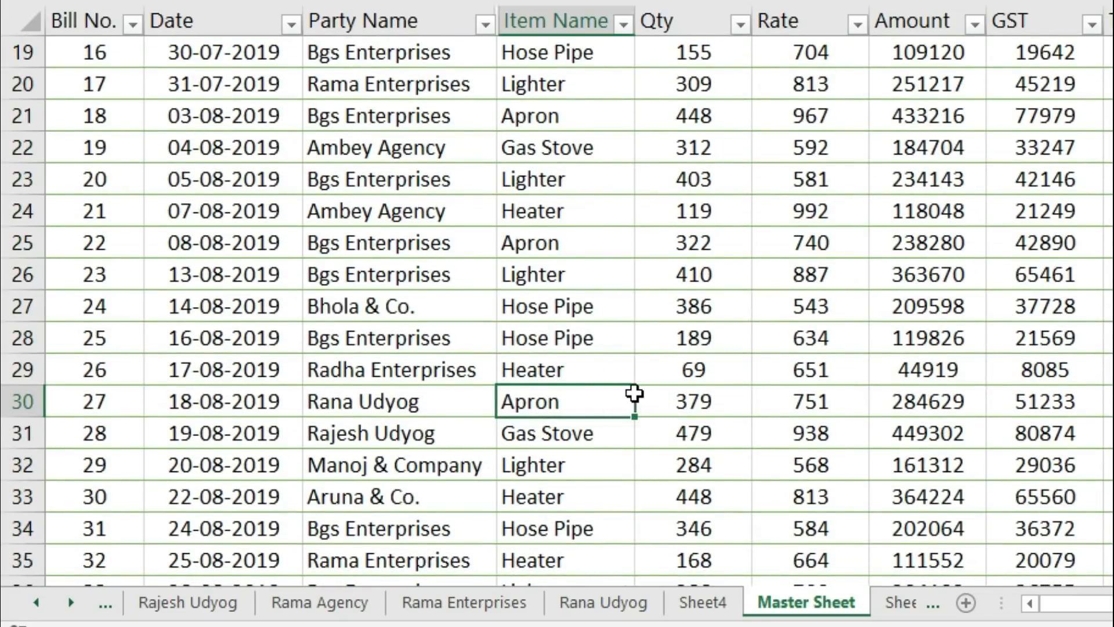
key("ctrl+Down")
key("Down")
key("Down")
key("Down")
key("Down")
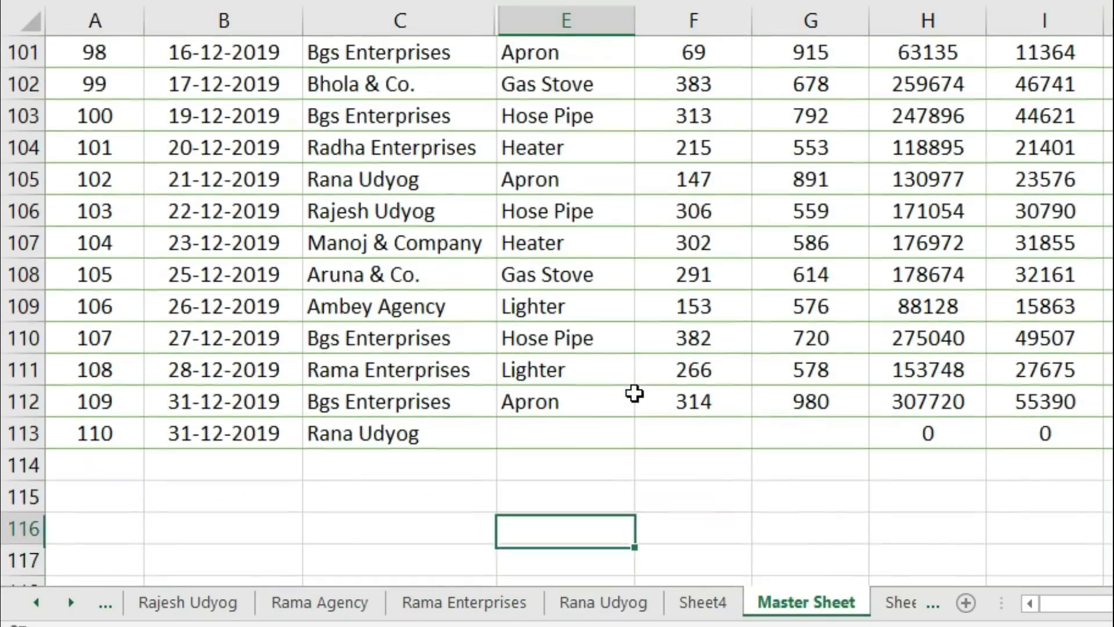
key("Up")
key("Up")
key("Up")
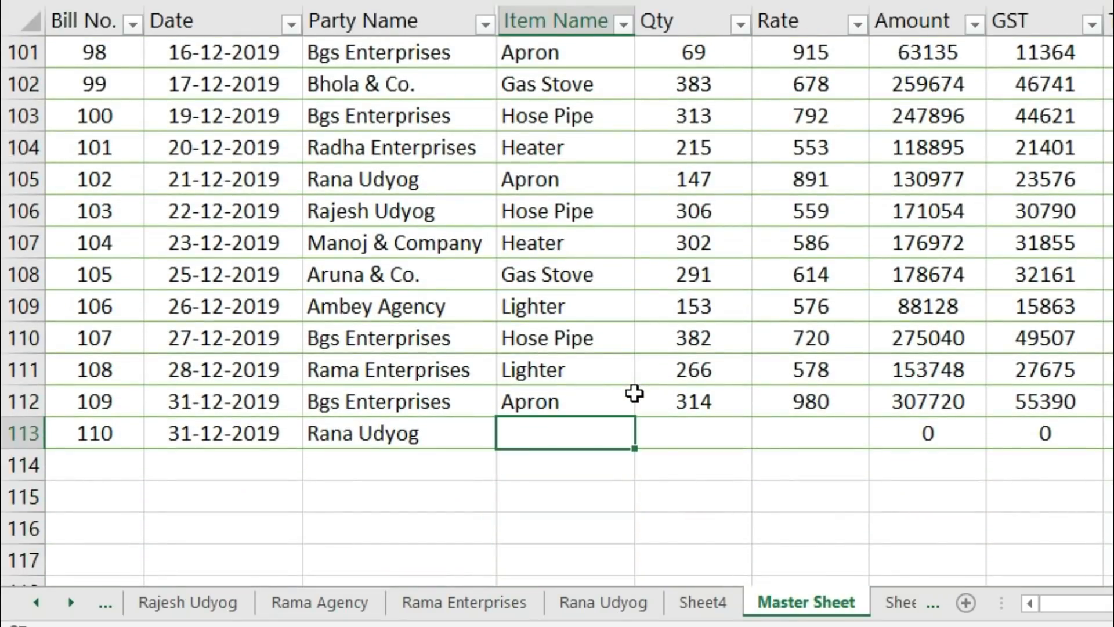
key("Tab")
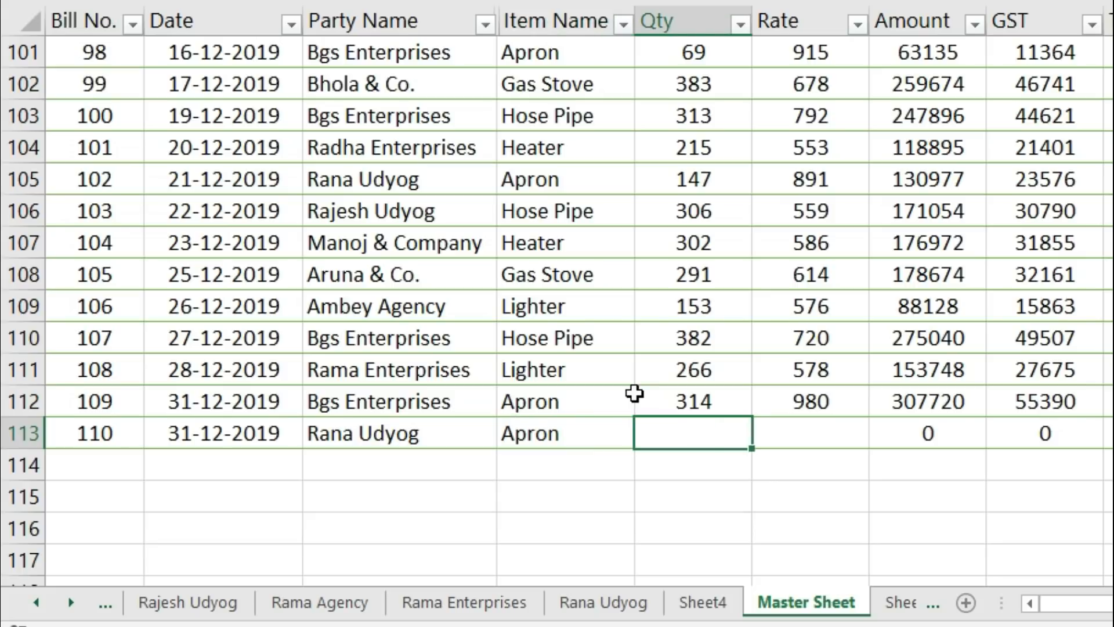
type("10")
key("Tab")
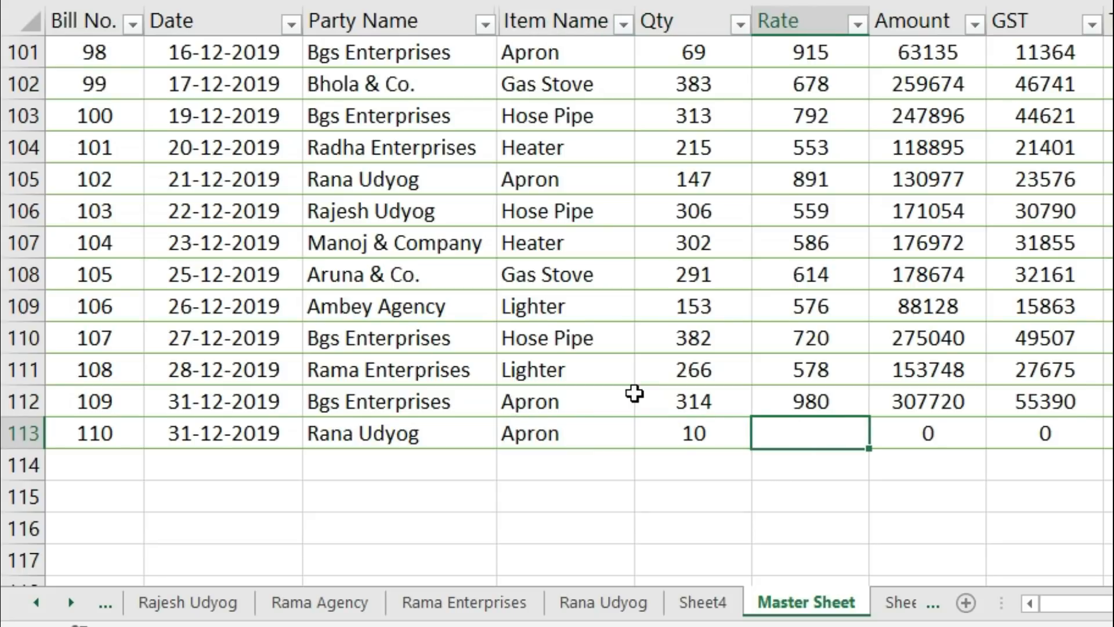
type("980")
key("Tab")
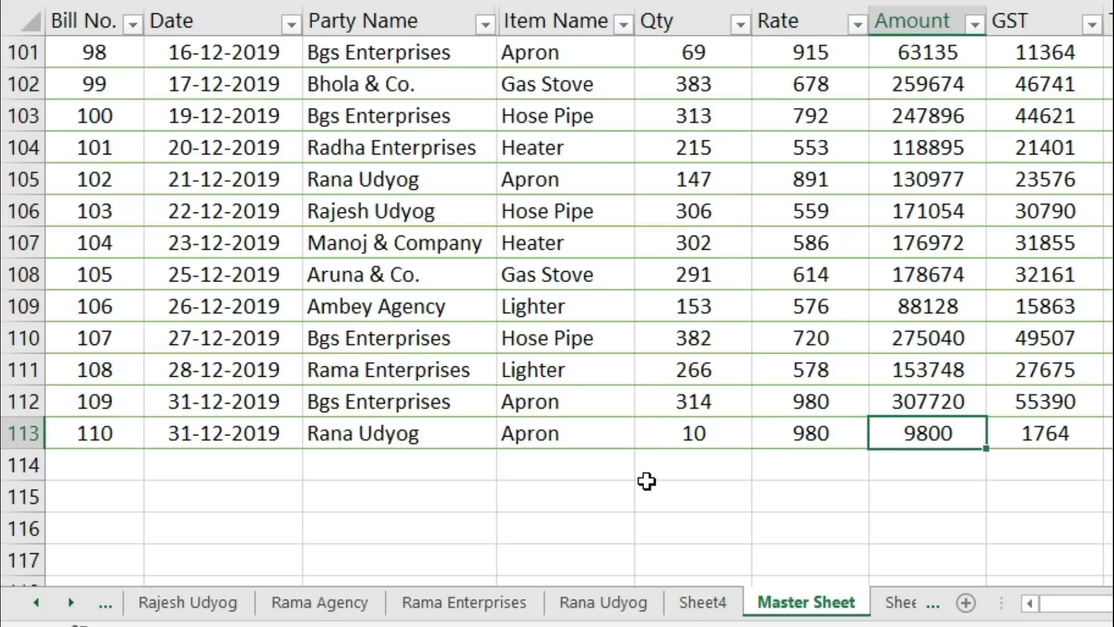
Step: Refresh the PivotTable on the Rana Udyog sheet and inspect the row for bill 110
left_click(602, 606)
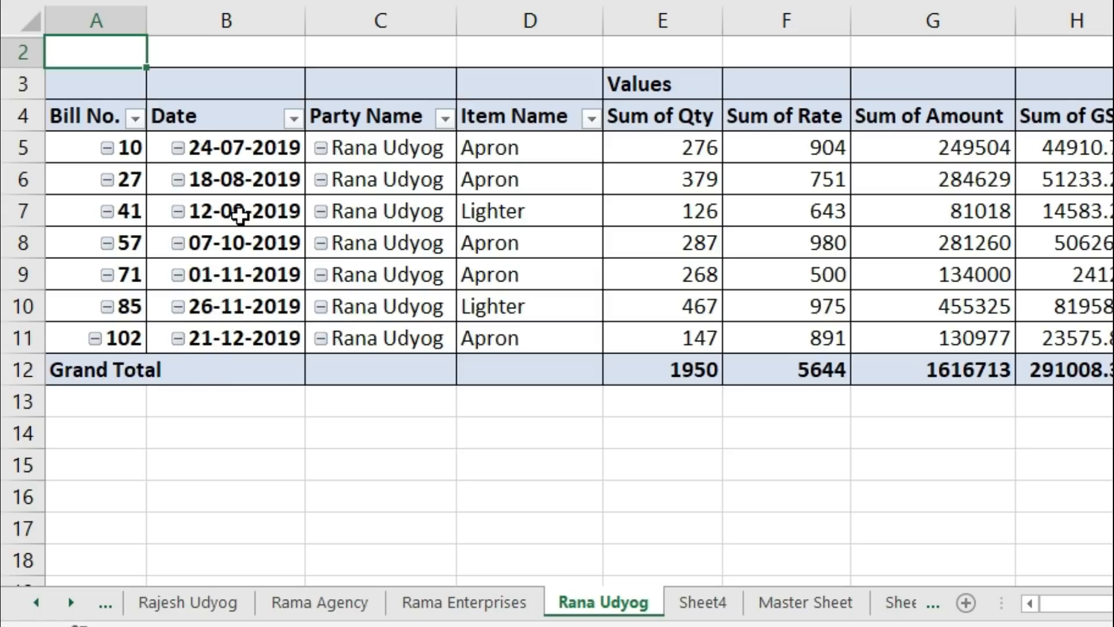
right_click(240, 181)
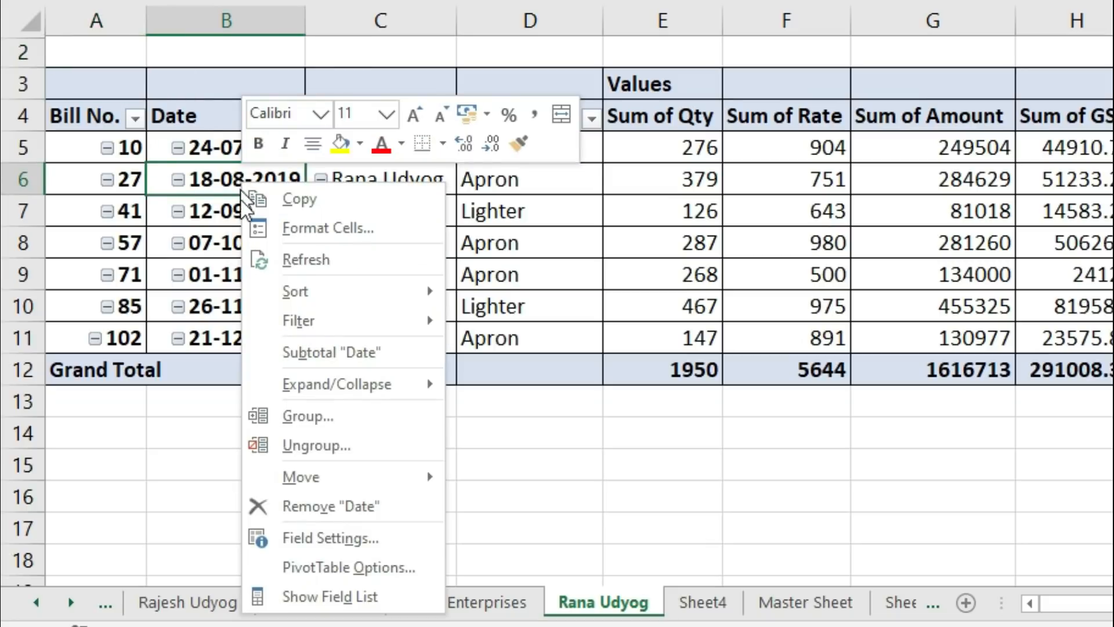
left_click(334, 265)
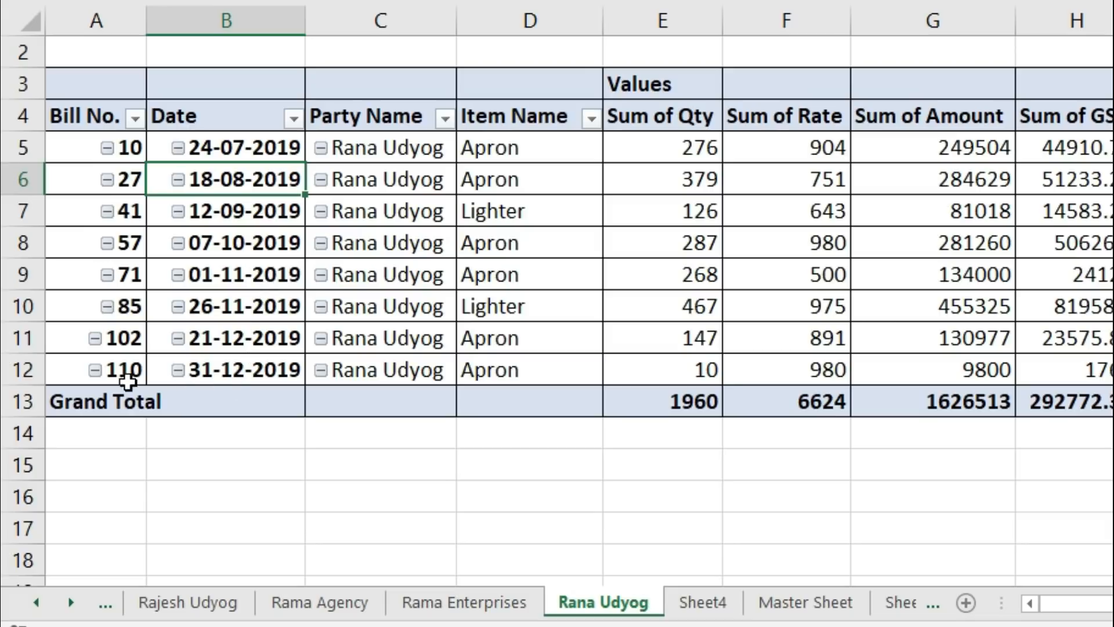
left_click(22, 369)
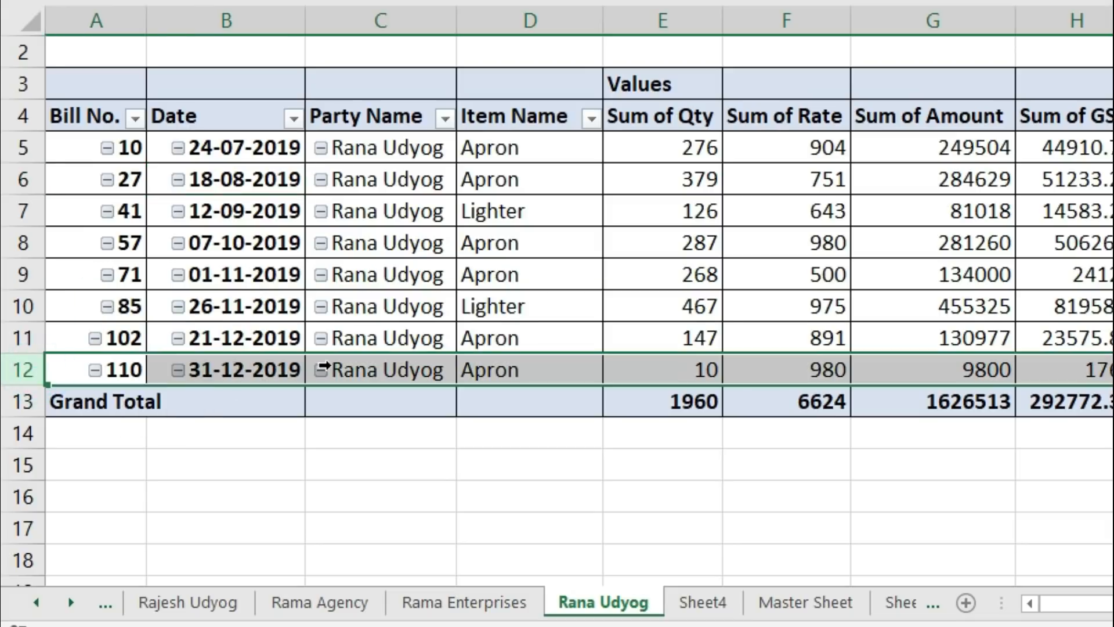
left_click(399, 337)
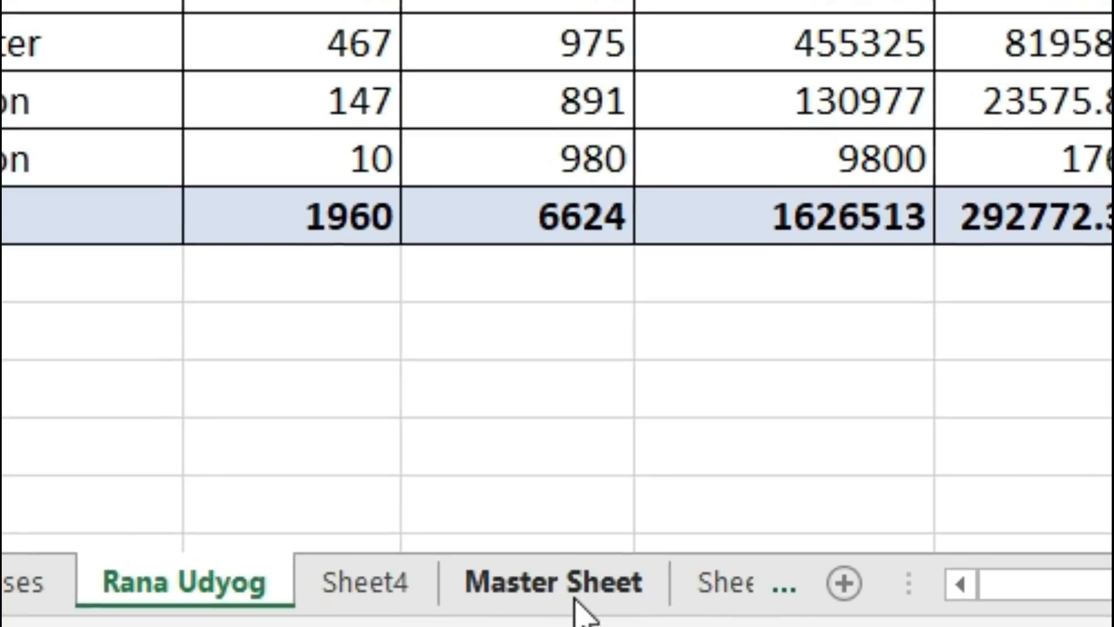
Step: Open the VBA code module belonging to the Master Sheet
left_click(815, 606)
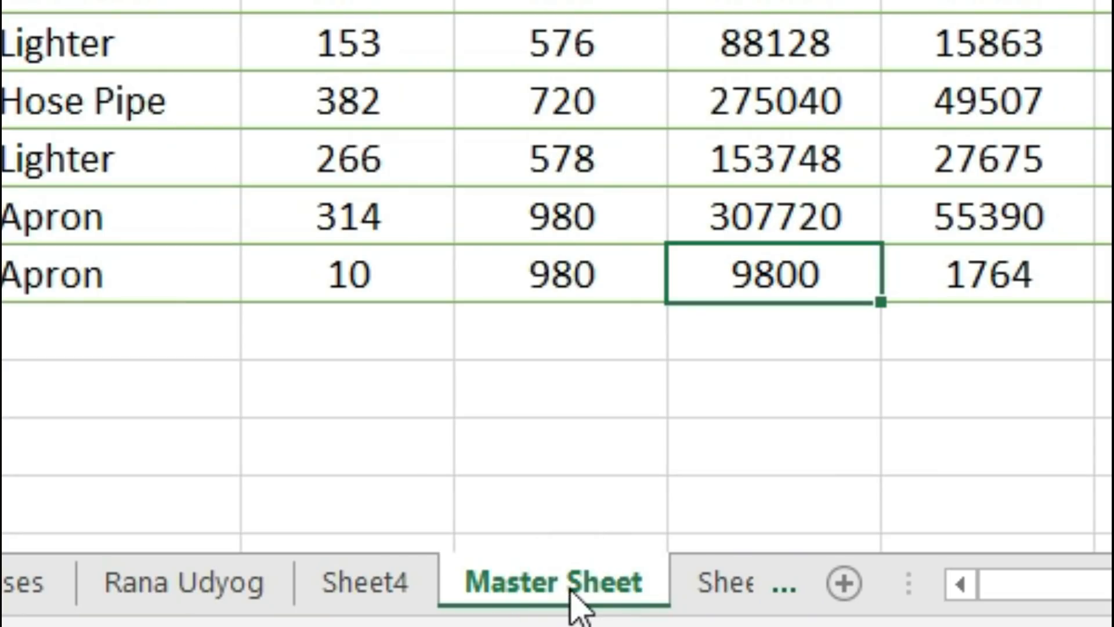
right_click(570, 592)
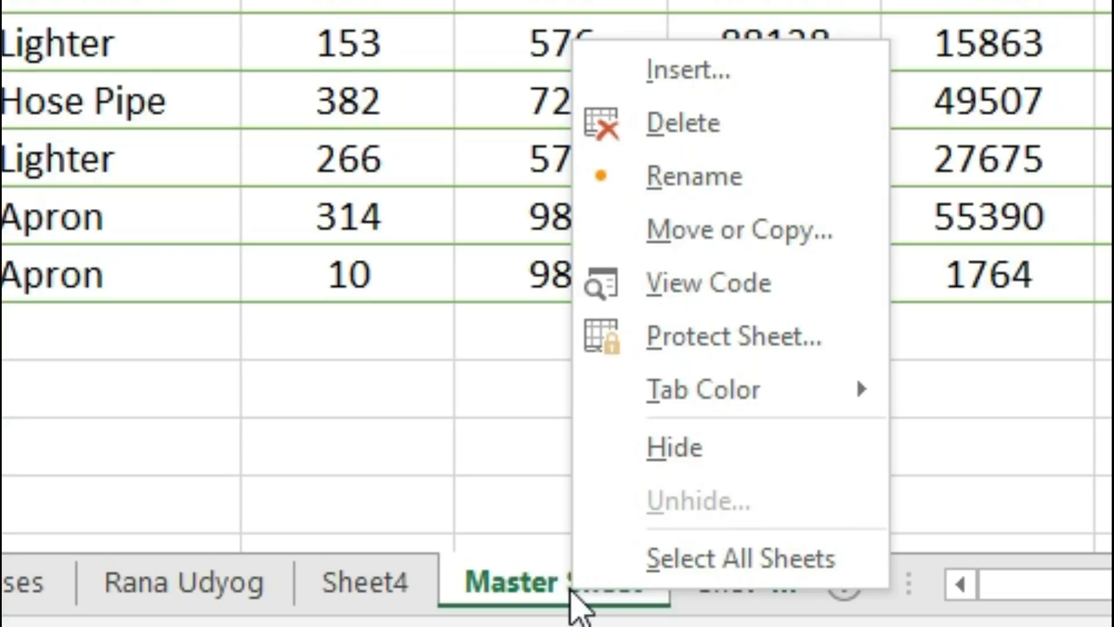
left_click(801, 295)
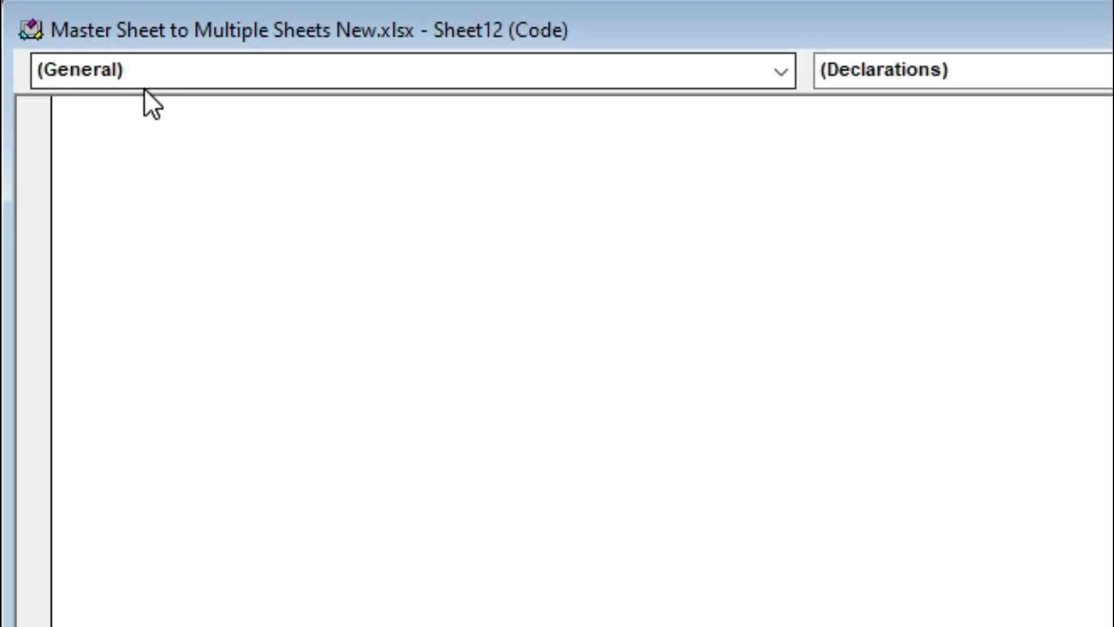
Step: Select the Worksheet object in the sheet's code and add an empty Worksheet_Change event procedure
left_click(199, 70)
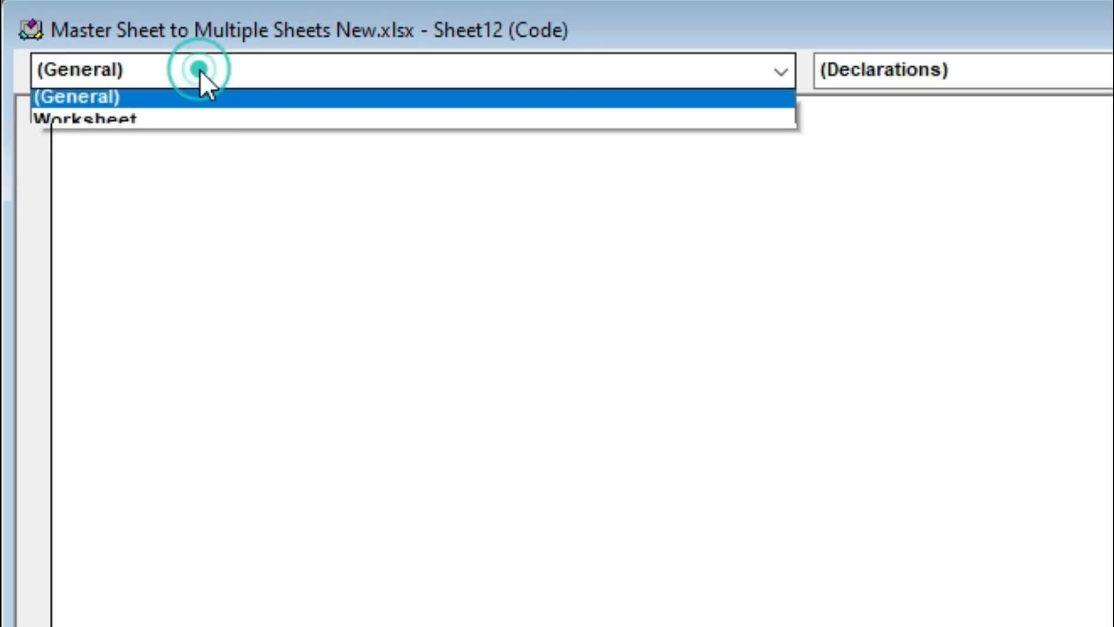
left_click(179, 124)
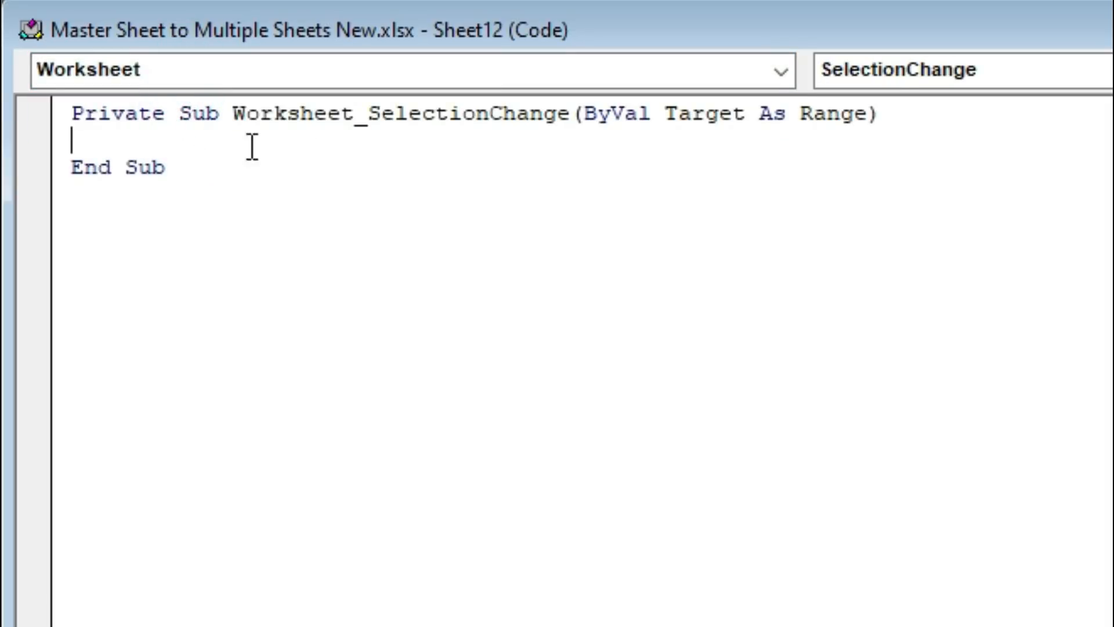
left_click(997, 71)
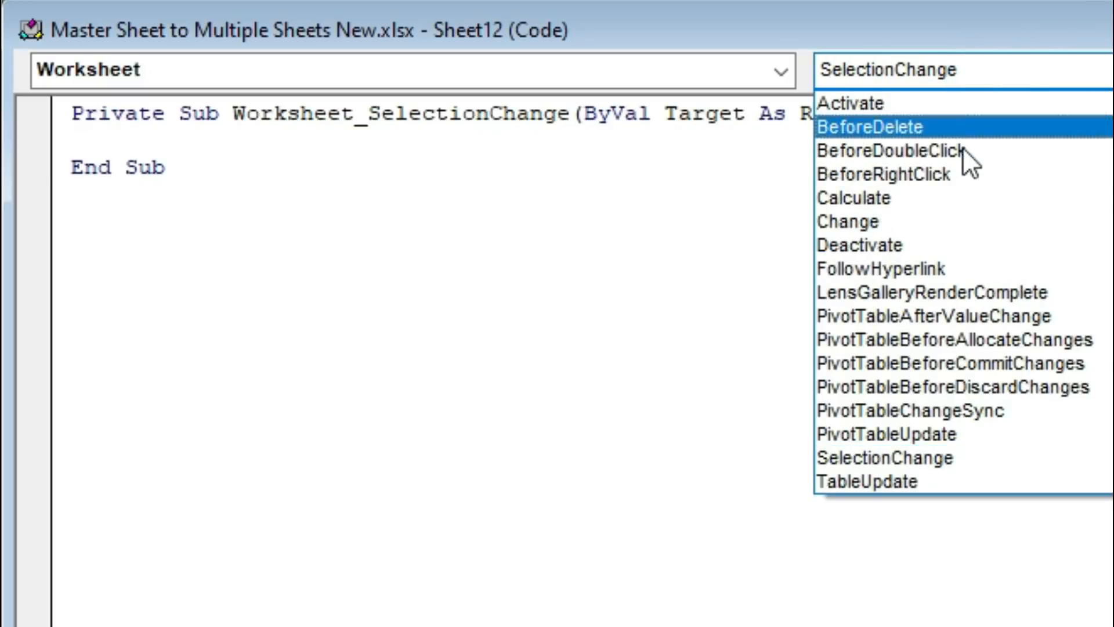
left_click(923, 220)
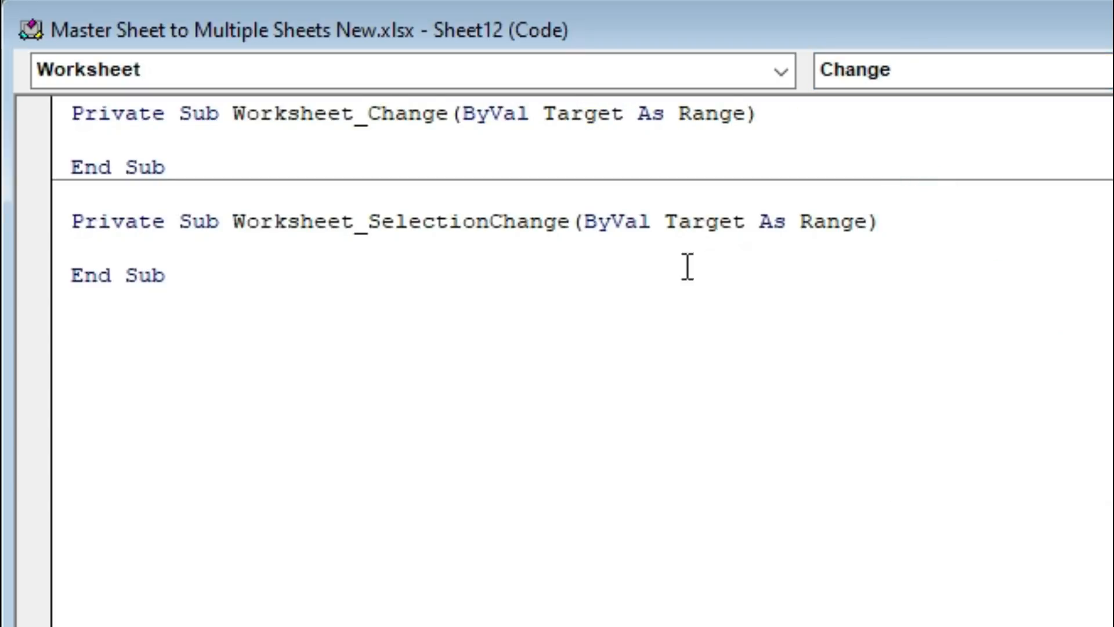
Step: Delete the empty Worksheet_SelectionChange procedure and add the statement ActiveWorkbook.RefreshAll inside the Worksheet_Change procedure
left_click_drag(299, 296, 50, 232)
key("Delete")
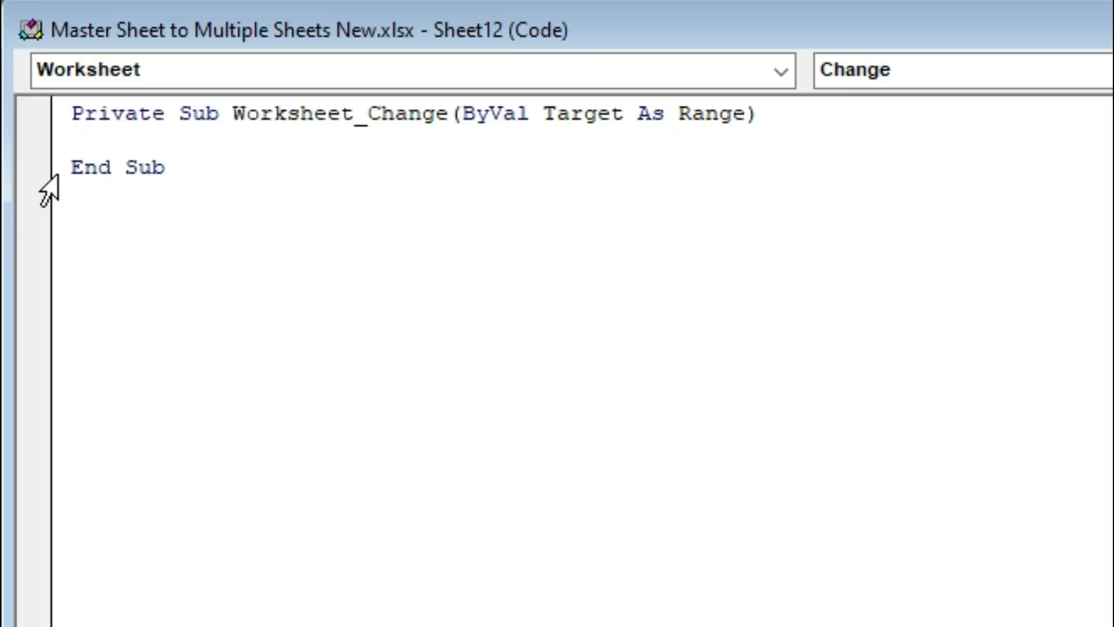
left_click(74, 144)
type("activewo")
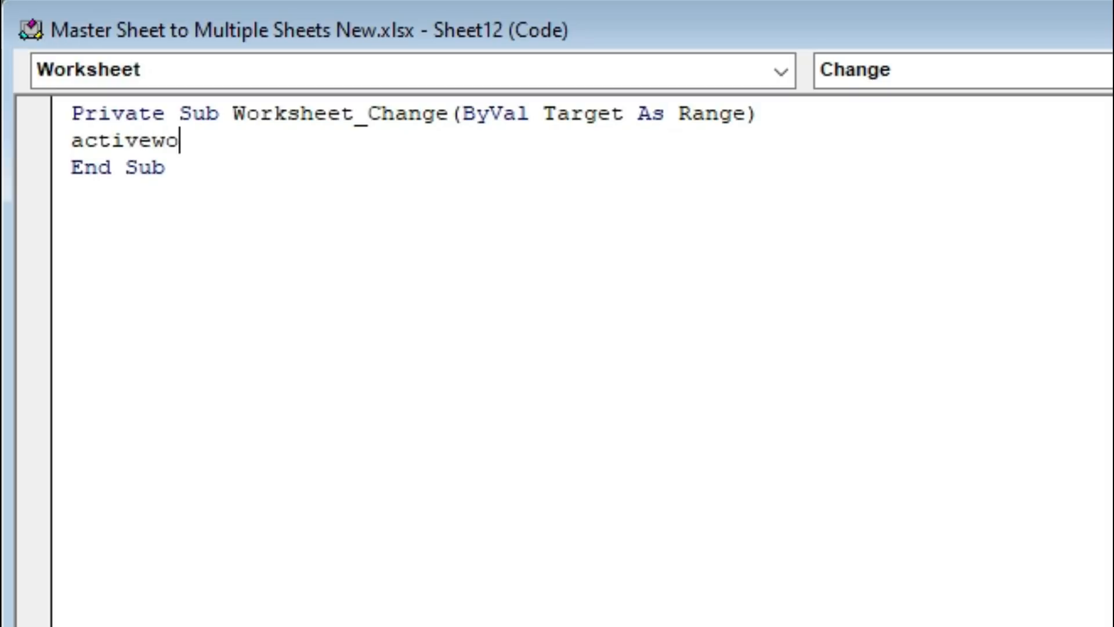
type("rkbook.re")
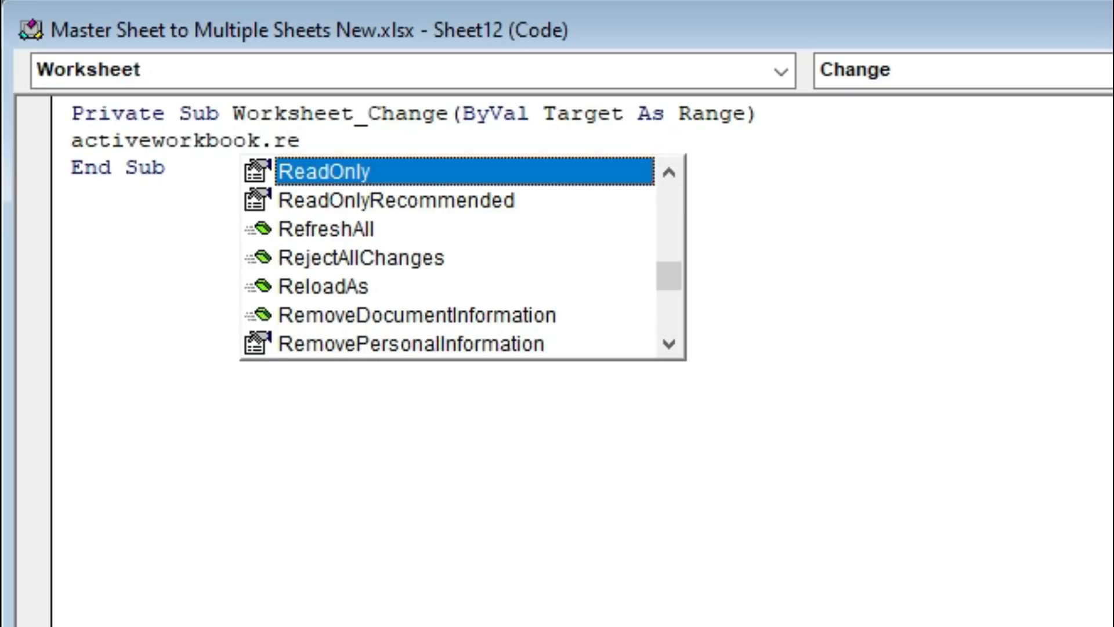
type("fre")
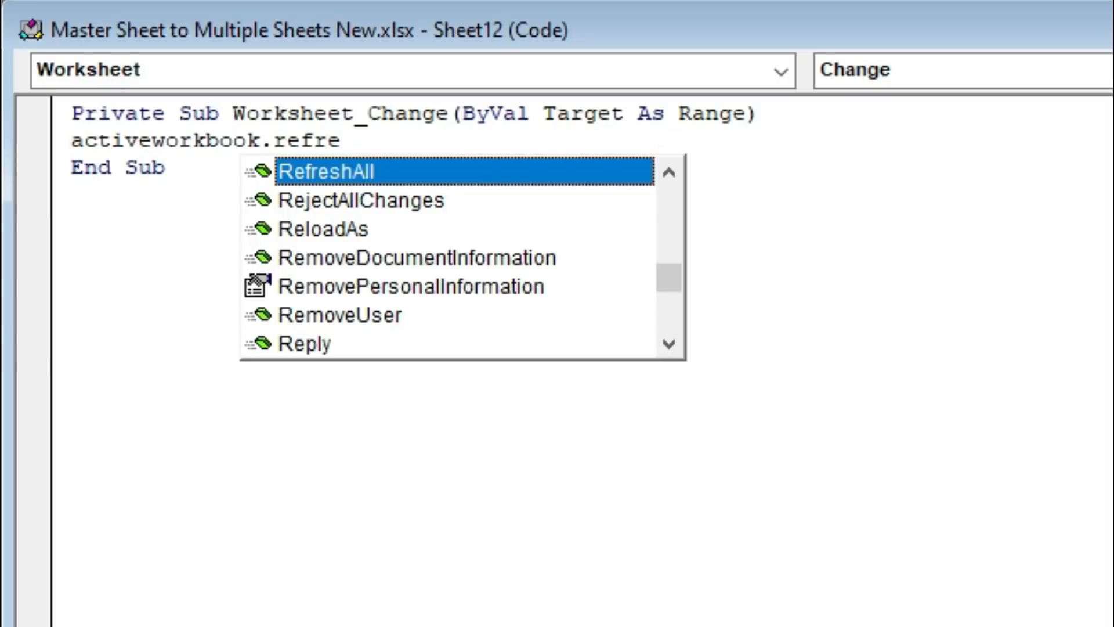
left_click(394, 169)
left_click(393, 169)
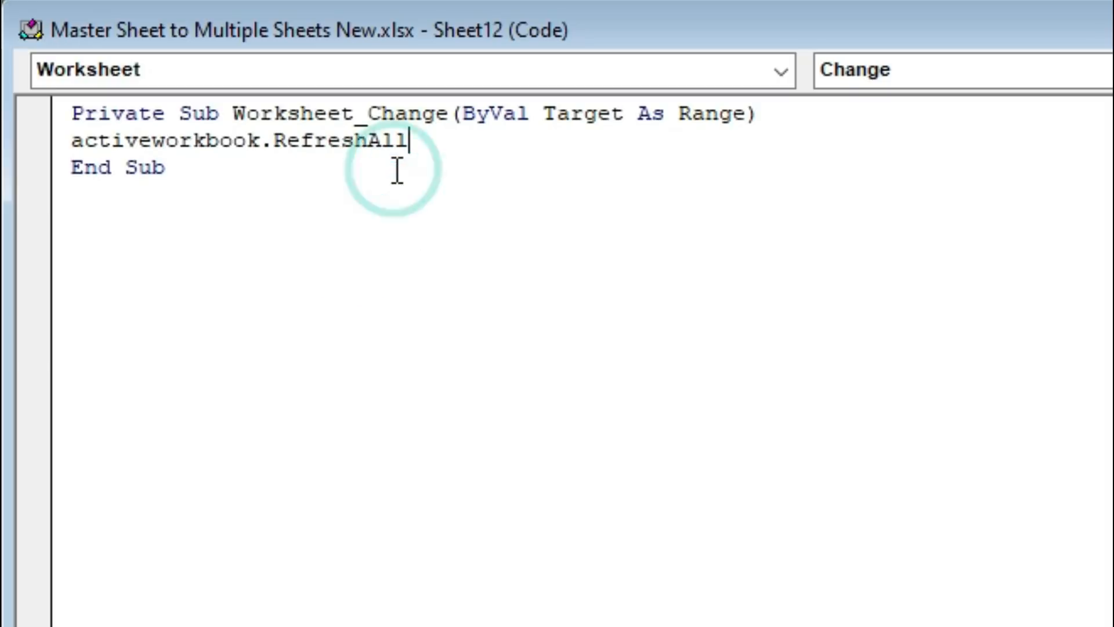
left_click(424, 152)
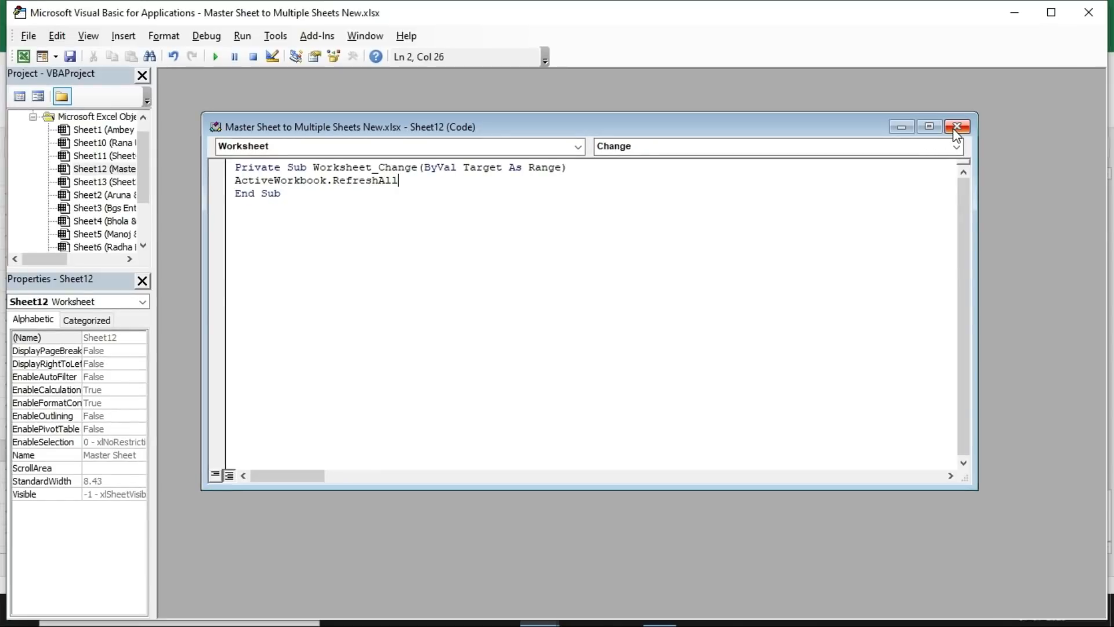
Step: Close the VBA editor and start a new Master Sheet row with Bill No. 111 and the date 31-12-2019
left_click(958, 126)
left_click(1088, 12)
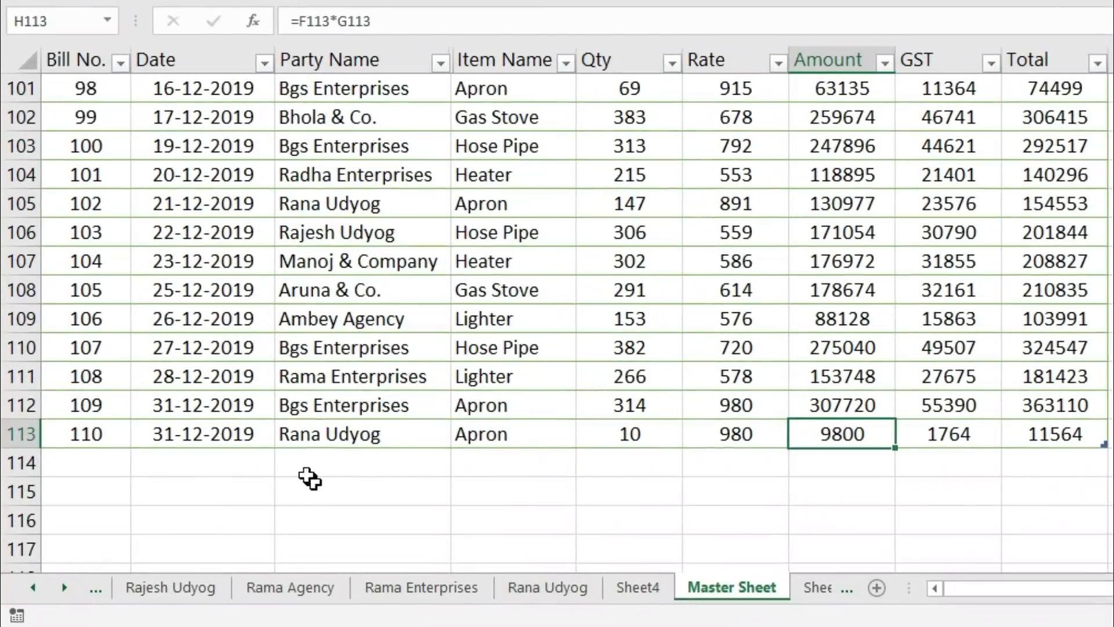
left_click(275, 468)
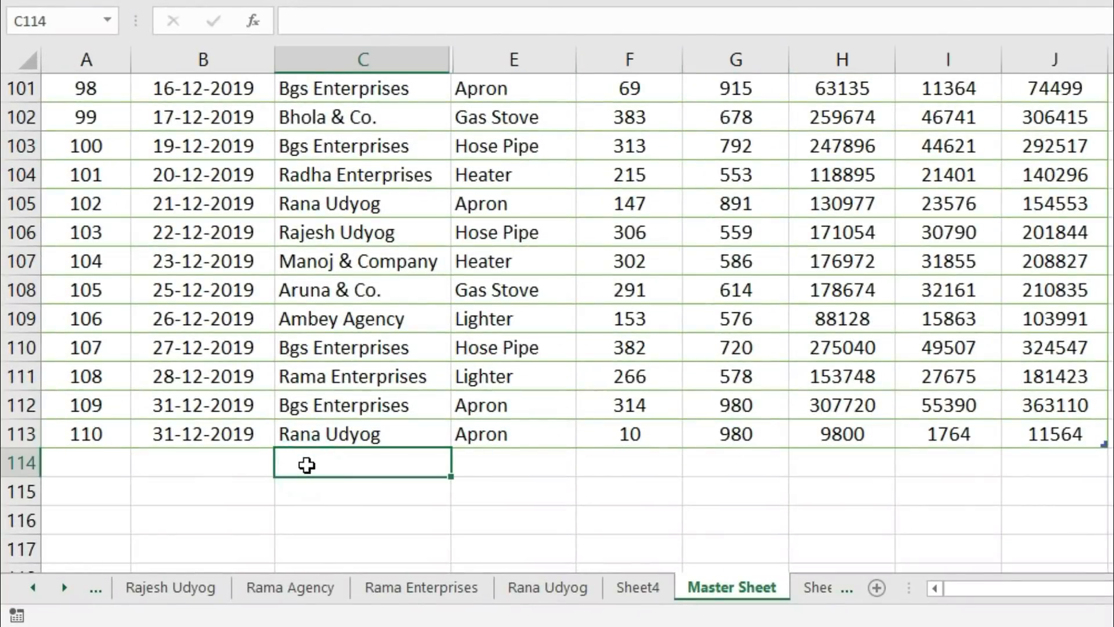
key("Left")
key("Left")
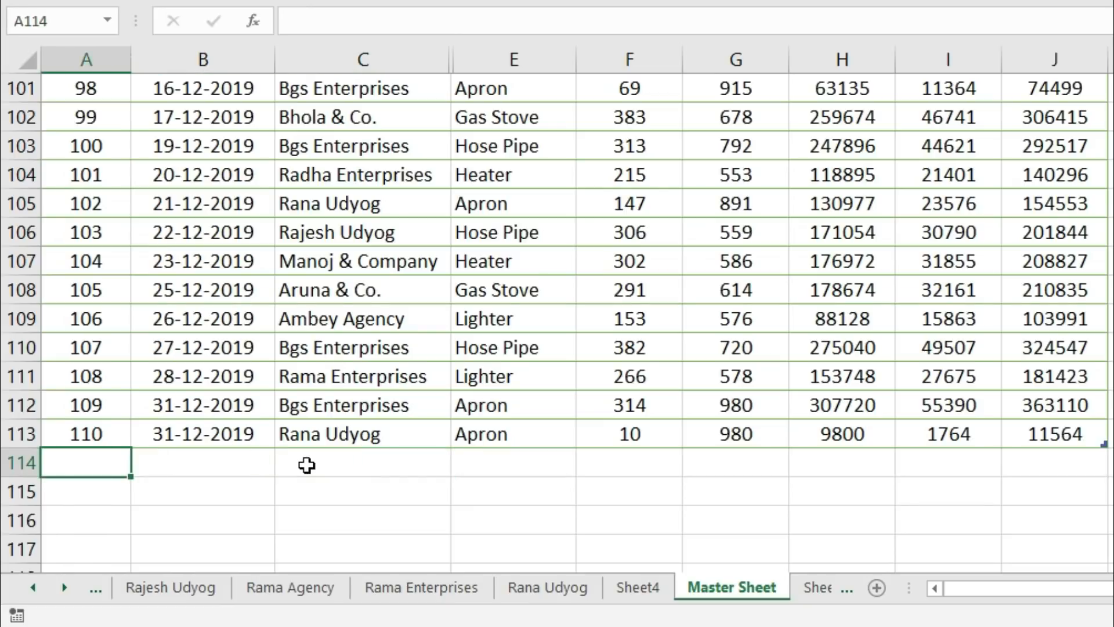
type("111")
key("Tab")
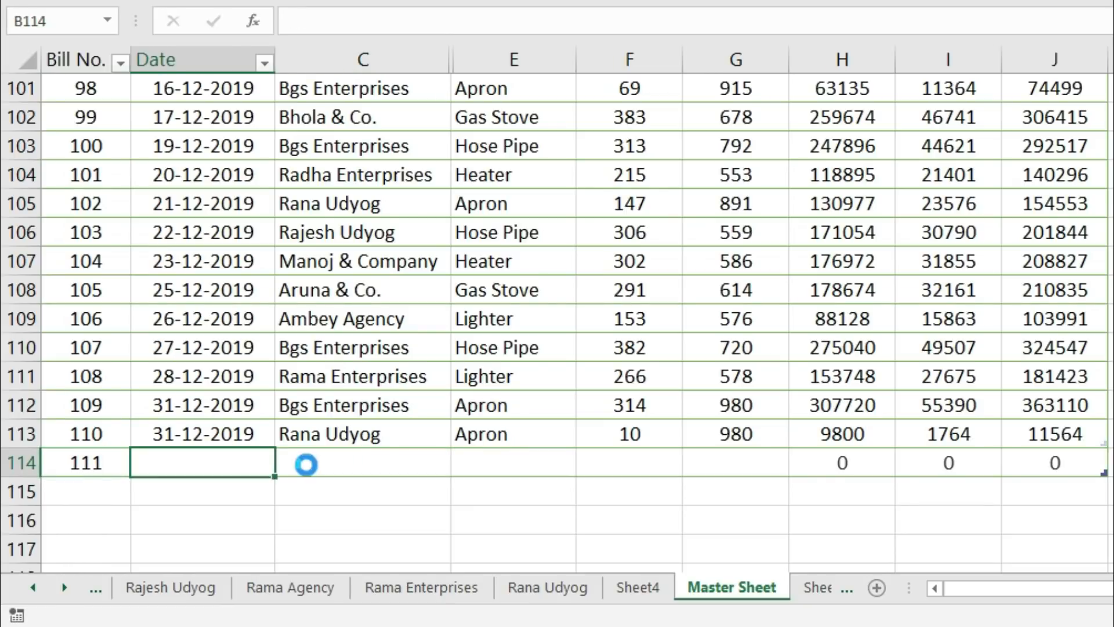
key("ctrl+d")
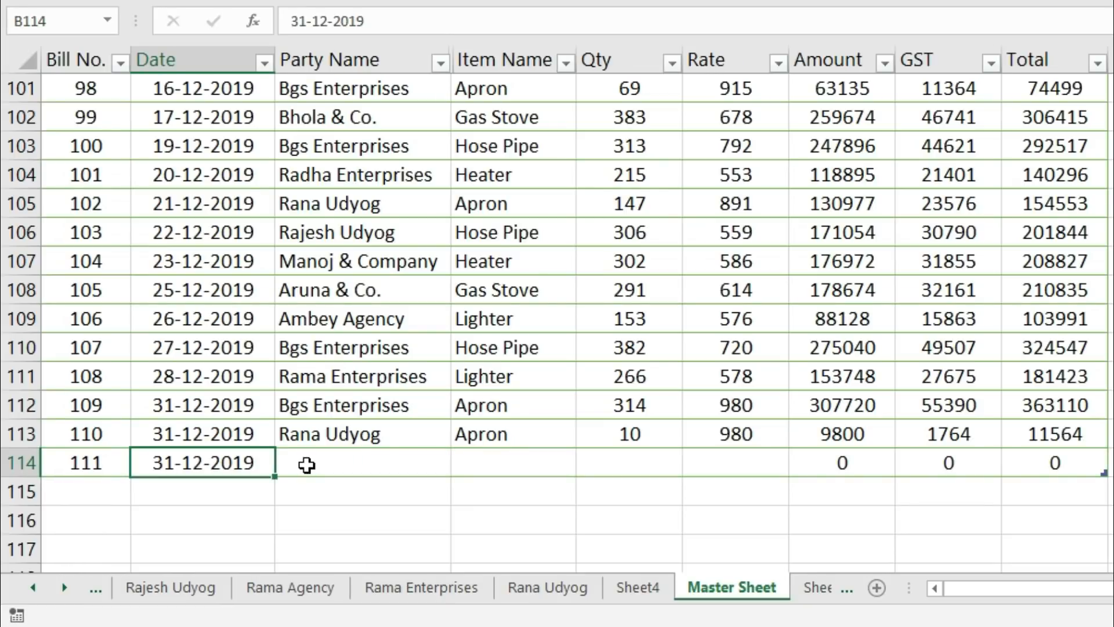
Step: Set the Party Name of bill 111 to Bgs Enterprises and check it against the cell's list of parties
key("Tab")
type("BGS")
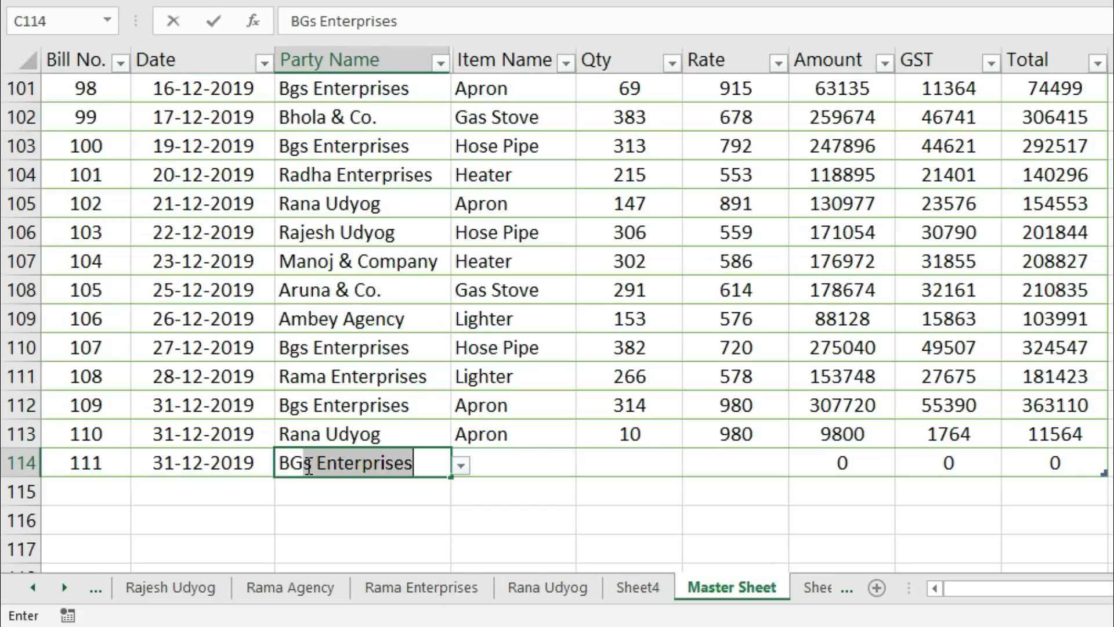
key("Return")
key("Tab")
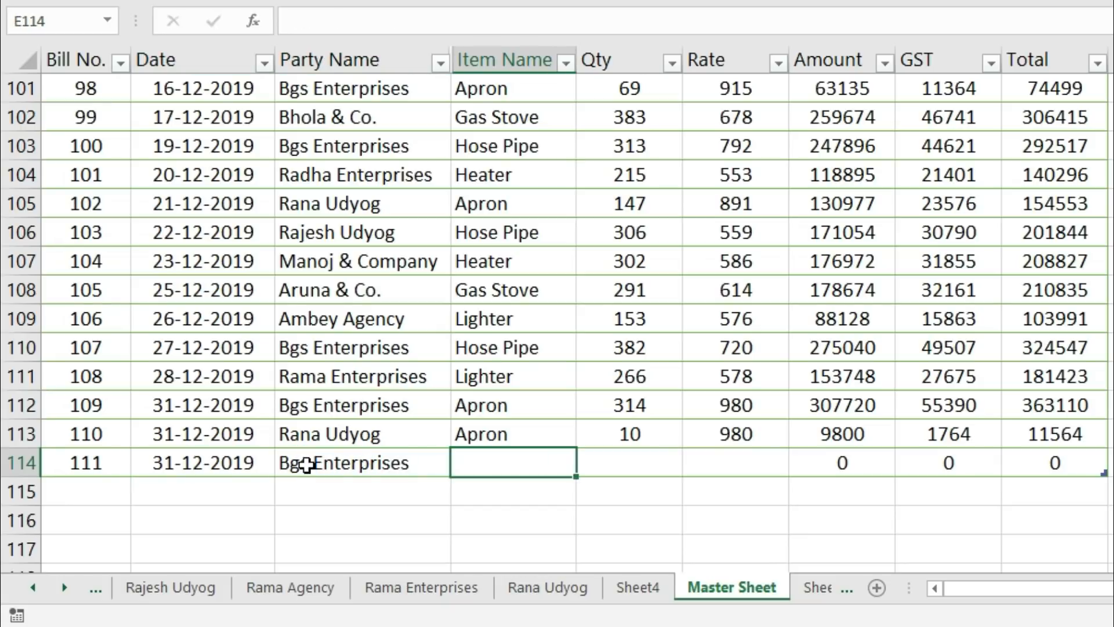
left_click(306, 464)
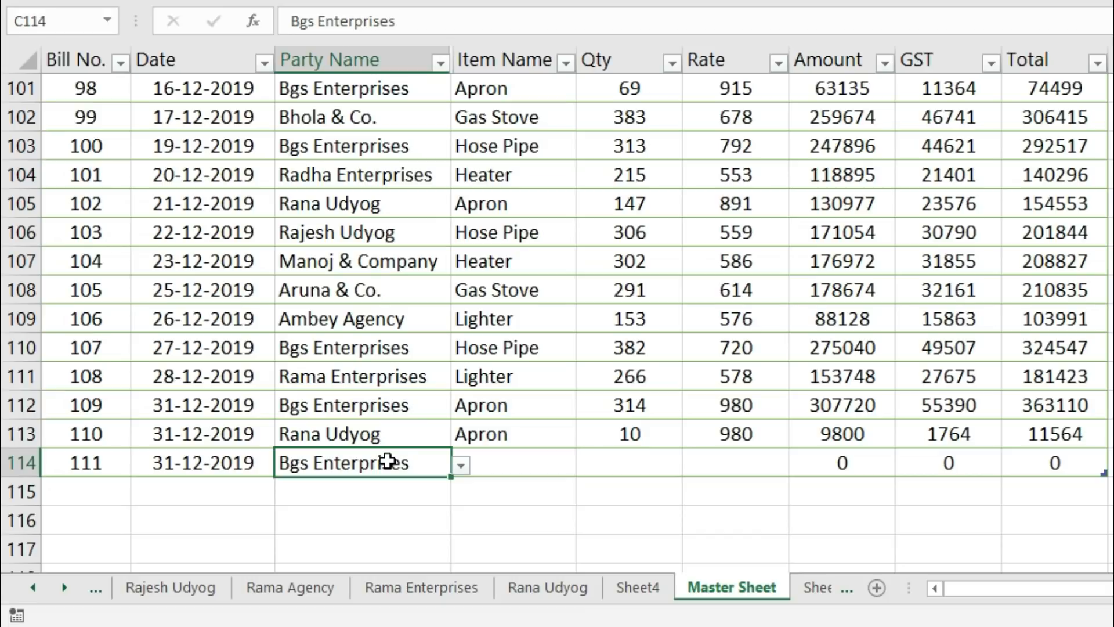
left_click(462, 466)
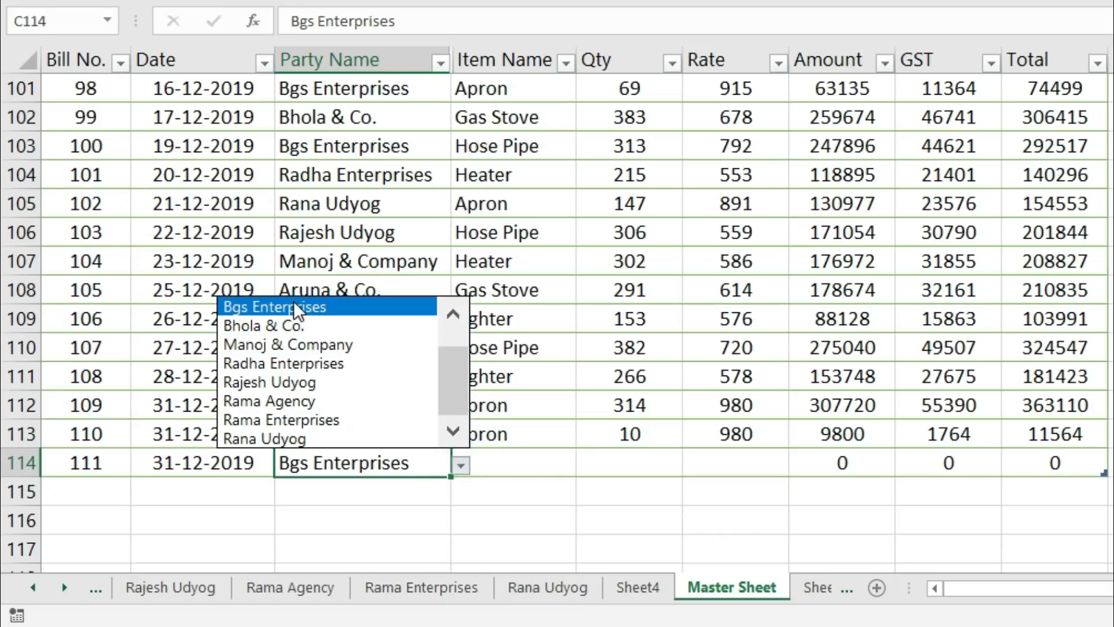
left_click(535, 460)
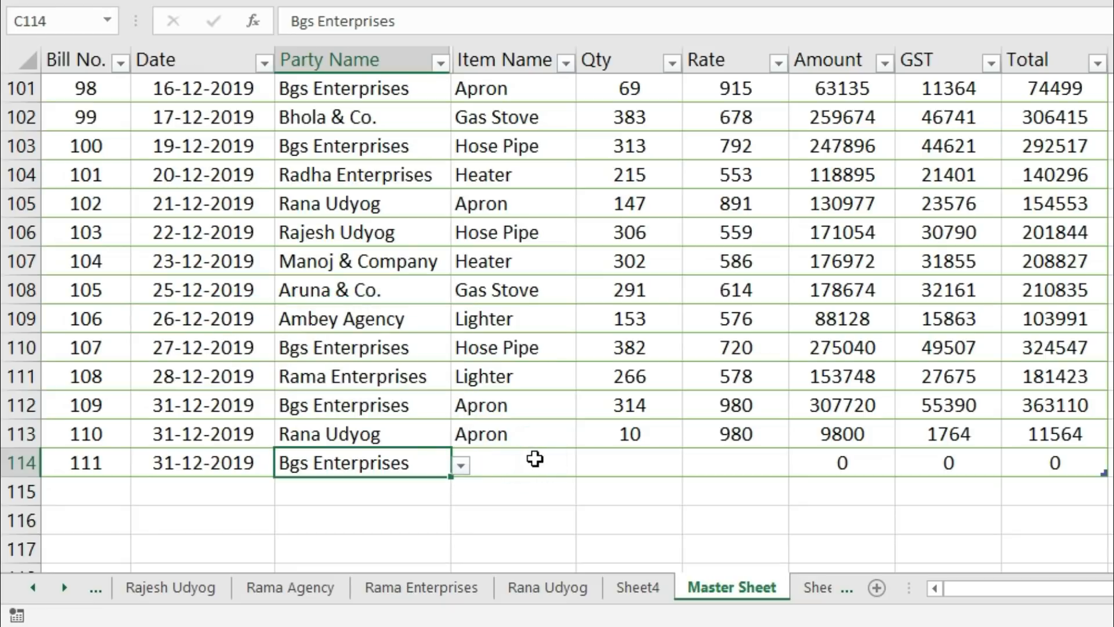
Step: Complete the bill 111 row with Item Name Lighter, Qty 1 and Rate 250
left_click(534, 459)
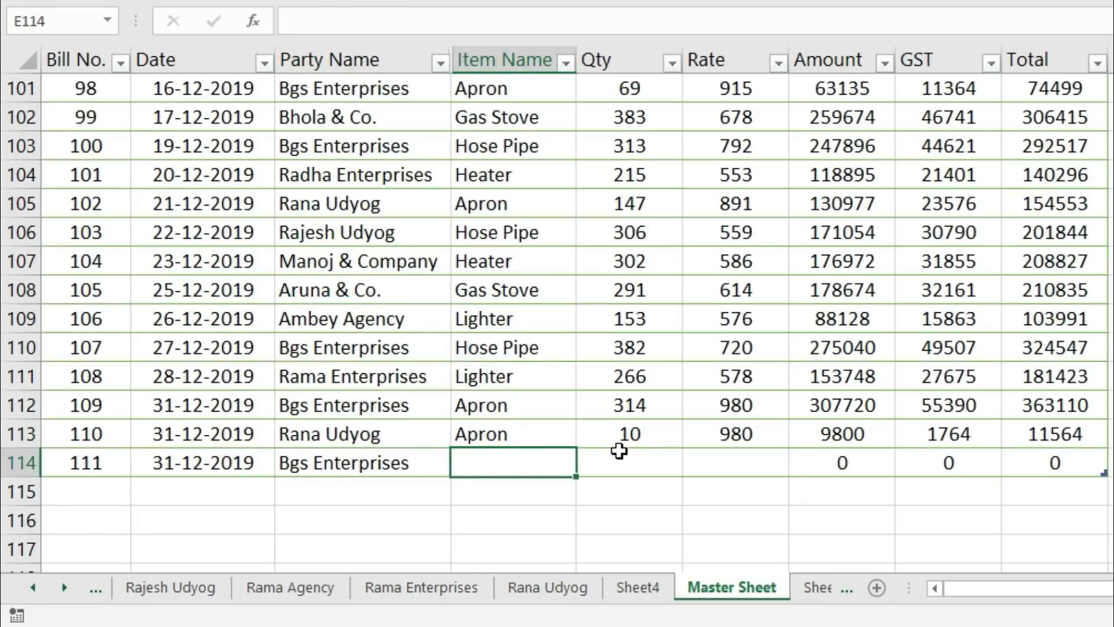
type("lighter")
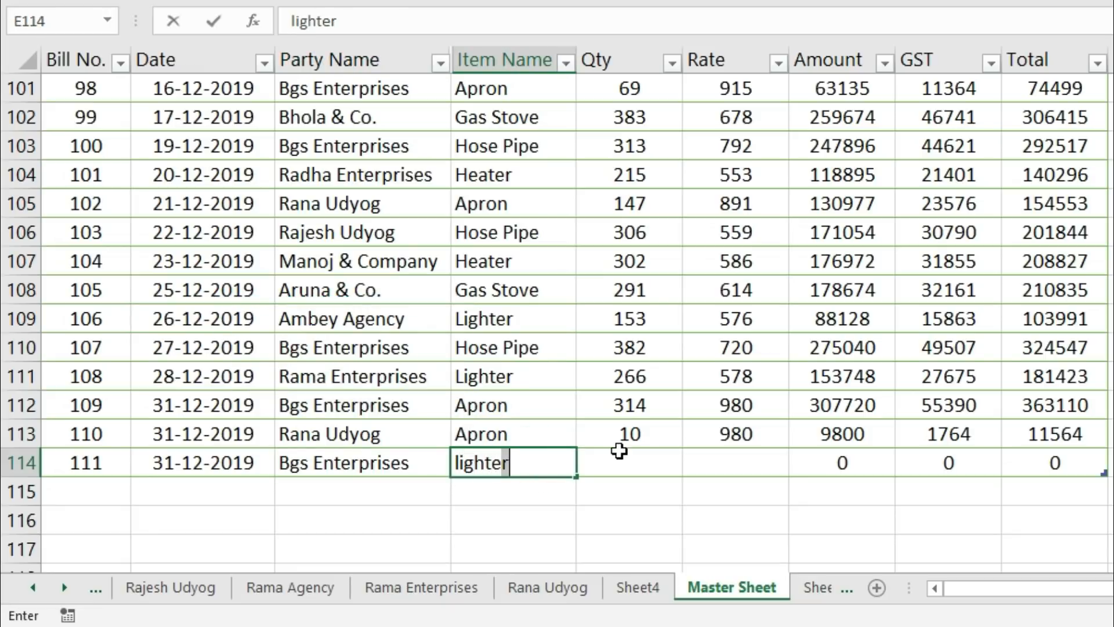
left_click(619, 455)
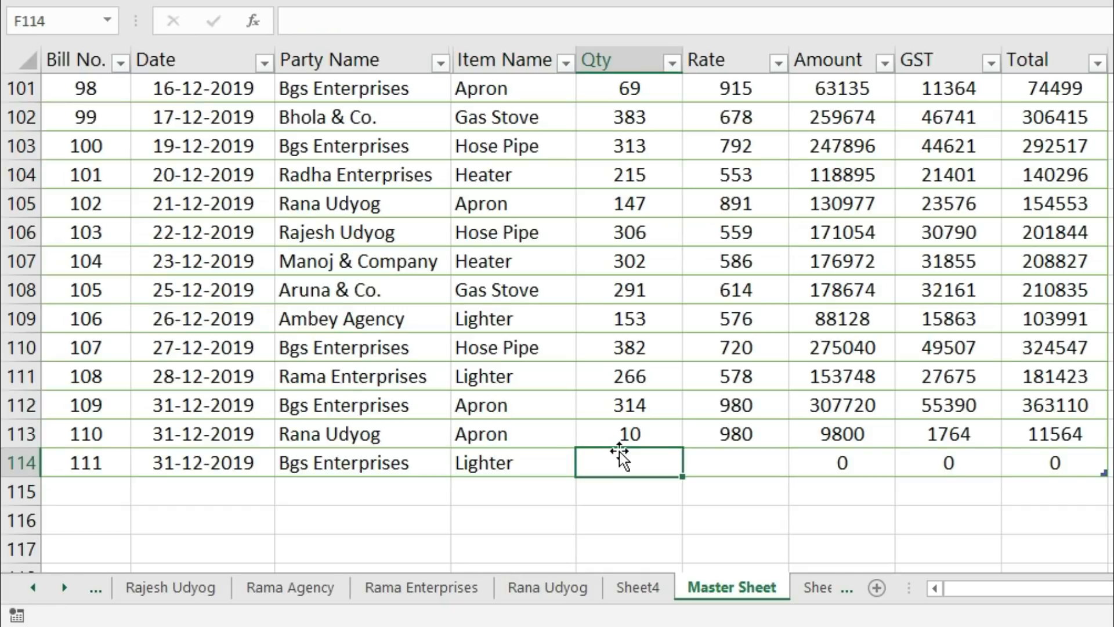
type("1")
key("Tab")
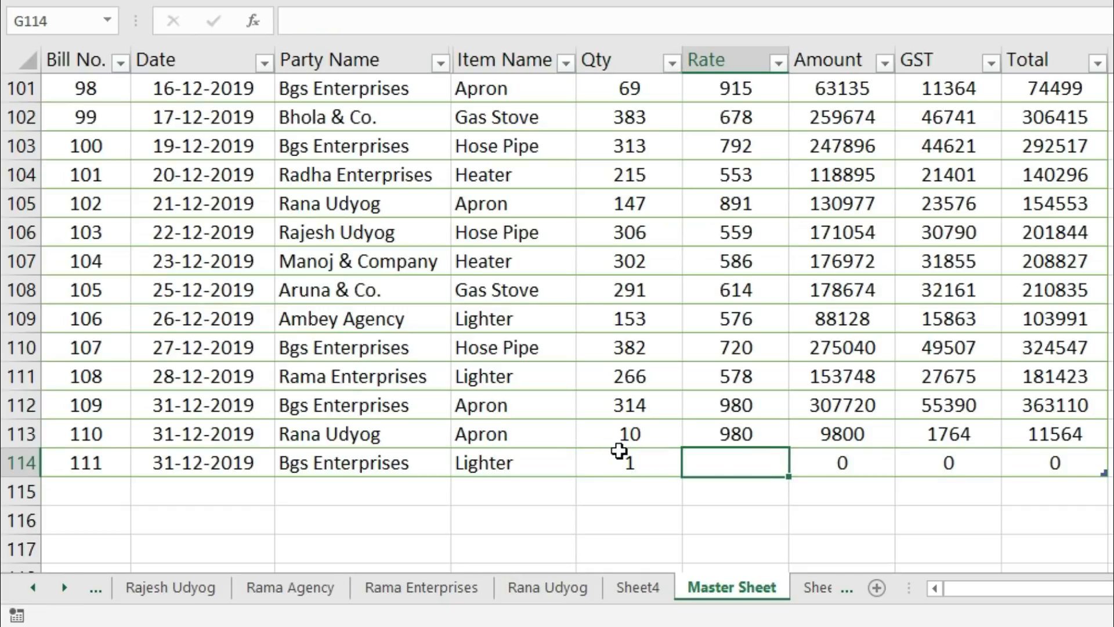
type("250")
key("Tab")
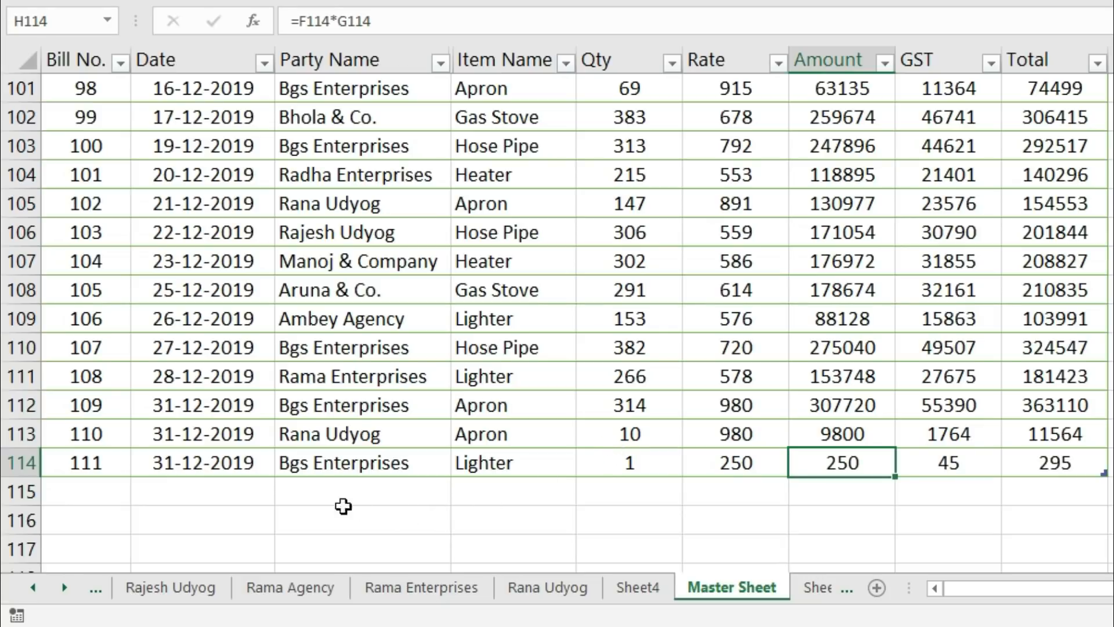
Step: Go to the Bgs Enterprises sheet and inspect the end of its PivotTable for bill 111
right_click(56, 601)
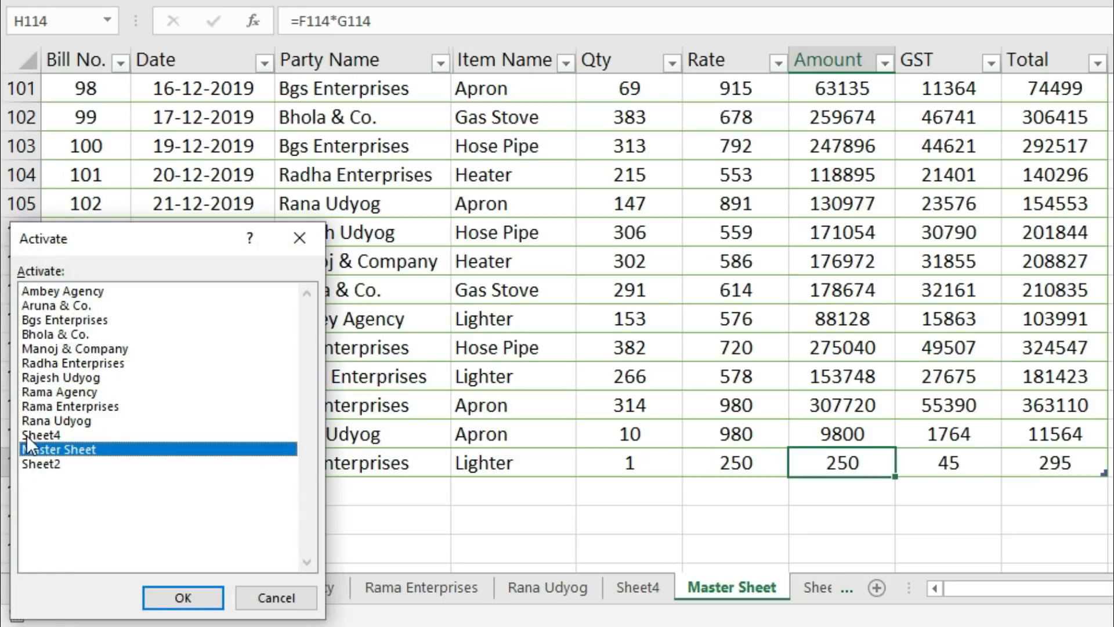
left_click(63, 319)
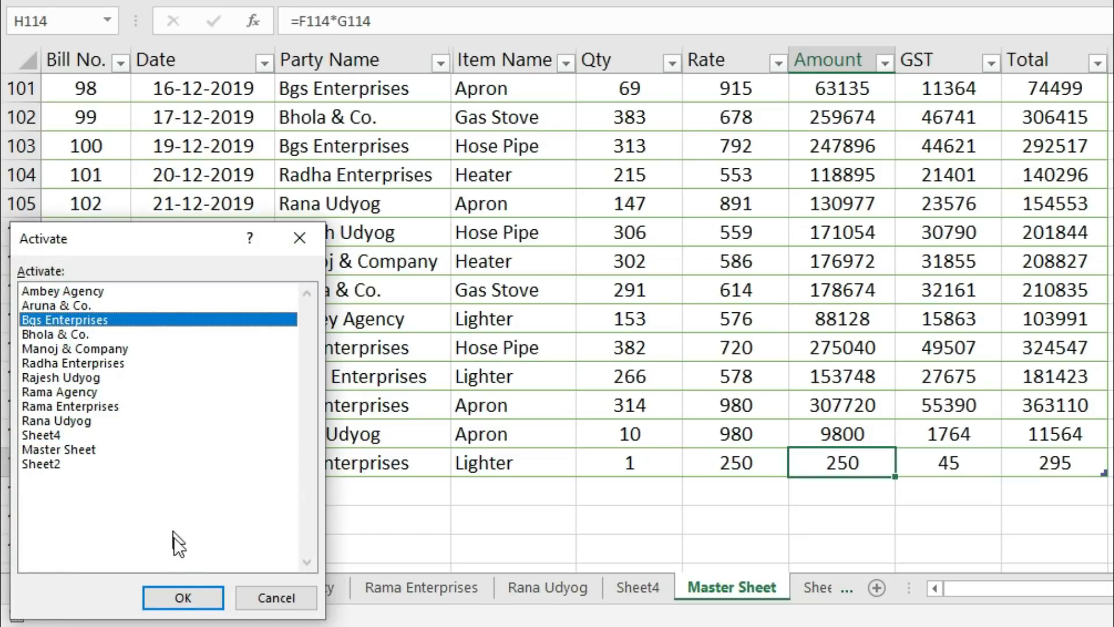
left_click(183, 598)
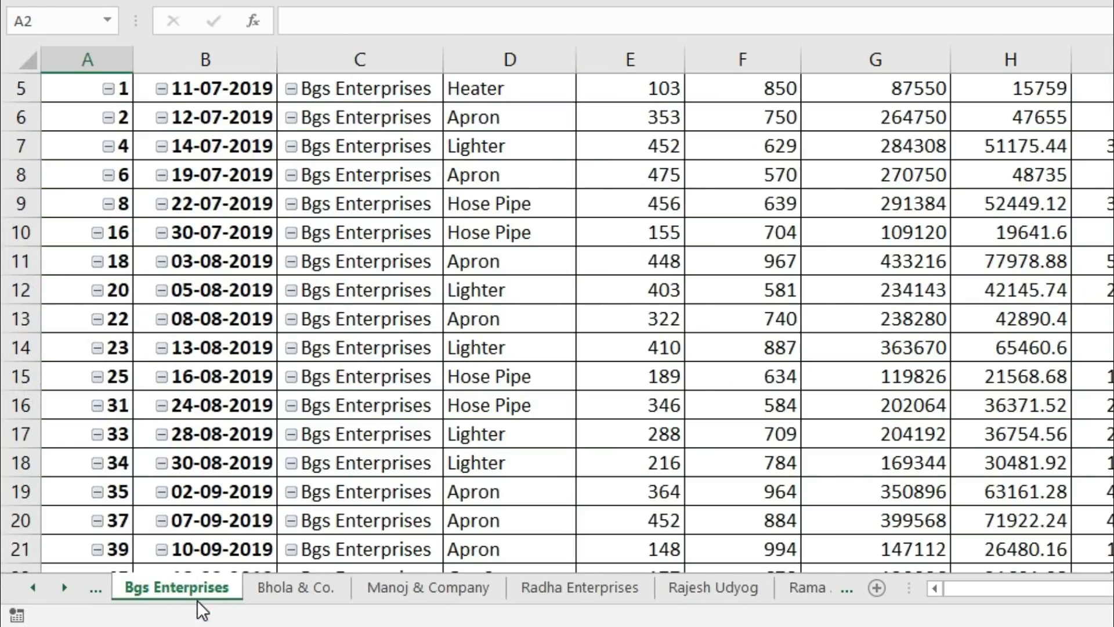
scroll(259, 503, "down", 4)
scroll(260, 504, "down", 8)
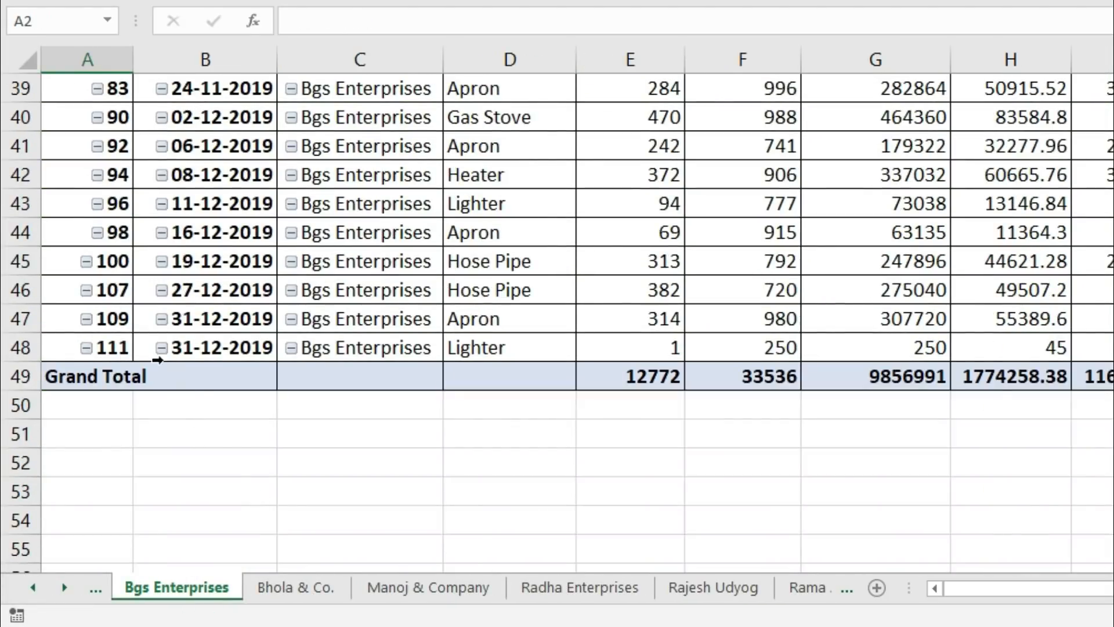
left_click(110, 344)
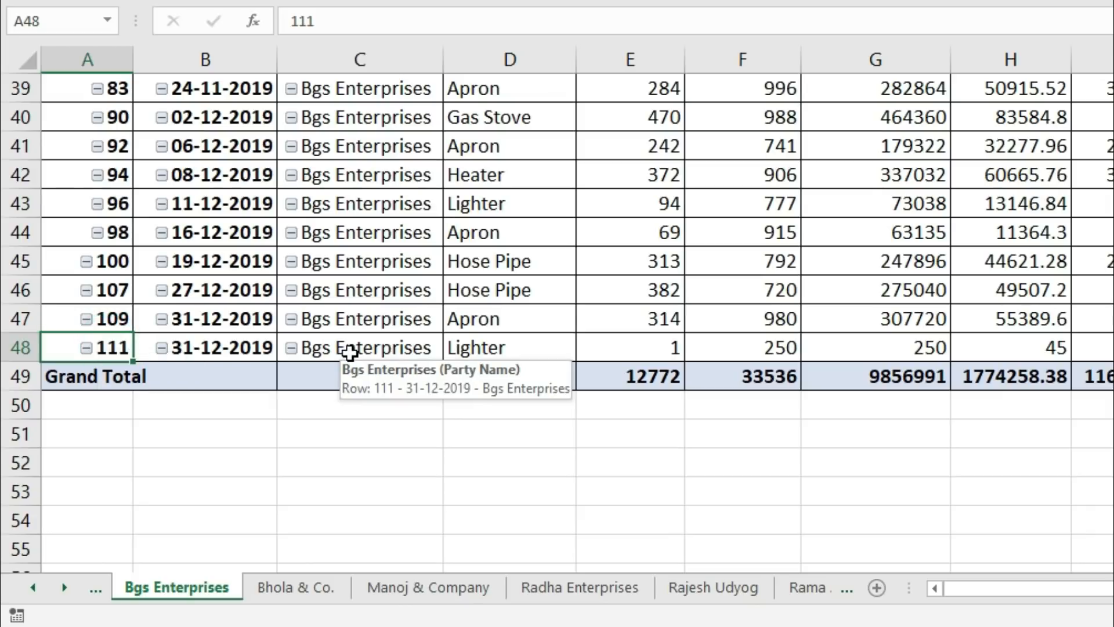
Step: Return to the Master Sheet and select the Qty cell of bill 111
left_click(64, 587)
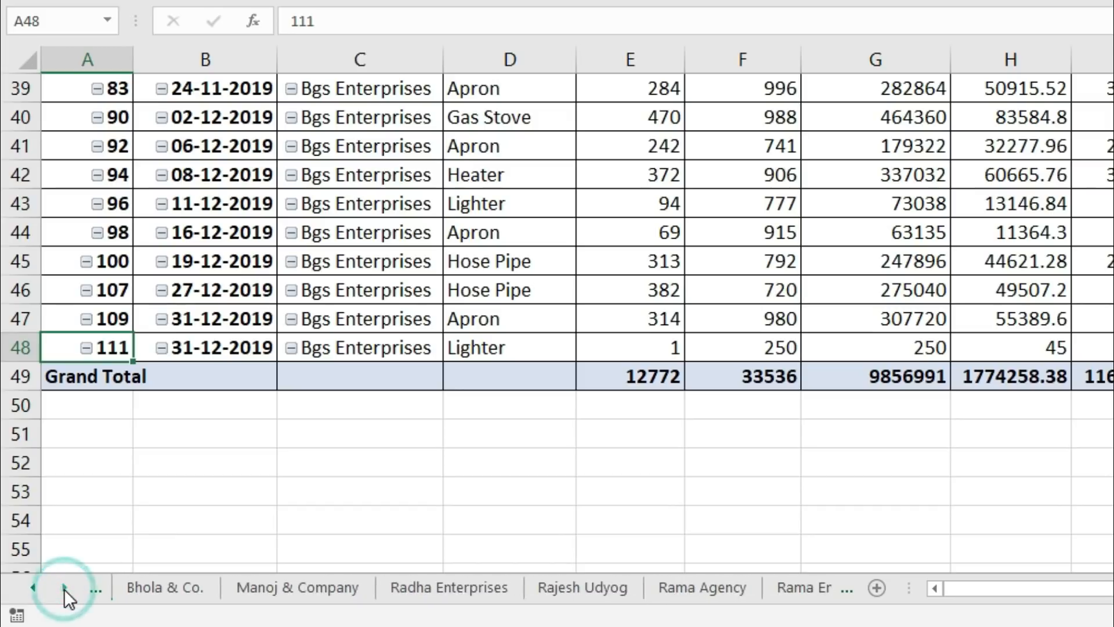
left_click(64, 588)
left_click(65, 587)
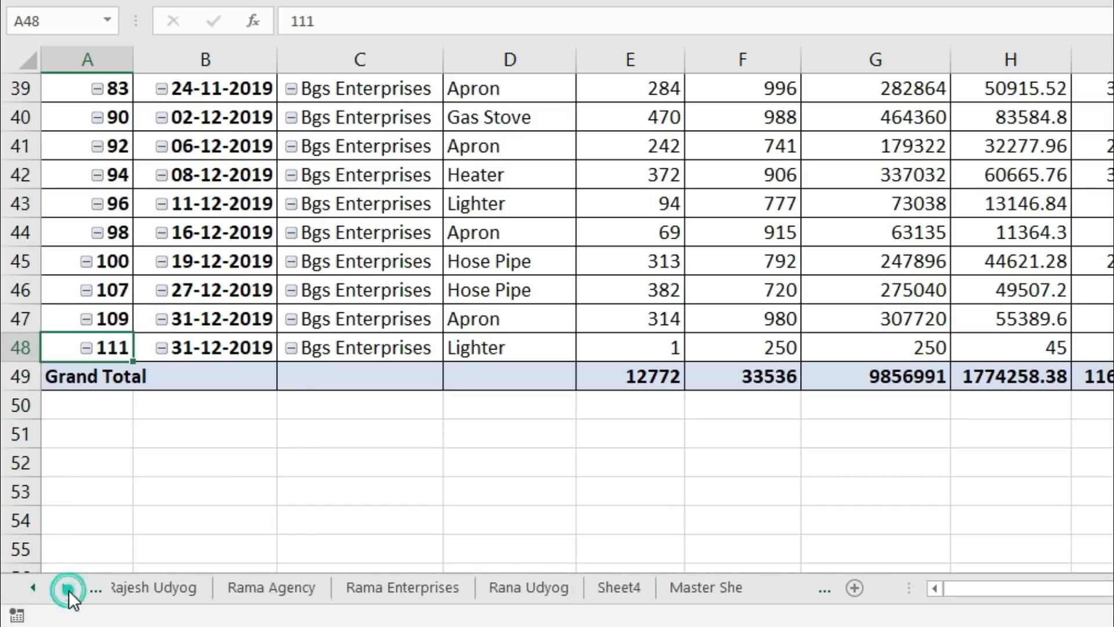
left_click(66, 587)
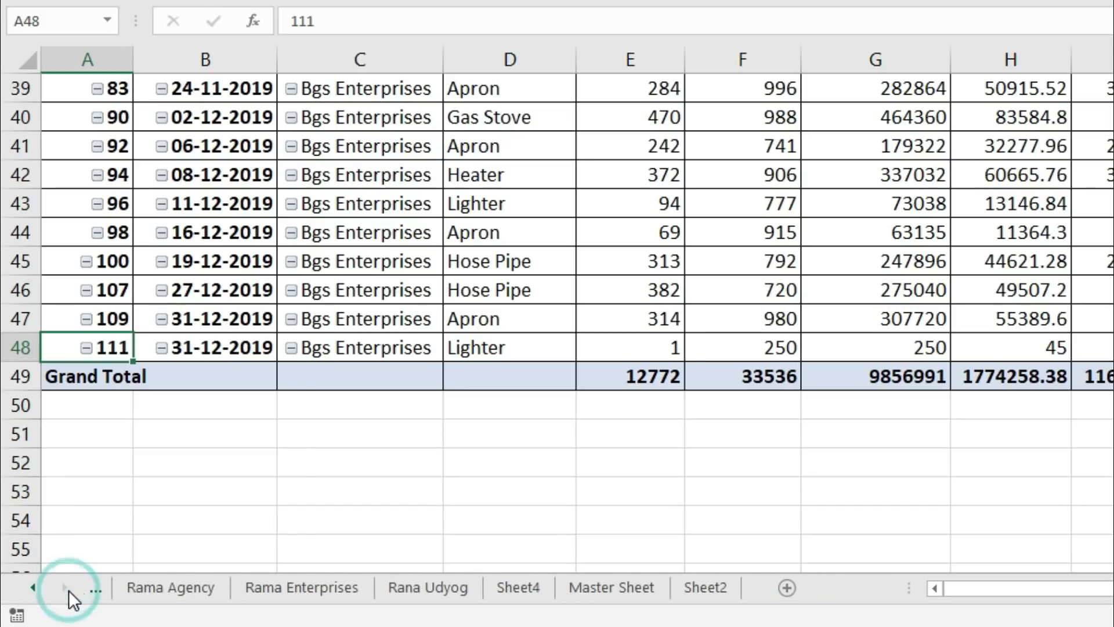
left_click(593, 591)
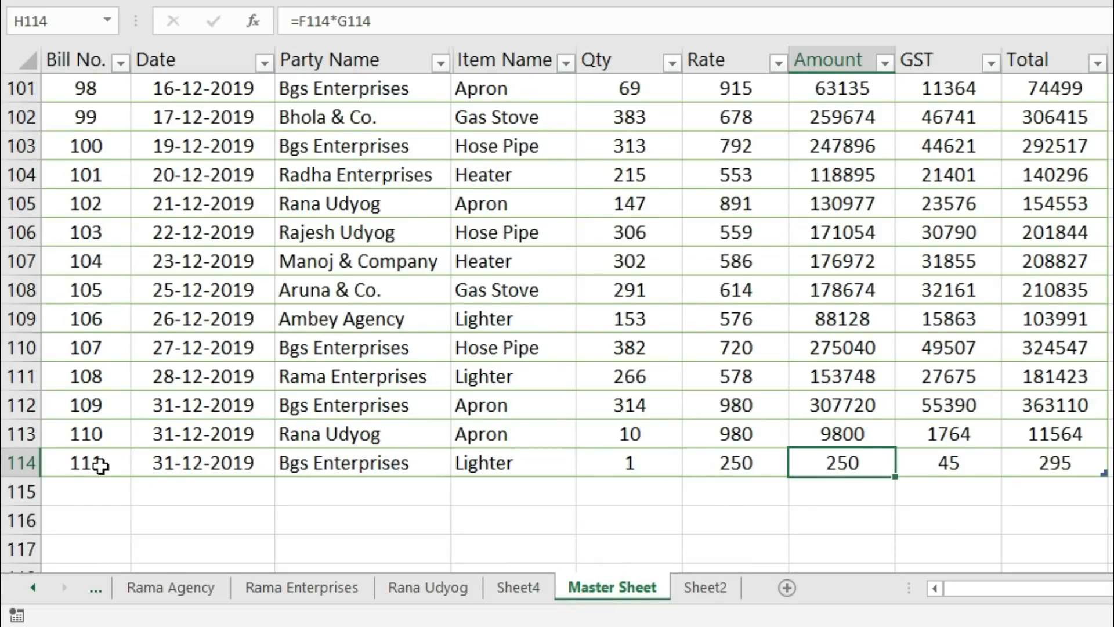
left_click(659, 462)
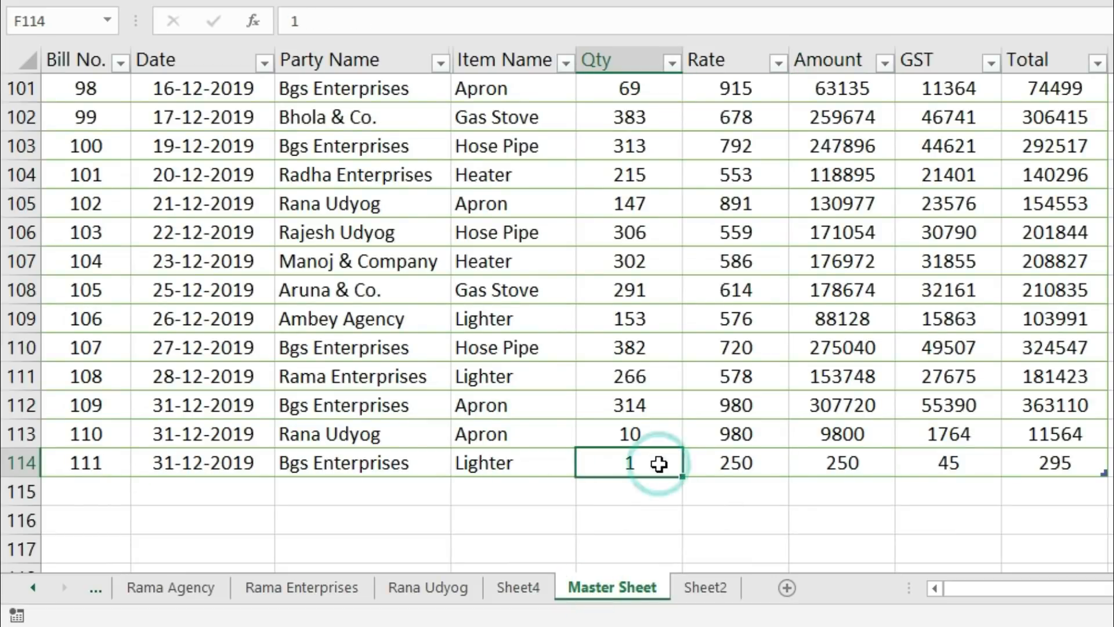
Step: Reopen the Bgs Enterprises sheet and check the quantity in the bill 111 row
right_click(70, 594)
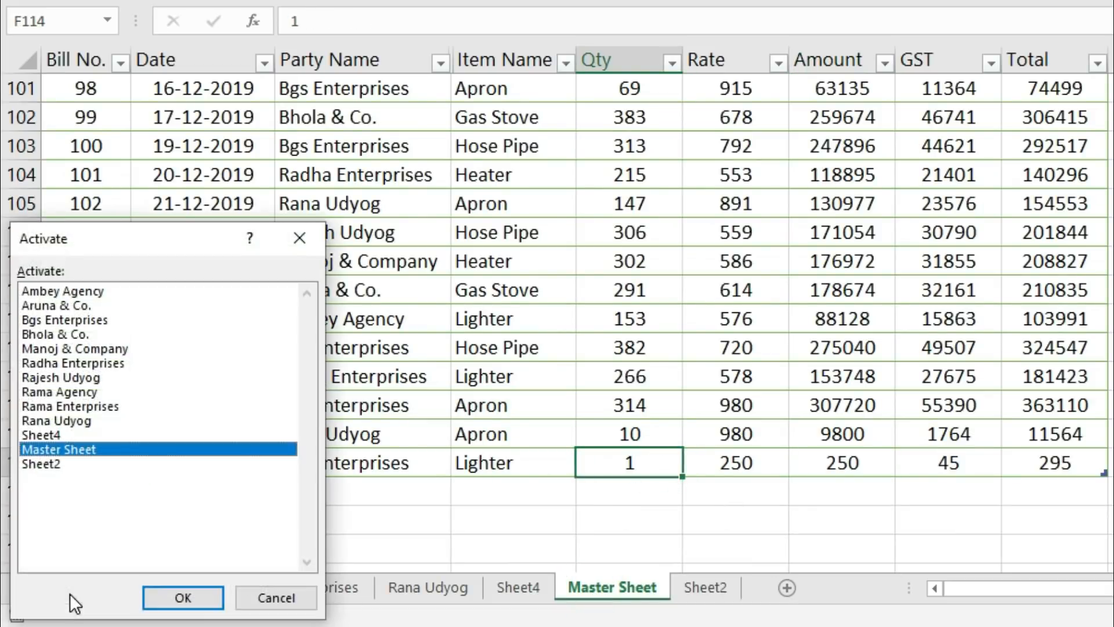
left_click(47, 320)
left_click(183, 597)
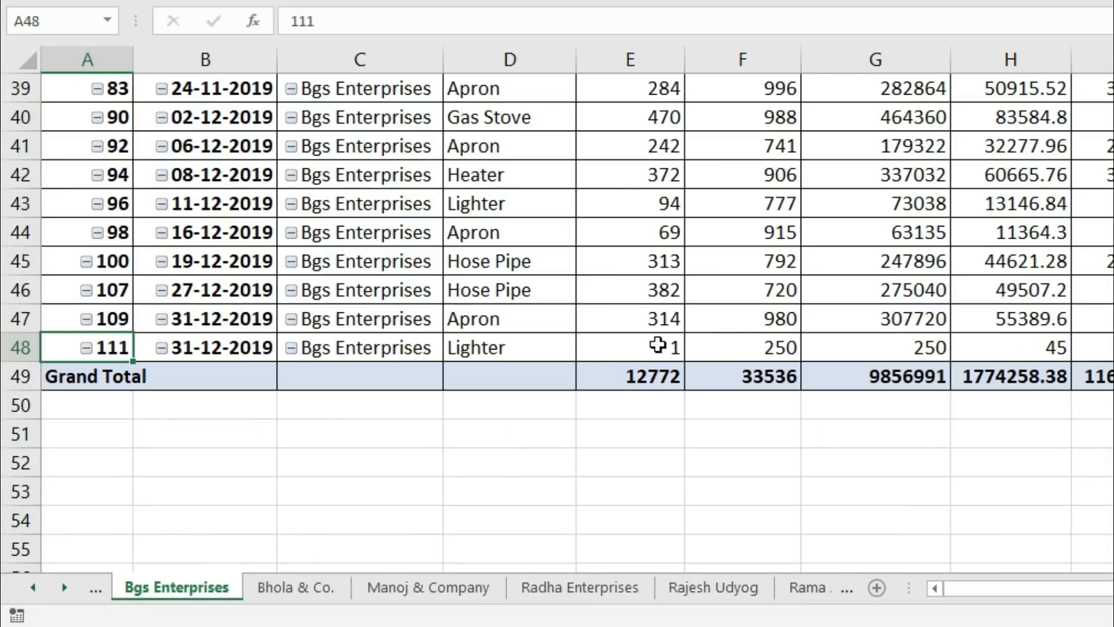
left_click(678, 347)
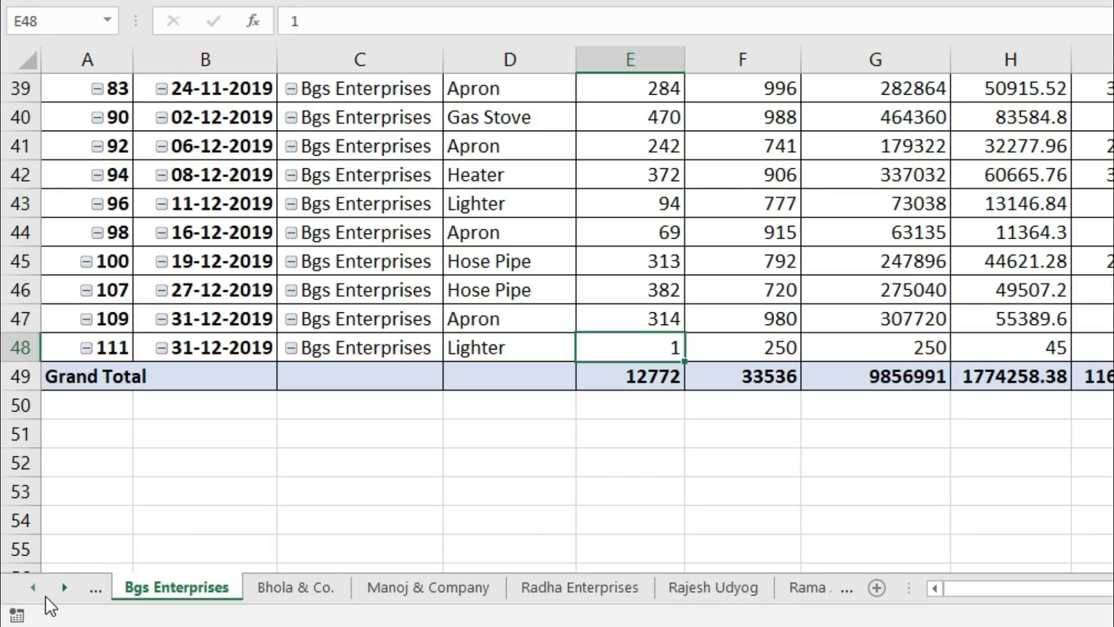
Step: Go back to the Master Sheet and add a new row below bill 111 with Bill No. 112 and date 1-1-20
right_click(46, 595)
left_click(56, 450)
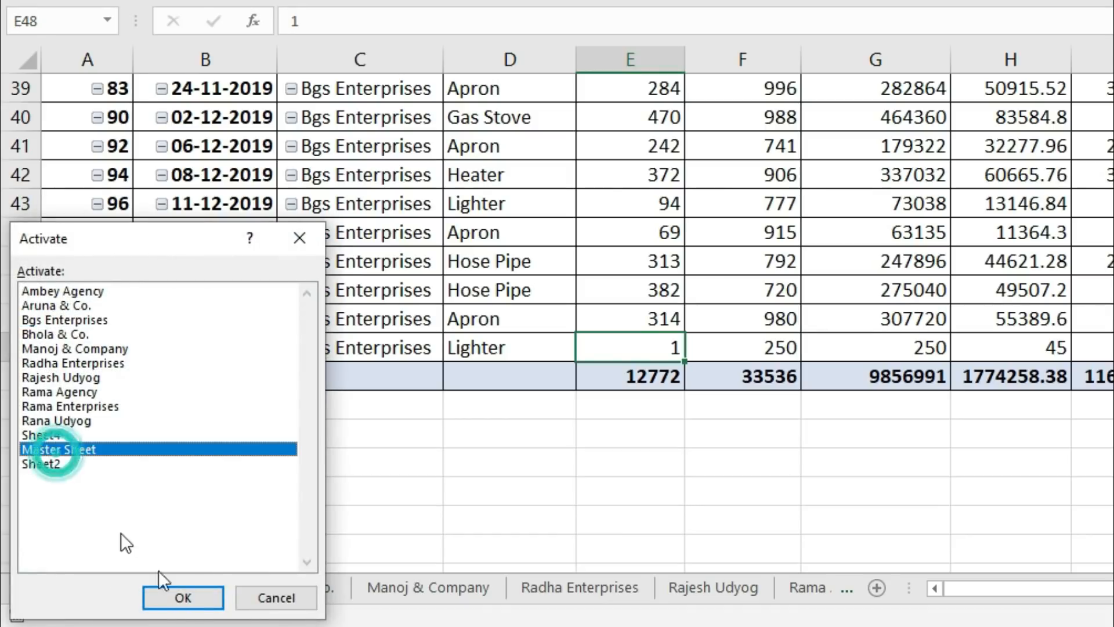
left_click(183, 597)
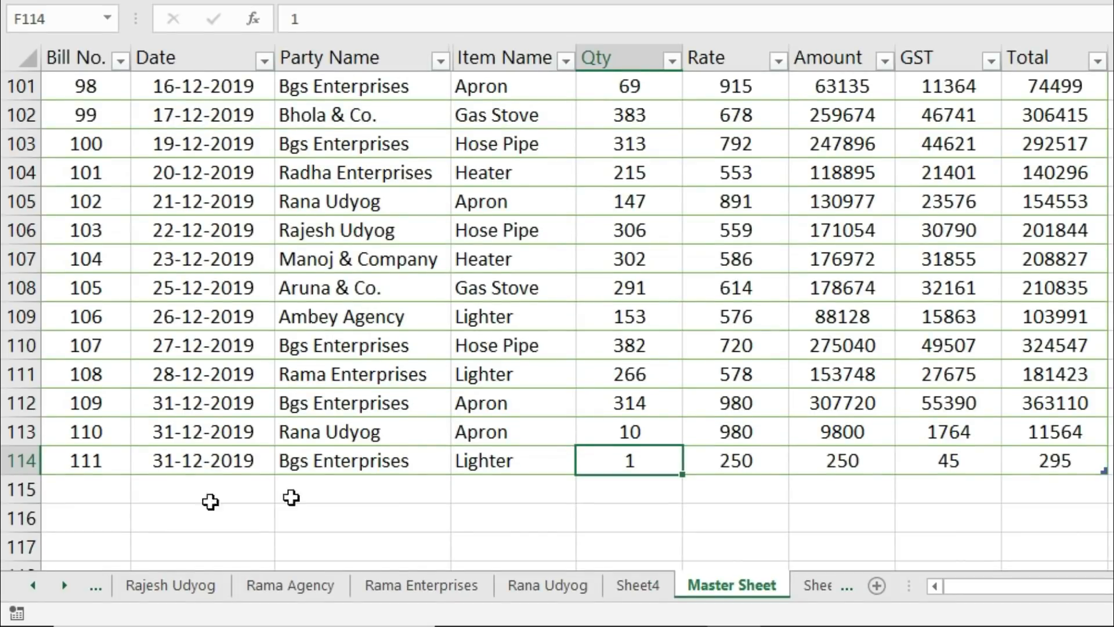
left_click(114, 496)
type("112")
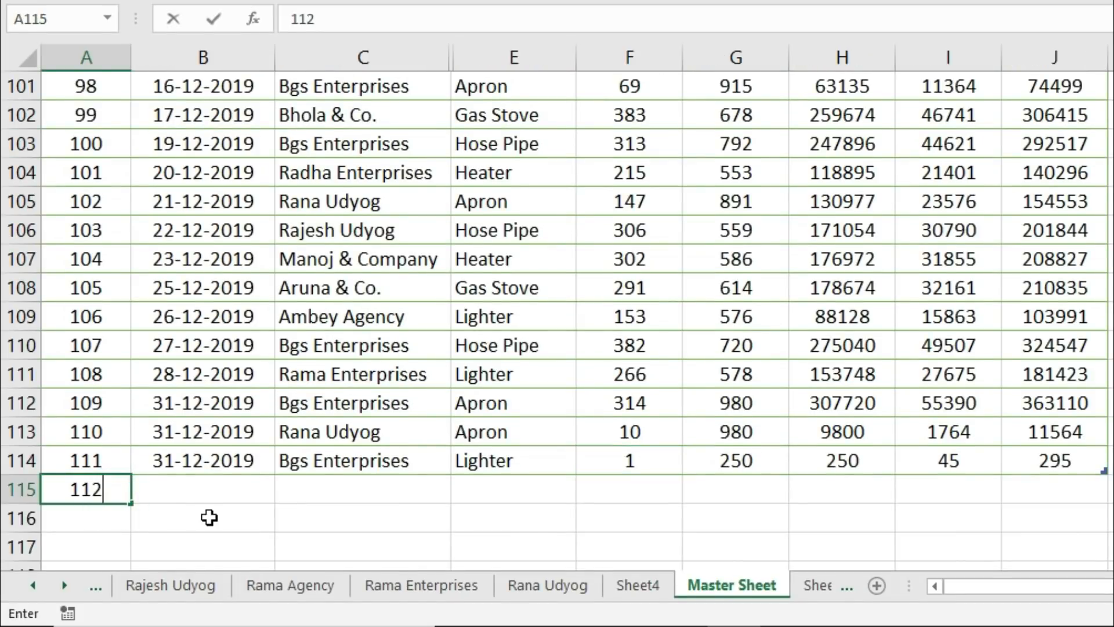
key("Tab")
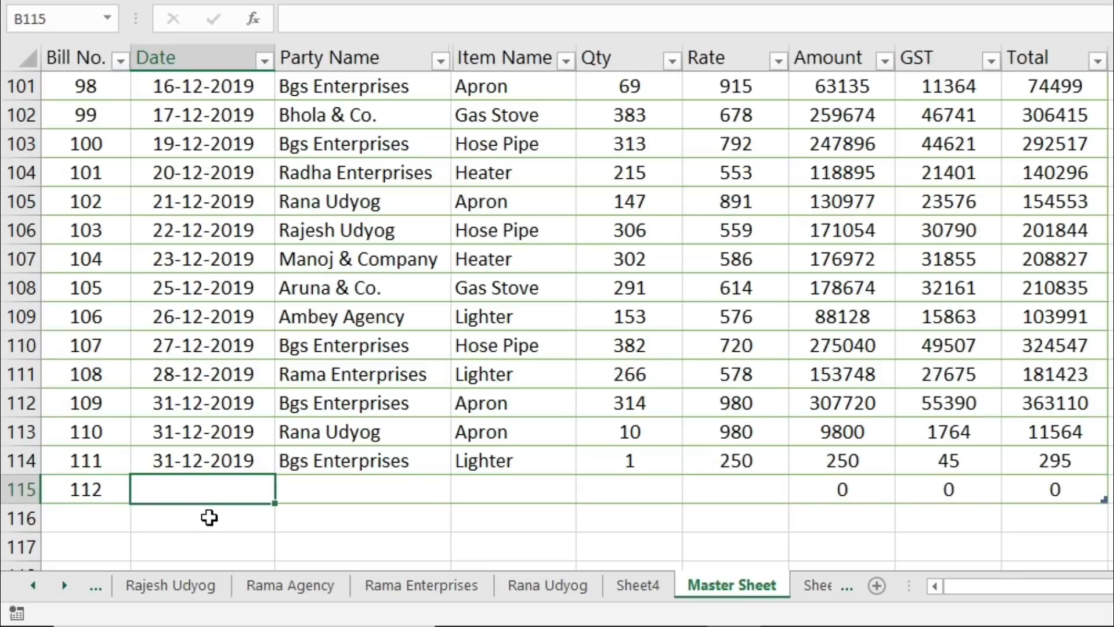
type("1-1-20")
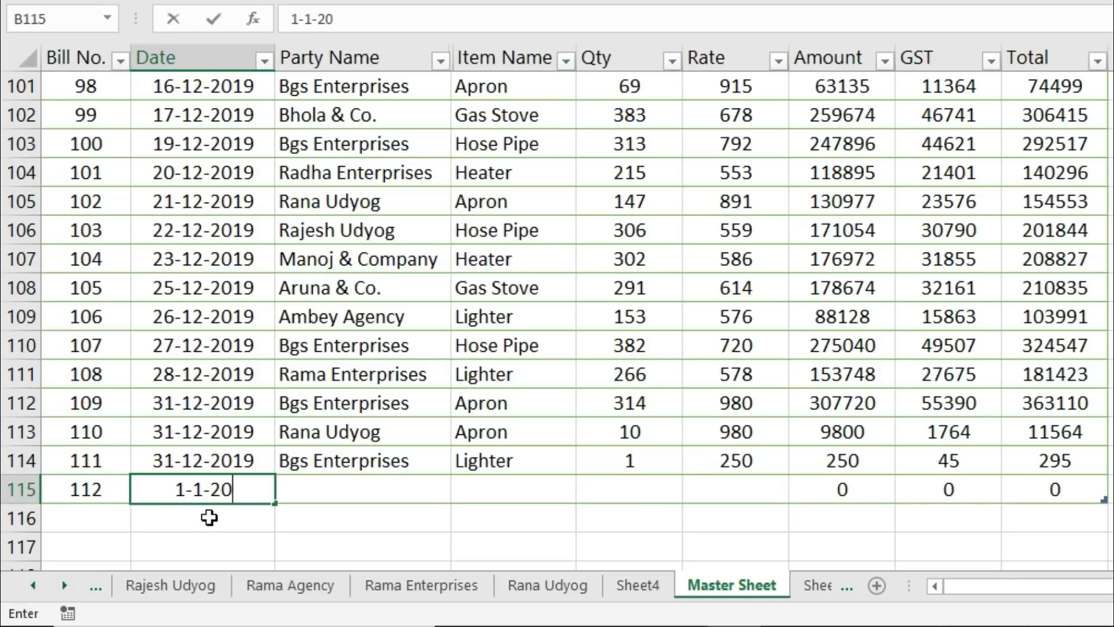
key("Tab")
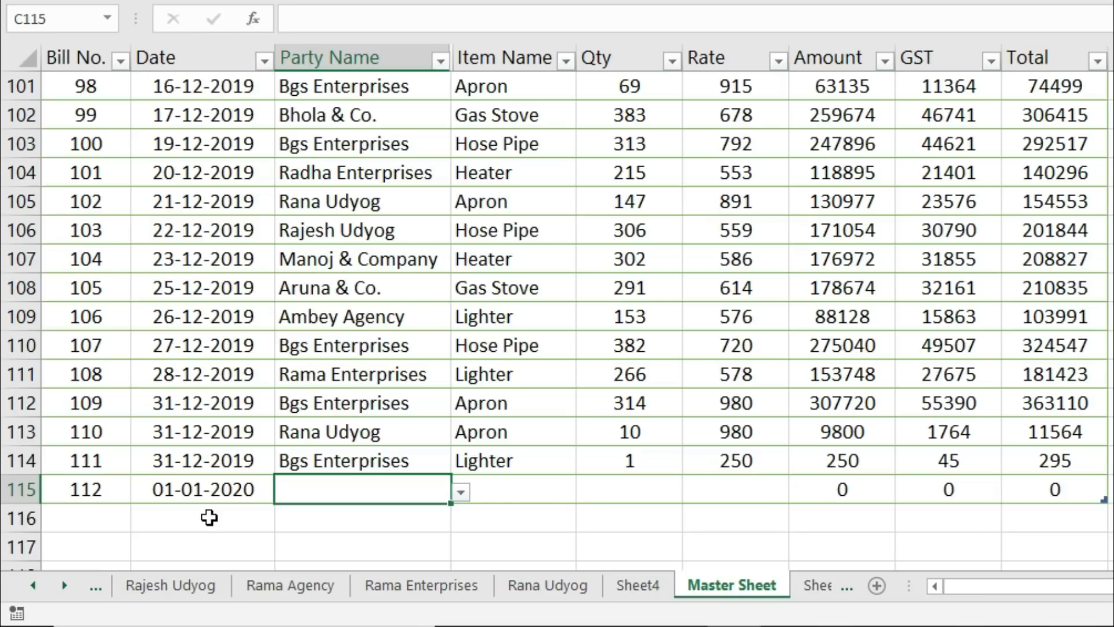
Step: Complete the bill 112 row with Party Name Rana Udyog, Item Name Lighter, Qty 5000 and Rate 250
type("Rana Udyog")
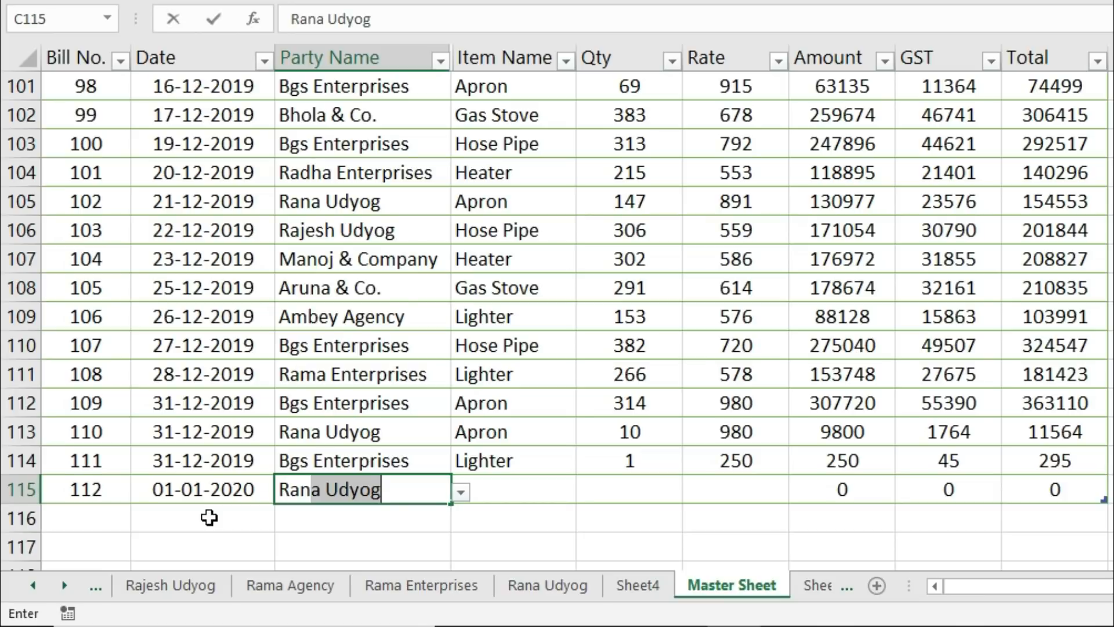
key("Tab")
type("Lighter")
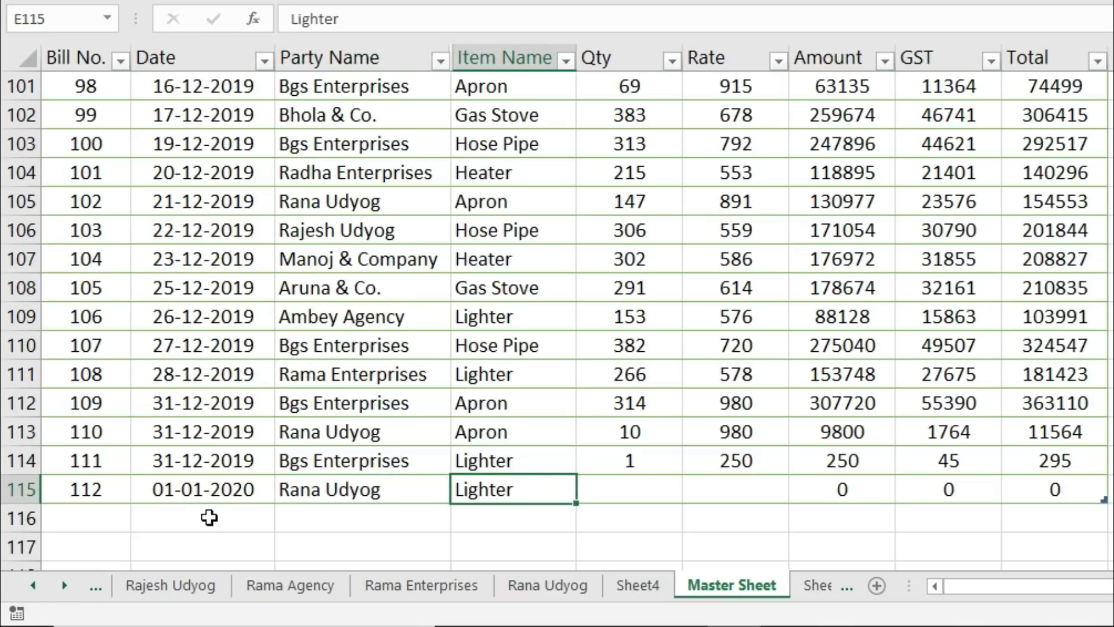
key("Tab")
type("5000")
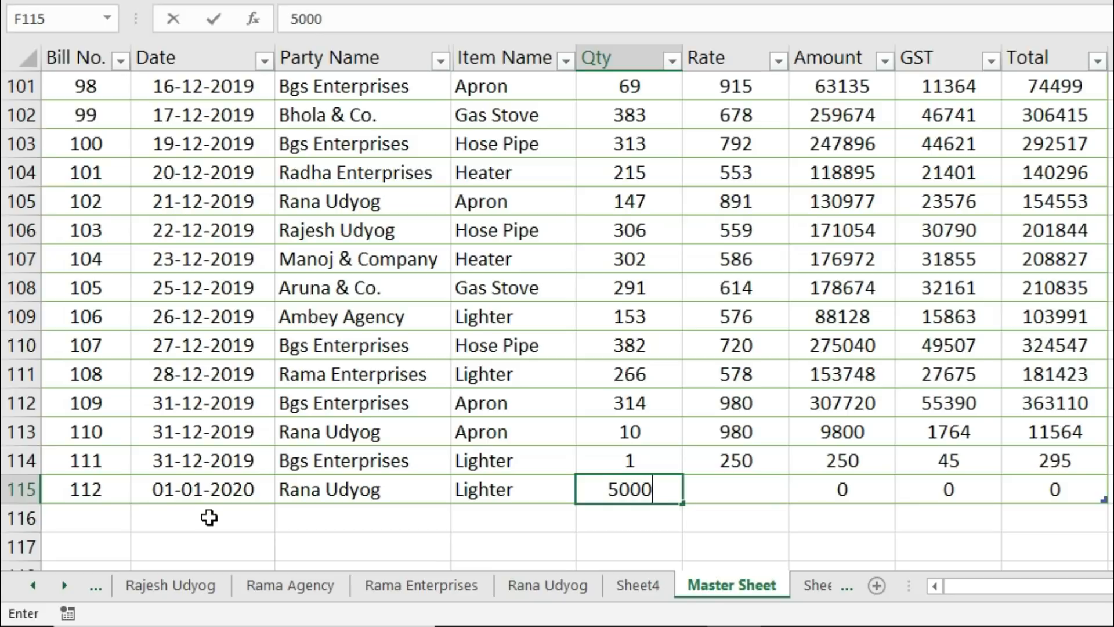
key("Tab")
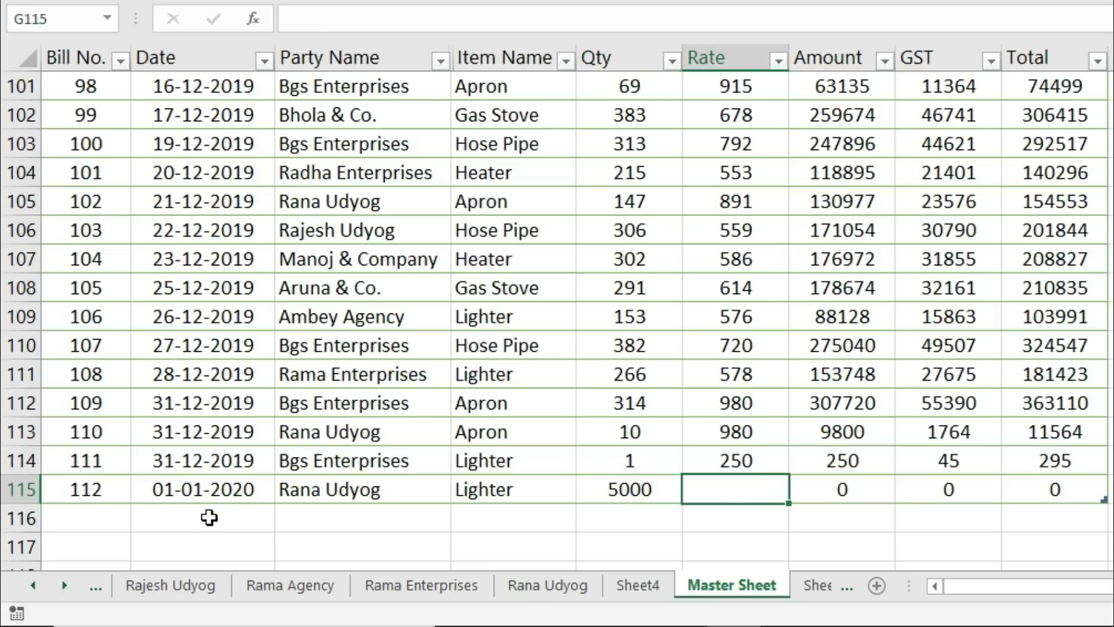
type("250")
key("Tab")
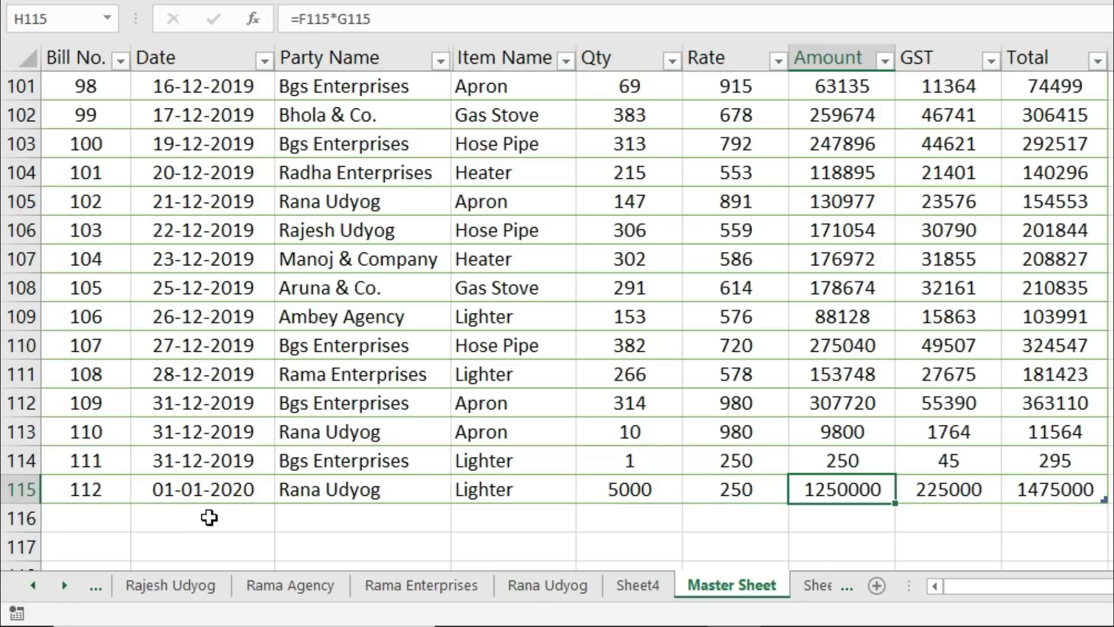
Step: Go to the Rana Udyog sheet and inspect the bill 112 row's number, item and quantity in its PivotTable
left_click(520, 586)
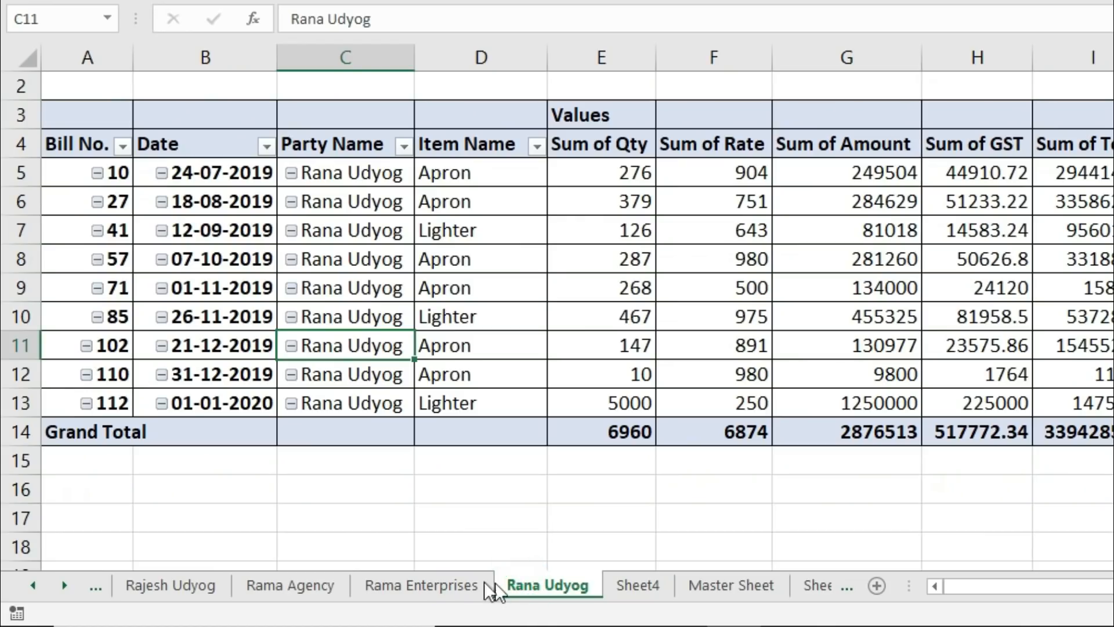
left_click(119, 402)
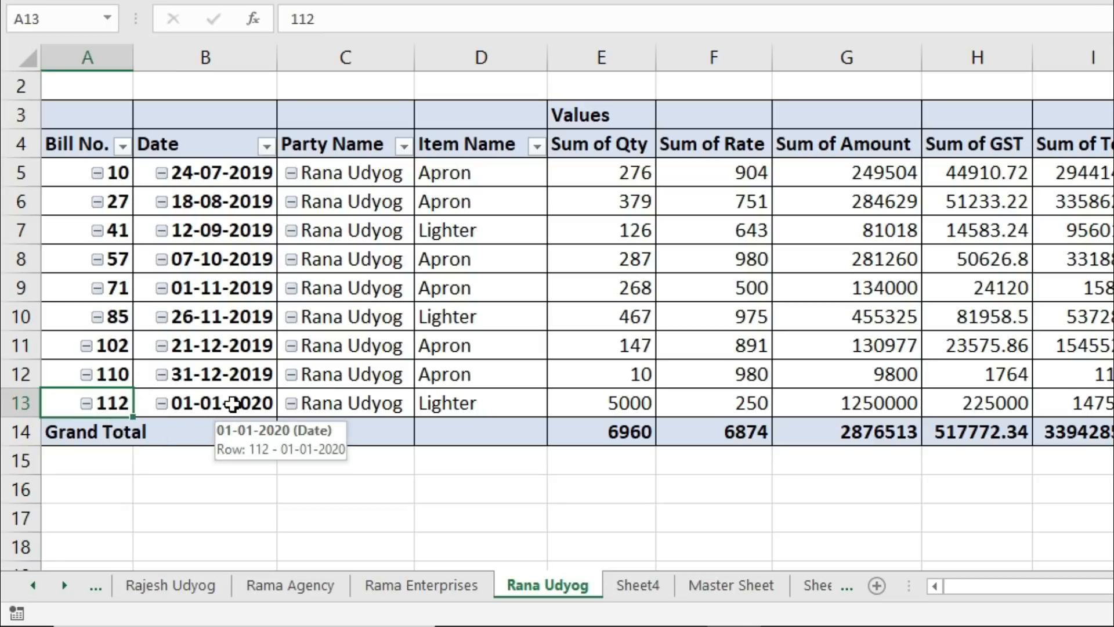
left_click(21, 402)
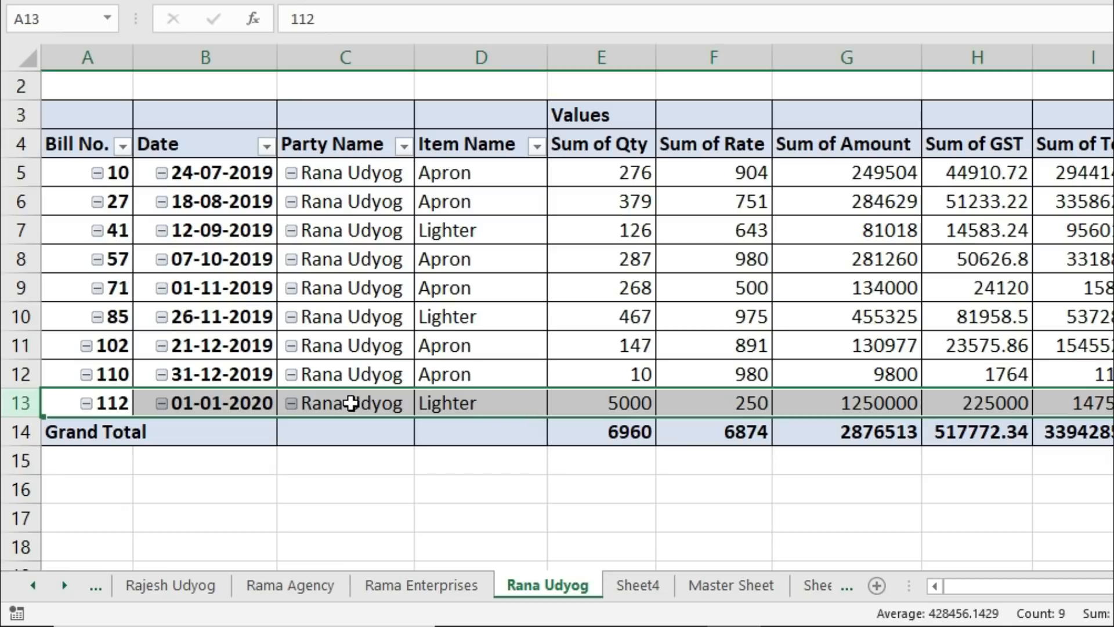
left_click(500, 400)
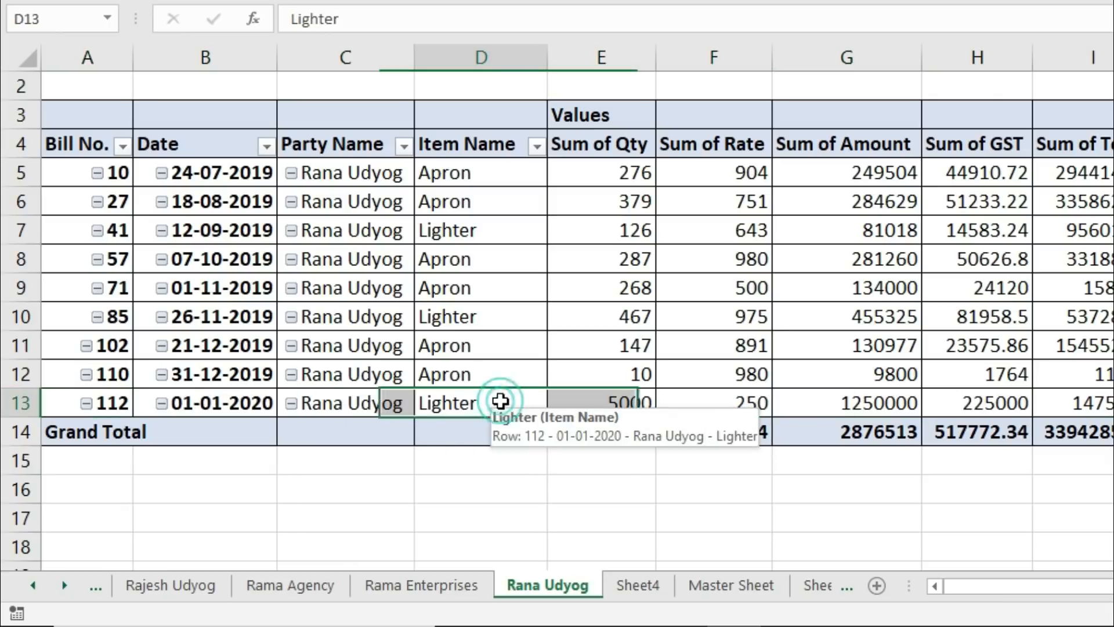
left_click(616, 402)
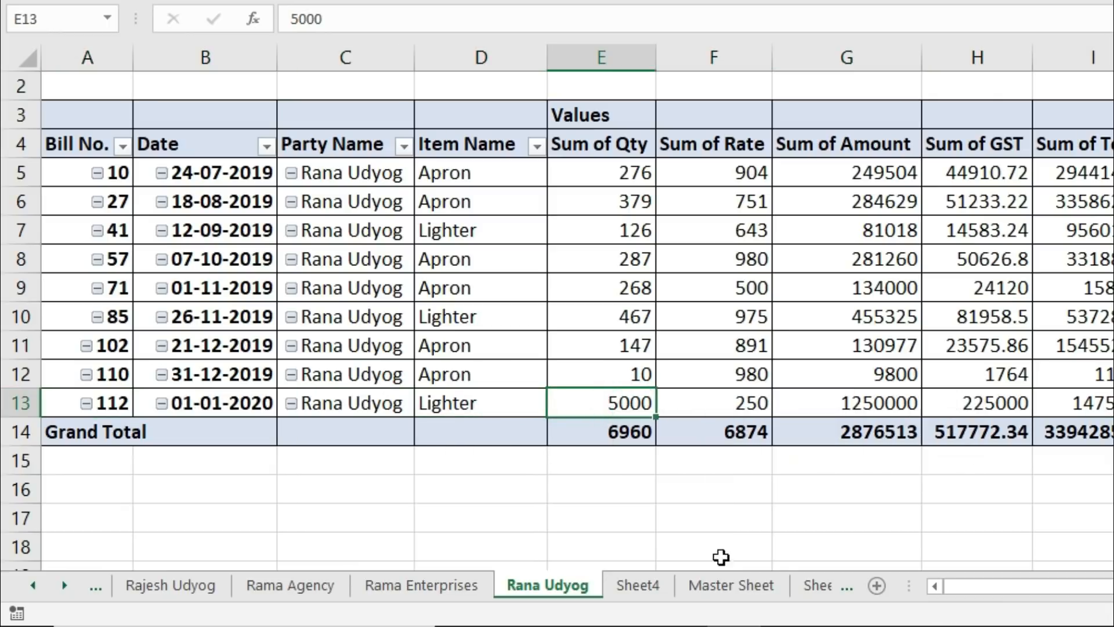
Step: Compare the Total of bill 112 on the Master Sheet with its total on the Rana Udyog sheet
left_click(748, 587)
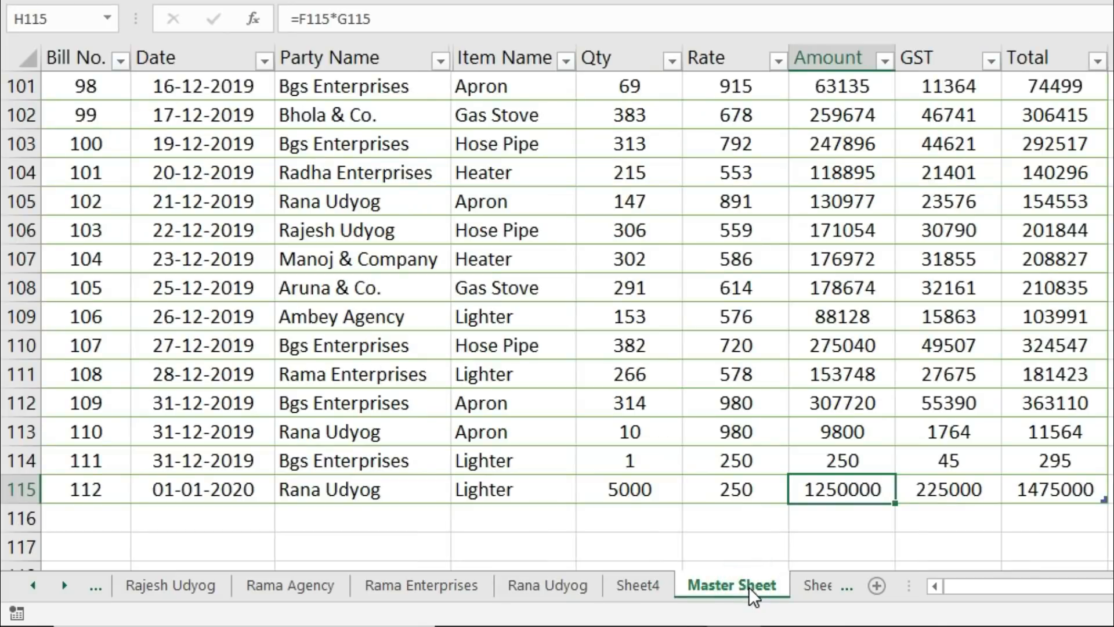
left_click(1024, 491)
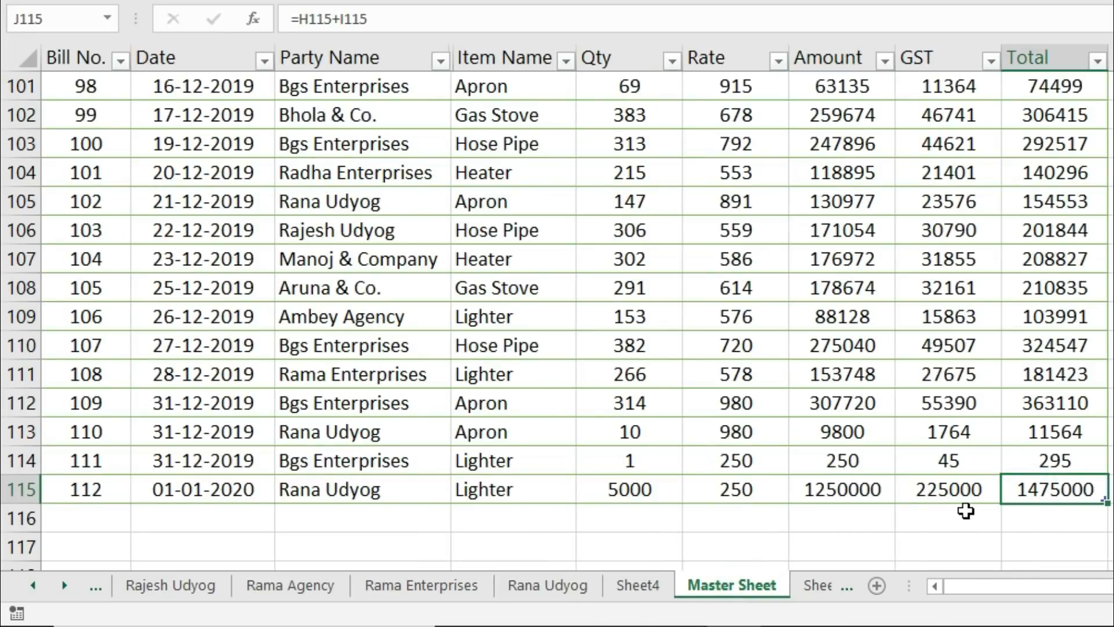
left_click(518, 592)
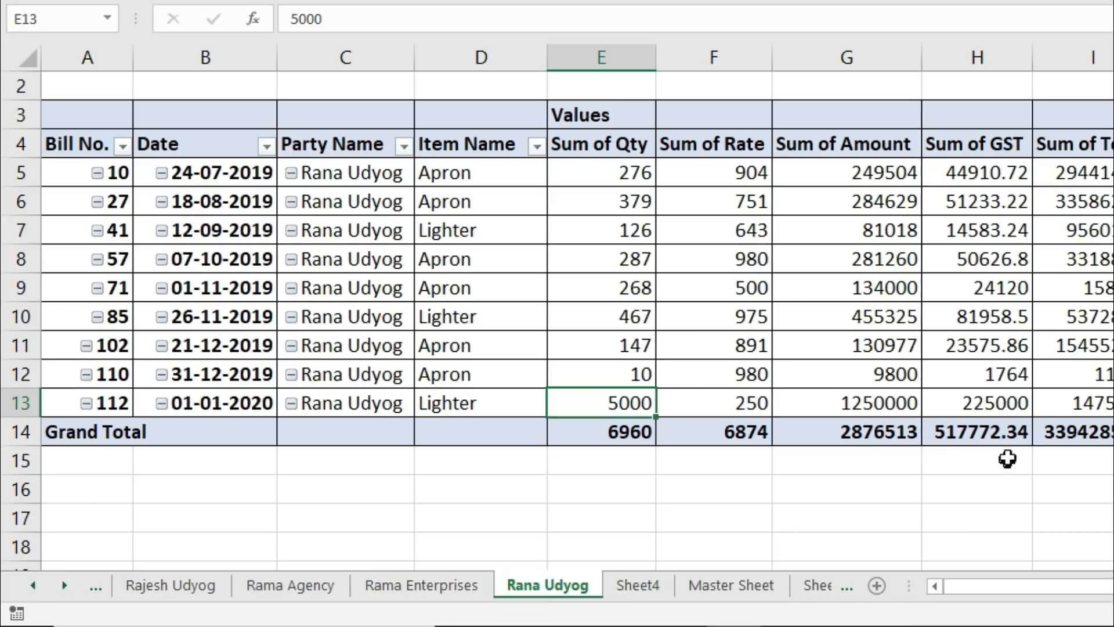
left_click(1054, 406)
Step: Return to the Master Sheet and select the first empty Bill No. cell below bill 112
left_click(730, 585)
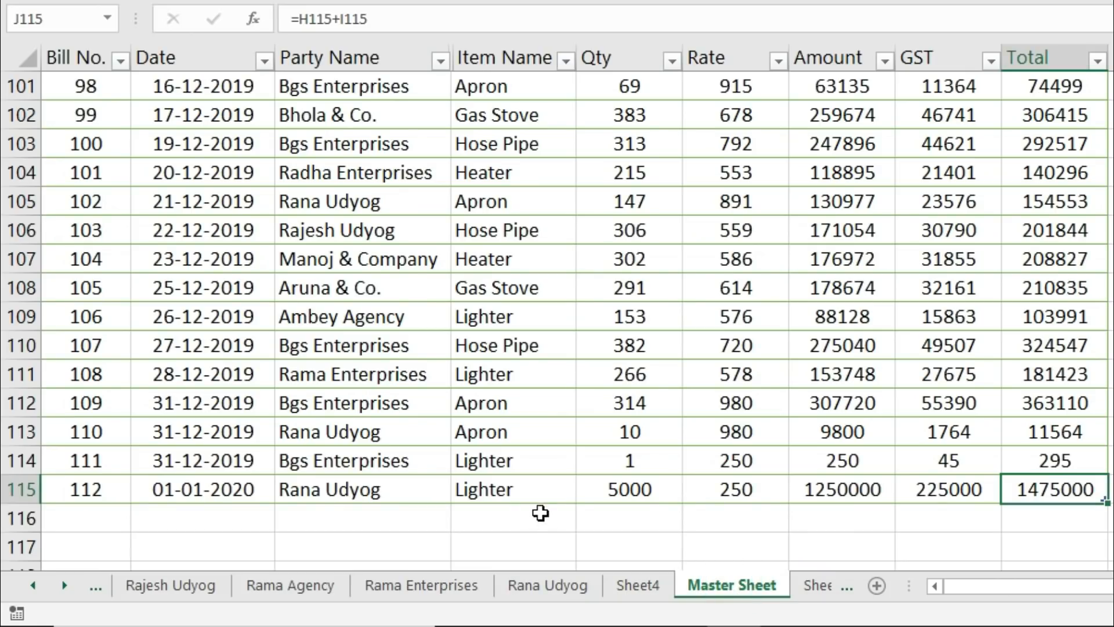
key("Down")
key("Down")
key("Down")
key("Down")
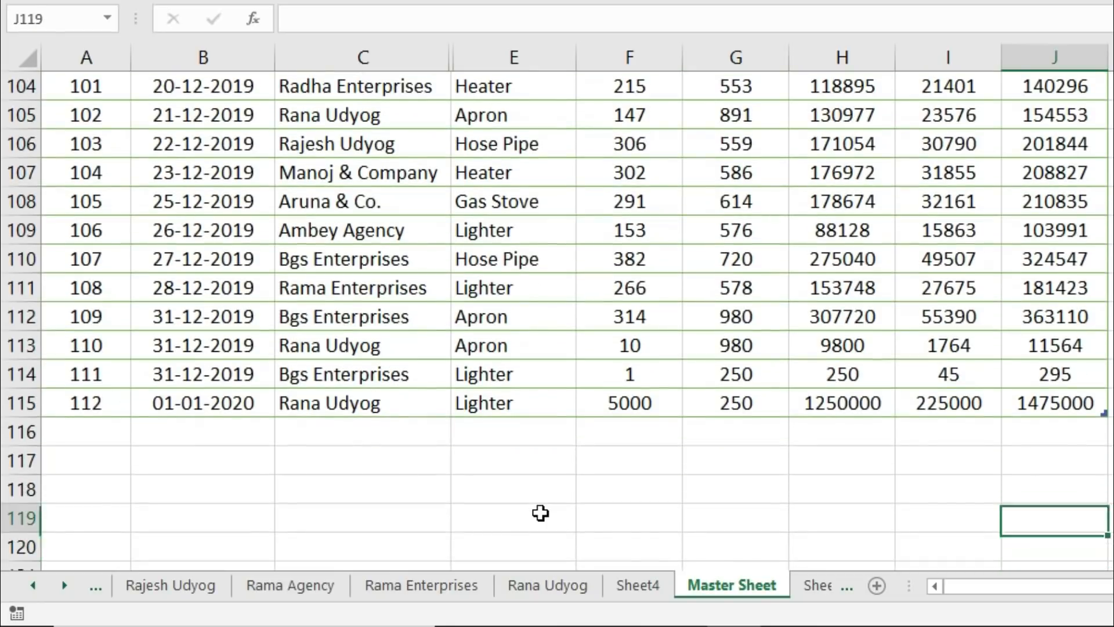
key("Up")
key("Up")
key("Up")
key("Left")
key("Left")
key("Left")
key("Left")
key("Left")
key("Left")
key("Left")
key("Left")
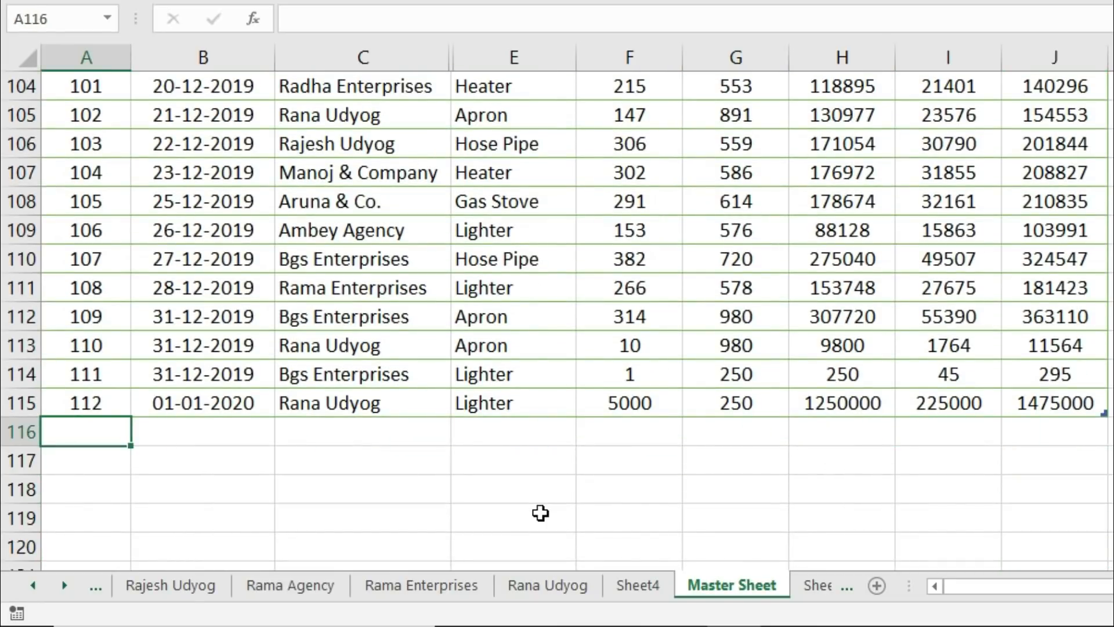
Step: Select the date of bill 112 and reopen the Rana Udyog sheet
left_click(186, 404)
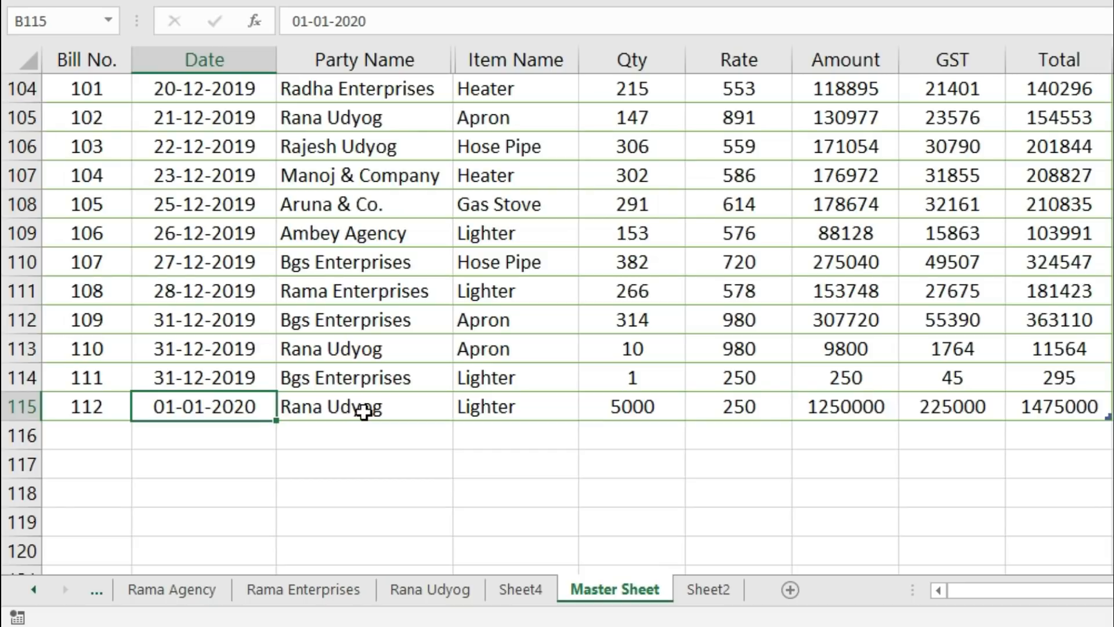
left_click(413, 590)
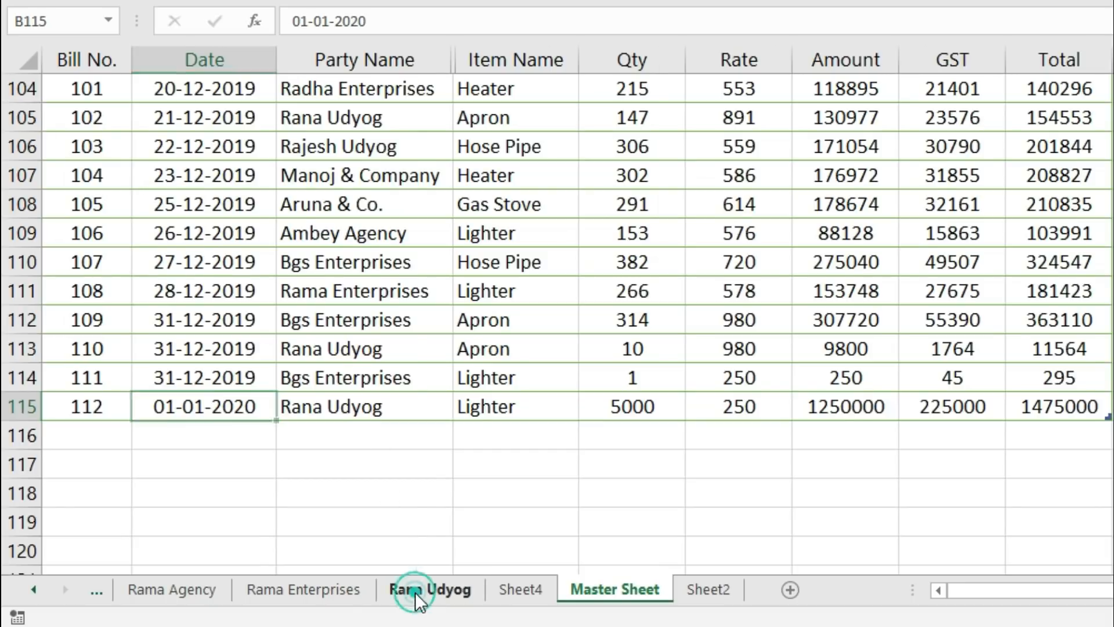
left_click(324, 595)
left_click(174, 589)
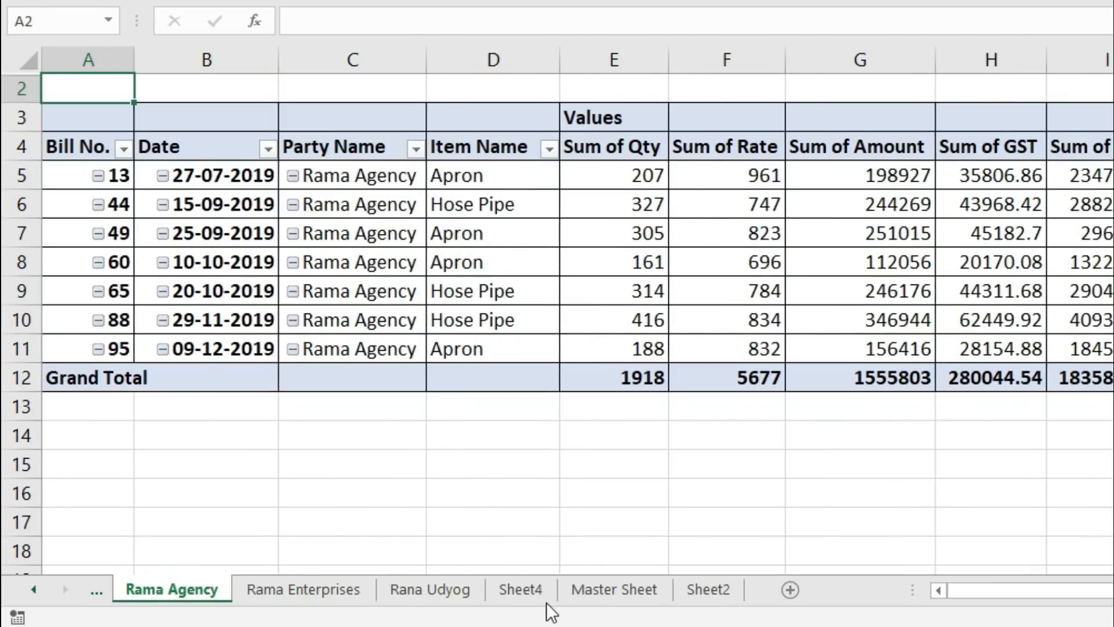
left_click(577, 596)
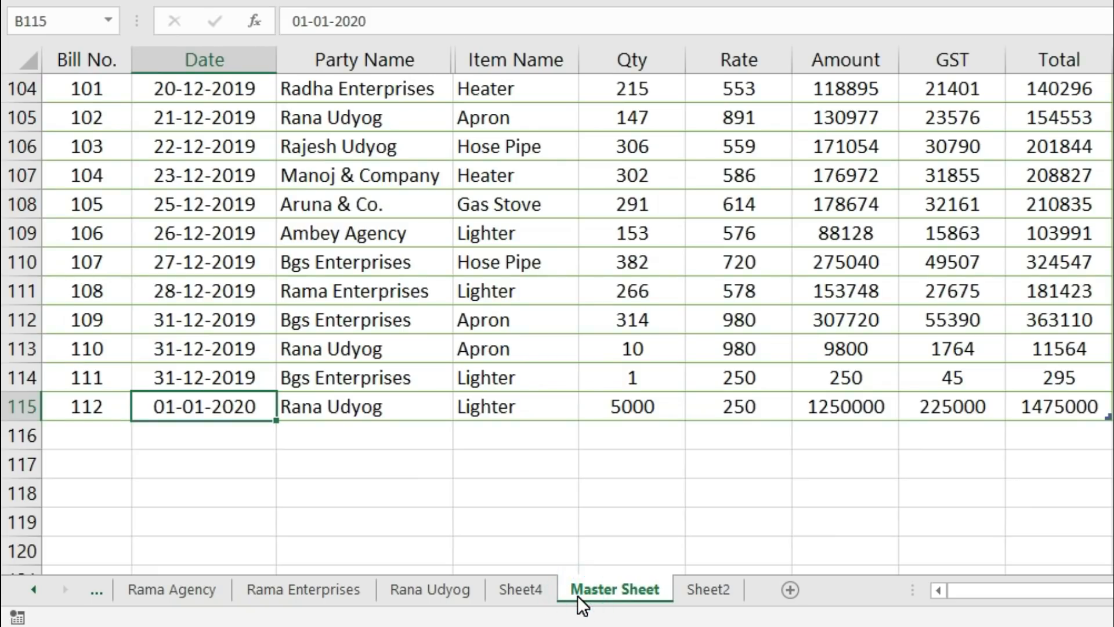
left_click_drag(88, 432, 1024, 536)
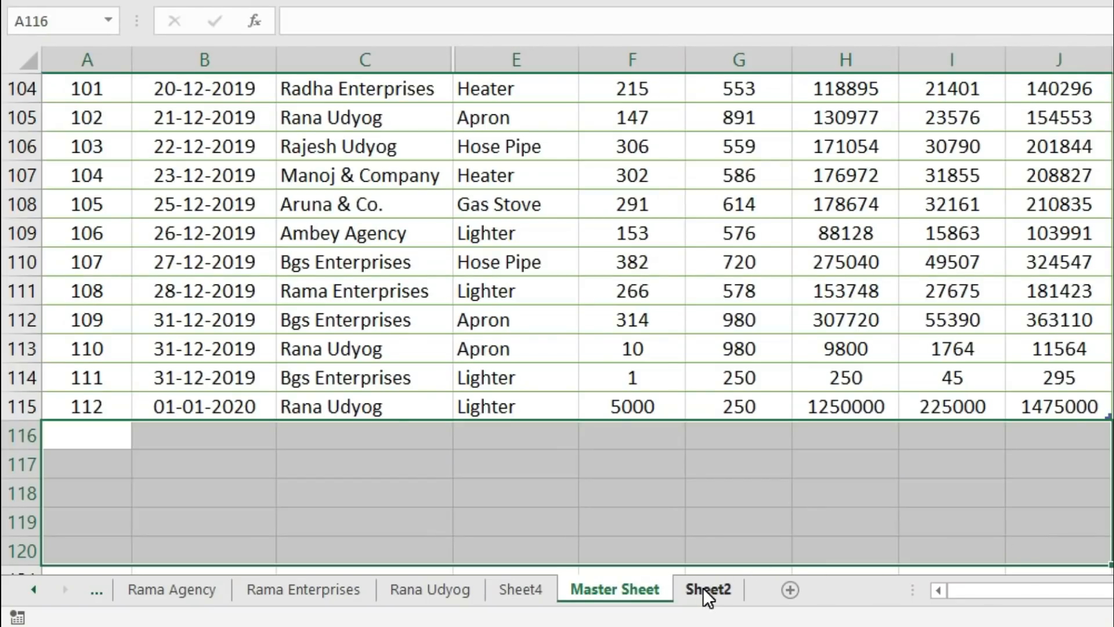
Step: Rename the Sheet2 worksheet as Party List
left_click(707, 592)
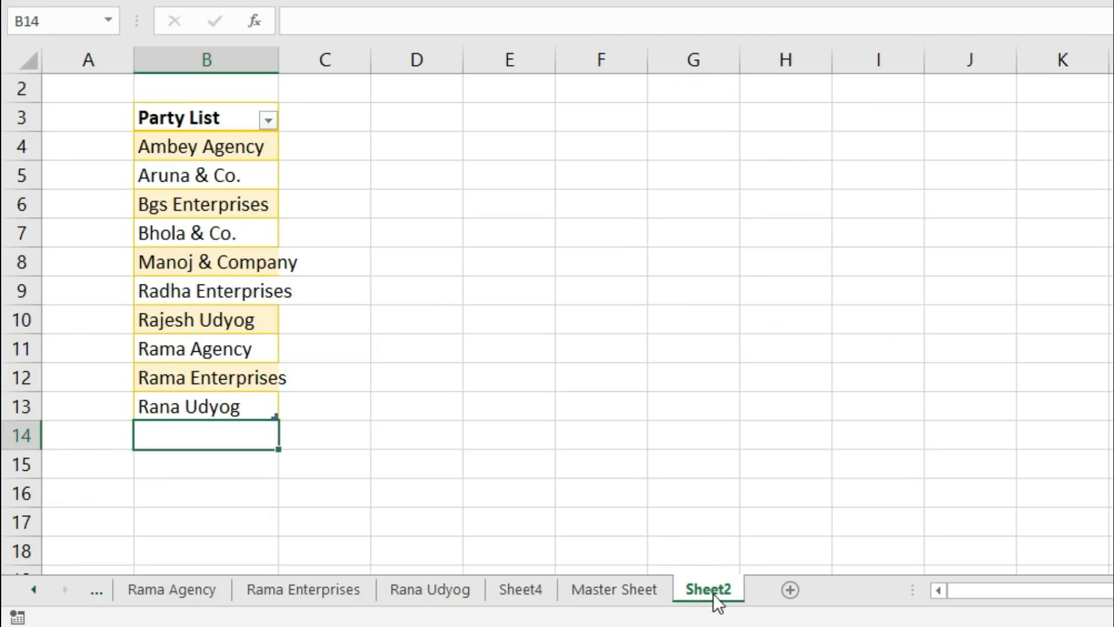
right_click(709, 592)
left_click(746, 386)
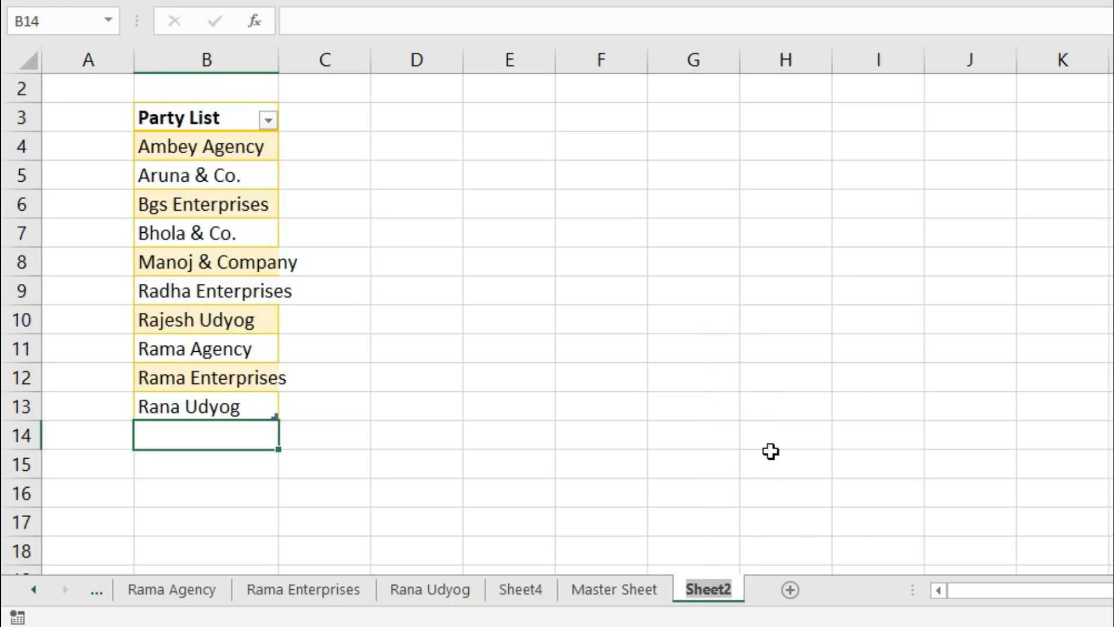
type("Party L")
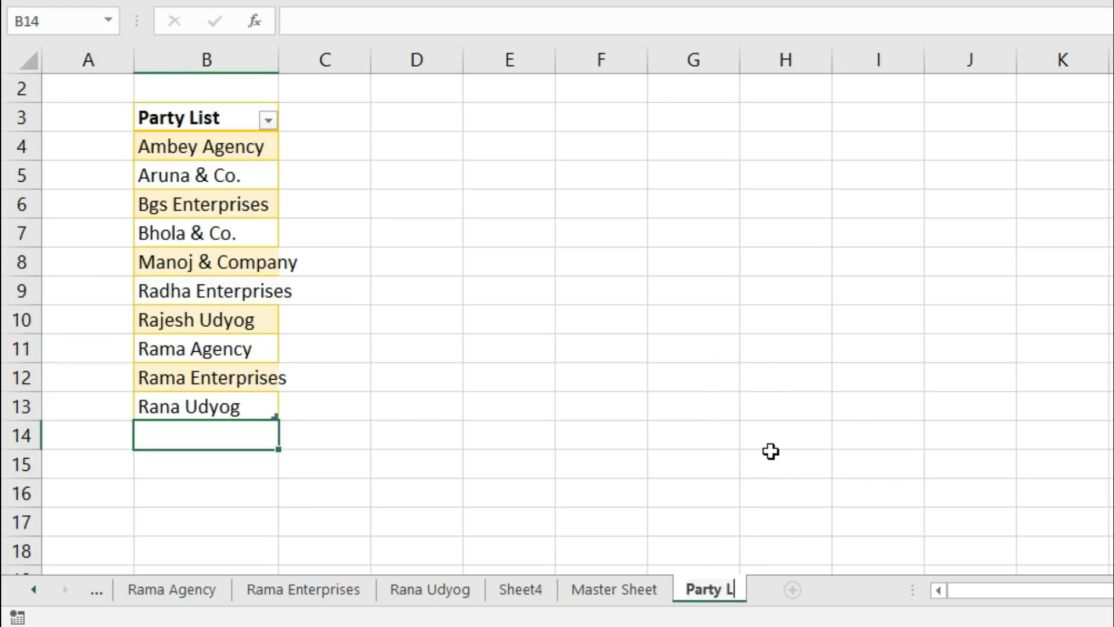
type("ist")
Step: Add Om Traders and Khanna Industries below Rana Udyog in the Party List table, in cells B14 and B15
left_click(179, 438)
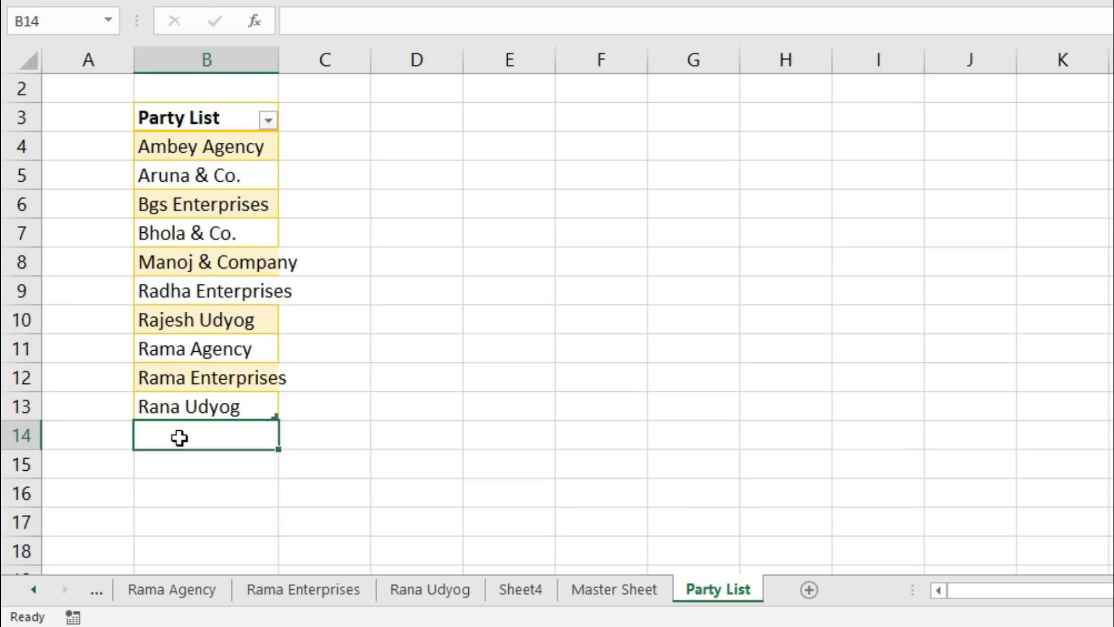
type("Om")
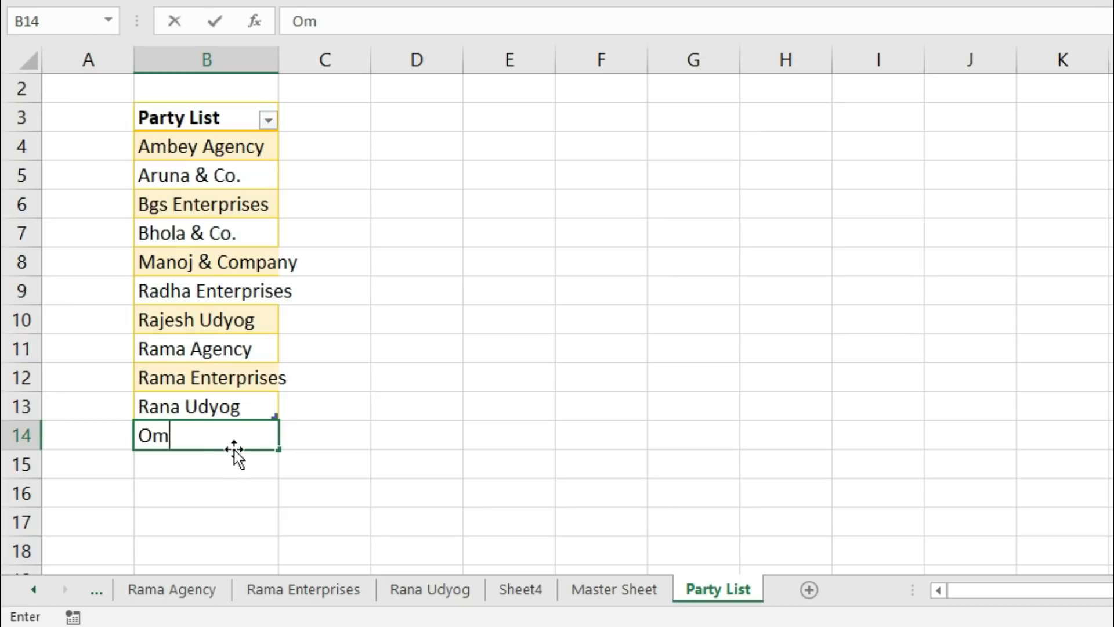
type(" Trade")
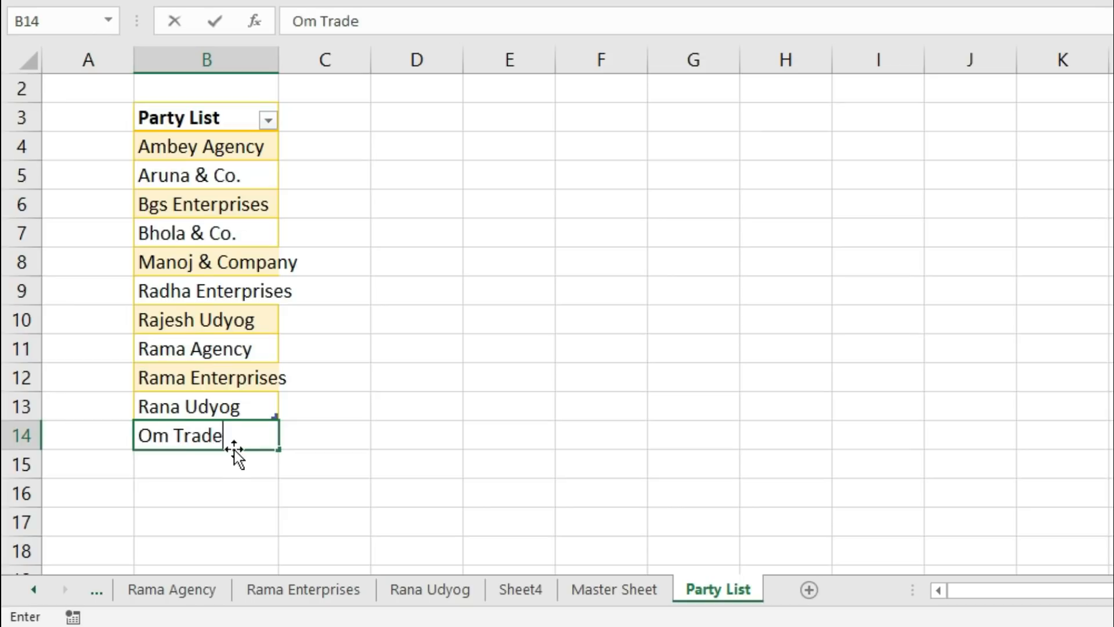
type("rs")
key("Return")
type("K")
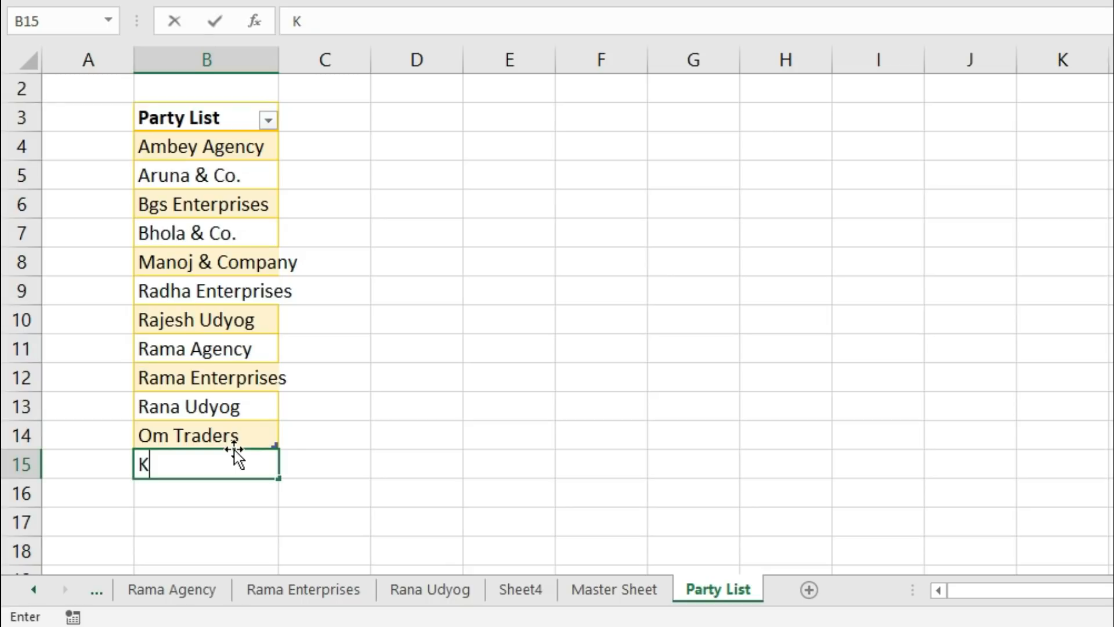
type("hanna I")
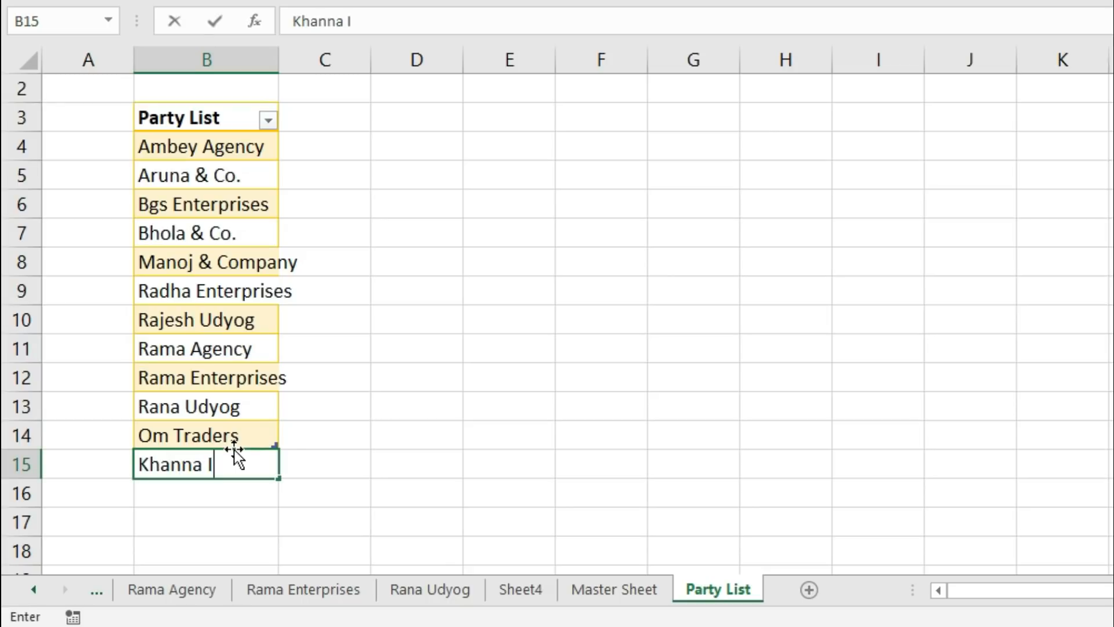
type("ndustries")
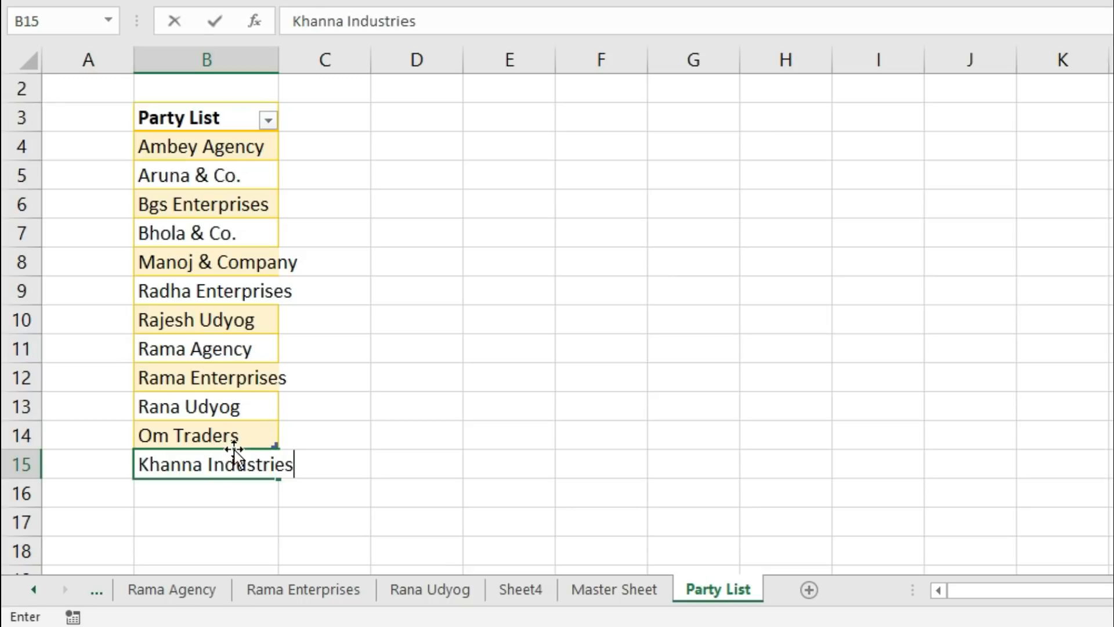
key("Return")
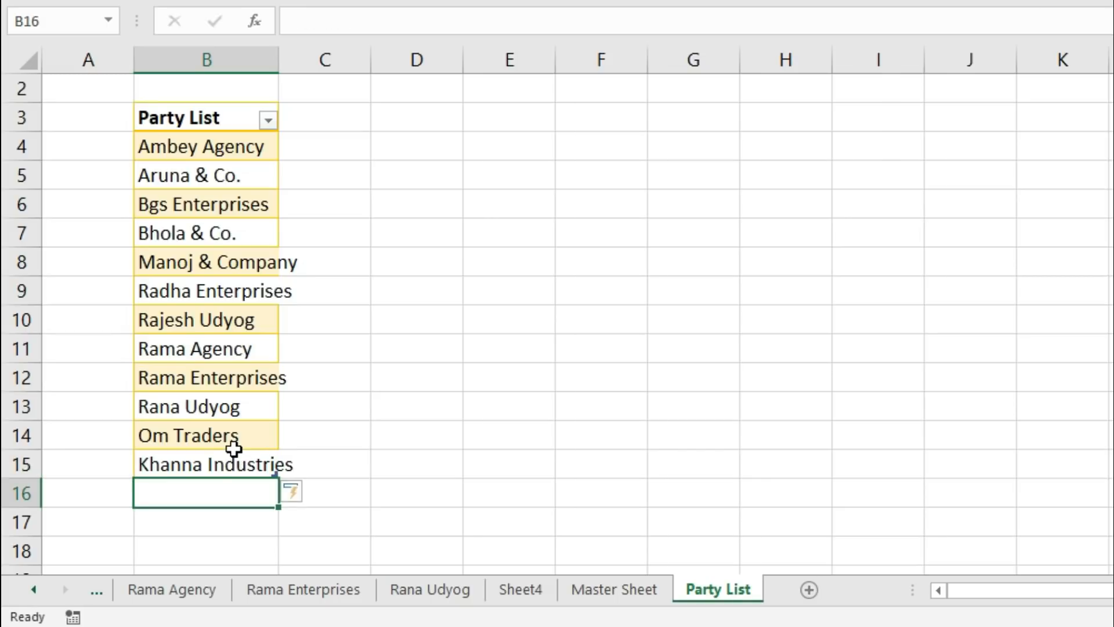
Step: Begin a new bill in row 116 of the Master Sheet with bill number 113 and the current date, 01-01-2020
left_click(591, 591)
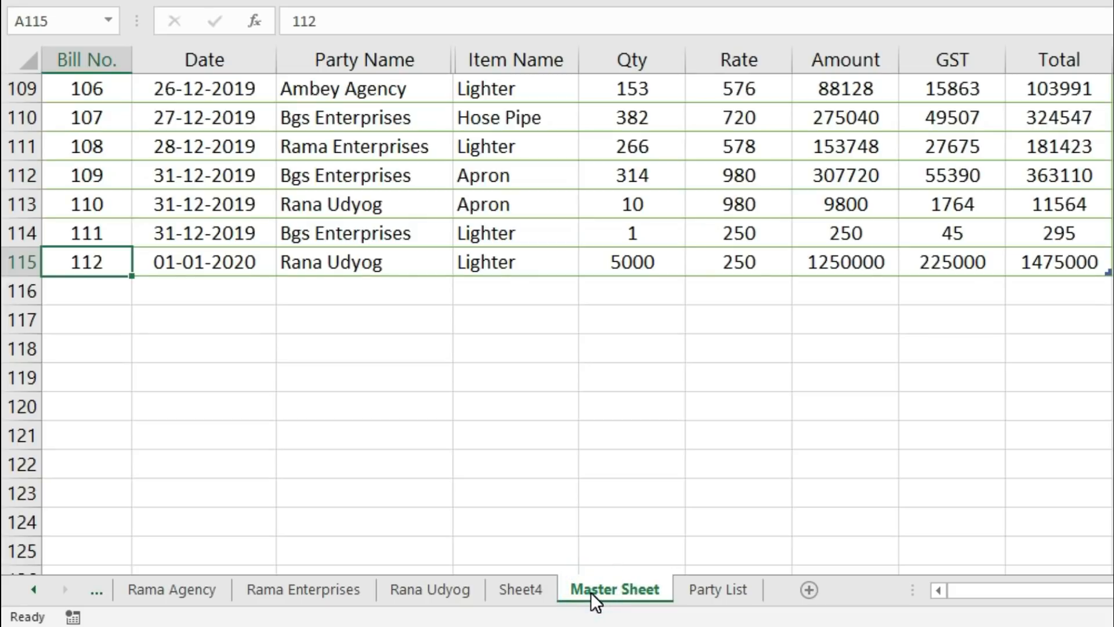
left_click(114, 291)
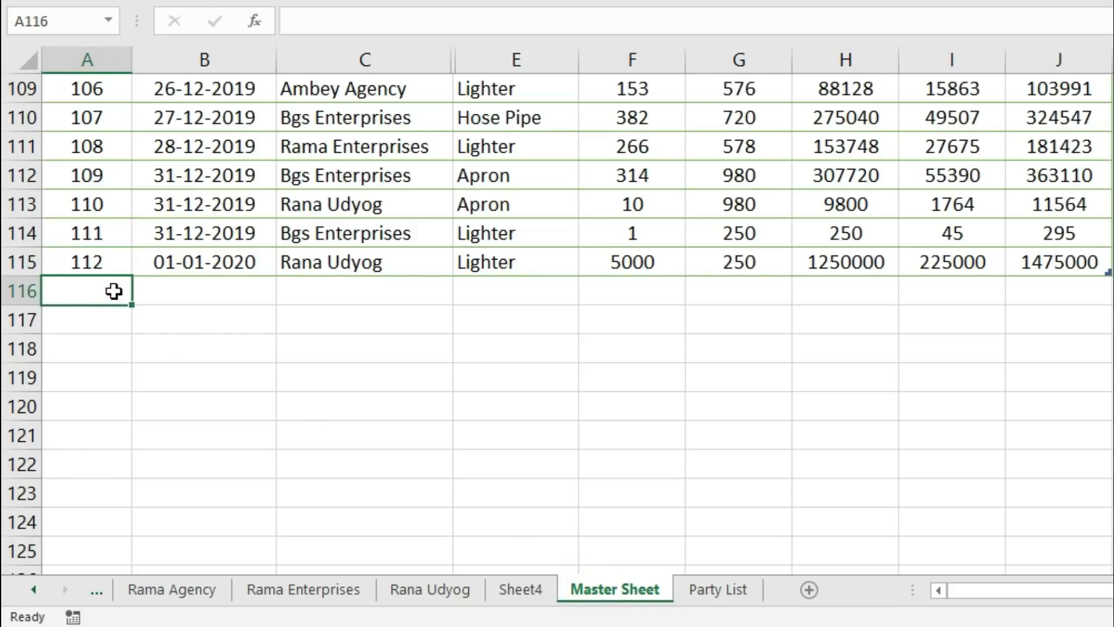
type("113")
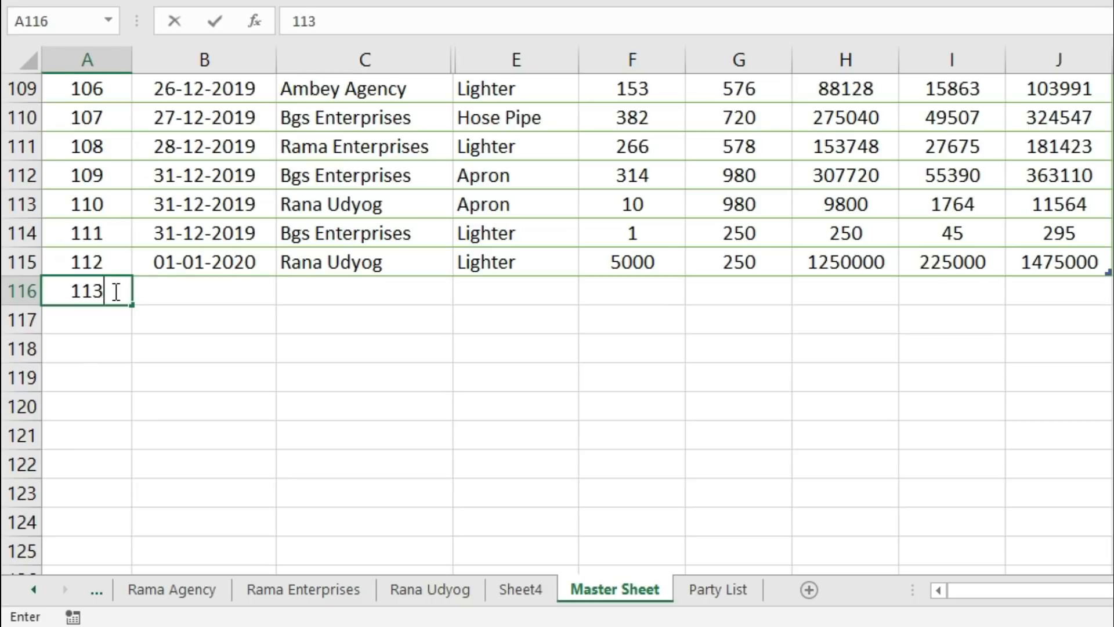
key("Tab")
key("ctrl+semicolon")
key("Tab")
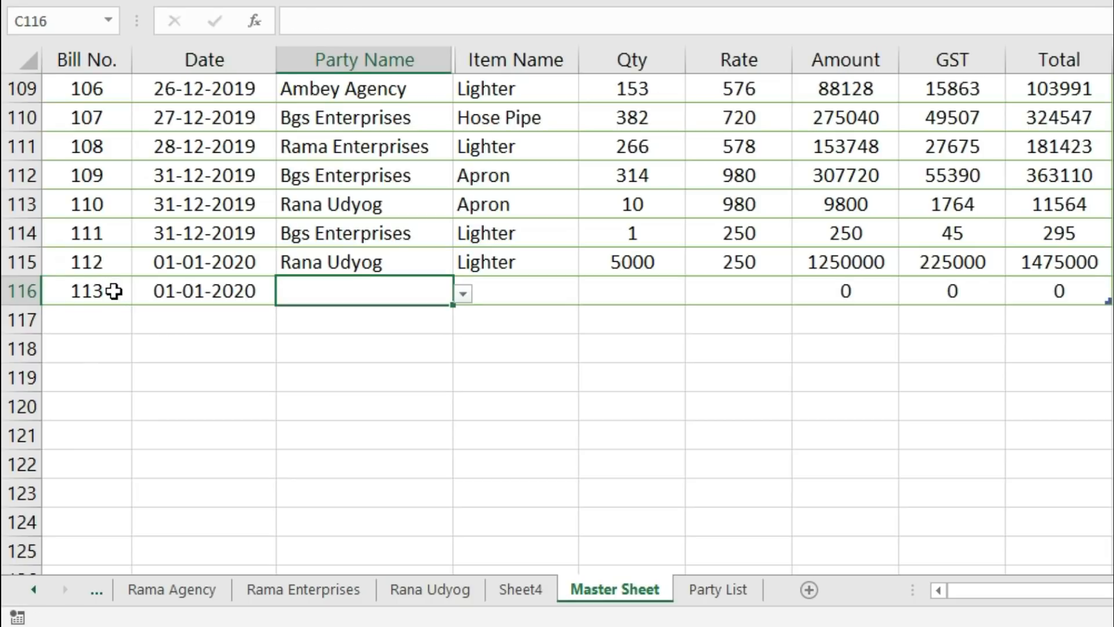
Step: Choose Om Traders as the party for bill 113 and enter Lighter as its item name
left_click(463, 293)
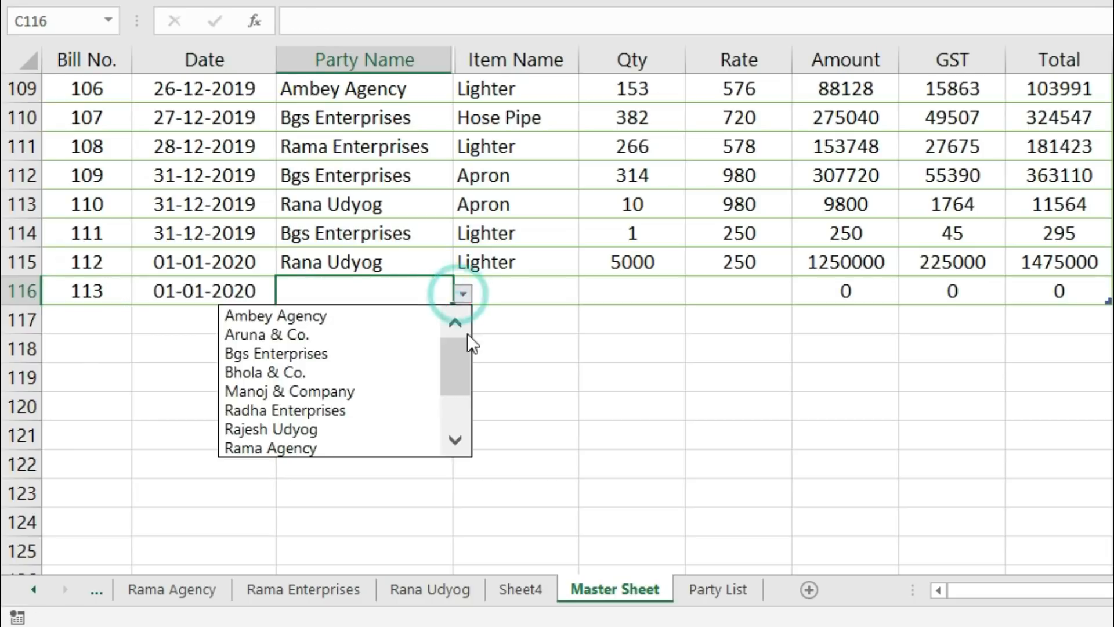
left_click(466, 368)
left_click_drag(465, 379, 465, 424)
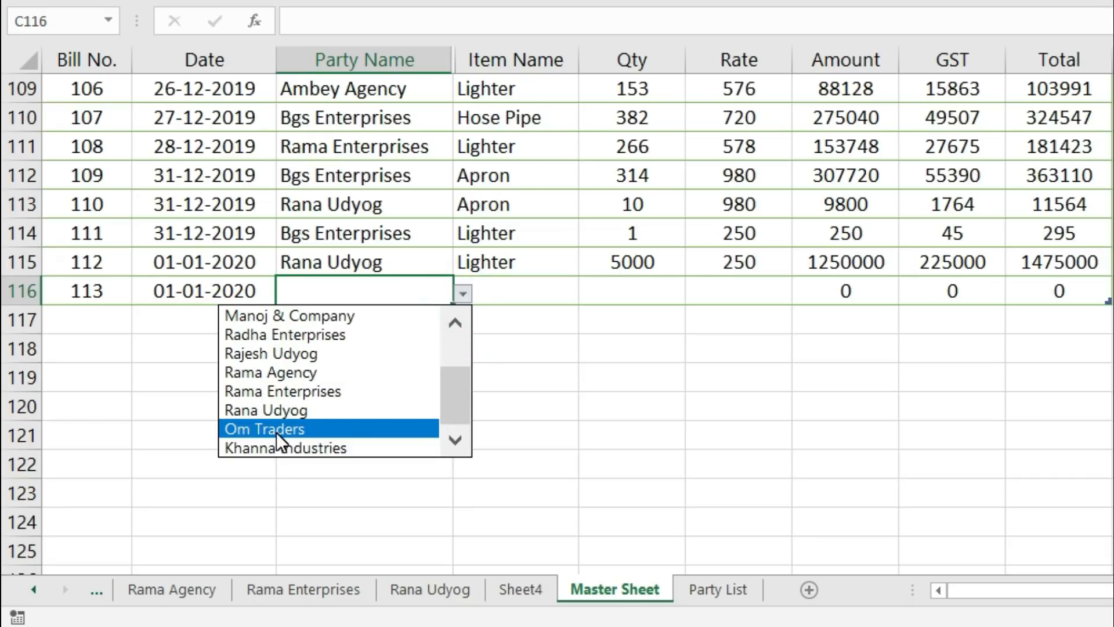
left_click(323, 429)
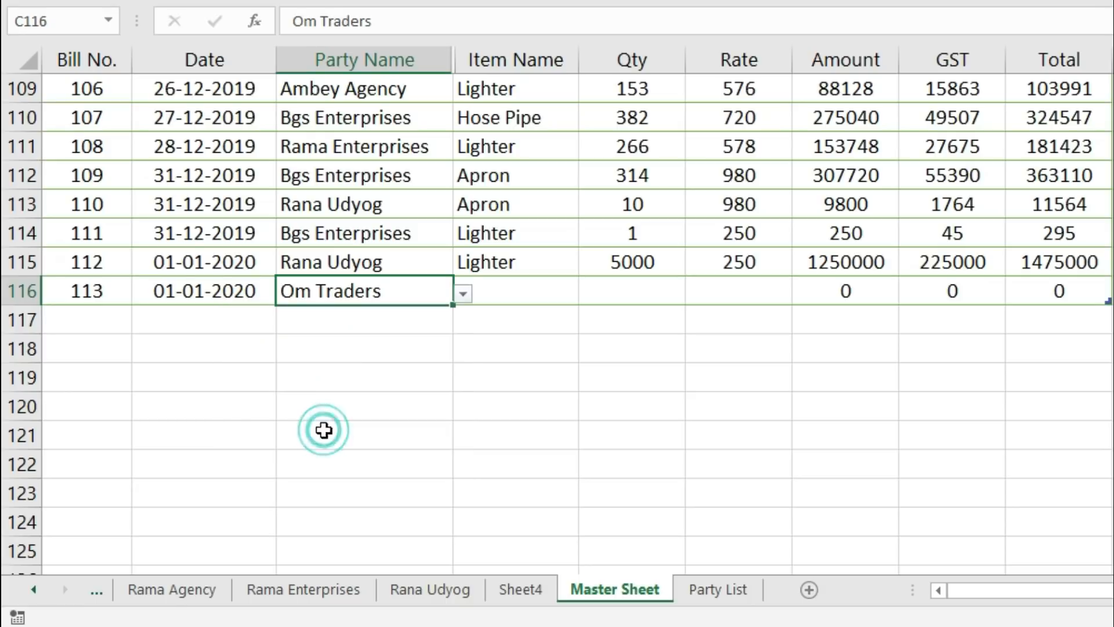
left_click(542, 293)
type("Lighter")
key("Tab")
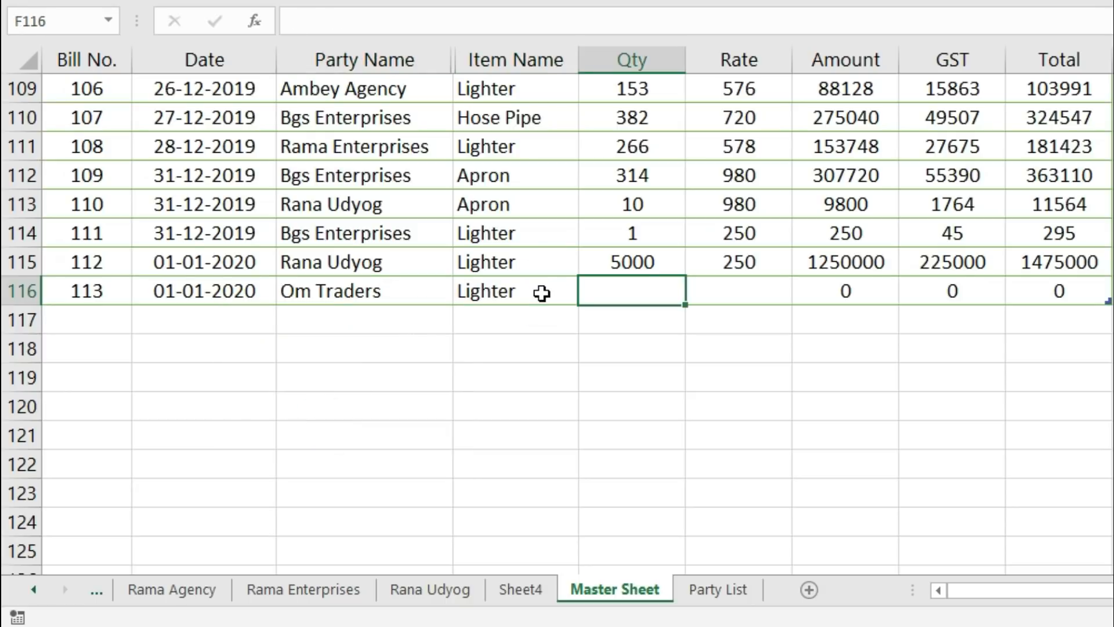
Step: Enter a quantity of 10000 and a rate of 250 for bill 113
type("10000")
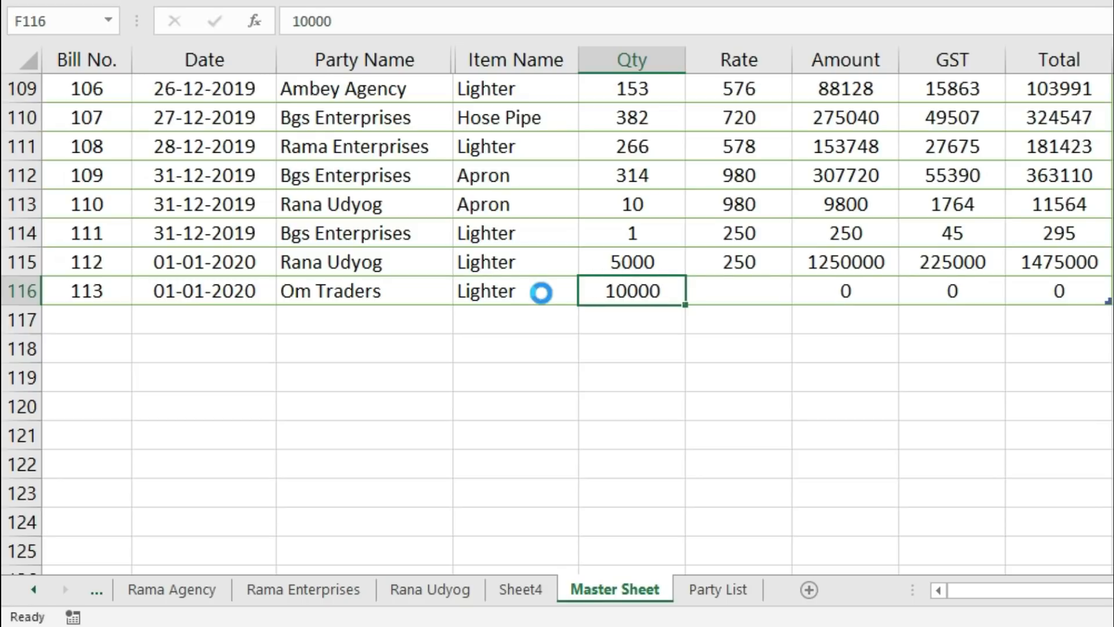
key("Tab")
type("250")
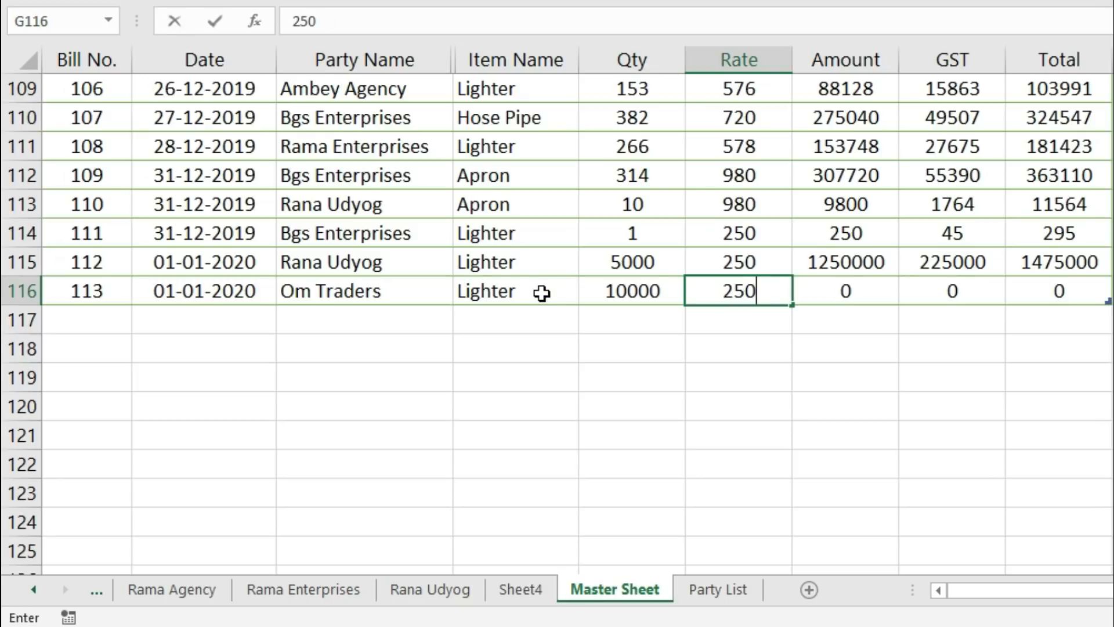
key("Tab")
key("Tab")
key("Tab")
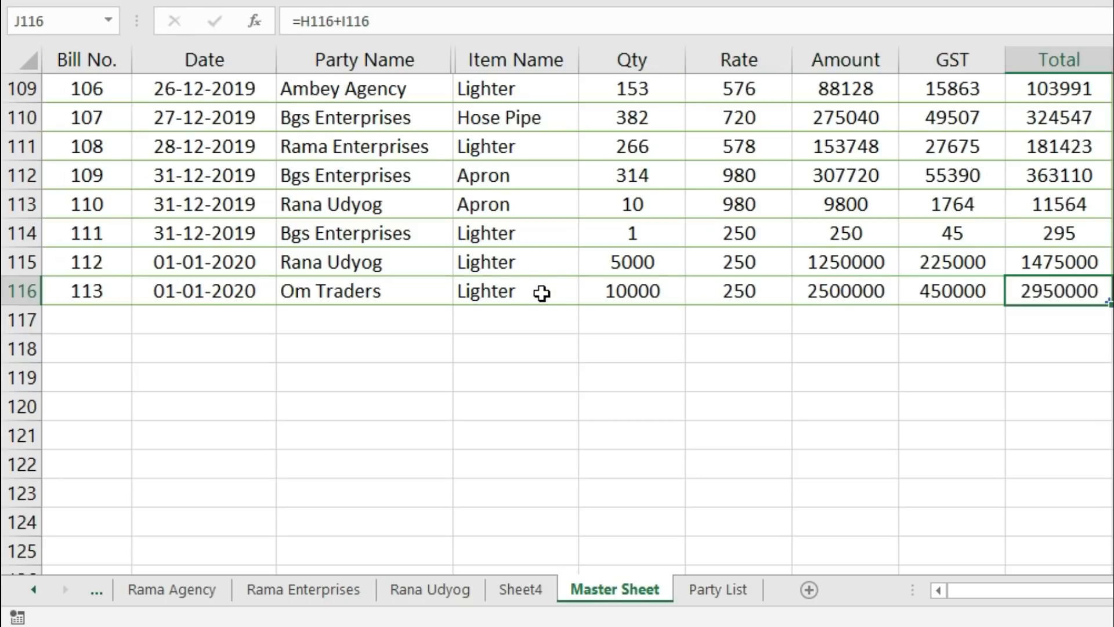
Step: Extend the table with row 117 and enter bill number 114 dated 02-01-2020
key("Tab")
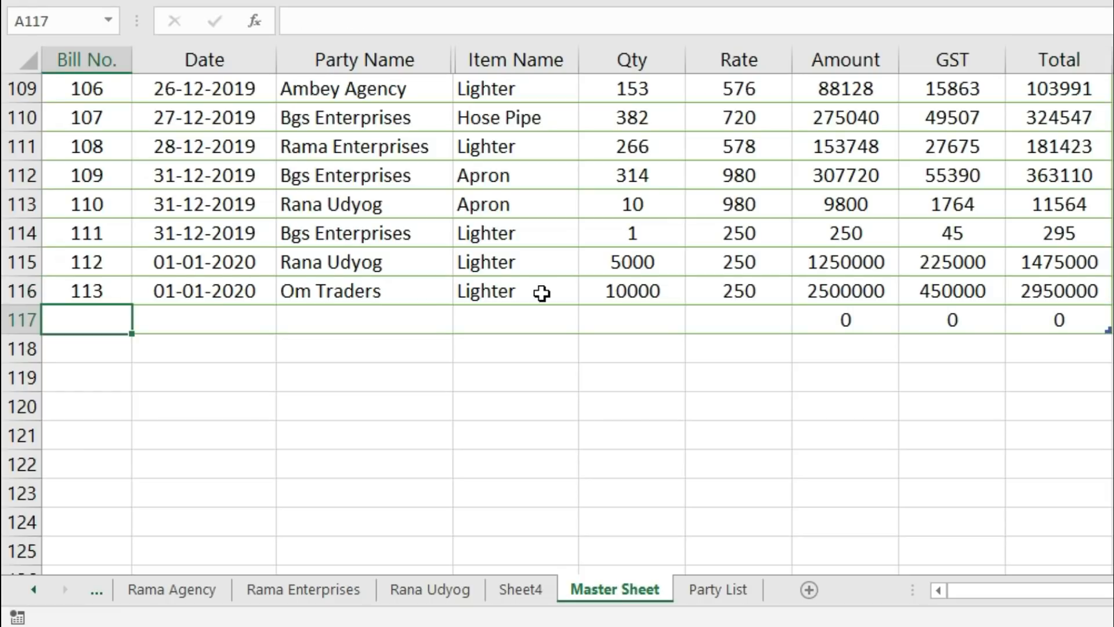
type("114")
key("Tab")
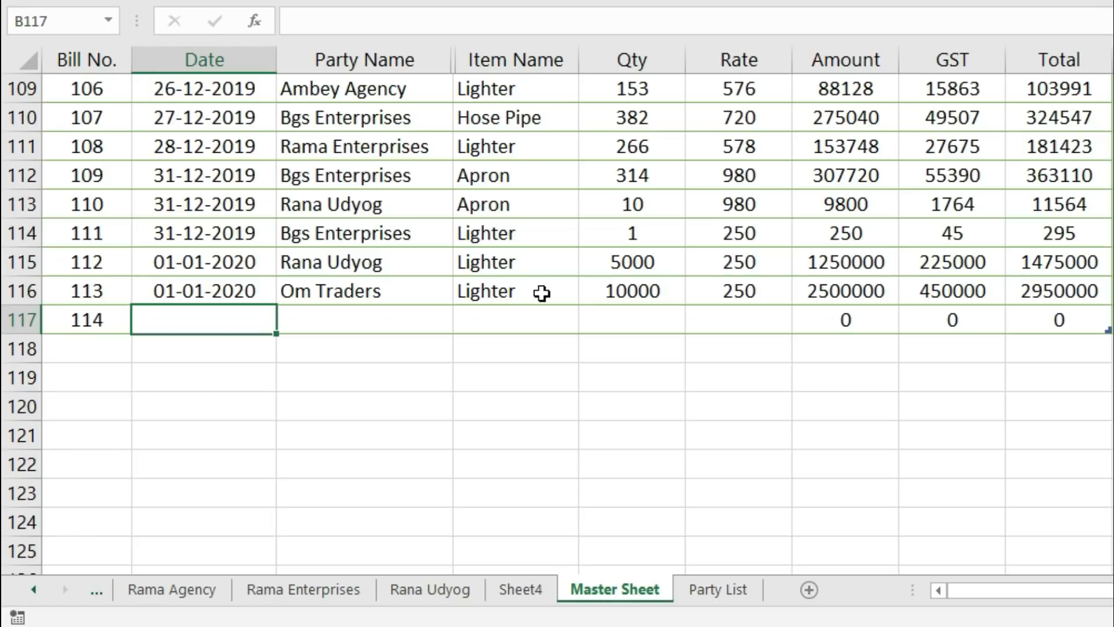
type("2-1-20")
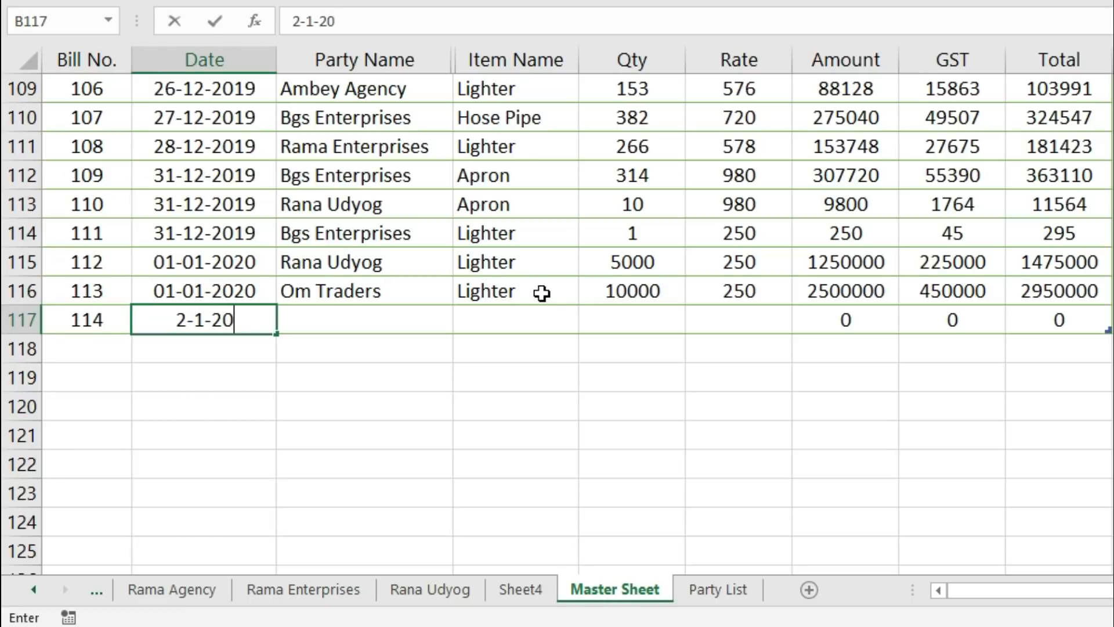
key("Tab")
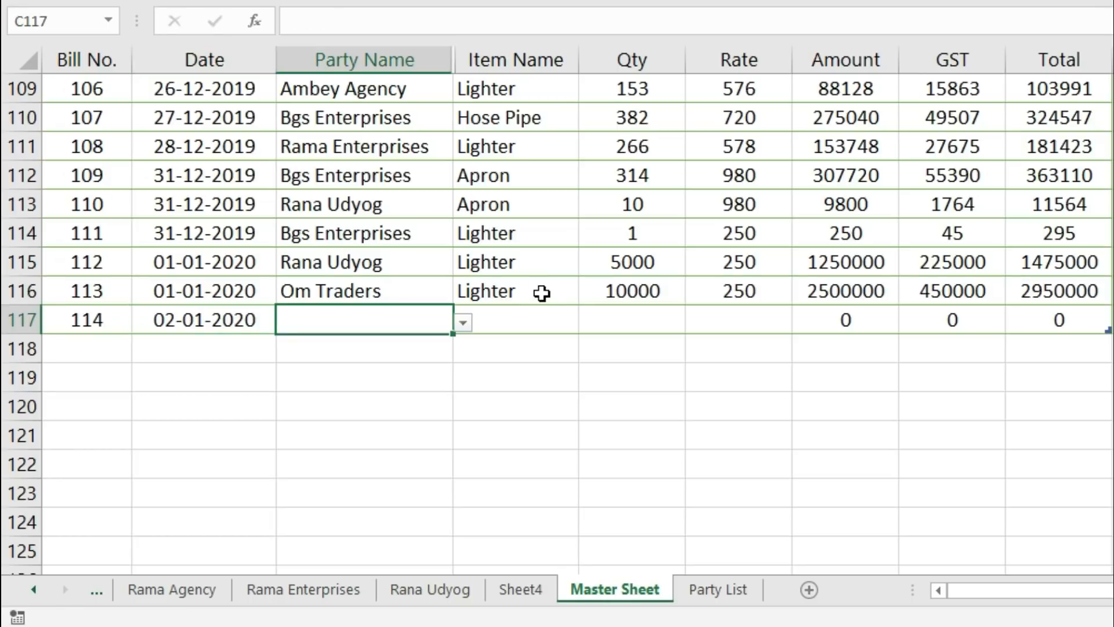
Step: Copy the party name Om Traders down from the row above into bill 114 and enter Apron as the item
key("ctrl+d")
key("Tab")
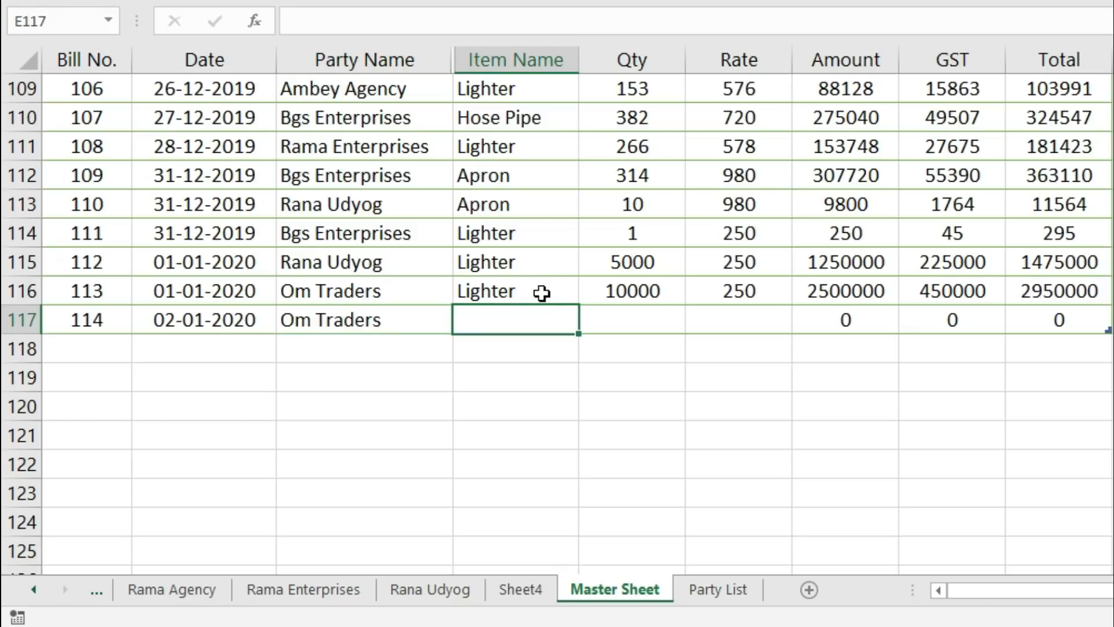
type("apro")
key("Tab")
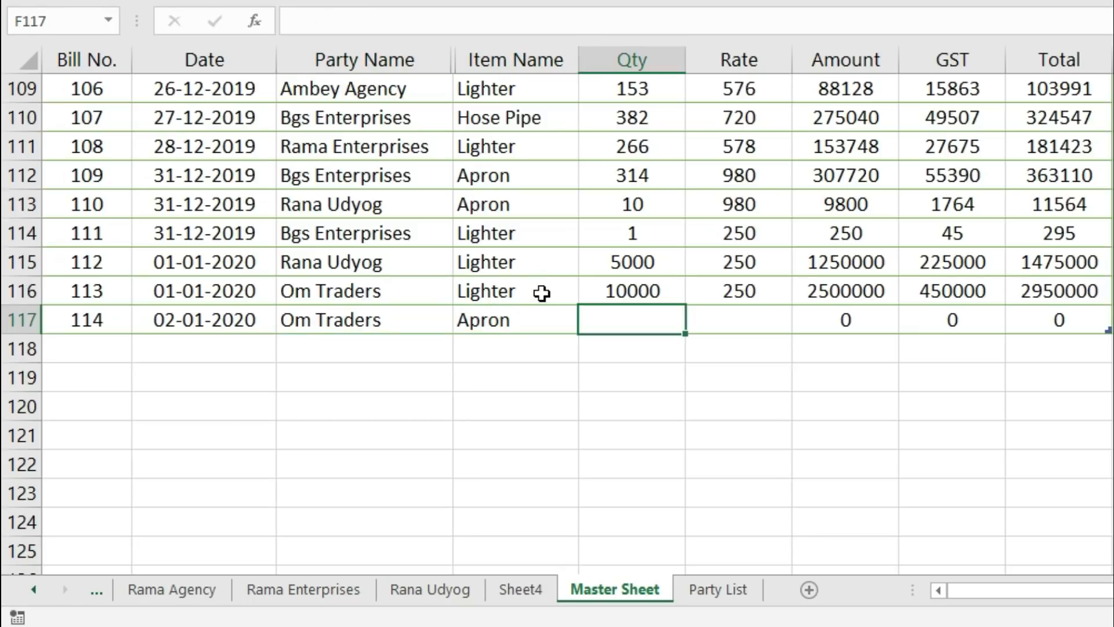
Step: Enter a quantity of 5000 and a rate of 980 for bill 114
type("5000")
key("Tab")
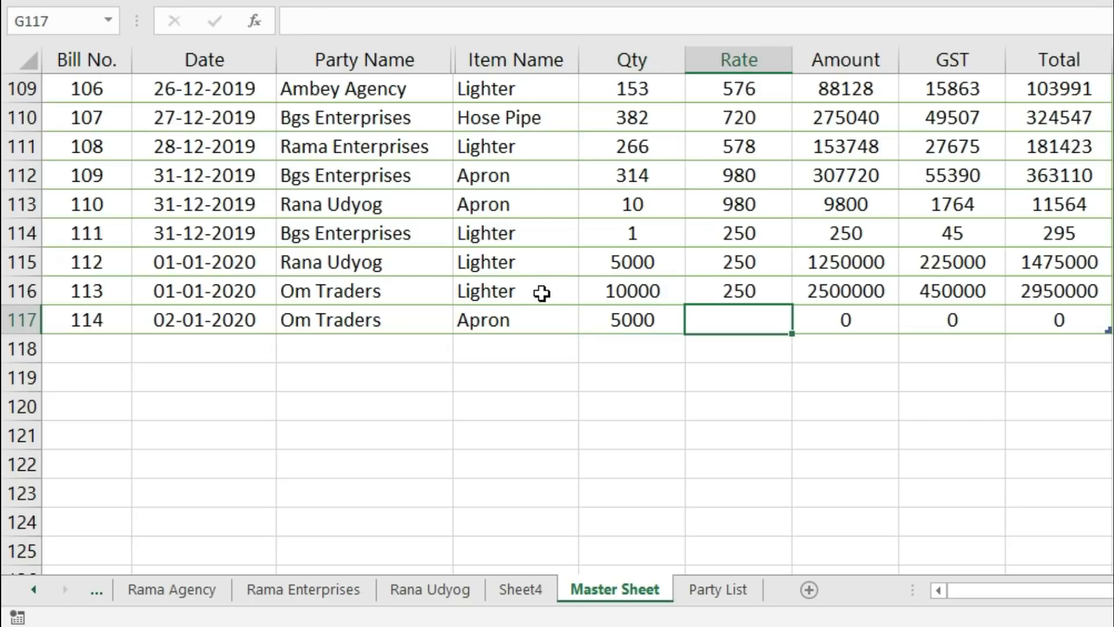
type("9")
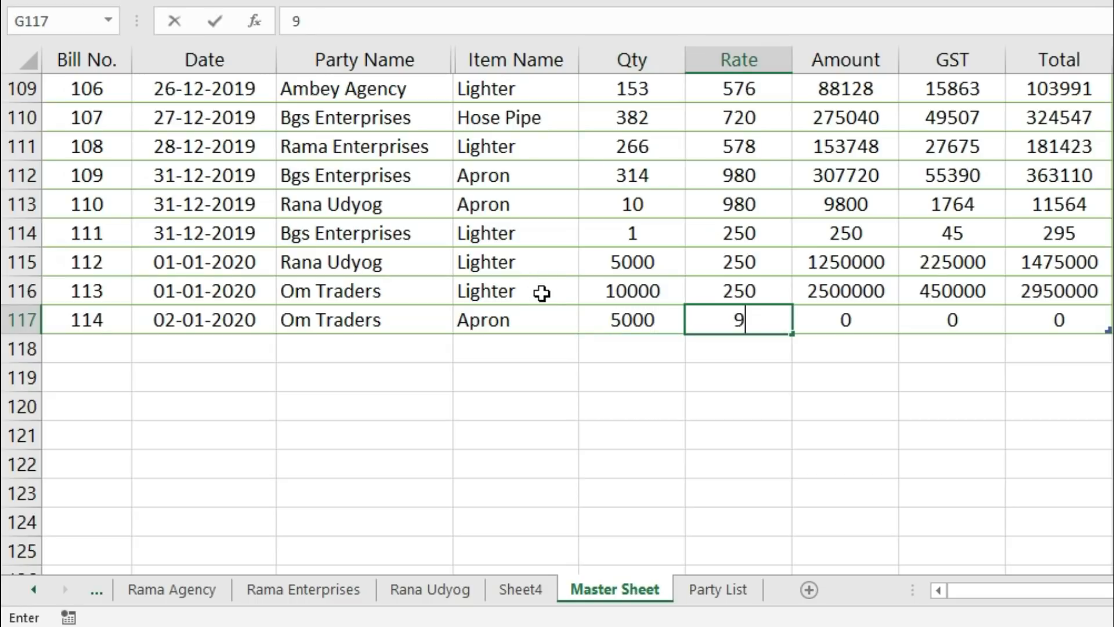
type("80")
key("Return")
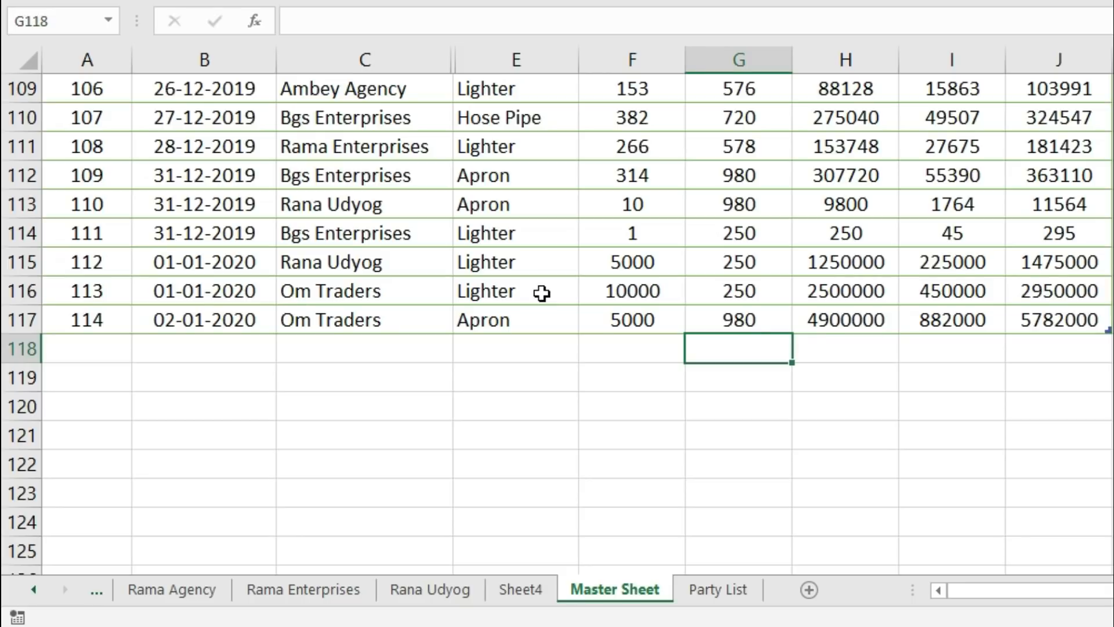
Step: Enter bill number 115 in the Bill No. column of row 118
key("Left")
key("Left")
key("Left")
key("Left")
key("Left")
type("115")
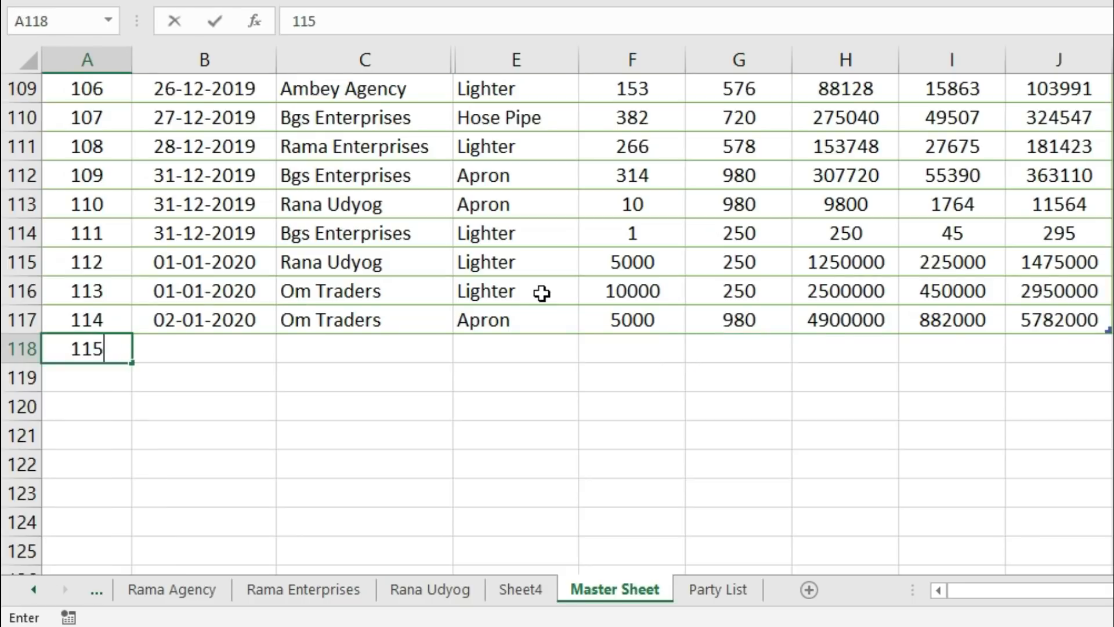
key("Tab")
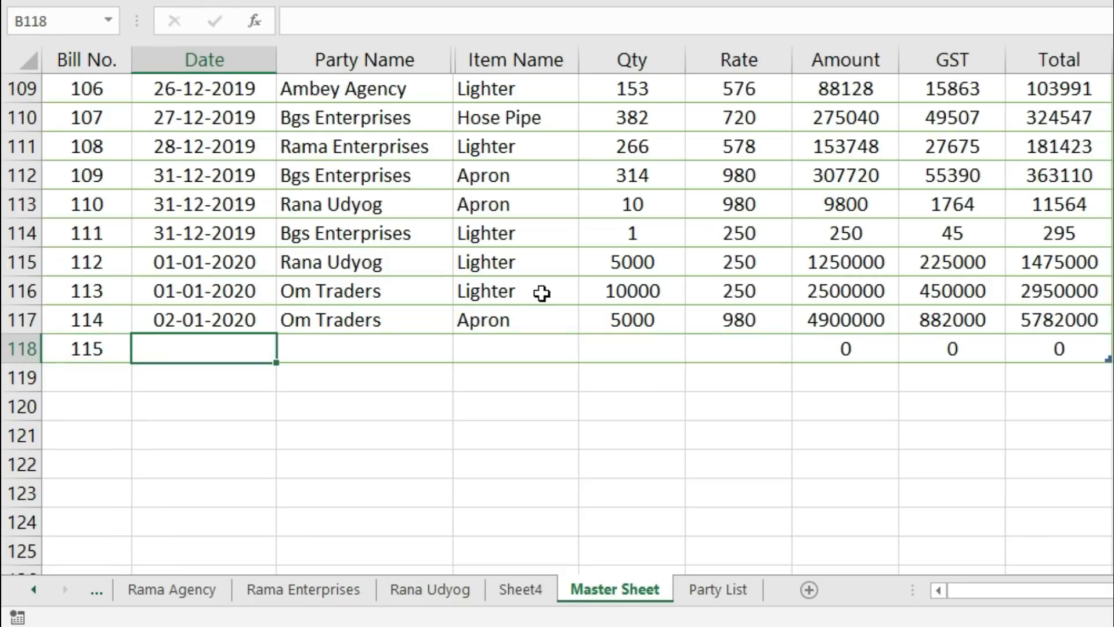
Step: Copy the date 02-01-2020 down from the row above into bill 115 and choose Khanna Industries as its party
key("ctrl+apostrophe")
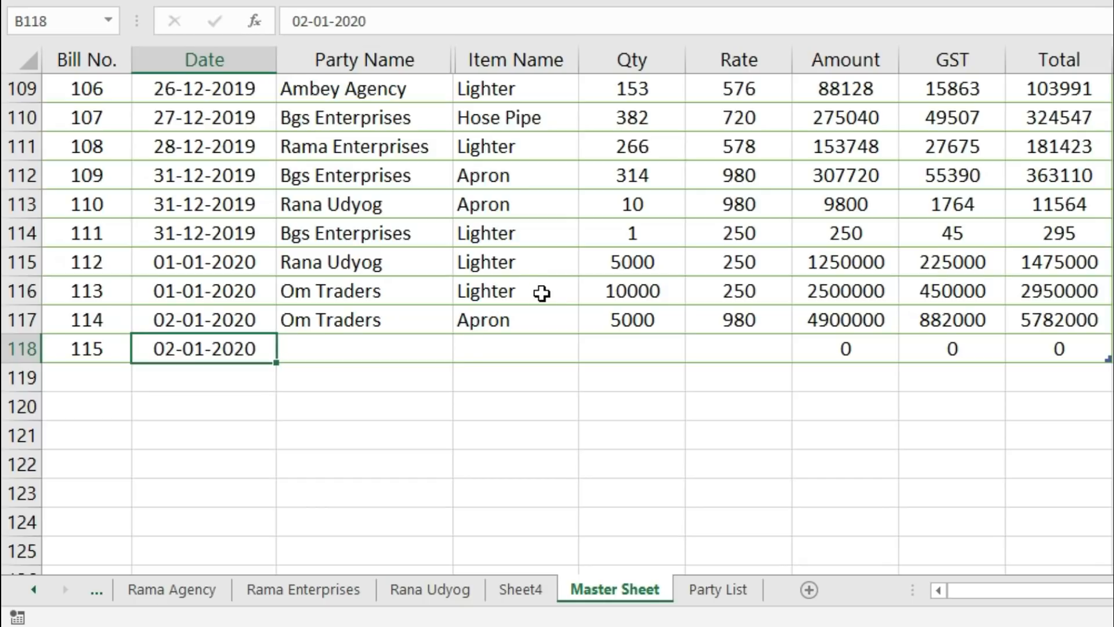
key("Tab")
left_click(464, 354)
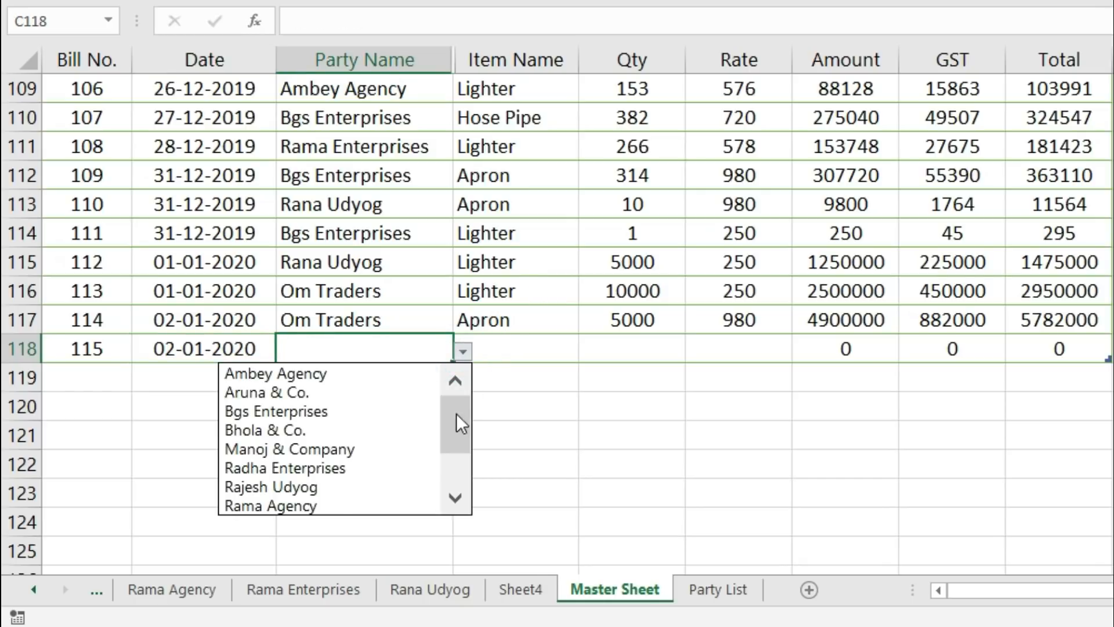
left_click_drag(456, 413, 455, 496)
left_click(349, 512)
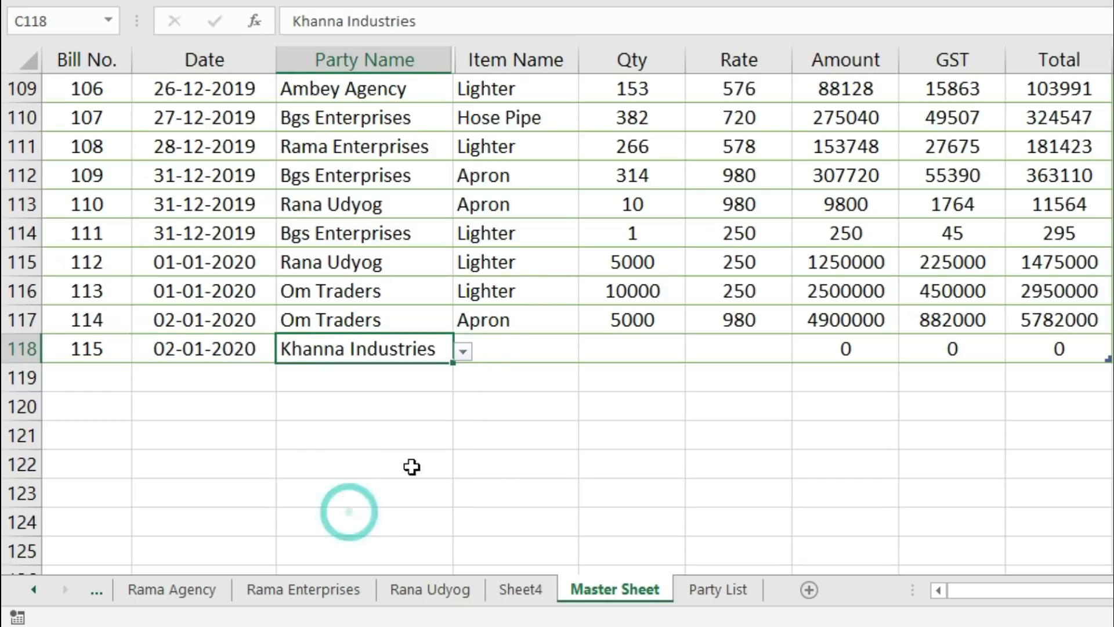
left_click(510, 348)
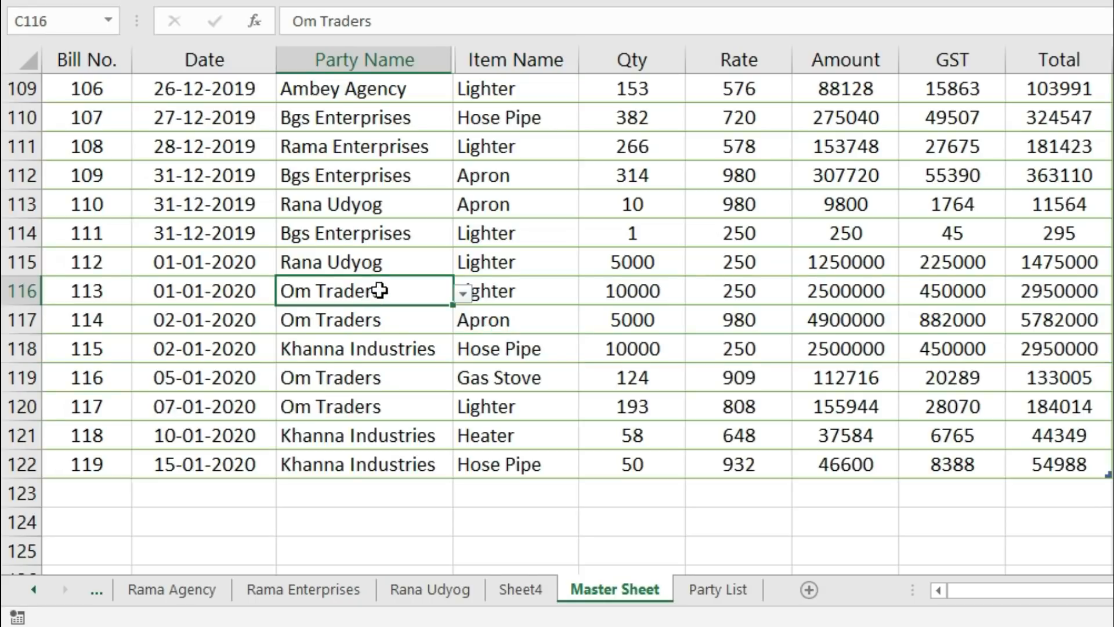
left_click_drag(376, 295, 376, 452)
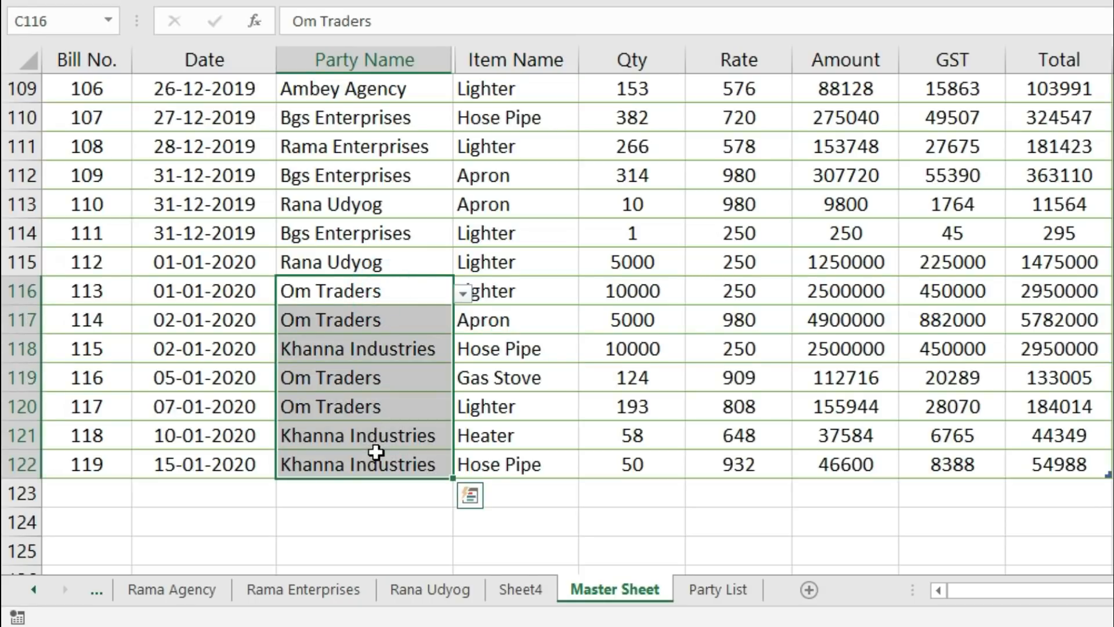
left_click(375, 397)
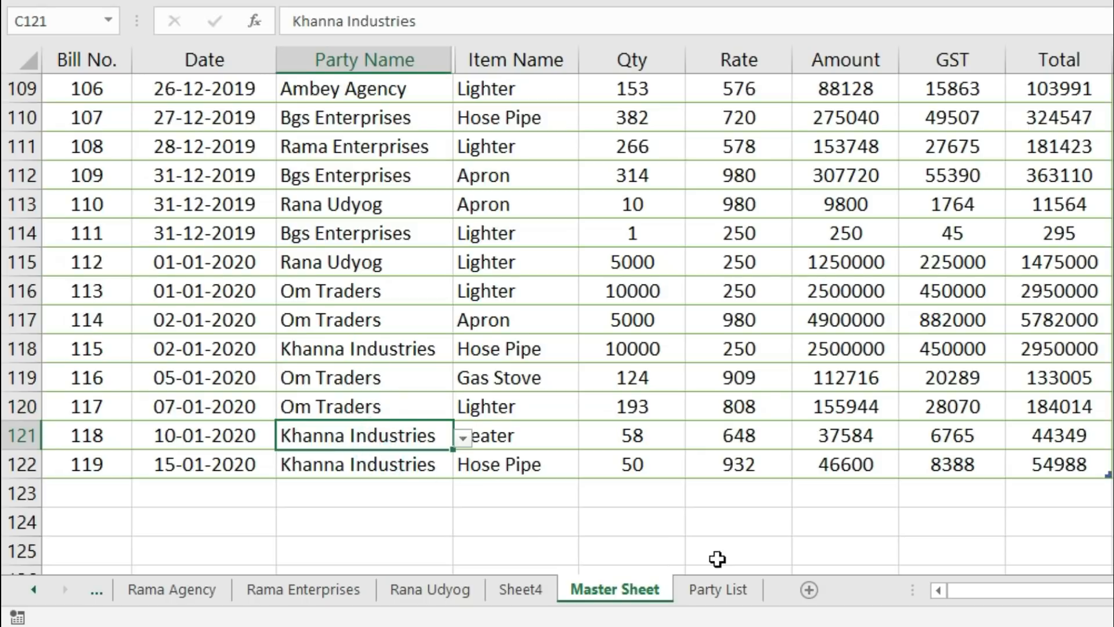
Step: Insert two new blank worksheets after the Master Sheet and rename the first one Om Traders
left_click(809, 591)
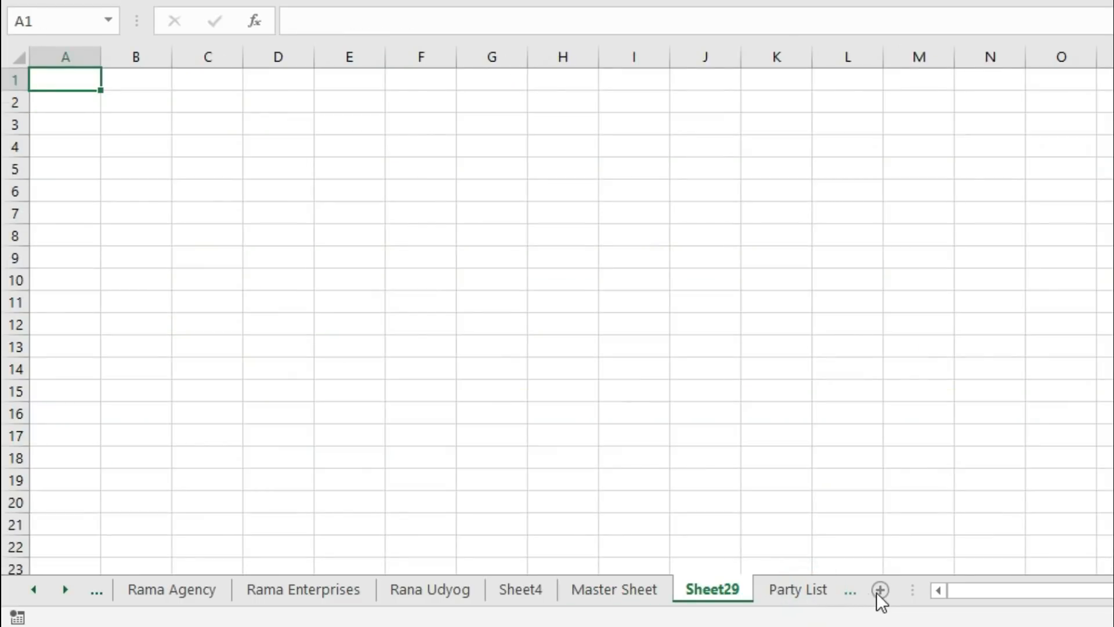
left_click(877, 592)
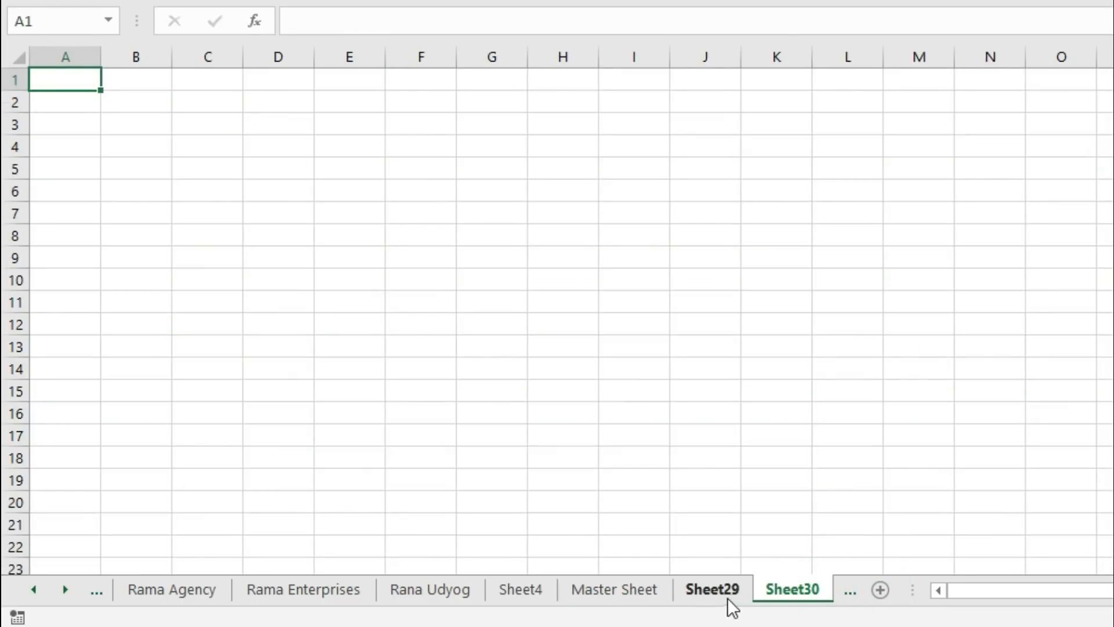
left_click(712, 591)
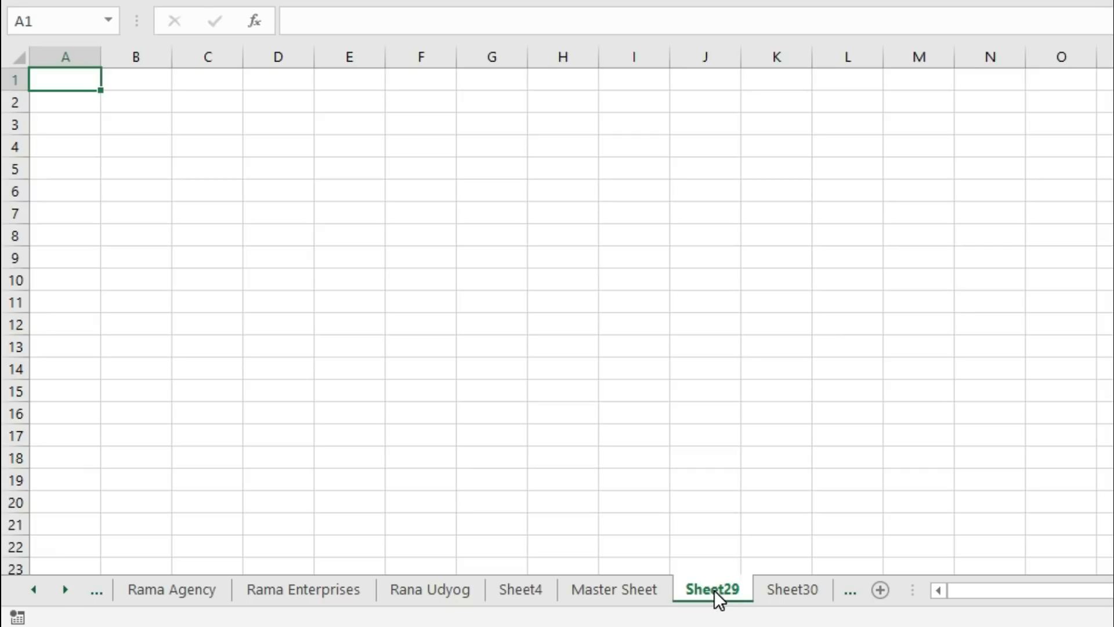
right_click(714, 590)
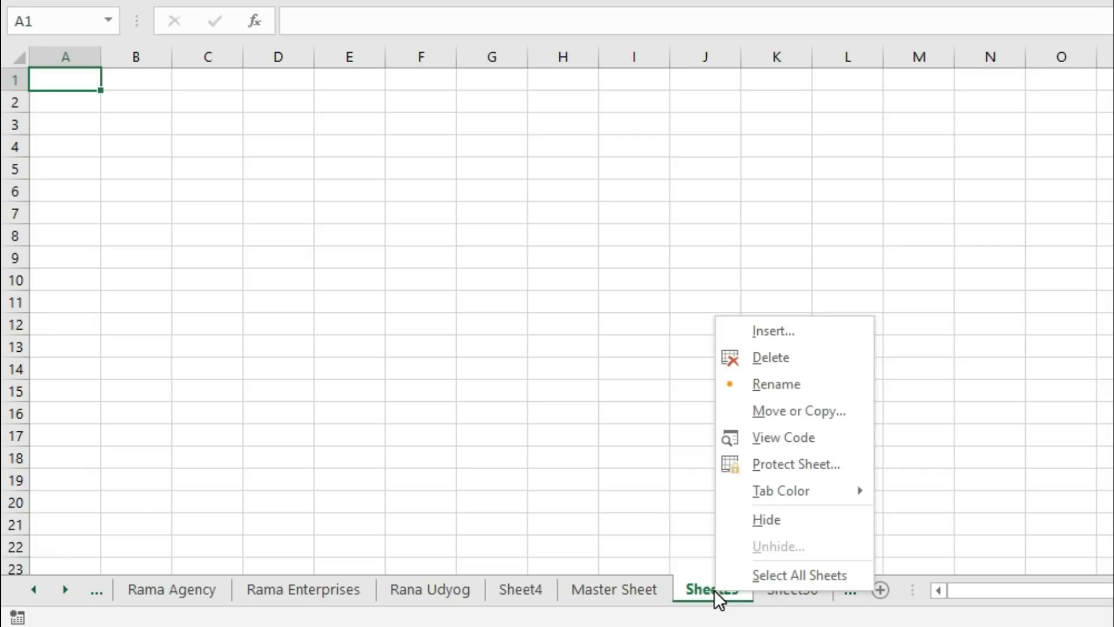
left_click(775, 391)
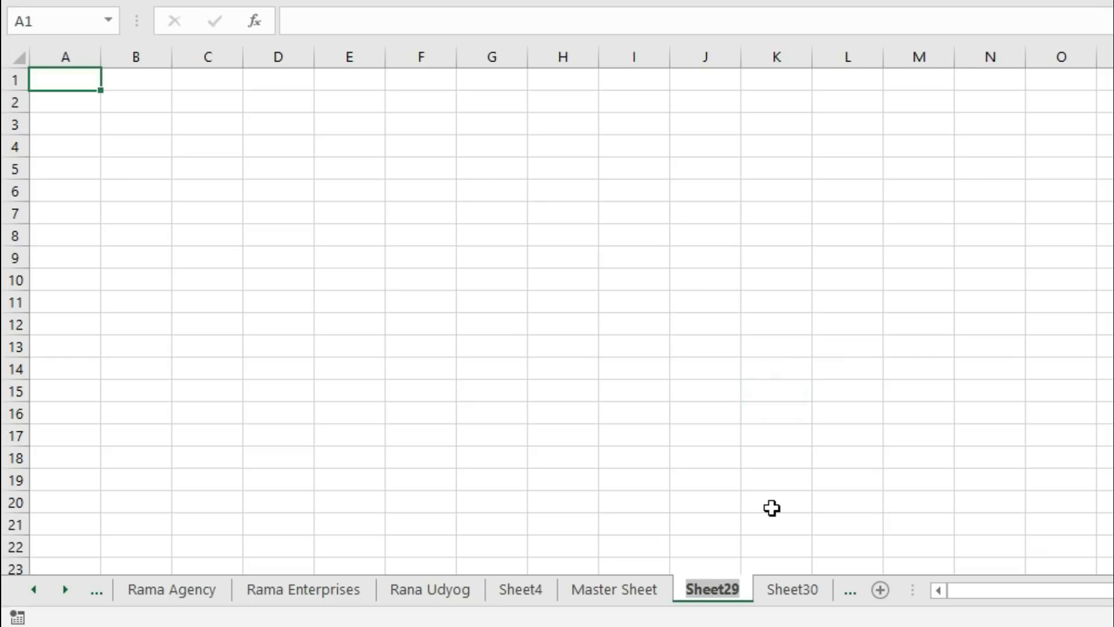
type("Om T")
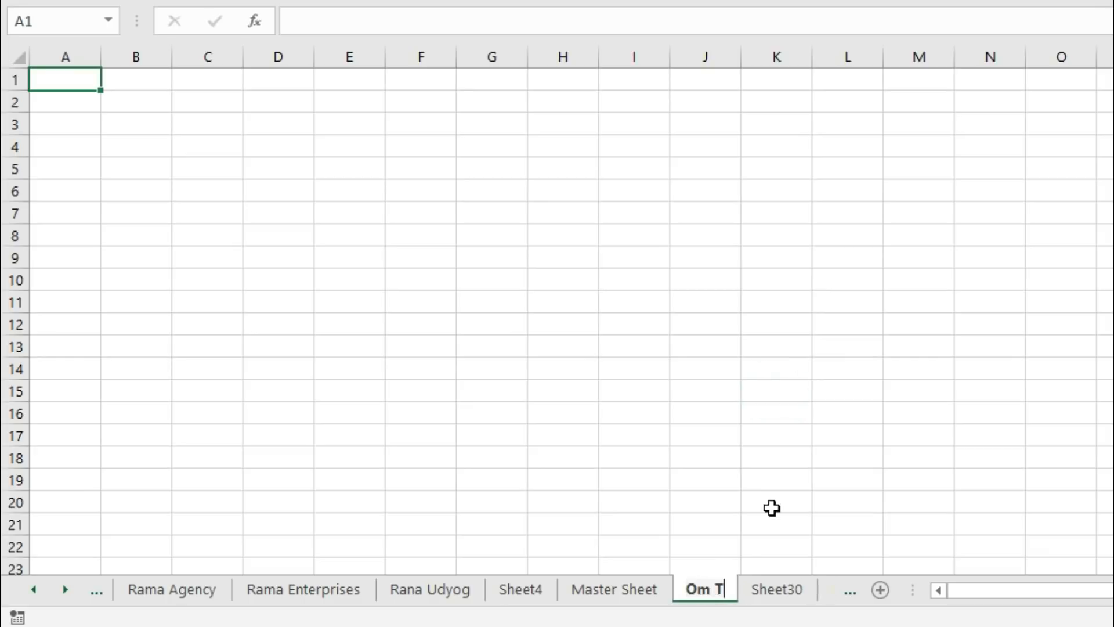
type("raders")
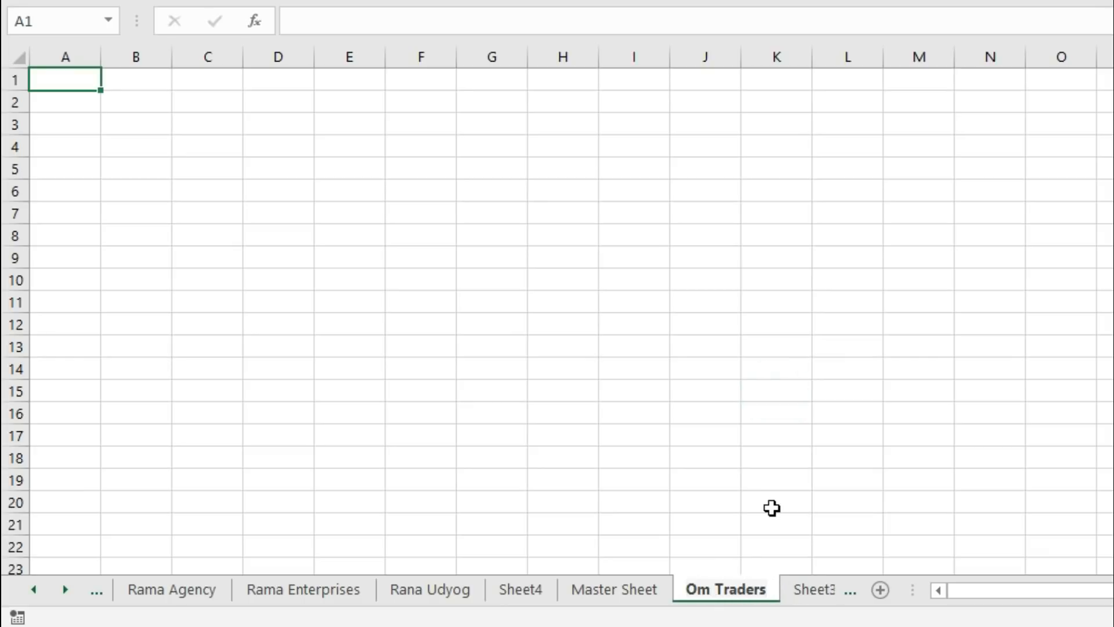
left_click(772, 508)
Step: Rename the second new worksheet, Sheet30, as Khanna Industries
left_click(798, 587)
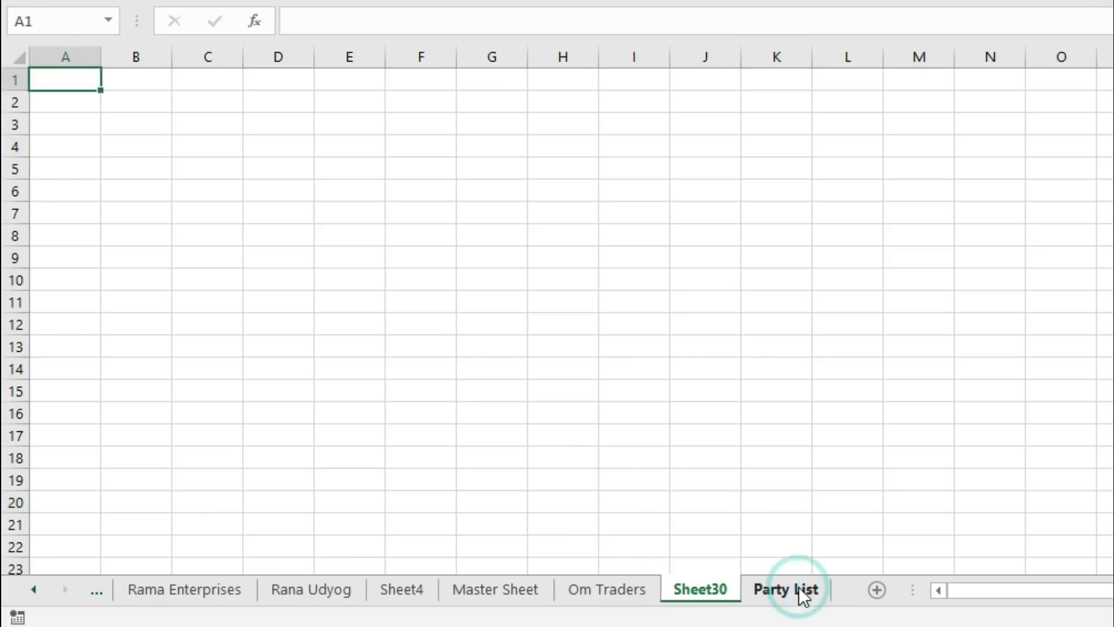
right_click(708, 591)
left_click(749, 385)
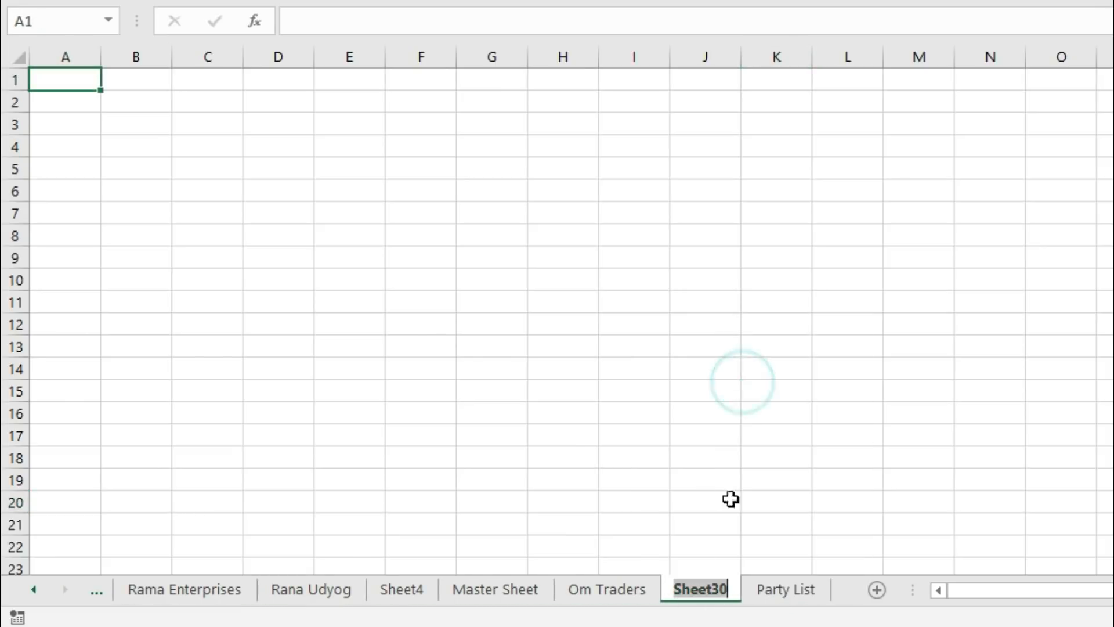
type("Khanna")
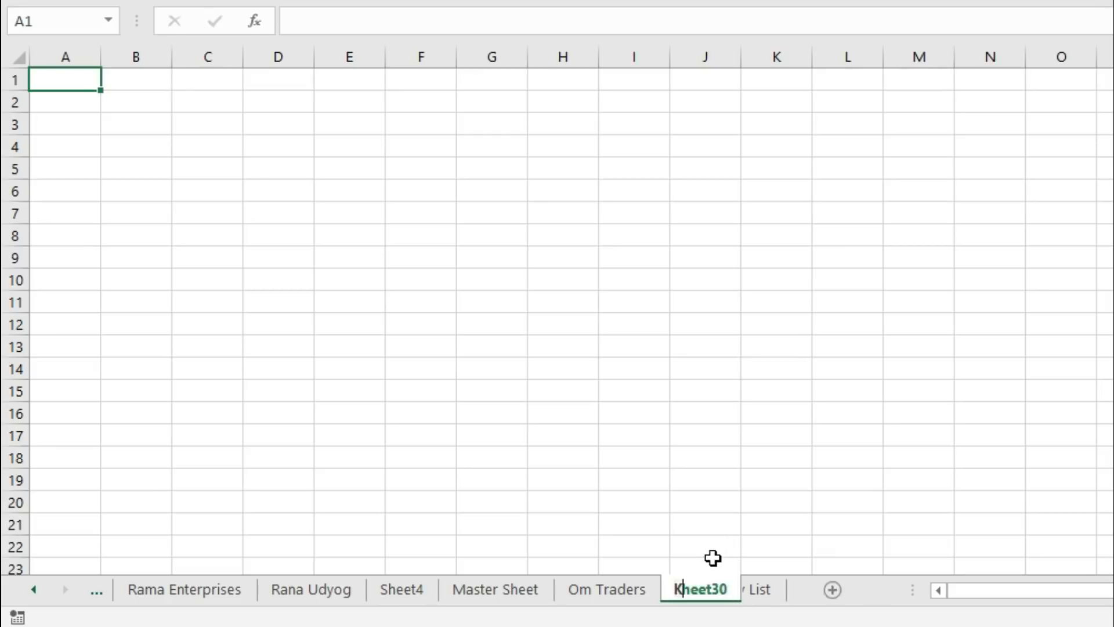
type(" Industries")
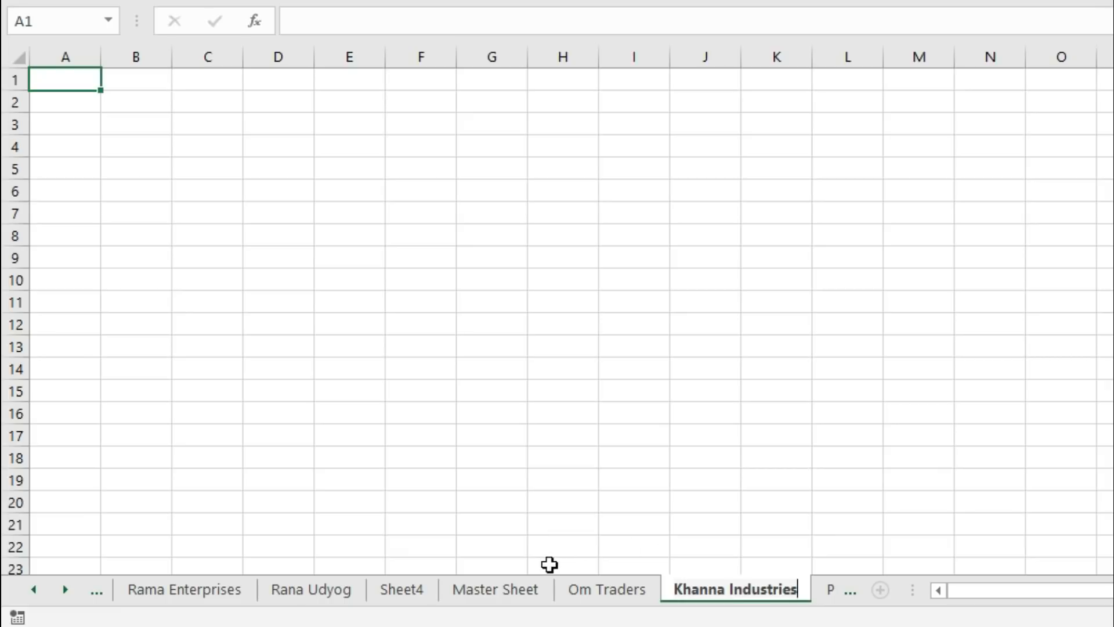
Step: Copy the sales table's header row, from Bill No. to Total, in row 3 of the Master Sheet
left_click(499, 587)
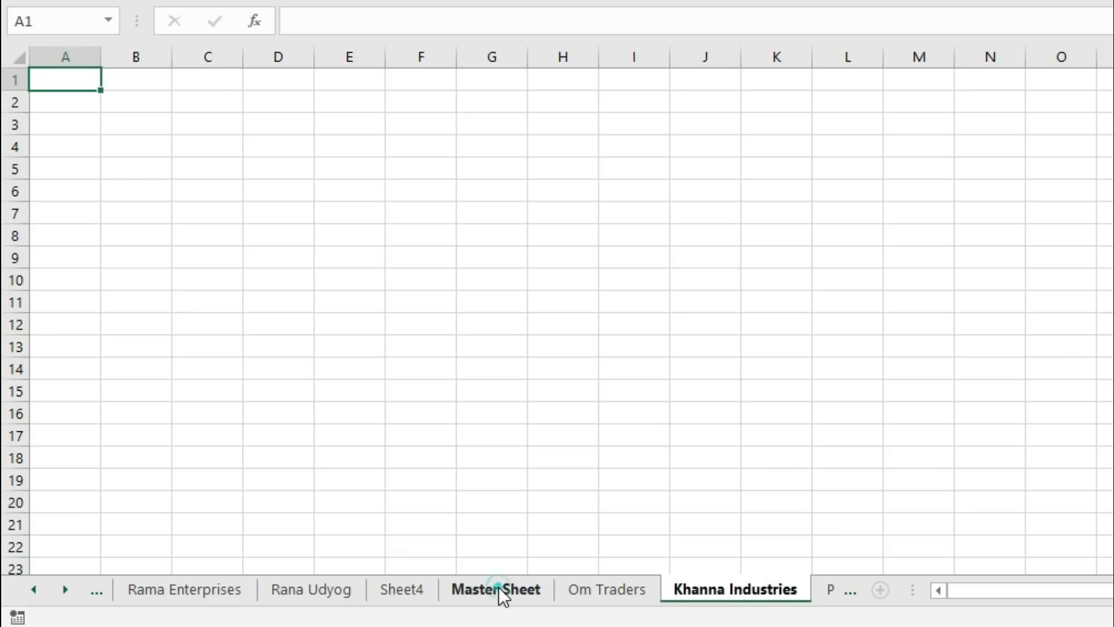
scroll(395, 375, "up", 20)
scroll(395, 376, "up", 7)
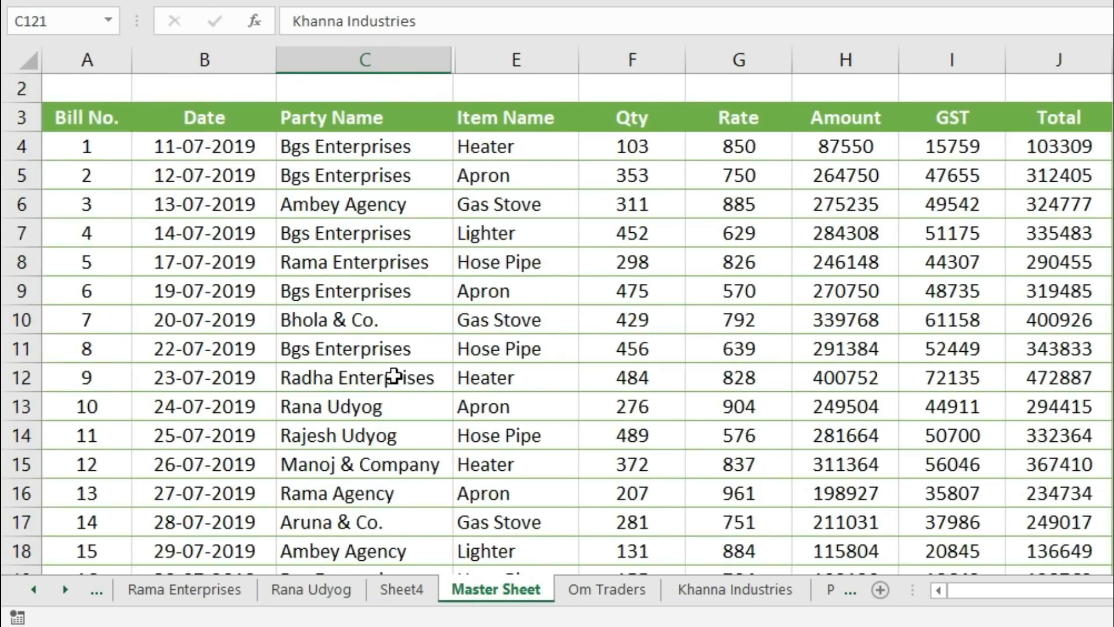
left_click(98, 118)
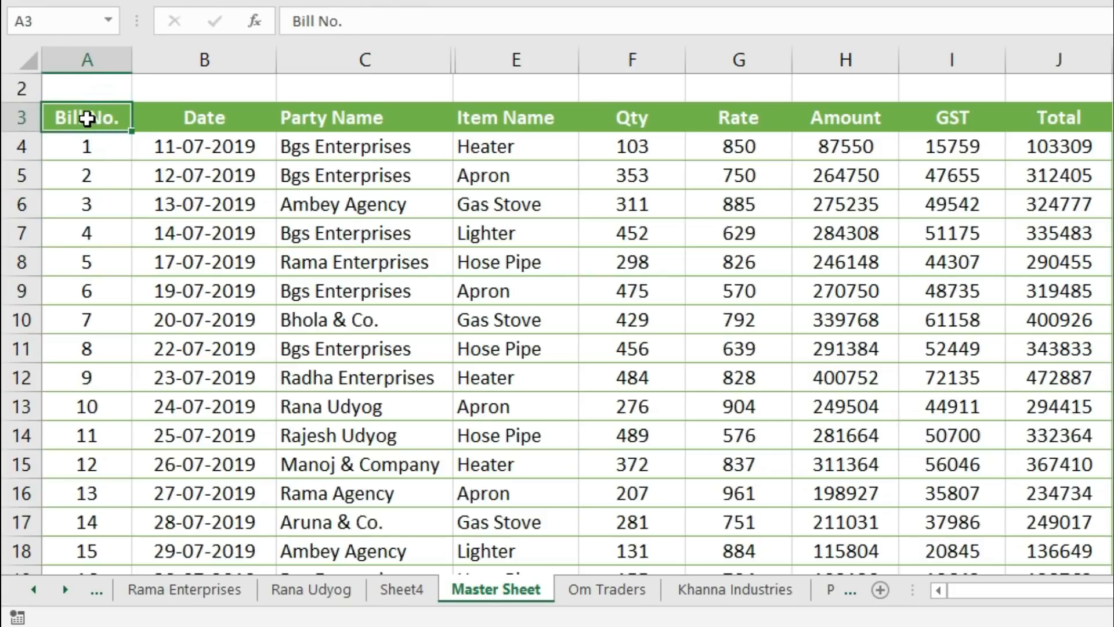
left_click_drag(87, 114, 1033, 111)
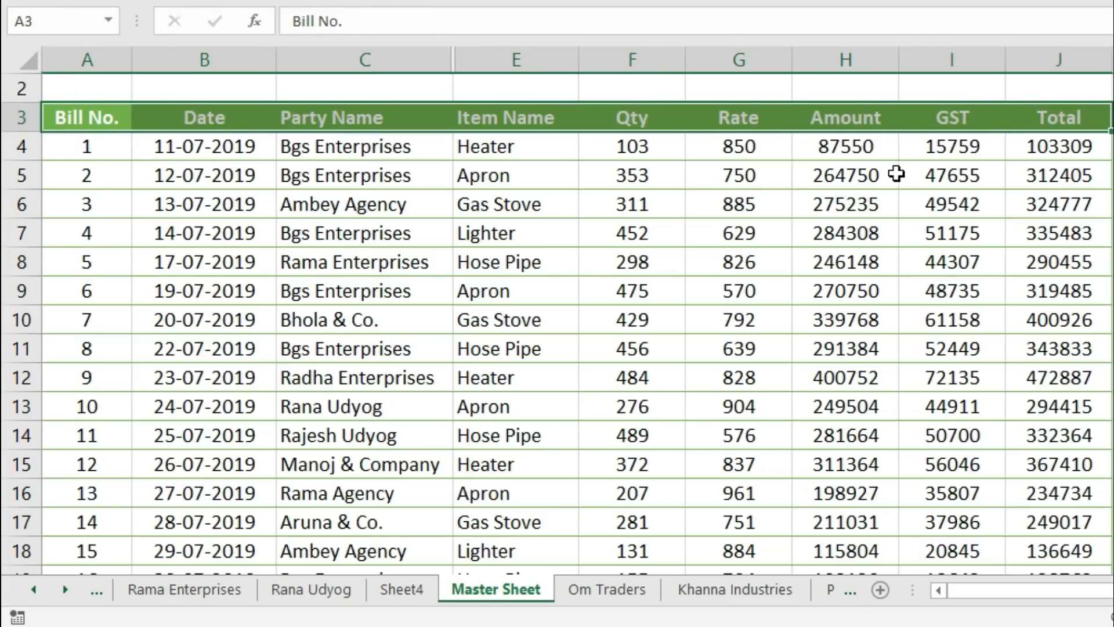
key("ctrl+c")
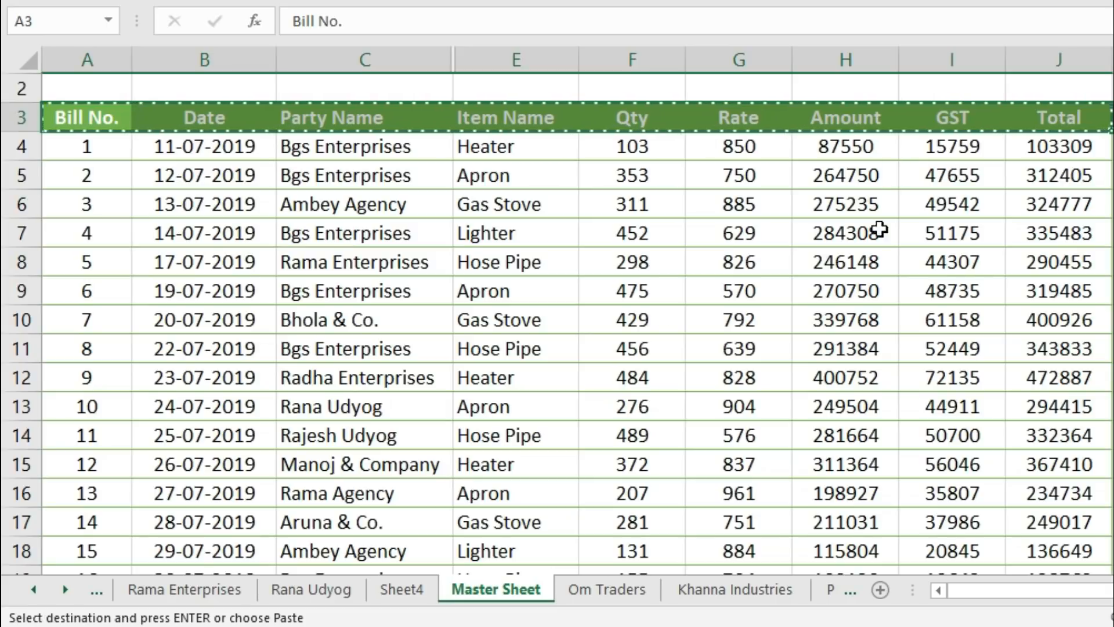
Step: Group the Om Traders and Khanna Industries sheets and paste the copied header row into both starting at cell C6
left_click(601, 591)
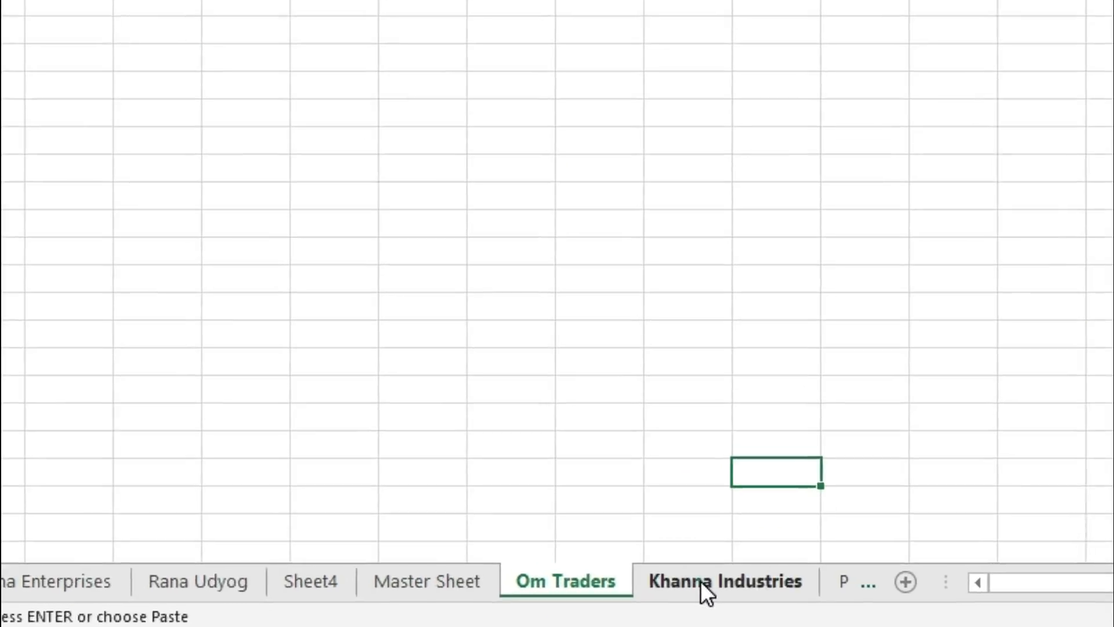
left_click(707, 593)
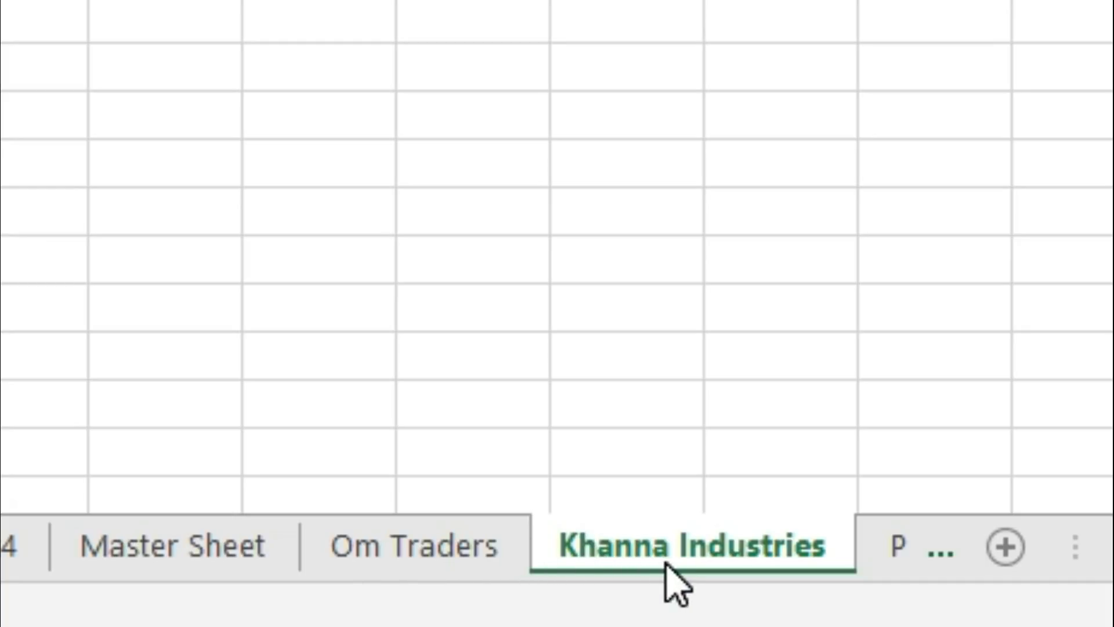
left_click(432, 555, "ctrl")
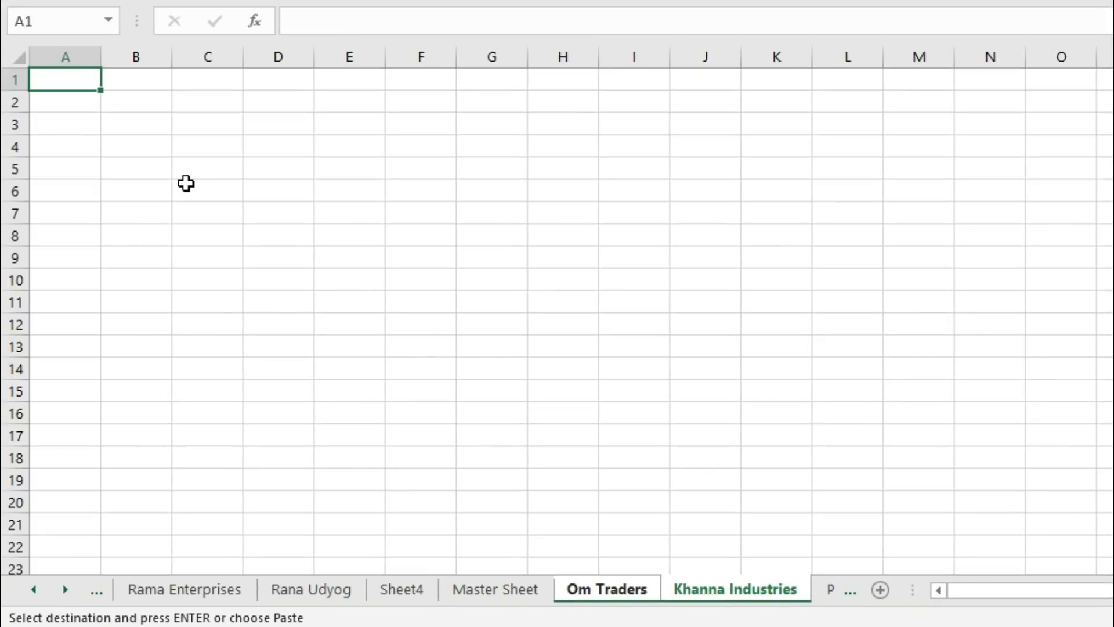
left_click(190, 183)
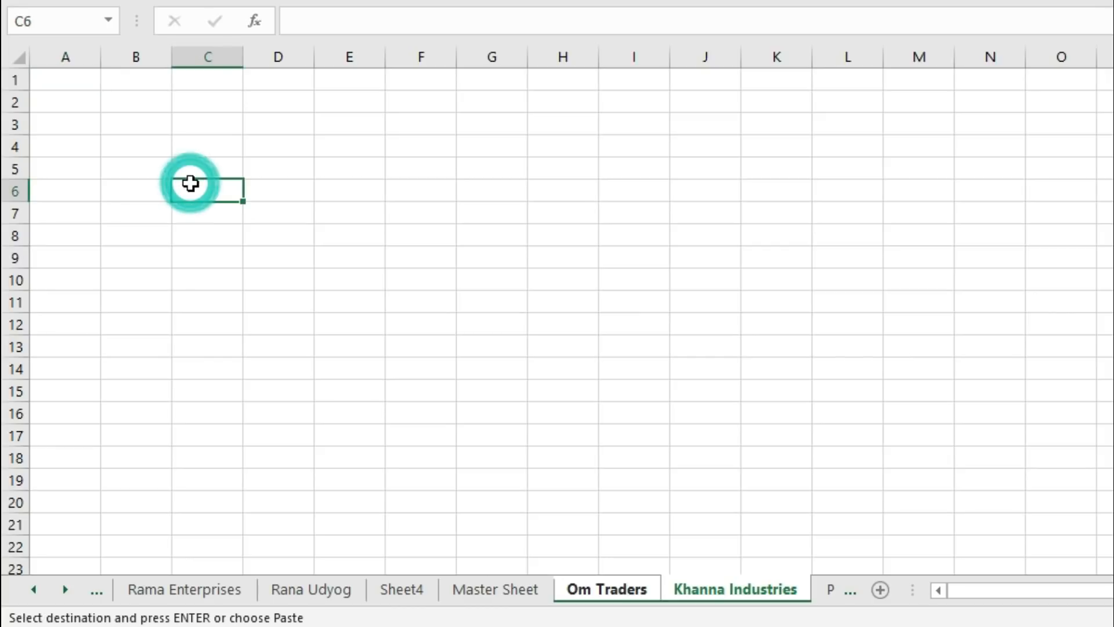
key("ctrl+v")
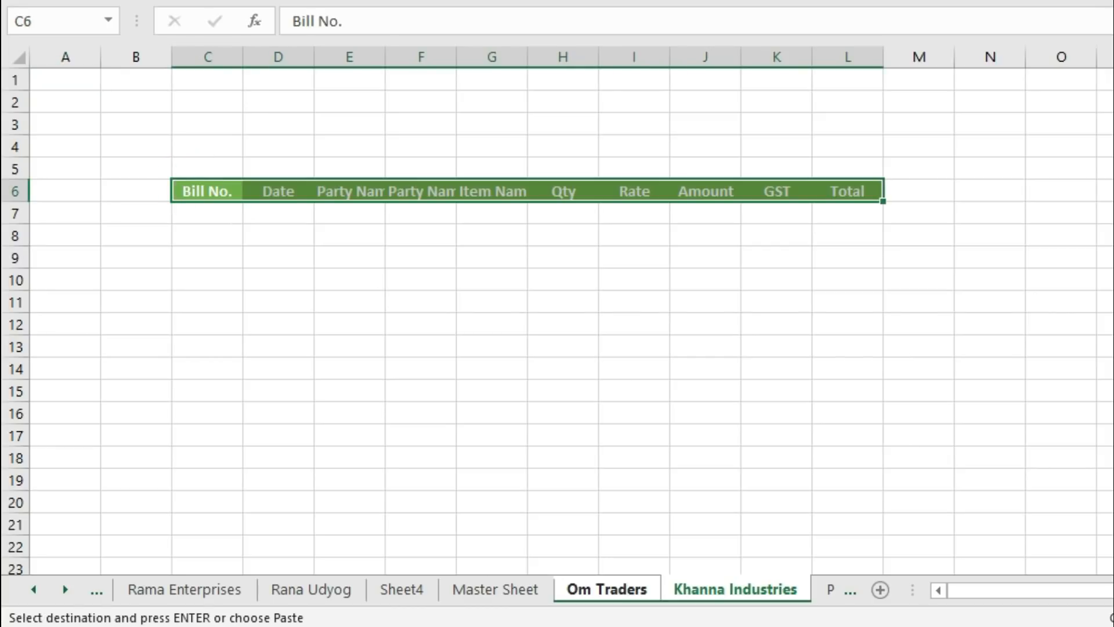
Step: AutoFit all column widths to the pasted headings in the grouped sheets
scroll(19, 566, "up", 2)
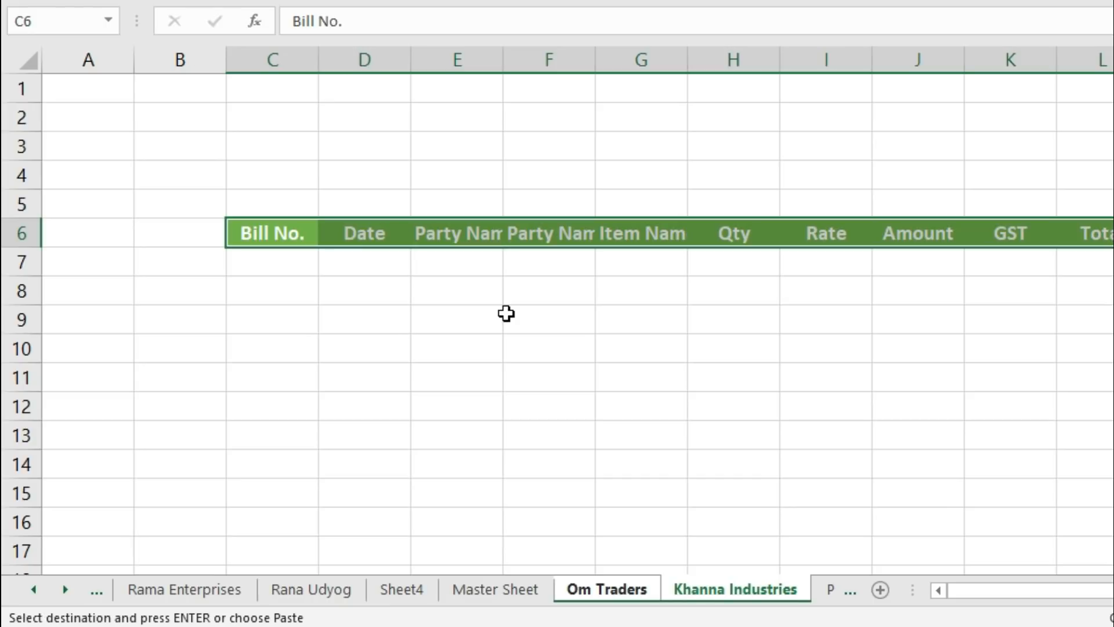
left_click(426, 288)
left_click(23, 54)
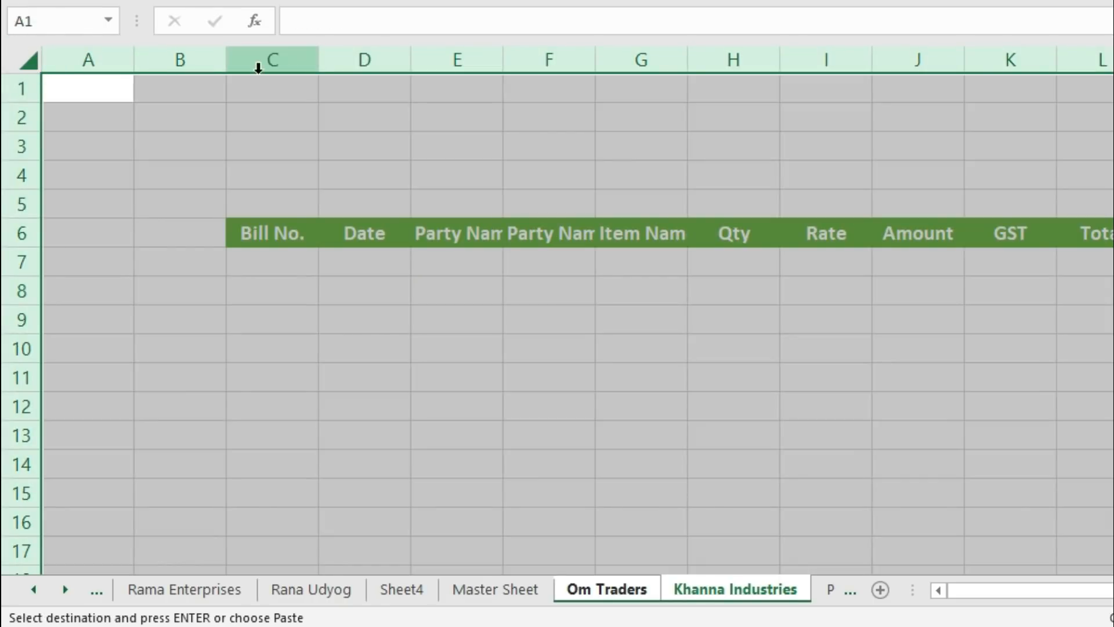
double_click(319, 60)
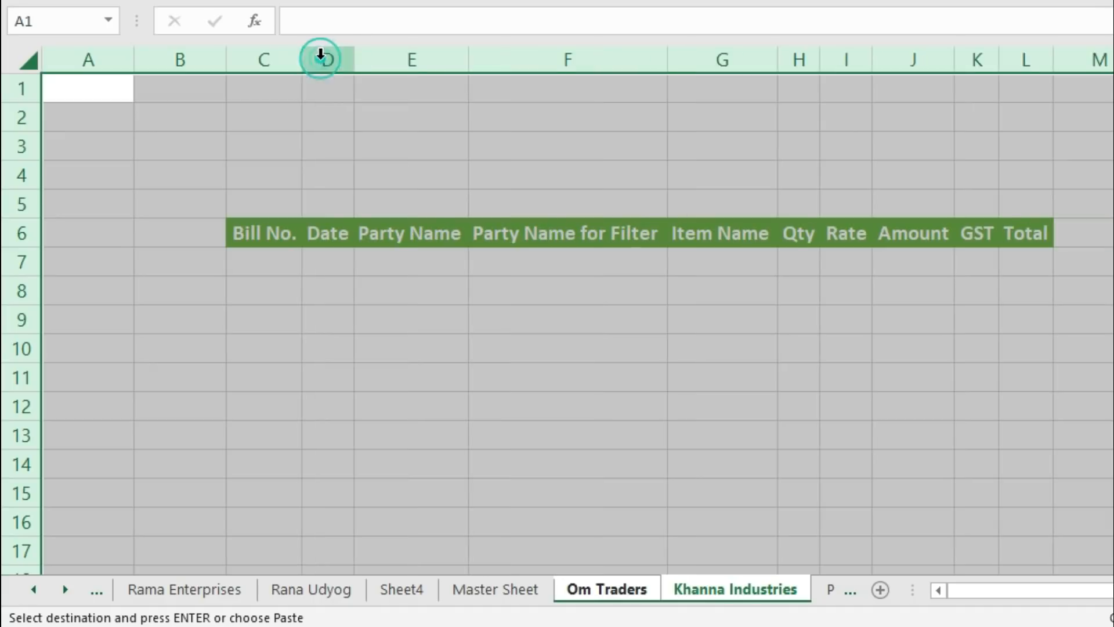
left_click(398, 290)
Step: Widen the Bill No., Date and Party Name columns, as well as the columns from Item Name onward, in the grouped sheets
left_click_drag(277, 57, 417, 58)
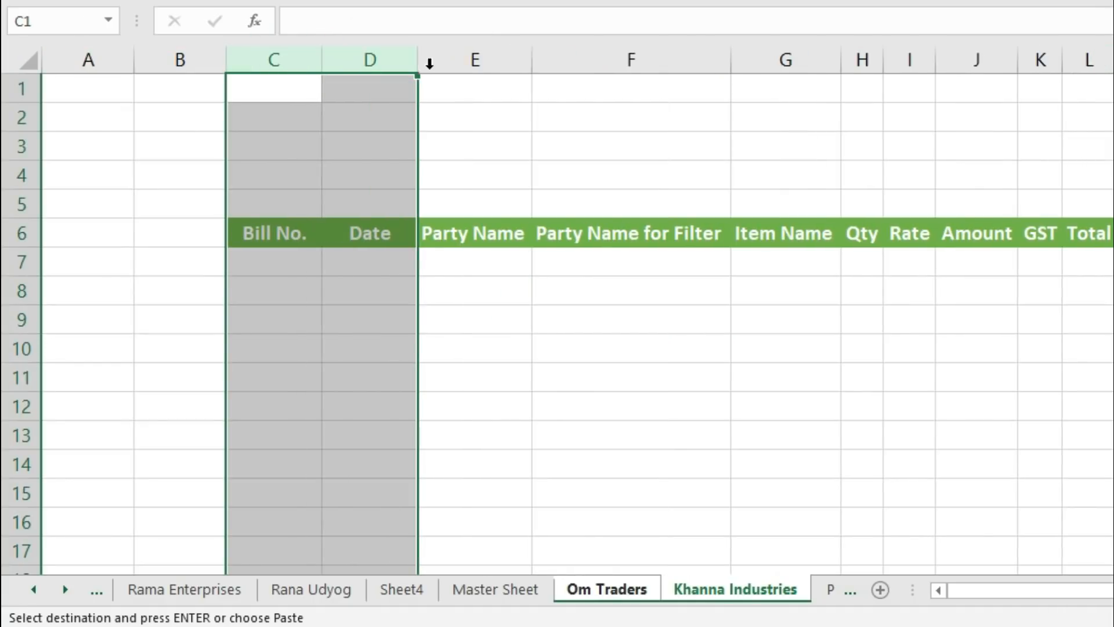
left_click_drag(533, 58, 580, 59)
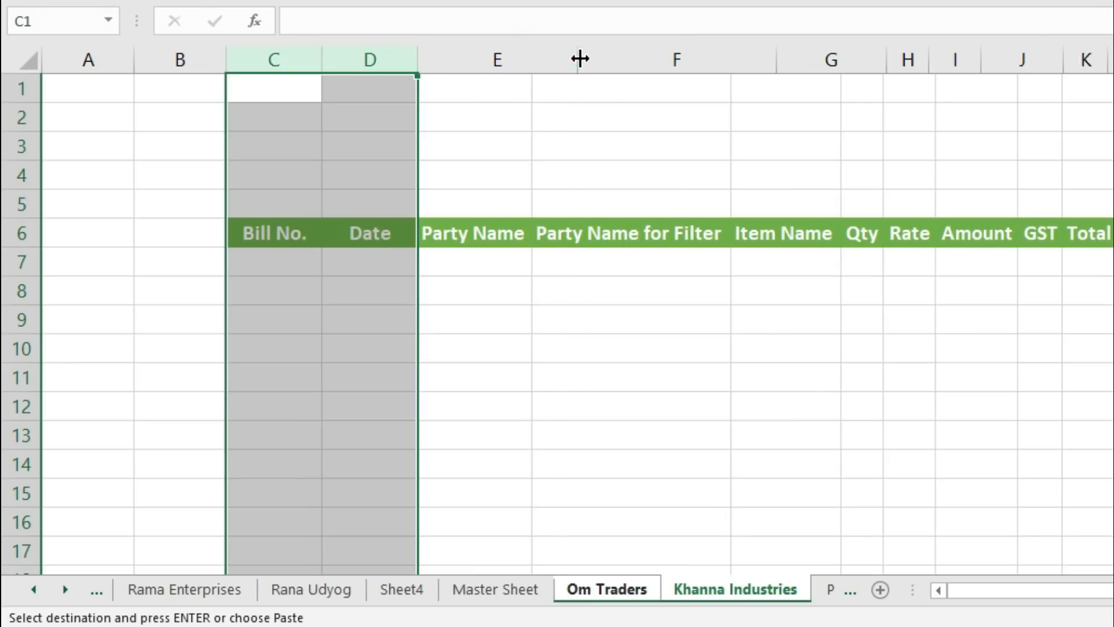
left_click(861, 318)
left_click_drag(850, 60, 1085, 60)
left_click_drag(977, 58, 1003, 58)
left_click(901, 250)
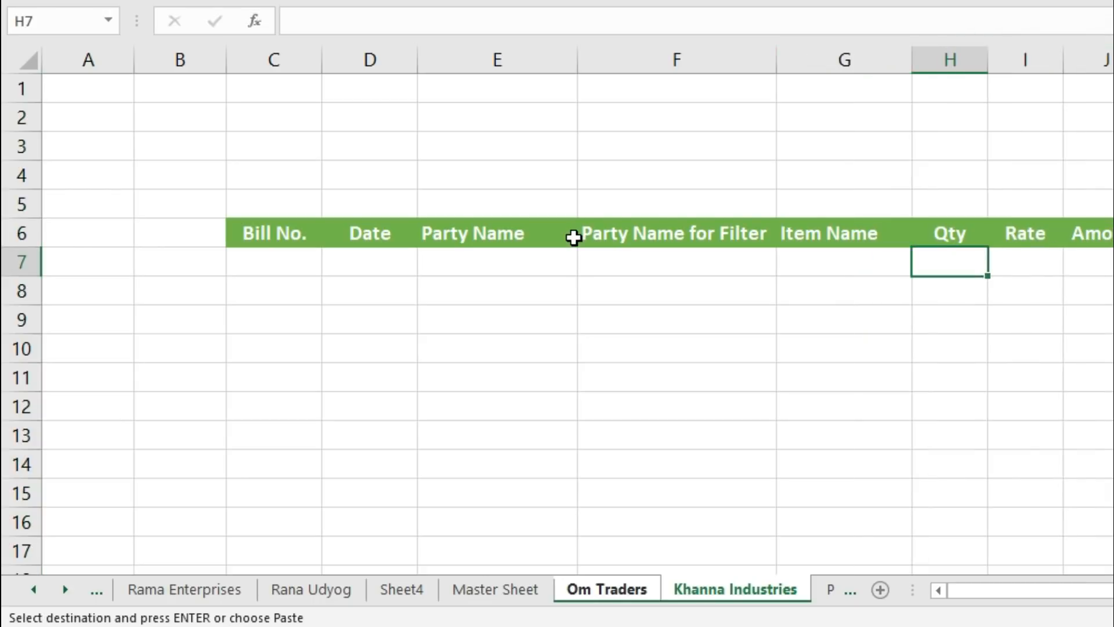
Step: Hide the Party Name for Filter column (column F) in the grouped Om Traders and Khanna Industries sheets
left_click(634, 236)
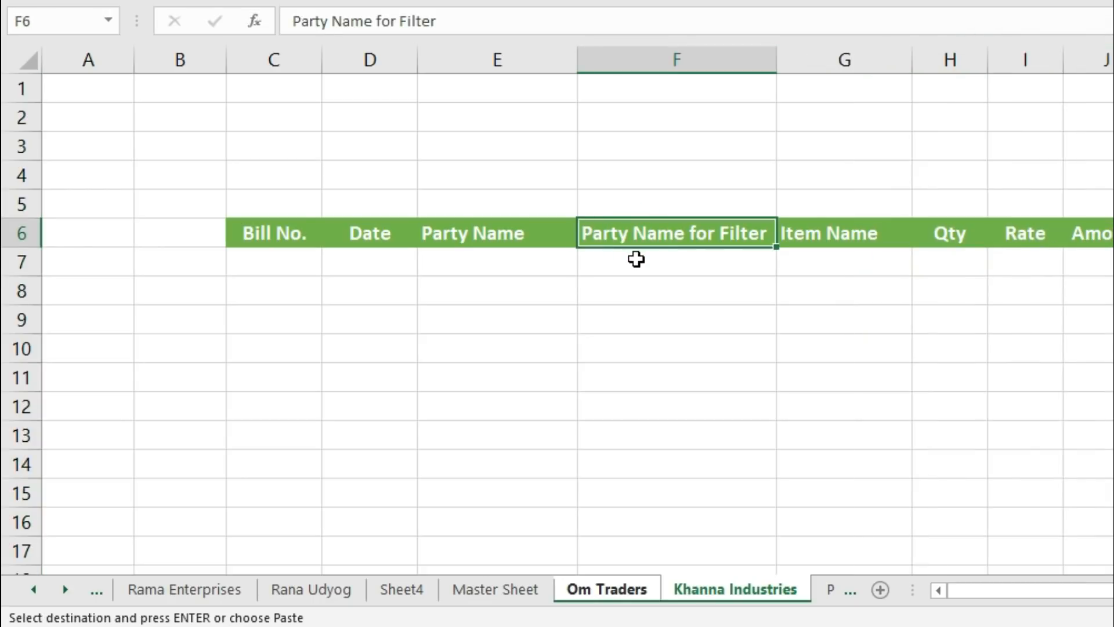
left_click(623, 53)
right_click(622, 54)
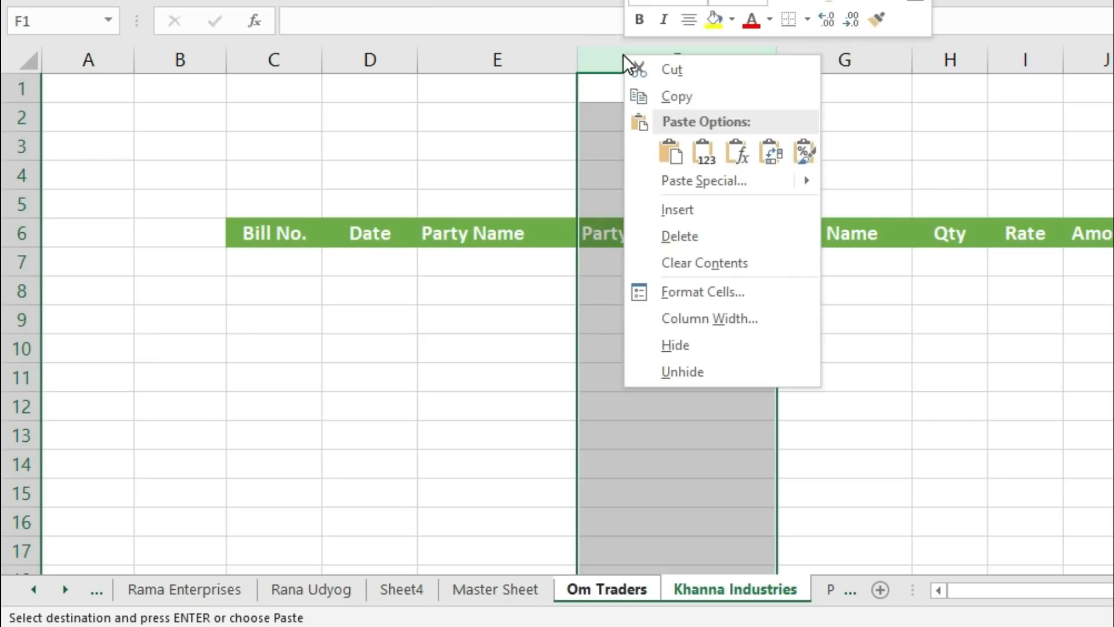
left_click(676, 345)
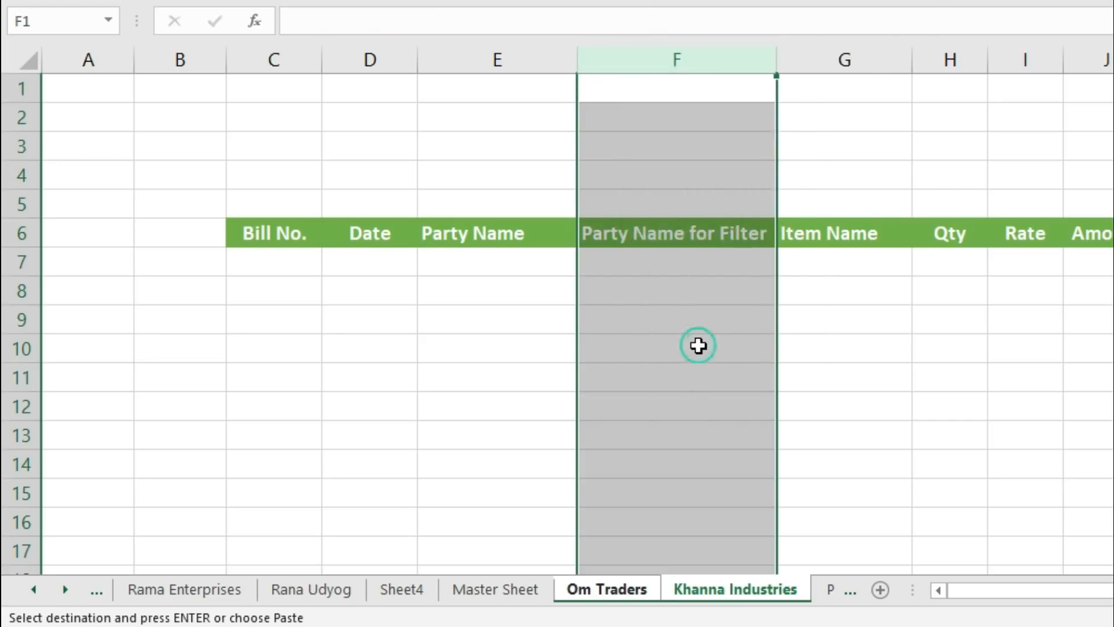
left_click(493, 263)
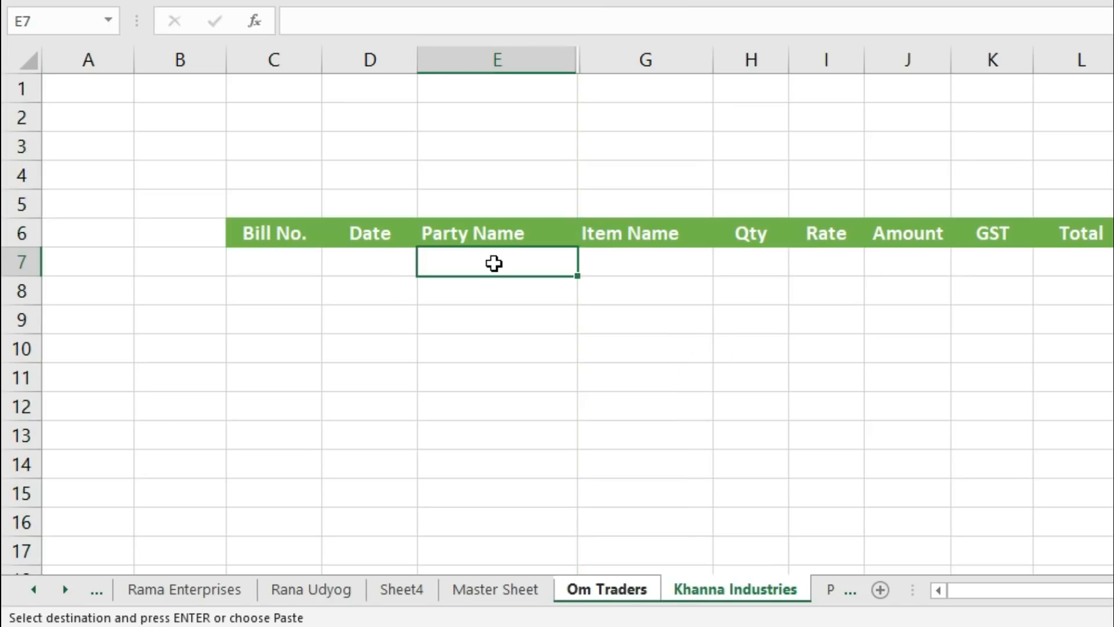
Step: Copy the Party Name header from E6 to cell C2 in the grouped sheets and AutoFit column C to it
left_click(486, 234)
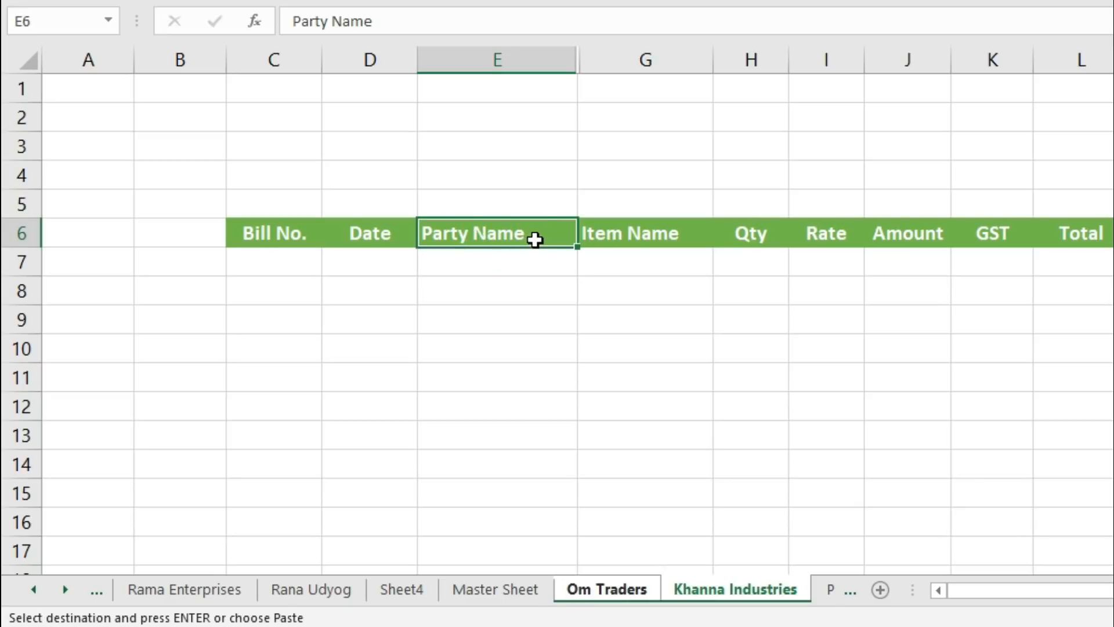
key("ctrl+c")
left_click(281, 122)
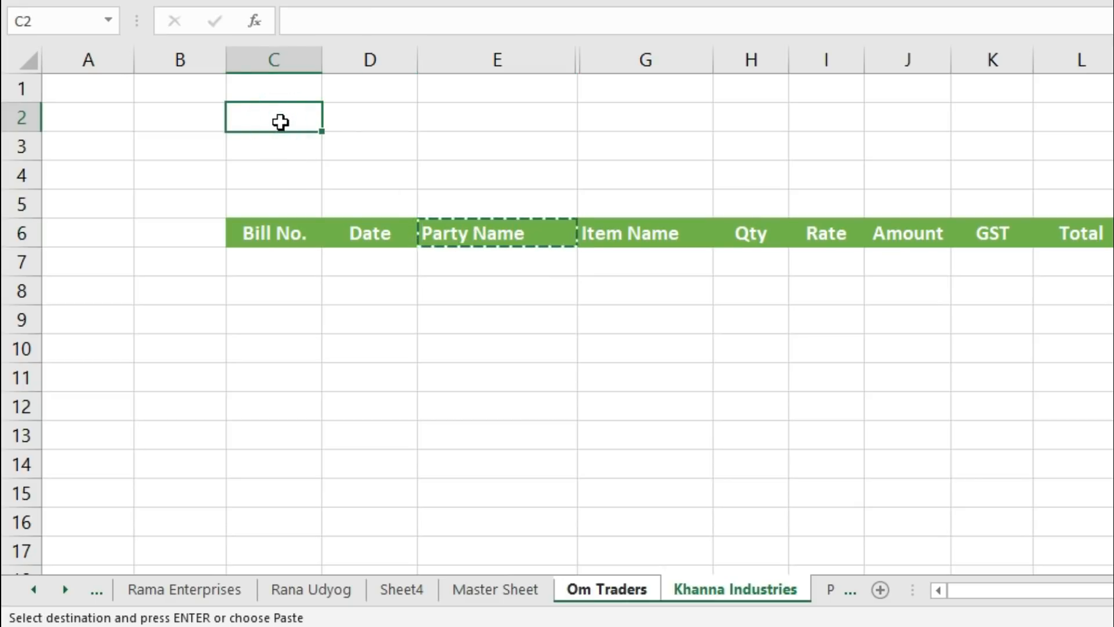
key("ctrl+v")
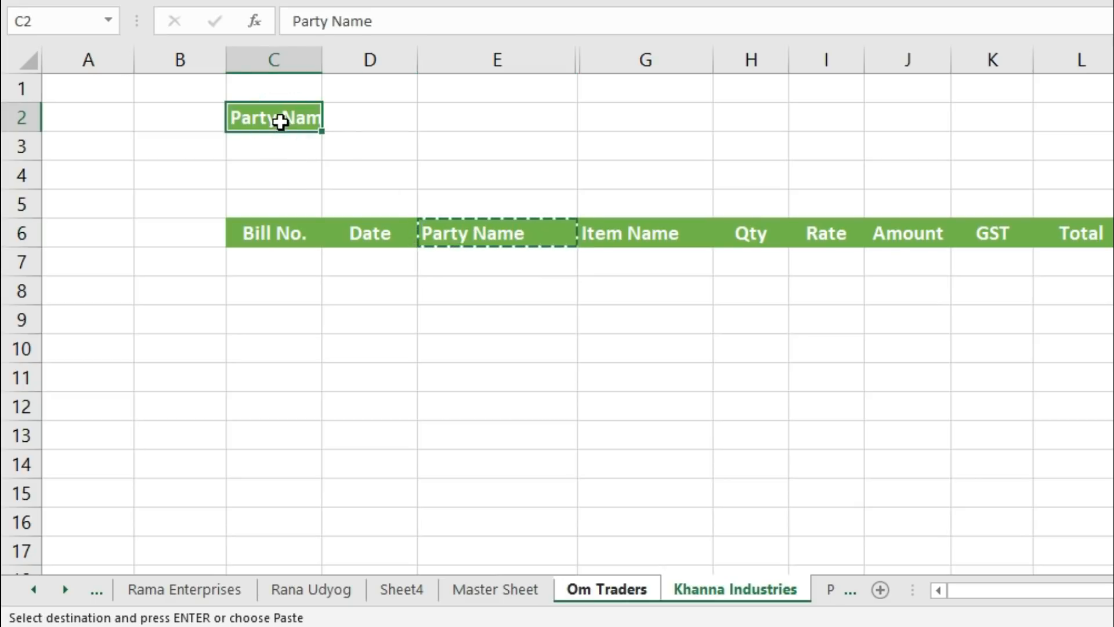
double_click(321, 60)
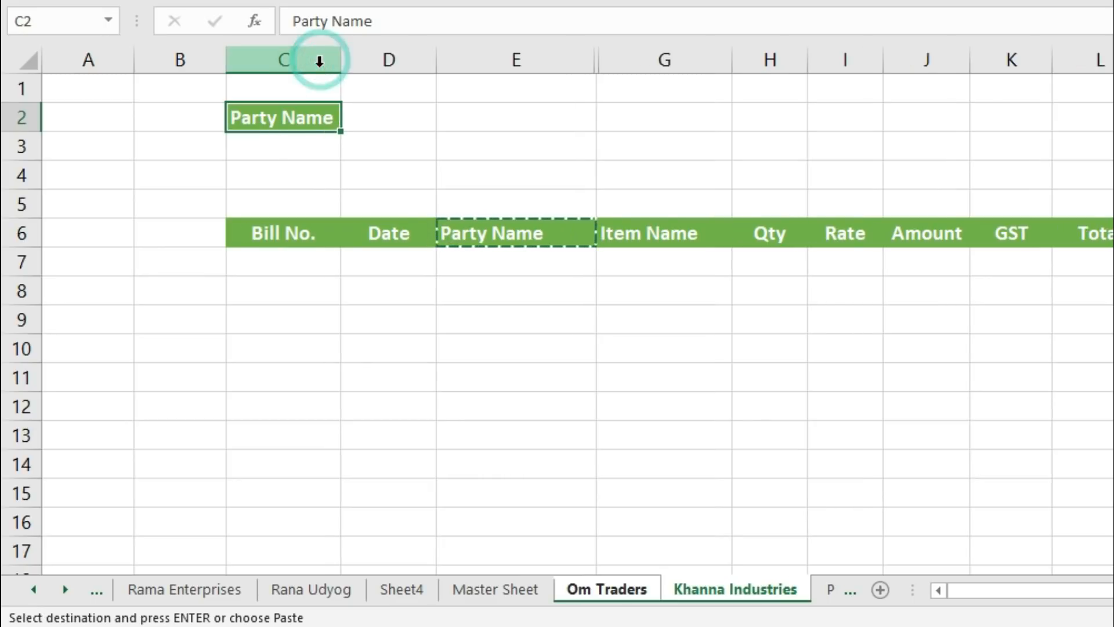
left_click(308, 153)
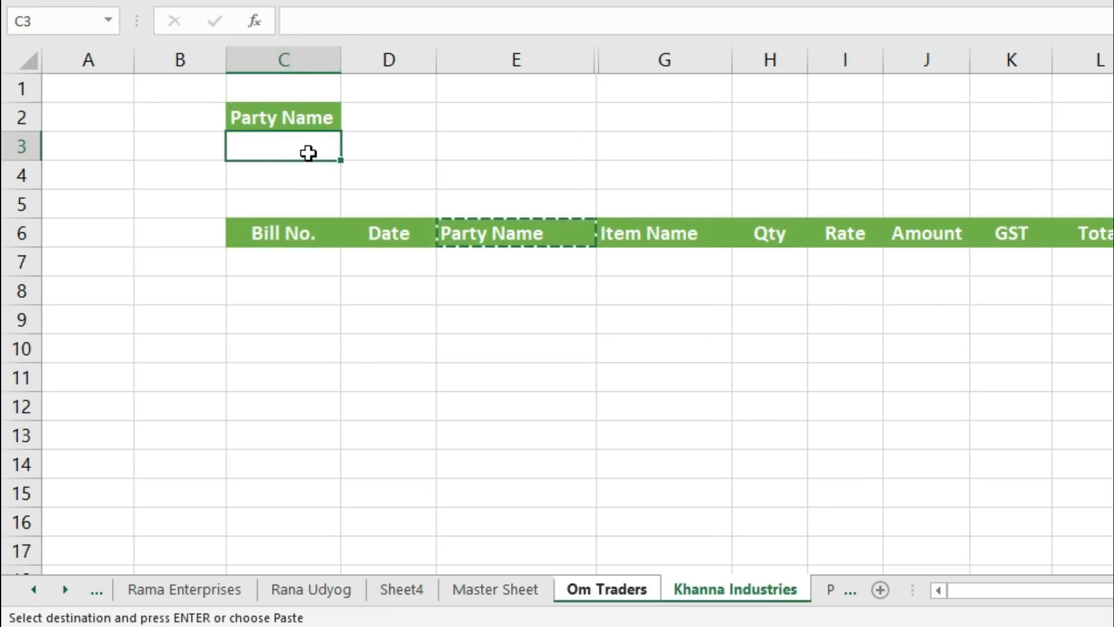
Step: Ungroup the Om Traders and Khanna Industries sheets, clear the copy selection and compare the layout of both sheets
left_click(473, 590)
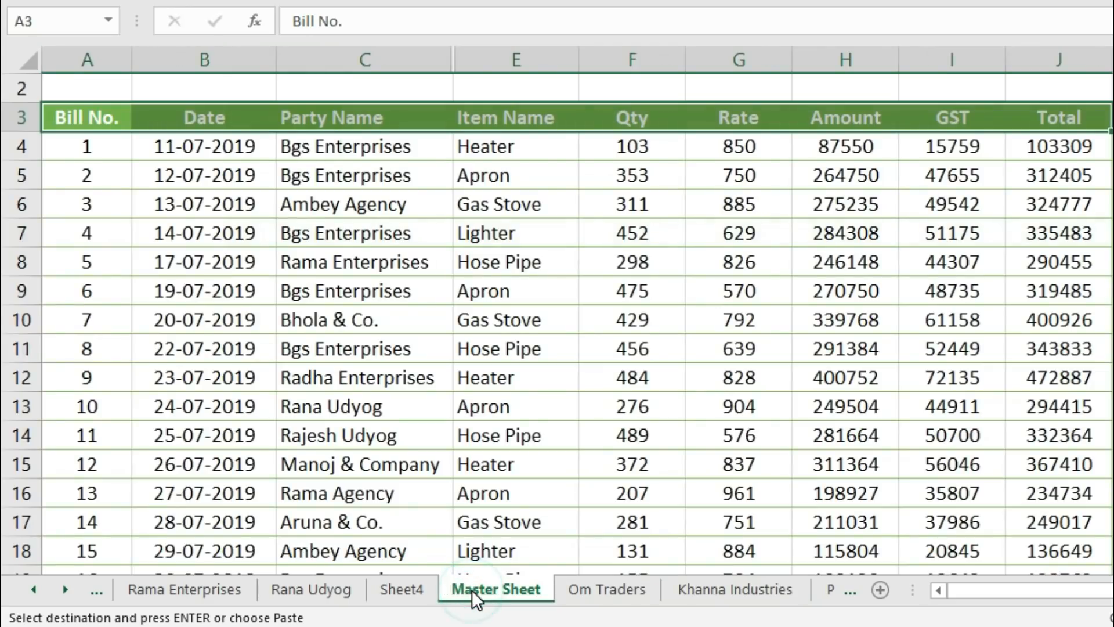
left_click(590, 589)
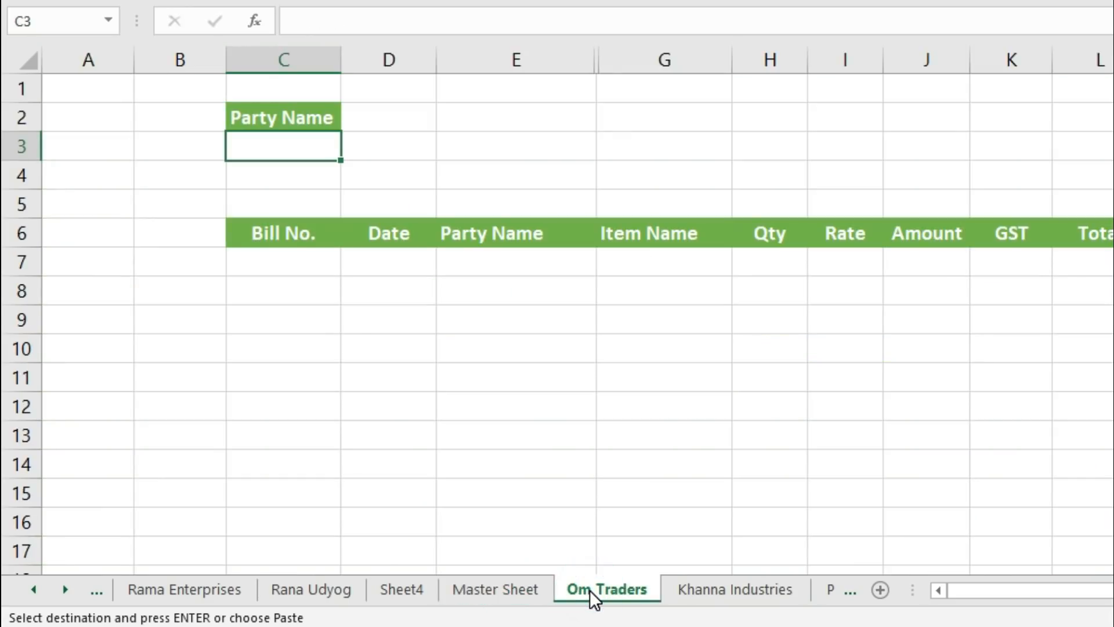
left_click(701, 588)
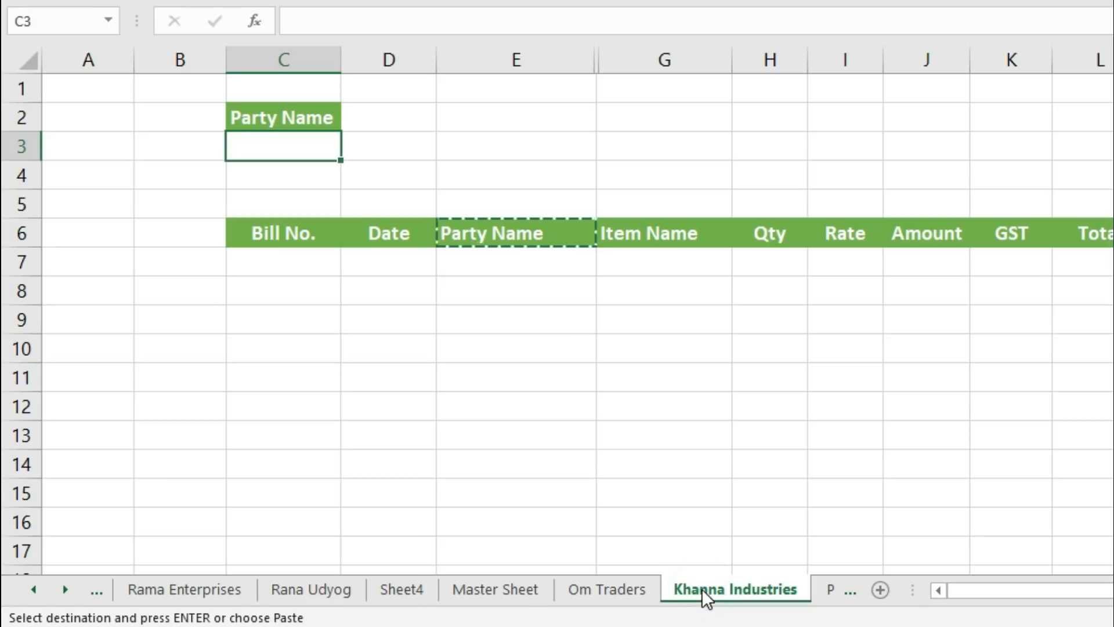
key("Escape")
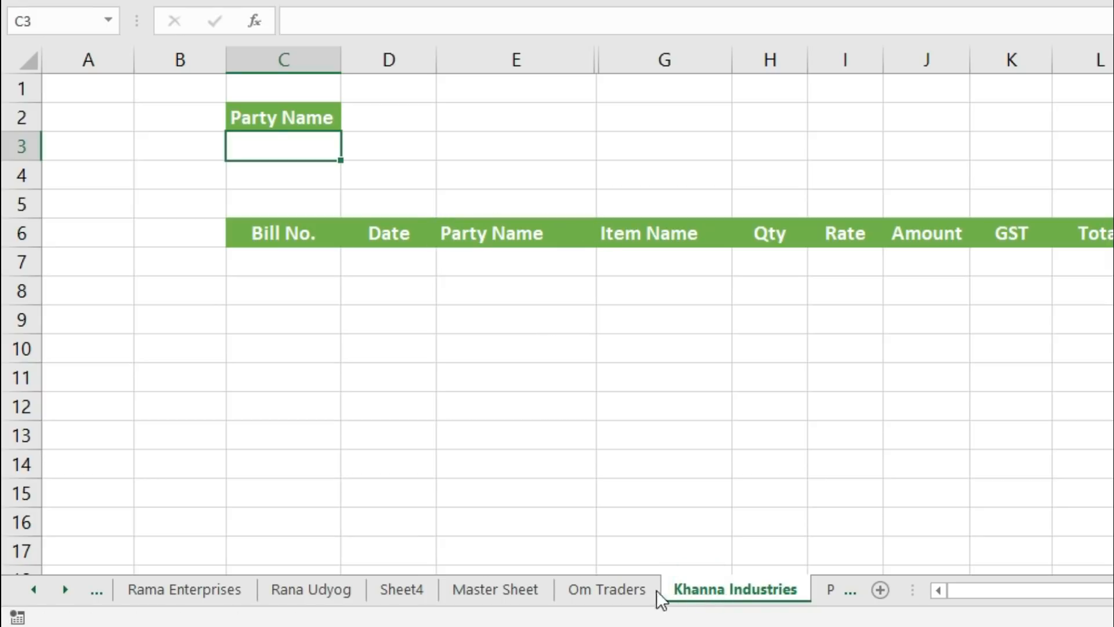
left_click(607, 590)
left_click(706, 588)
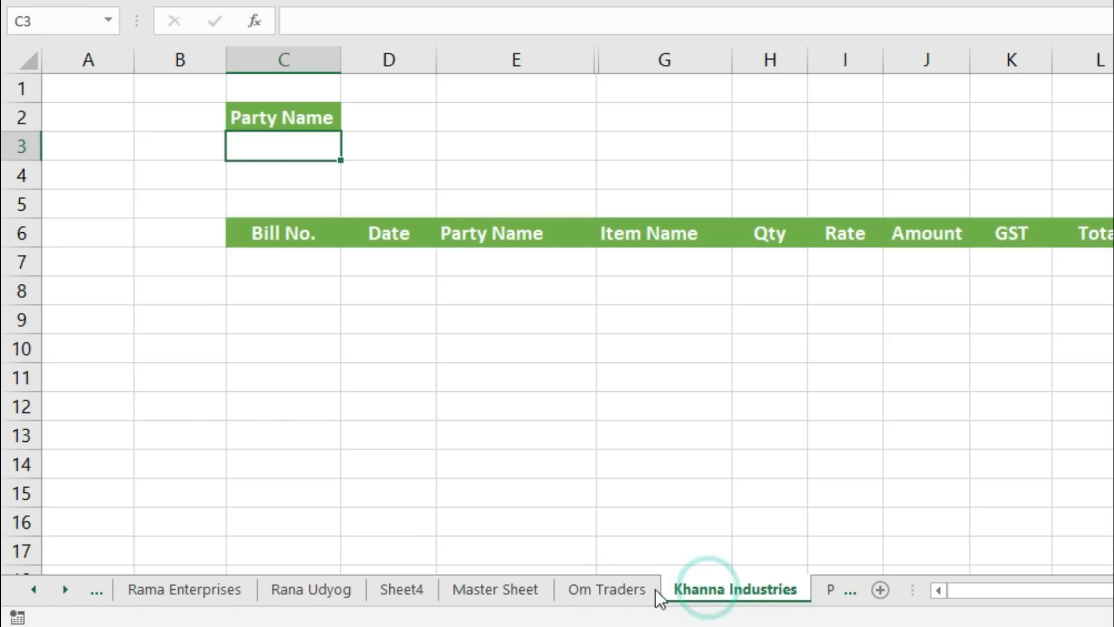
left_click(579, 590)
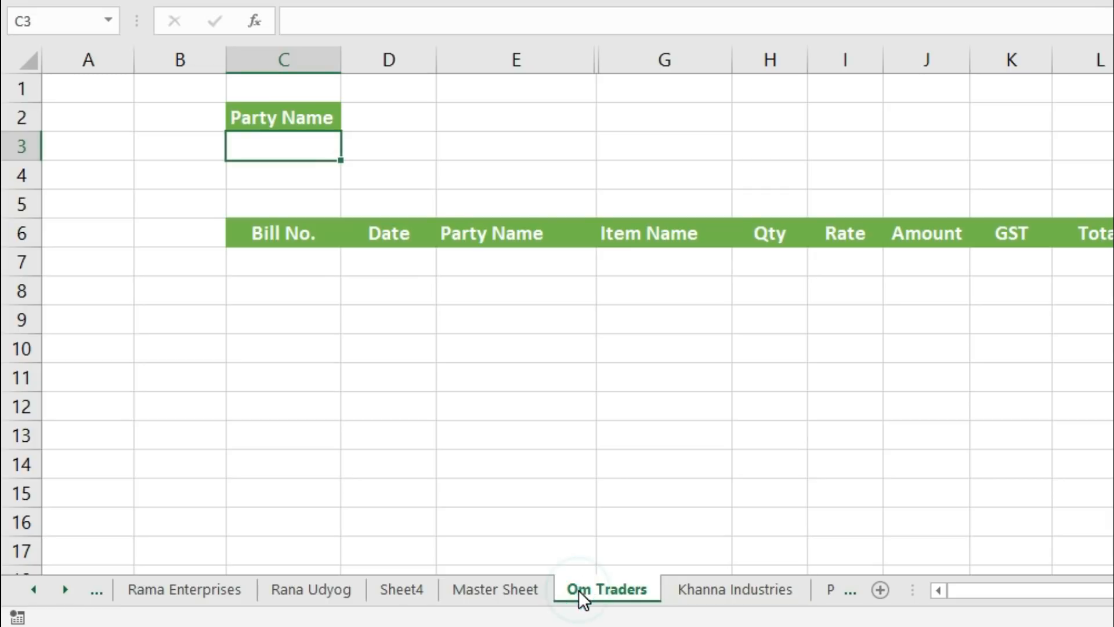
left_click(688, 590)
Step: Enter Om Traders as the party name criterion in cell C3 of the Om Traders sheet
left_click(646, 590)
type("Om ")
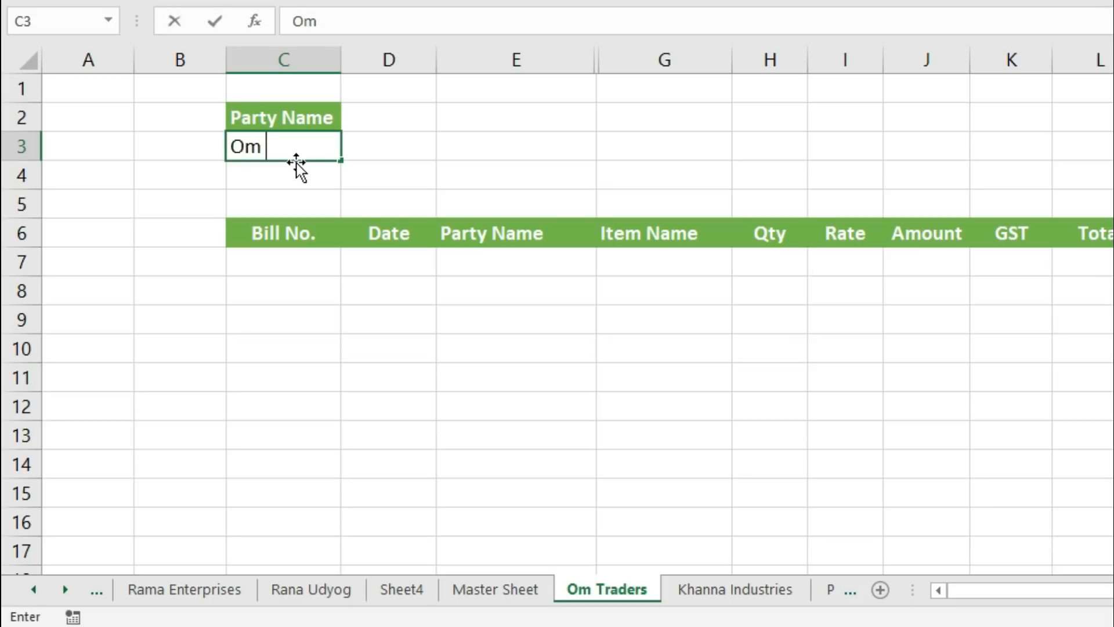
type("Traders")
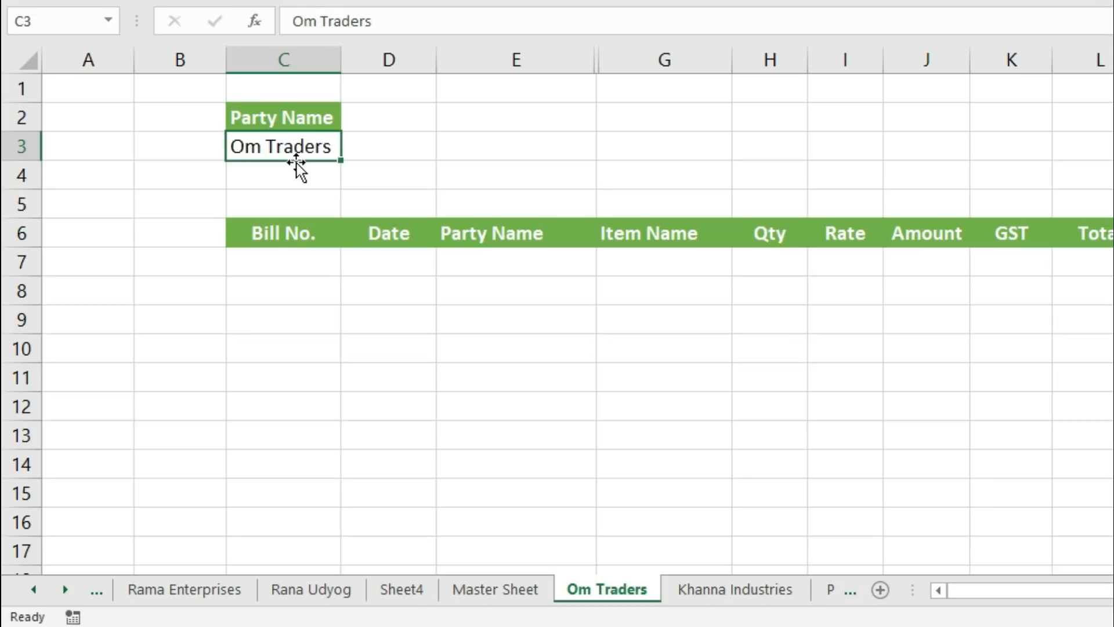
key("Return")
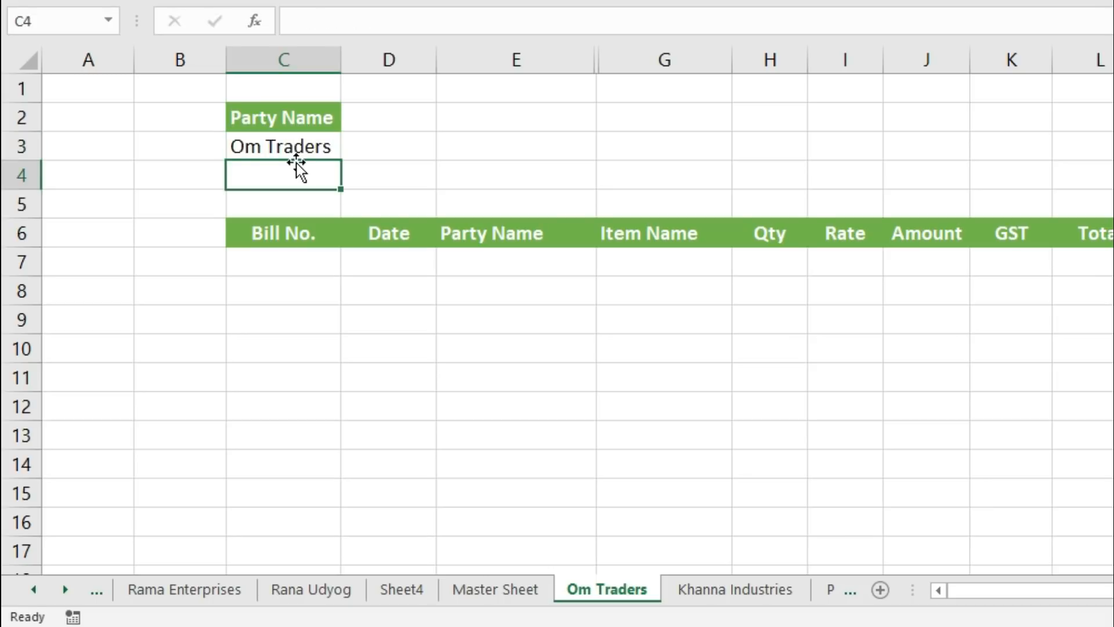
Step: Enter Khanna Industries as the party name criterion in cell C3 of the Khanna Industries sheet
left_click(753, 587)
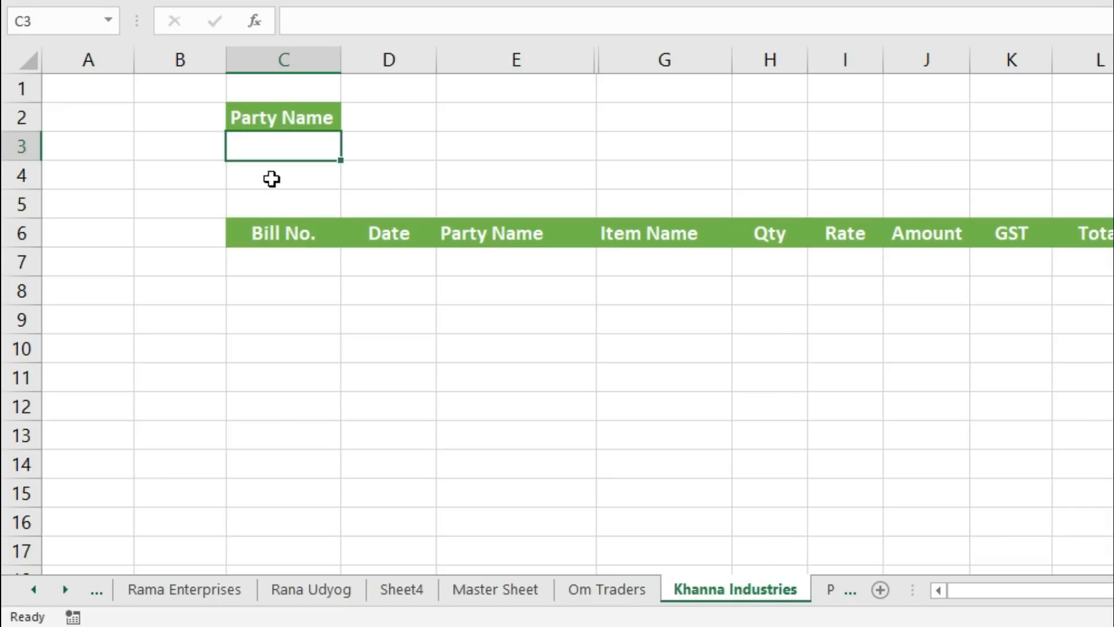
type("Kha")
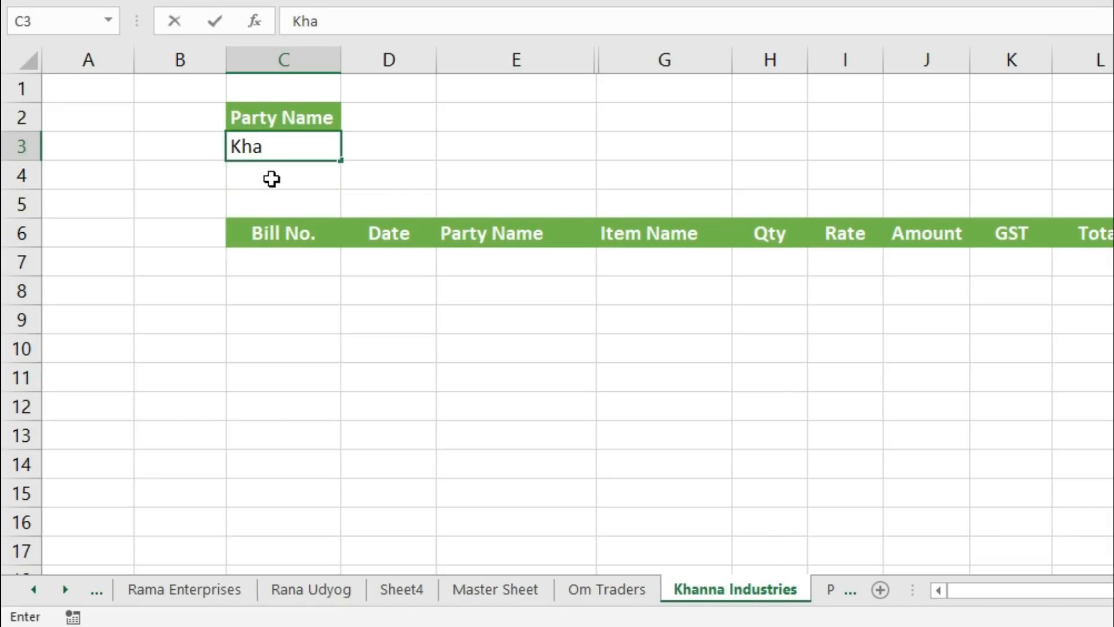
type("nna Industries")
key("ctrl+Return")
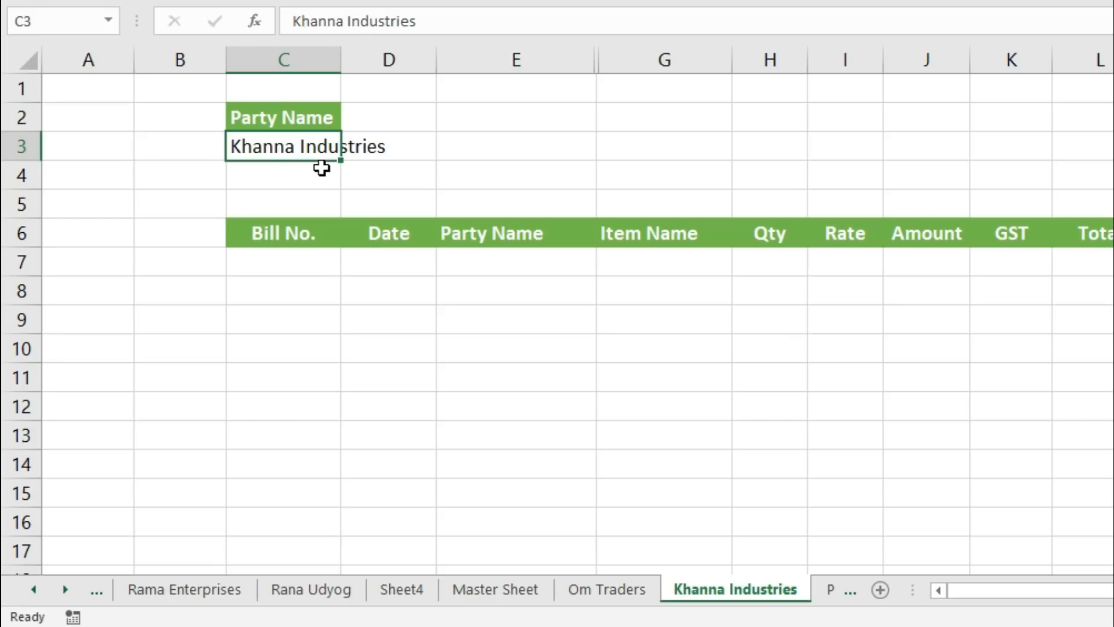
Step: Review the Master Sheet data and the criteria and header layouts of the Om Traders and Khanna Industries sheets
left_click(503, 594)
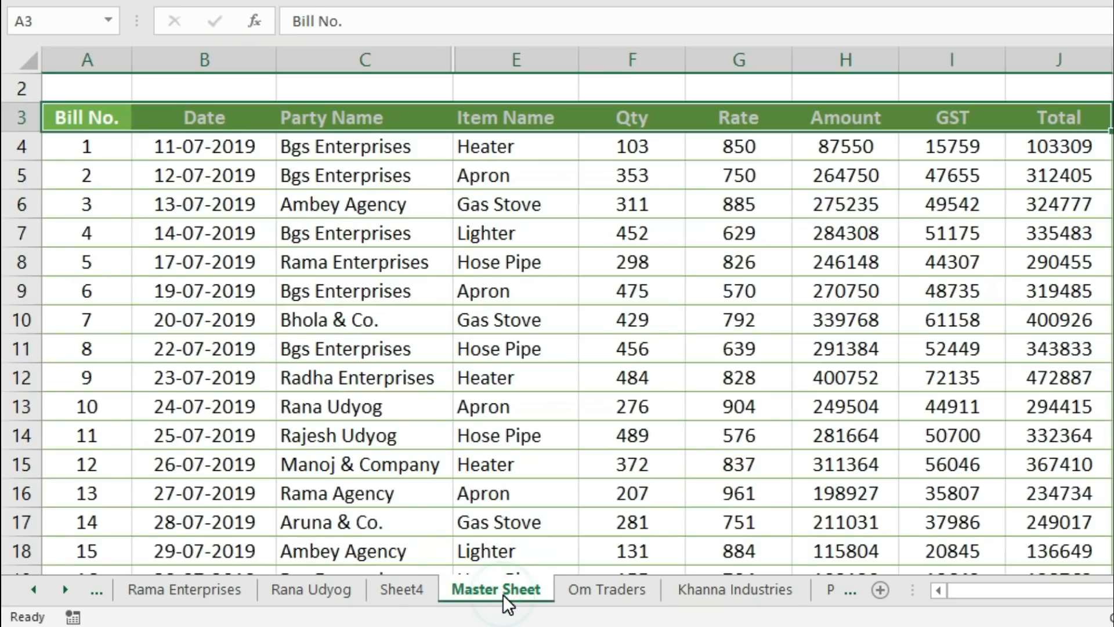
left_click(588, 596)
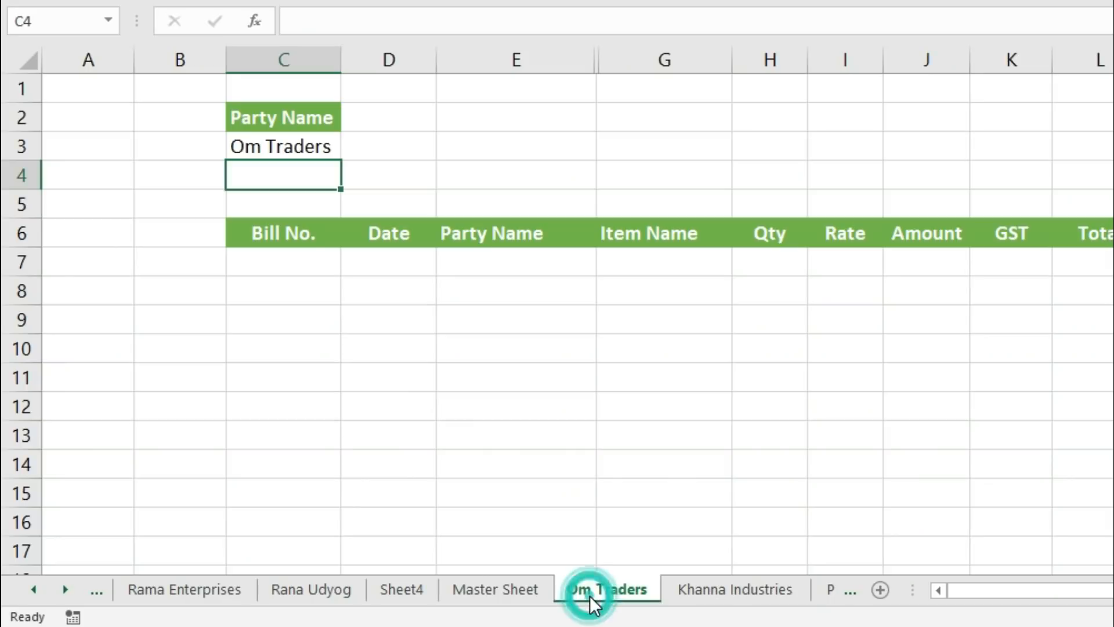
left_click(694, 596)
left_click(623, 592)
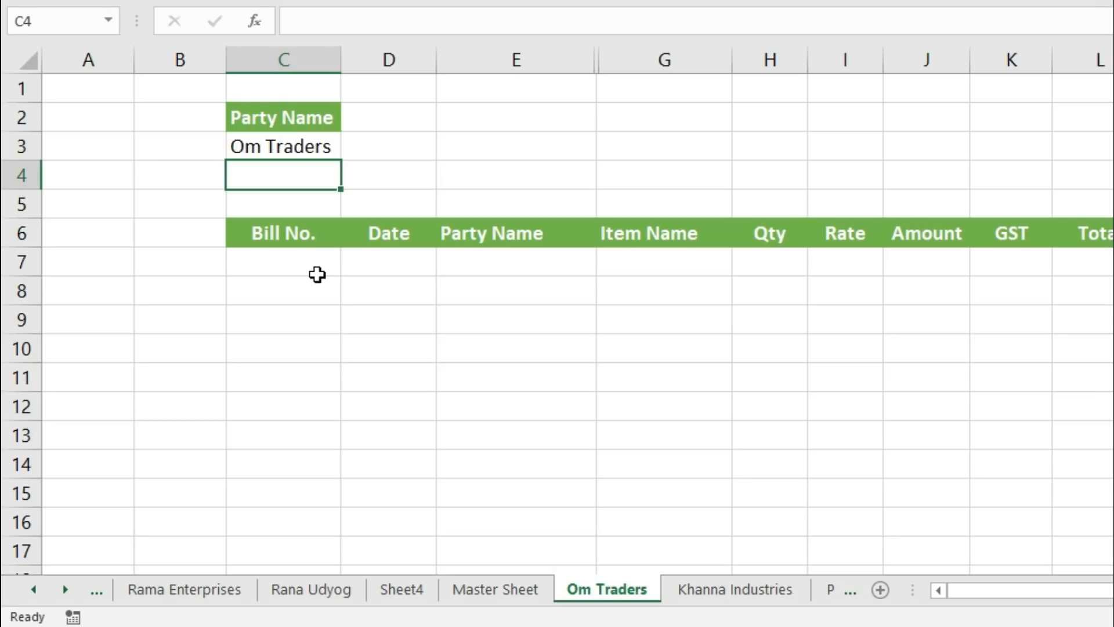
left_click(499, 589)
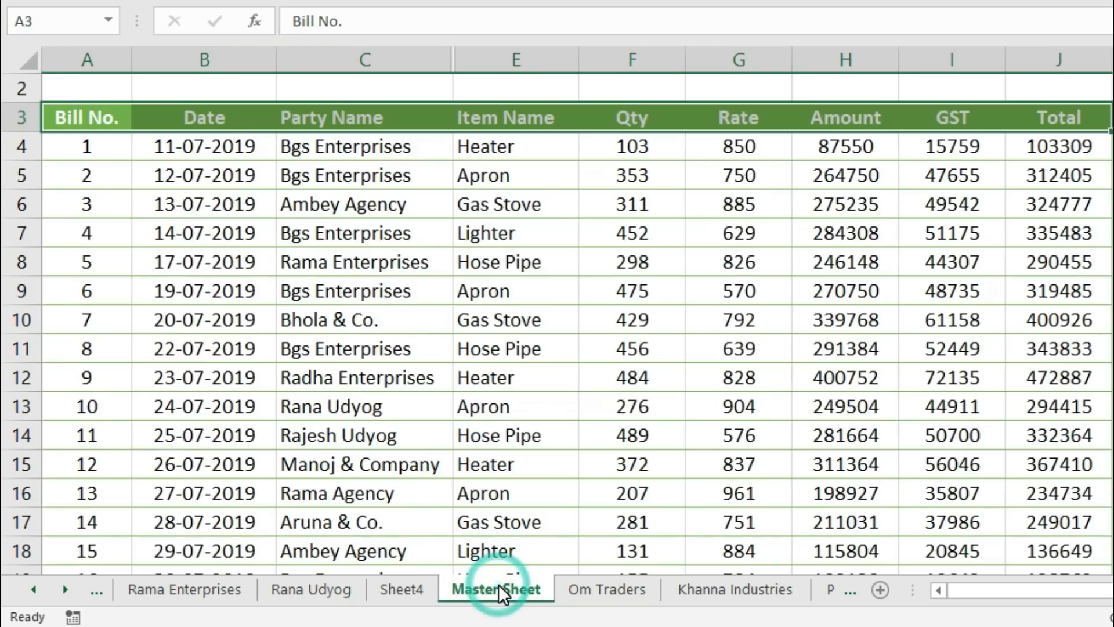
left_click(386, 464)
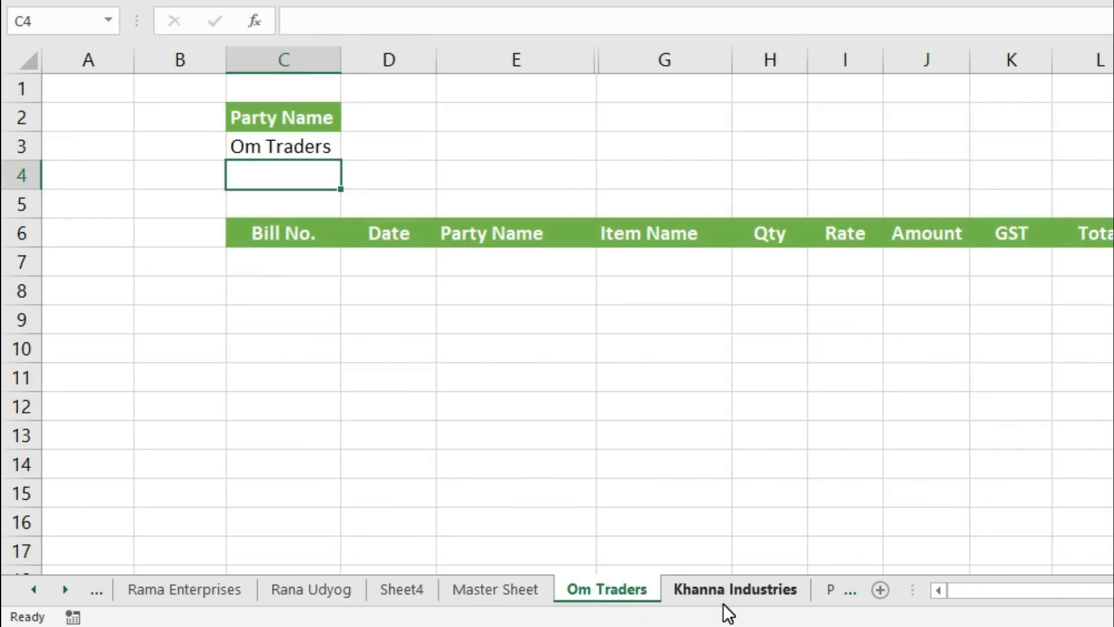
left_click(723, 601)
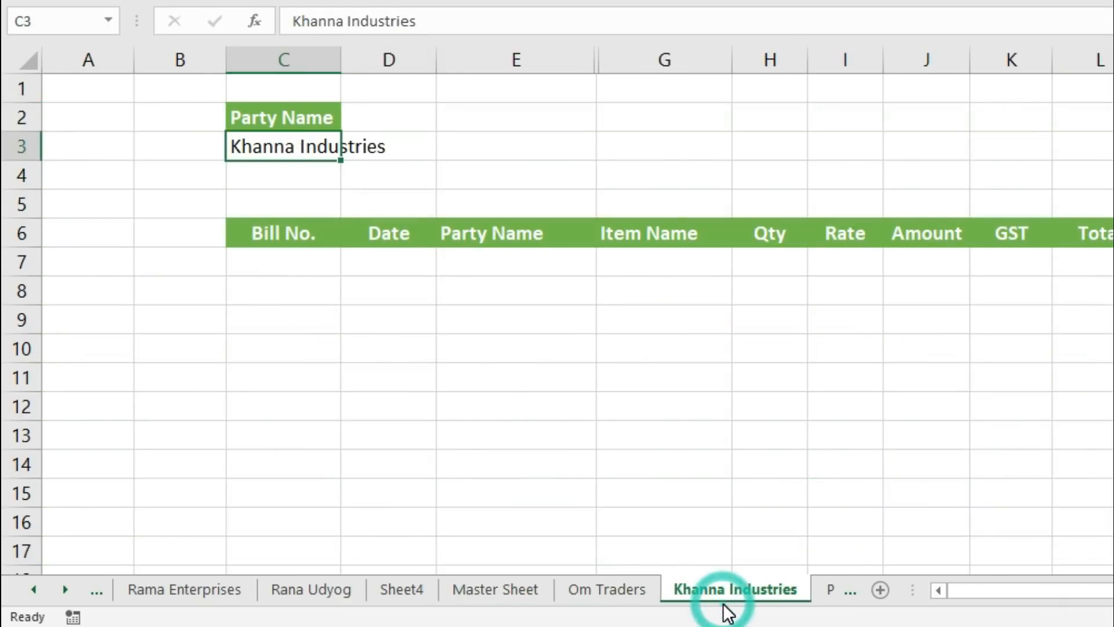
Step: Select cell C3 on the Om Traders sheet and start recording a macro named OmTraders, stored in this workbook
left_click(629, 593)
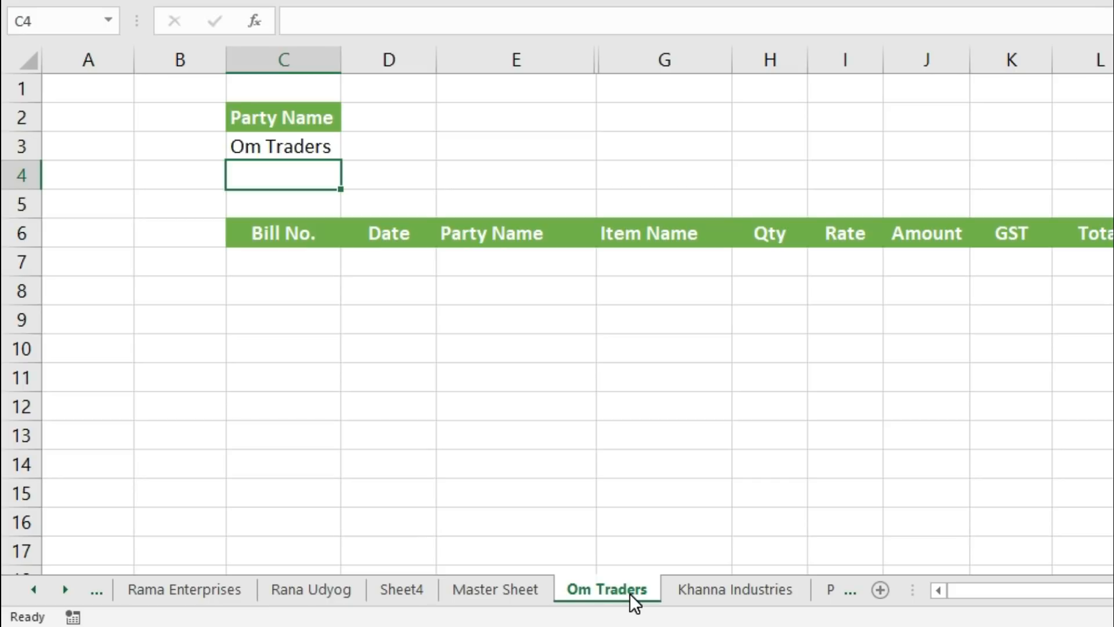
key("Up")
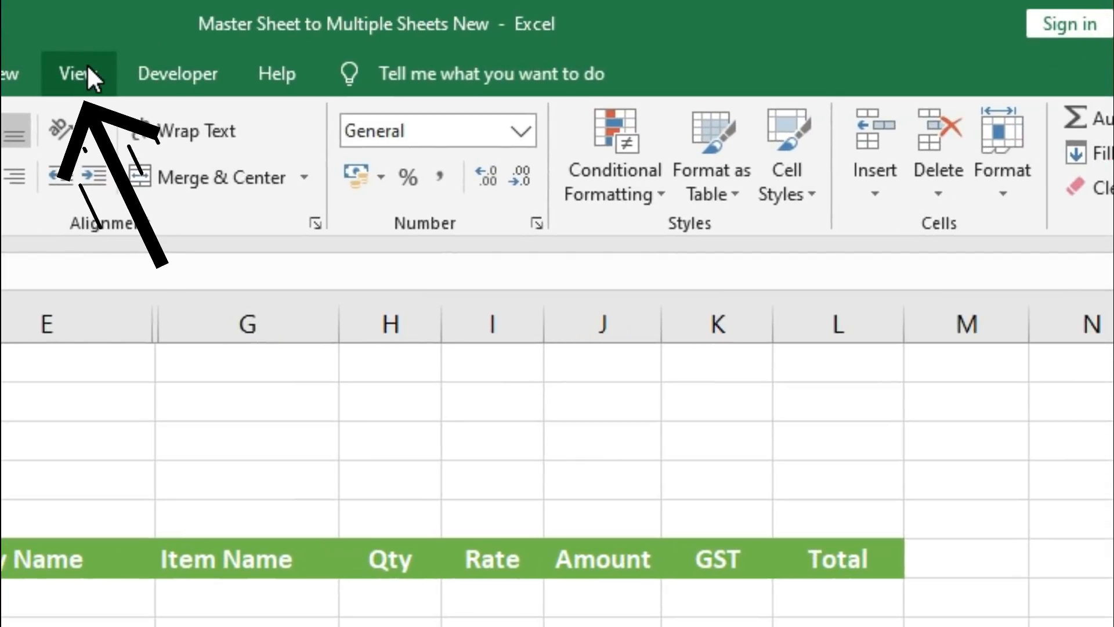
left_click(97, 66)
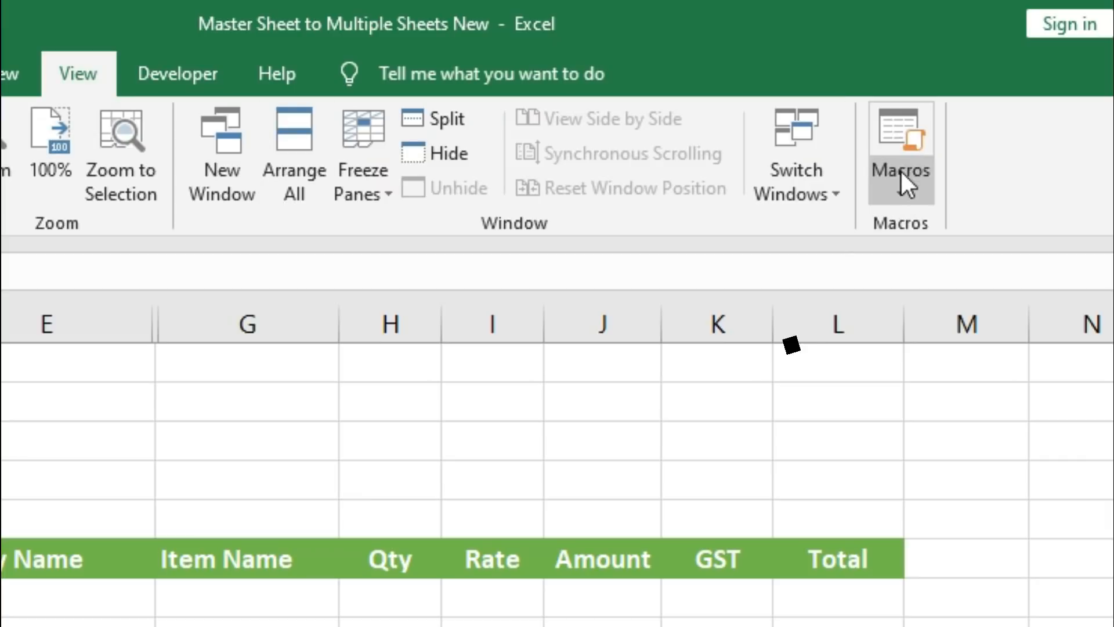
left_click(919, 197)
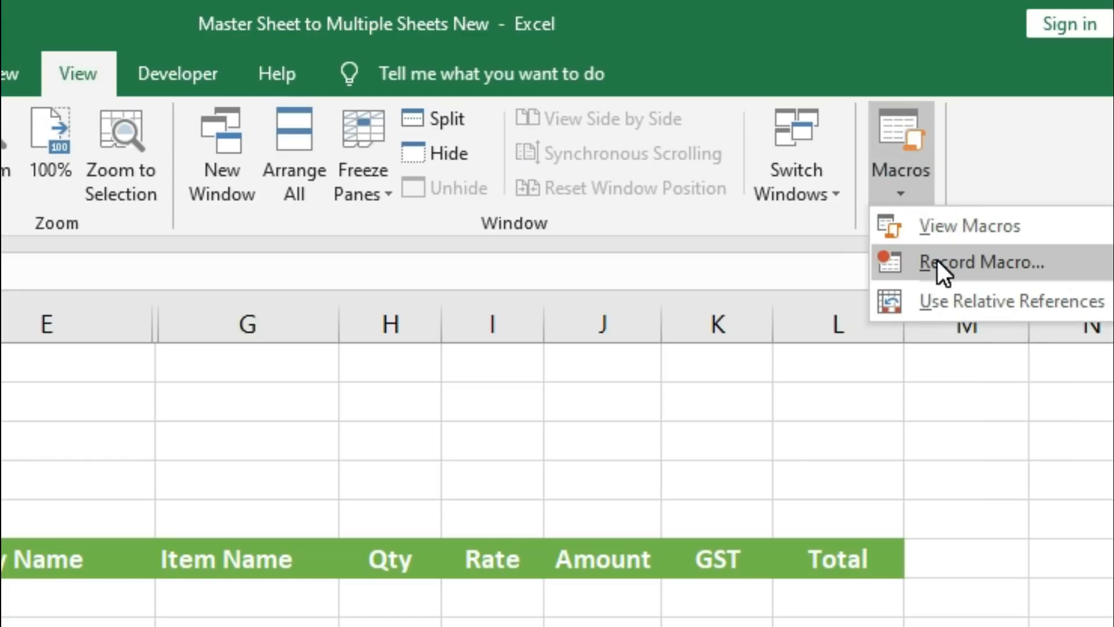
left_click(1059, 263)
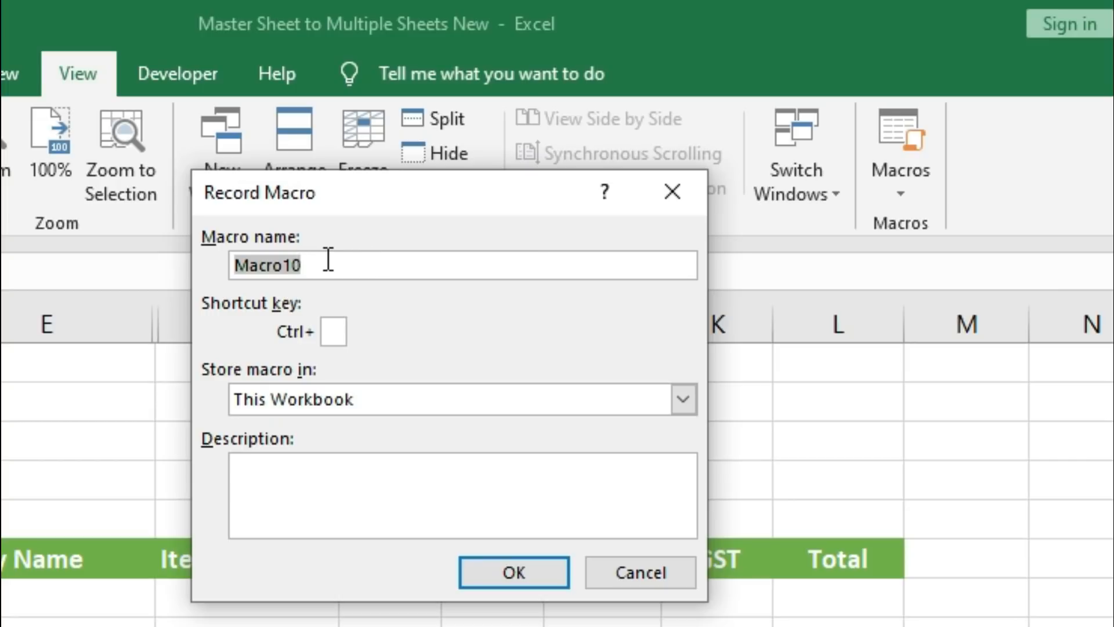
type("OmTra")
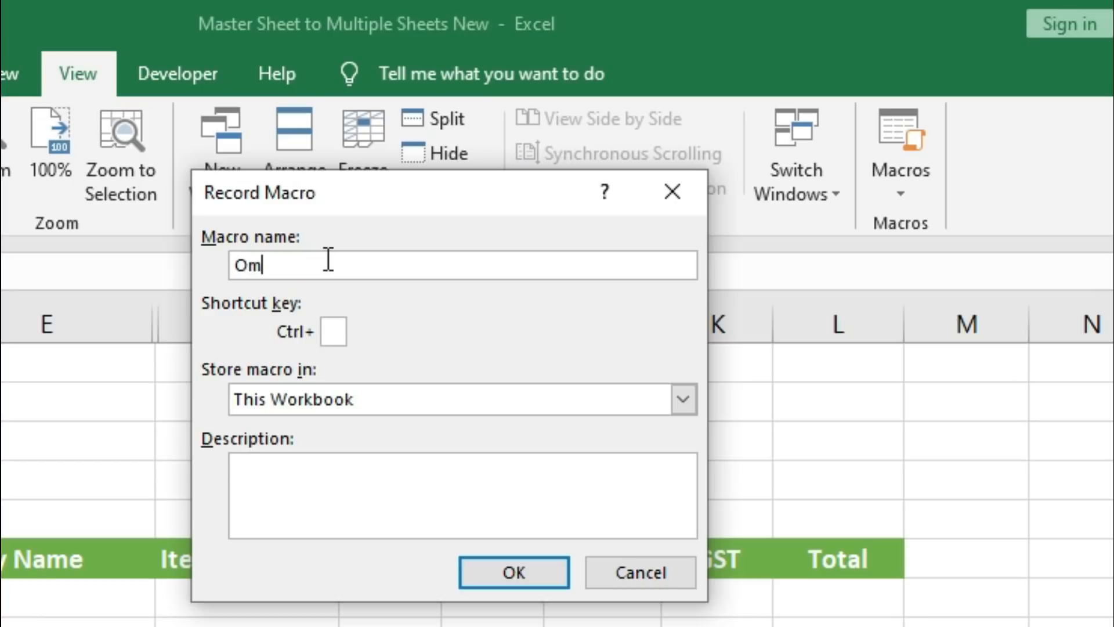
type("ders")
left_click(516, 577)
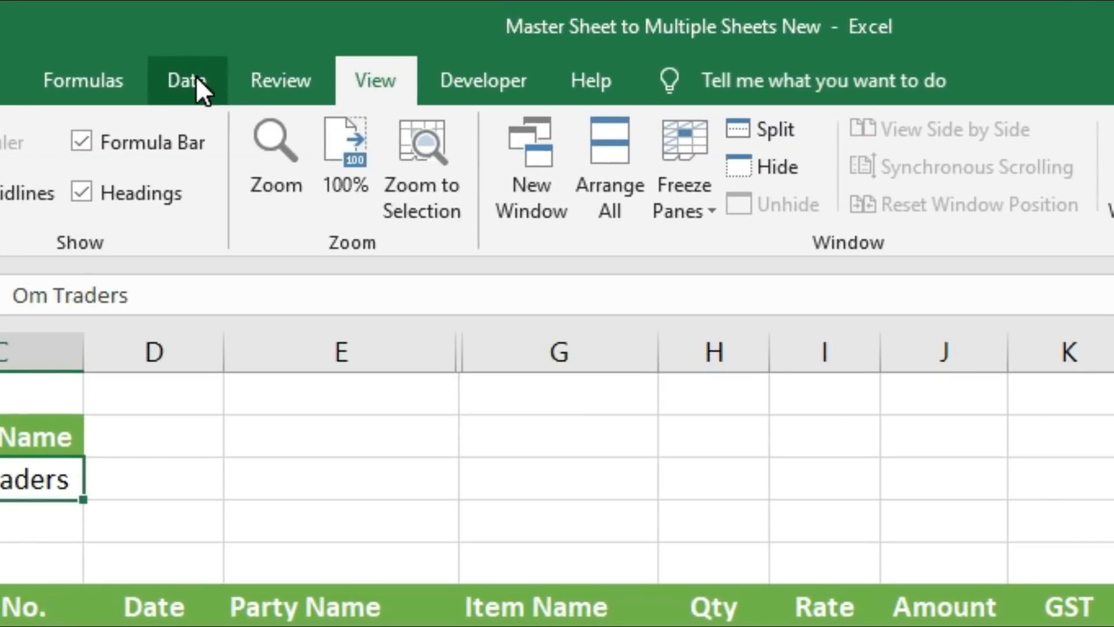
Step: Start an Advanced Filter on the Om Traders sheet that copies to another location, and clear its list, criteria and copy-to ranges
left_click(196, 76)
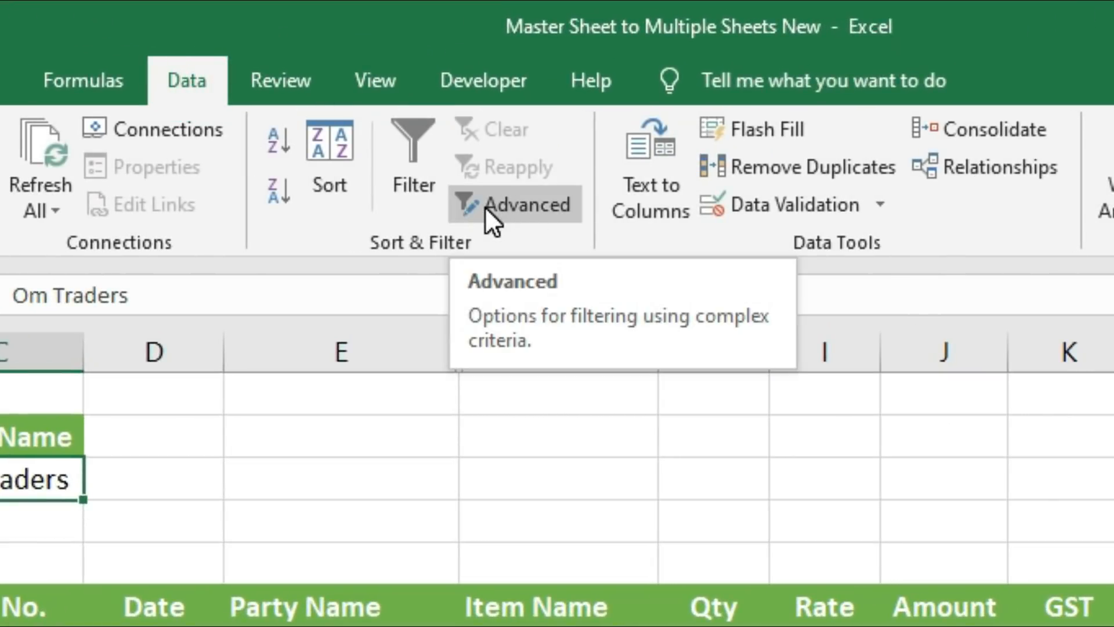
left_click(519, 204)
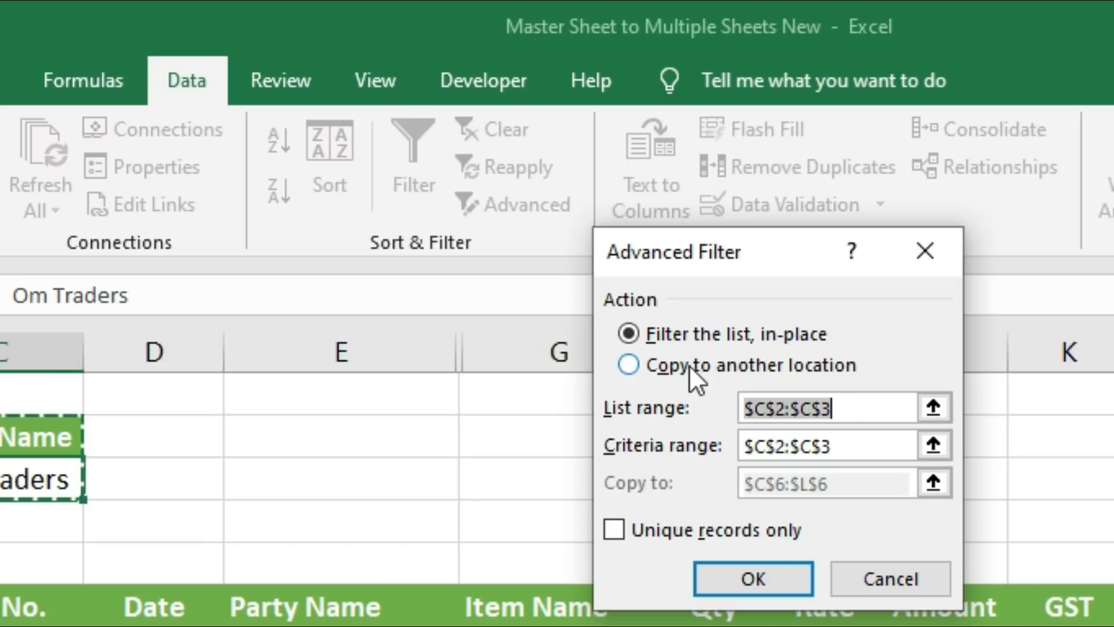
left_click(649, 368)
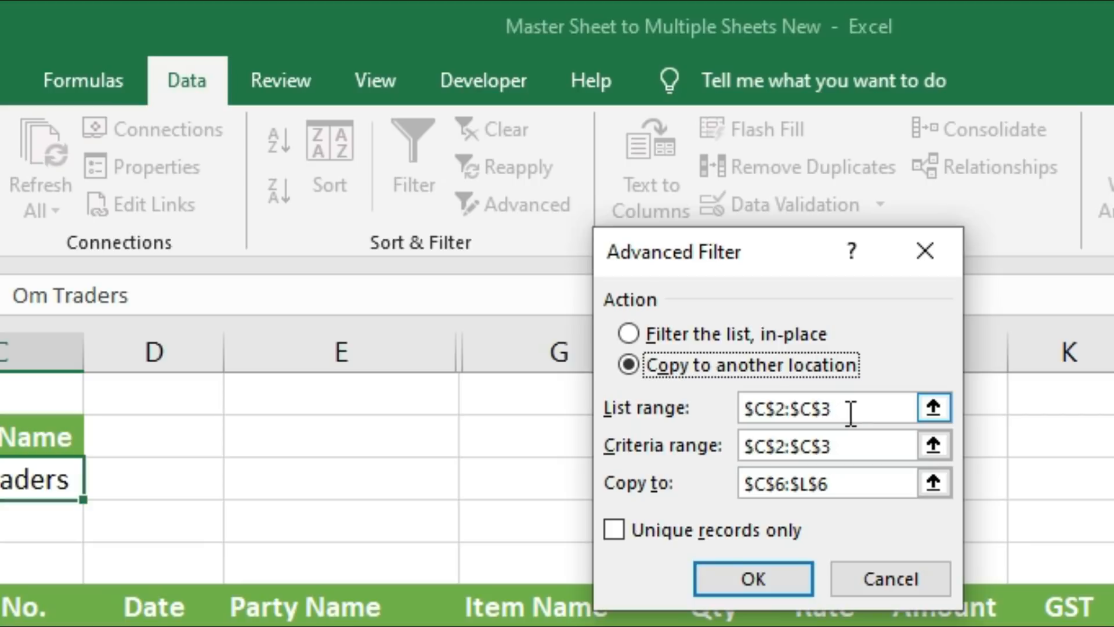
left_click_drag(850, 413, 684, 408)
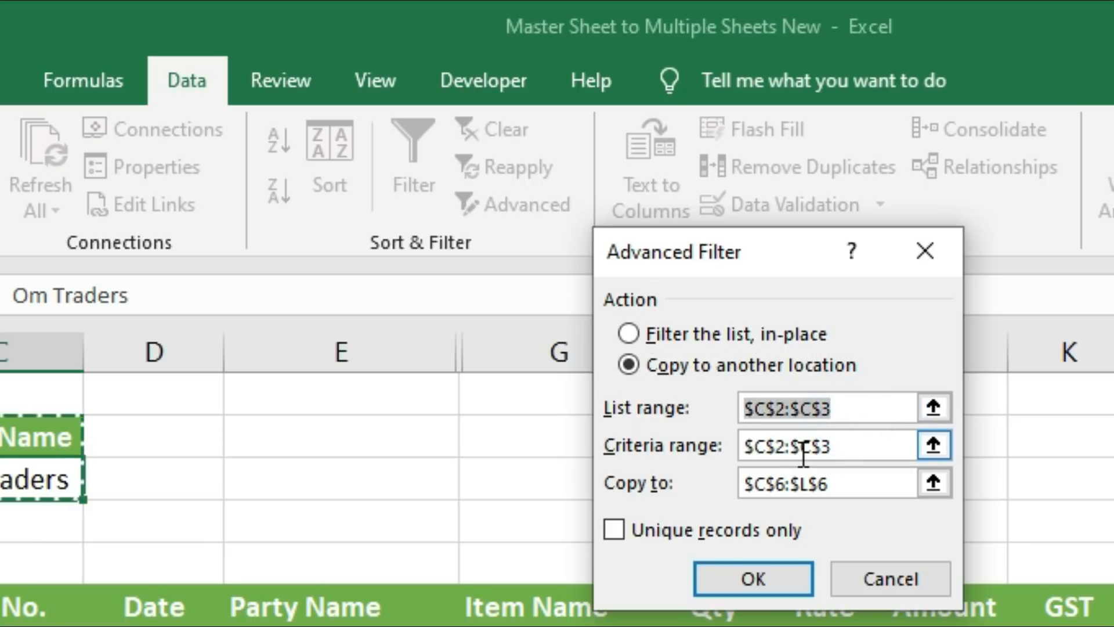
key("BackSpace")
left_click_drag(876, 447, 639, 435)
key("BackSpace")
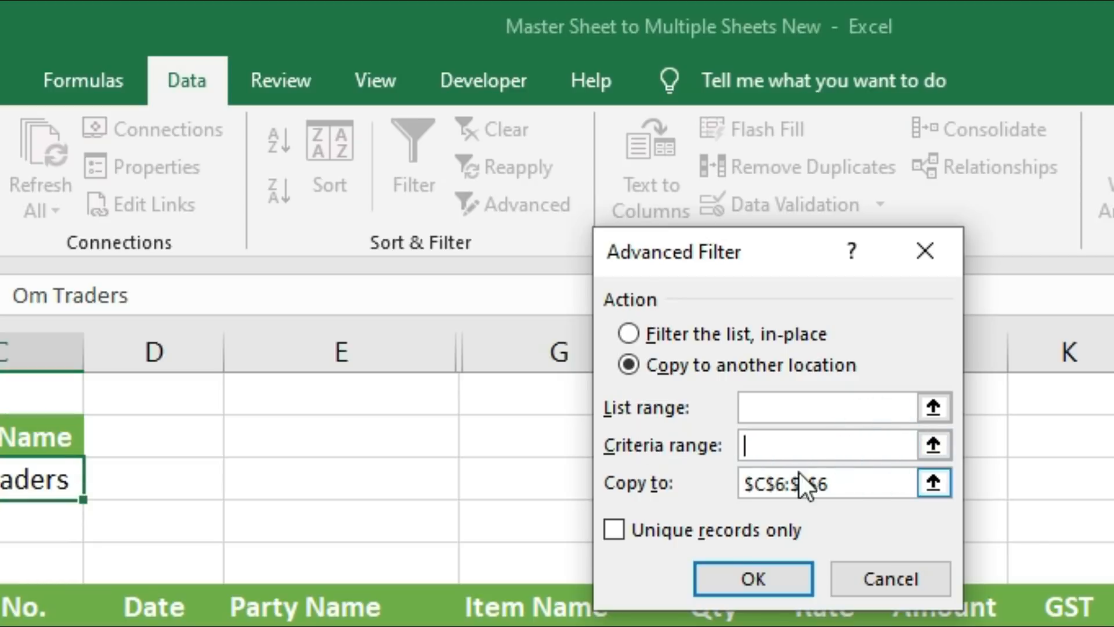
left_click_drag(845, 482, 708, 486)
key("BackSpace")
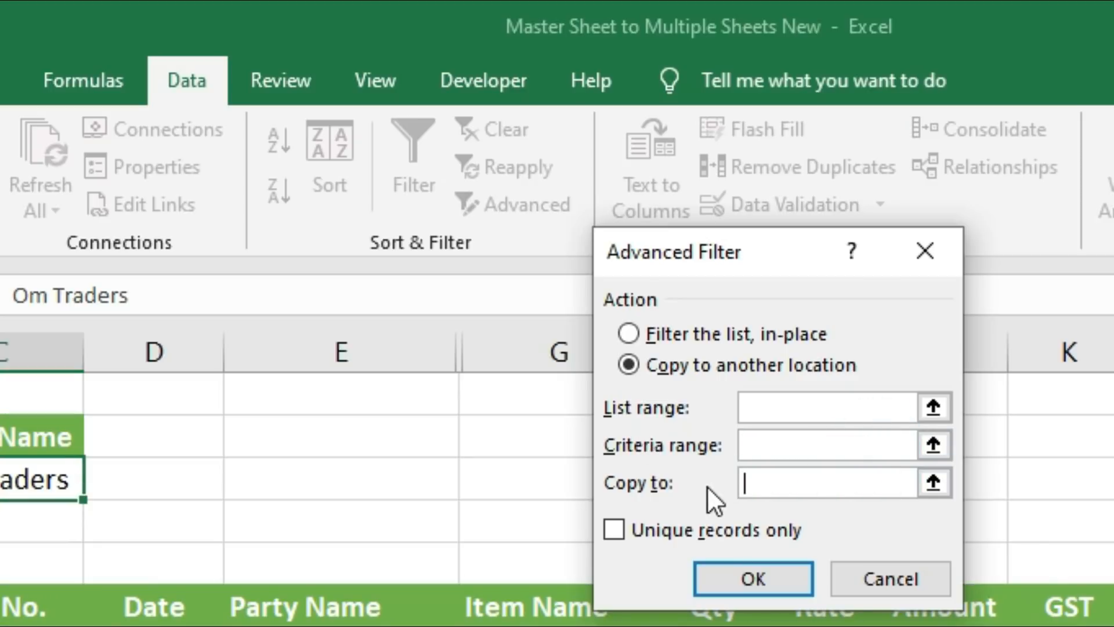
Step: Set the filter's list range to the entire Master Sheet table, including the headers in row 3
left_click(775, 406)
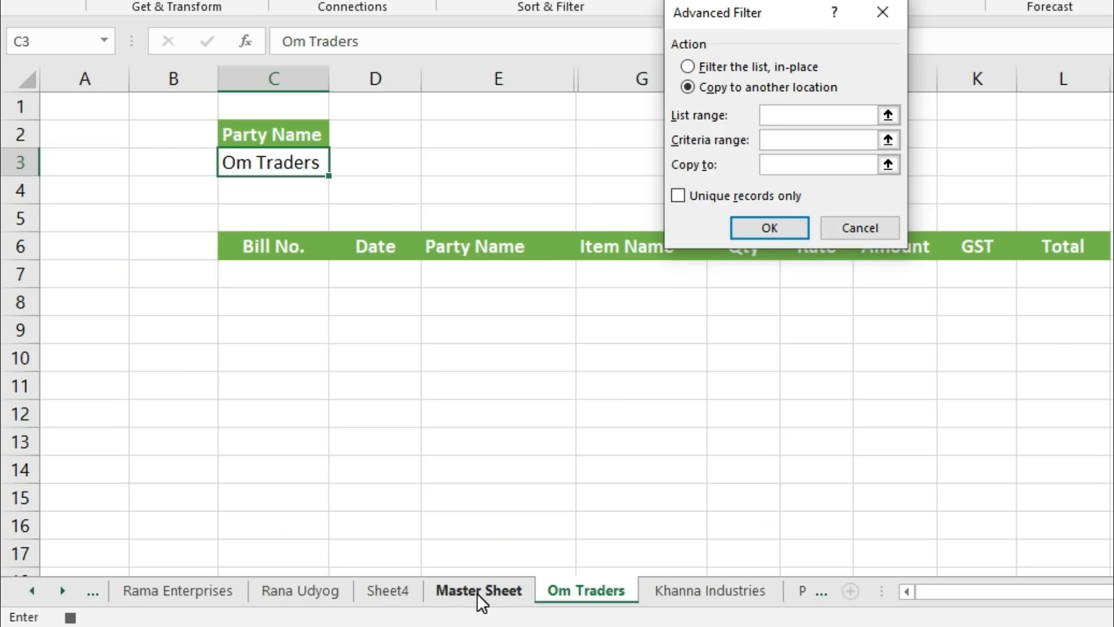
left_click(477, 593)
scroll(291, 278, "up", 20)
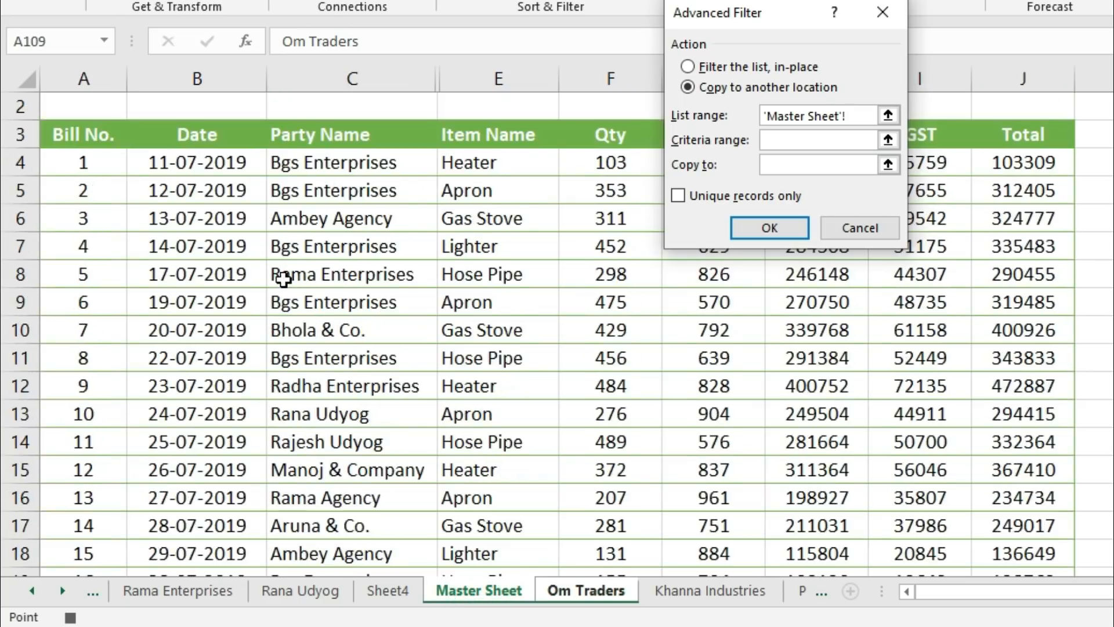
left_click_drag(56, 133, 1064, 471)
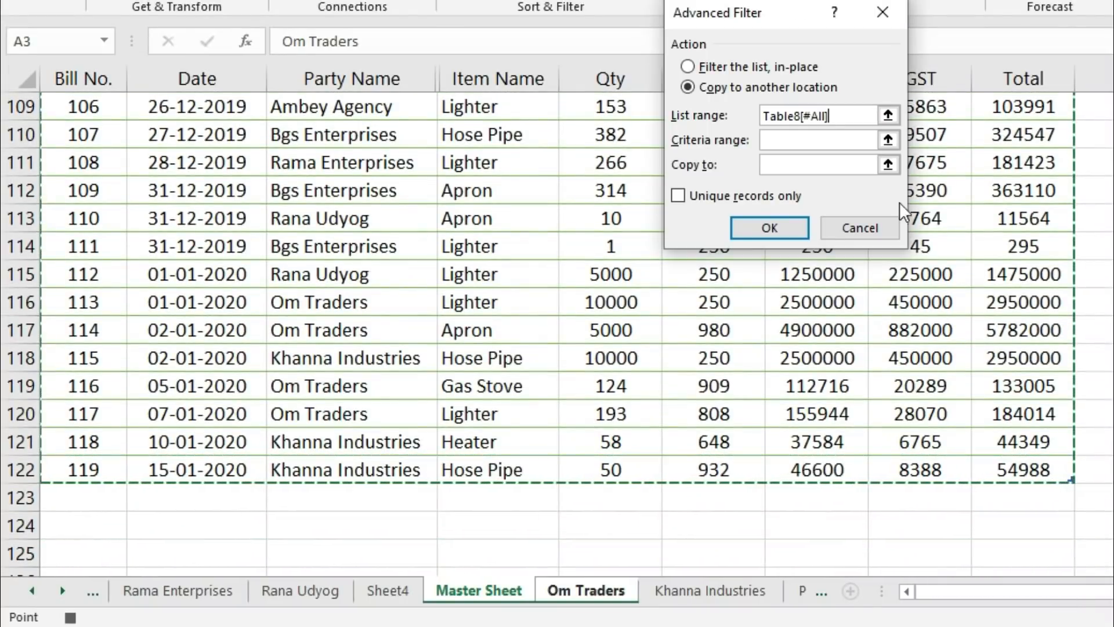
Step: Set the criteria range to C2:C3 and the copy-to range to headers C6:L6 on Om Traders, and run the filter
left_click(786, 141)
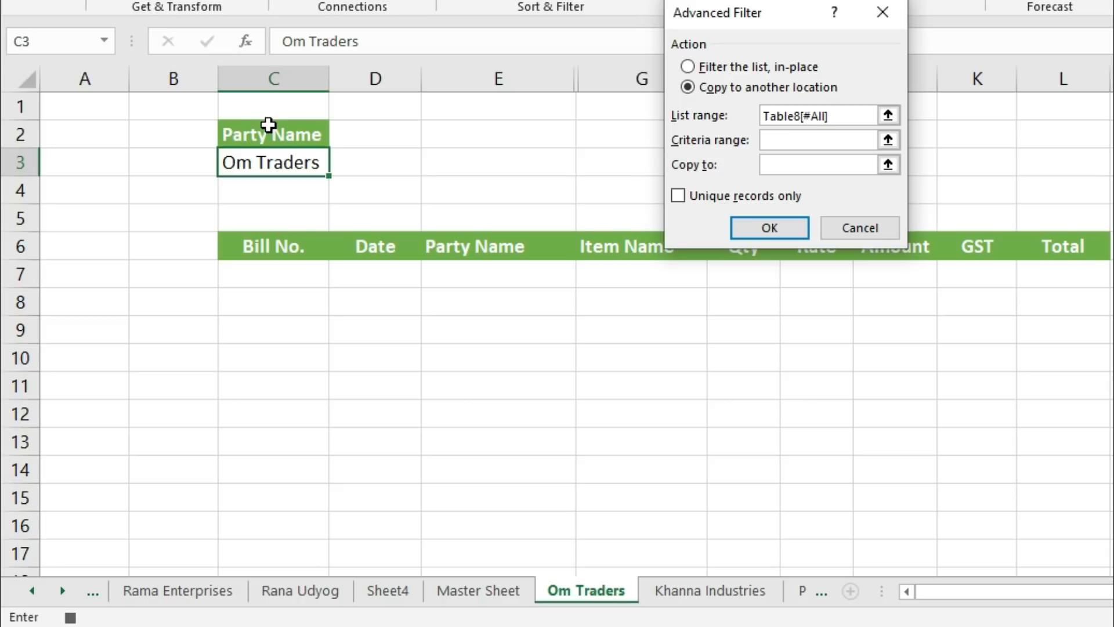
left_click_drag(268, 125, 268, 157)
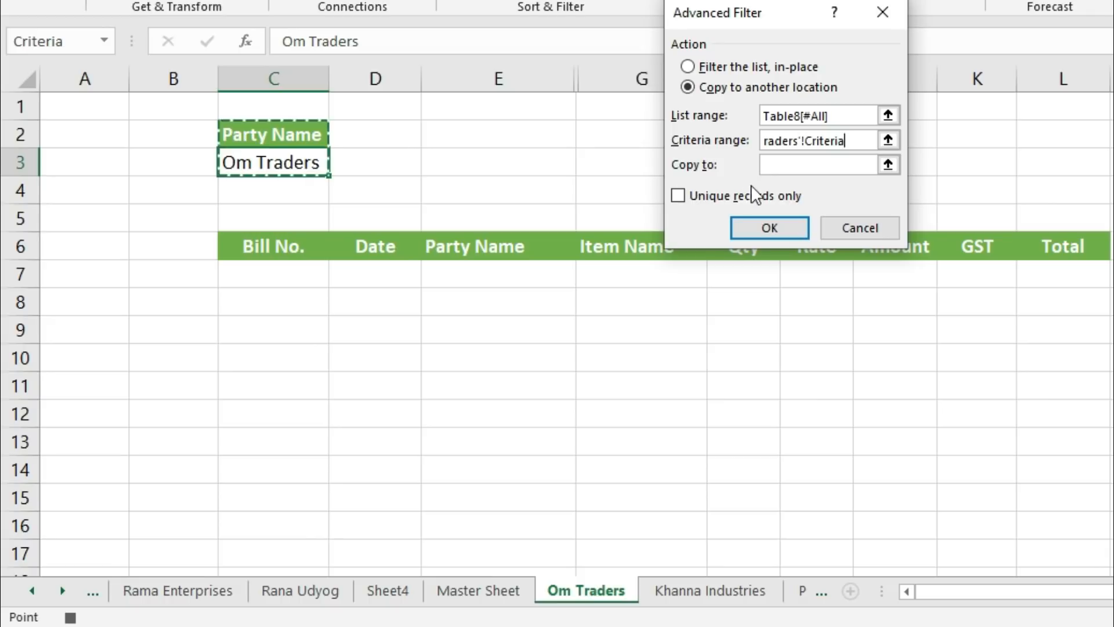
left_click(776, 165)
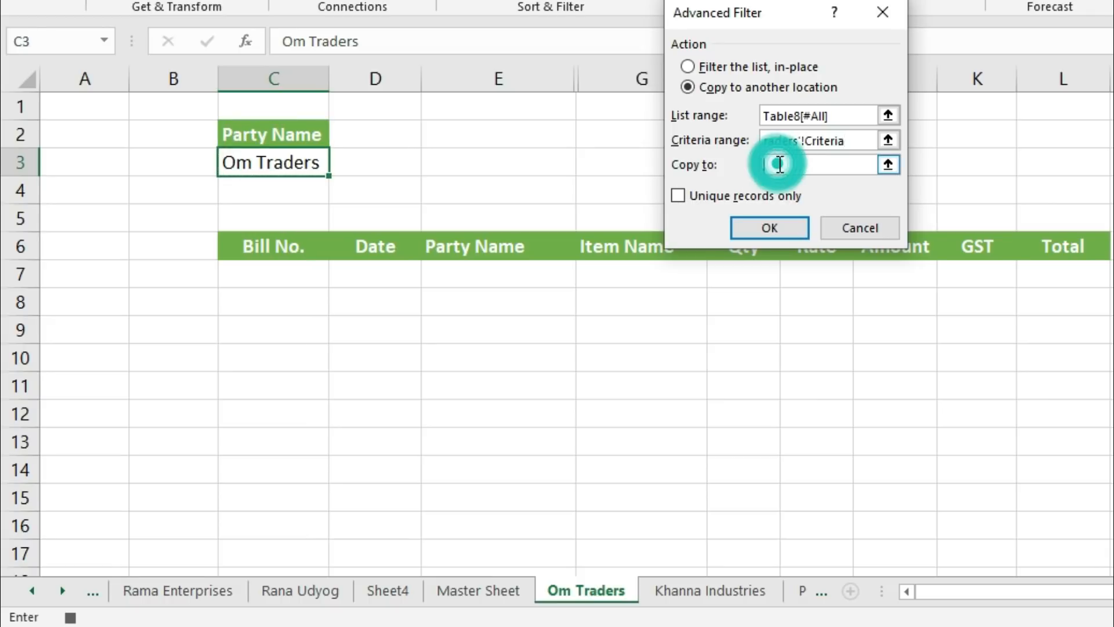
left_click_drag(267, 251, 1074, 248)
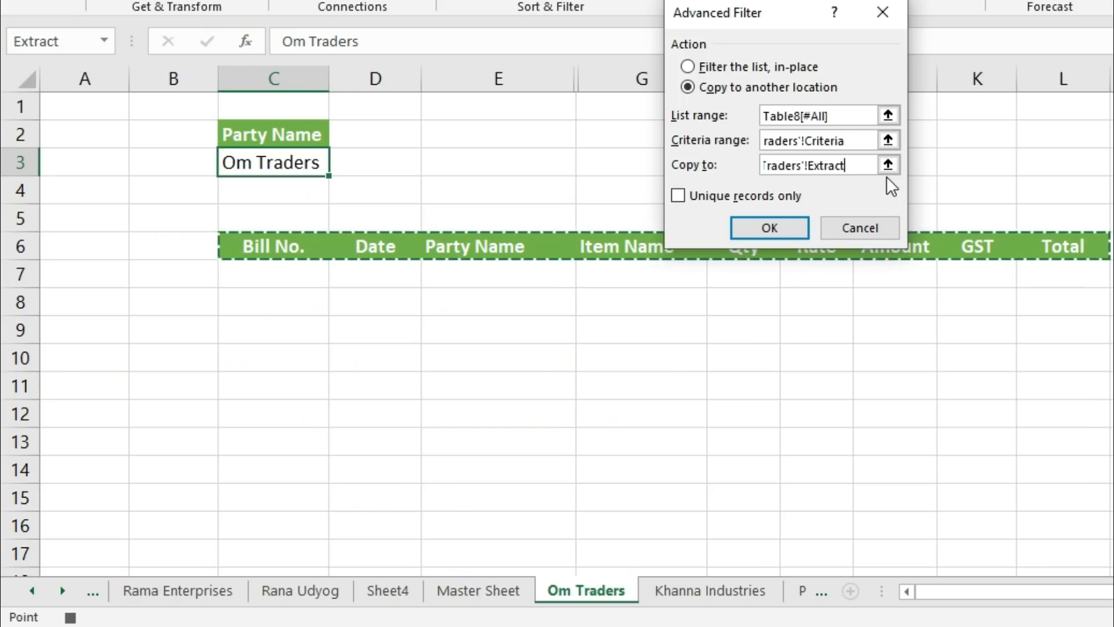
left_click(796, 232)
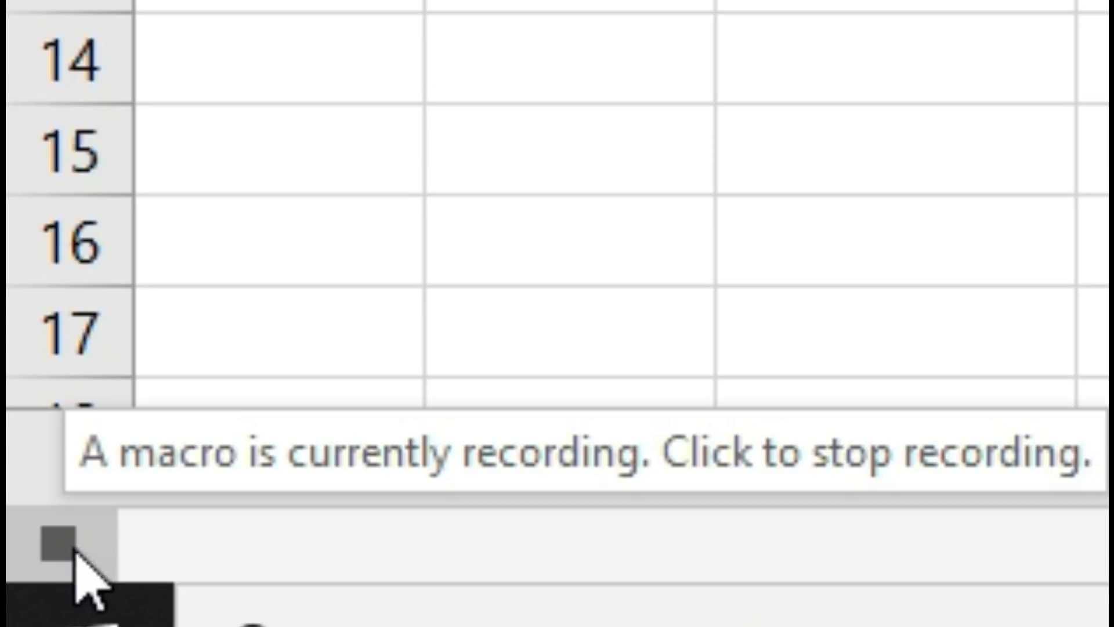
Step: Stop recording the OmTraders macro
left_click(75, 546)
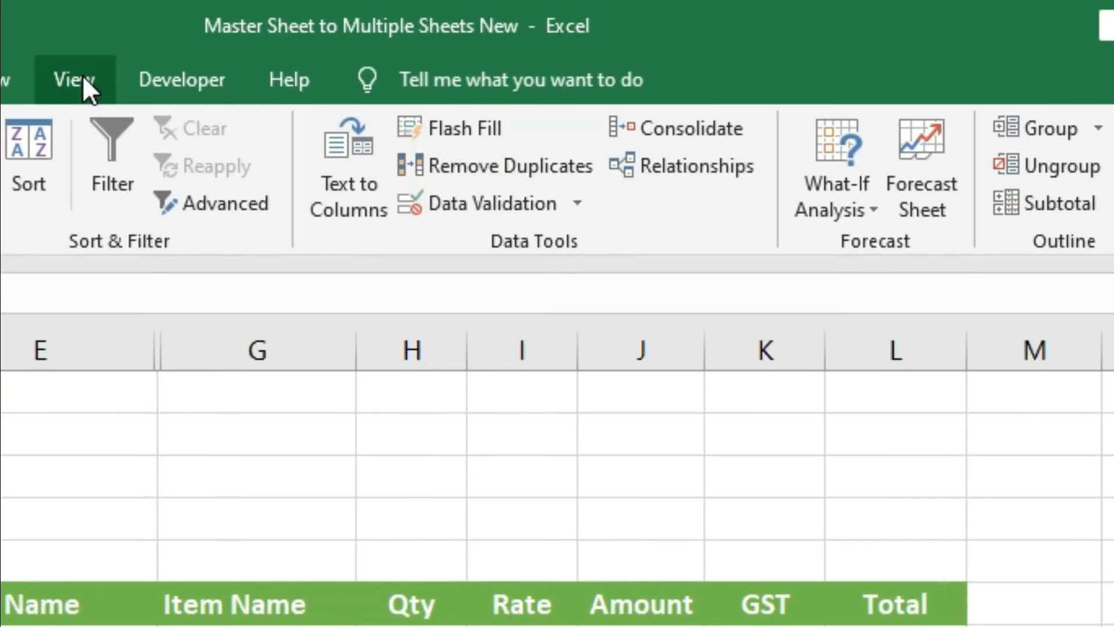
left_click(463, 0)
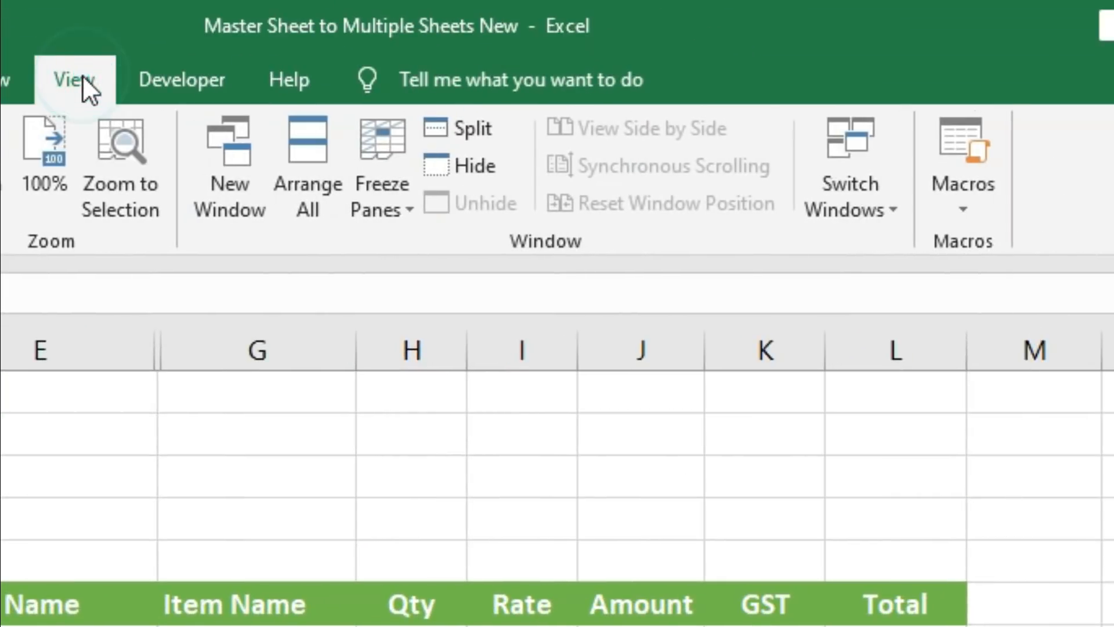
left_click(976, 210)
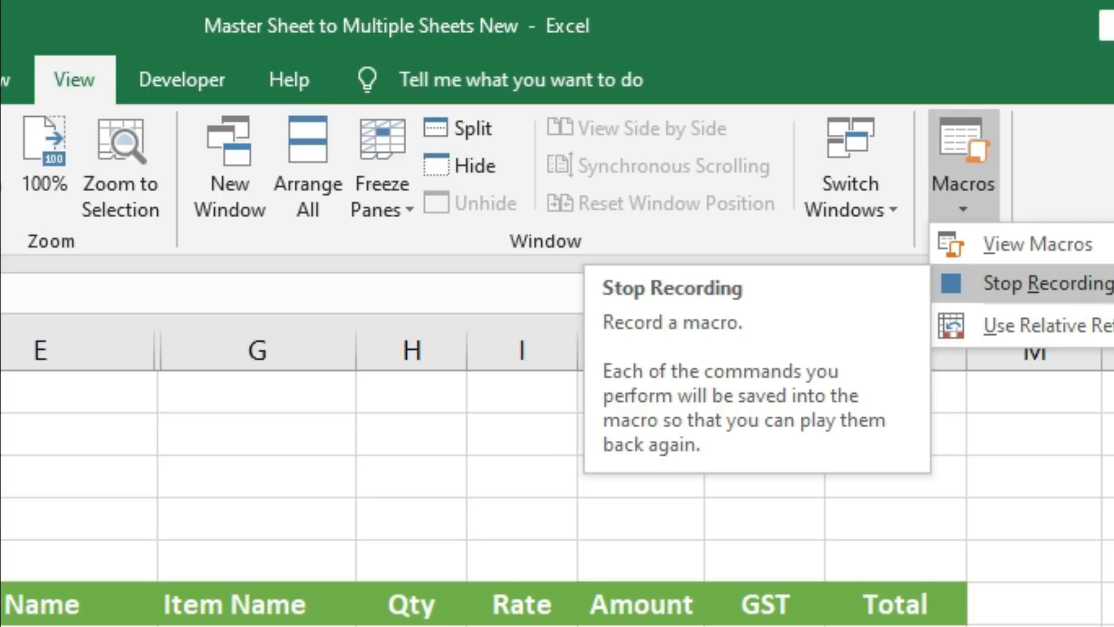
left_click(1102, 283)
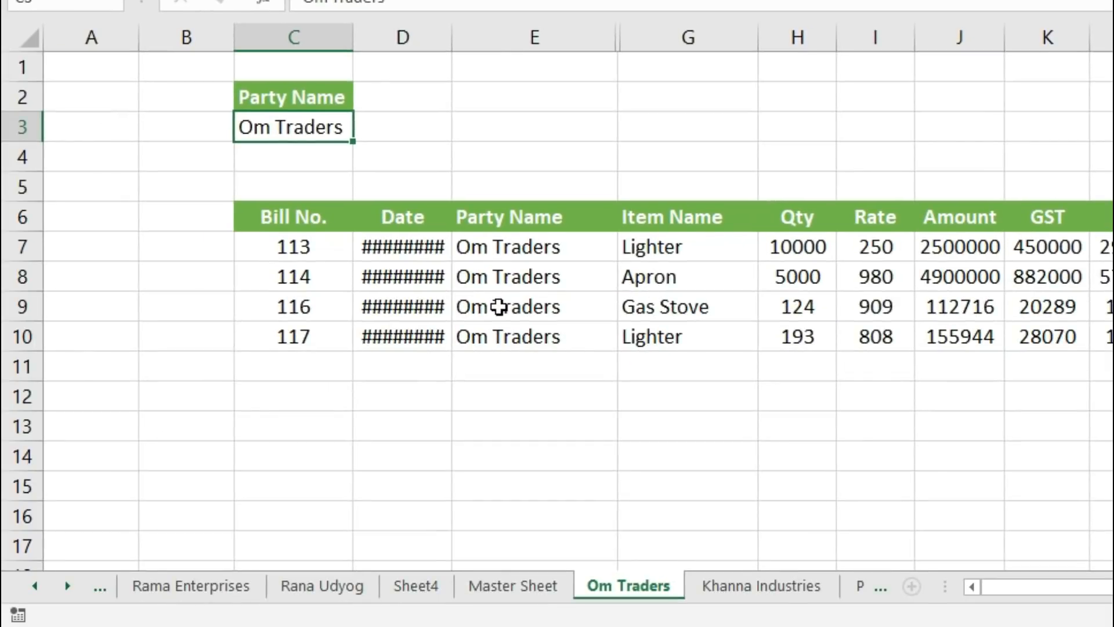
Step: Autofit Date column D on the Om Traders sheet so the full bill dates fit
double_click(453, 36)
left_click(445, 32)
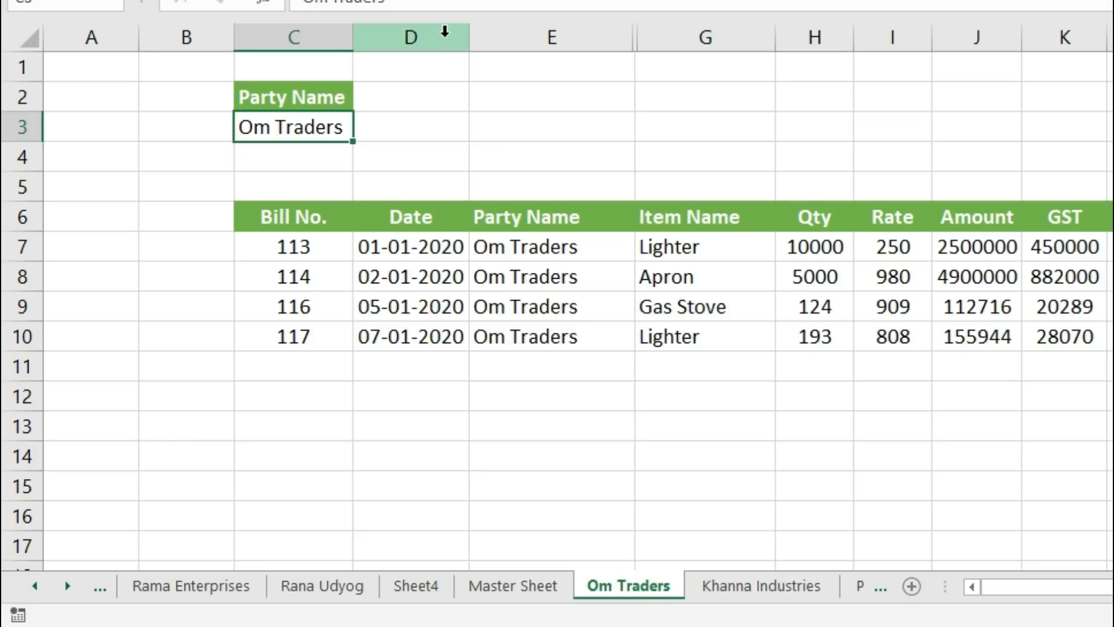
left_click(436, 341)
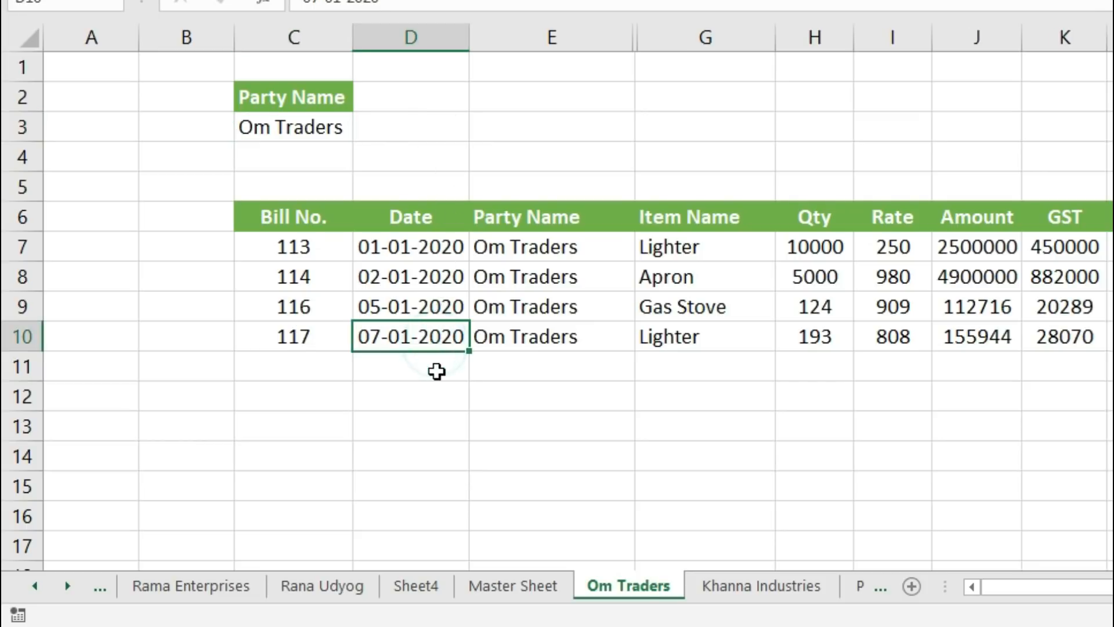
left_click(436, 371)
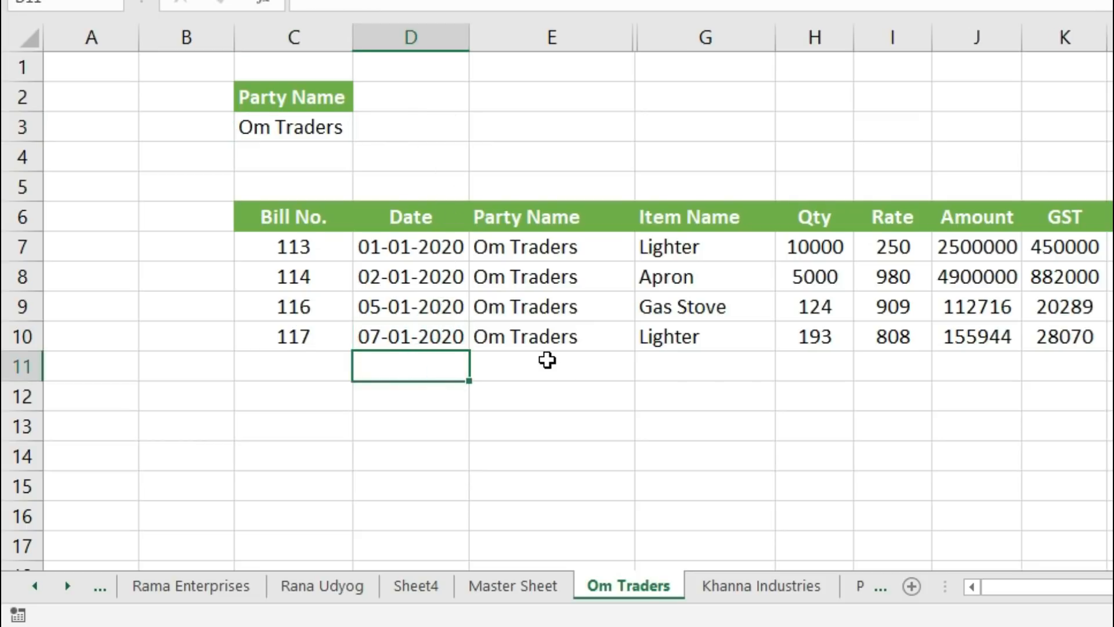
Step: Select cell C3 on the Khanna Industries sheet and start recording a macro named KhannaIndustries, stored in this workbook
left_click(738, 588)
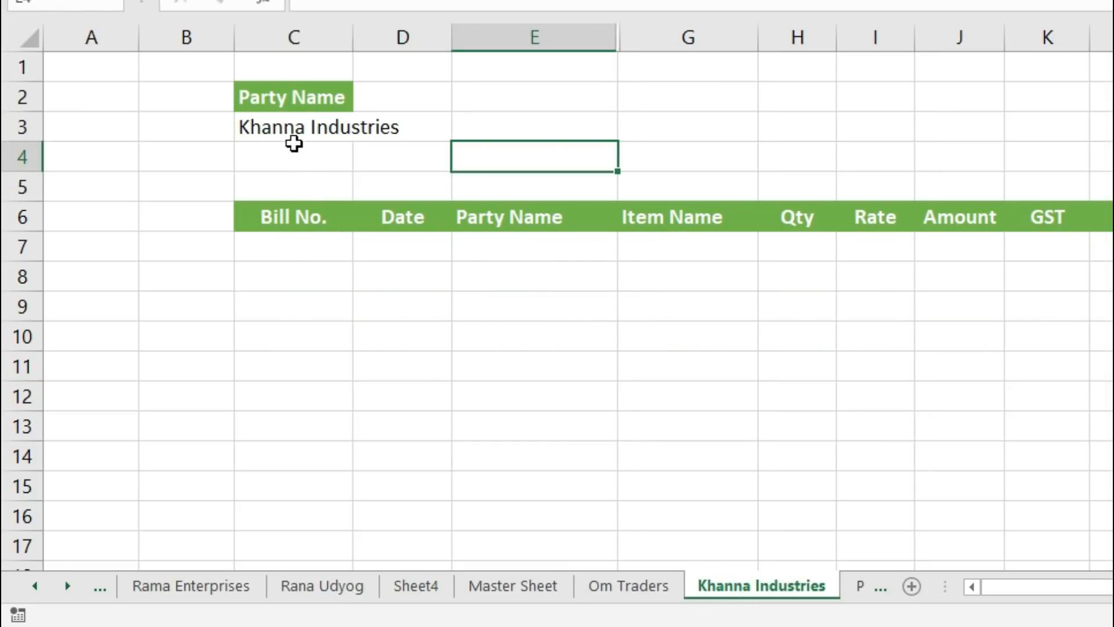
left_click(289, 123)
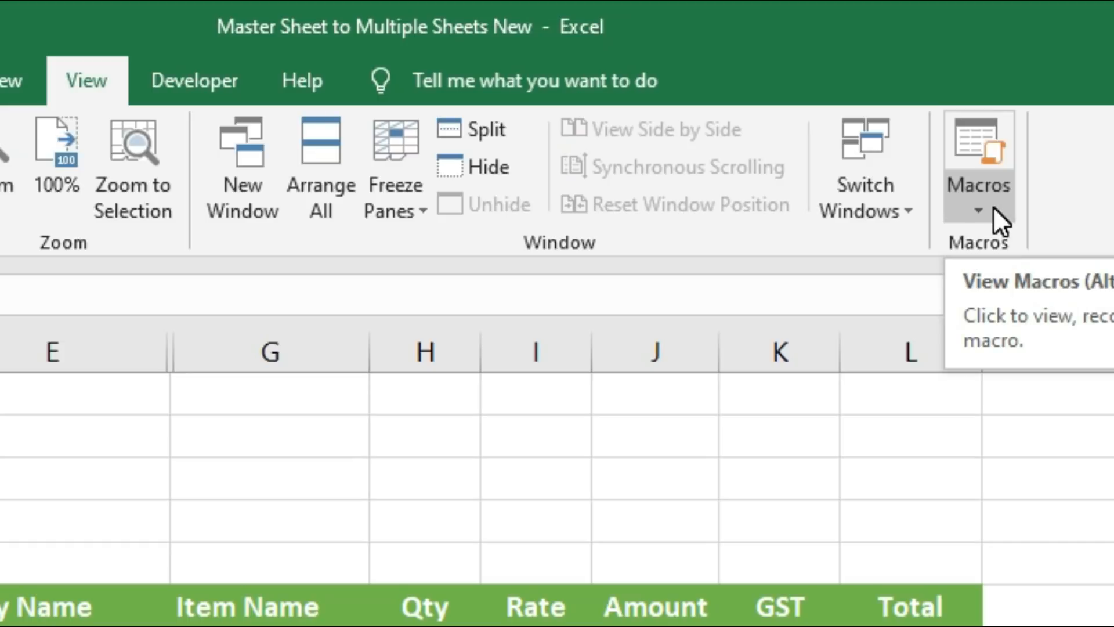
left_click(993, 206)
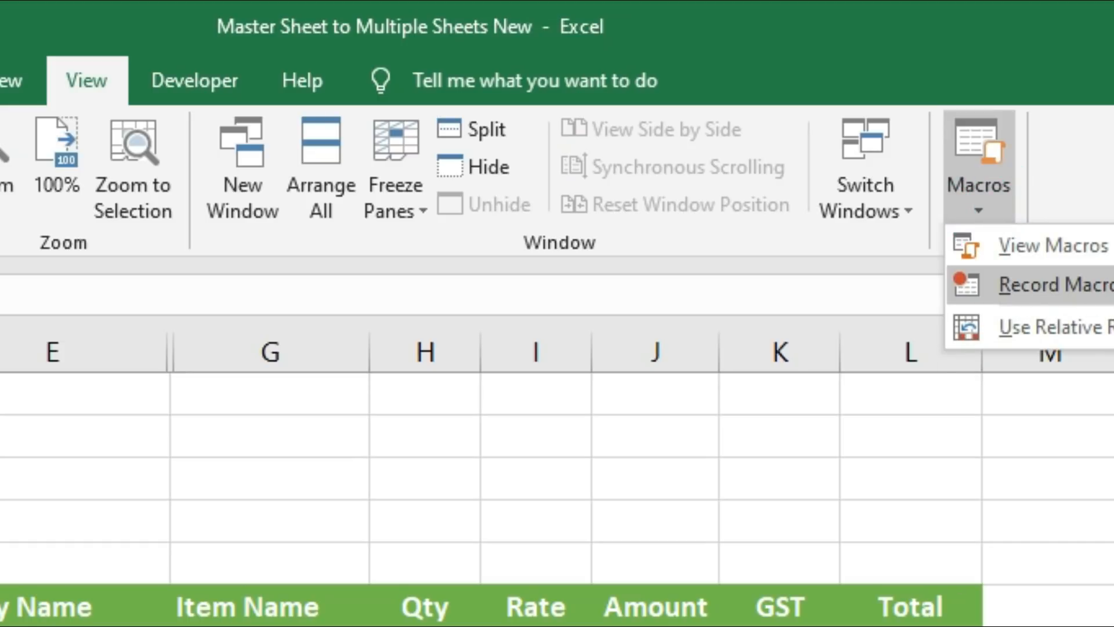
left_click(1044, 284)
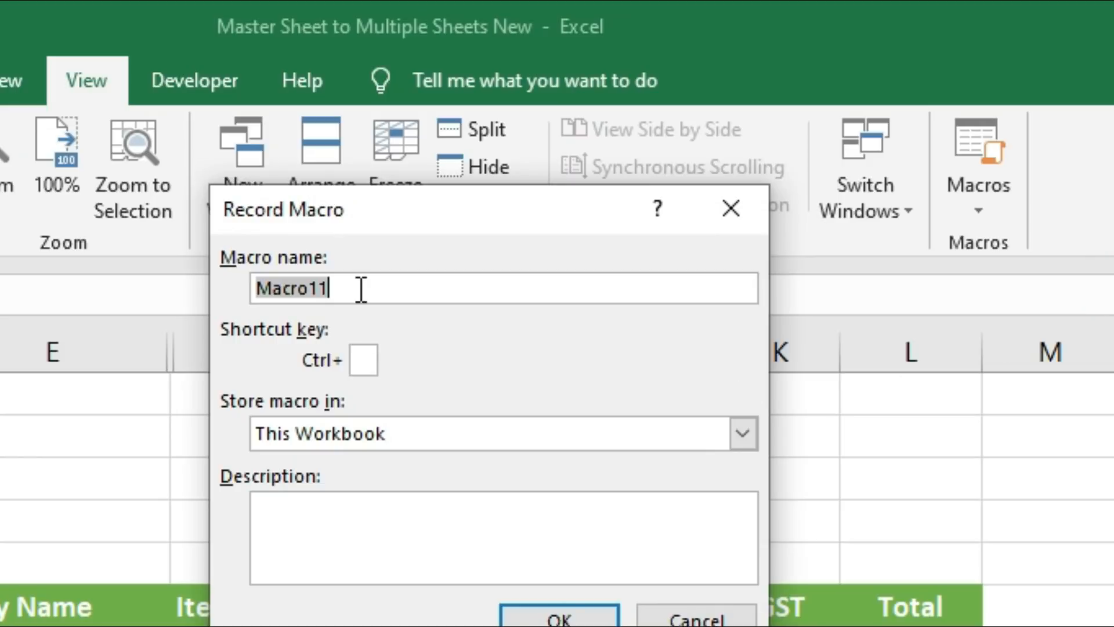
type("Khanna")
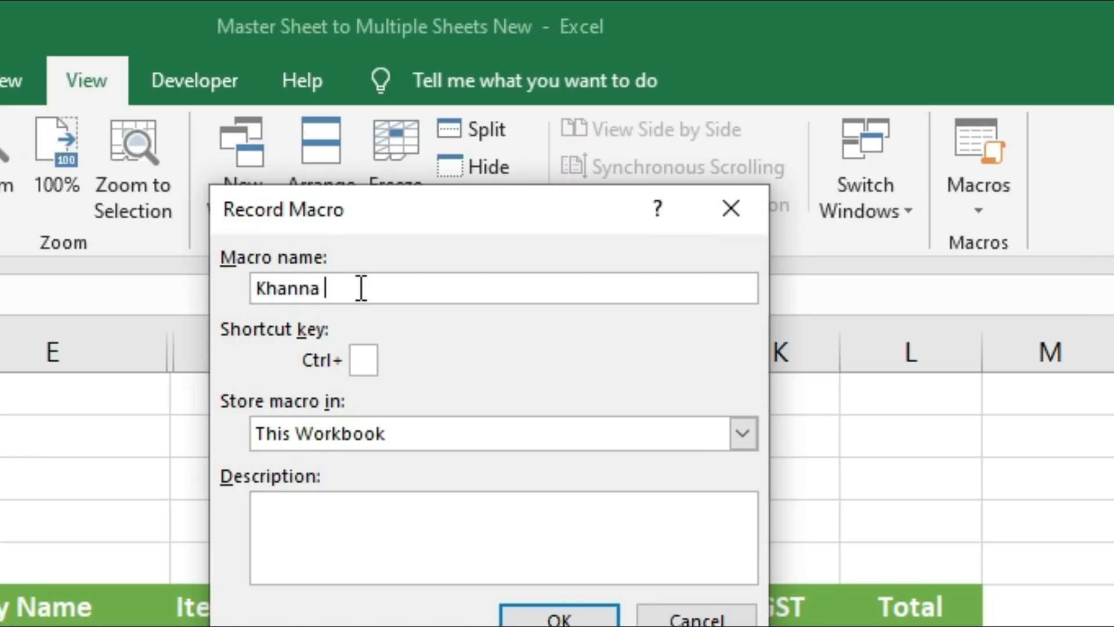
key("BackSpace")
type("Industr")
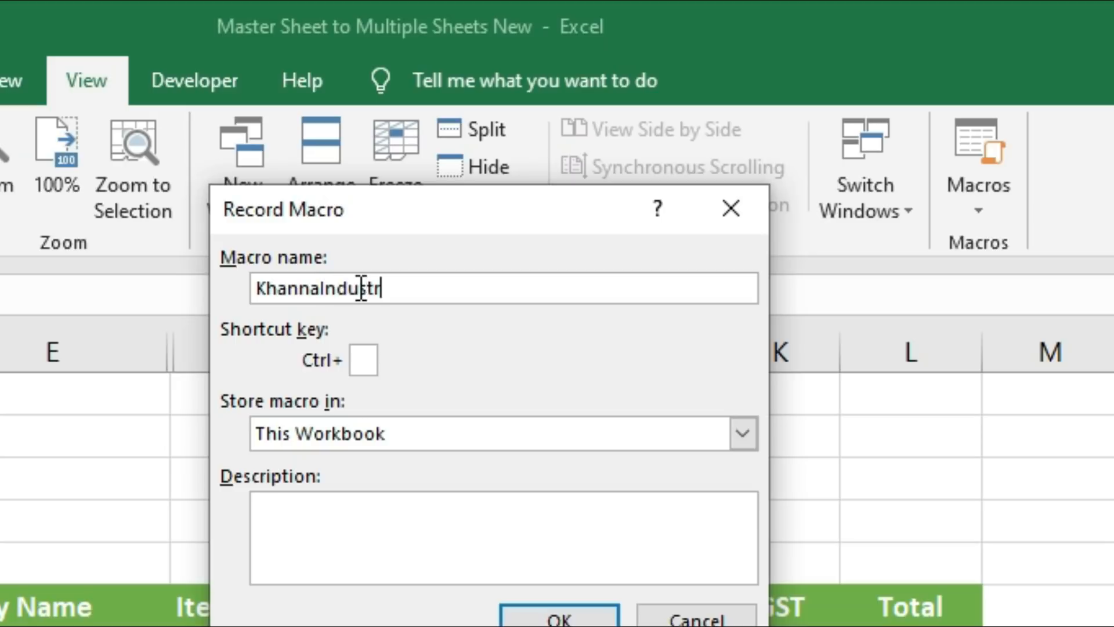
type("ies")
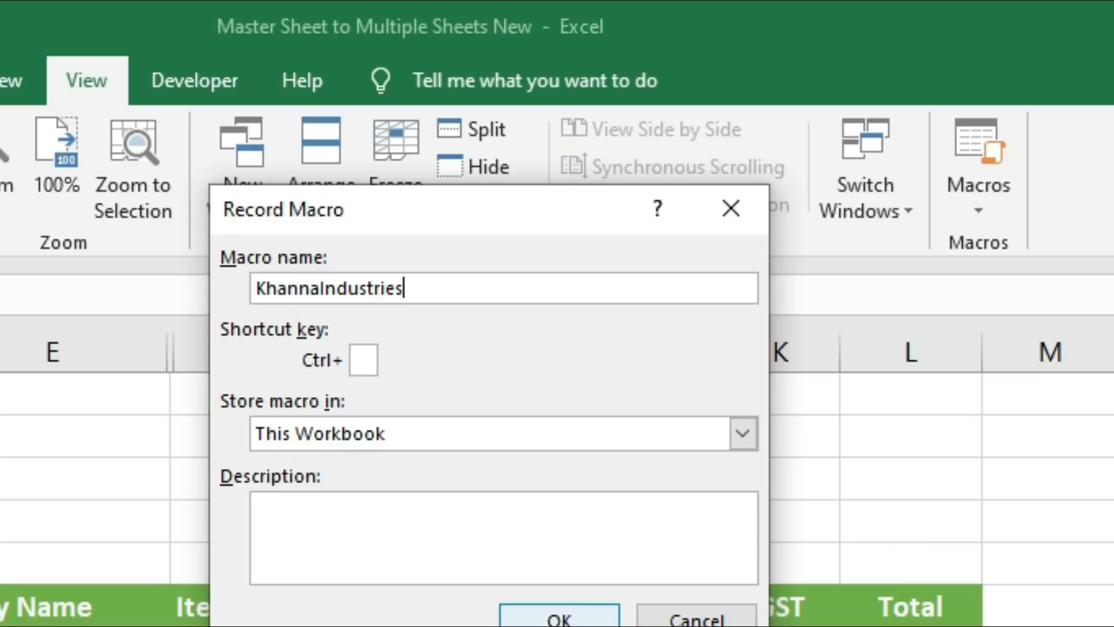
left_click(540, 616)
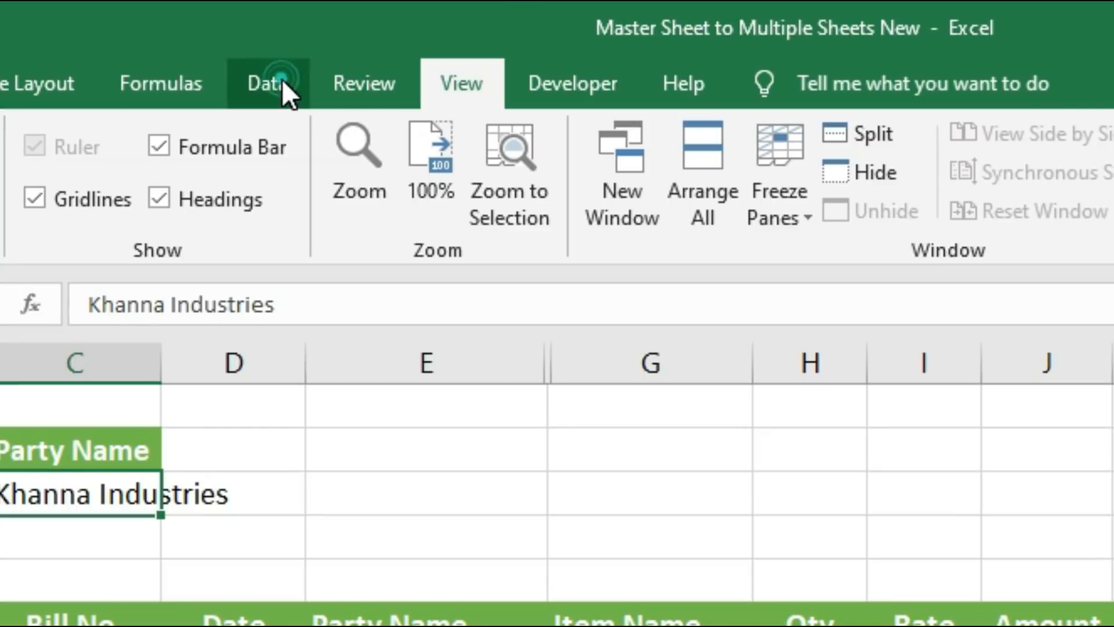
Step: Start an Advanced Filter on the Khanna Industries sheet that copies to another location, and clear its list range
left_click(281, 79)
left_click(636, 207)
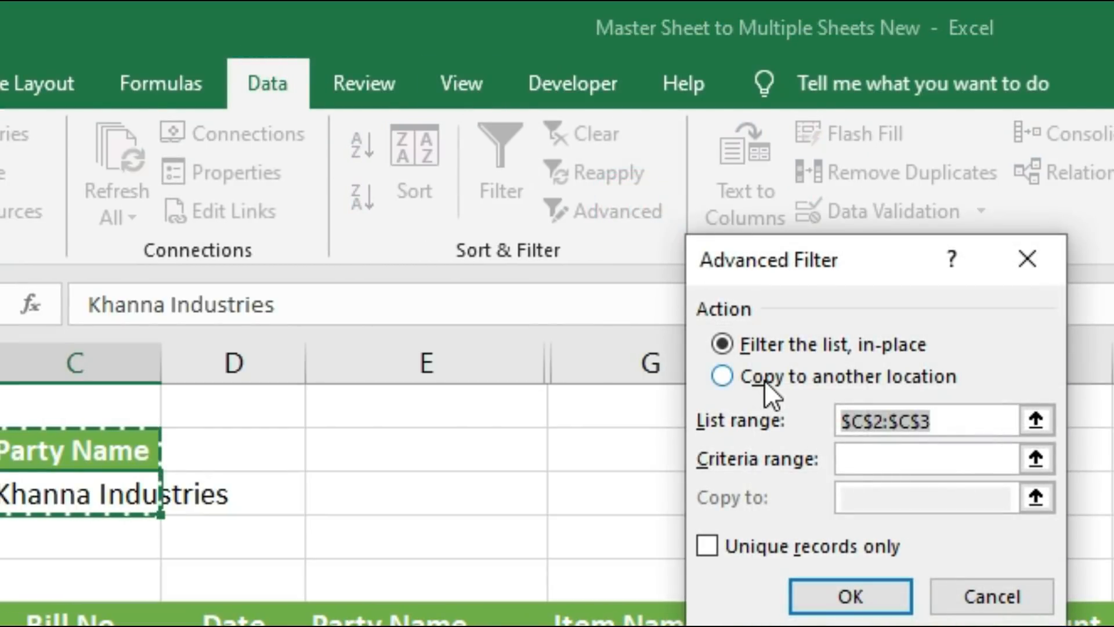
left_click(764, 380)
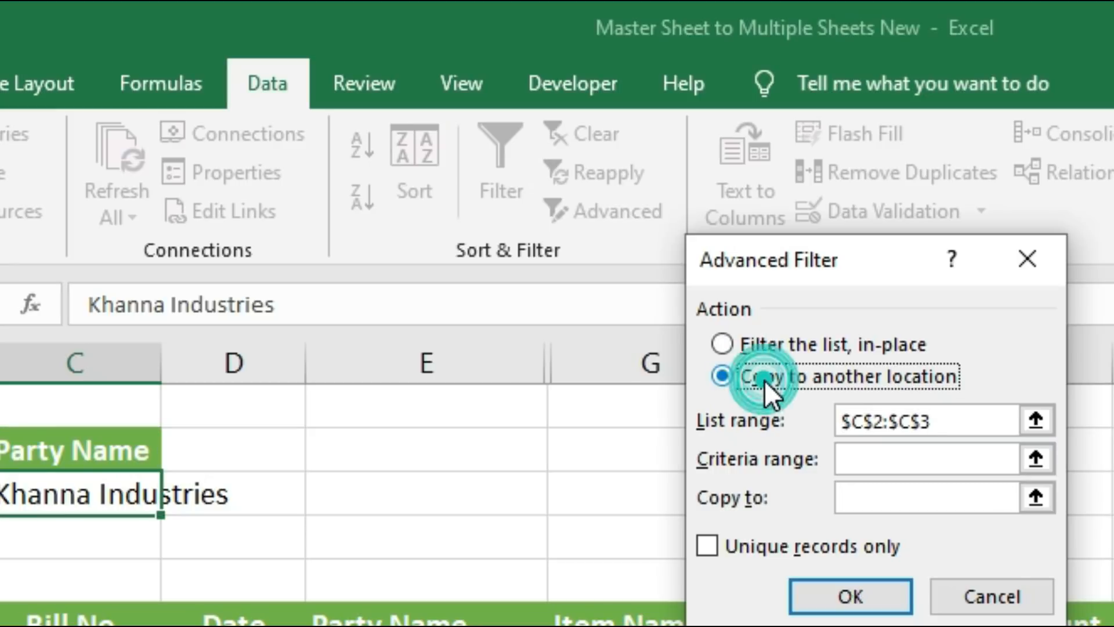
left_click(968, 419)
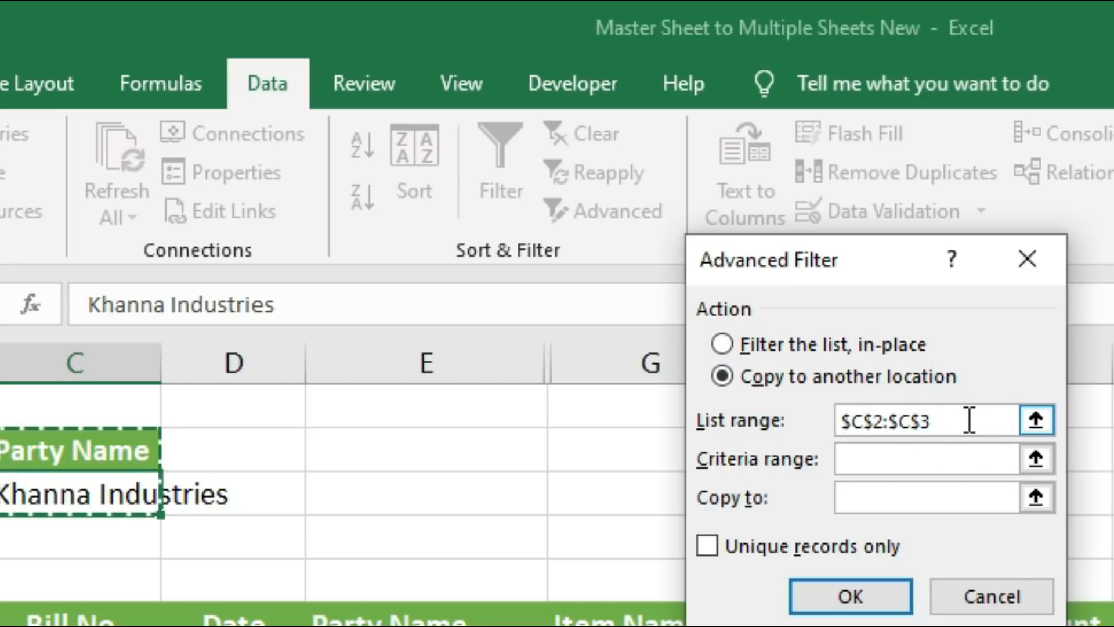
key("BackSpace")
key("BackSpace")
key("BackSpace")
key("BackSpace")
key("BackSpace")
key("BackSpace")
key("BackSpace")
key("BackSpace")
key("BackSpace")
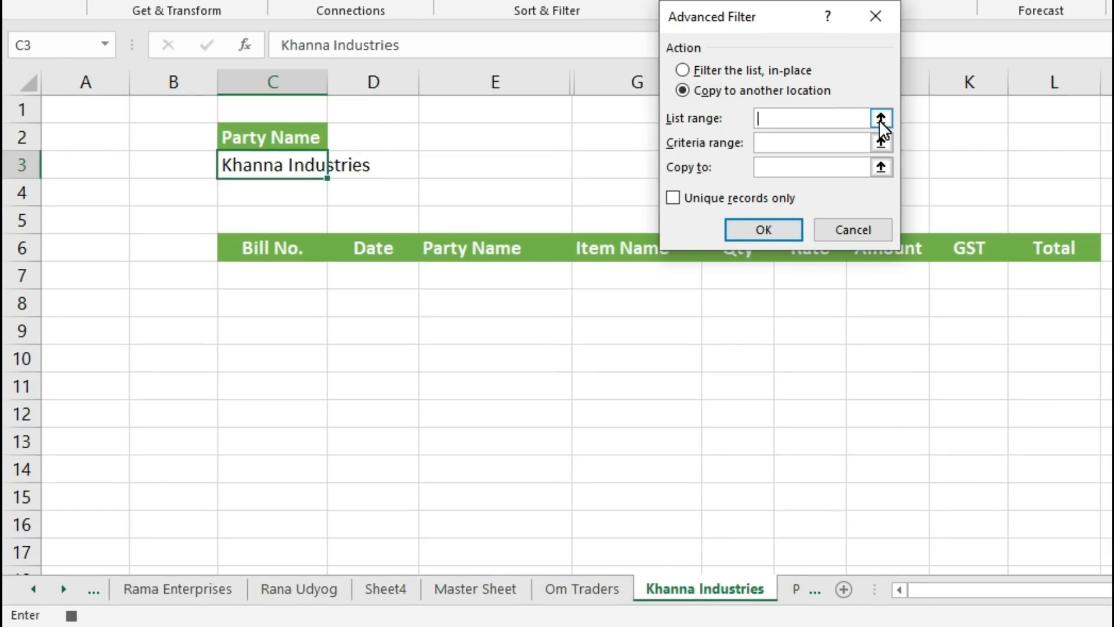
Step: Set the Advanced Filter list range to the entire Master Sheet table, headers included (Table8[#All])
left_click(880, 118)
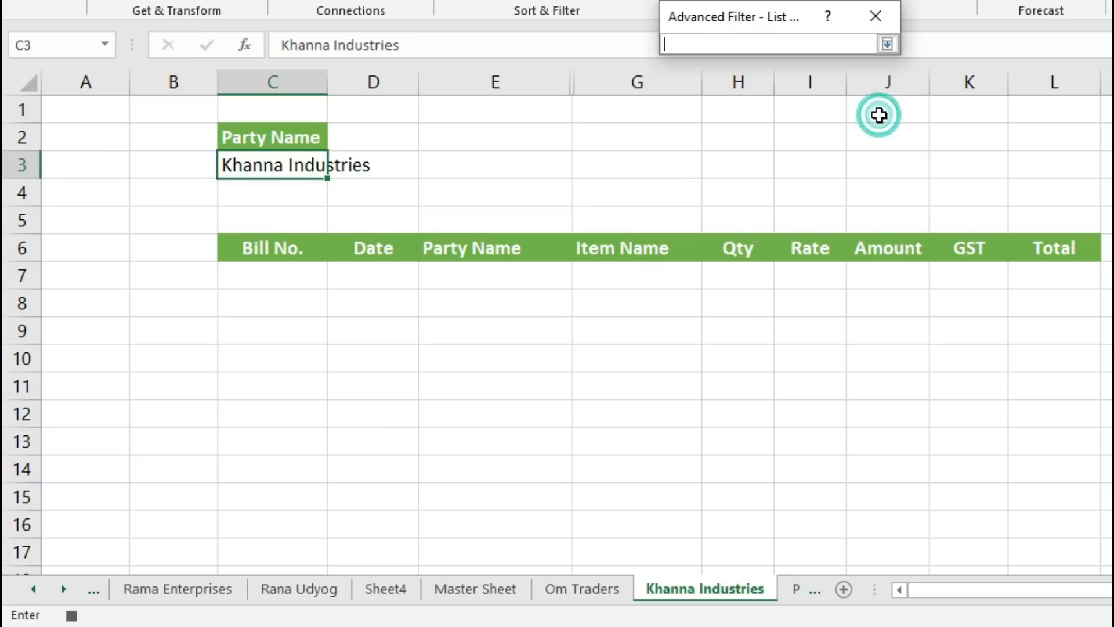
left_click(441, 591)
scroll(269, 333, "up", 20)
scroll(269, 336, "up", 2)
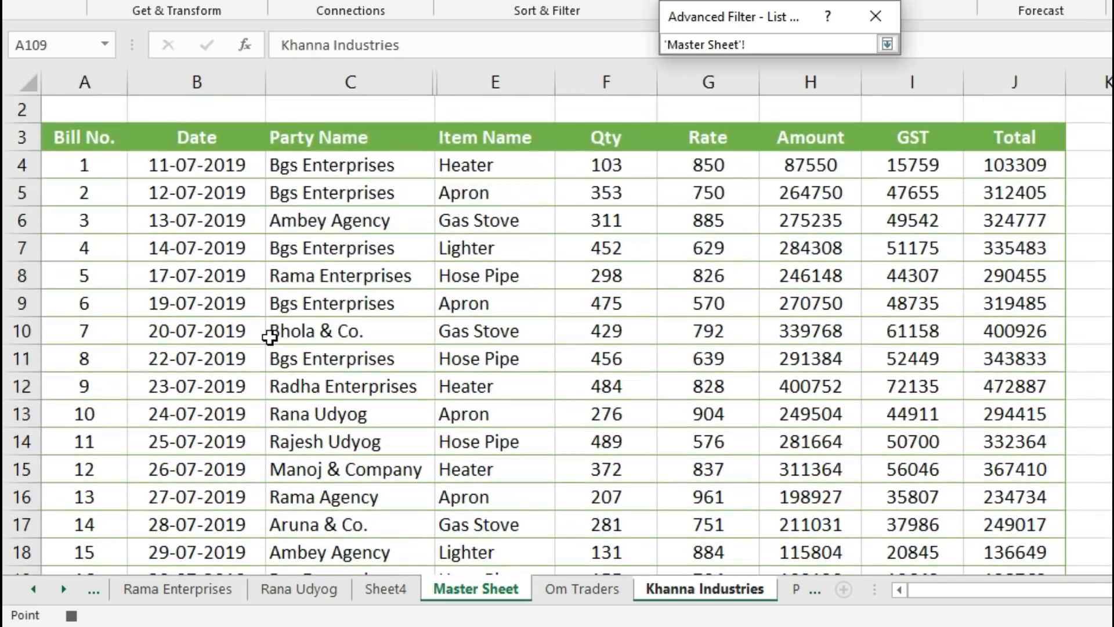
left_click_drag(85, 140, 987, 462)
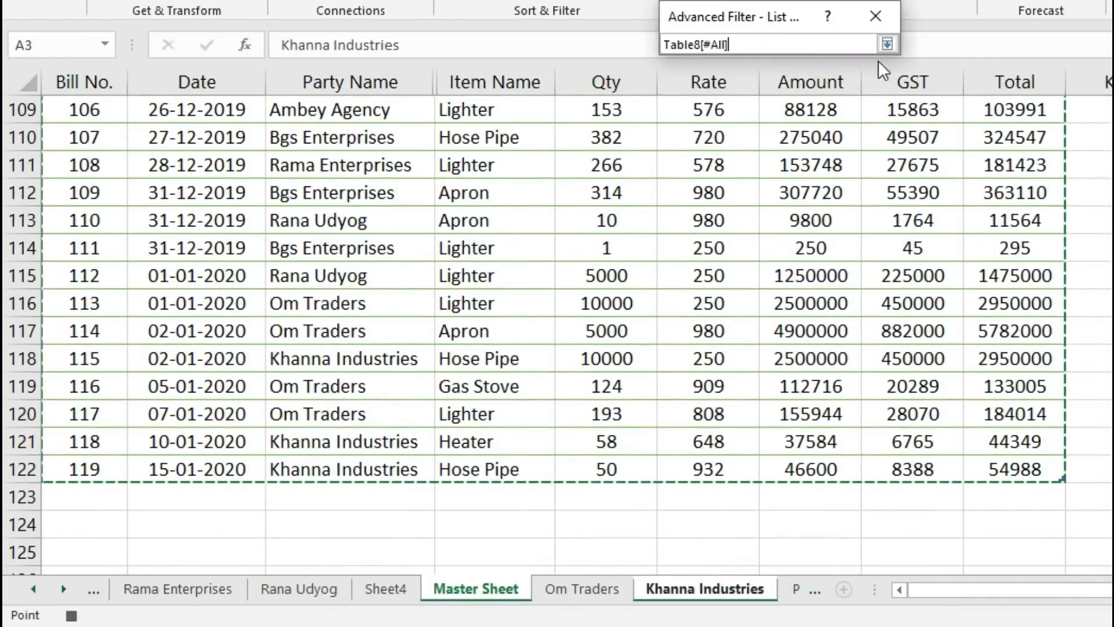
left_click(888, 47)
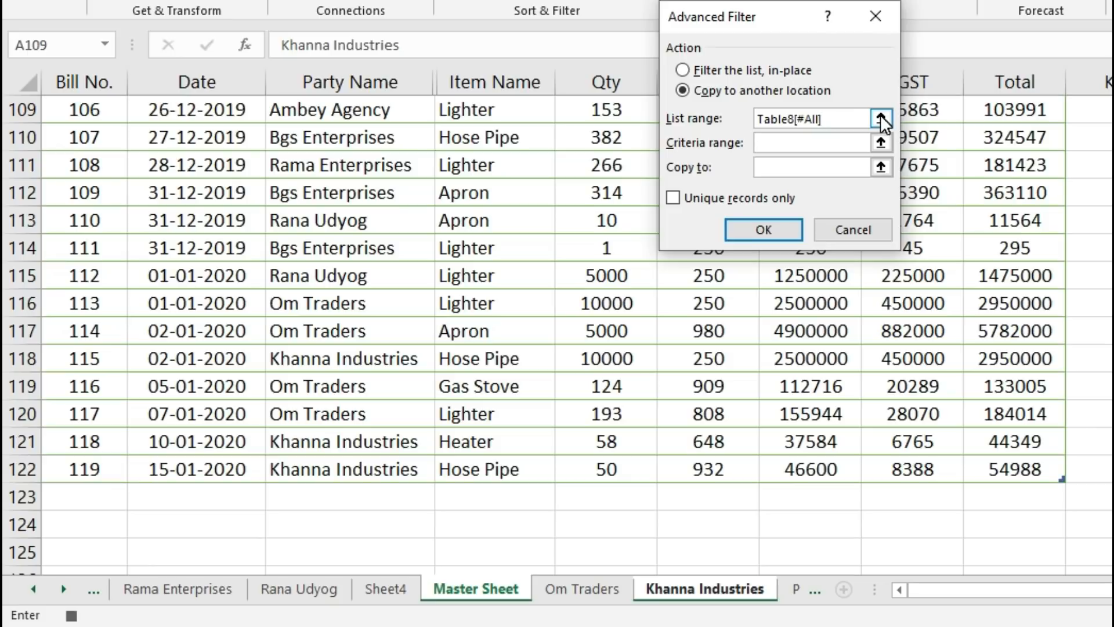
Step: Set the criteria range to C2:C3 and the copy-to range to headers C6:L6 on Khanna Industries, and run the filter
left_click(789, 143)
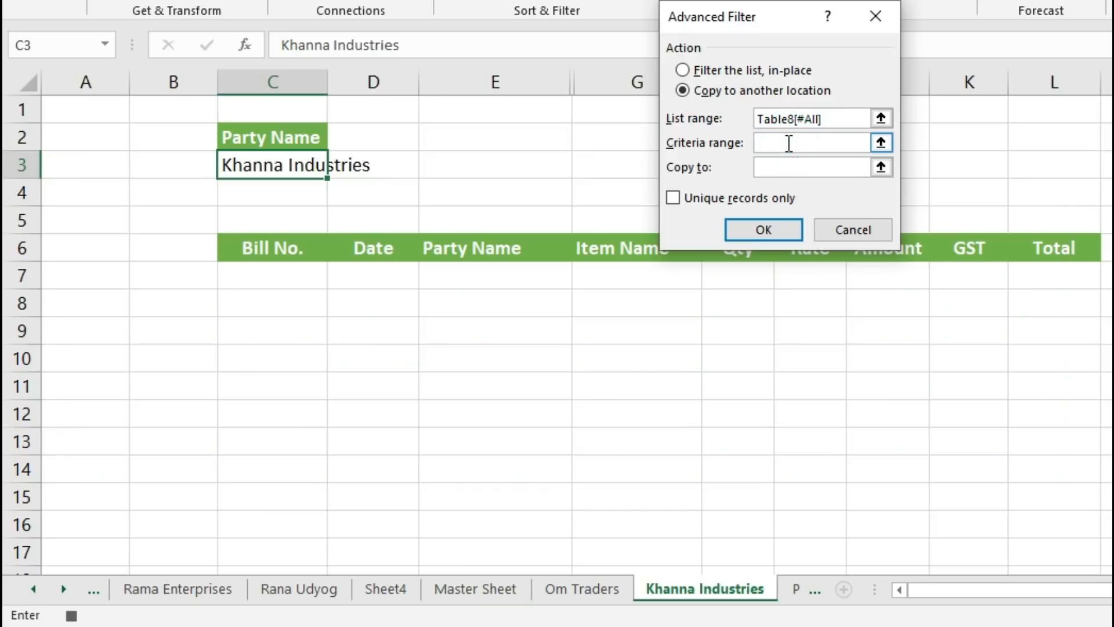
left_click_drag(280, 130, 276, 168)
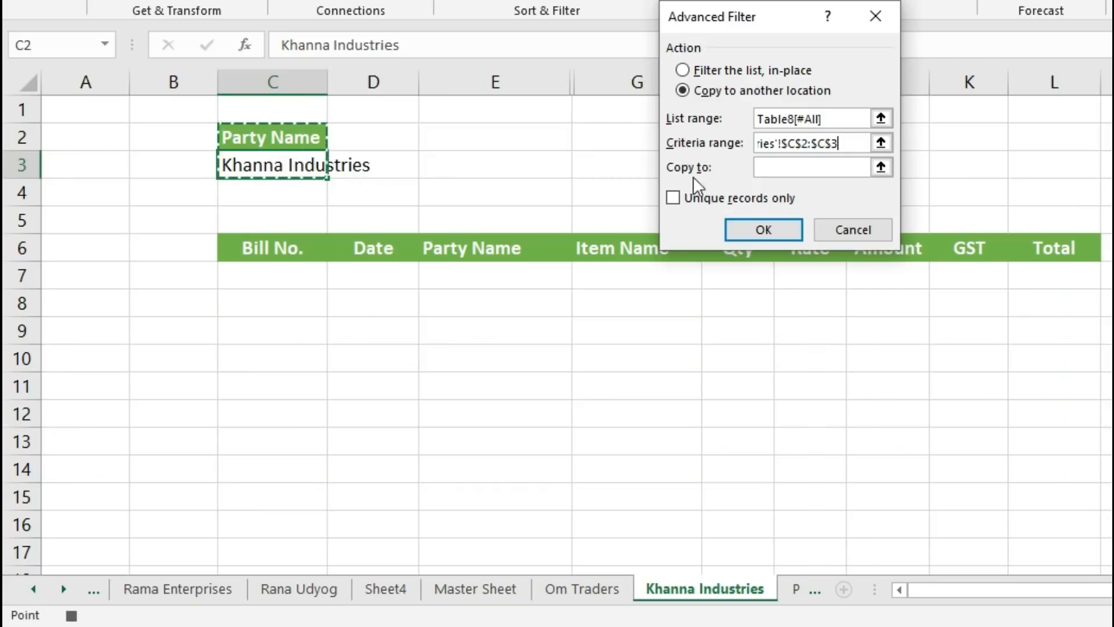
left_click(781, 168)
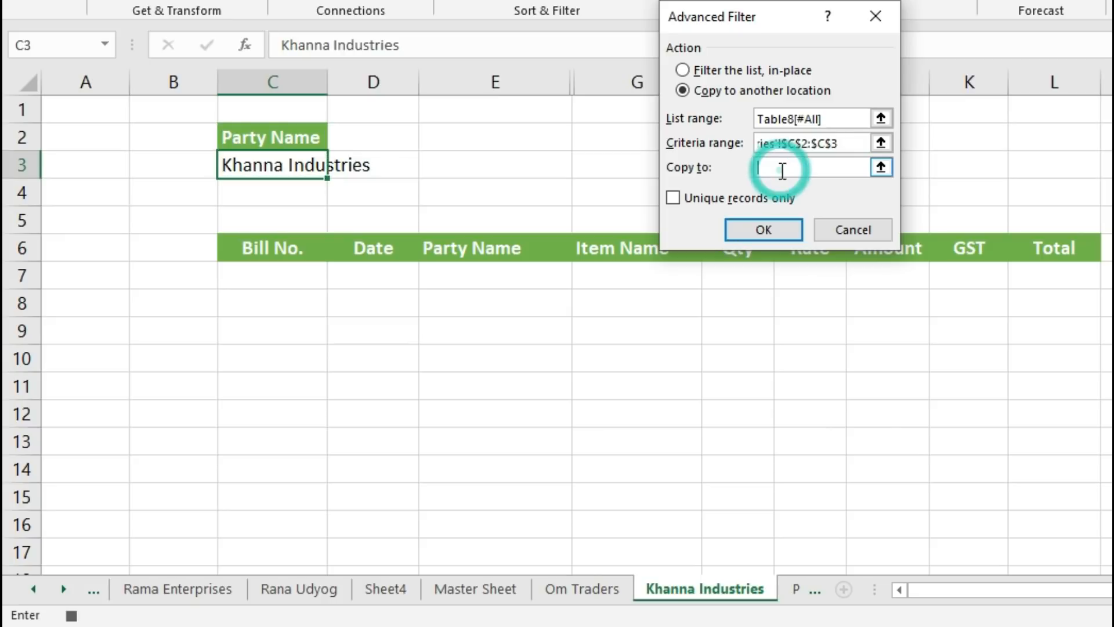
left_click_drag(268, 247, 1041, 253)
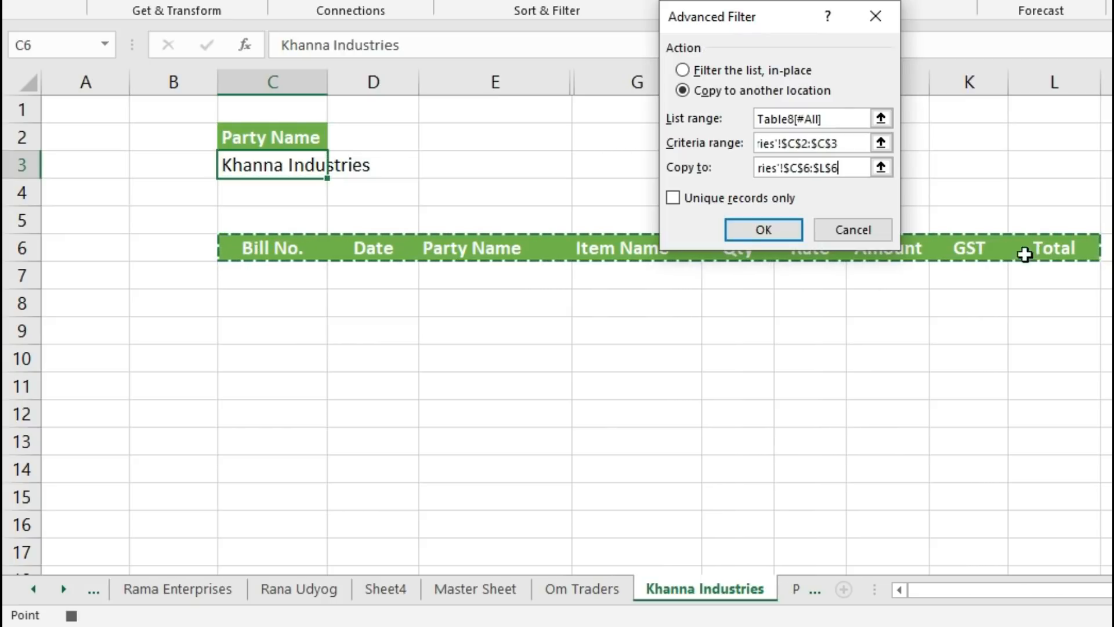
left_click(760, 227)
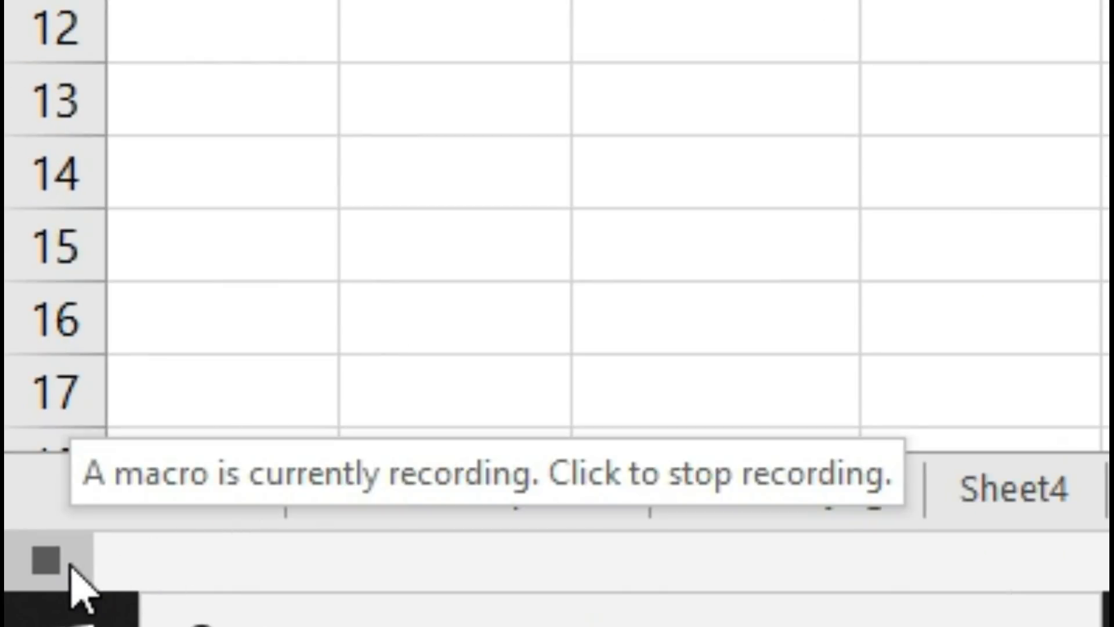
Step: Stop recording the KhannaIndustries macro and autofit Date column D on the Khanna Industries sheet
left_click(69, 571)
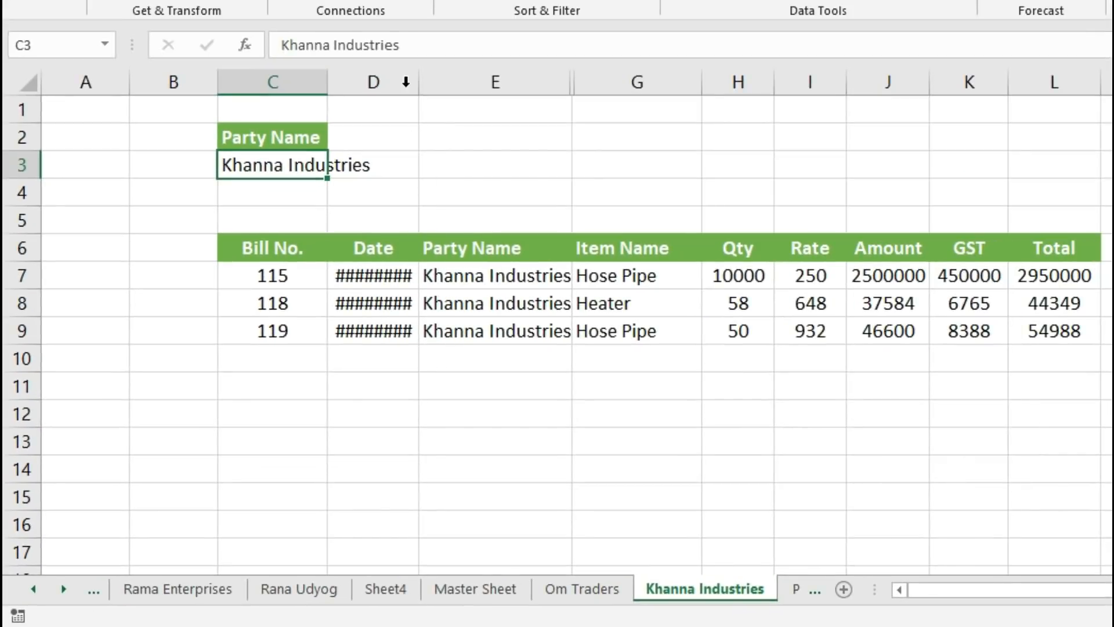
left_click_drag(422, 76, 422, 76)
double_click(422, 76)
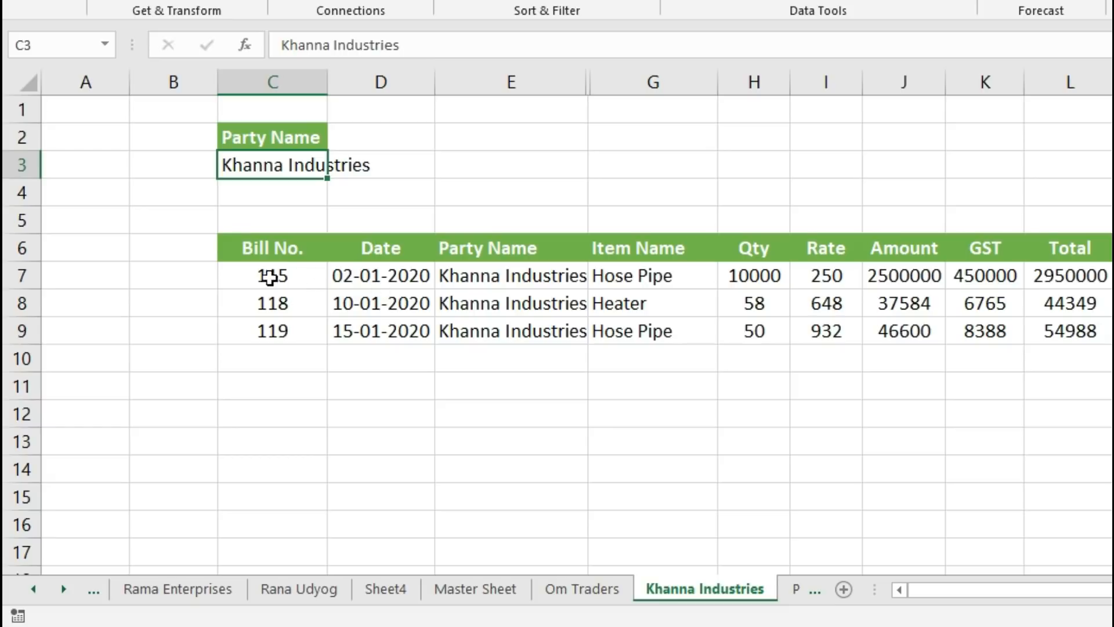
Step: Compare the extracted Khanna Industries and Om Traders bills with the matching Party Name entries on the Master Sheet
left_click_drag(266, 274, 1044, 323)
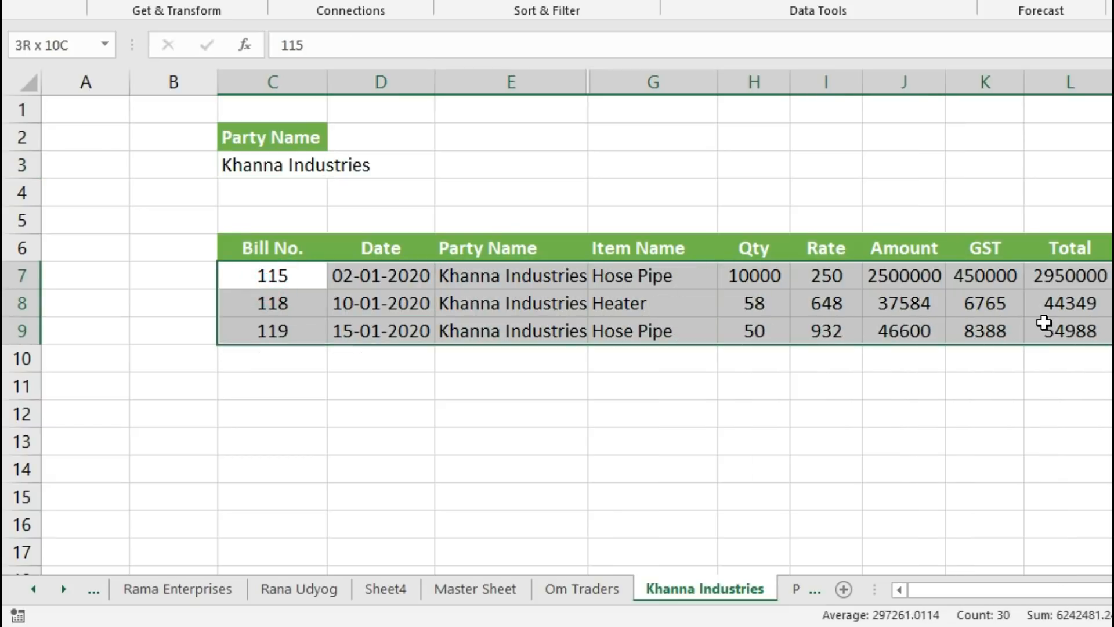
left_click(565, 587)
left_click_drag(505, 277, 505, 361)
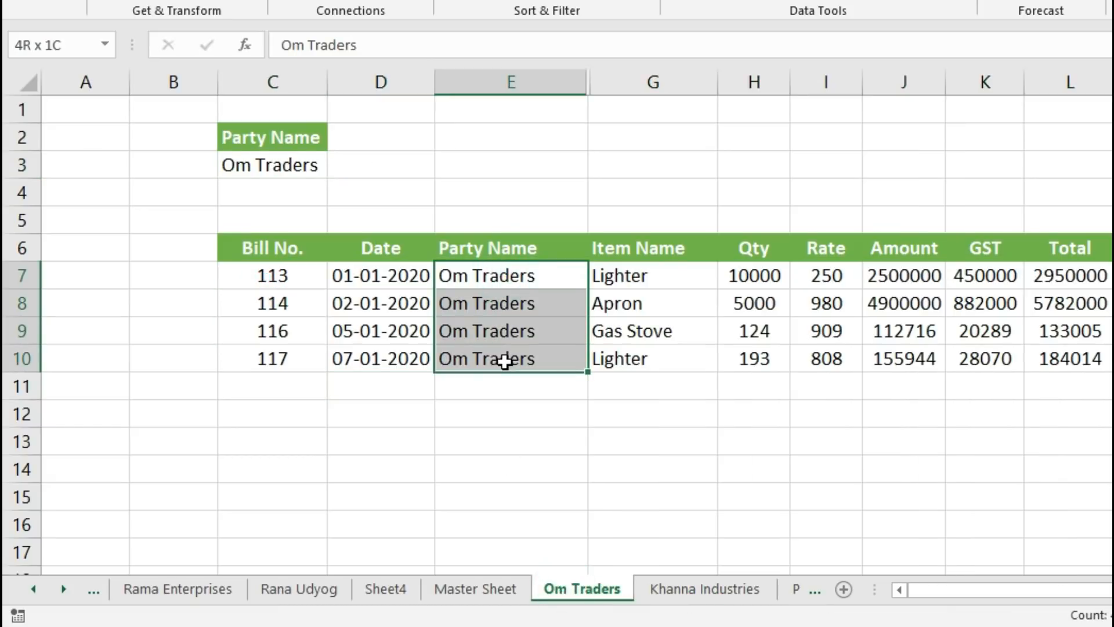
left_click(478, 584)
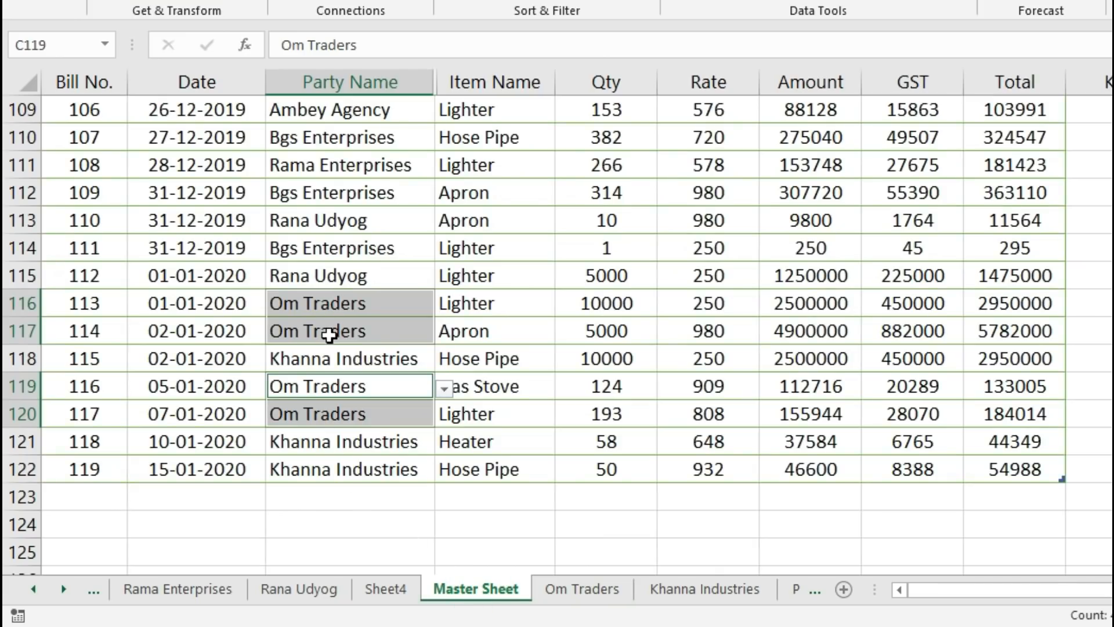
left_click(334, 359)
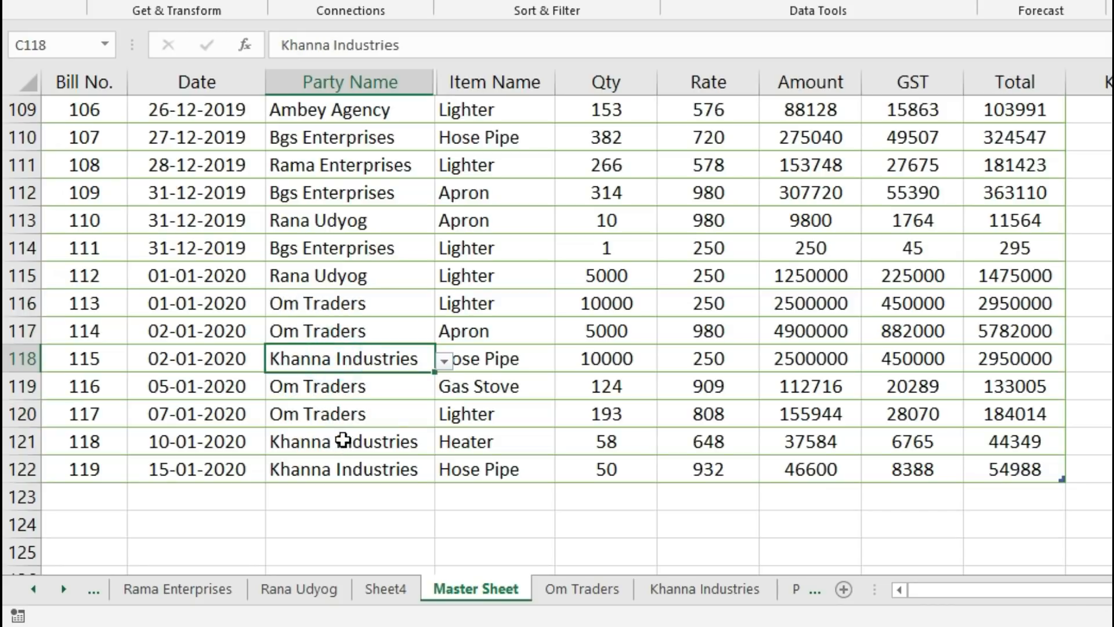
left_click_drag(344, 440, 344, 462)
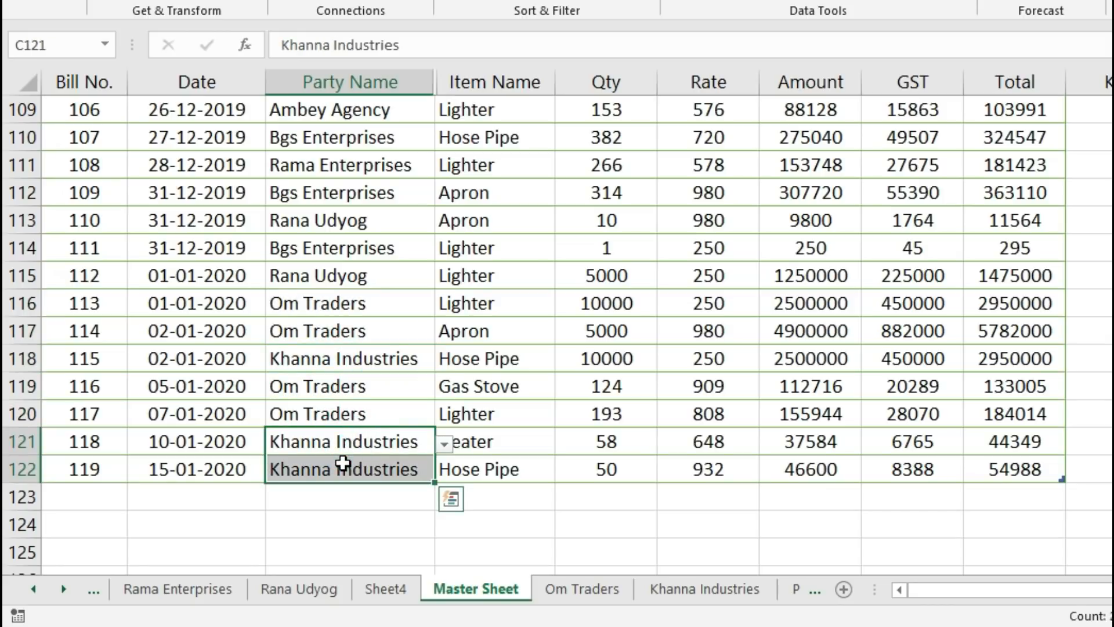
Step: Start bill 120 in row 123 of the Master Sheet, filling down date 15-01-2020 and party Khanna Industries from the row above
left_click(313, 499)
left_click(204, 501)
key("Left")
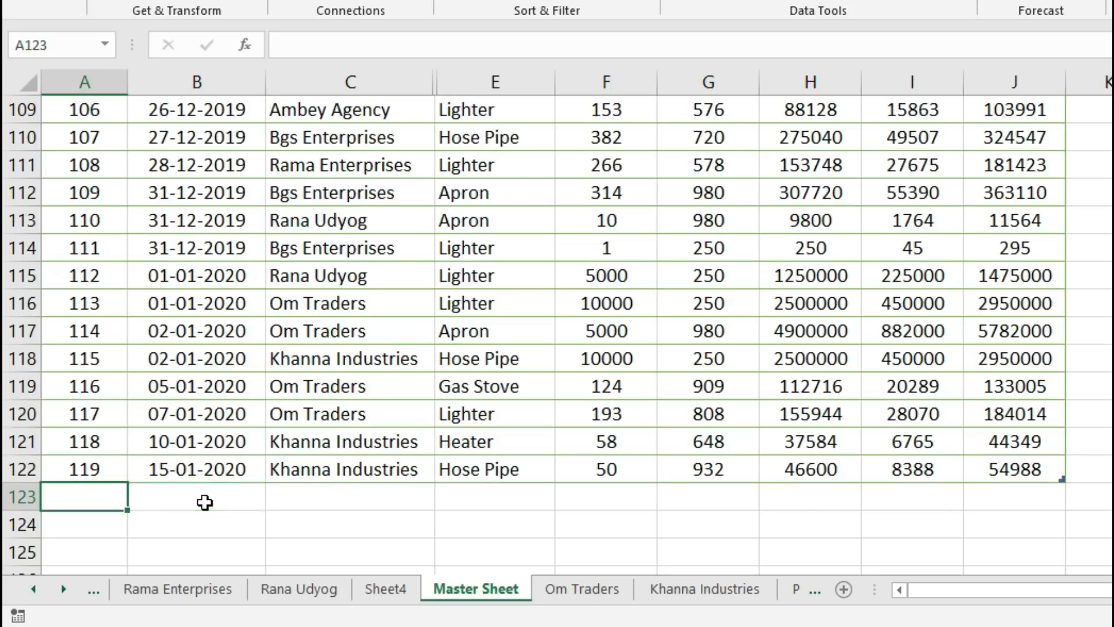
type("120")
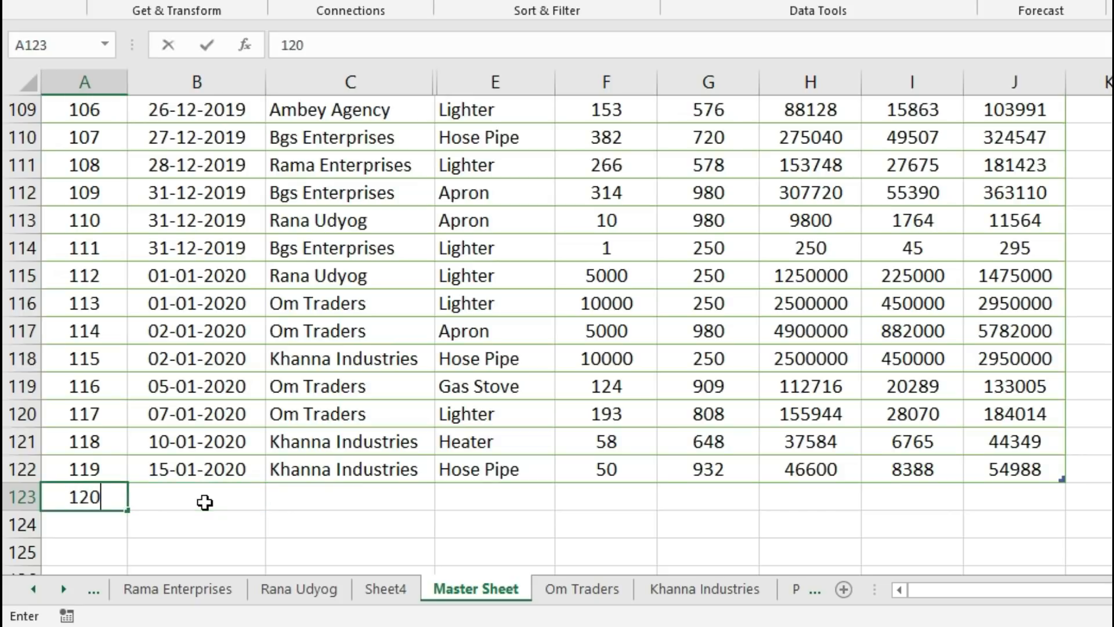
key("Tab")
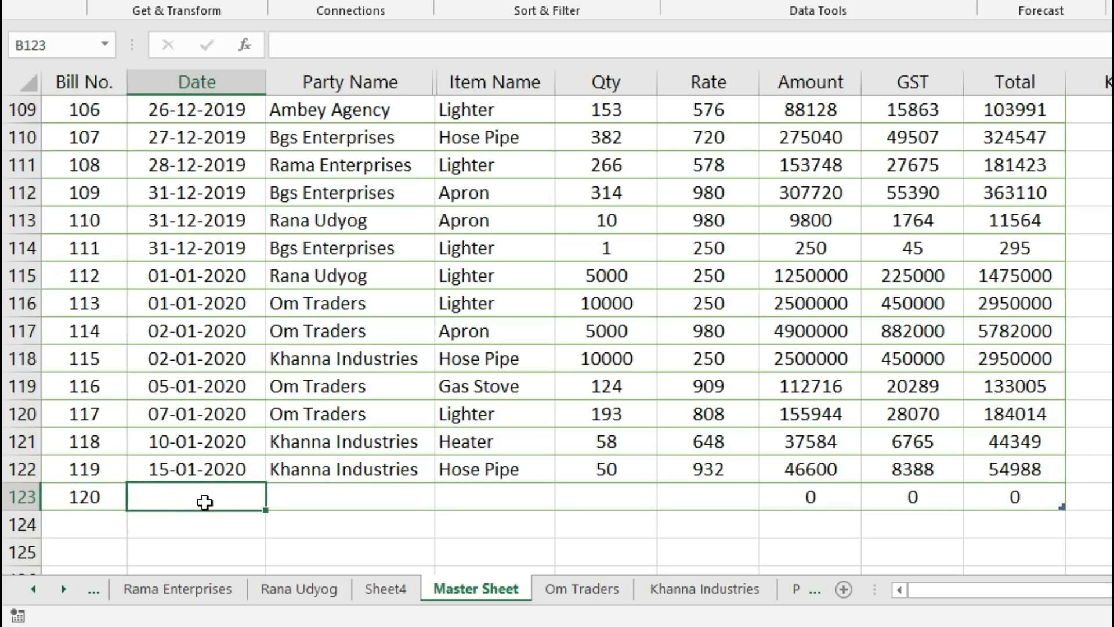
key("ctrl+d")
key("Tab")
key("ctrl+d")
key("Tab")
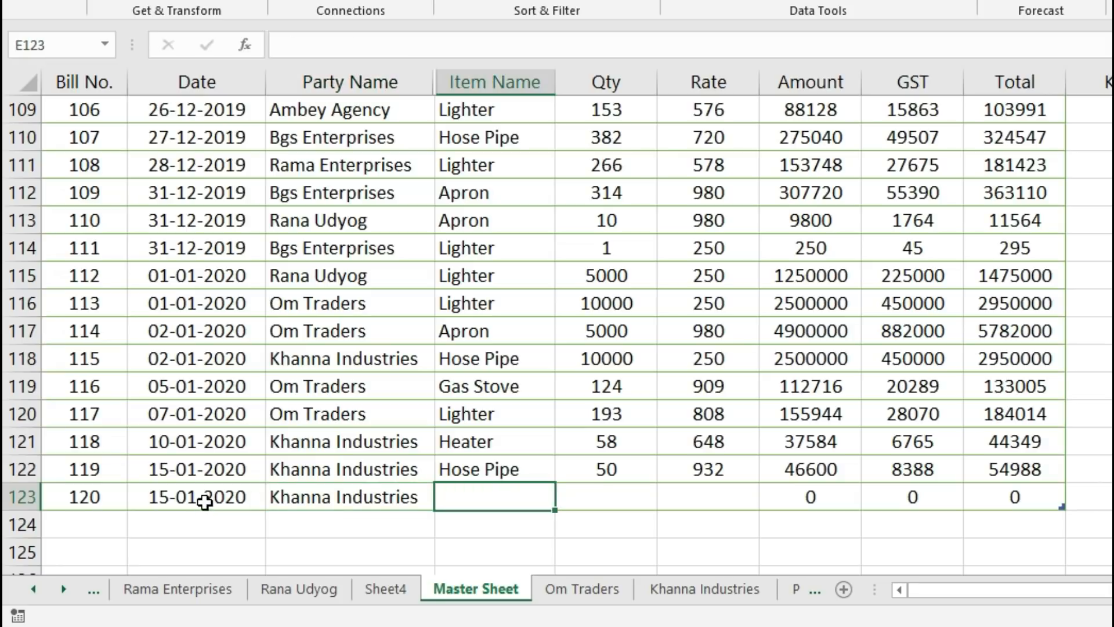
Step: Complete bill 120 by filling down item Hose Pipe, quantity 50 and rate 932 from the row above
key("ctrl+d")
key("Tab")
key("ctrl+d")
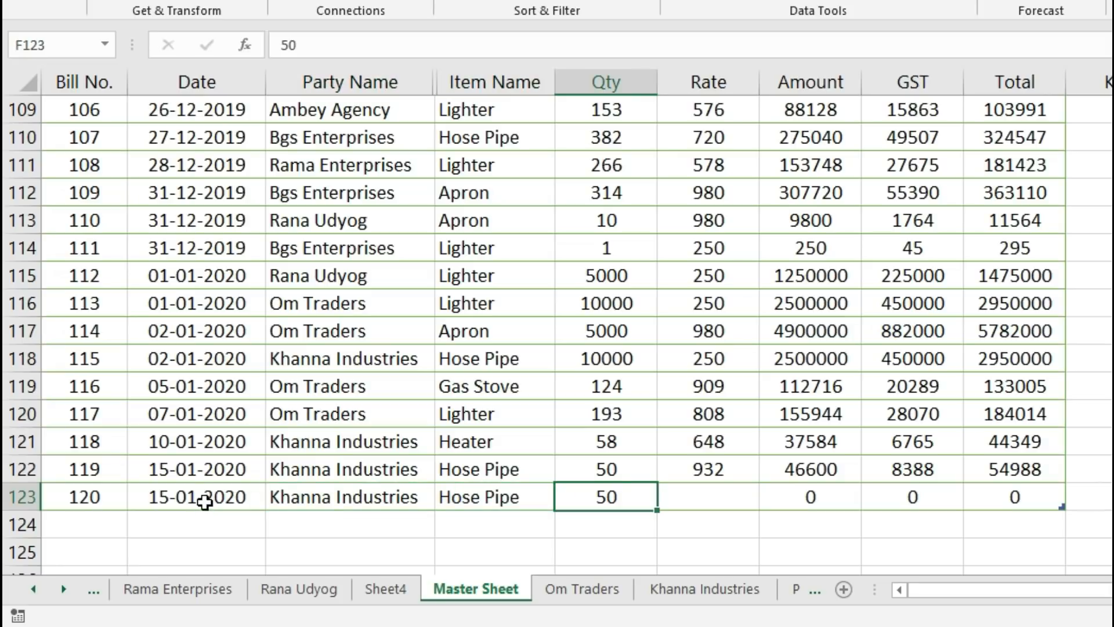
key("Tab")
key("ctrl+d")
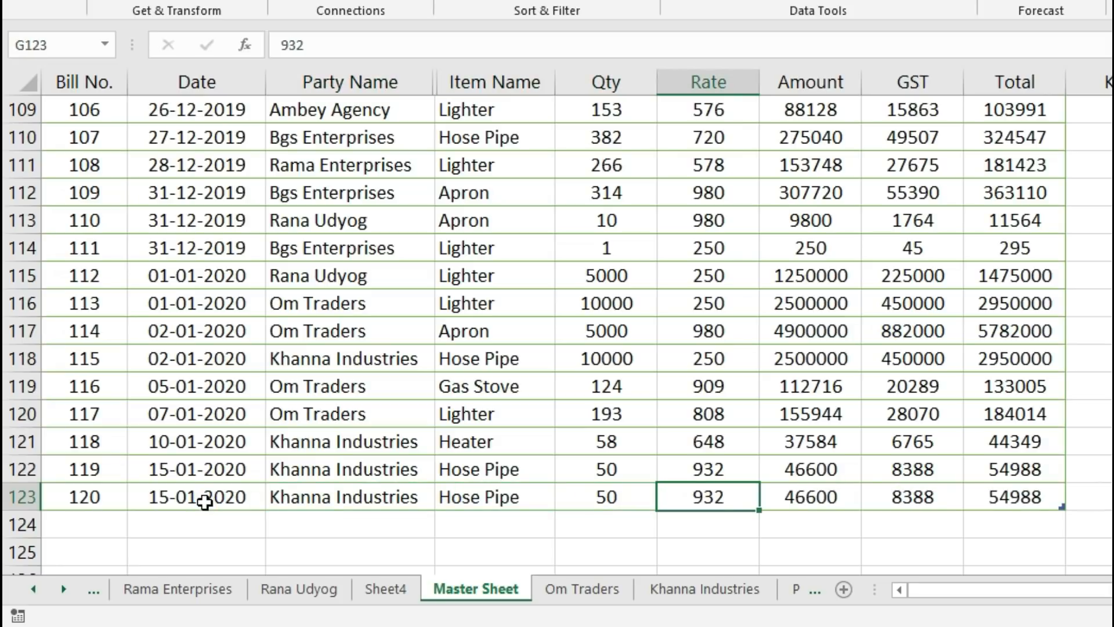
Step: Run the KhannaIndustries macro on the Khanna Industries sheet to refresh its bill list with the new entry
left_click(688, 594)
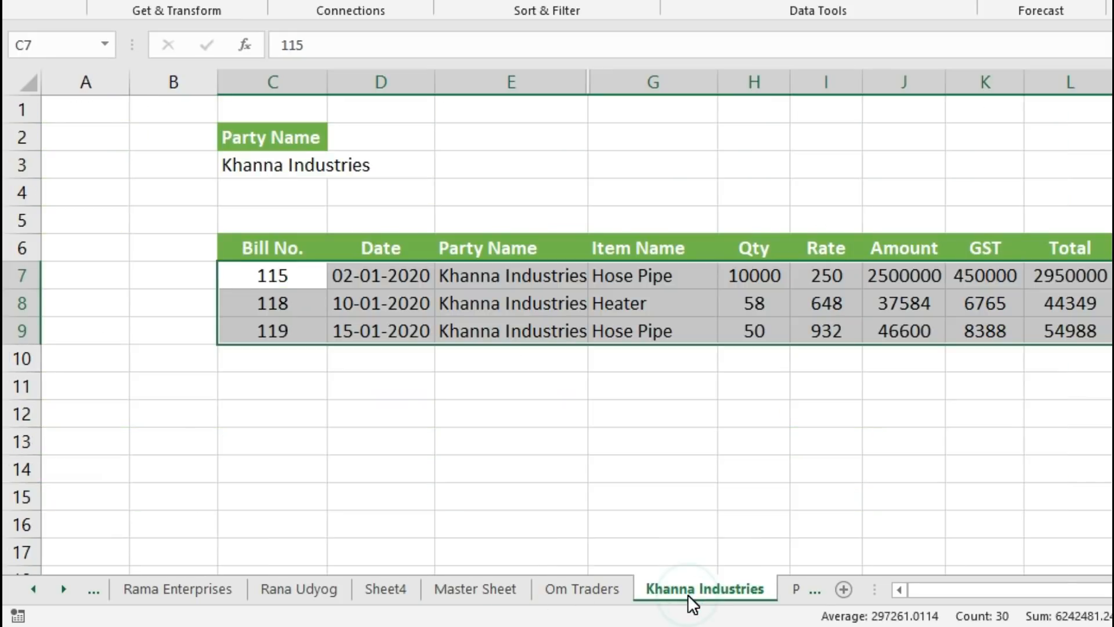
left_click(441, 358)
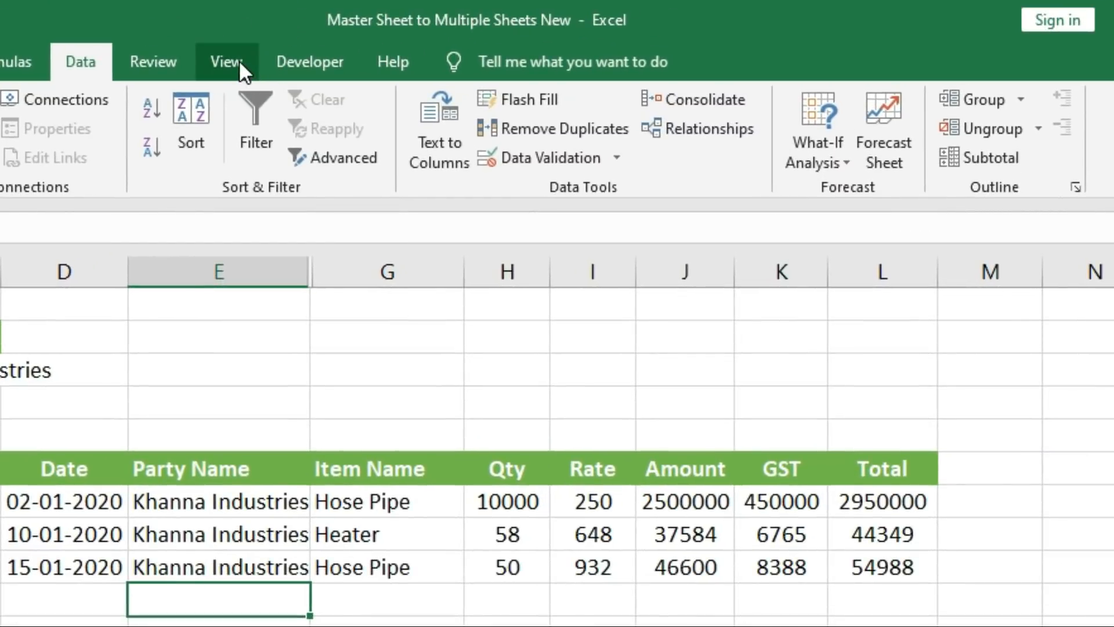
left_click(236, 54)
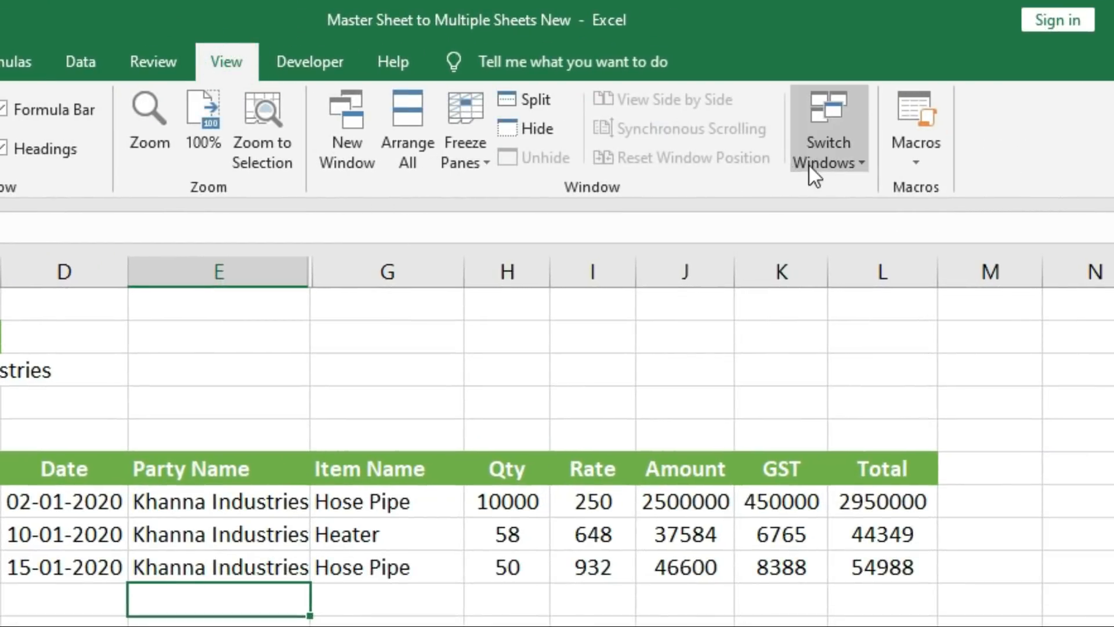
left_click(925, 165)
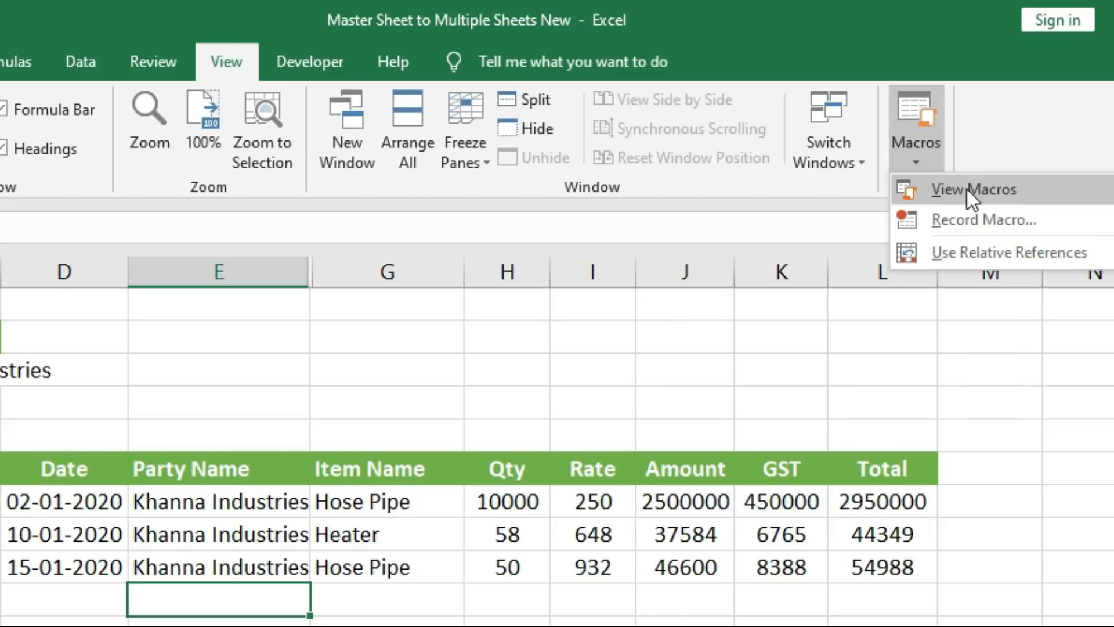
left_click(1035, 189)
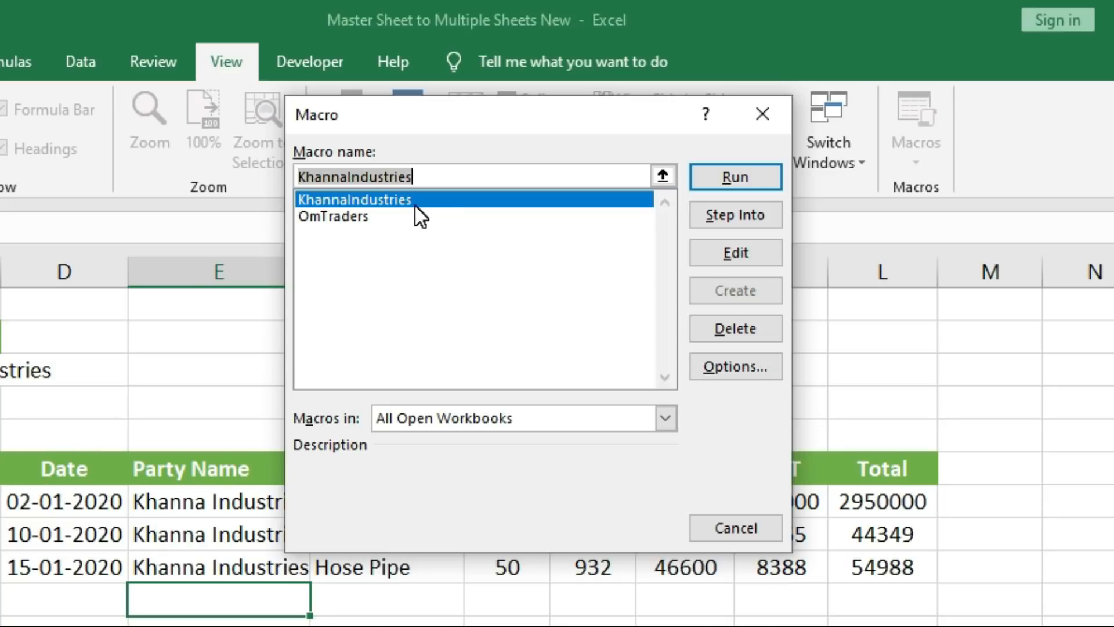
left_click(714, 177)
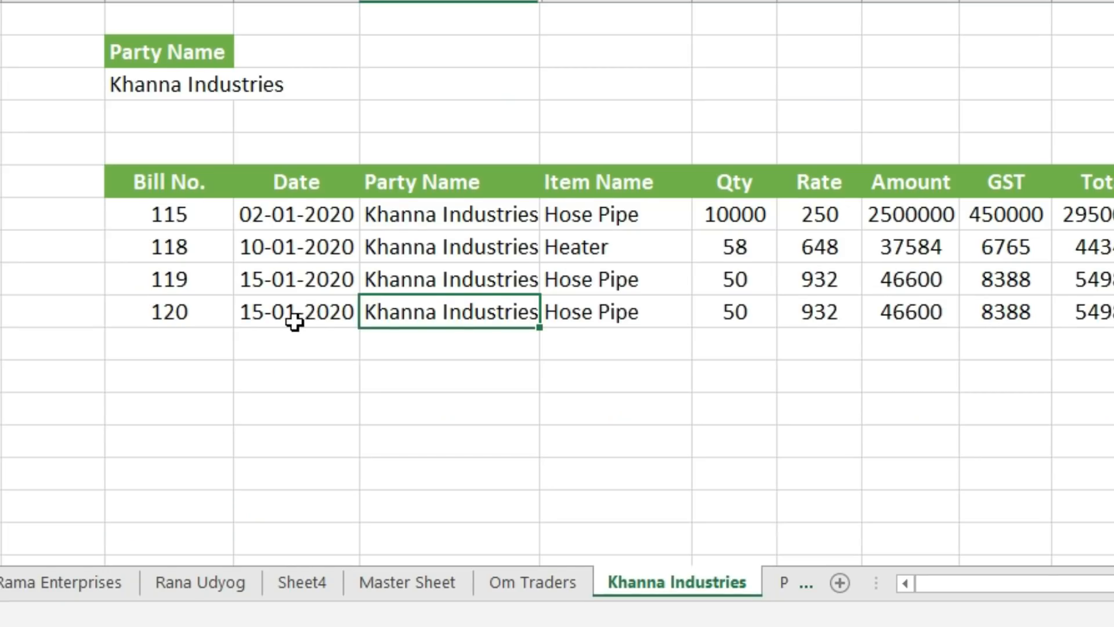
left_click(288, 315)
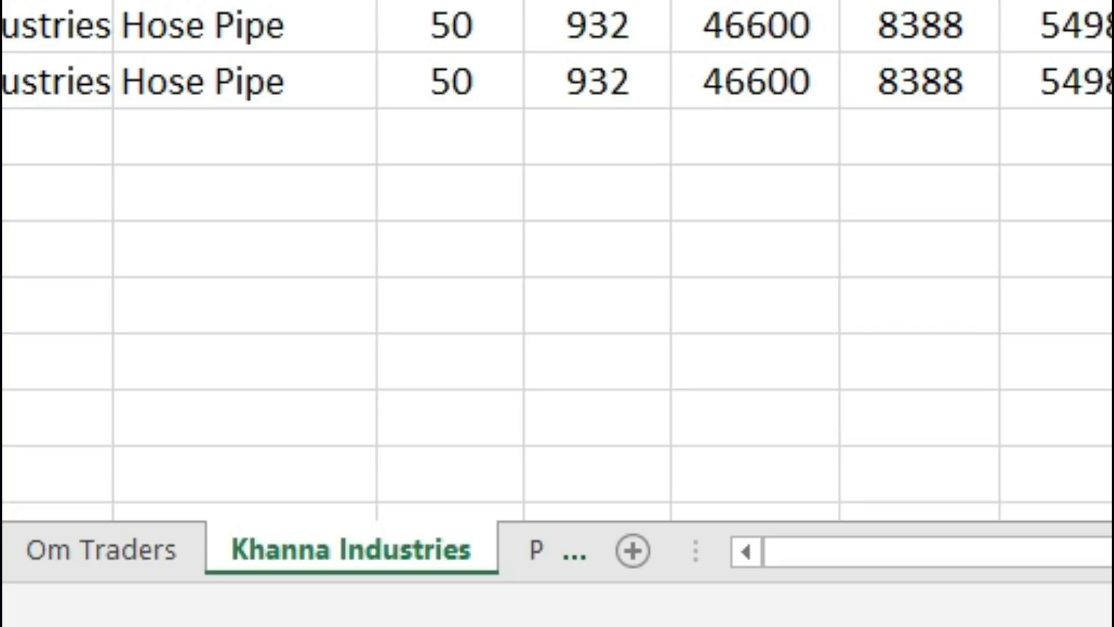
Step: Open the Khanna Industries sheet's code module and add a Worksheet Activate event procedure
right_click(330, 557)
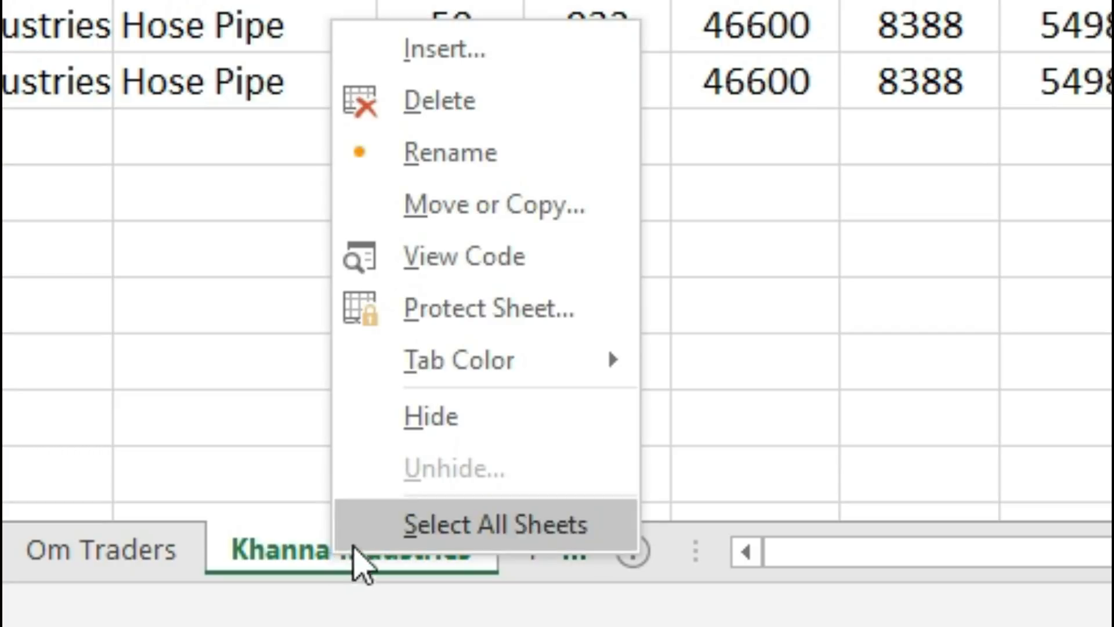
left_click(440, 271)
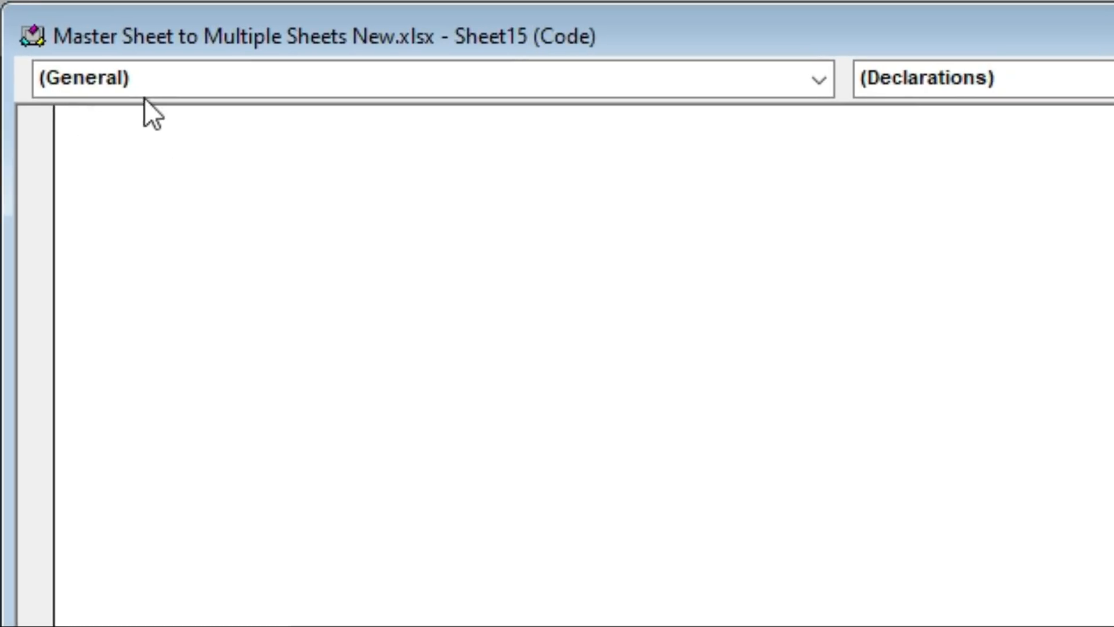
left_click(186, 82)
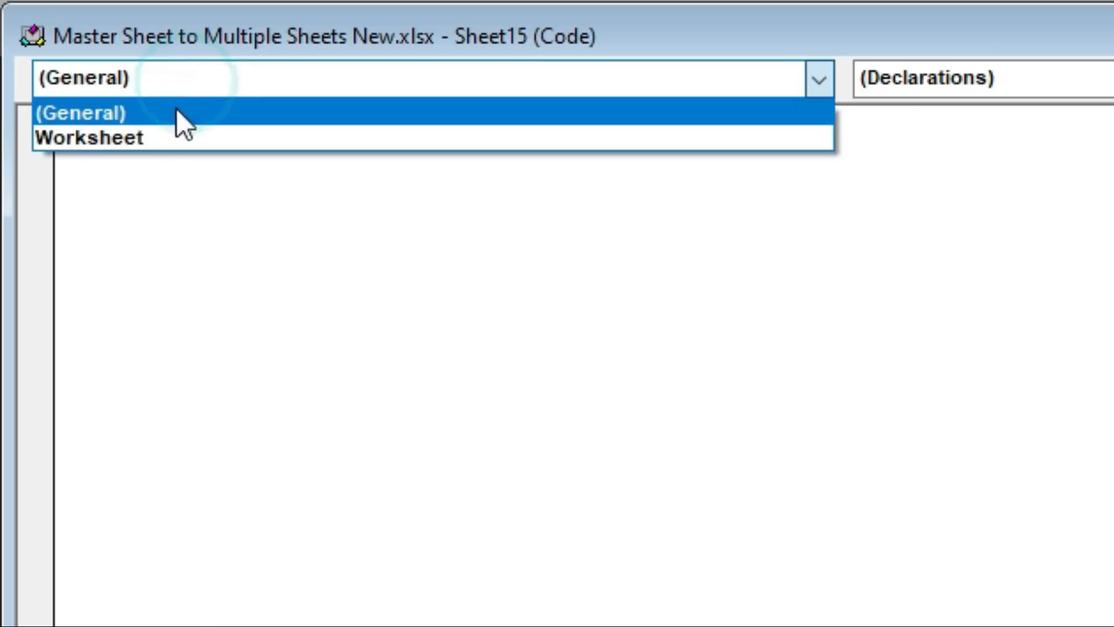
left_click(173, 138)
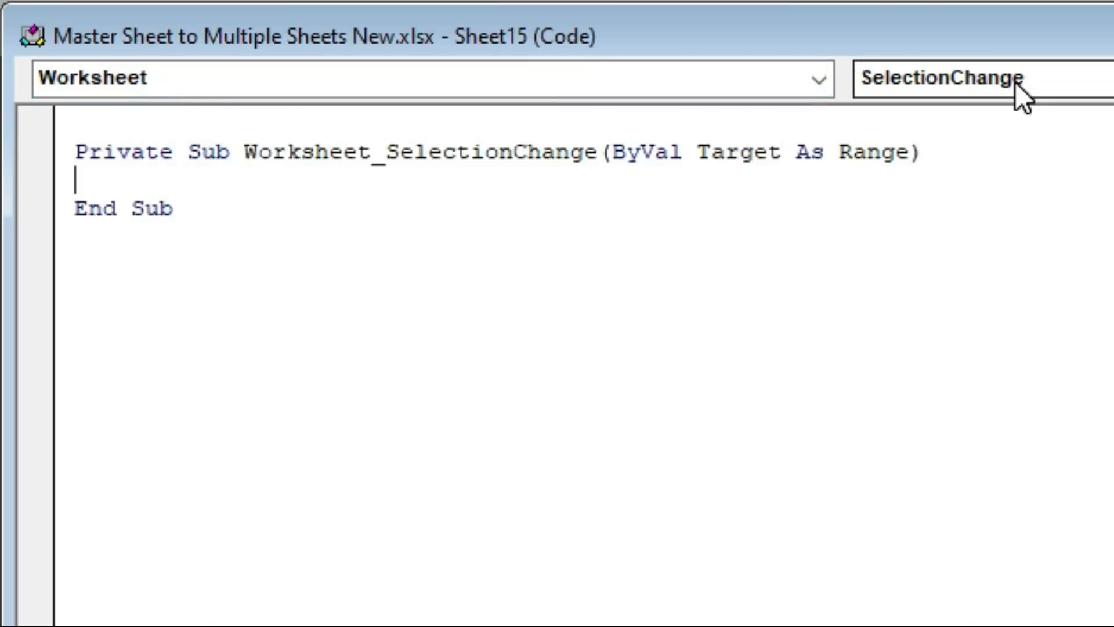
left_click(1049, 82)
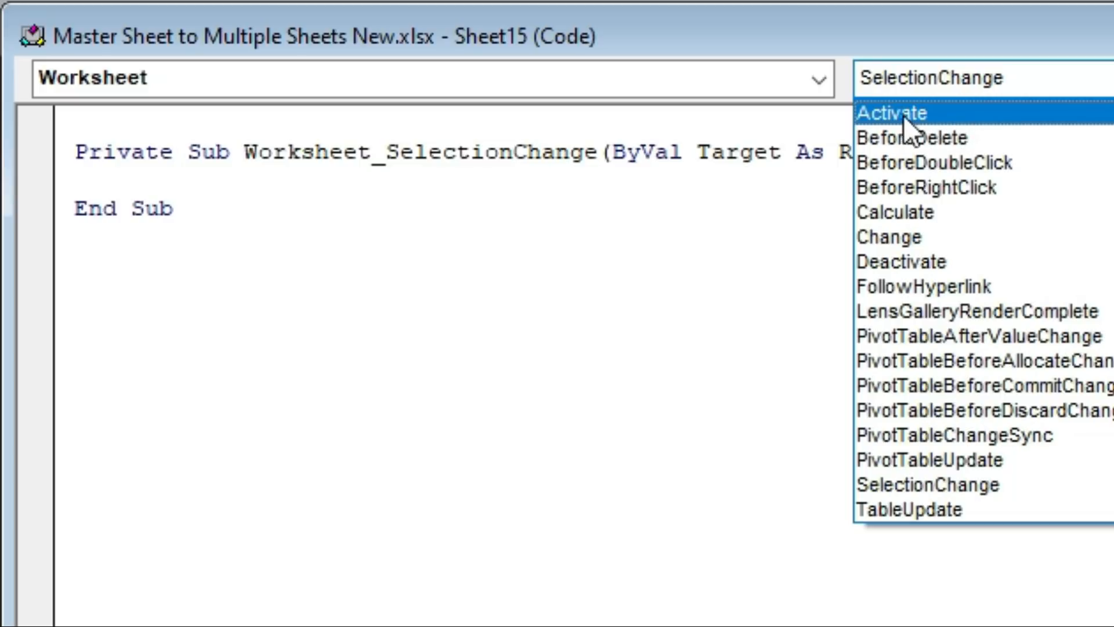
left_click(990, 113)
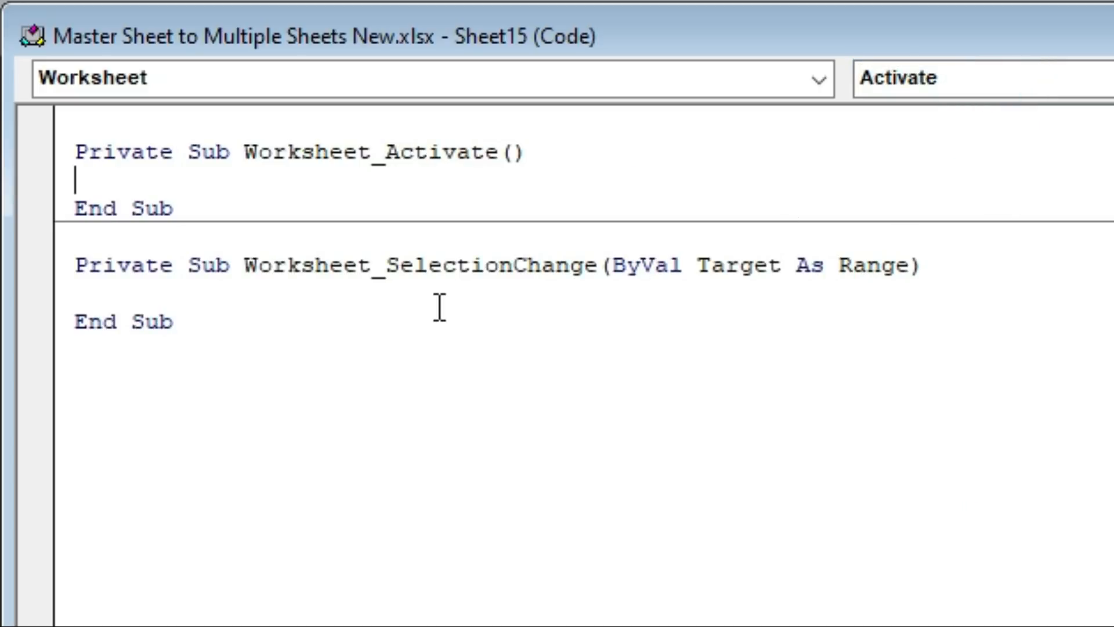
Step: Delete the empty Worksheet_SelectionChange procedure and add blank lines inside Worksheet_Activate for its code
left_click_drag(365, 343, 25, 266)
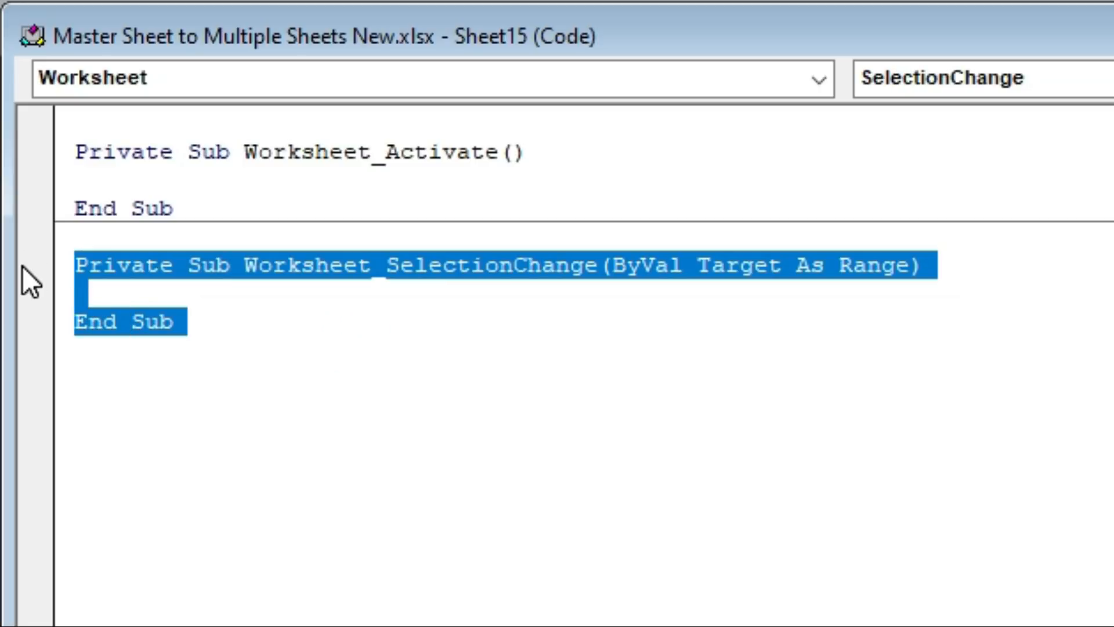
key("Delete")
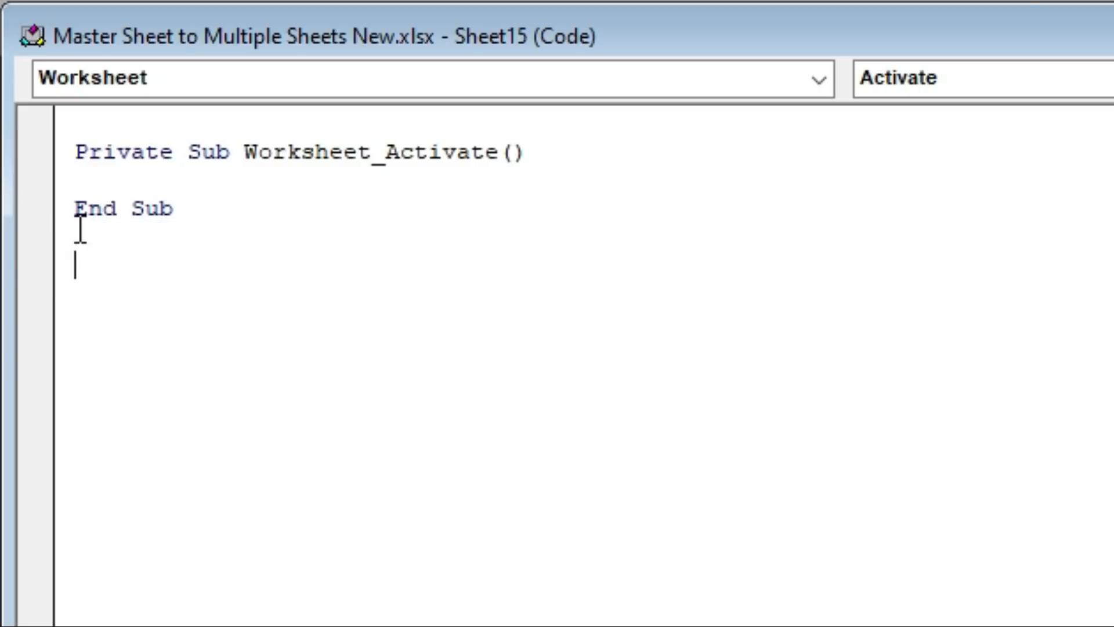
left_click(81, 182)
key("Return")
key("Return")
key("Up")
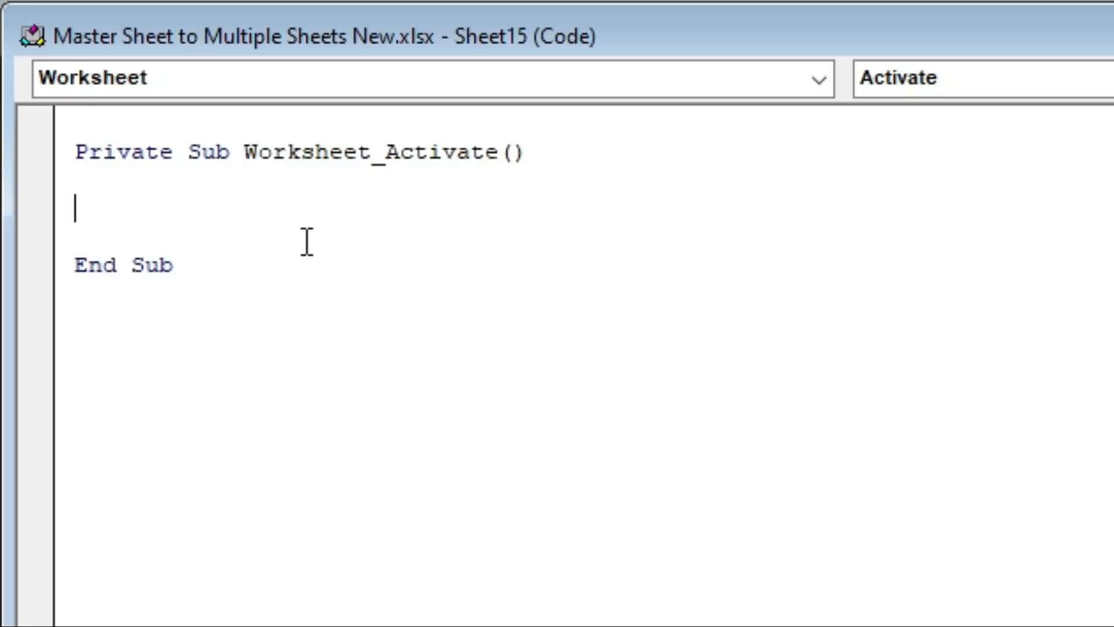
Step: Write "call khannaindustries" in the Worksheet_Activate procedure and close the code window and editor to return to the workbook
type("call")
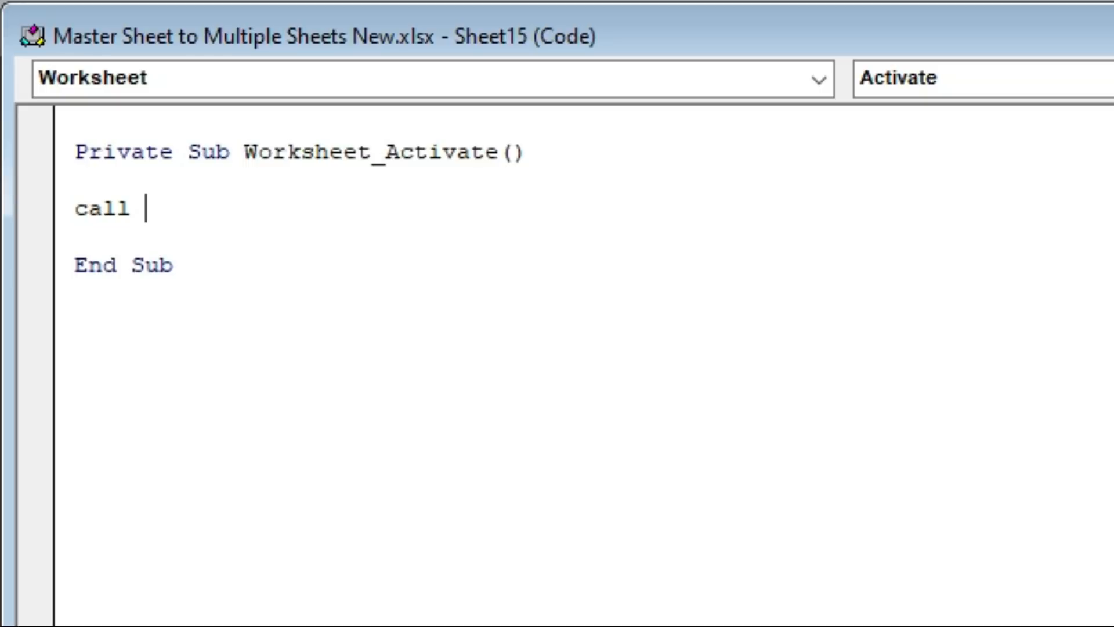
type("khanna")
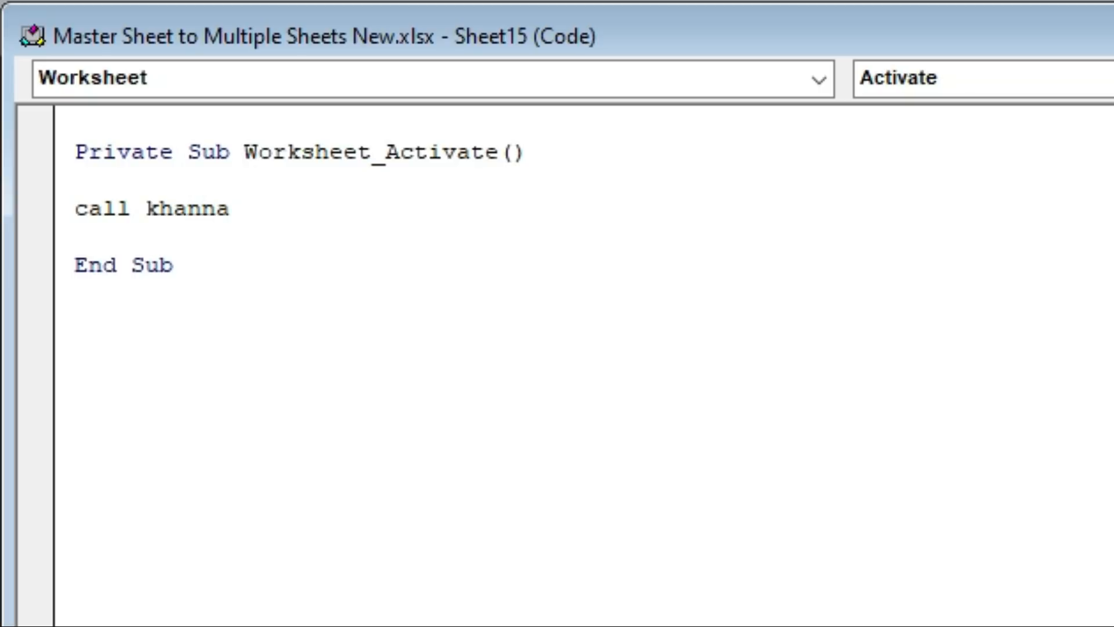
type("industries")
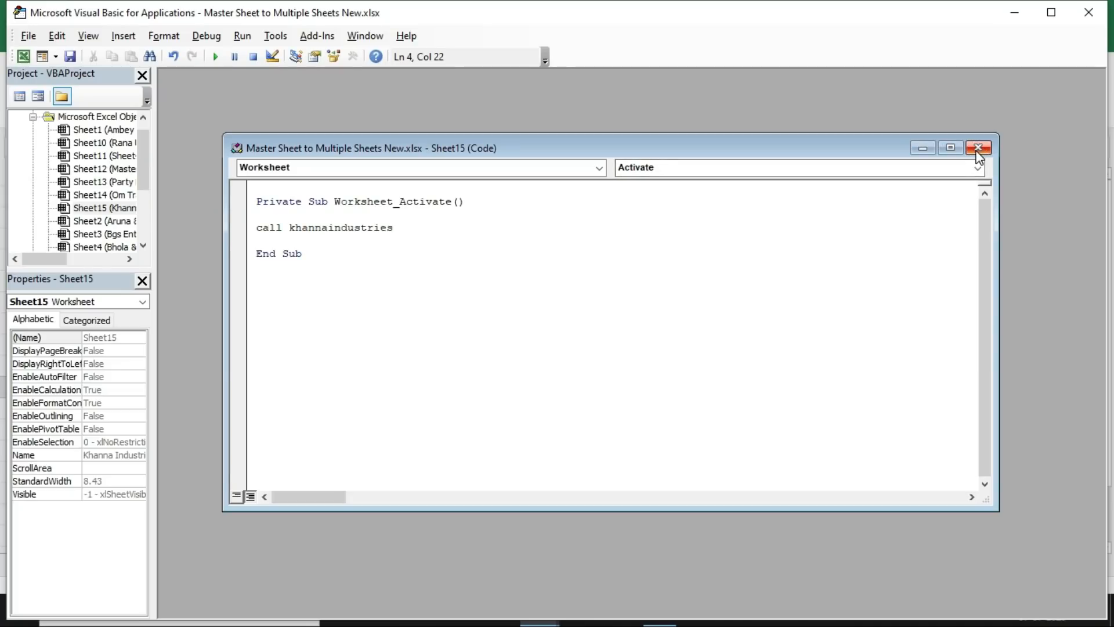
left_click(978, 149)
left_click(1091, 20)
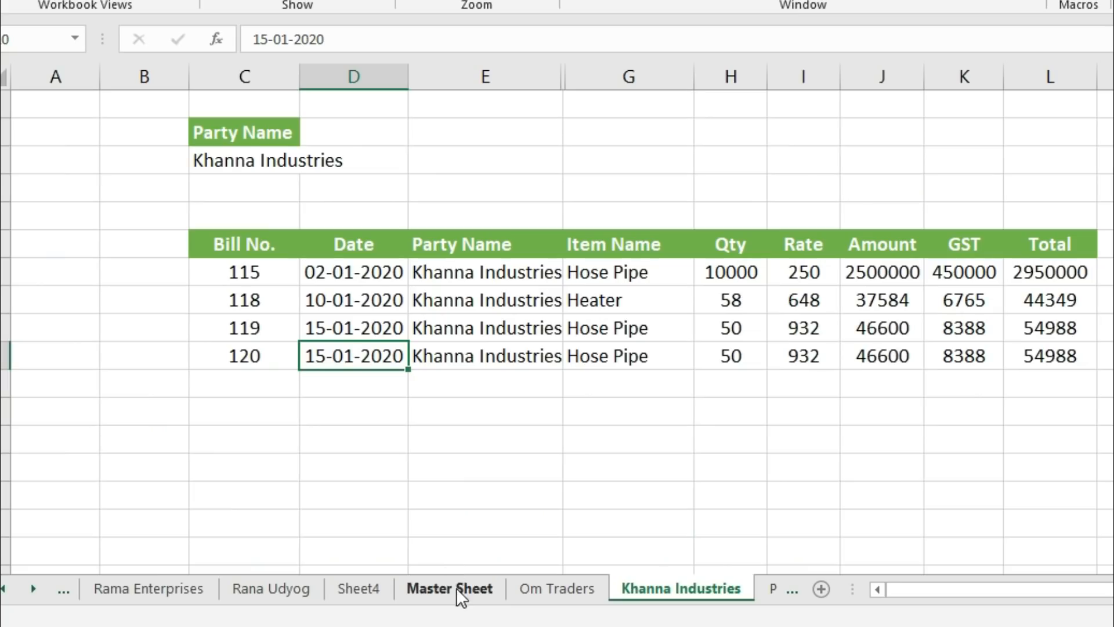
Step: Enter bill numbers 121 and 122 in the first two empty rows below bill 120 on the Master Sheet
left_click(456, 587)
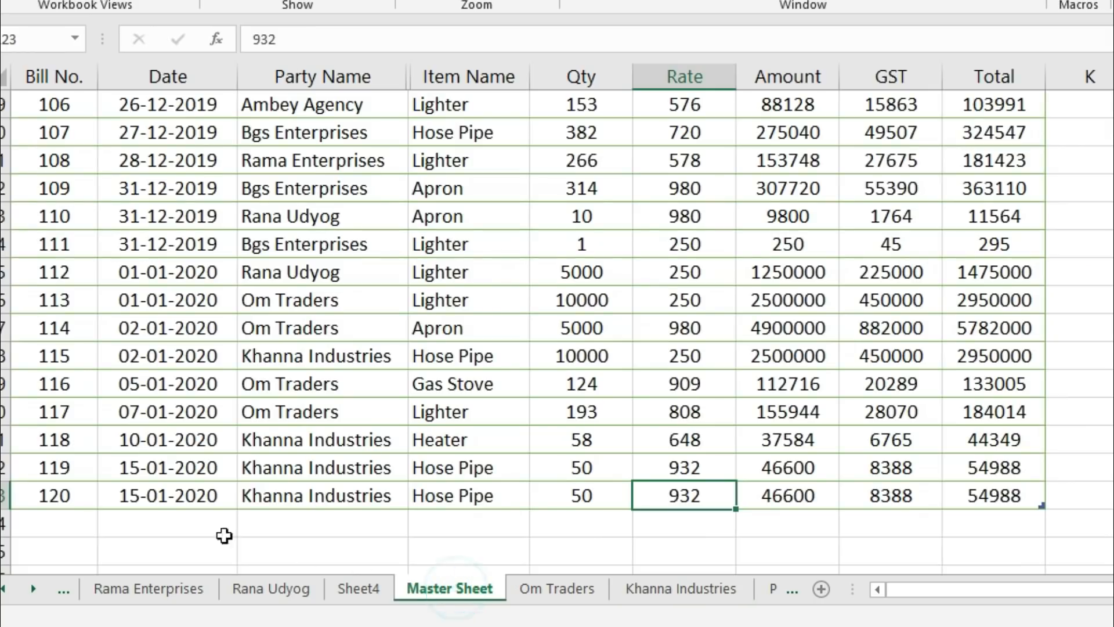
left_click(75, 514)
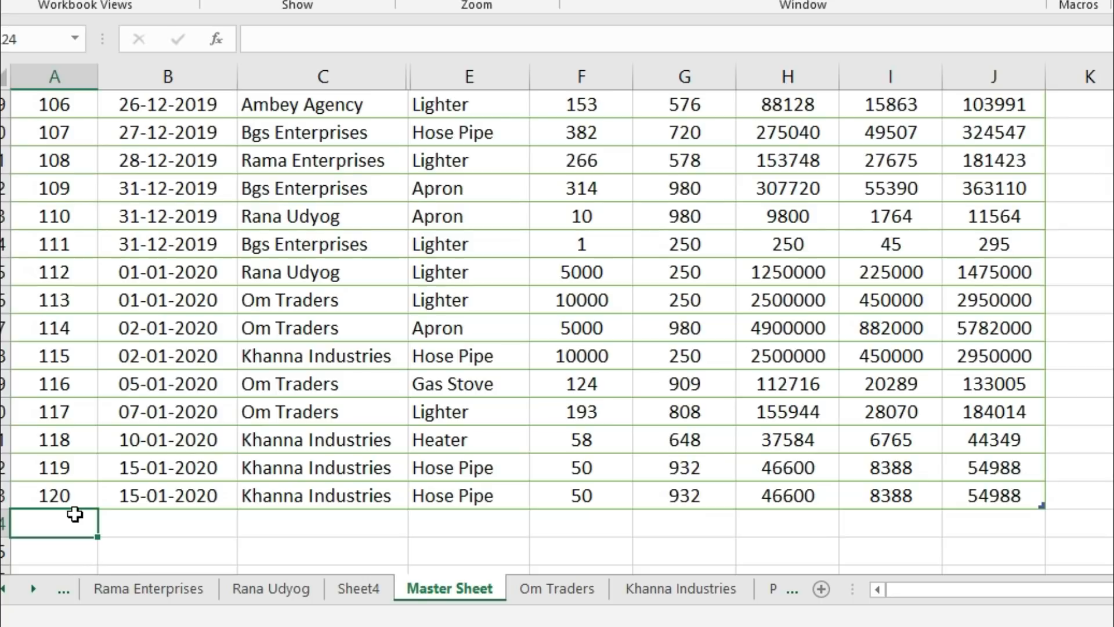
key("Down")
scroll(75, 514, "down", 2)
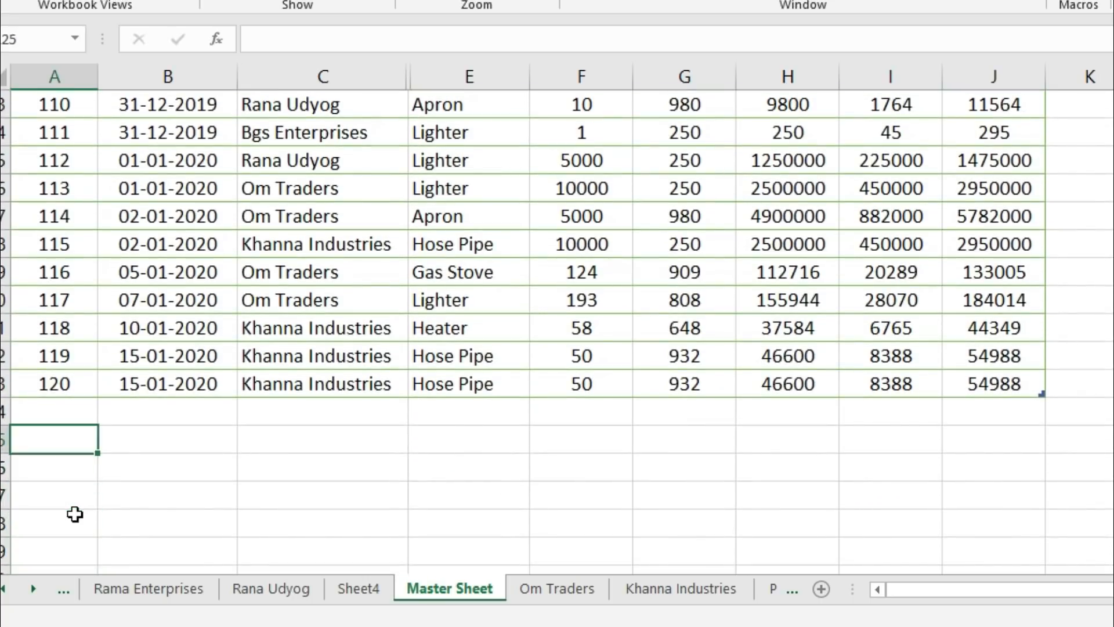
key("Up")
type("121")
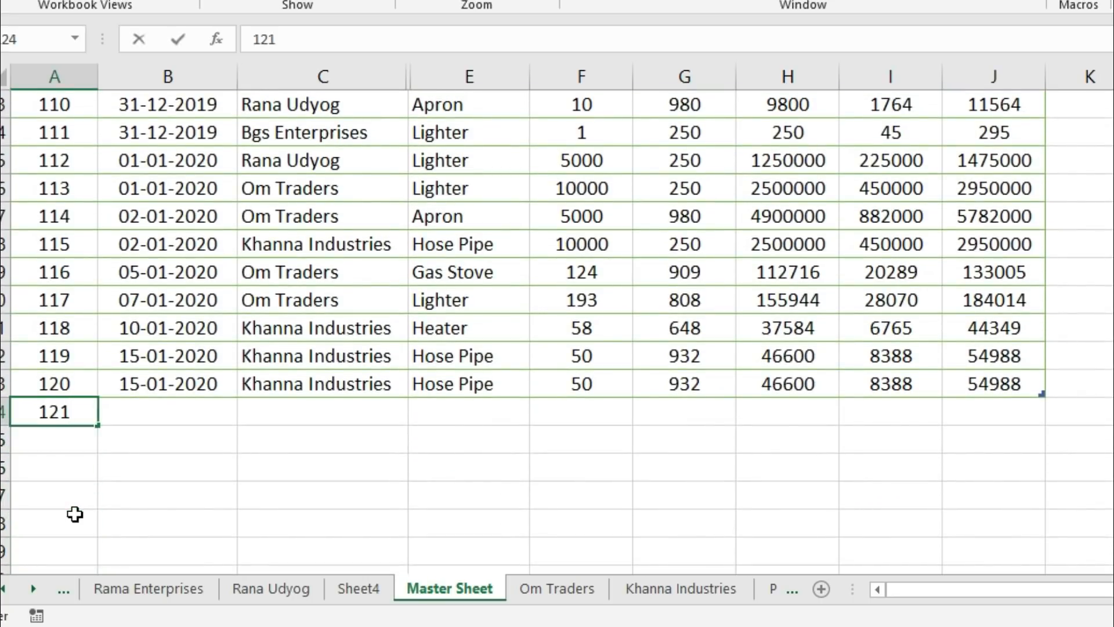
key("Return")
type("122")
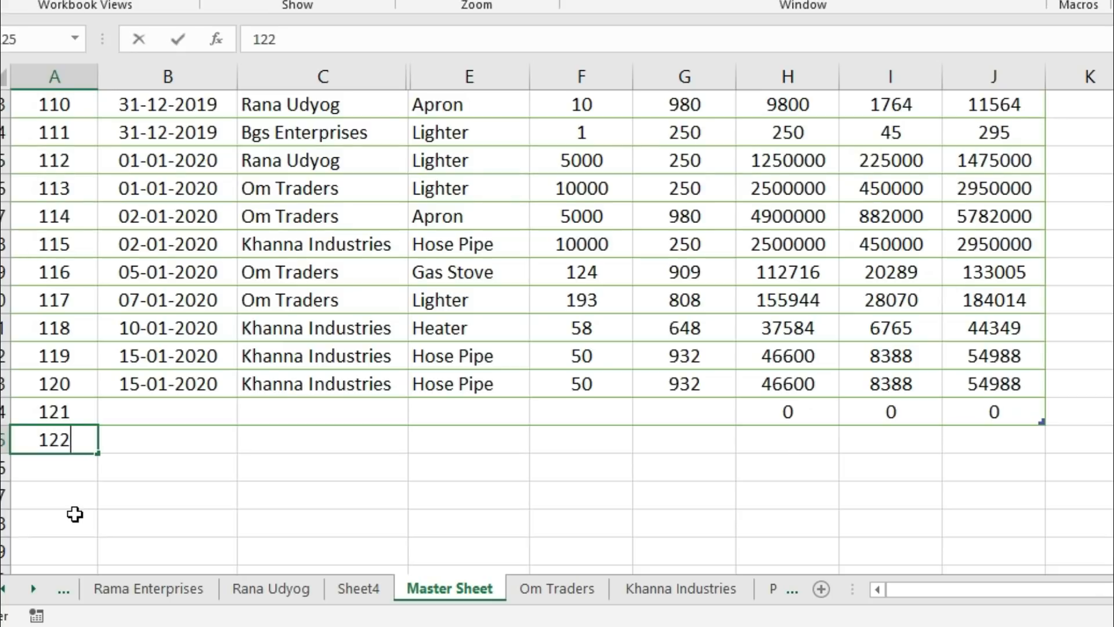
key("Right")
Step: Fill the date, party, item, quantity and rate of bill 120 down to bills 121 and 122
key("Up")
key("Up")
key("Right")
key("Left")
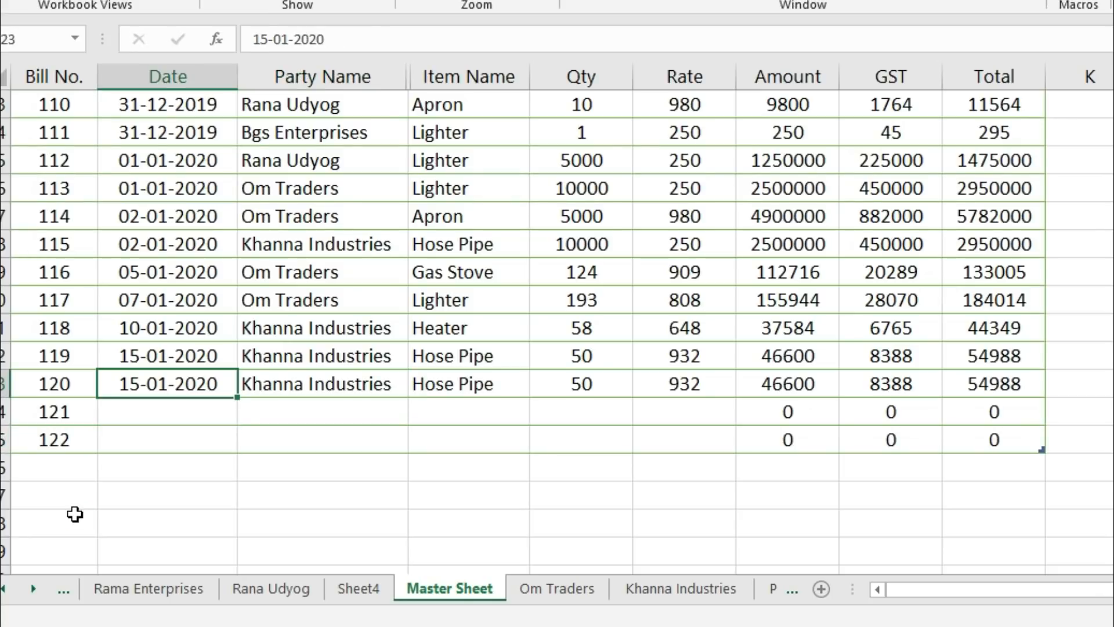
key("shift+Right")
key("shift+Right")
key("shift+Right")
key("shift+Right")
key("shift+Right")
key("shift+Right")
key("shift+Right")
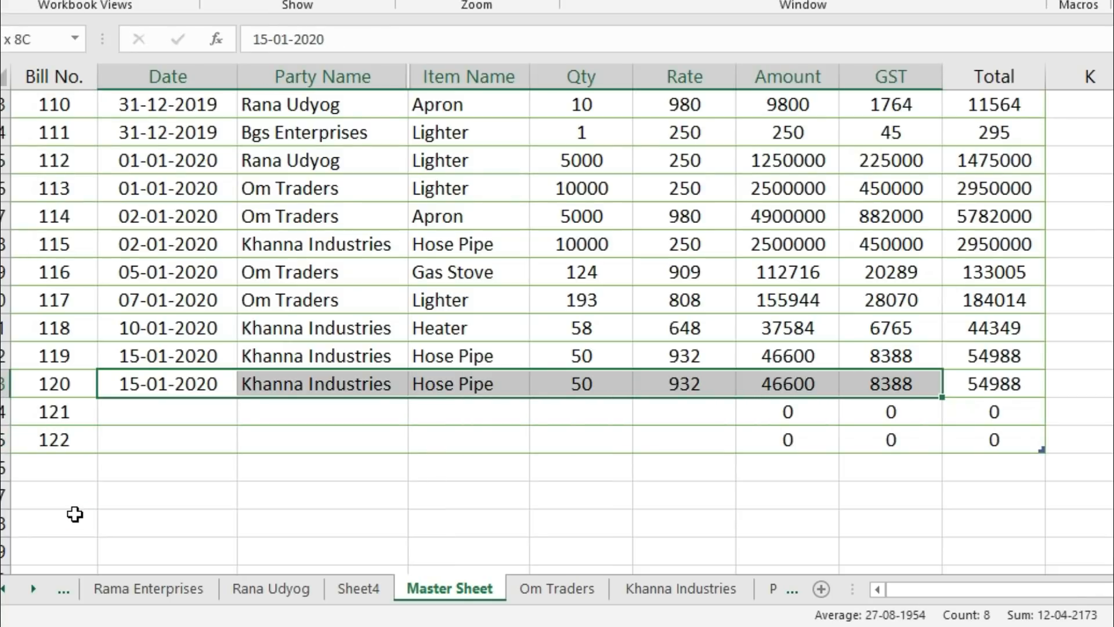
key("shift+Left")
key("shift+Left")
key("shift+Left")
key("shift+Down")
key("shift+Right")
key("shift+Down")
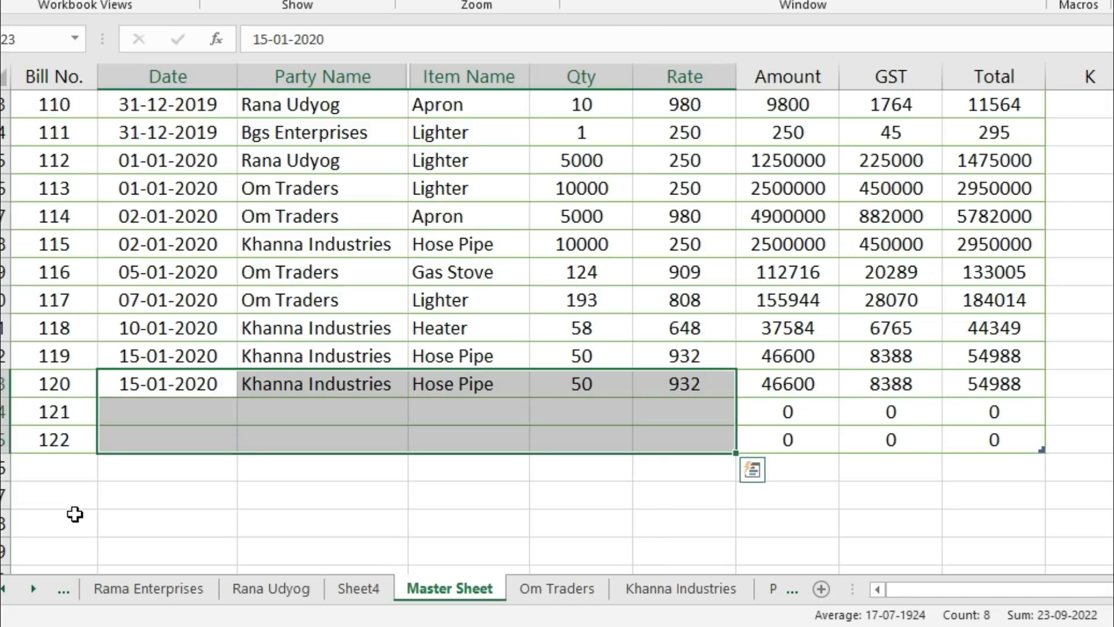
key("ctrl+d")
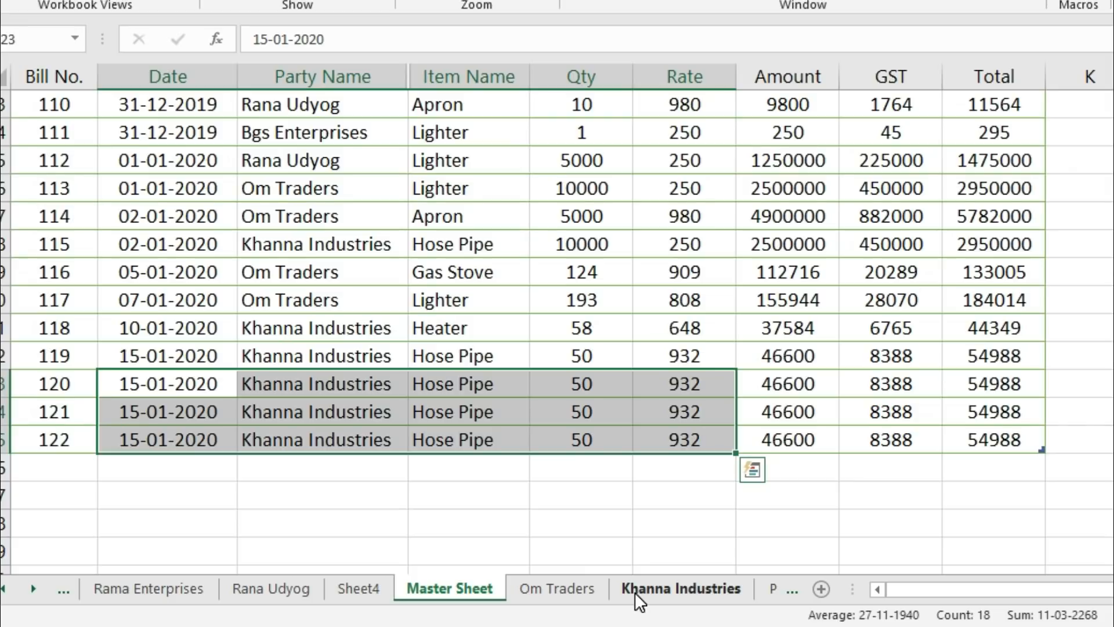
Step: Activate the Khanna Industries sheet to test the automatic refresh, comparing its list with bills 121 and 122 on the Master Sheet
left_click(634, 589)
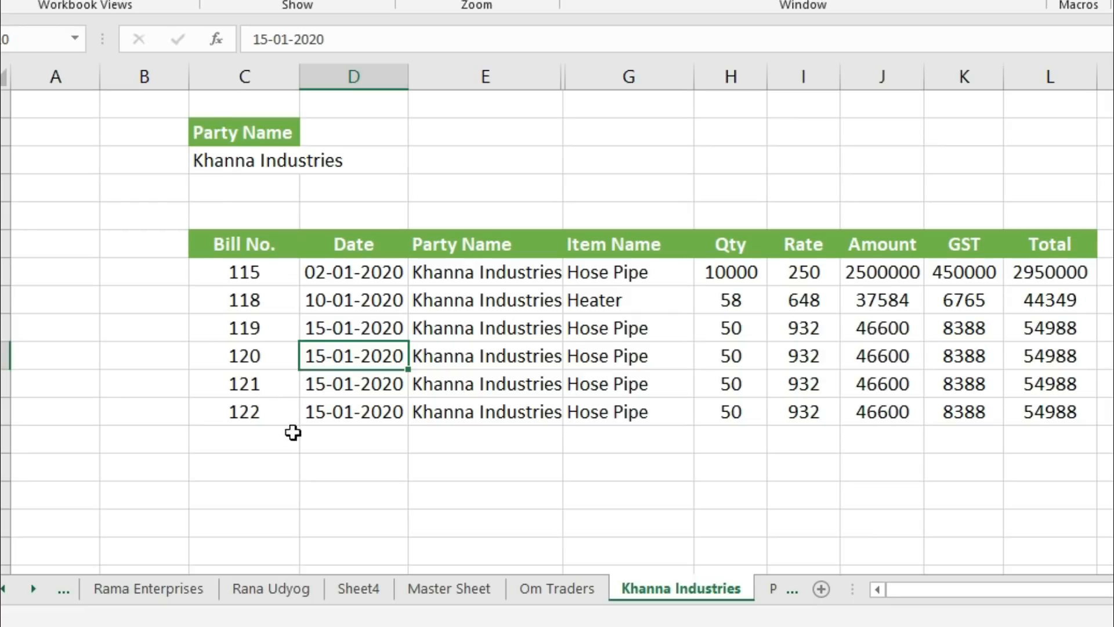
left_click(423, 583)
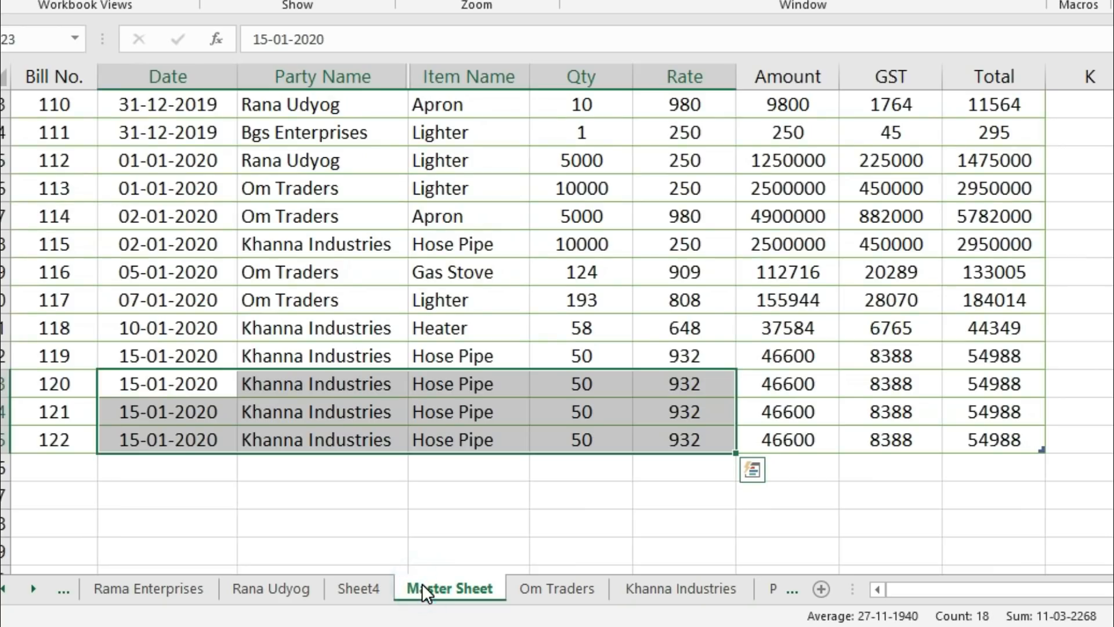
left_click(70, 408)
left_click(82, 441)
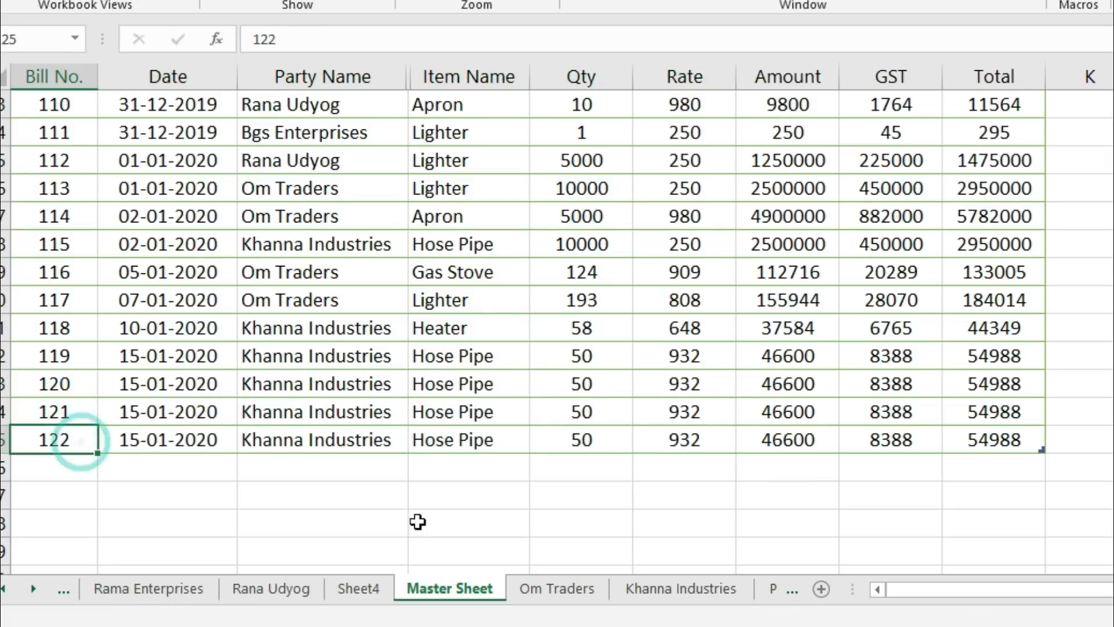
left_click(677, 590)
left_click(249, 414)
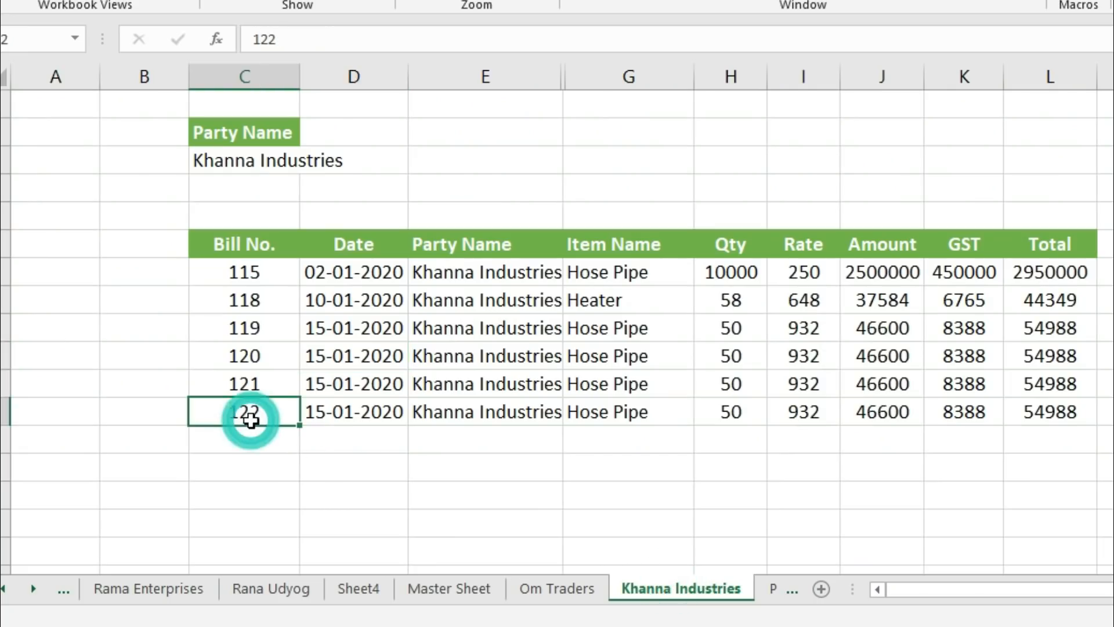
Step: Enter bill numbers 123, 124 and 125 in the next three empty rows of the Master Sheet
left_click(464, 590)
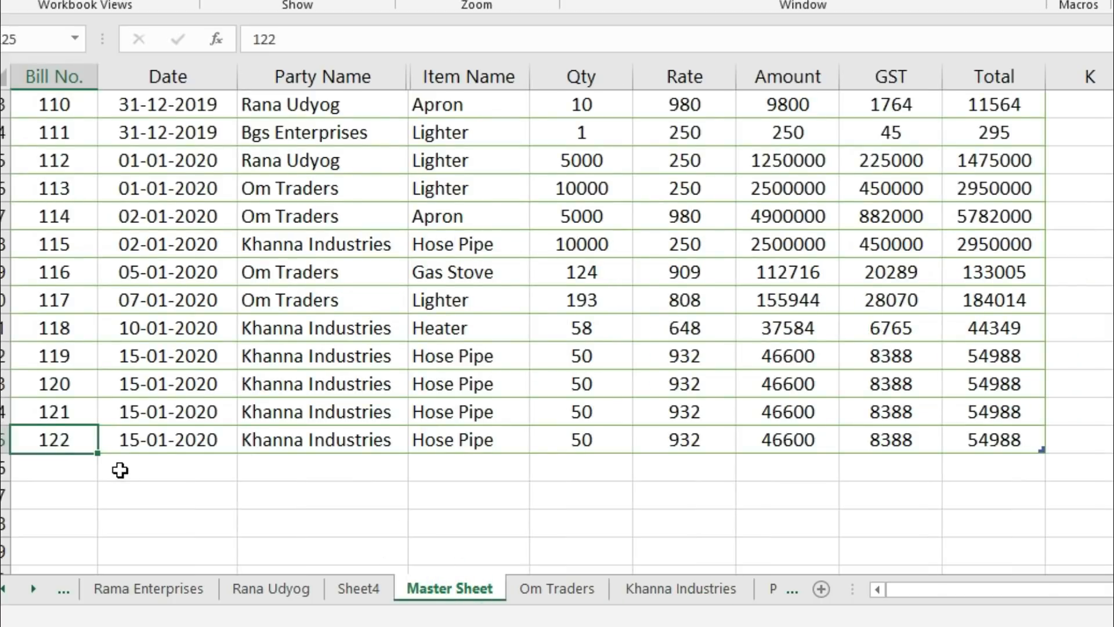
key("Down")
type("122")
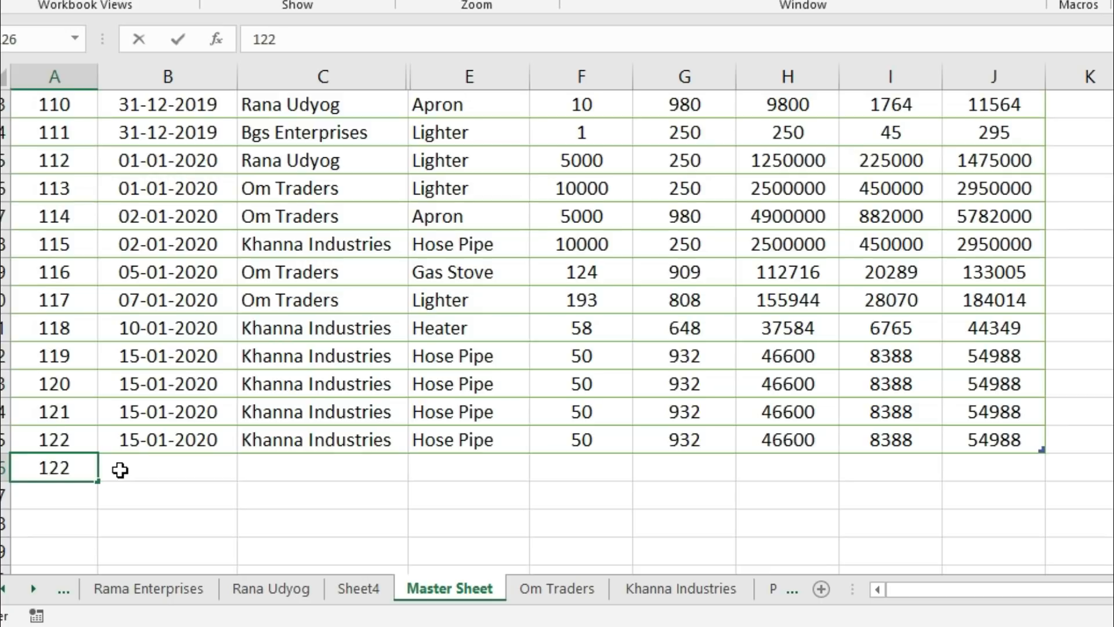
key("BackSpace")
type("3")
key("Return")
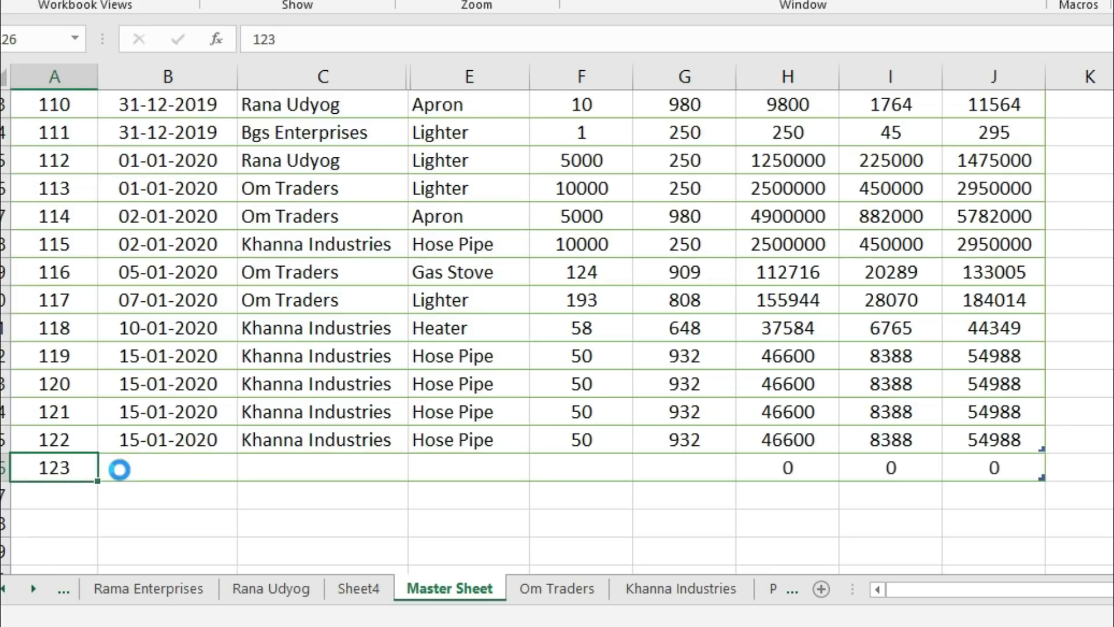
type("124")
key("Return")
type("125")
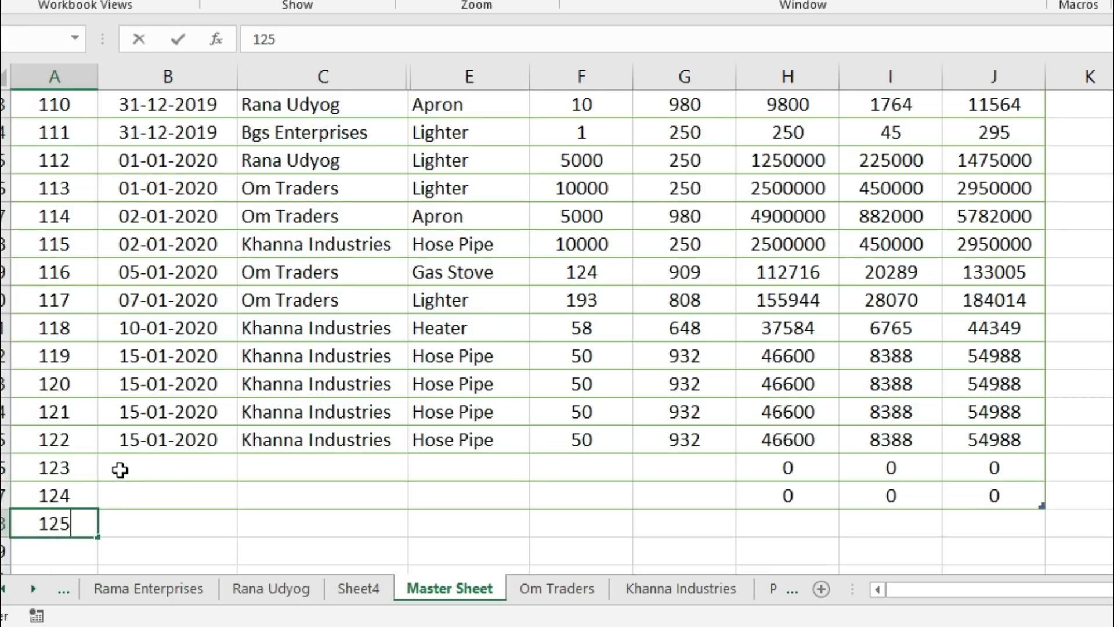
key("Return")
Step: Fill the date, party, item, quantity and rate of bill 122 down to bills 123 through 125
key("Up")
key("Up")
key("Up")
key("Up")
key("Right")
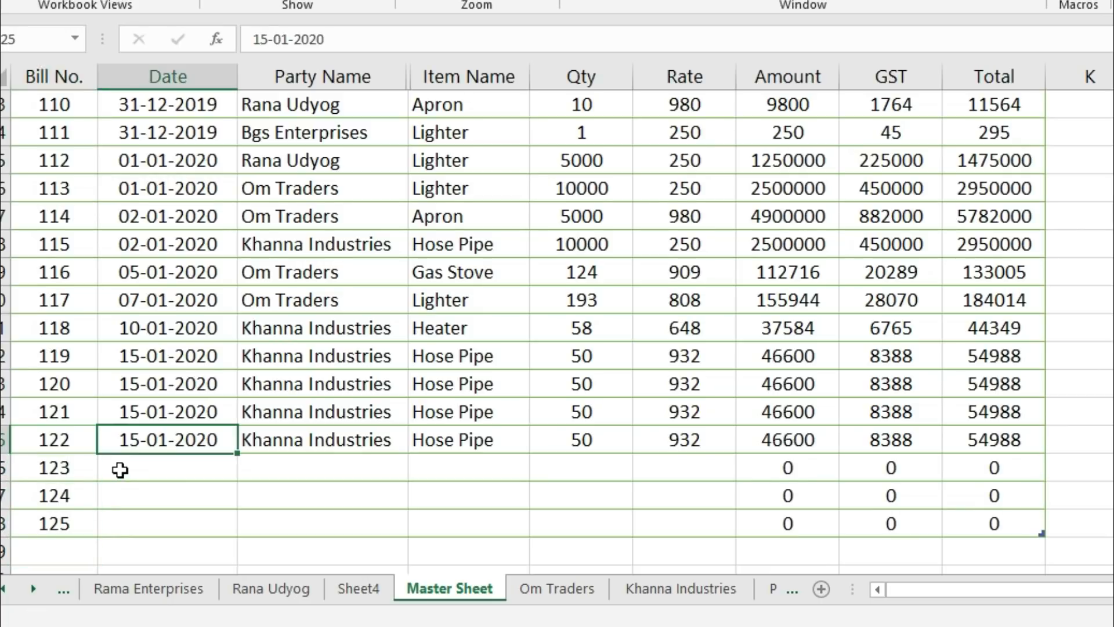
key("shift+Right")
key("shift+Right")
key("shift+Right")
key("shift+Right")
key("shift+Down")
key("shift+Down")
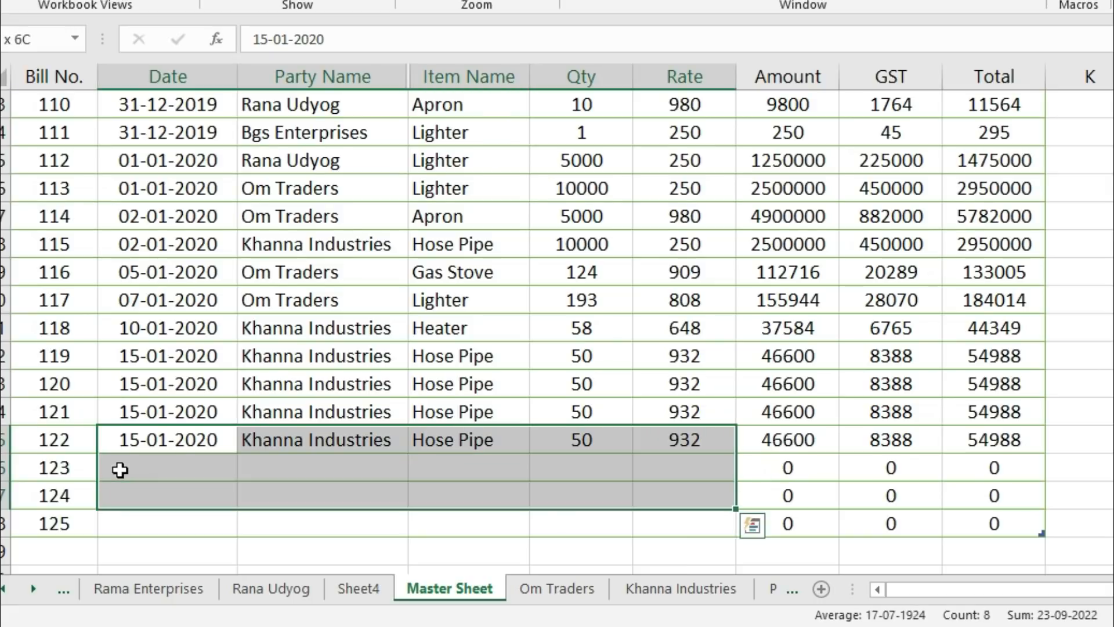
key("shift+Down")
key("ctrl+d")
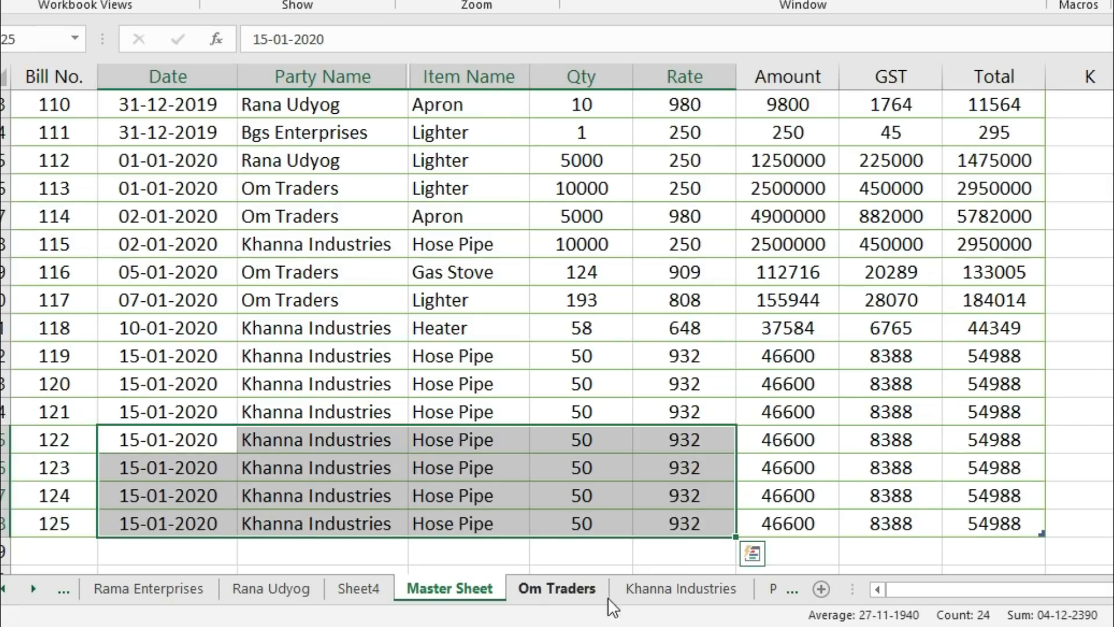
Step: Check the Khanna Industries sheet for bills 123 to 125, and return to the Master Sheet
left_click(643, 591)
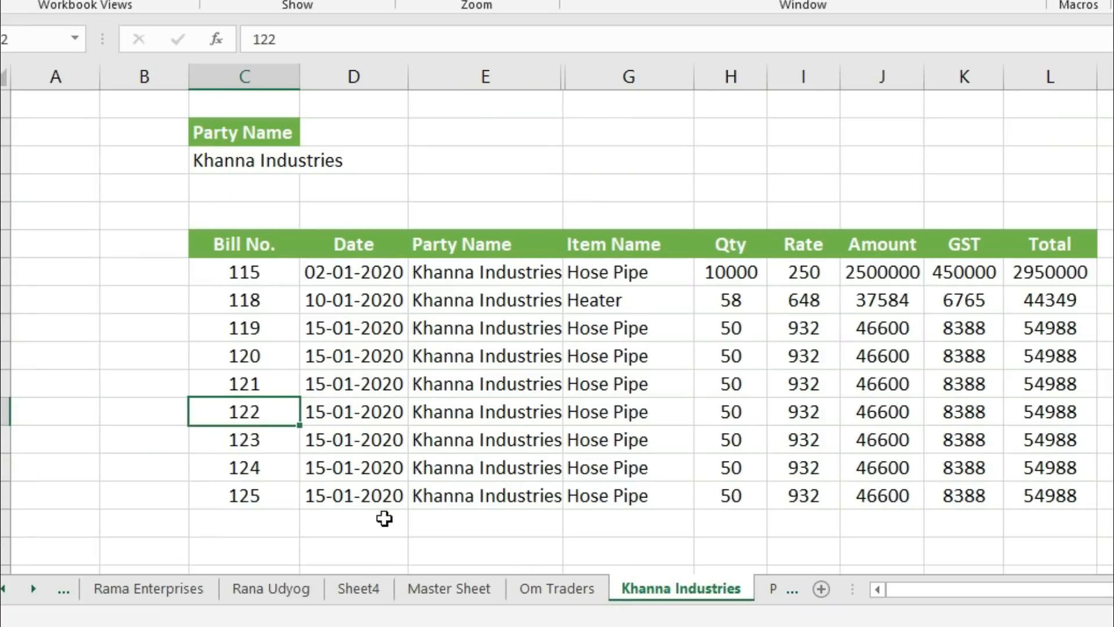
left_click(232, 496)
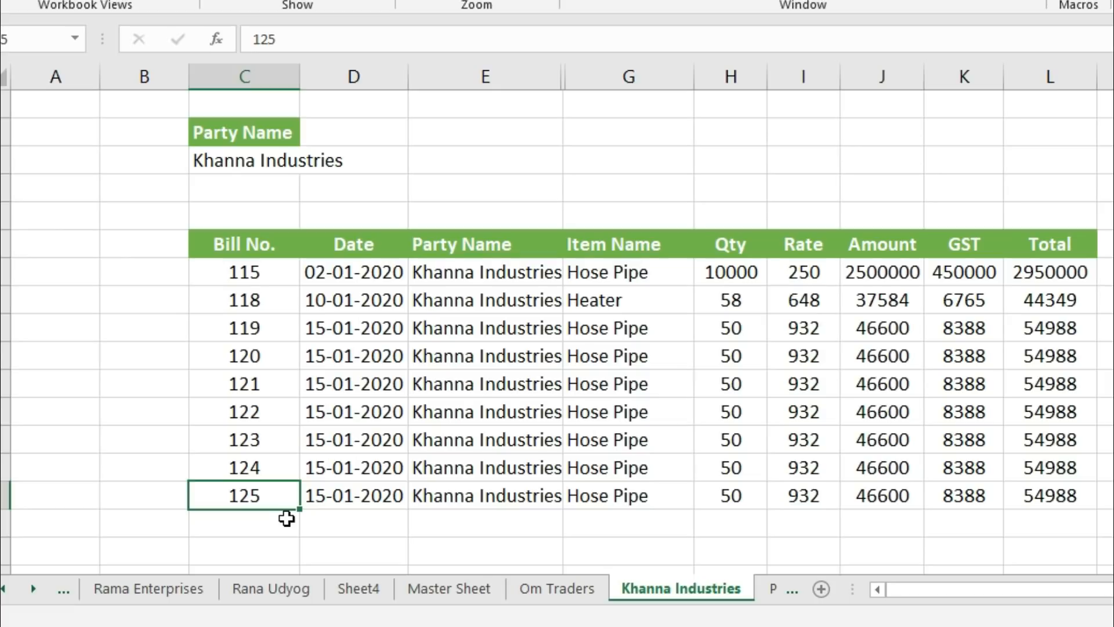
left_click(427, 587)
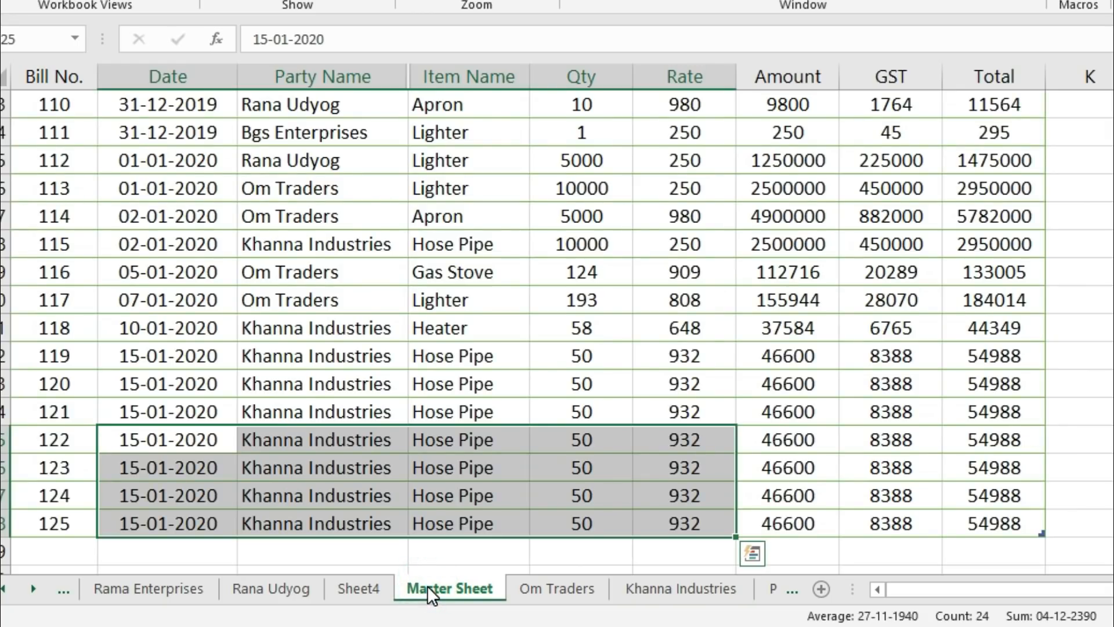
Step: Open the Om Traders sheet's code module and add a Worksheet_Activate event procedure
left_click(524, 592)
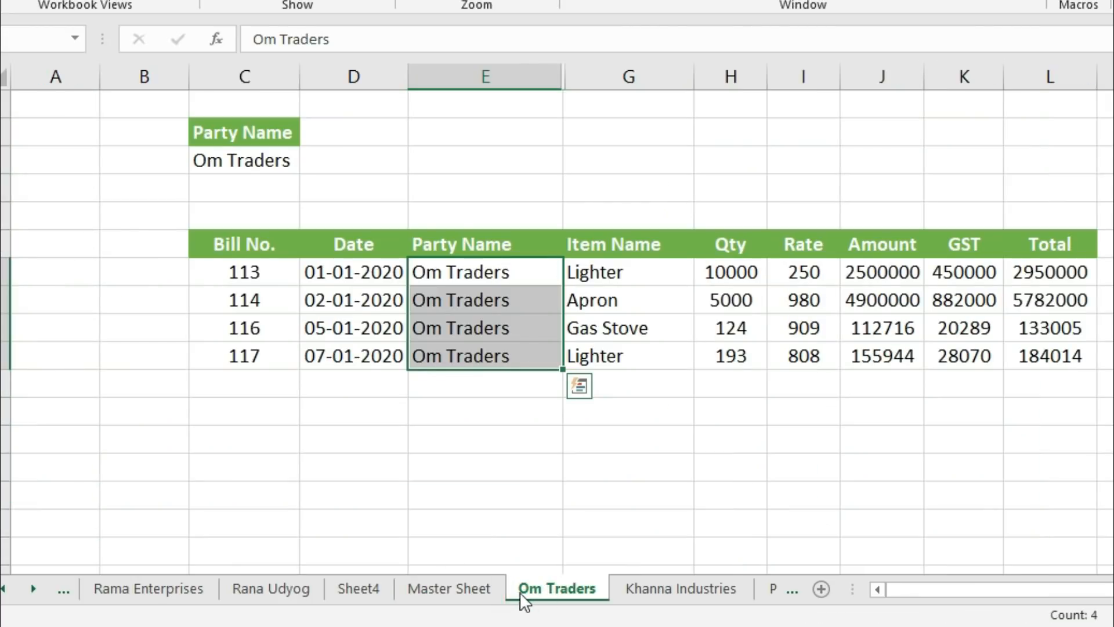
left_click(261, 382)
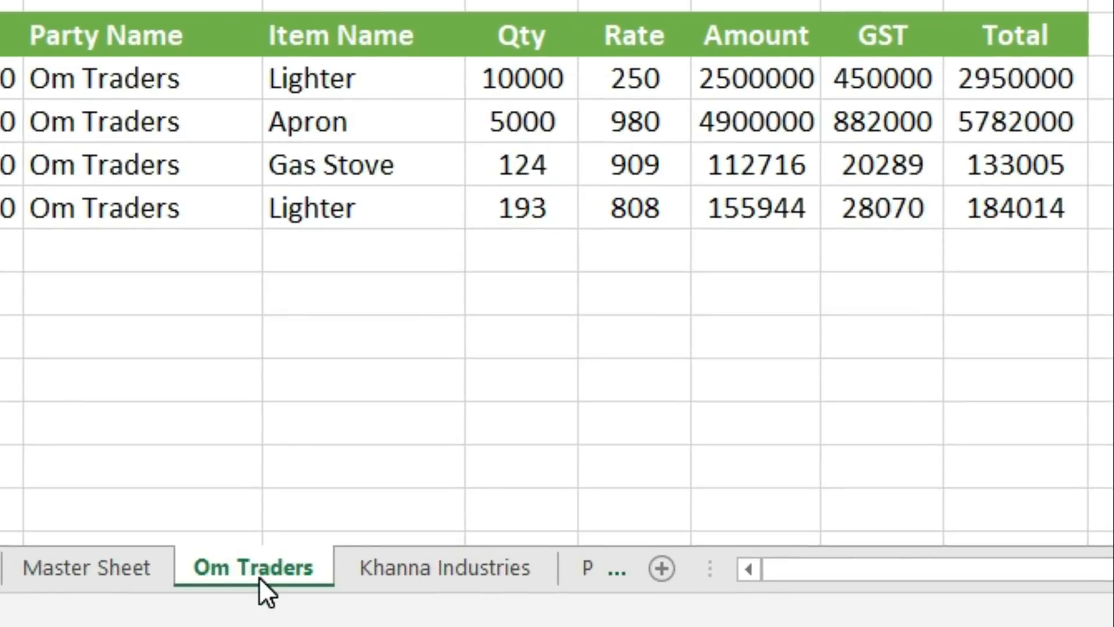
right_click(245, 576)
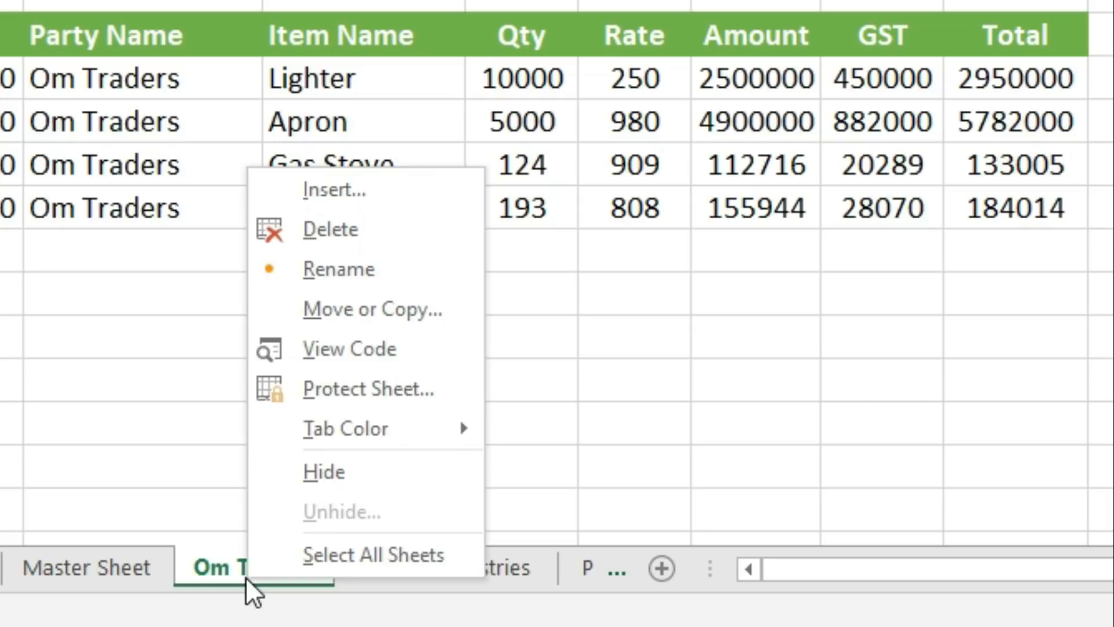
left_click(354, 357)
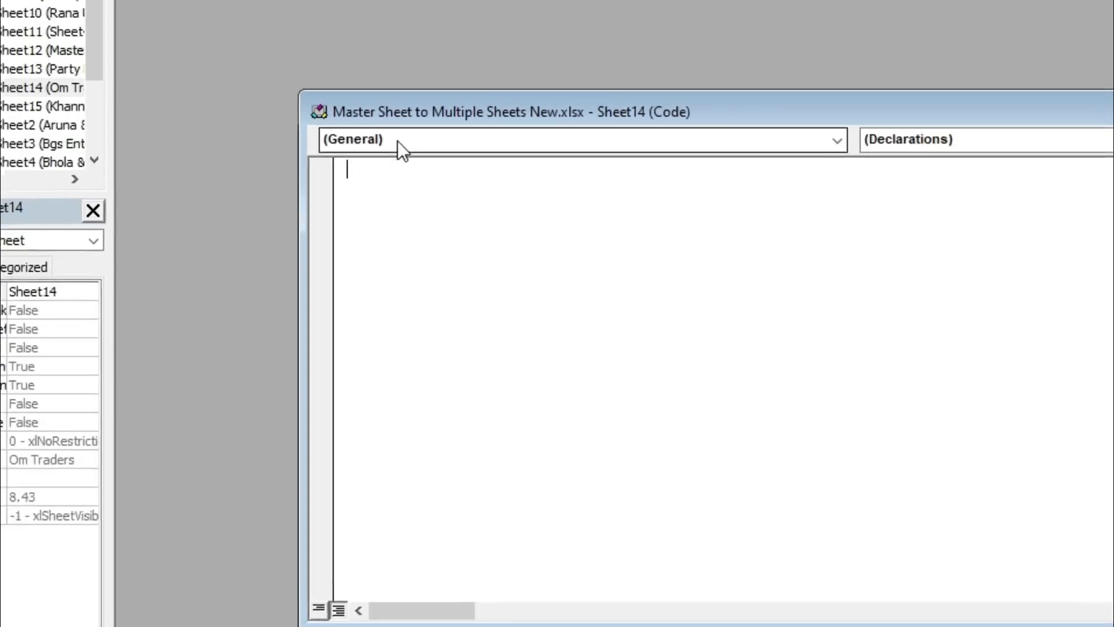
left_click(398, 140)
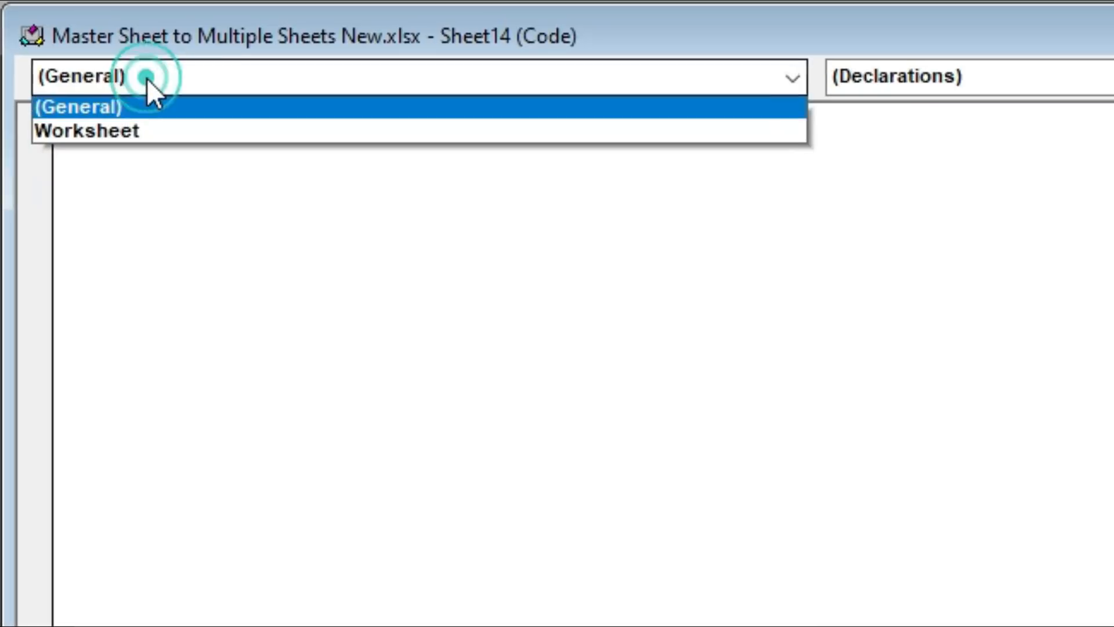
left_click(396, 178)
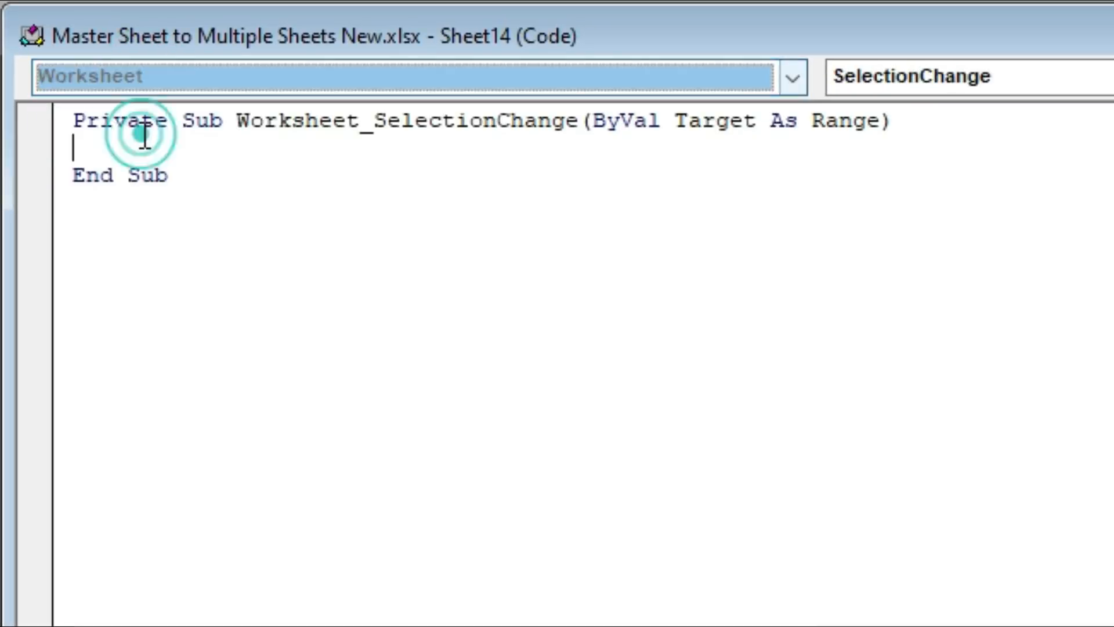
left_click(917, 81)
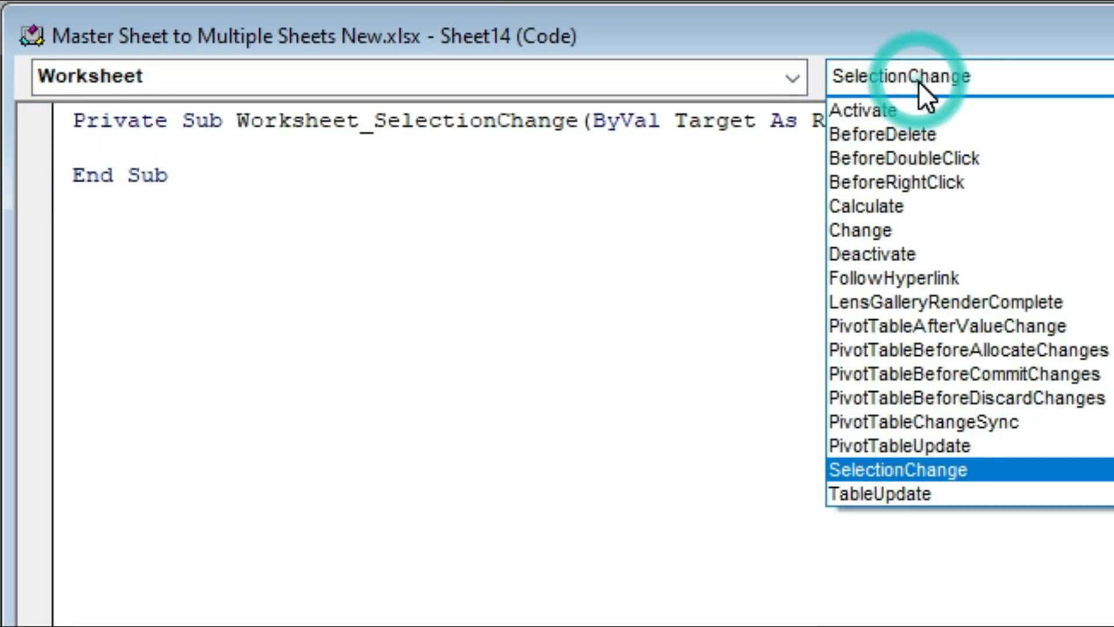
left_click(906, 114)
Step: Delete the unneeded Worksheet_SelectionChange procedure from the Om Traders sheet's code
left_click(297, 310)
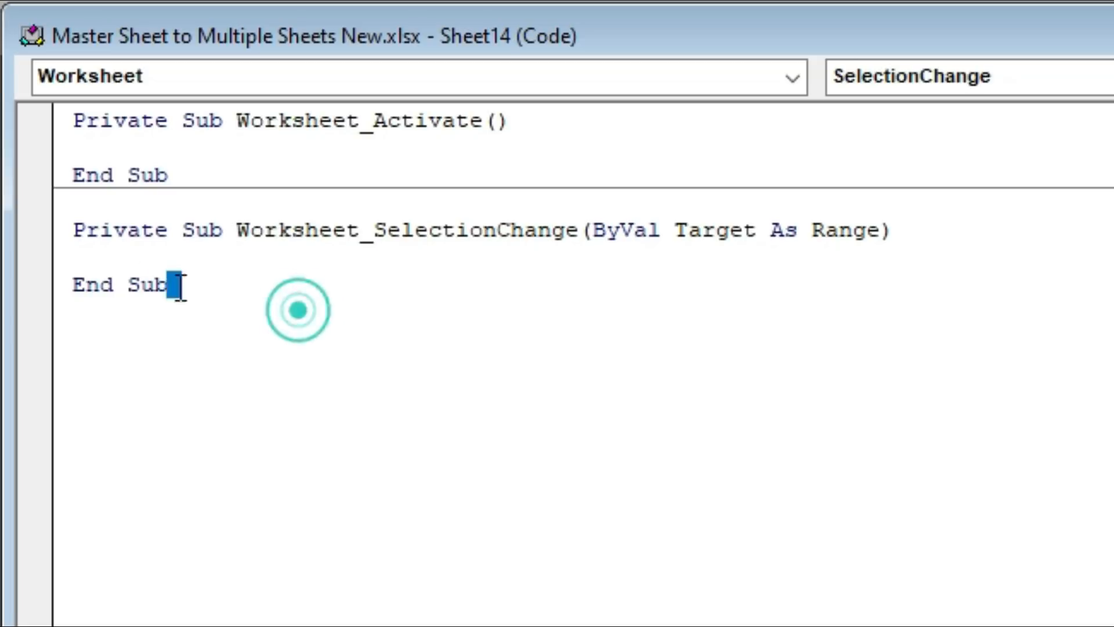
left_click_drag(180, 285, 62, 224)
left_click(401, 234)
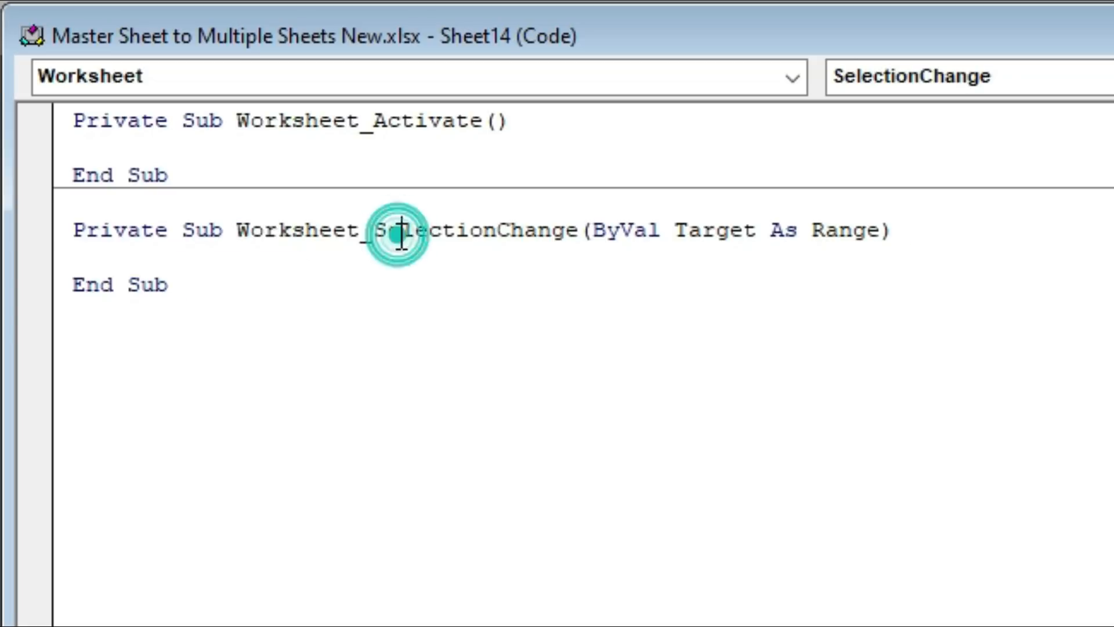
left_click_drag(384, 231, 583, 231)
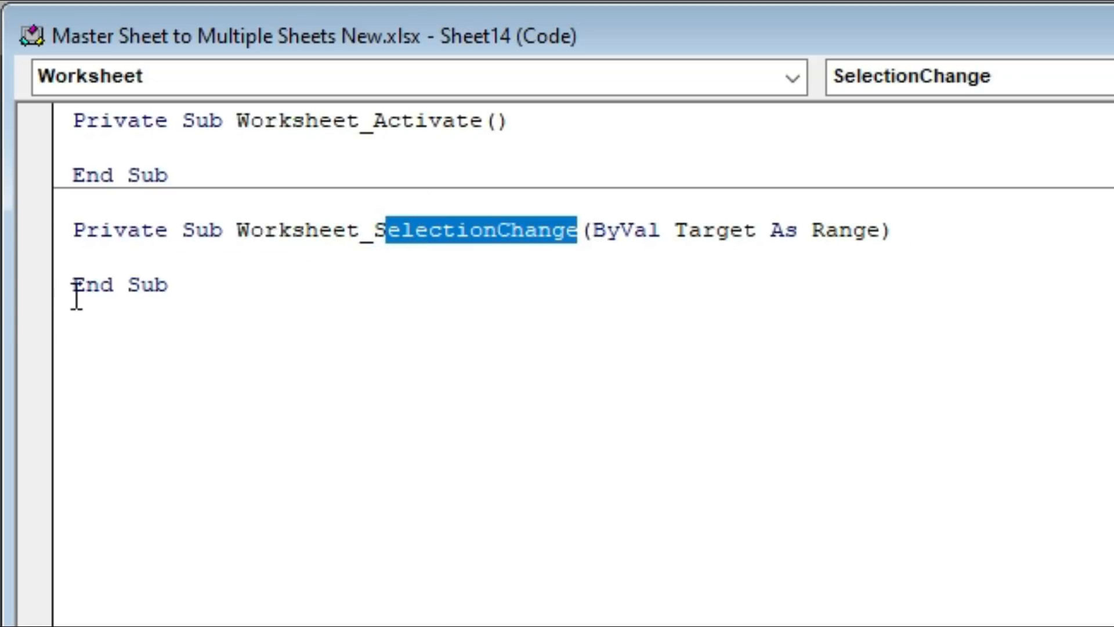
left_click_drag(243, 290, 68, 214)
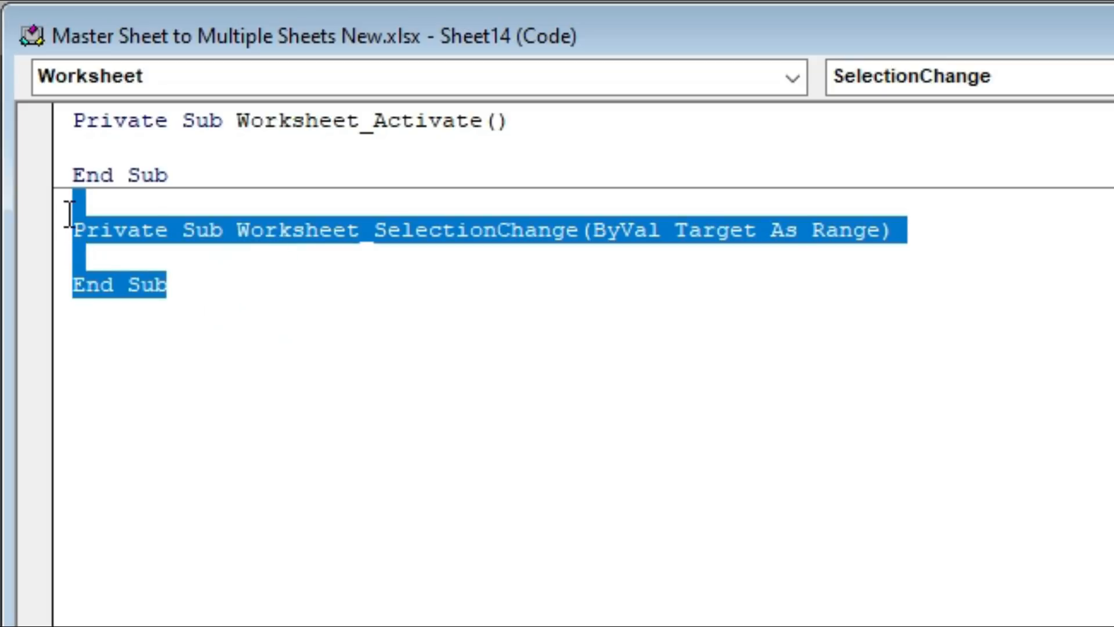
key("Delete")
Step: Add the line Call OmTraders inside the Worksheet_Activate procedure
left_click(77, 150)
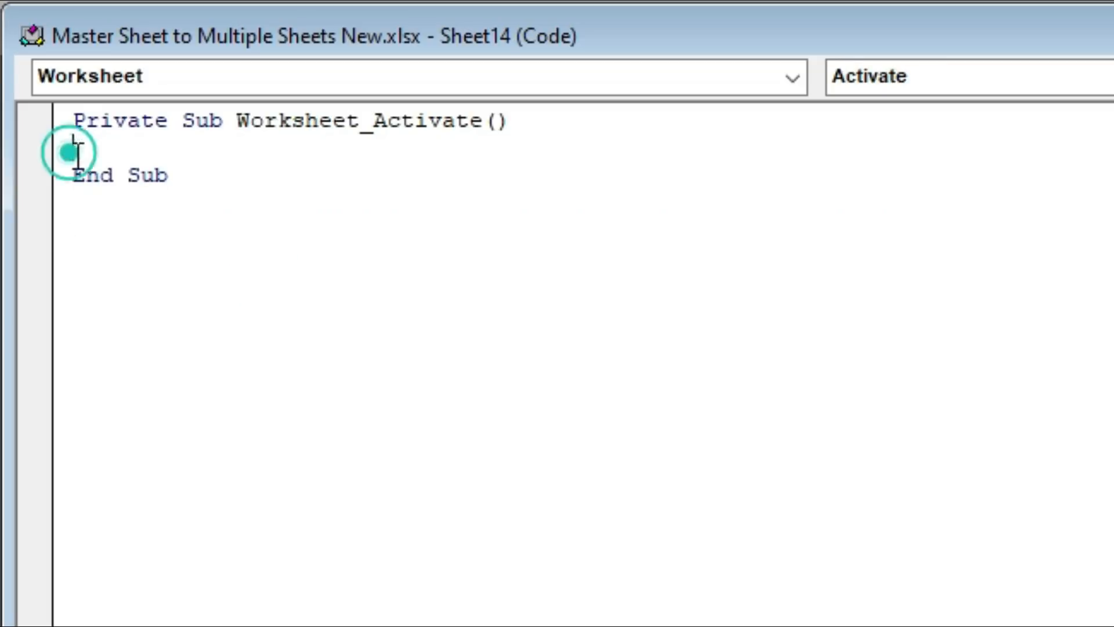
left_click(95, 145)
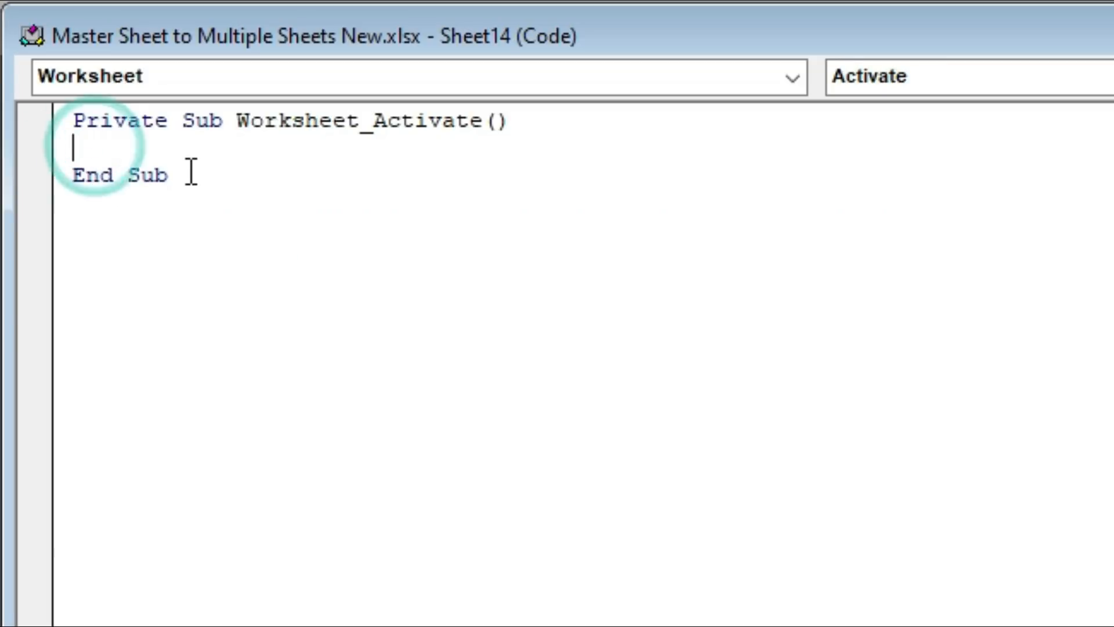
key("Return")
key("Return")
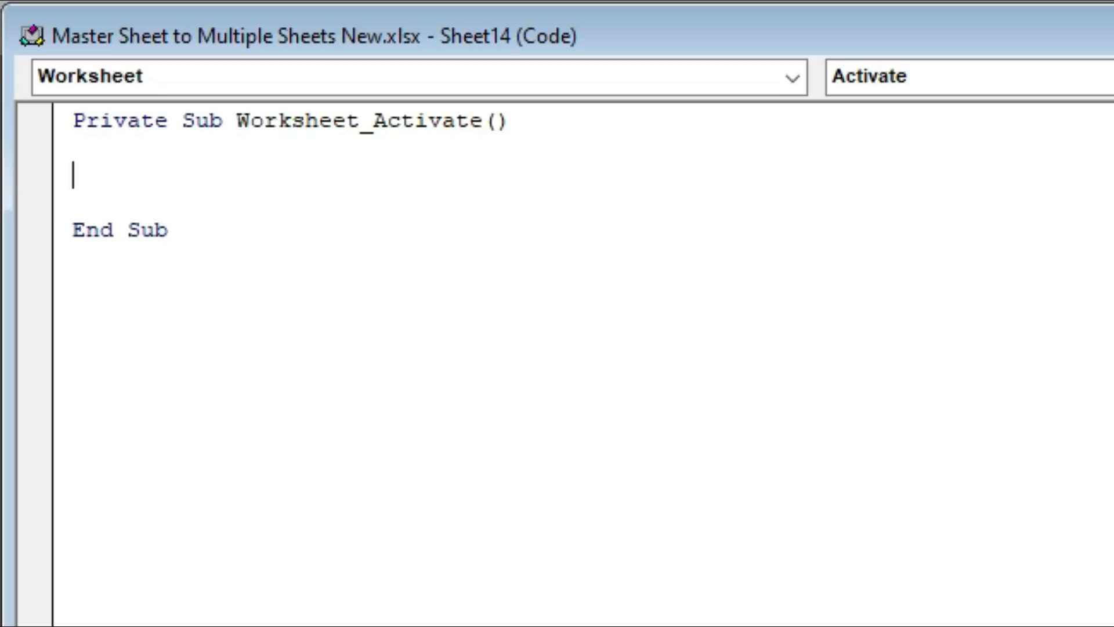
type("call")
type("om")
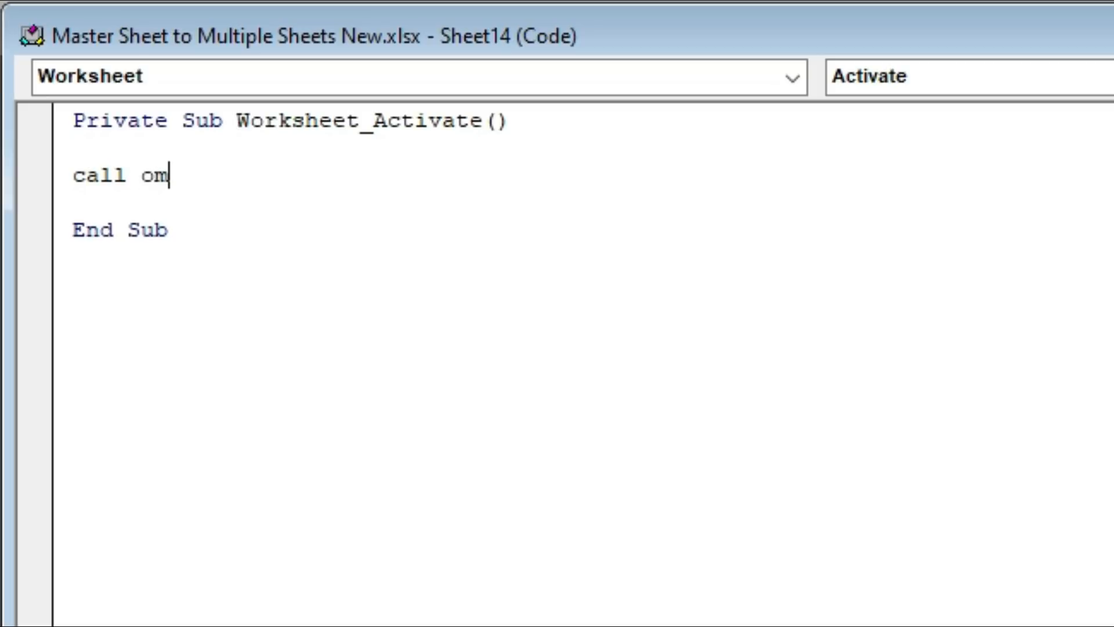
type("trade")
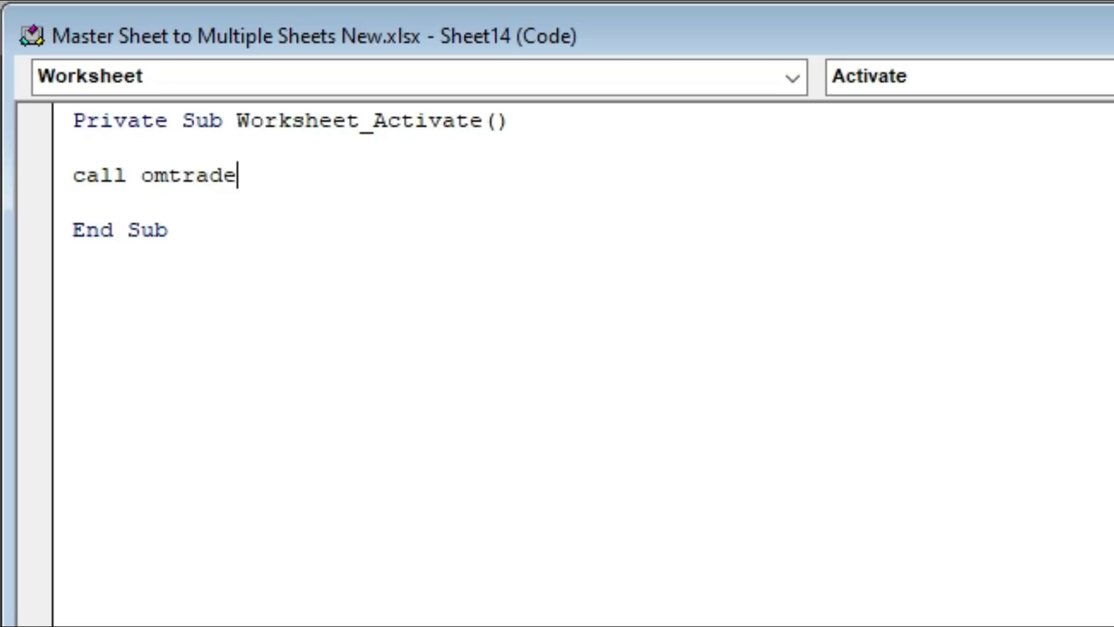
type("rs")
left_click(326, 182)
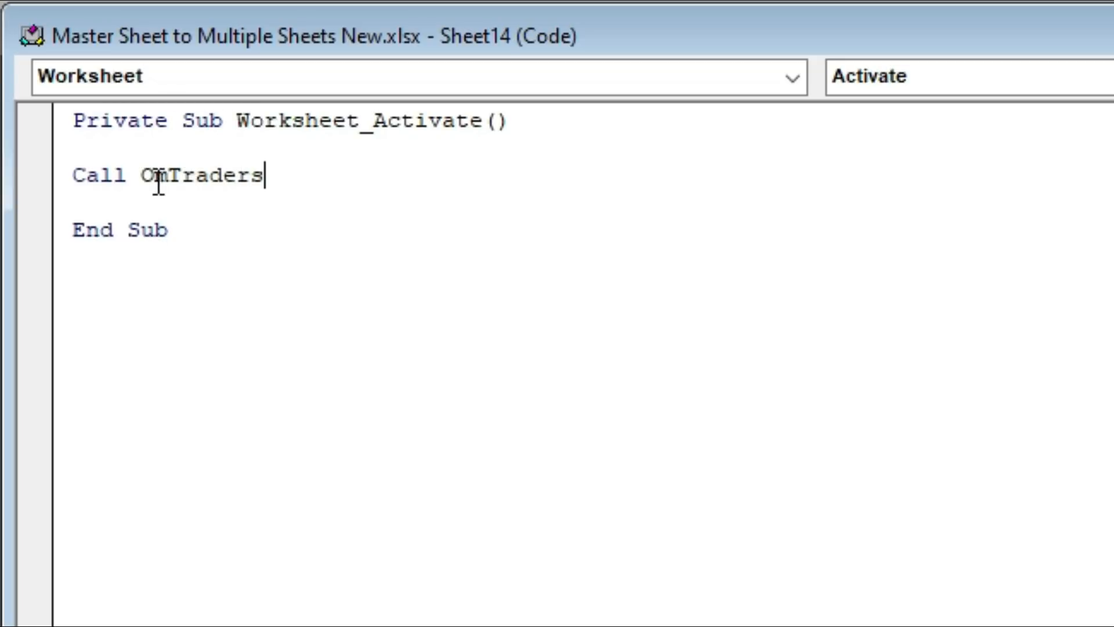
Step: Review the Worksheet_Activate procedure and its OmTraders call, and close the code window and the Visual Basic editor
left_click_drag(152, 177, 273, 177)
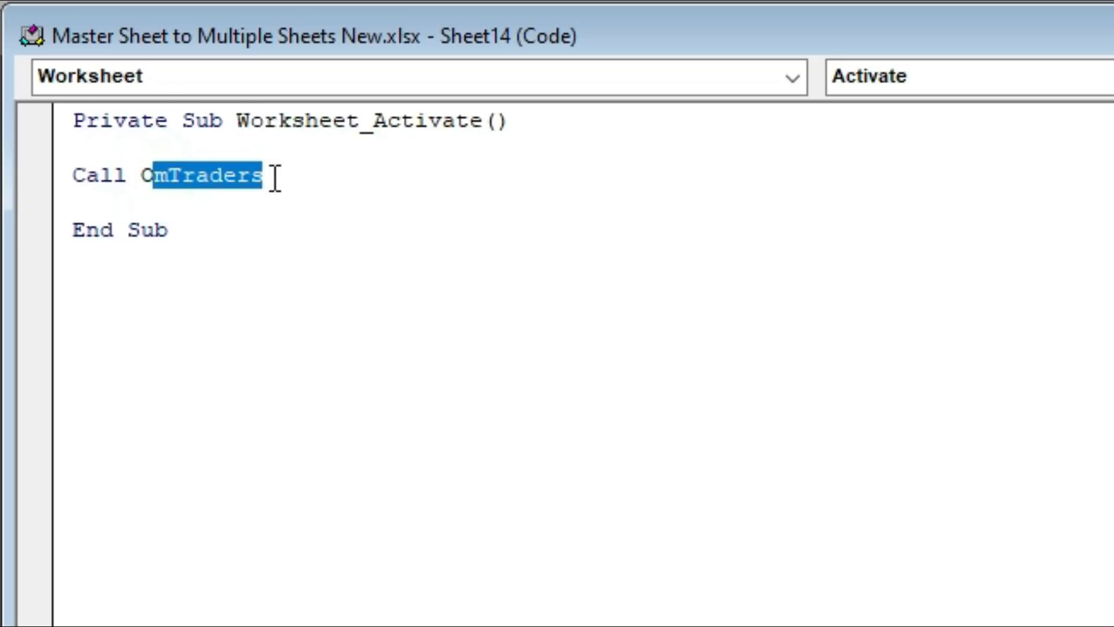
left_click(298, 179)
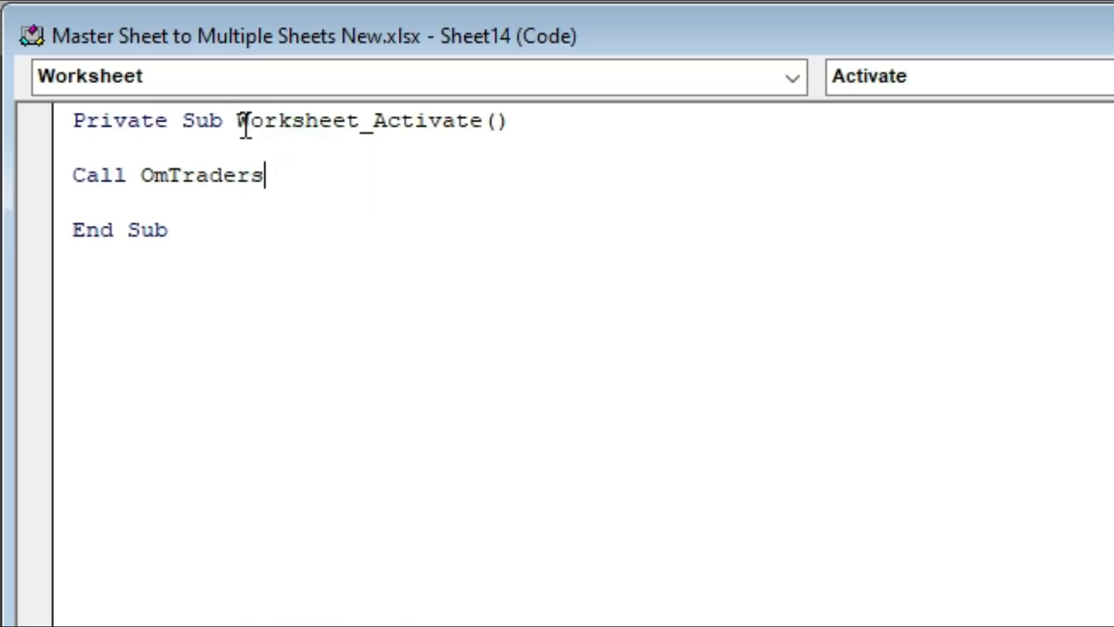
left_click_drag(236, 120, 525, 123)
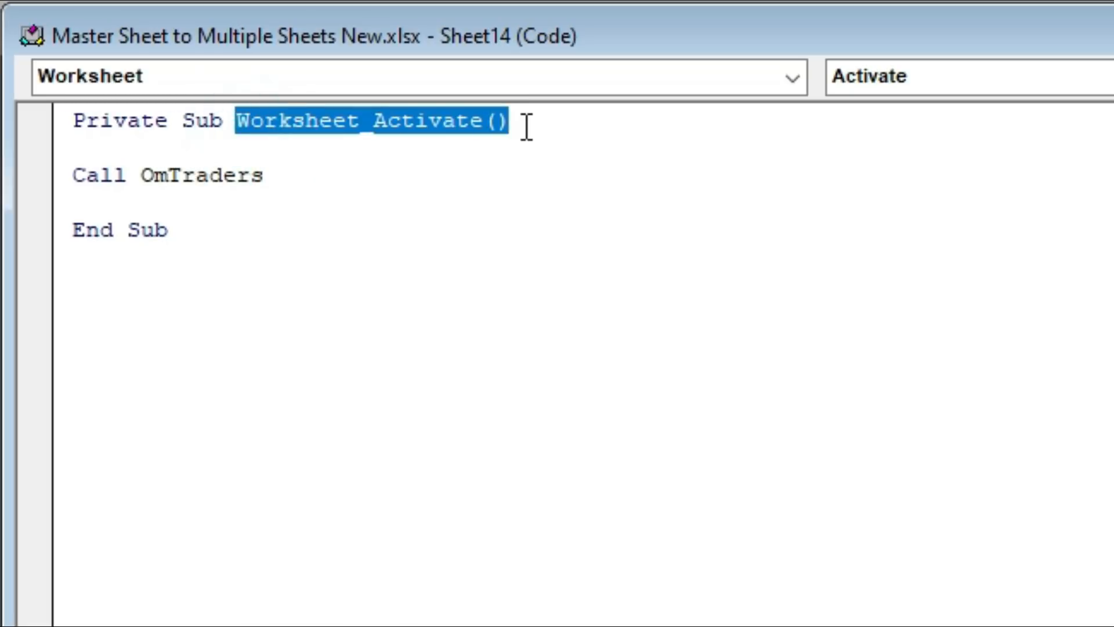
left_click(337, 178)
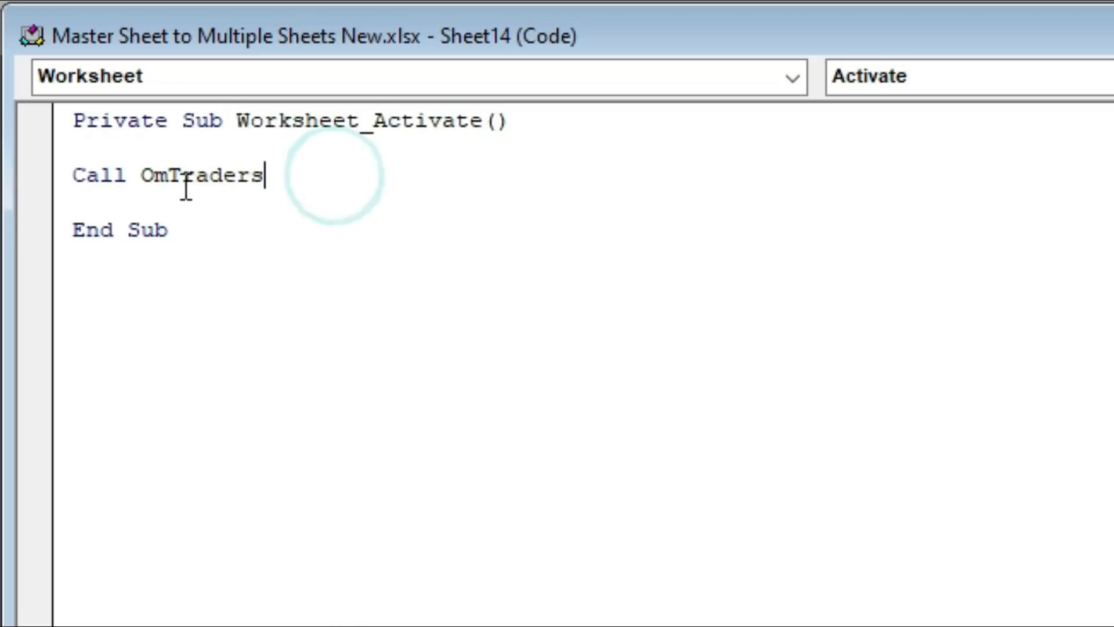
double_click(150, 175)
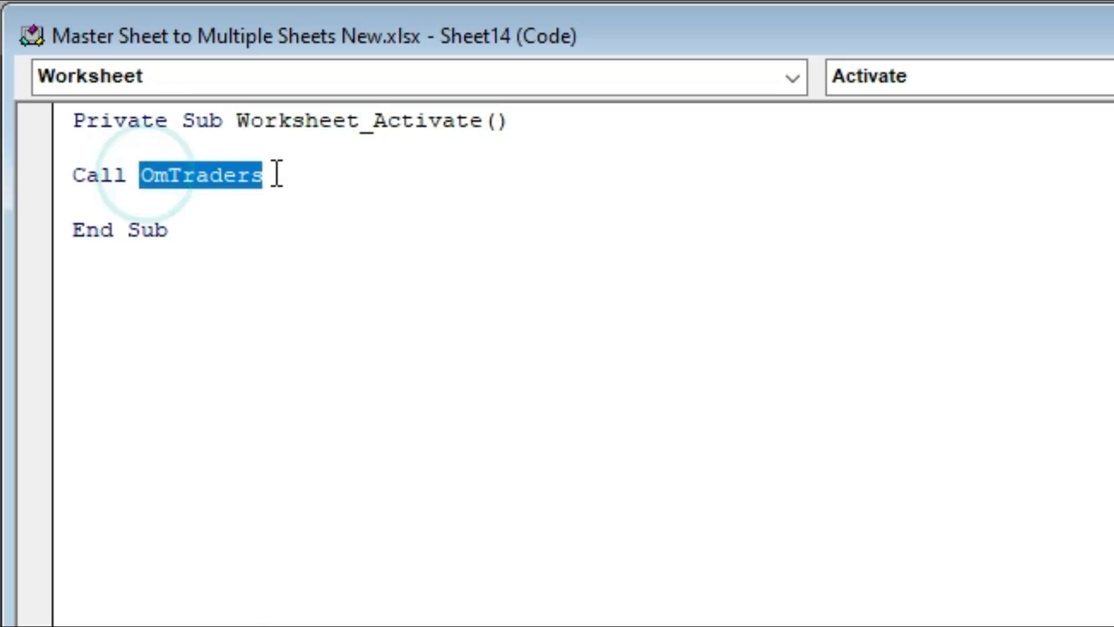
left_click(281, 174)
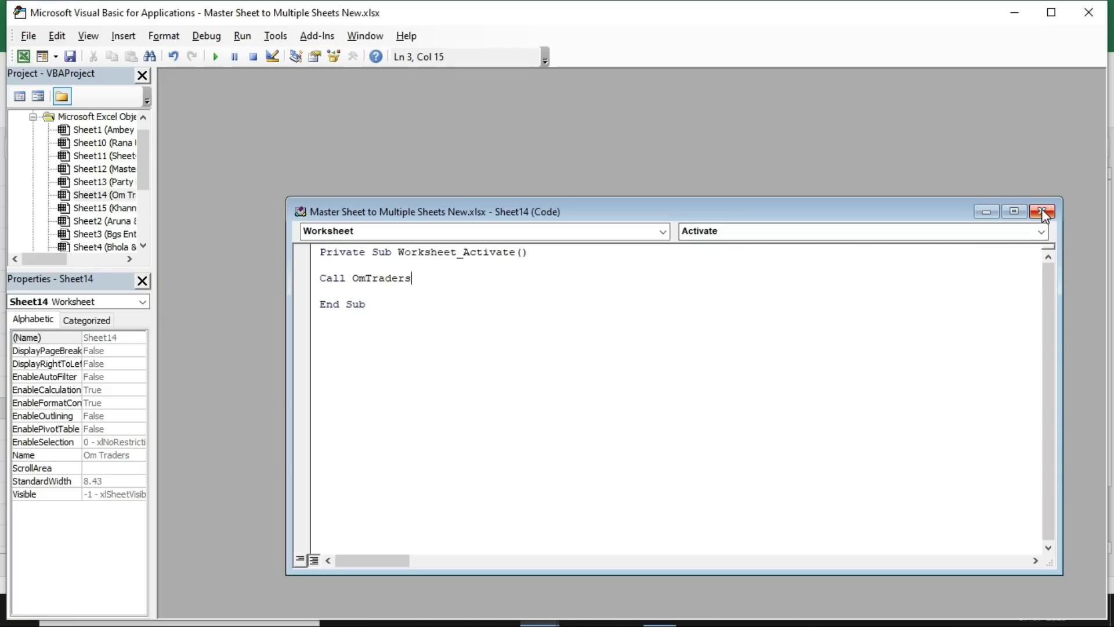
left_click(1043, 213)
left_click(1088, 12)
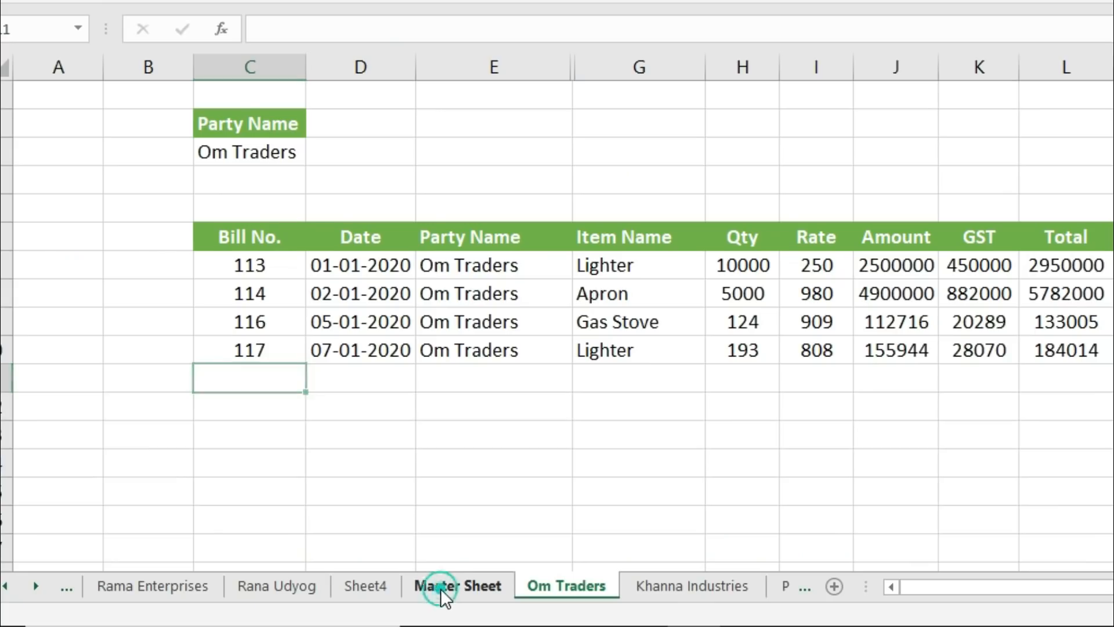
Step: Enter bill numbers 126, 127 and 128 in the next three empty rows of the Master Sheet
left_click(358, 564)
left_click(224, 490)
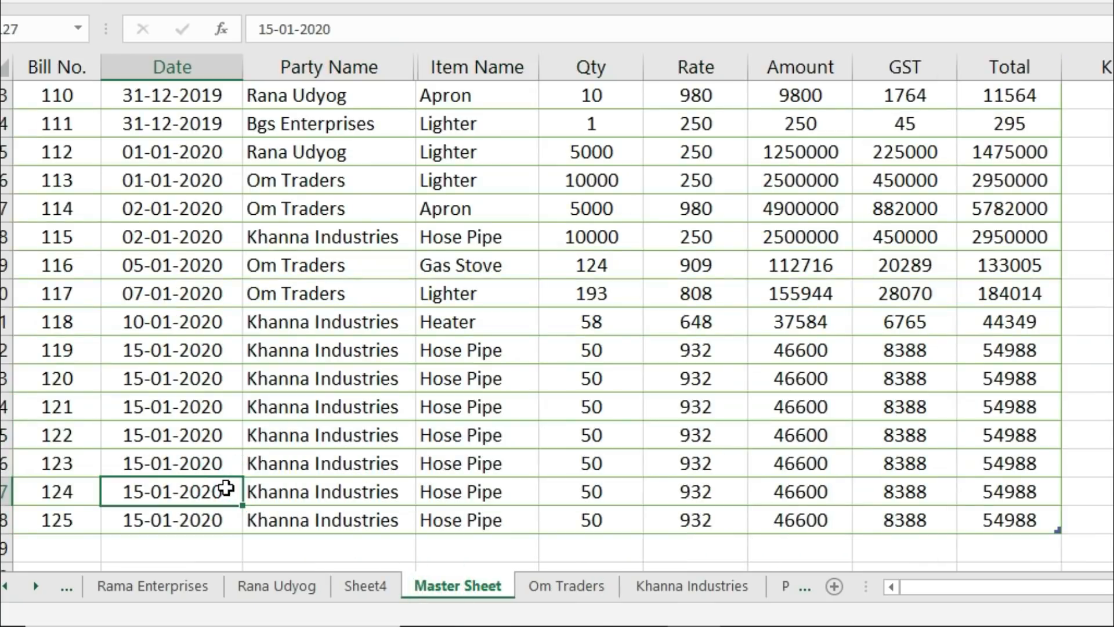
key("Down")
key("Down")
key("Down")
key("Down")
key("Down")
key("Down")
key("Up")
key("Up")
key("Up")
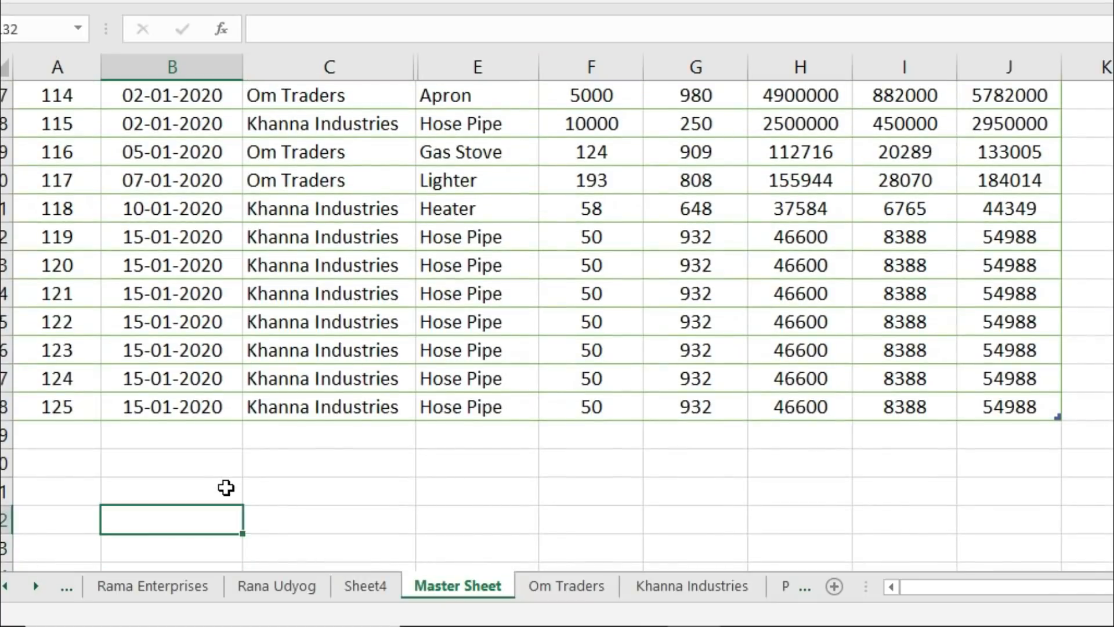
key("Up")
key("Left")
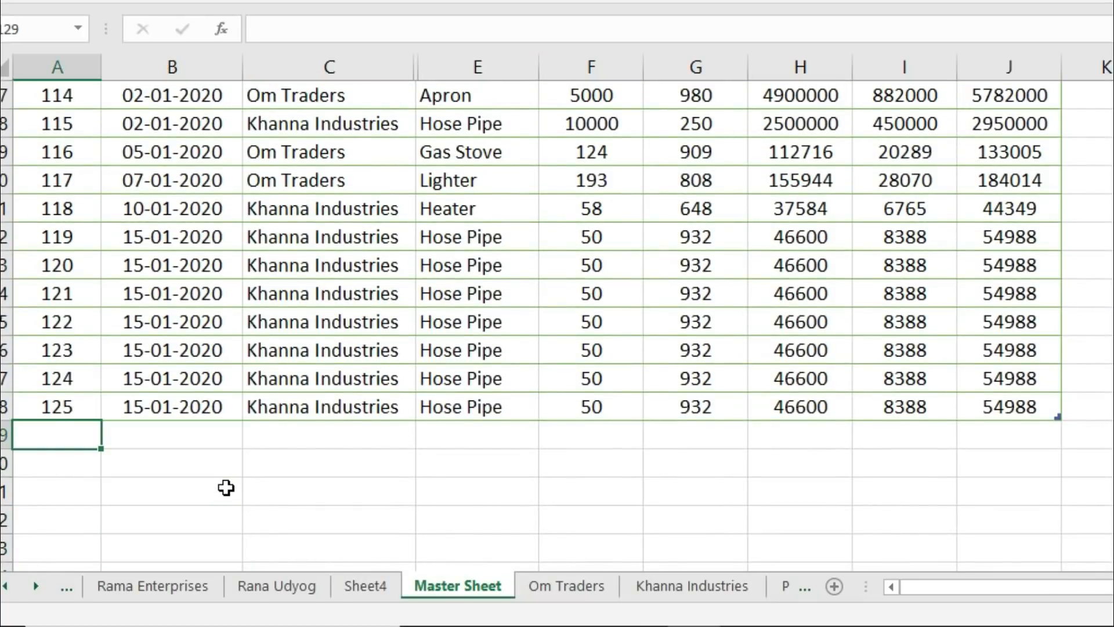
type("126")
key("Return")
type("127")
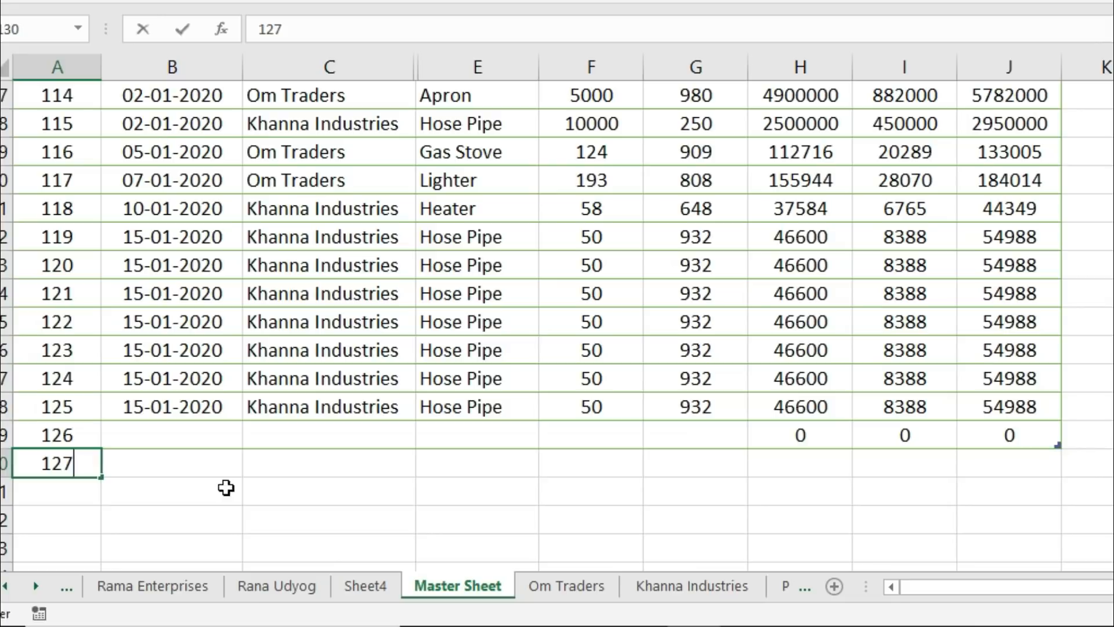
key("Return")
type("128")
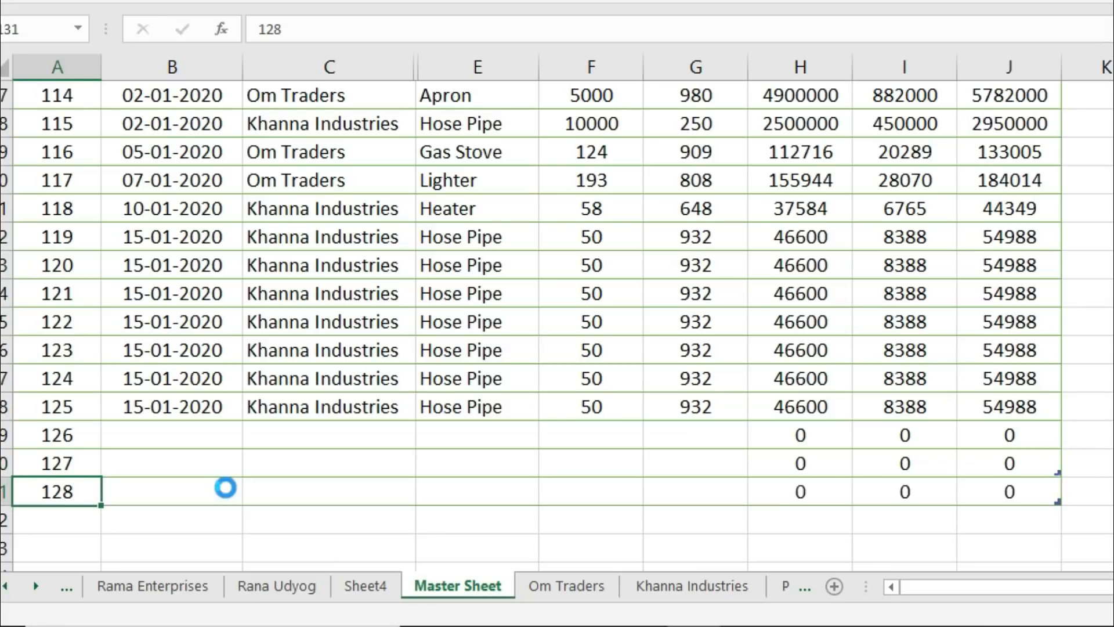
key("Tab")
Step: Fill the date of bill 125 down to bills 126 through 128
key("Up")
key("Up")
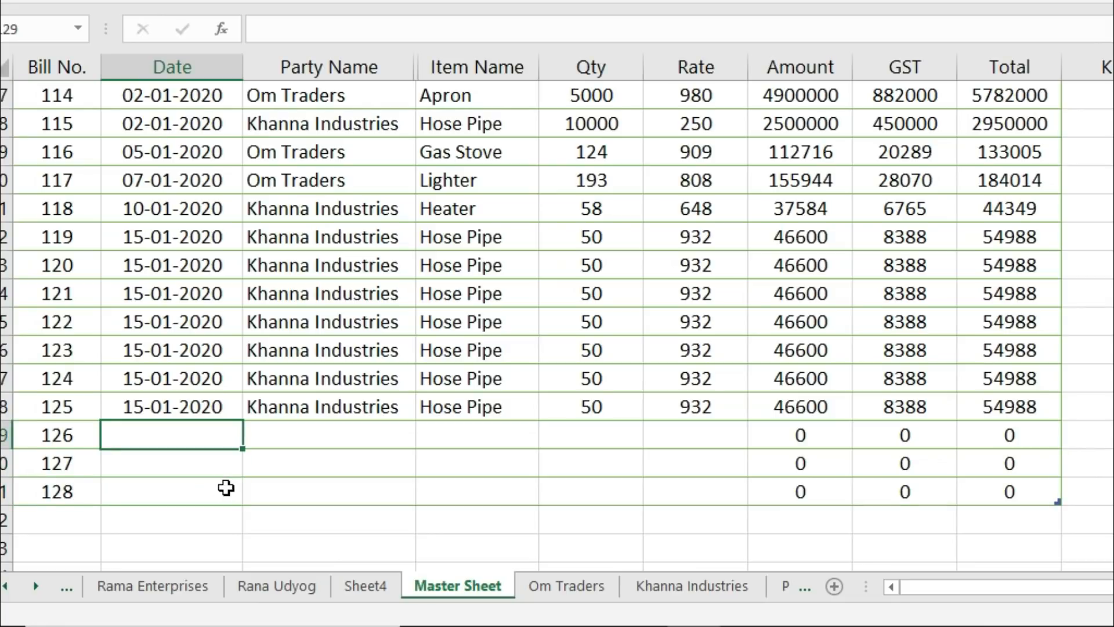
key("Up")
key("shift+Down")
key("shift+Down")
key("shift+Down")
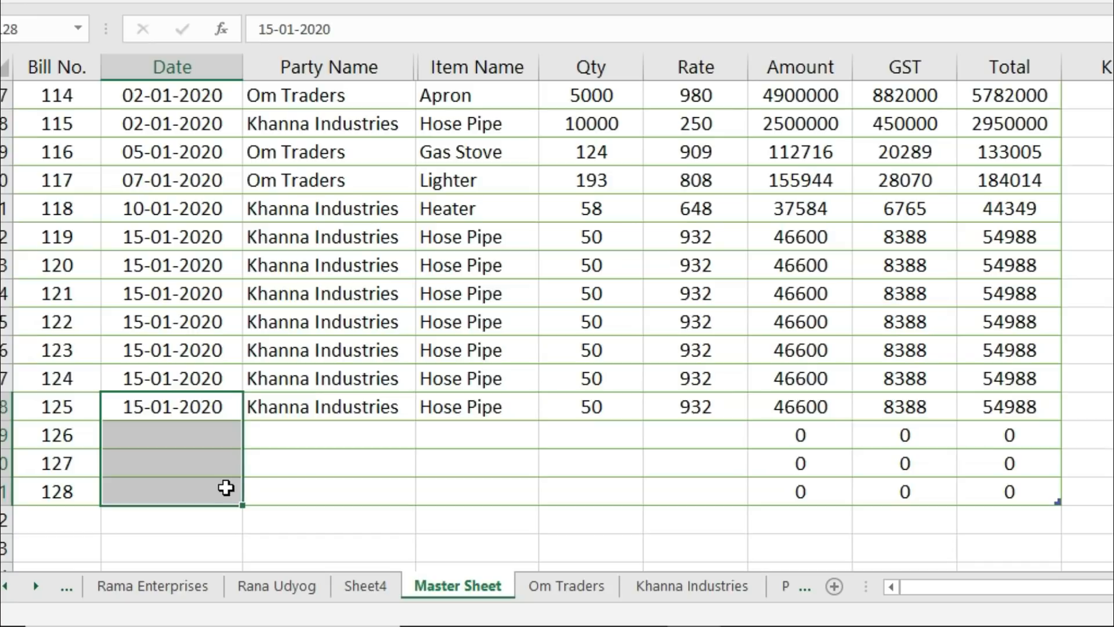
key("ctrl+d")
Step: Choose Om Traders as the party for bill 126 and fill it down to bills 127 and 128
key("Down")
key("Right")
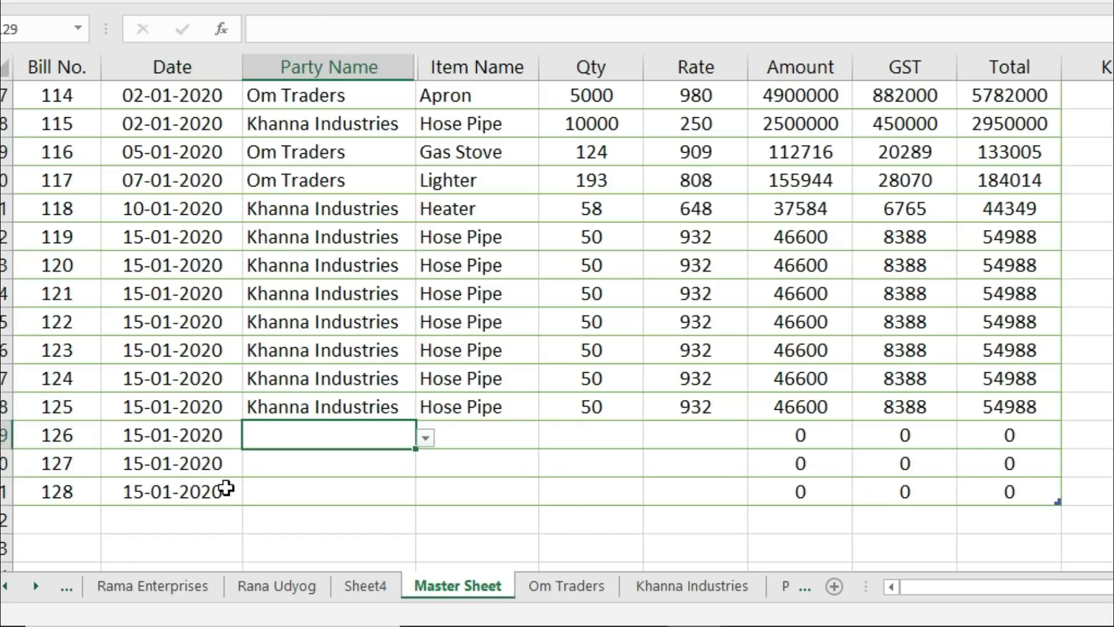
left_click(435, 440)
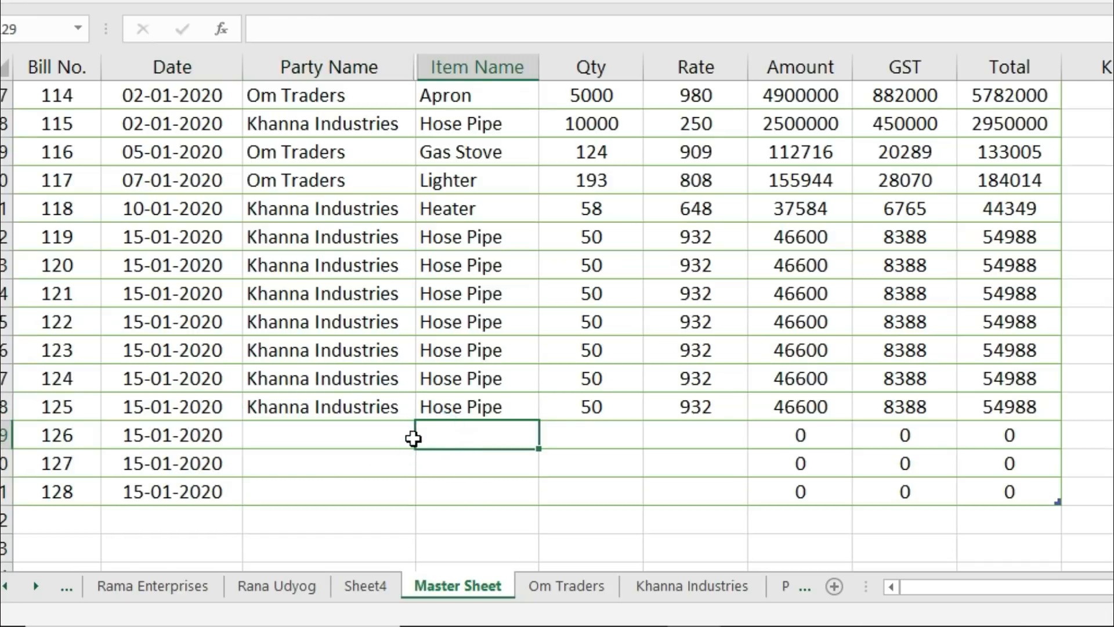
left_click(390, 436)
left_click(418, 436)
left_click_drag(417, 501, 414, 558)
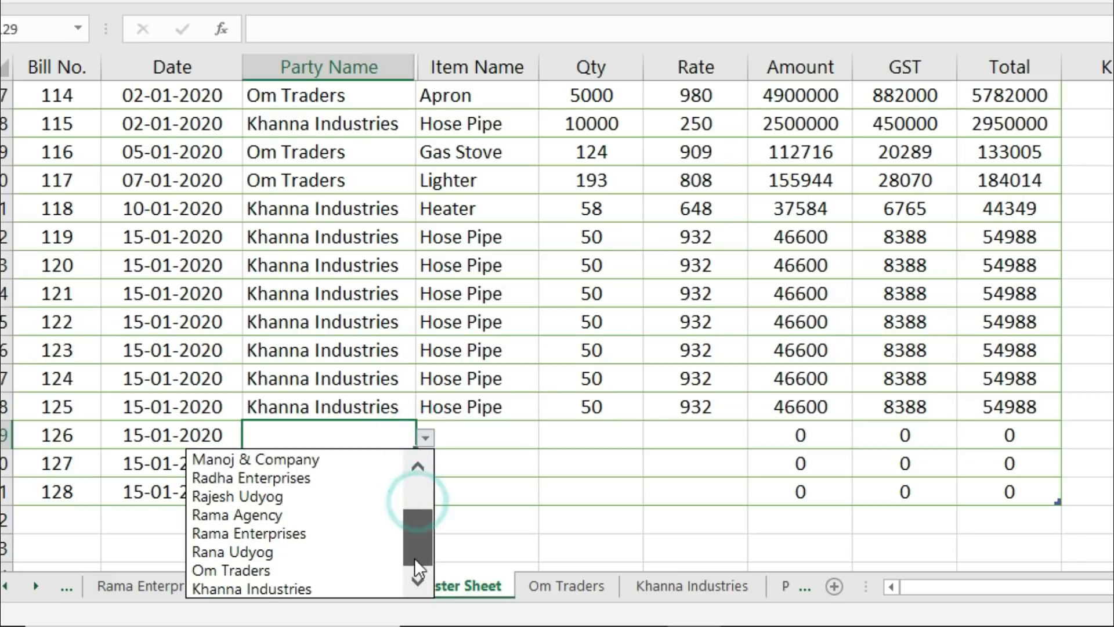
left_click(312, 570)
left_click(340, 461)
left_click_drag(364, 435, 350, 494)
key("ctrl+d")
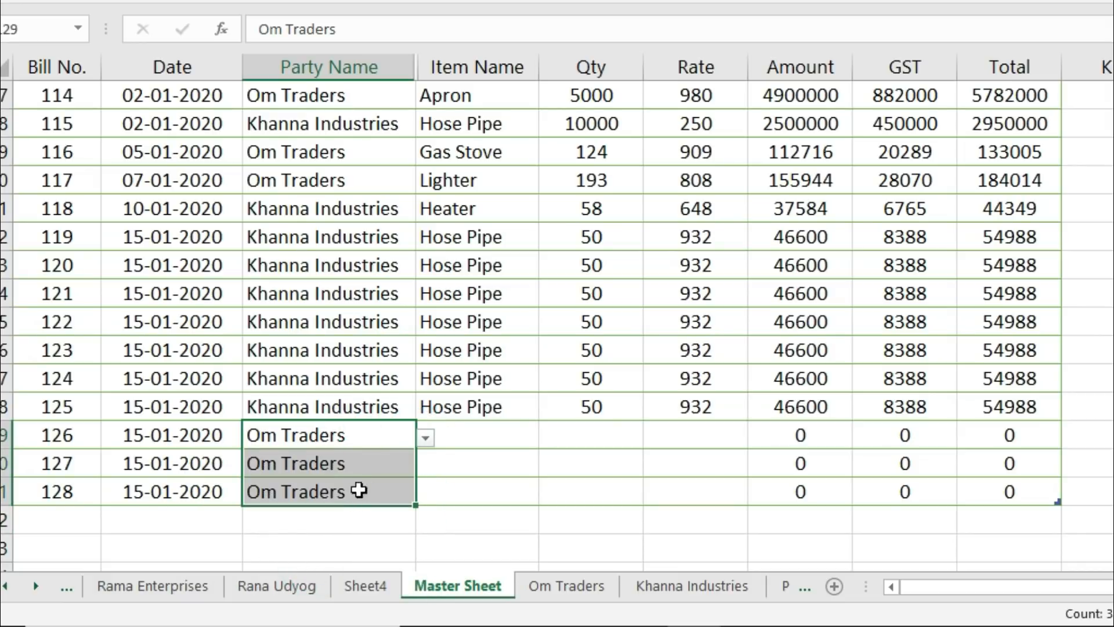
Step: Enter item Heater, quantity 1000 and rate 1500 for bill 126, and fill them down to bills 127 and 128
left_click(490, 434)
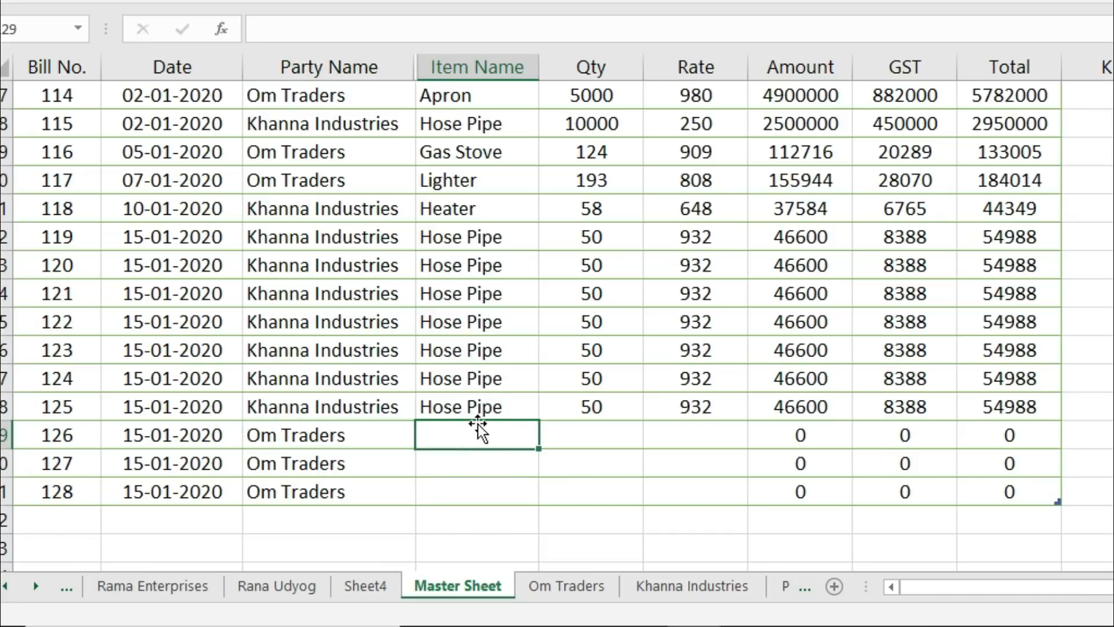
type("heater")
key("Tab")
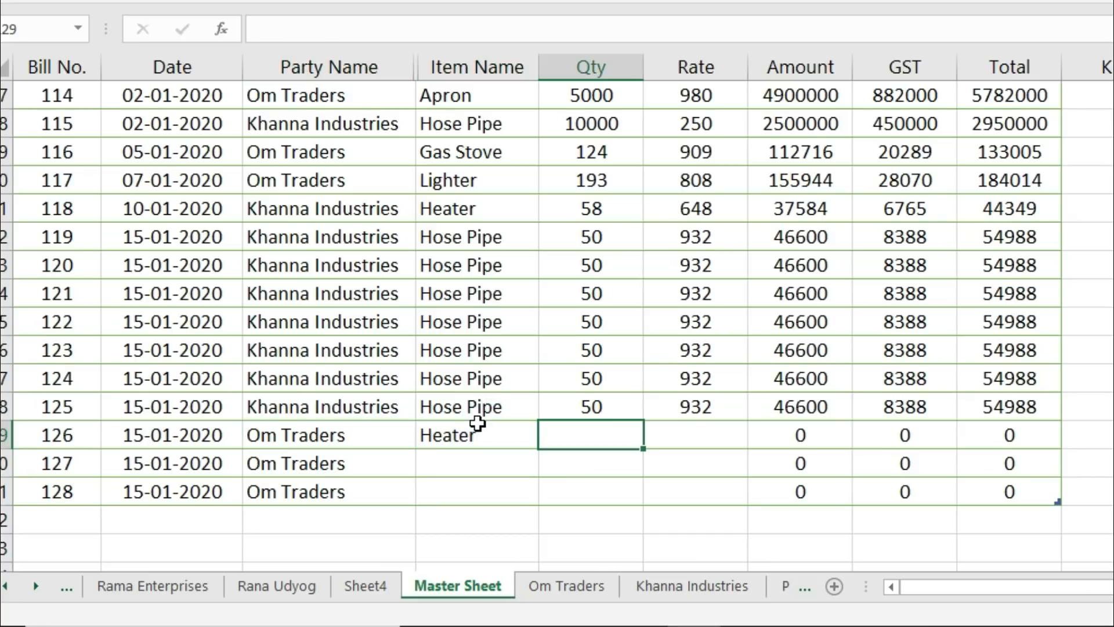
type("1000")
key("Tab")
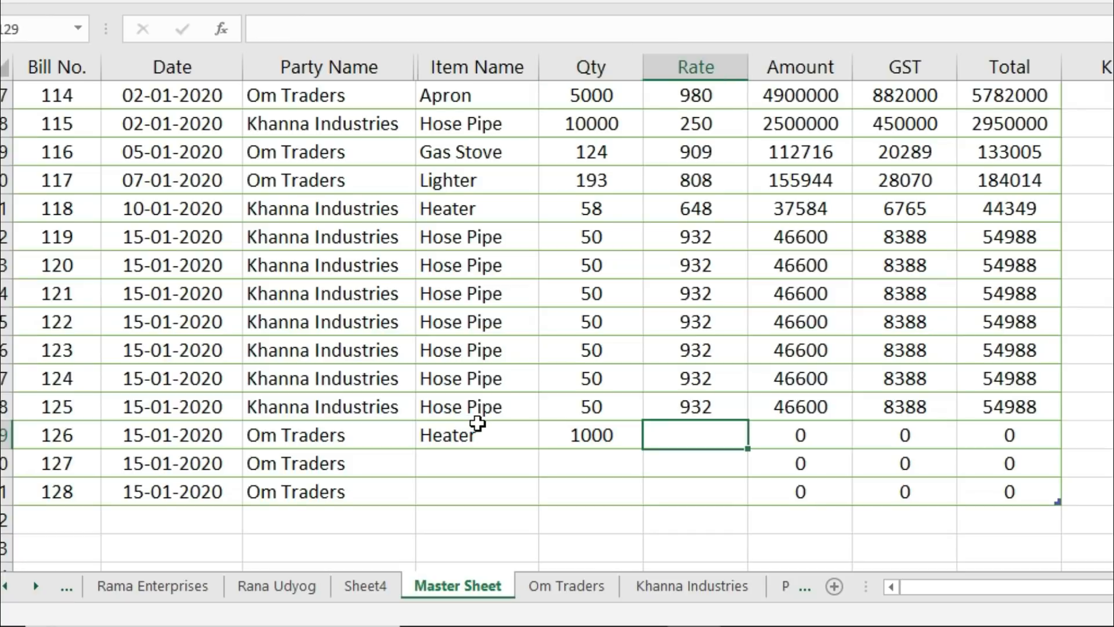
type("1500")
key("Tab")
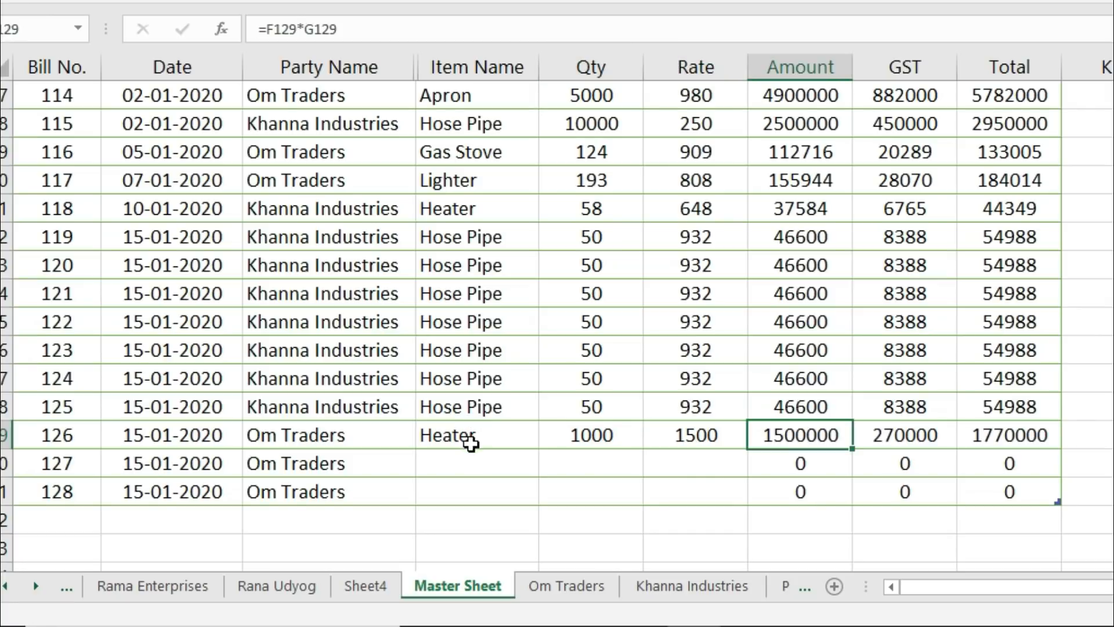
left_click_drag(472, 440, 678, 483)
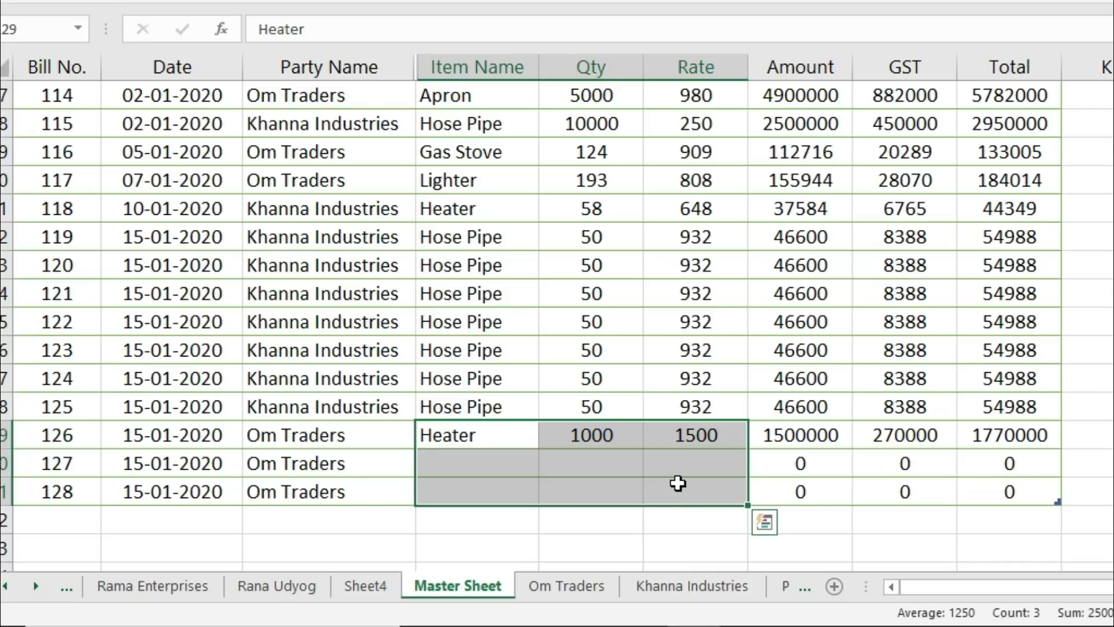
key("ctrl+d")
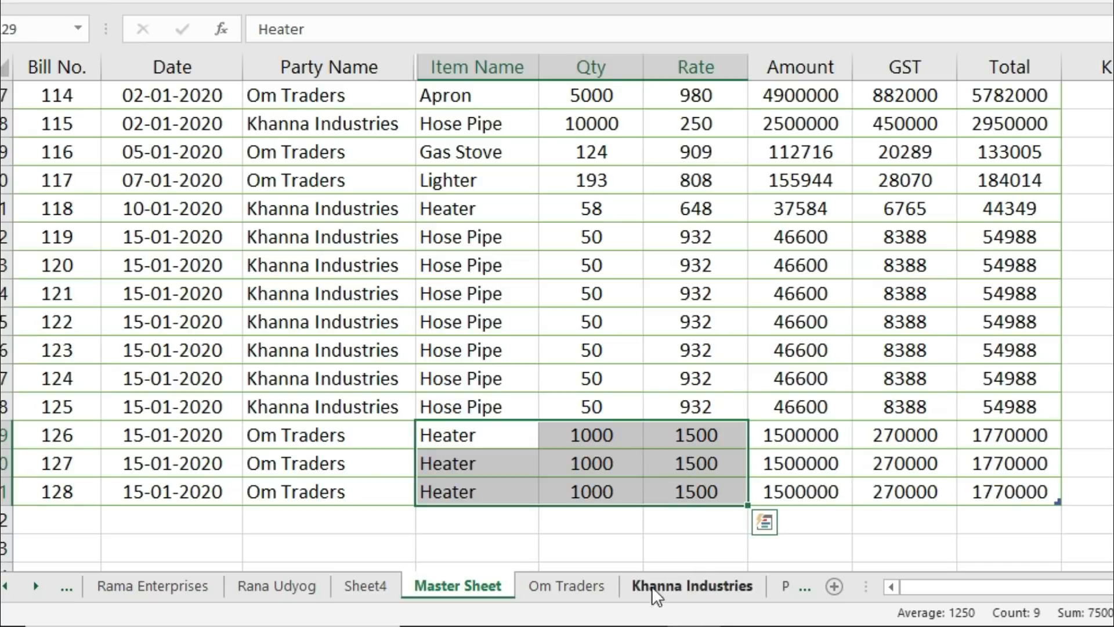
Step: Open the Om Traders sheet and check its rows for bills 126 through 128
left_click(566, 587)
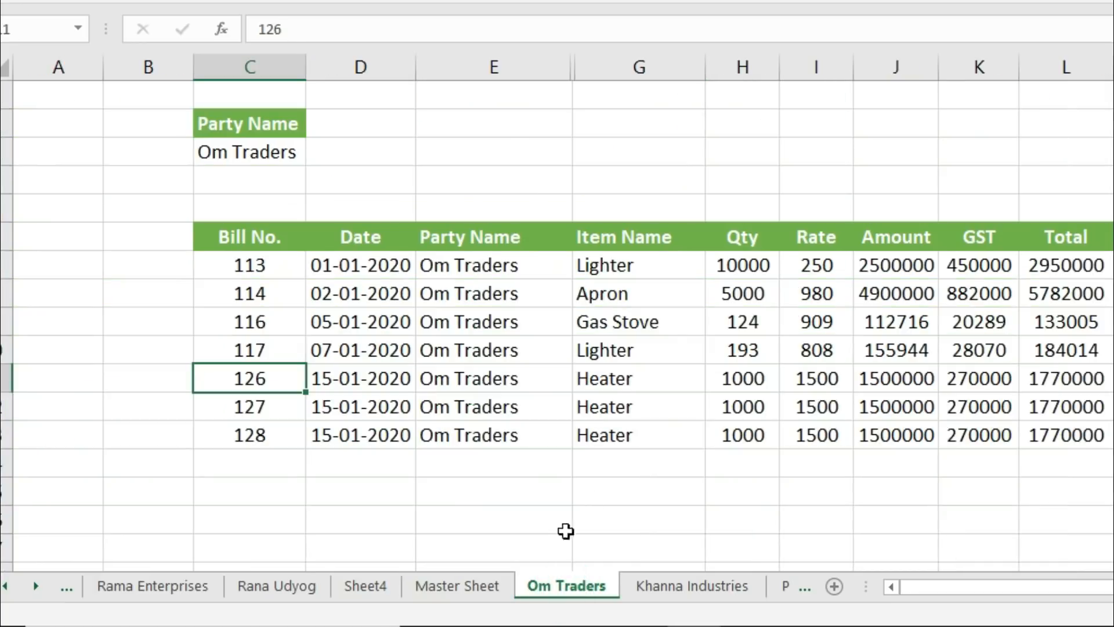
left_click(644, 454)
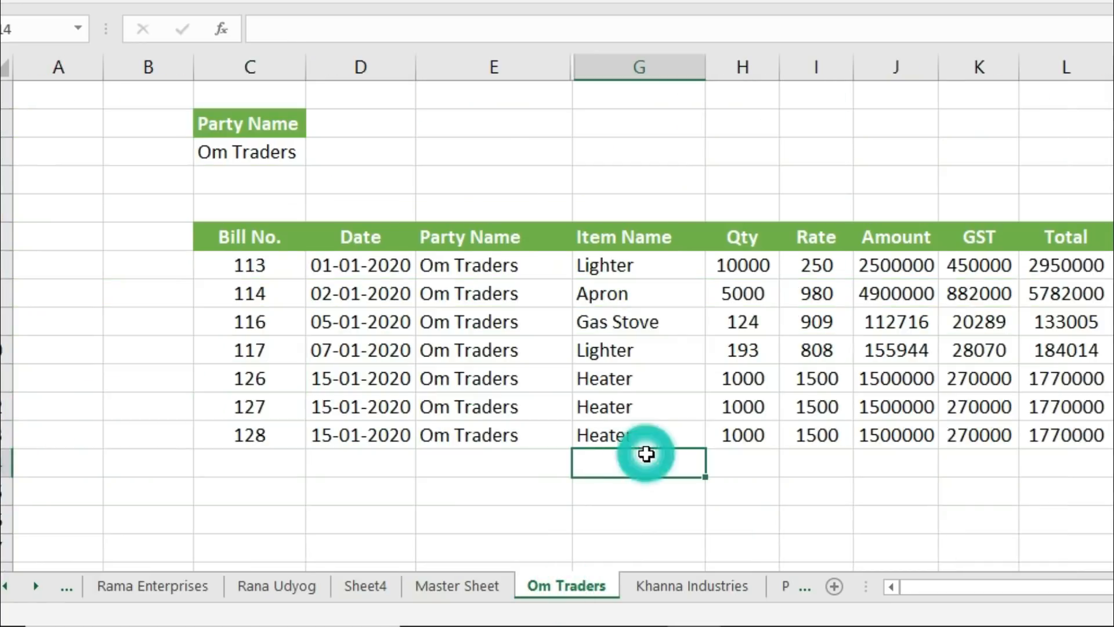
left_click(241, 378)
left_click_drag(265, 380, 1069, 428)
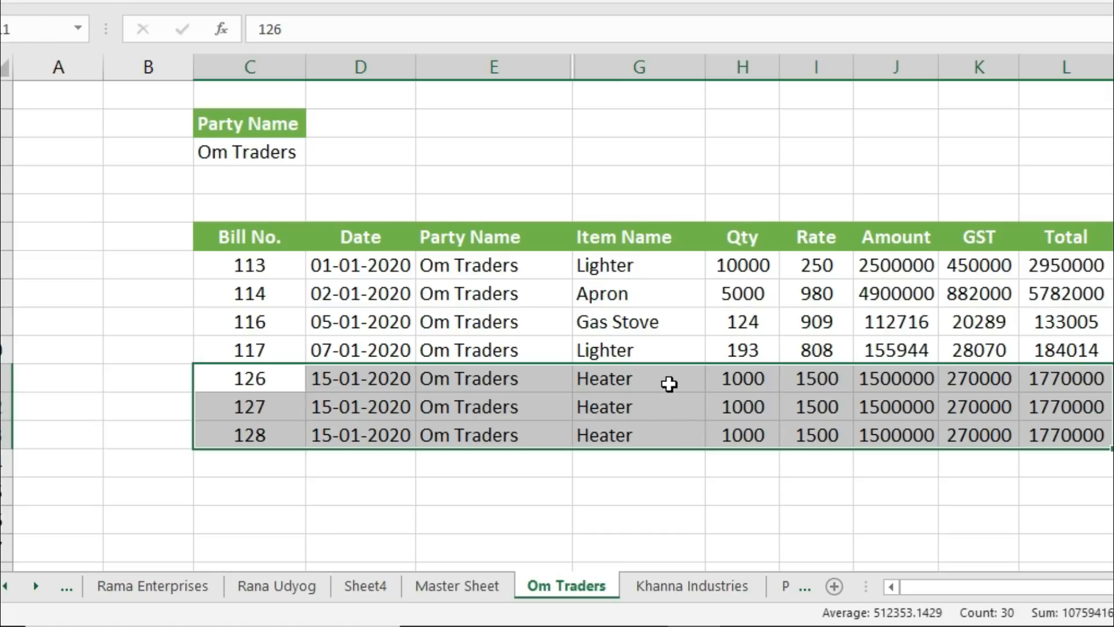
left_click(494, 200)
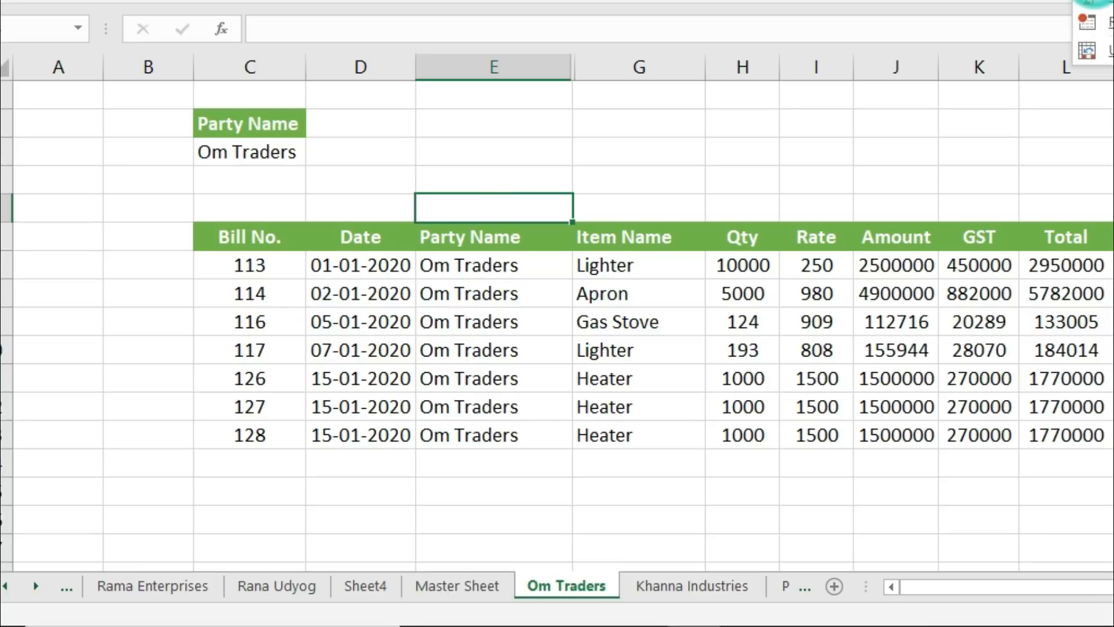
left_click(500, 180)
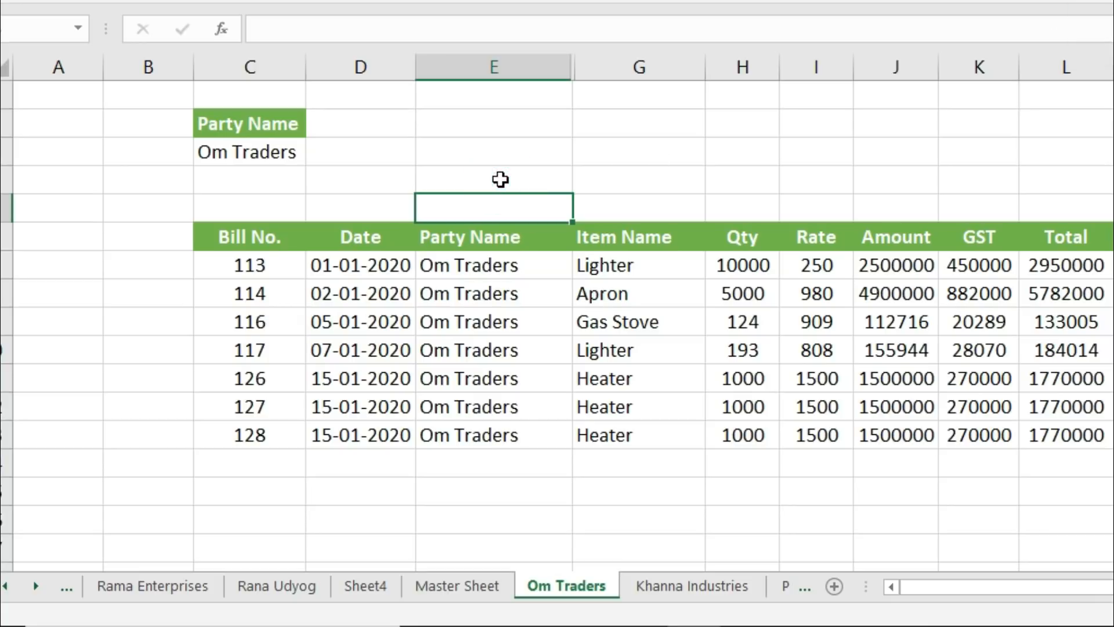
left_click(500, 179)
Step: Examine the extracted Om Traders table, its header row and the Party Name criteria range above it
left_click(234, 242)
left_click_drag(367, 239, 1070, 412)
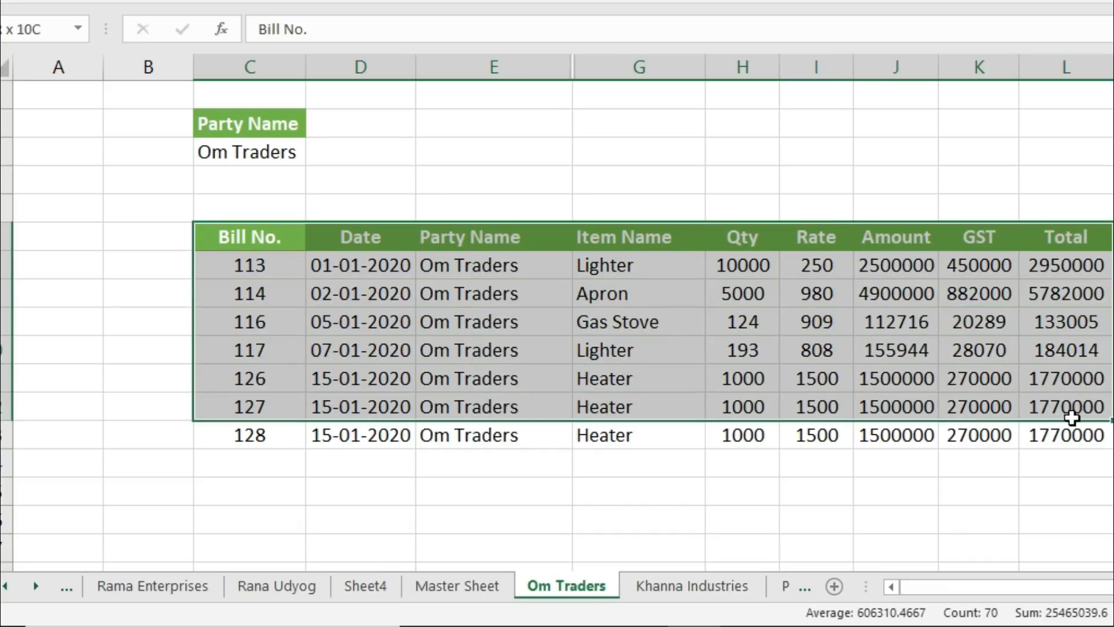
left_click(266, 184)
left_click(326, 170)
left_click(329, 152)
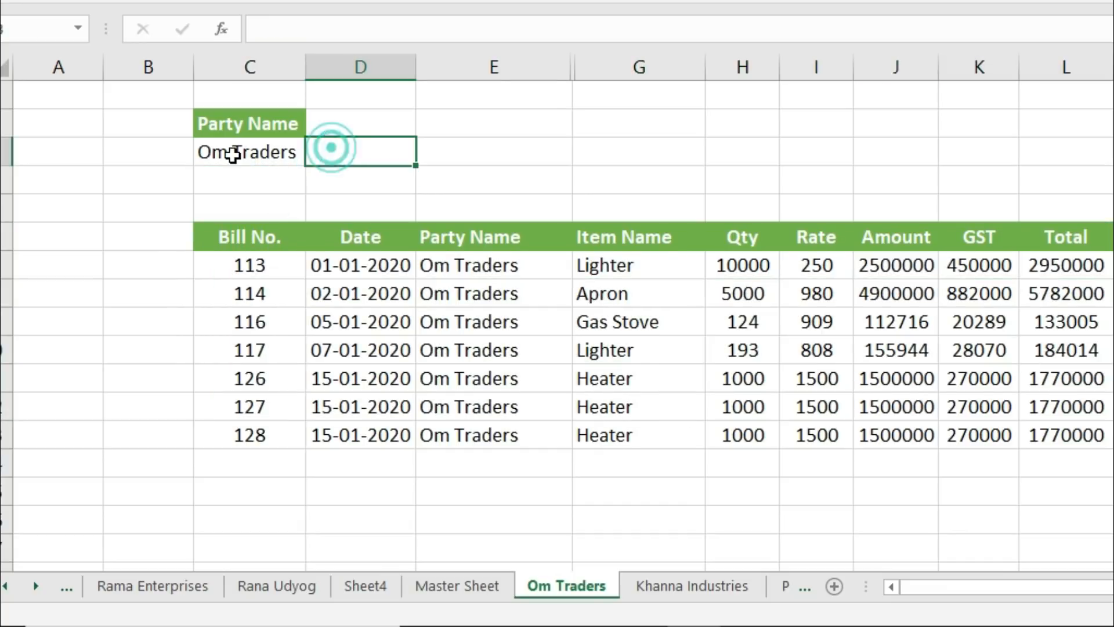
left_click(231, 150)
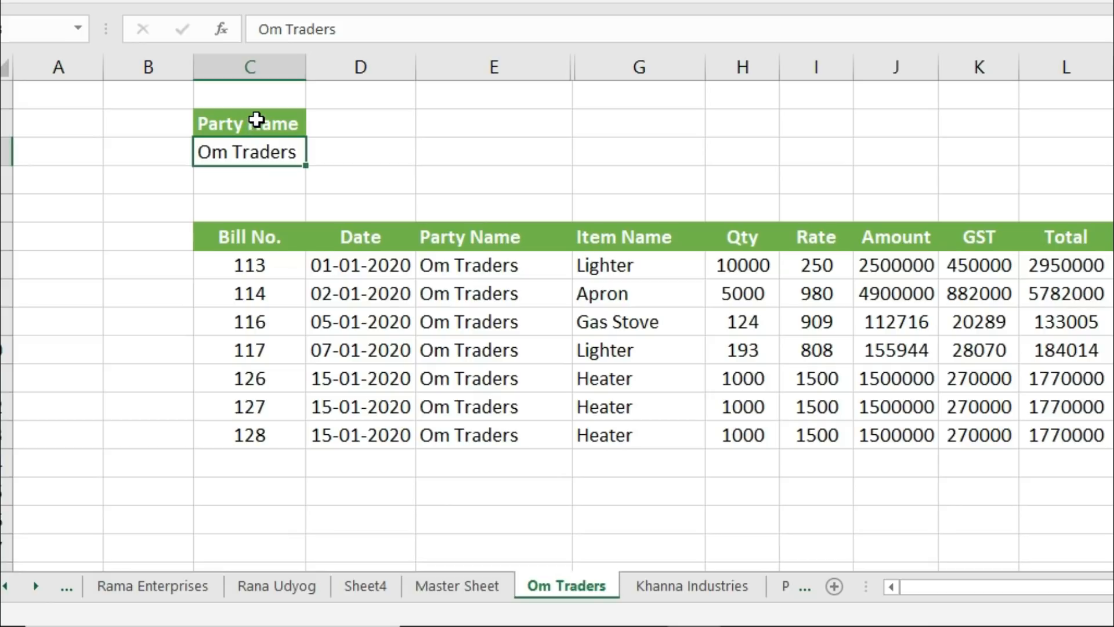
left_click(254, 120)
left_click_drag(262, 127, 261, 152)
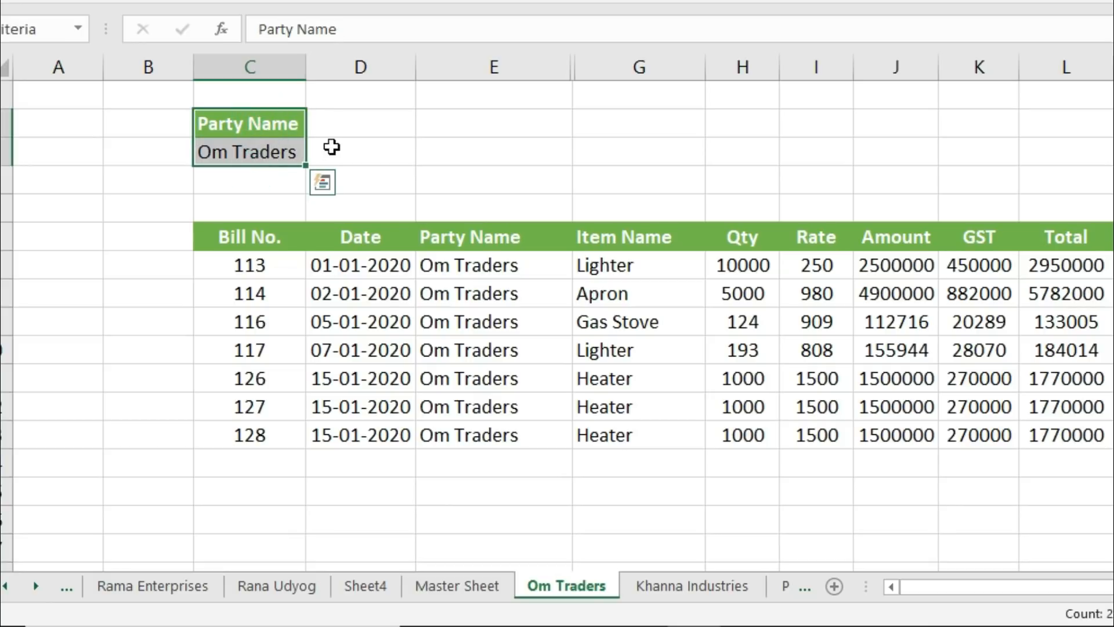
left_click(754, 145)
left_click(399, 147)
left_click(479, 118)
left_click(467, 152)
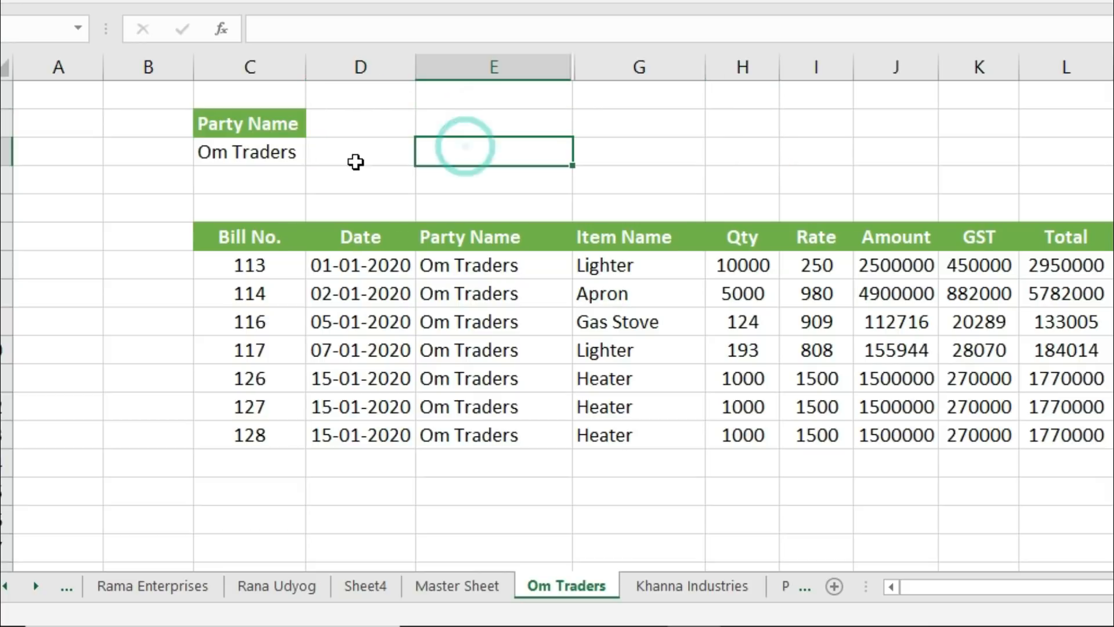
left_click(355, 160)
left_click(229, 238)
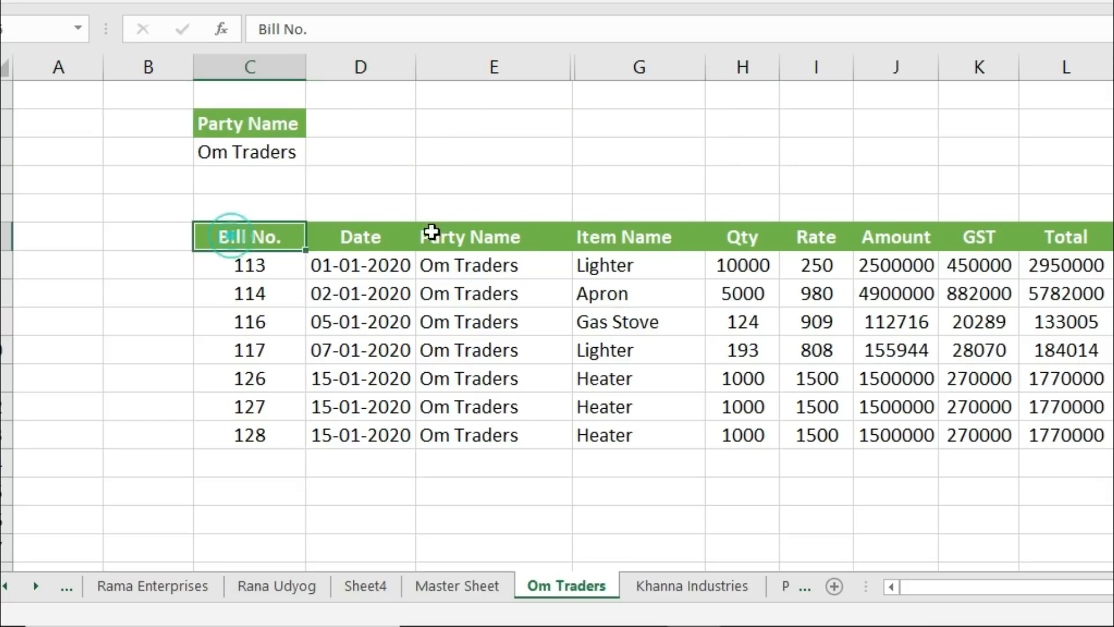
key("ctrl+shift+Right")
left_click(458, 290)
left_click(322, 351)
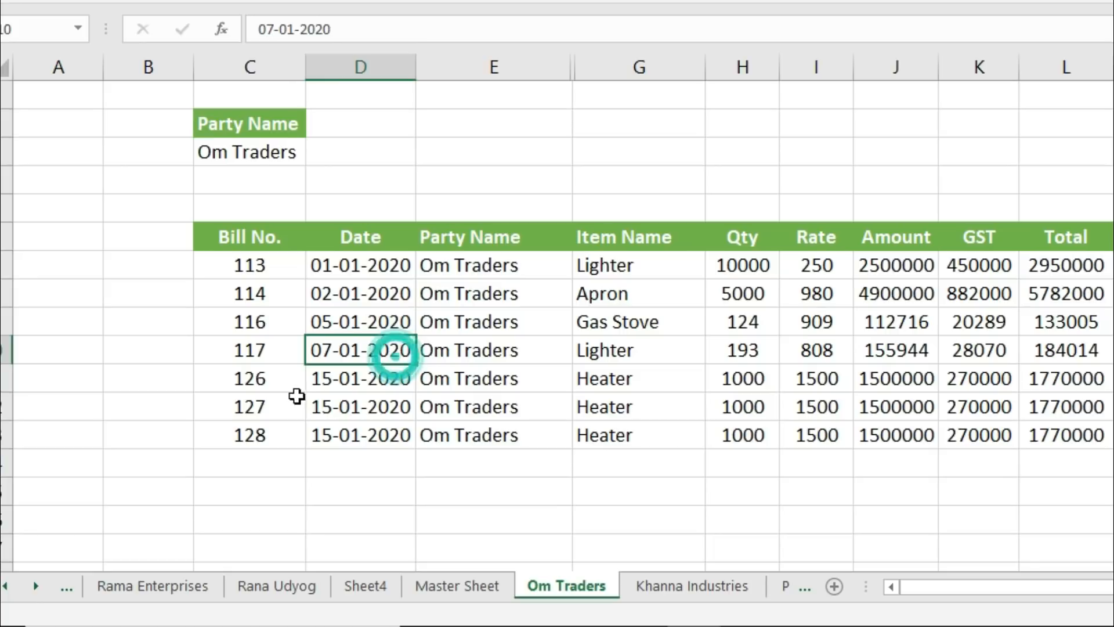
left_click(293, 405)
left_click(443, 408)
left_click(396, 171)
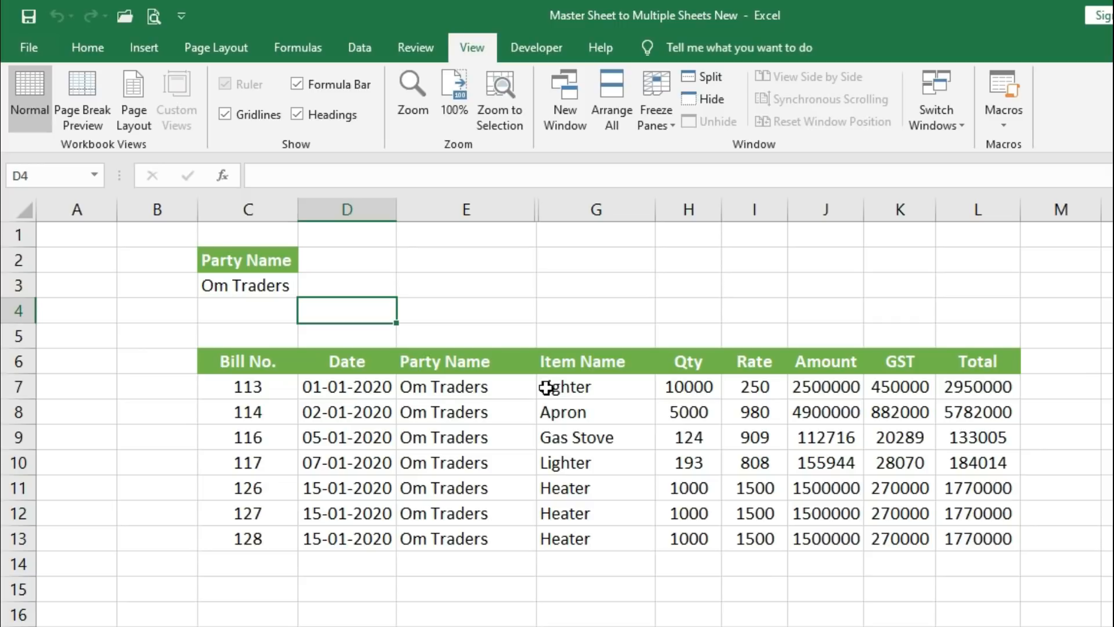
Step: Save the workbook to the Desktop as an Excel Macro-Enabled Workbook, keeping the name Master Sheet to Multiple Sheets New
key("F12")
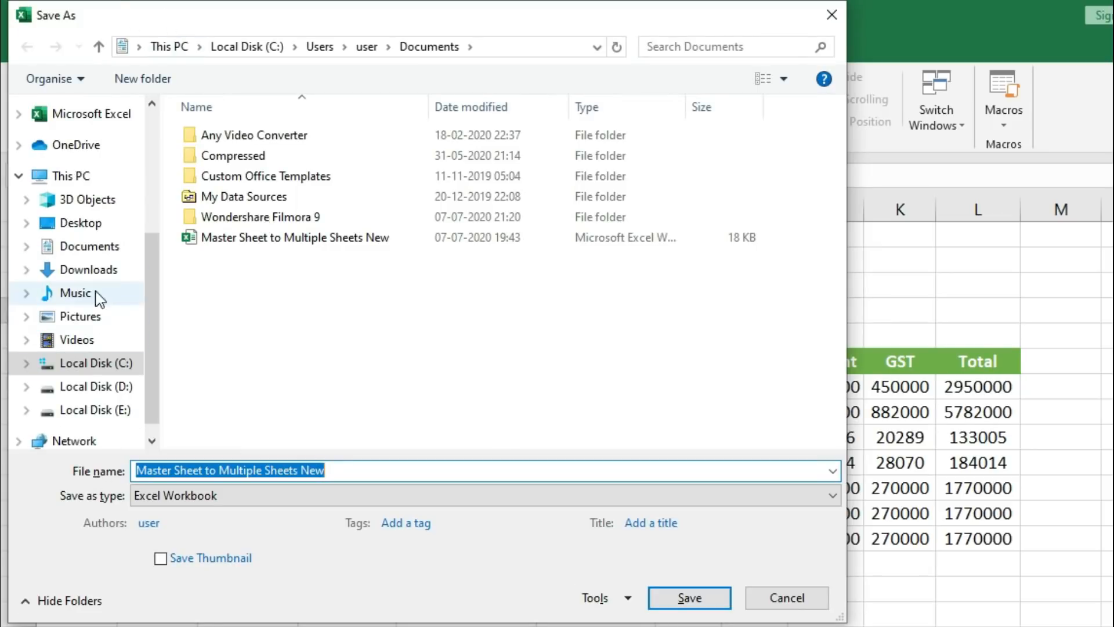
left_click(98, 227)
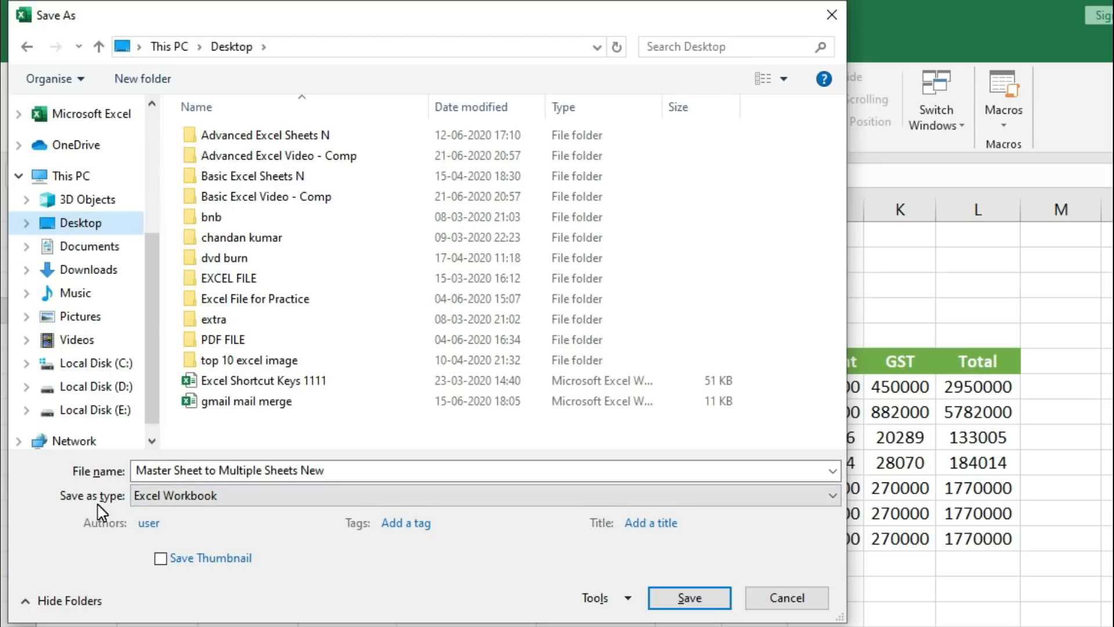
left_click(224, 500)
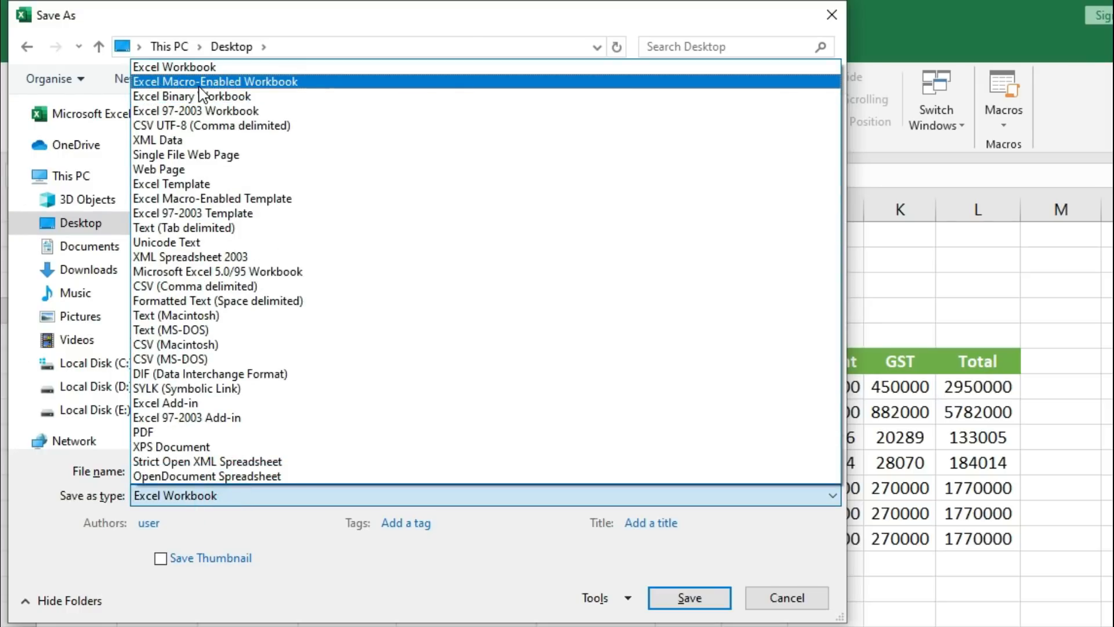
left_click(313, 82)
left_click(683, 602)
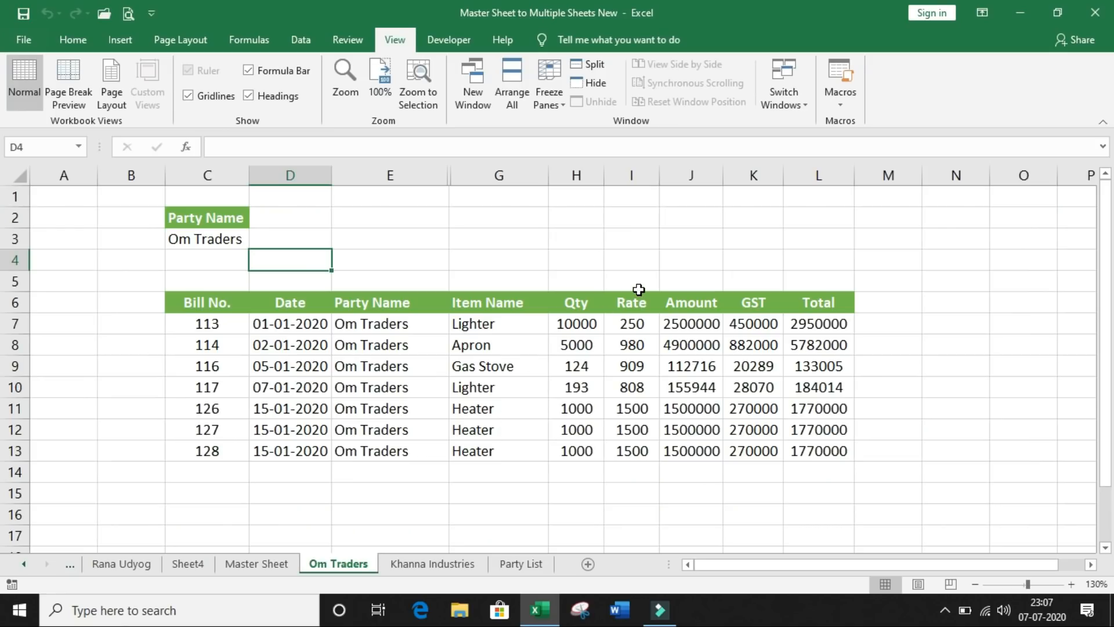
Step: Close the workbook, then reopen the macro-enabled copy from the desktop with its macro content enabled
left_click(1095, 12)
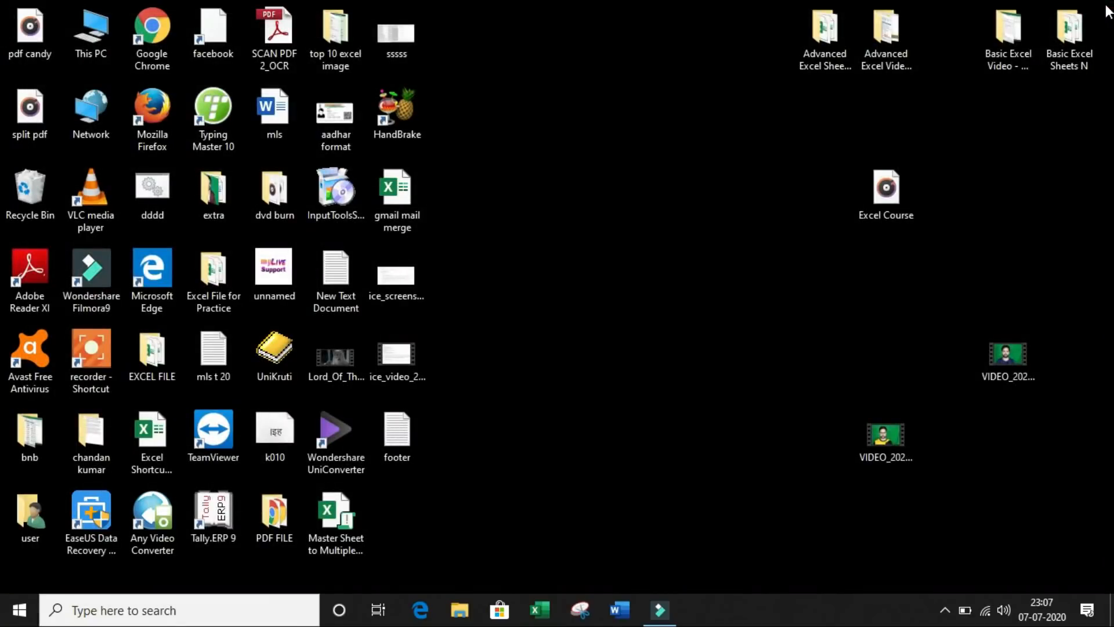
right_click(620, 59)
left_click(642, 111)
left_click(341, 529)
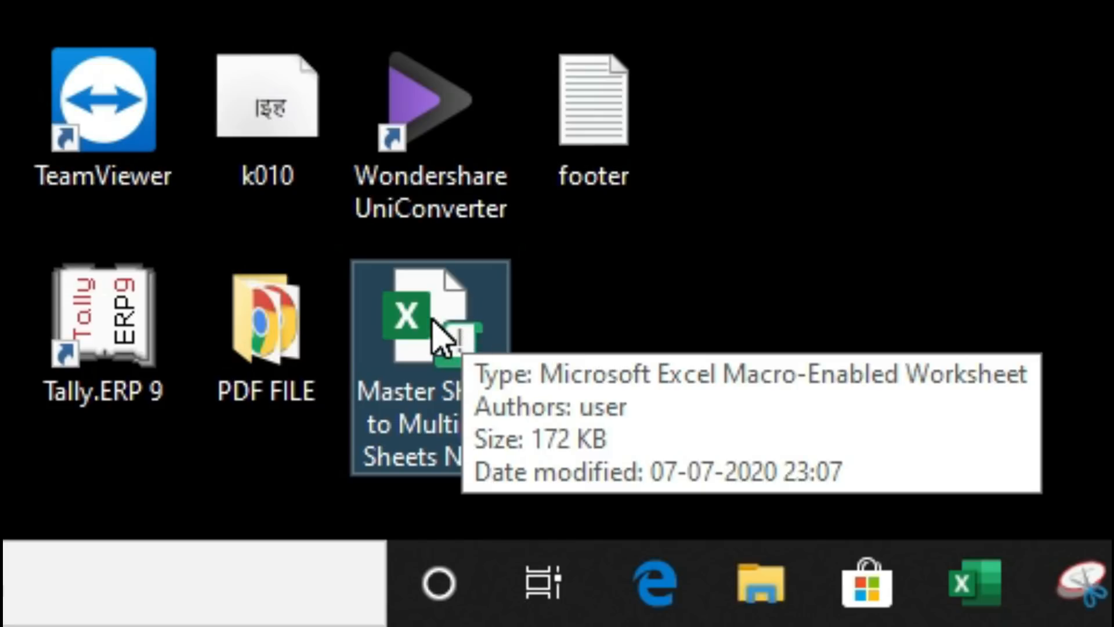
double_click(415, 306)
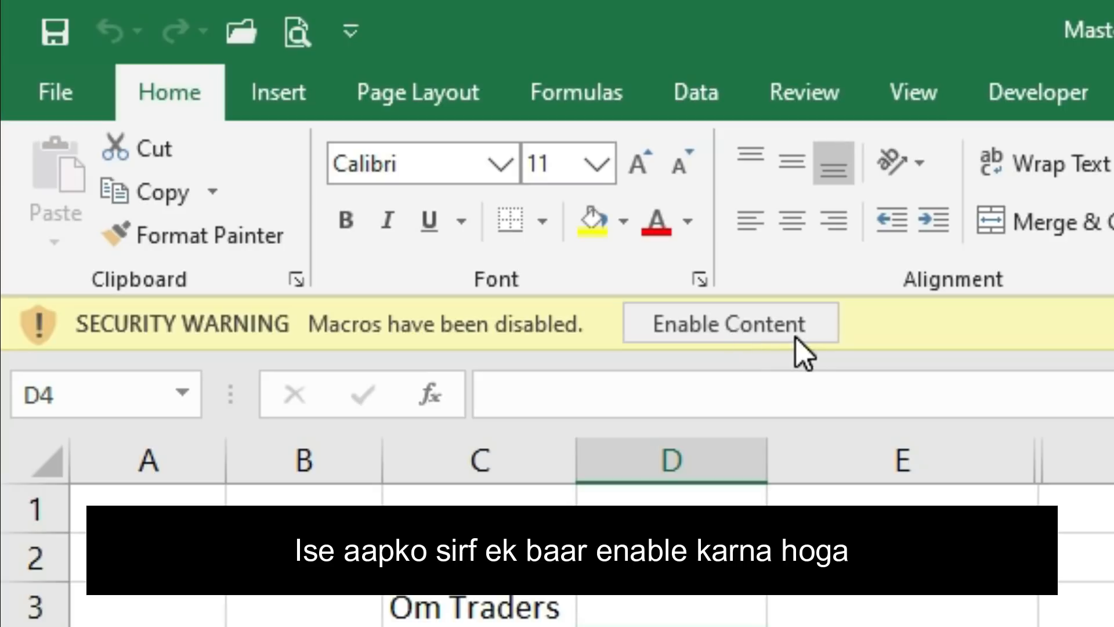
left_click(813, 321)
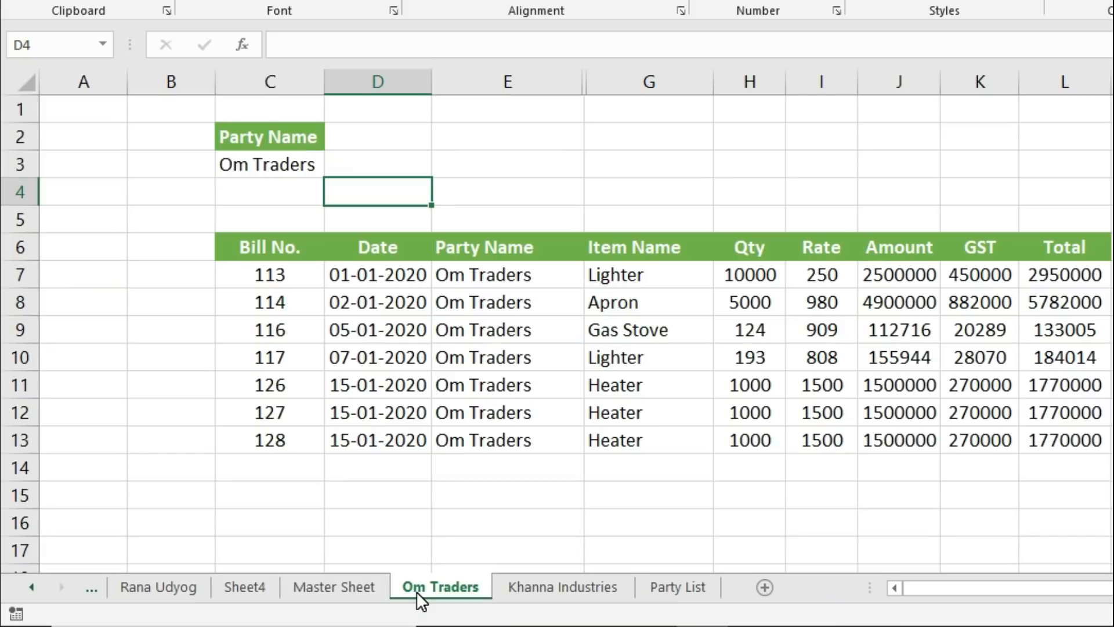
Step: Enter bill numbers 129, 130 and 131 in the next three empty rows of the Master Sheet
left_click(361, 588)
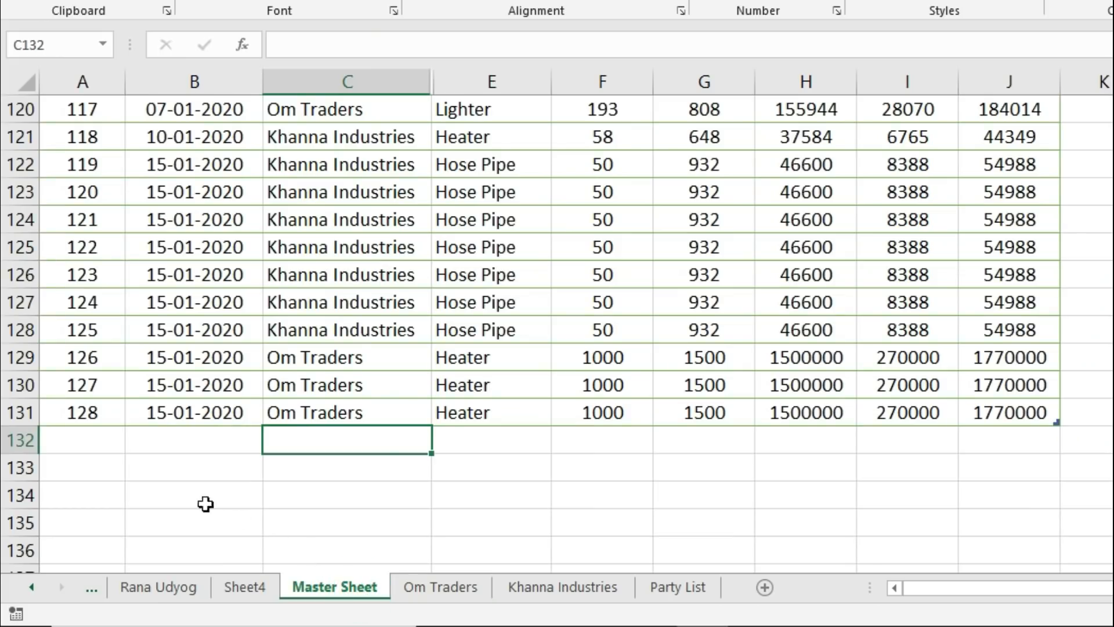
left_click(76, 439)
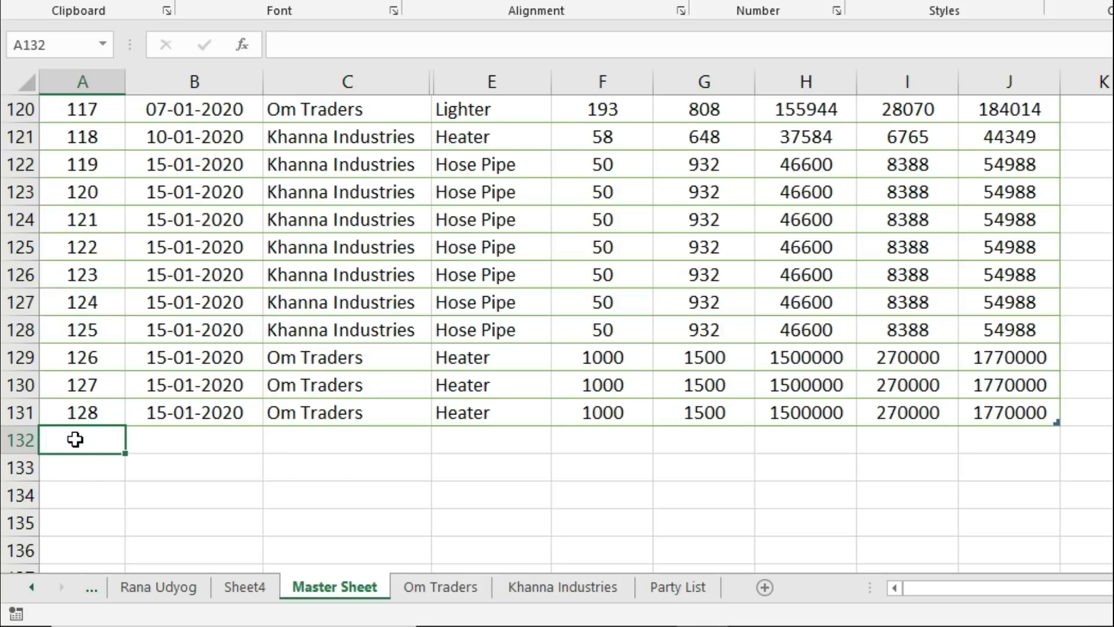
type("129")
key("Return")
type("13")
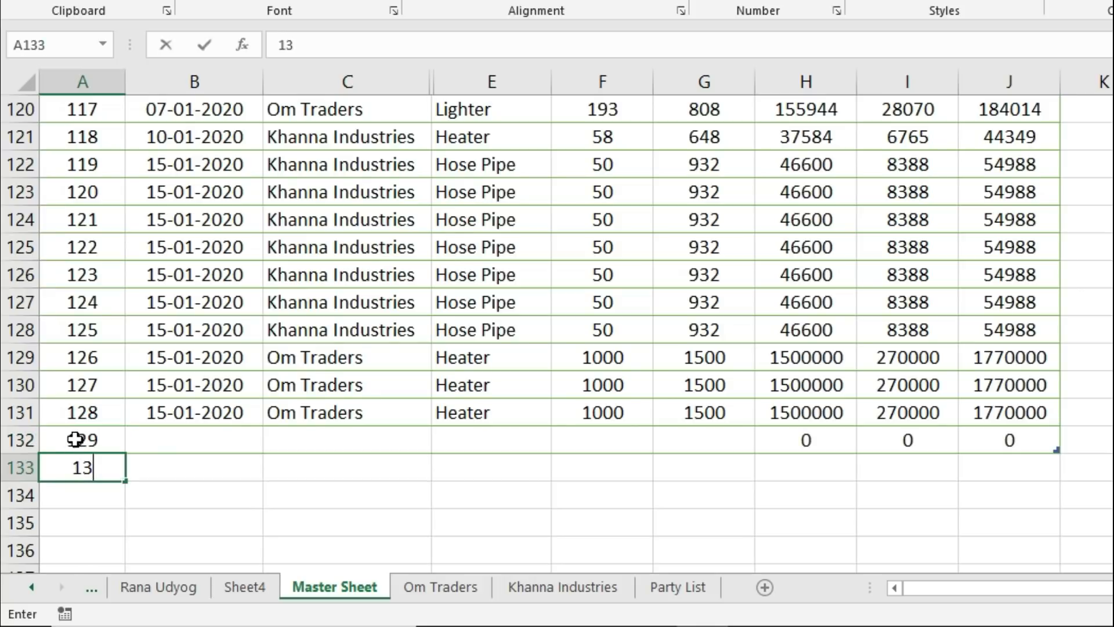
type("0")
key("Return")
type("131")
key("Return")
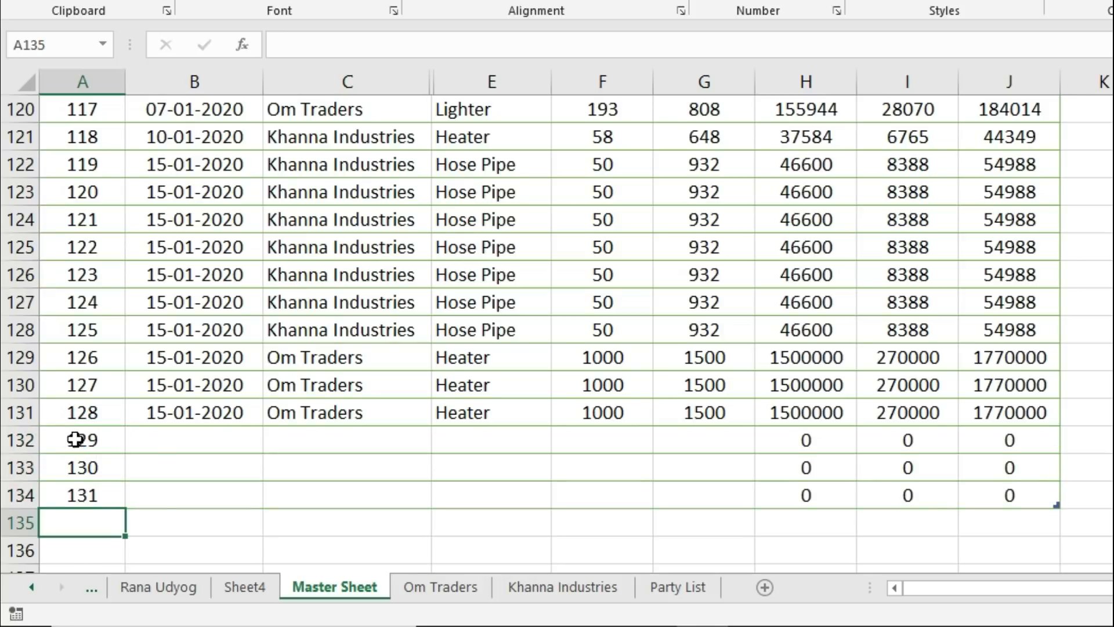
Step: Fill bill 128's date, party, item, quantity and rate down to bills 129 through 131, and open the Om Traders sheet
left_click_drag(154, 410, 661, 496)
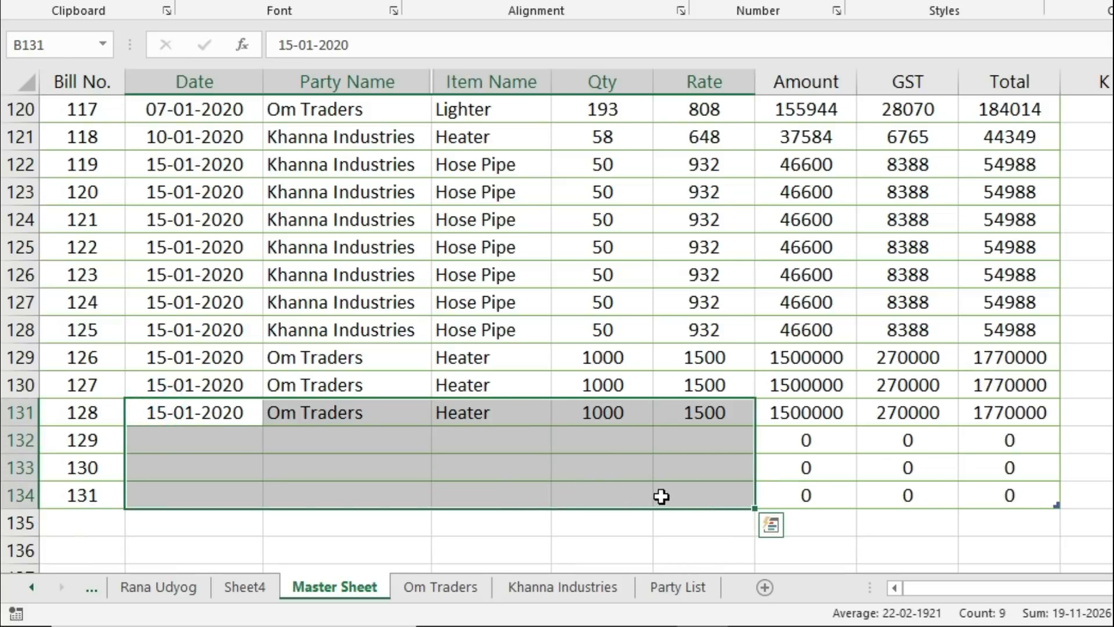
key("ctrl+d")
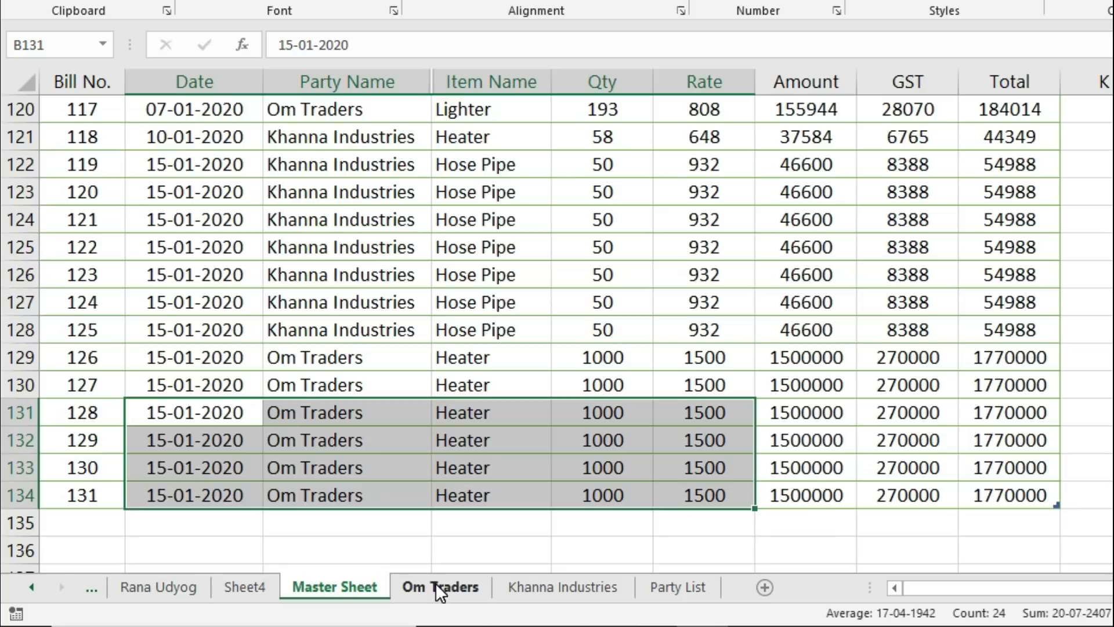
left_click(95, 498)
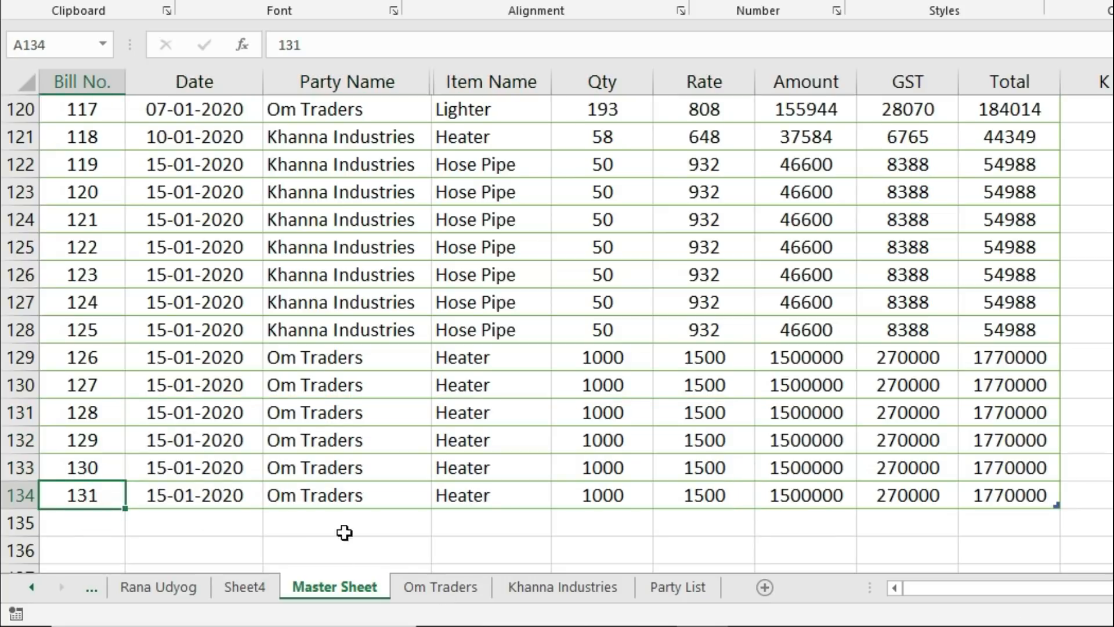
left_click(445, 586)
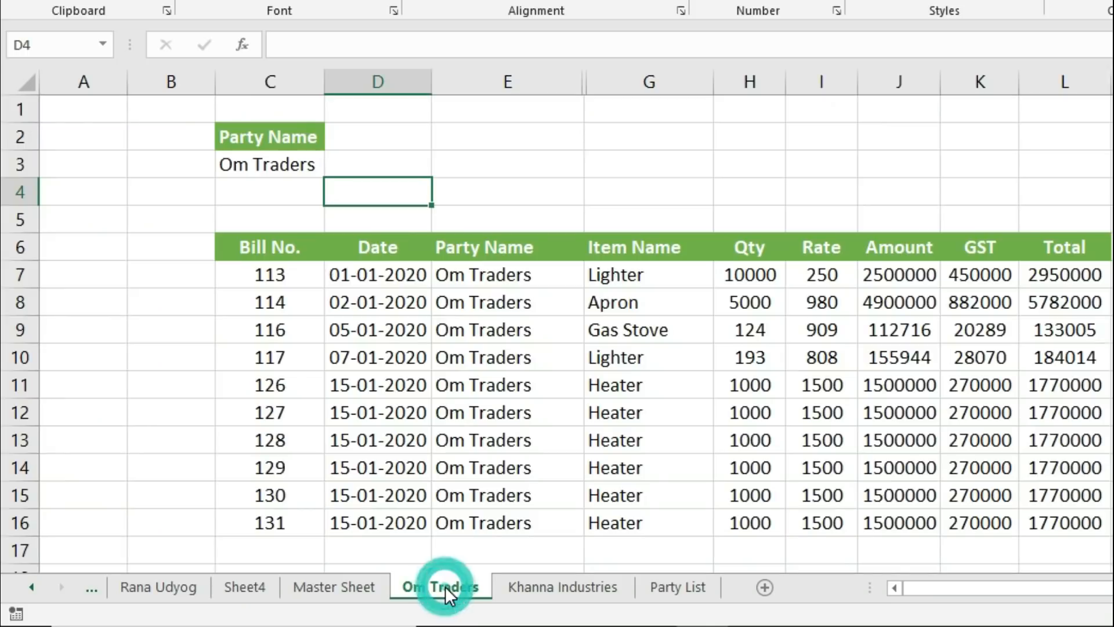
Step: Review the Om Traders sheet's bill list down to its last entry
left_click(275, 526)
key("Down")
key("Down")
key("Down")
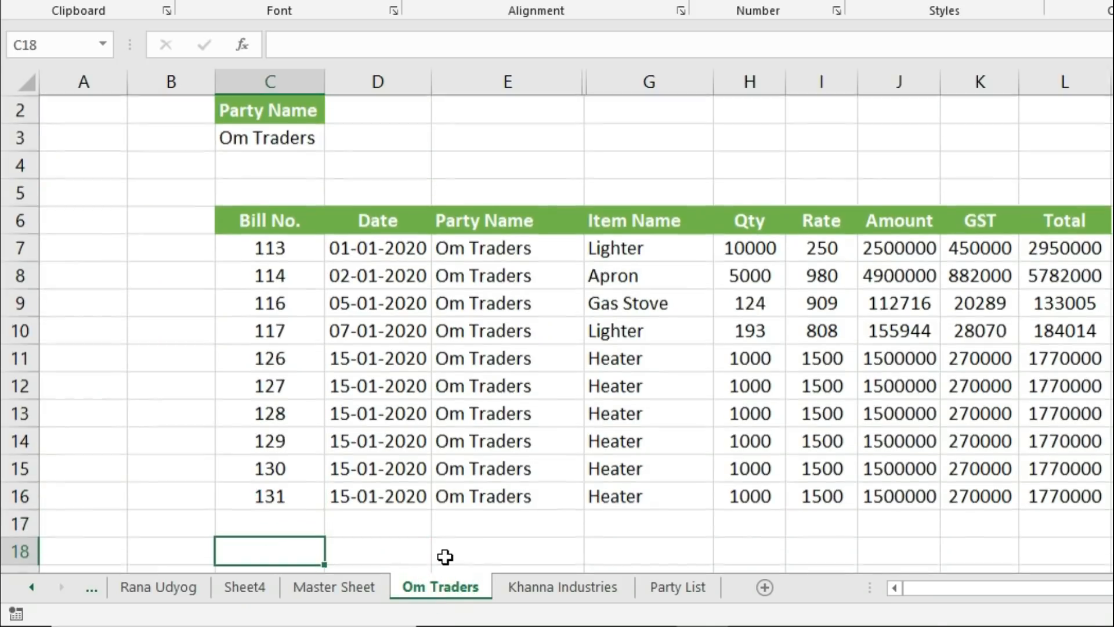
key("Up")
key("Up")
key("Up")
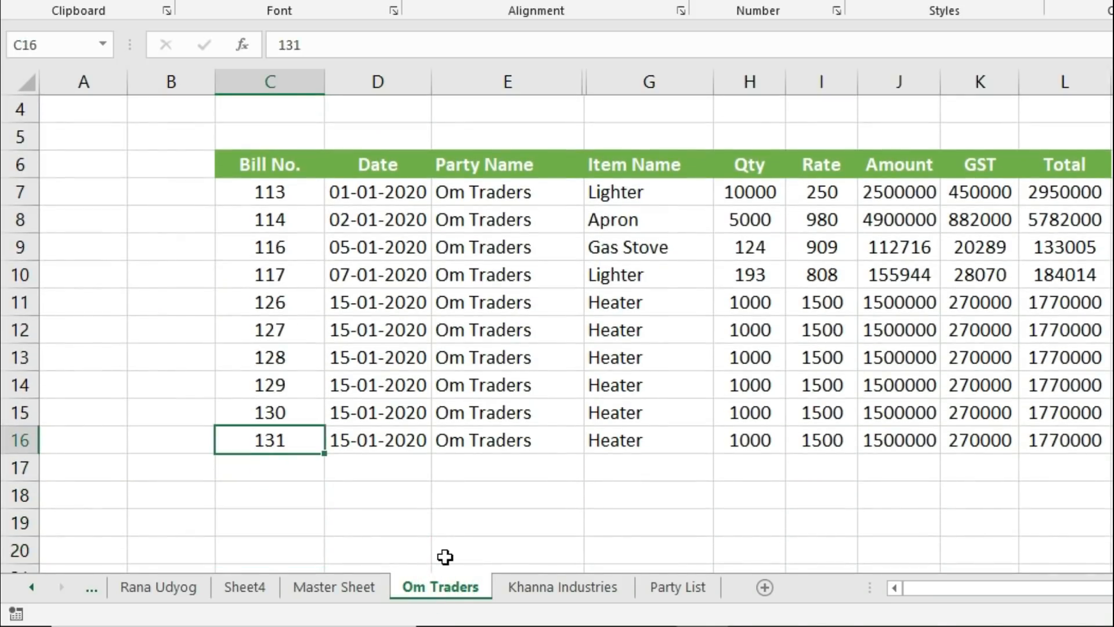
Step: Enter bill numbers 132, 133 and 134 in the next three empty rows of the Master Sheet
left_click(338, 591)
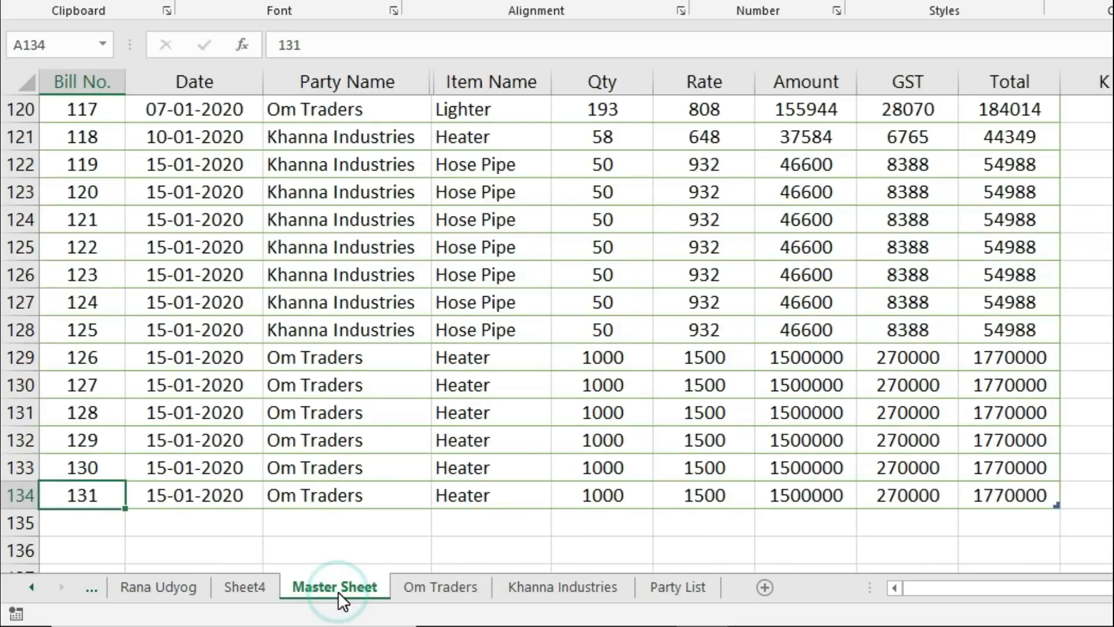
left_click(89, 521)
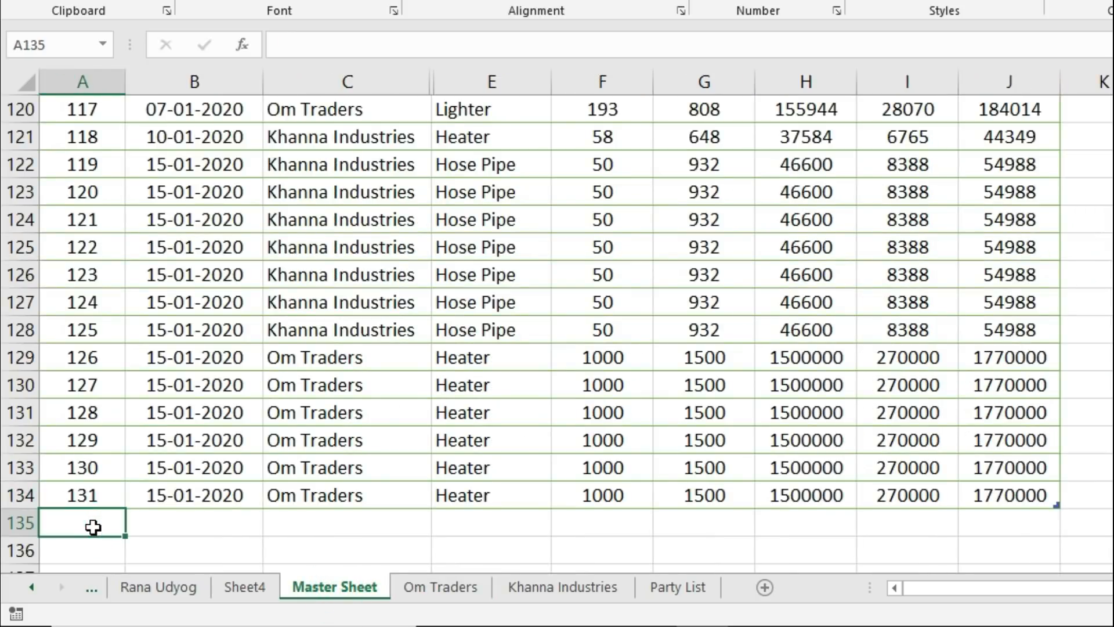
key("Down")
key("Down")
key("Down")
key("Down")
key("Up")
key("Up")
key("Up")
key("Up")
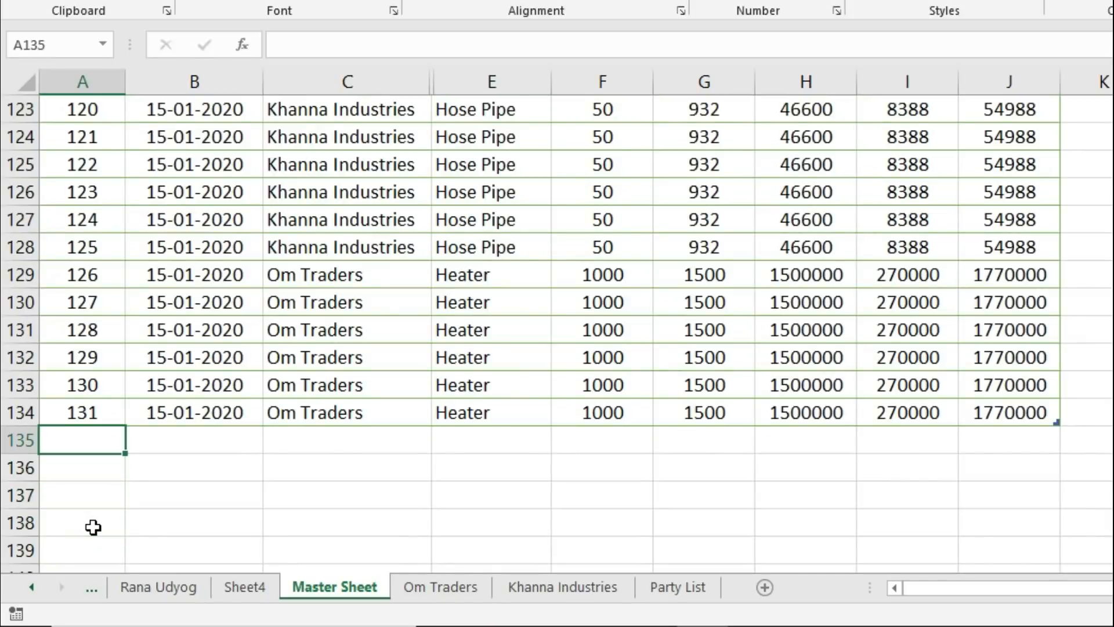
type("132")
key("Return")
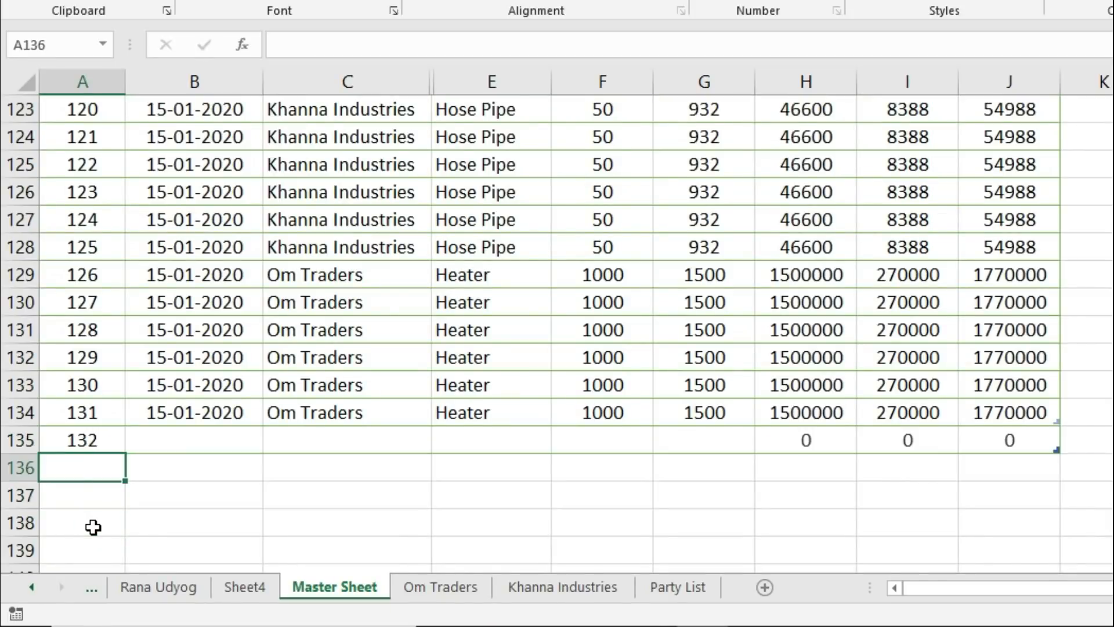
type("133")
key("Return")
type("134")
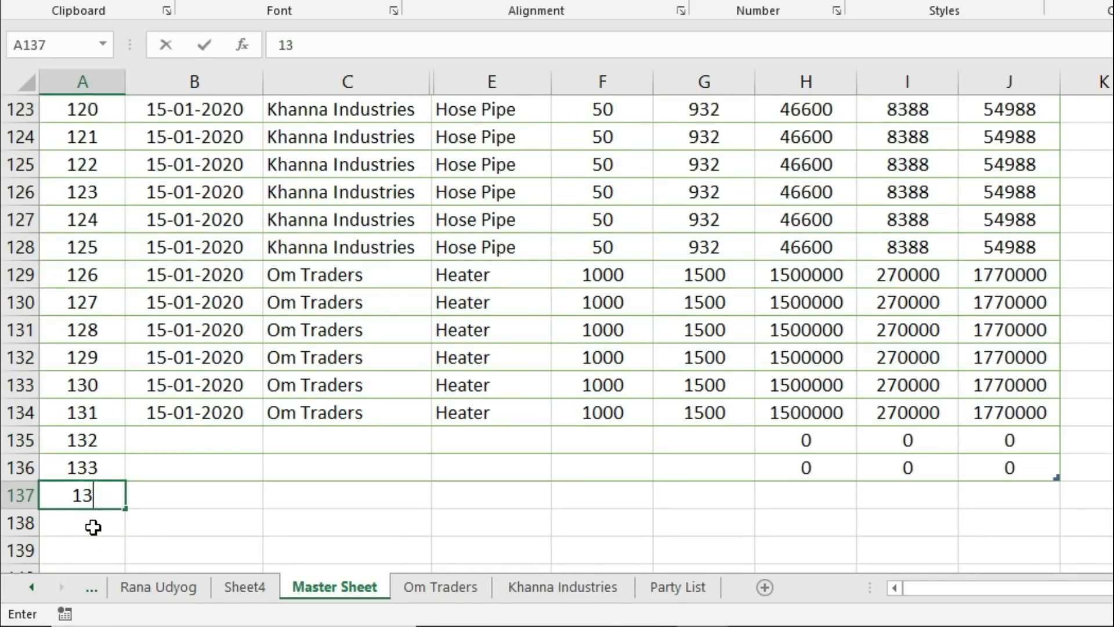
key("Return")
Step: Fill bill 131's date down to bills 132 through 134
key("Up")
key("Up")
key("Up")
key("Right")
key("Up")
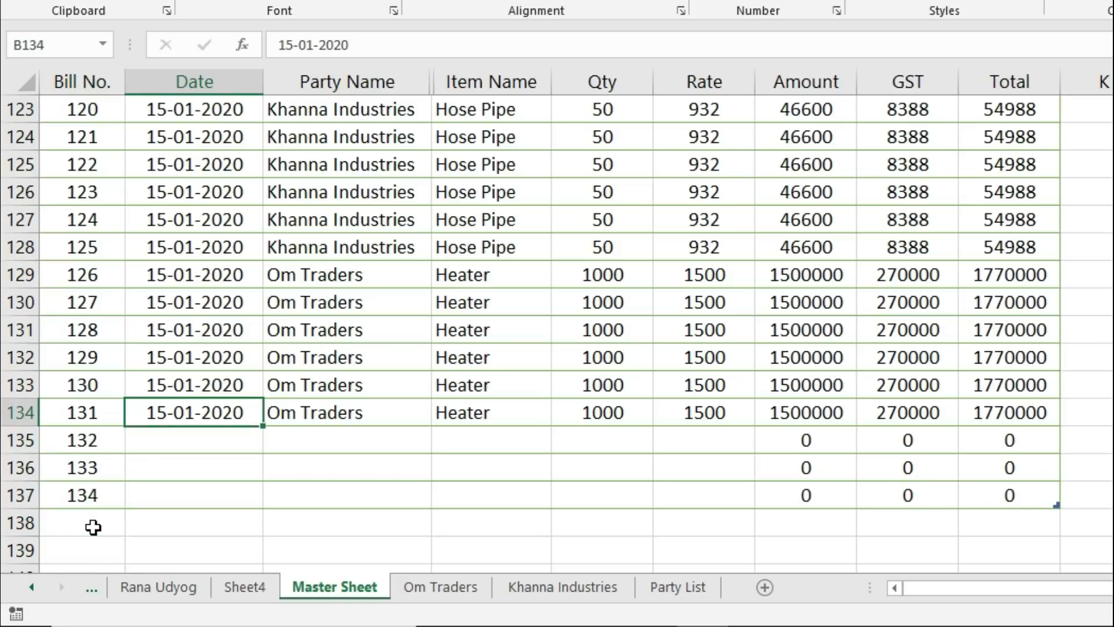
key("shift+Down")
key("shift+Down")
key("shift+Down")
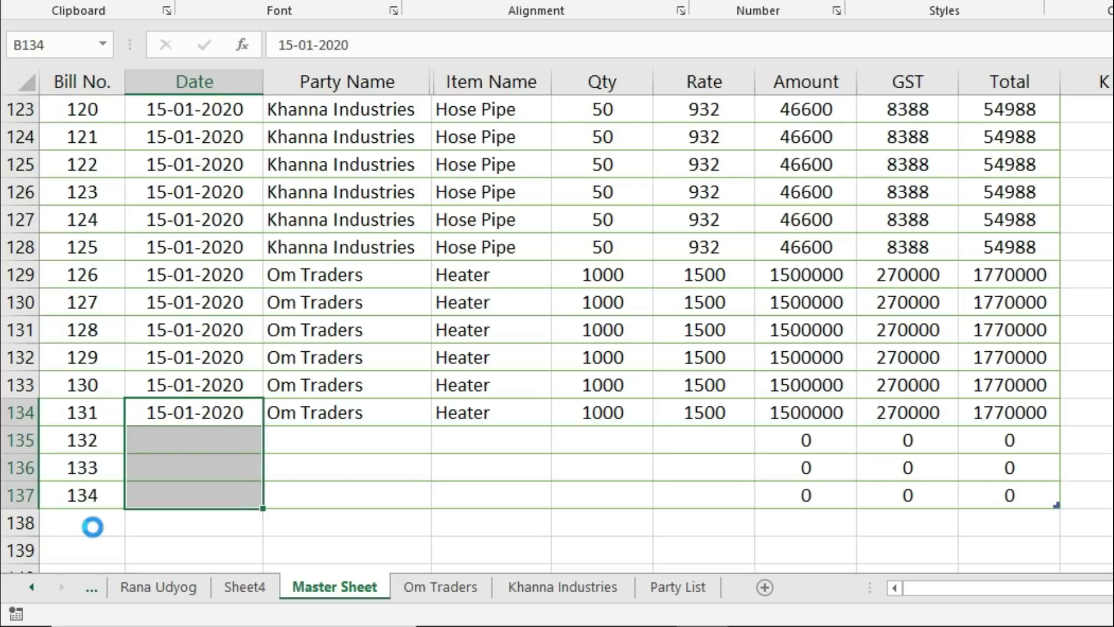
key("ctrl+d")
Step: Set the party of bills 132 through 134 to Rana Udyog, and fill bill 131's item, quantity and rate down to them
key("Right")
key("Down")
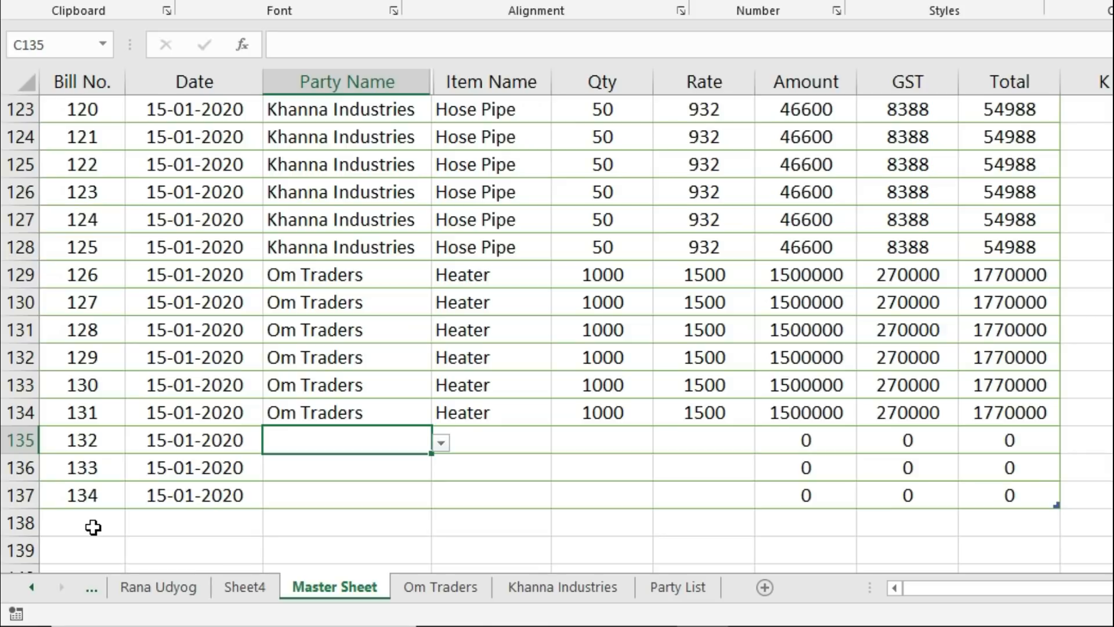
left_click(442, 444)
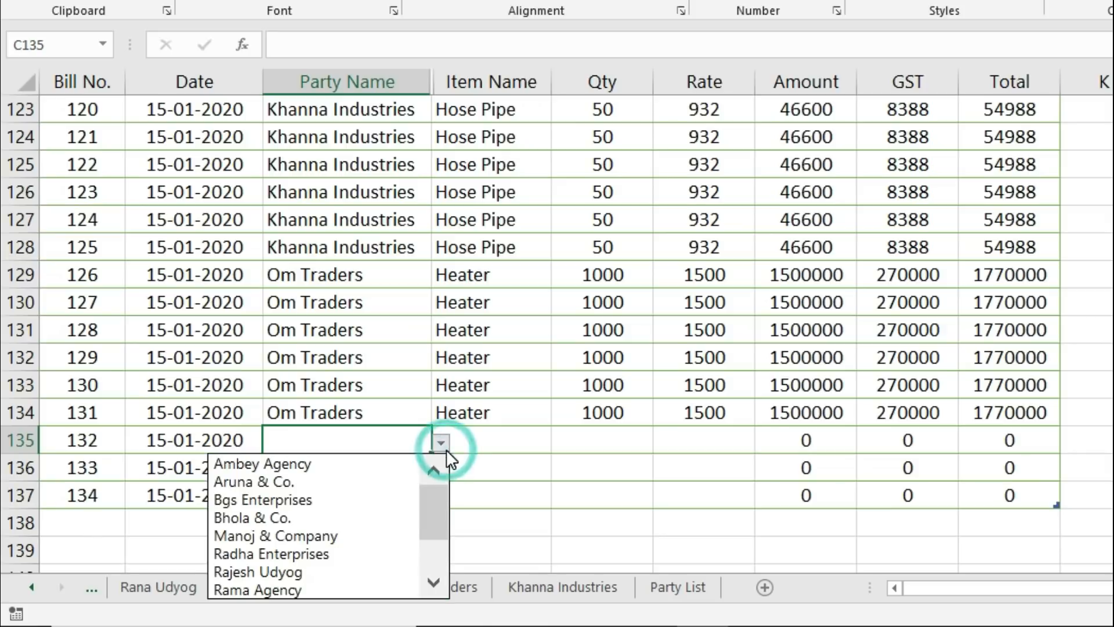
left_click_drag(425, 506, 437, 522)
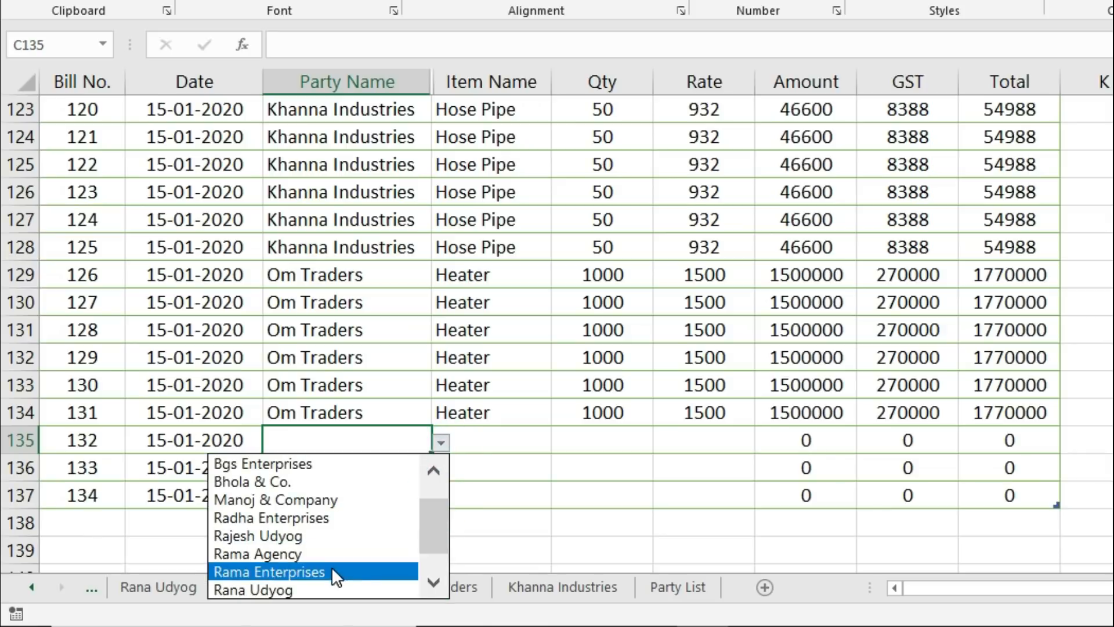
left_click(322, 584)
left_click_drag(355, 443, 358, 501)
key("ctrl+d")
left_click_drag(486, 411, 707, 507)
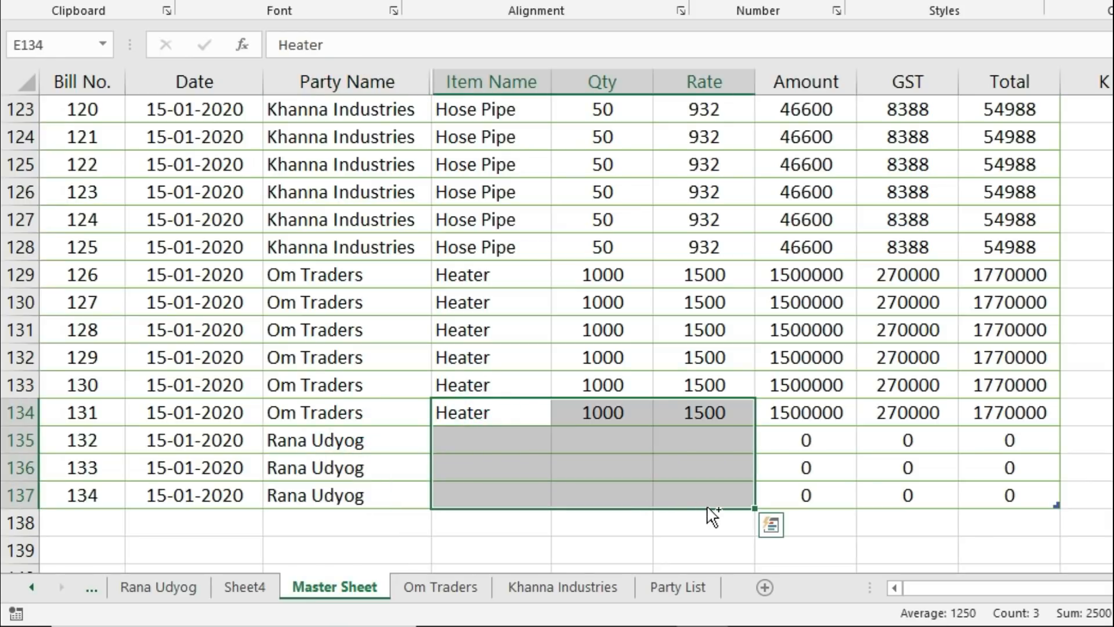
key("ctrl+d")
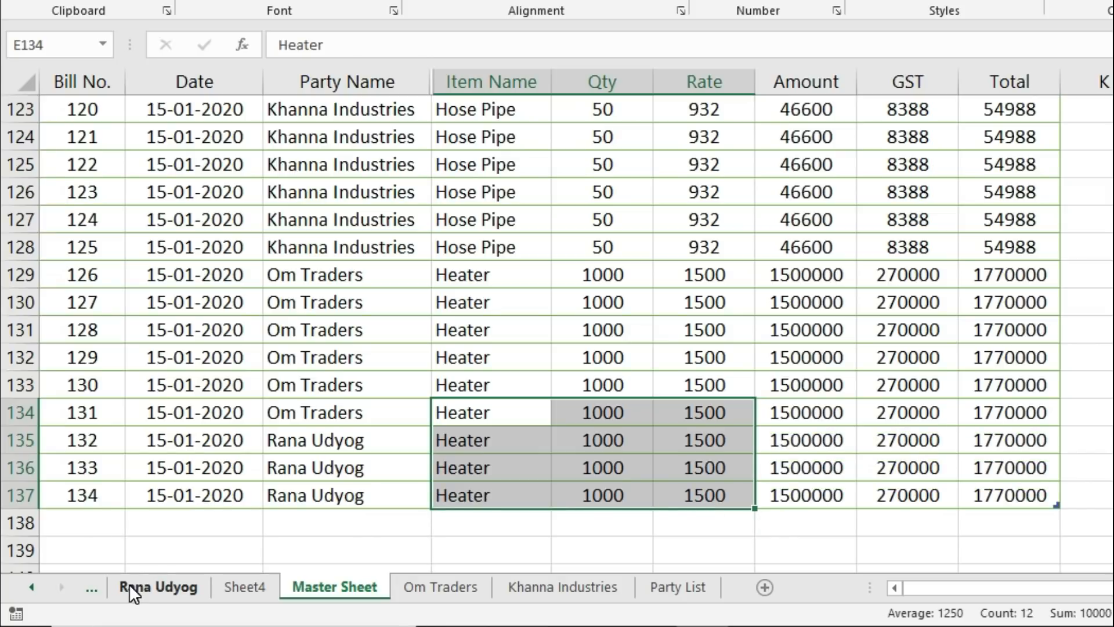
Step: Check the Rana Udyog sheet for bills 132 through 134 and their quantity, rate, amount, GST and total
left_click(77, 495)
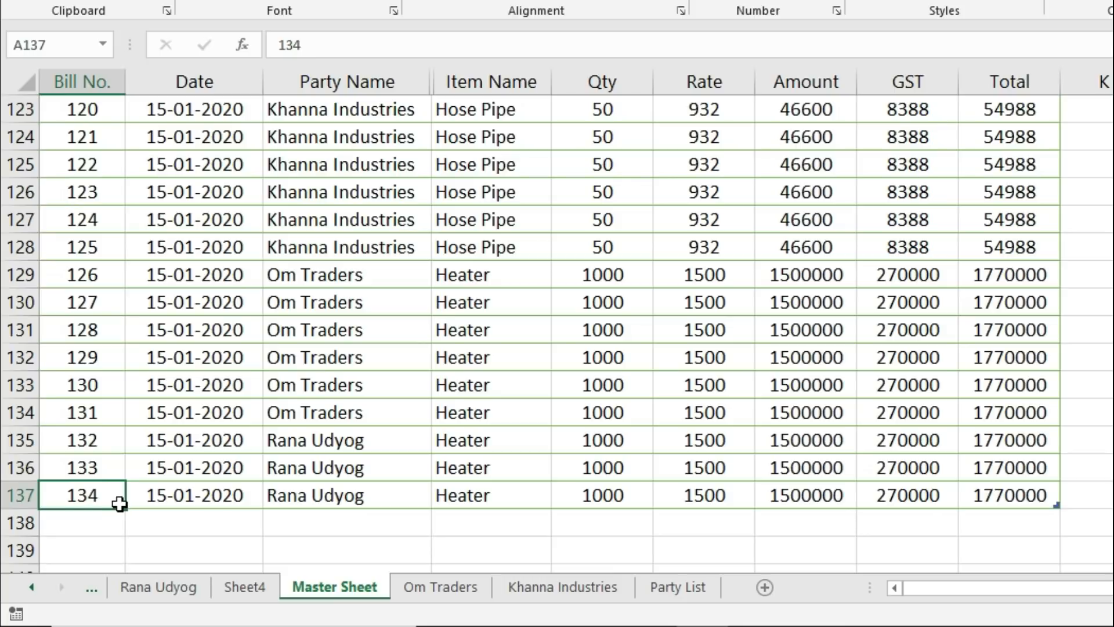
left_click_drag(81, 440, 82, 494)
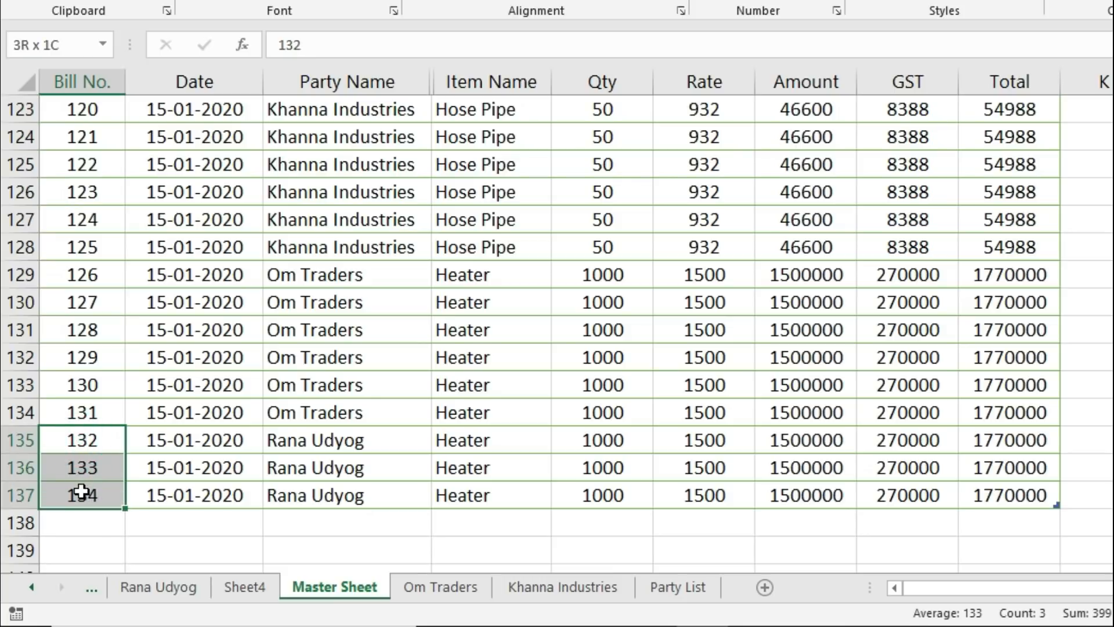
left_click(165, 585)
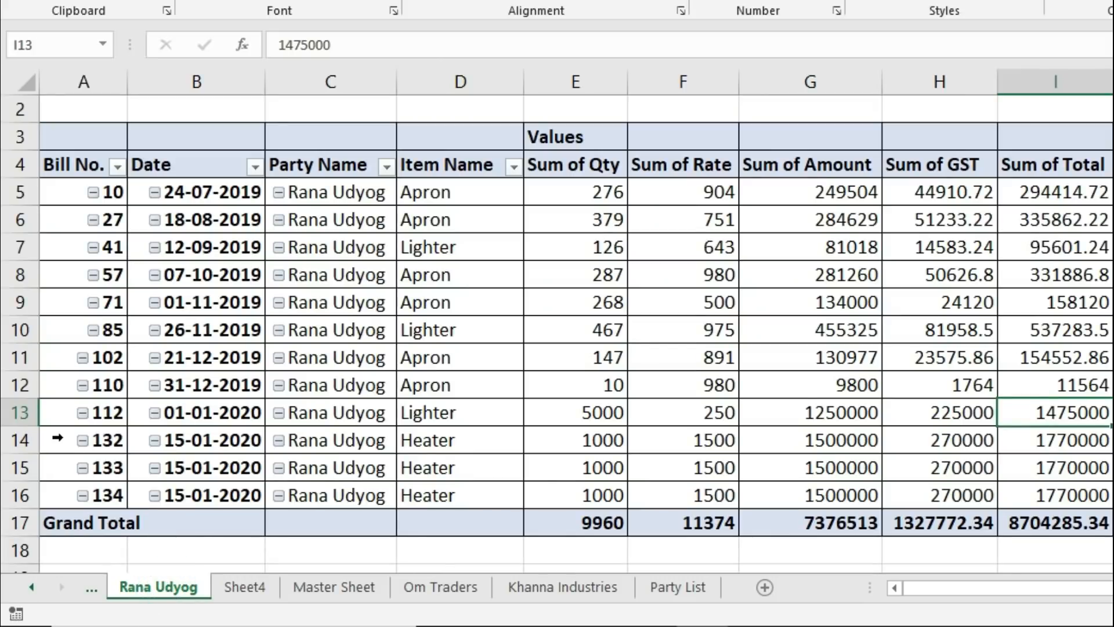
left_click(62, 442)
left_click(51, 493)
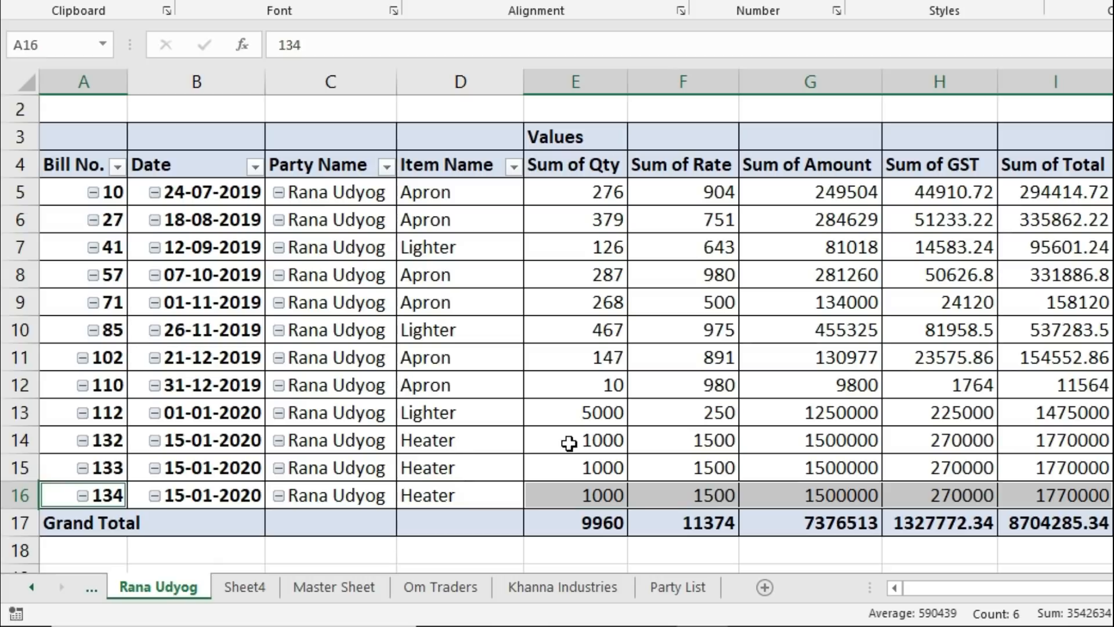
left_click_drag(577, 440, 611, 500)
left_click_drag(690, 444, 1070, 496)
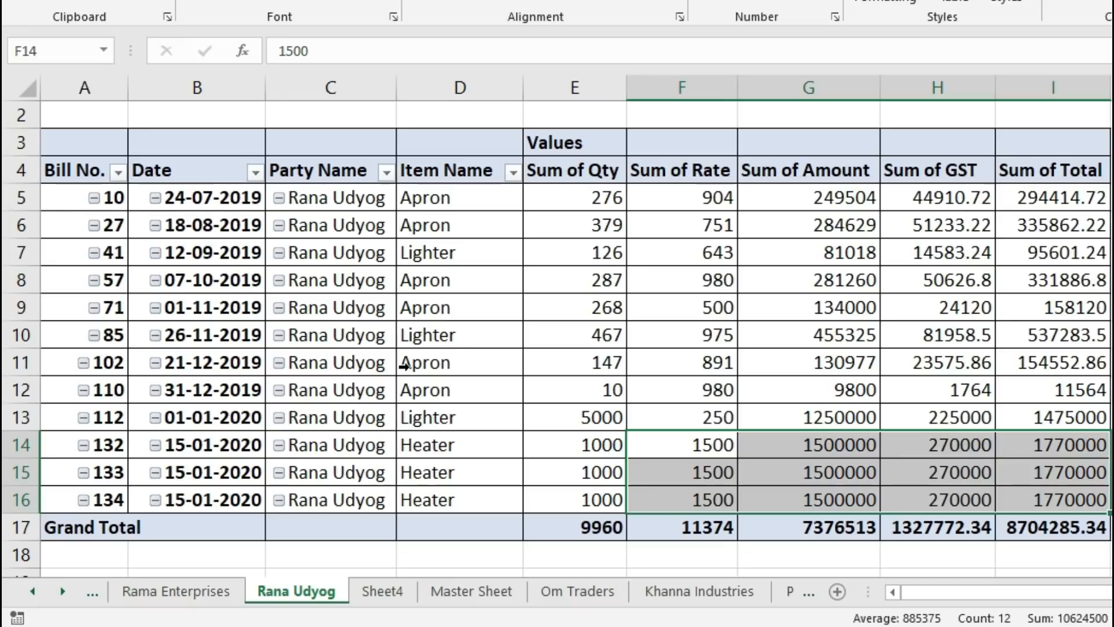
Step: Compare the Master Sheet with the Rana Udyog sheet, and view the Rama Enterprises and Rama Agency sheets
left_click(463, 589)
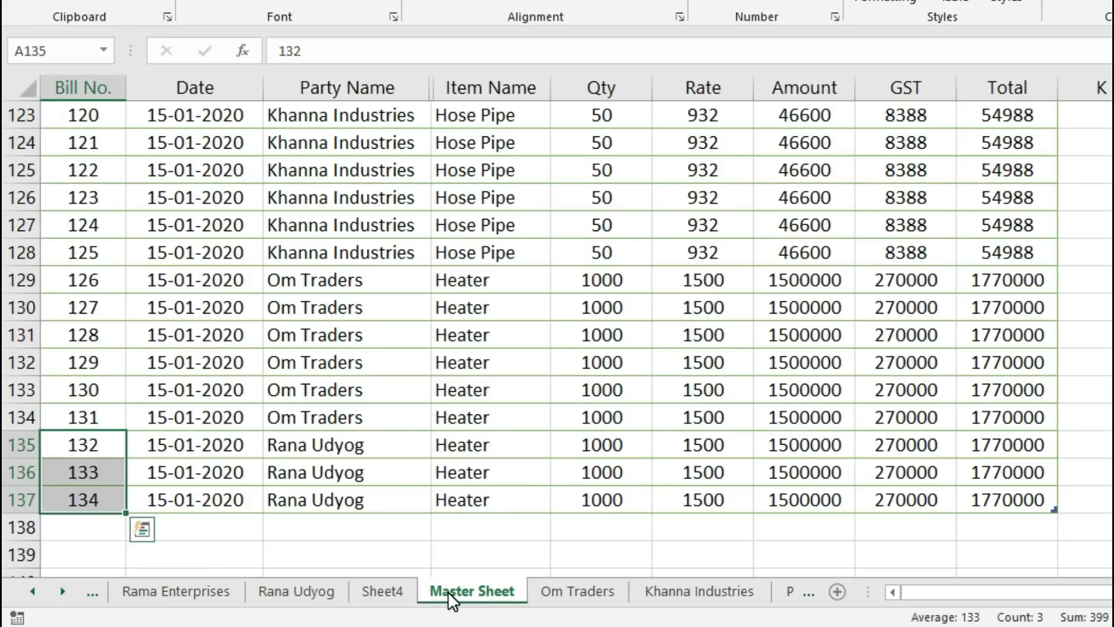
left_click(308, 597)
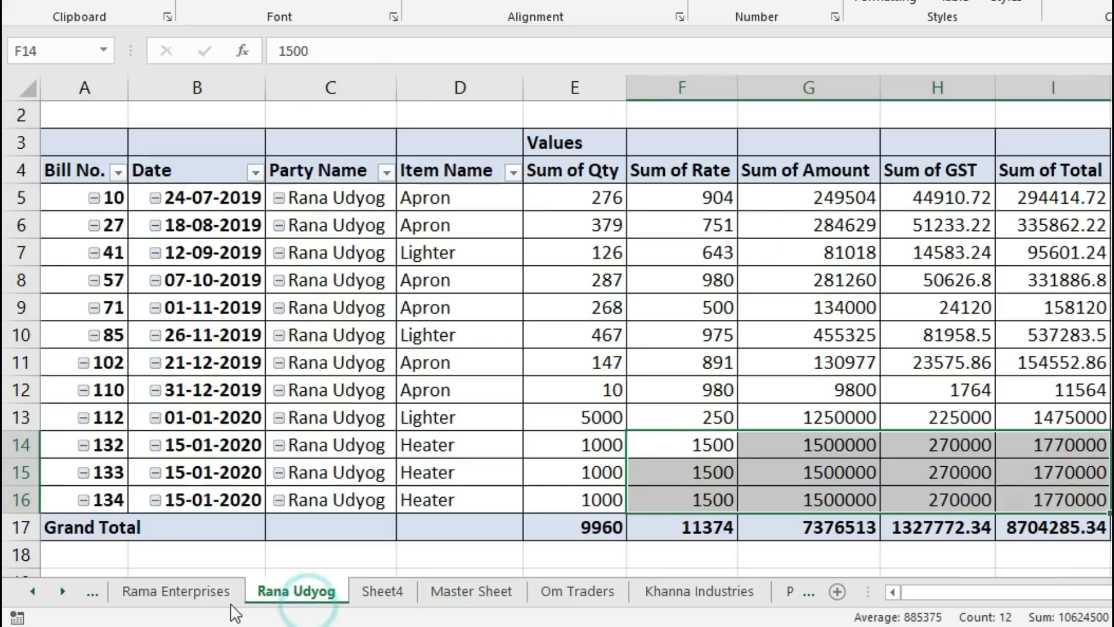
left_click(179, 597)
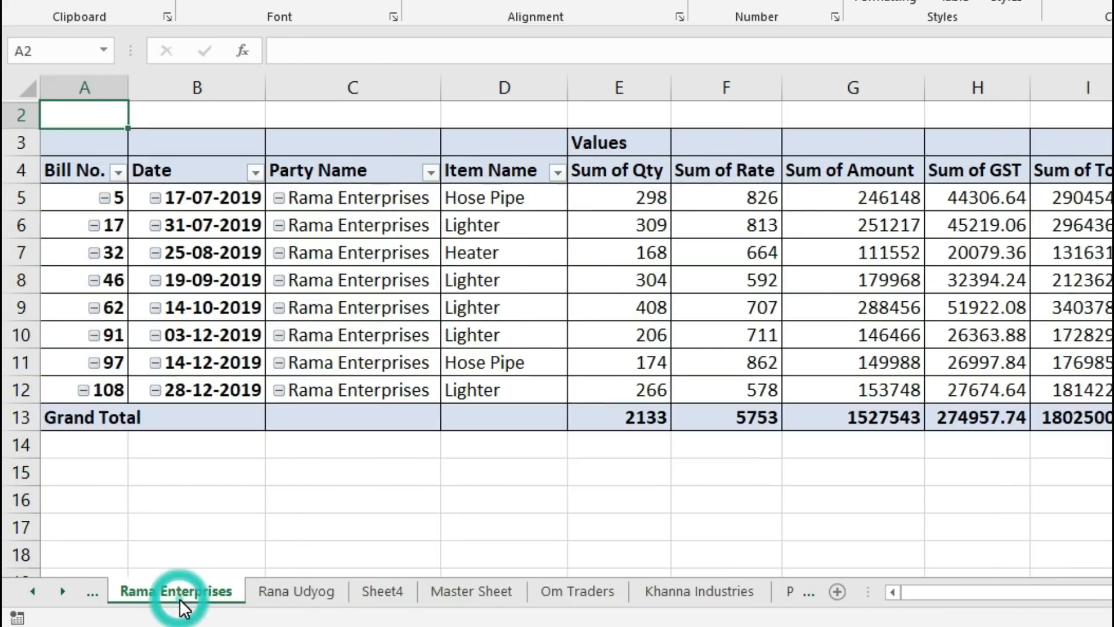
left_click(35, 590)
left_click(133, 588)
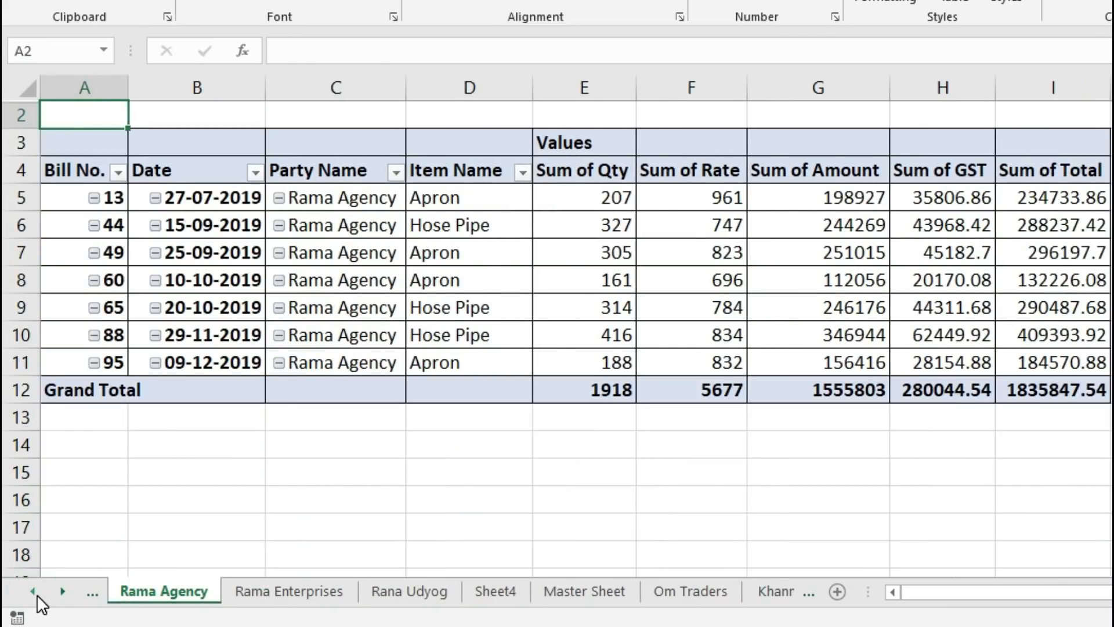